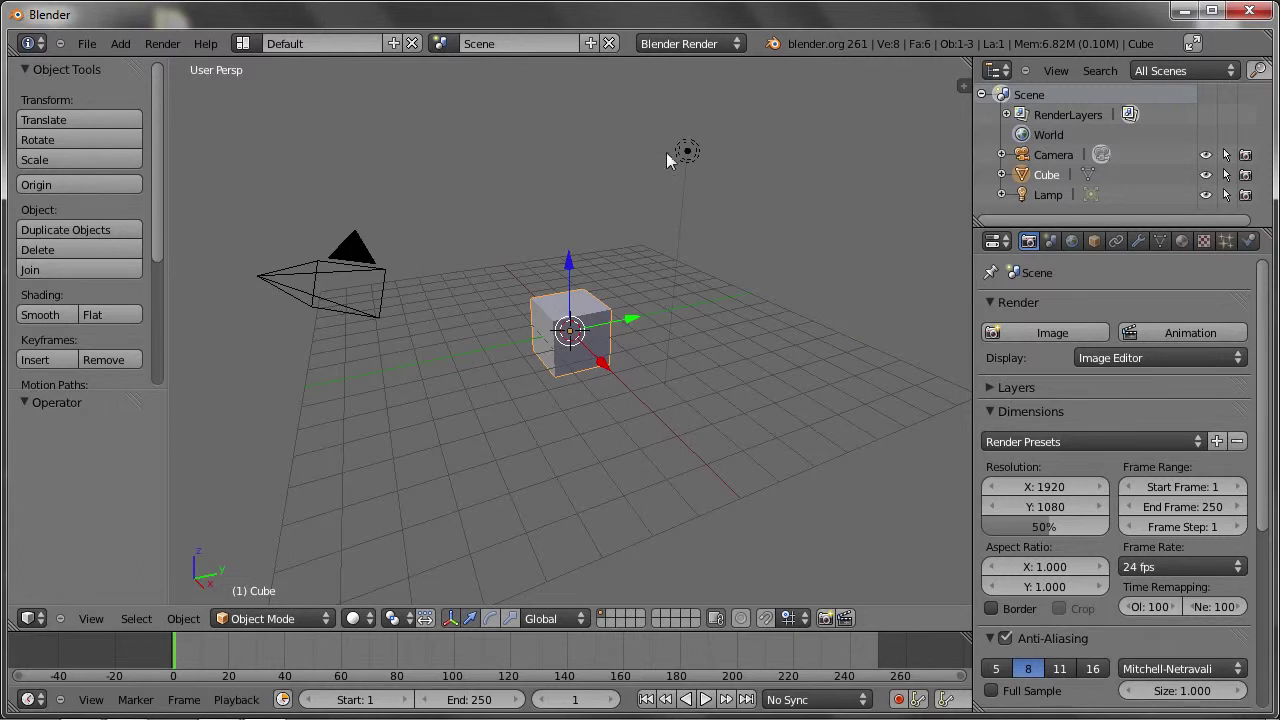
Switch the render engine to Cycles Render and collapse the resolution and output panels
{"action": "left_click", "coordinate": [680, 43]}
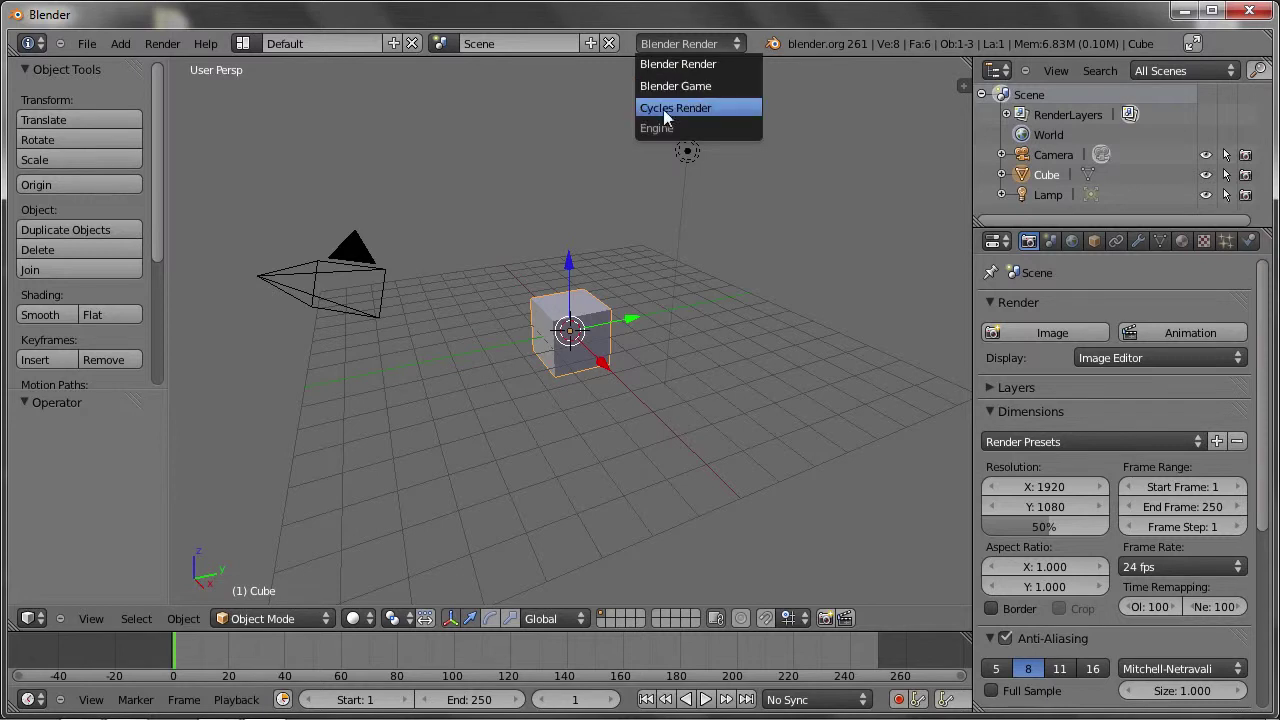
{"action": "left_click", "coordinate": [736, 110]}
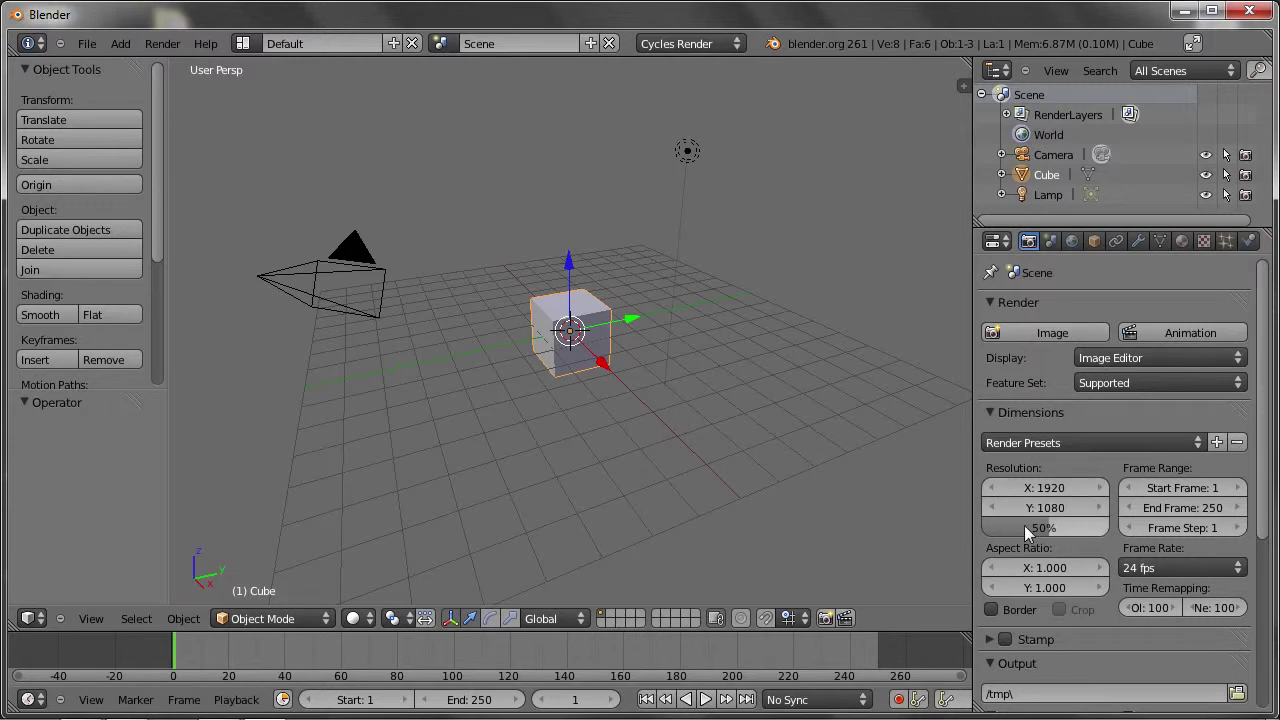
{"action": "left_click", "coordinate": [990, 412]}
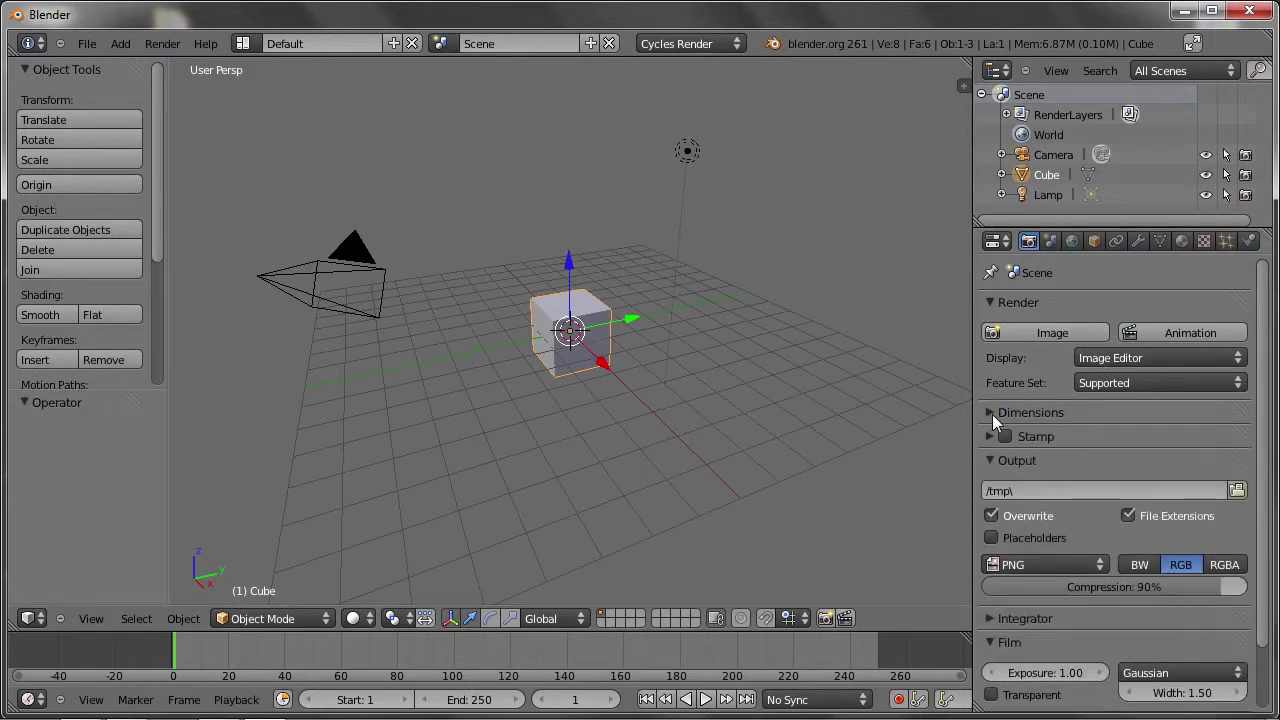
{"action": "left_click", "coordinate": [993, 463]}
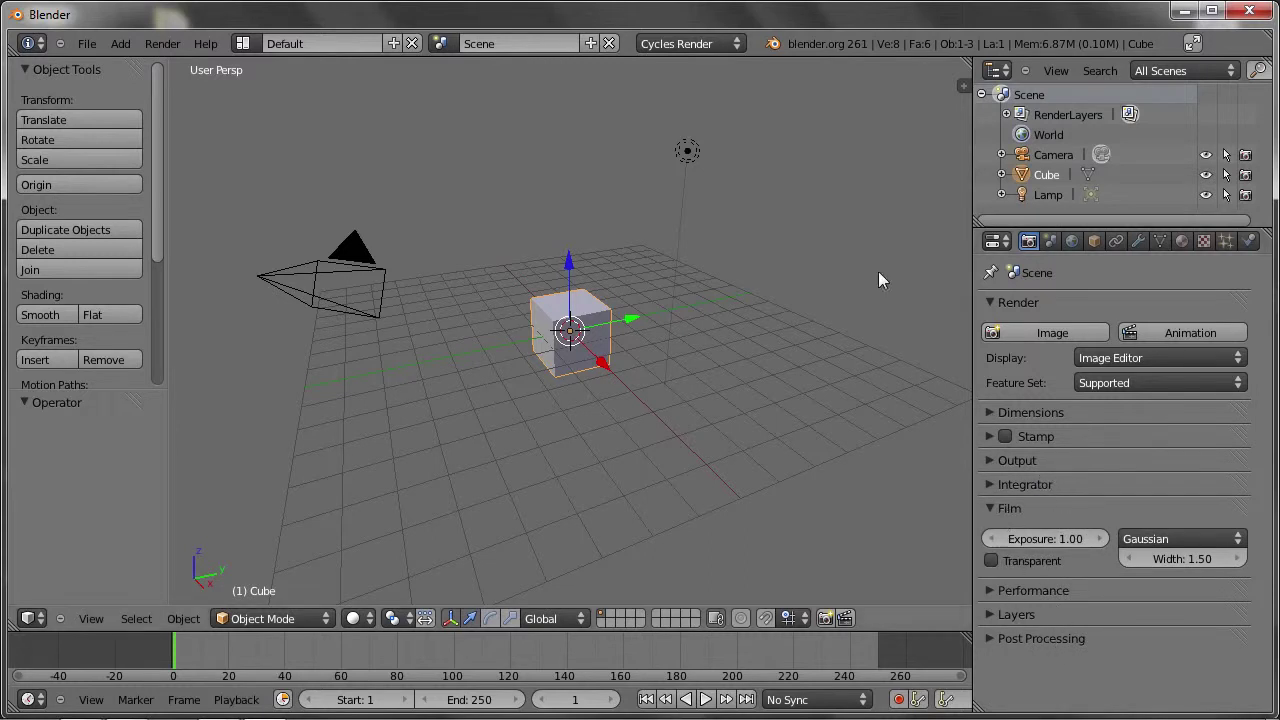
Toggle the engine to Blender Render and back to Cycles, then re-expand the resolution settings
{"action": "left_click", "coordinate": [686, 43]}
{"action": "left_click", "coordinate": [686, 60]}
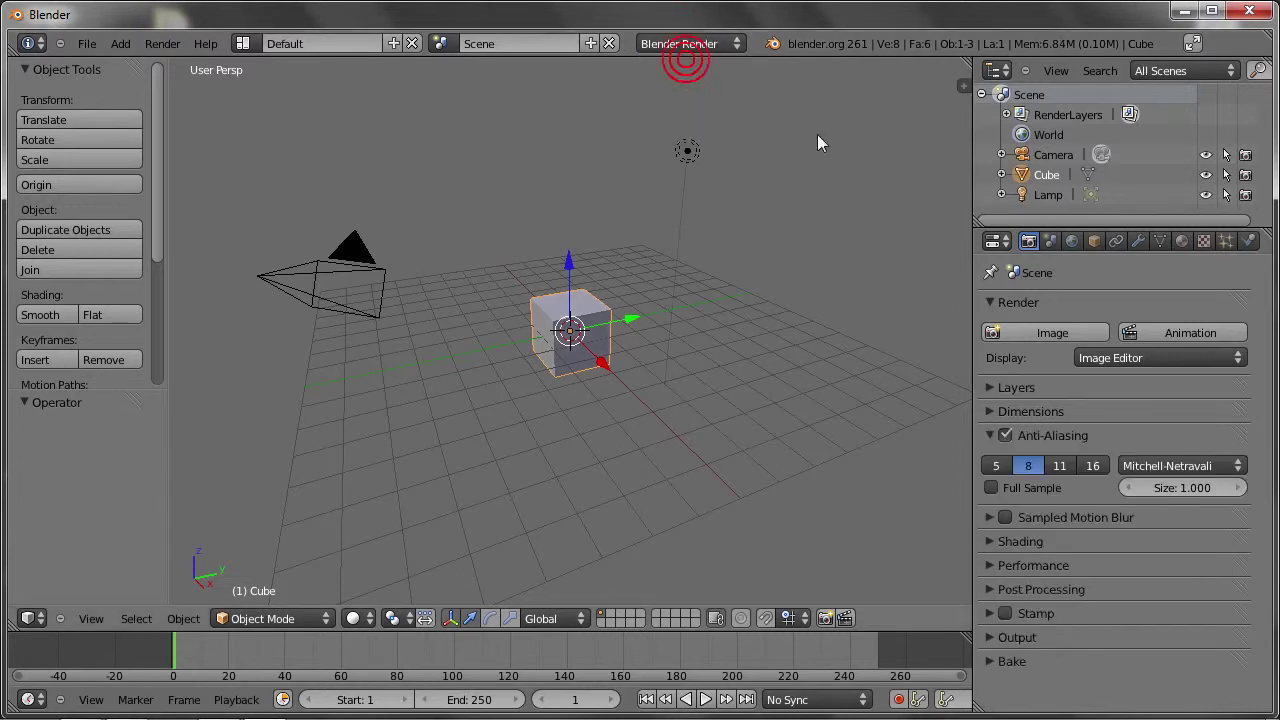
{"action": "left_click", "coordinate": [714, 45]}
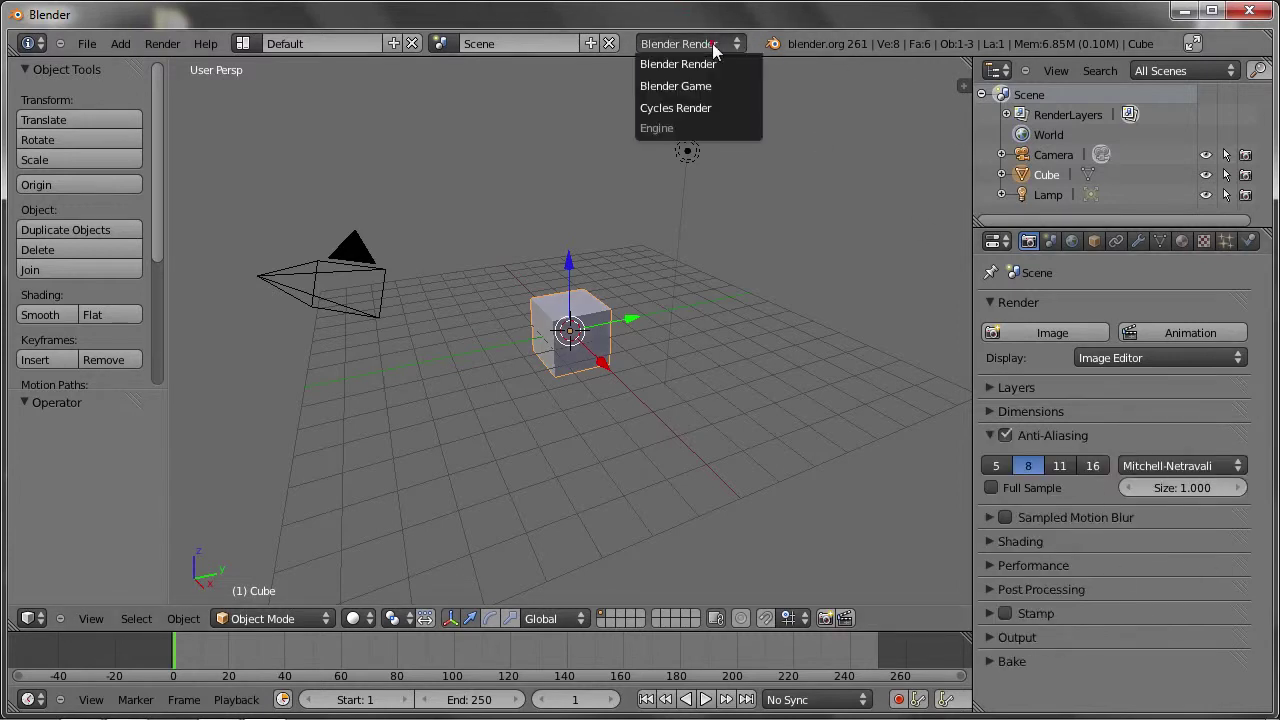
{"action": "left_click", "coordinate": [688, 107]}
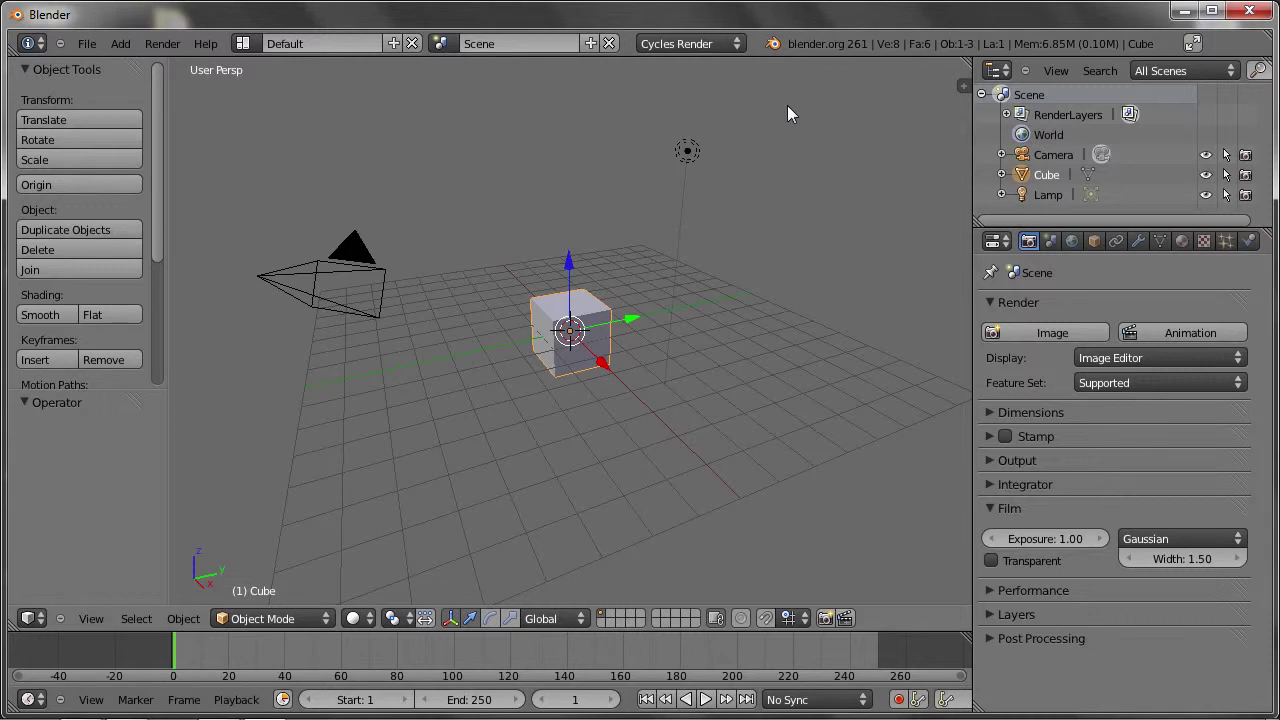
{"action": "left_click", "coordinate": [1030, 412]}
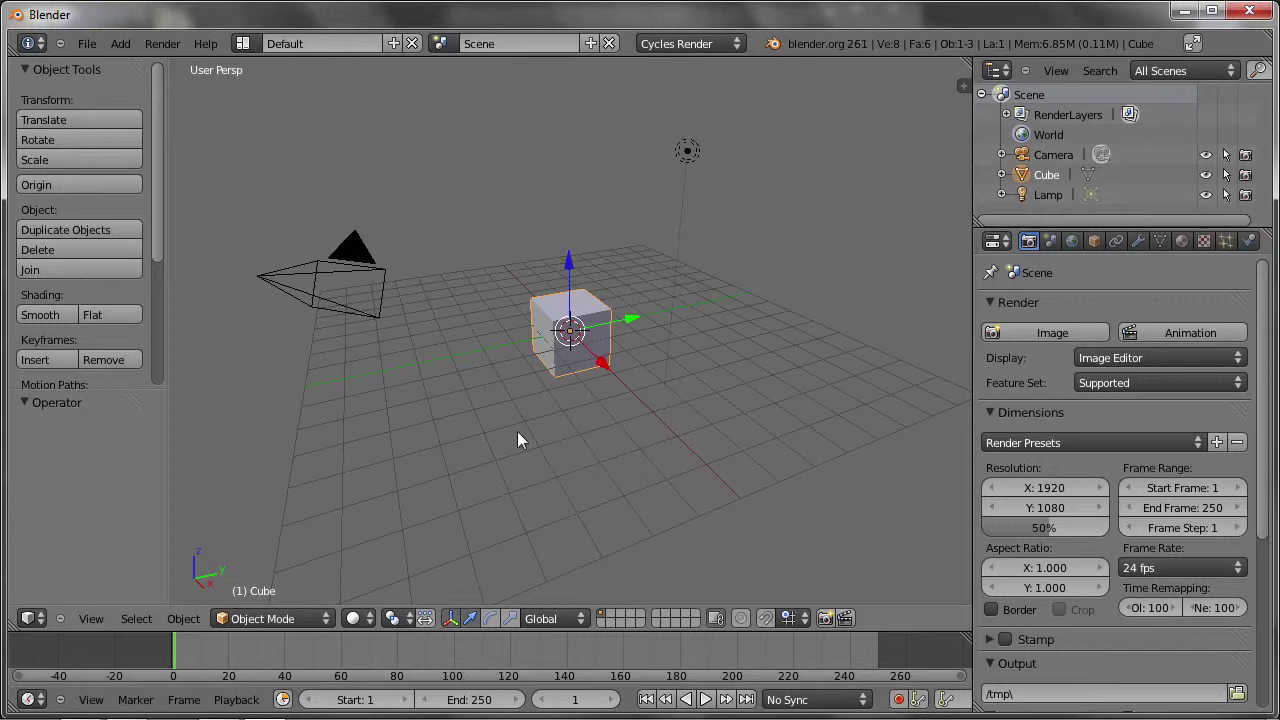
Set the 3D viewport shading to Rendered for a live Cycles preview of the cube
{"action": "left_click", "coordinate": [352, 619]}
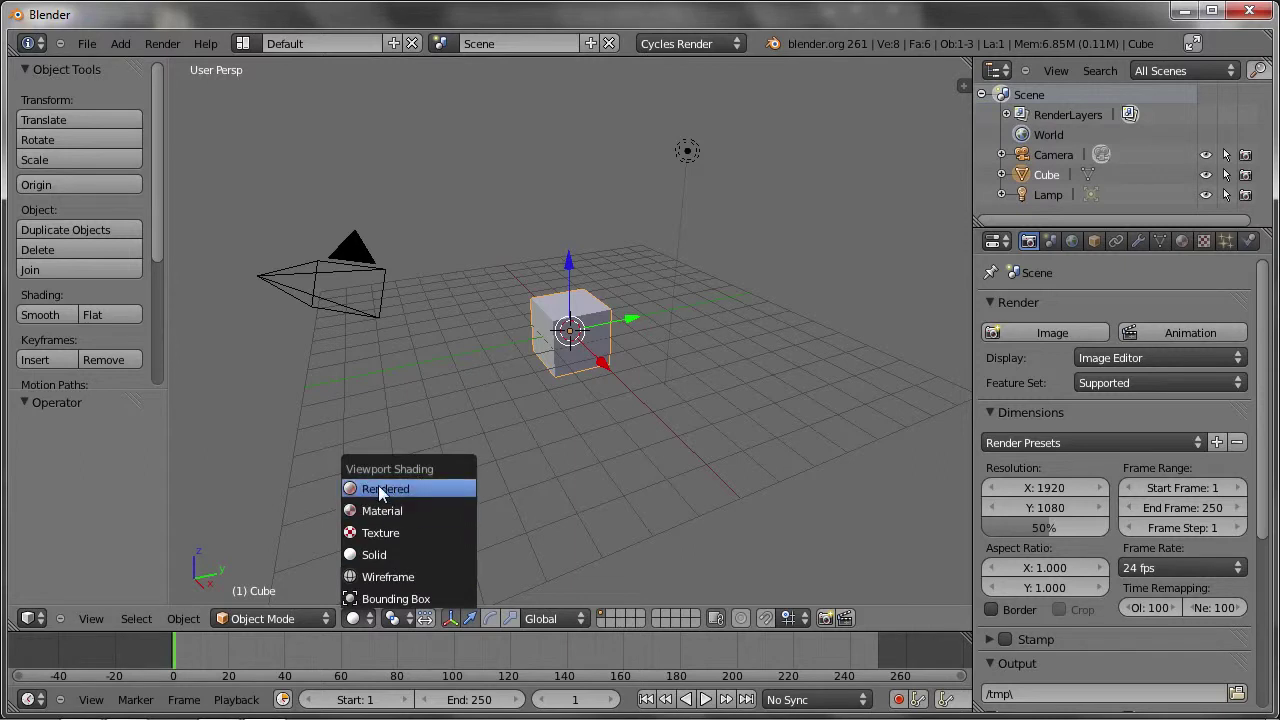
{"action": "left_click", "coordinate": [435, 490]}
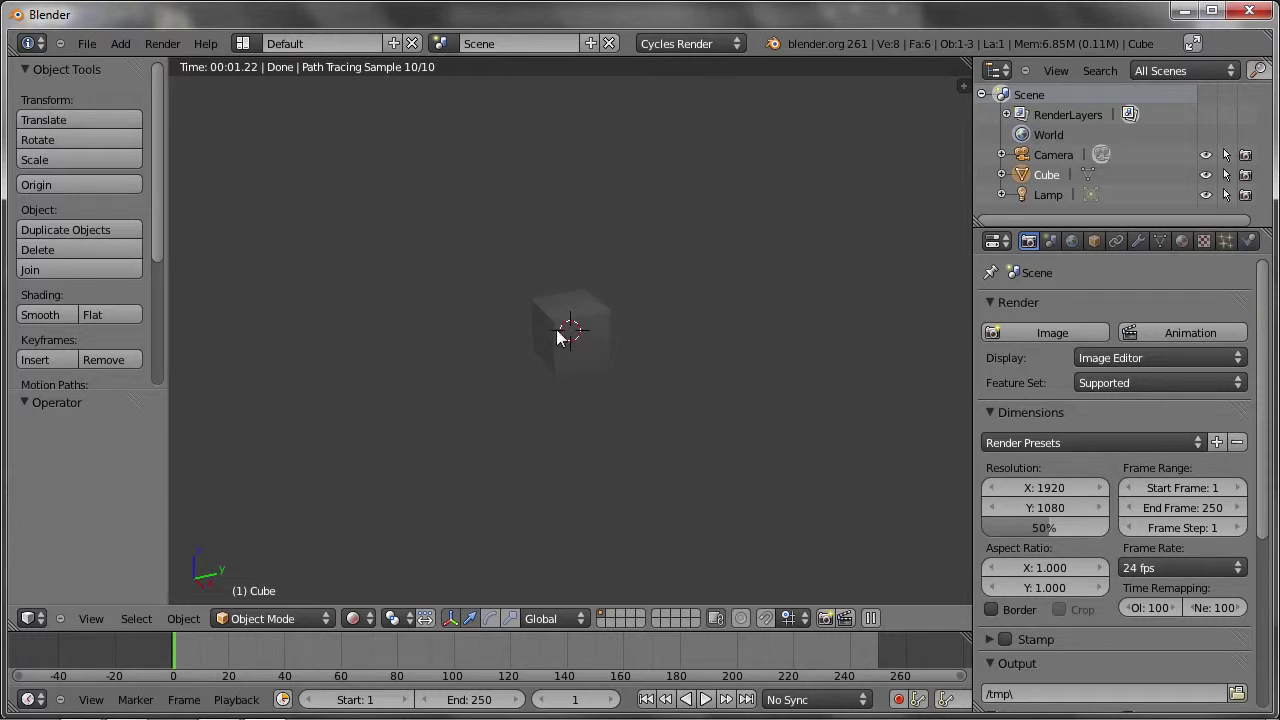
{"action": "key", "text": "shift+a"}
Add a plane and scale it about 8.4 times as a floor under the cube
{"action": "left_click", "coordinate": [505, 354]}
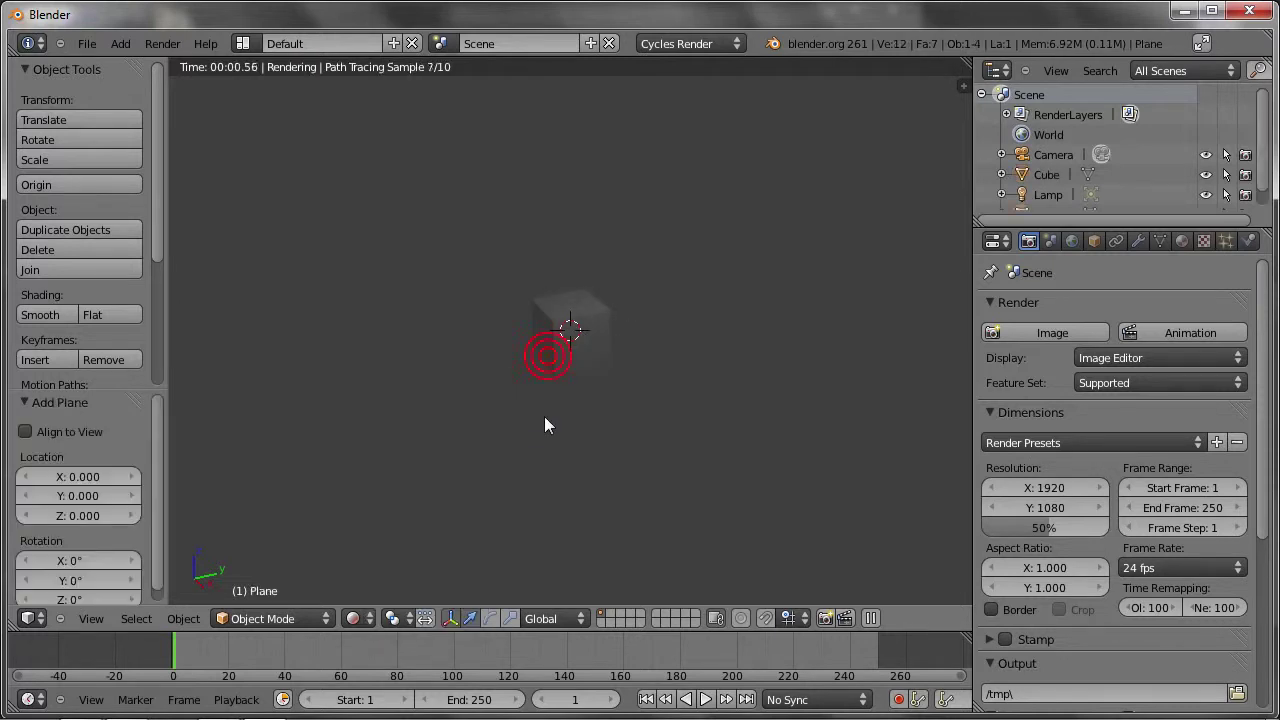
{"action": "key", "text": "s"}
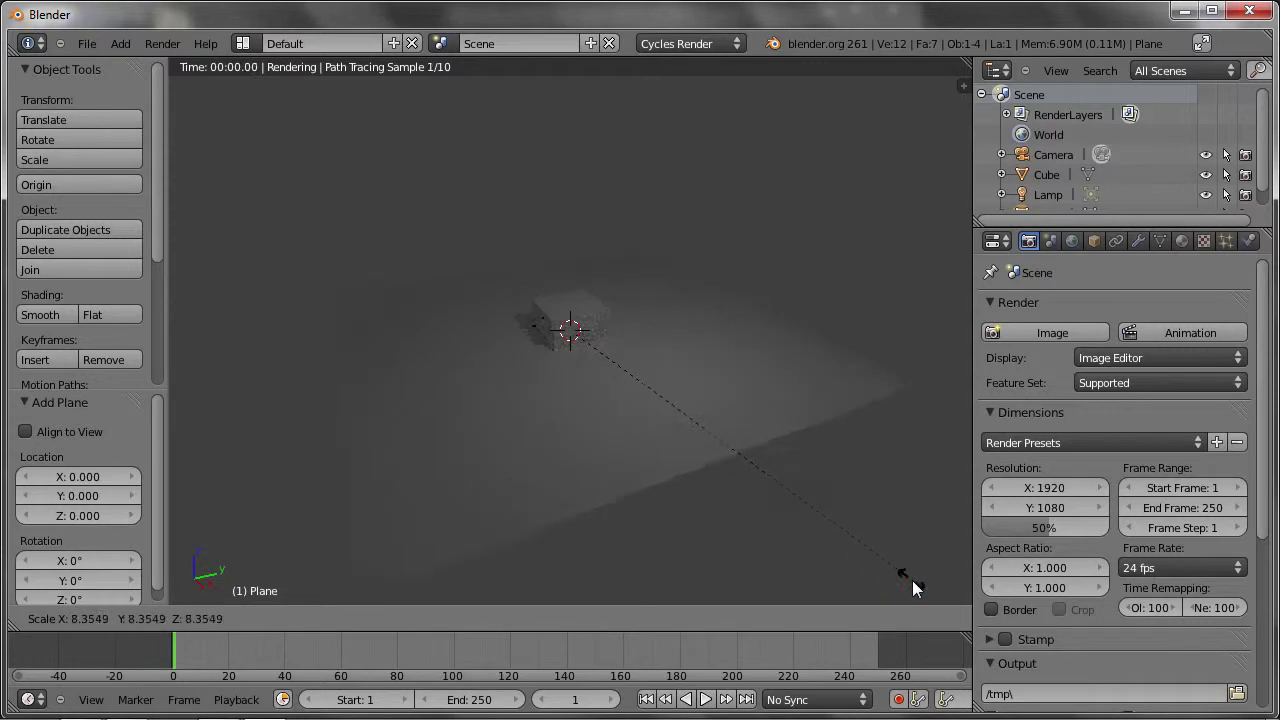
{"action": "left_click", "coordinate": [912, 580]}
Orbit around the cube and floor, then switch to the camera view
{"action": "key", "text": "KP_7"}
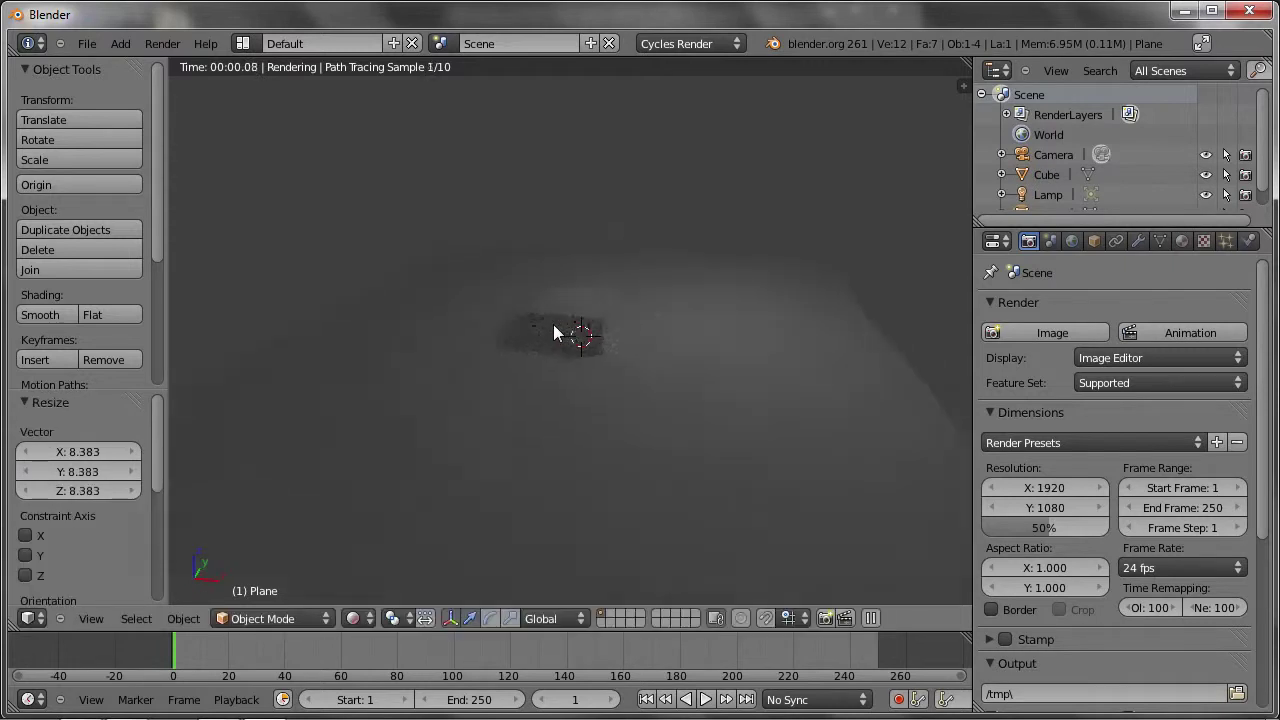
{"action": "scroll", "coordinate": [560, 331], "scroll_direction": "up", "scroll_amount": 2}
{"action": "scroll", "coordinate": [590, 340], "scroll_direction": "up", "scroll_amount": 2}
{"action": "mouse_move", "coordinate": [590, 338]}
{"action": "middle_mouse_down"}
{"action": "mouse_move", "coordinate": [606, 309]}
{"action": "mouse_move", "coordinate": [543, 326]}
{"action": "mouse_move", "coordinate": [717, 266]}
{"action": "mouse_move", "coordinate": [545, 308]}
{"action": "mouse_move", "coordinate": [380, 314]}
{"action": "middle_mouse_up"}
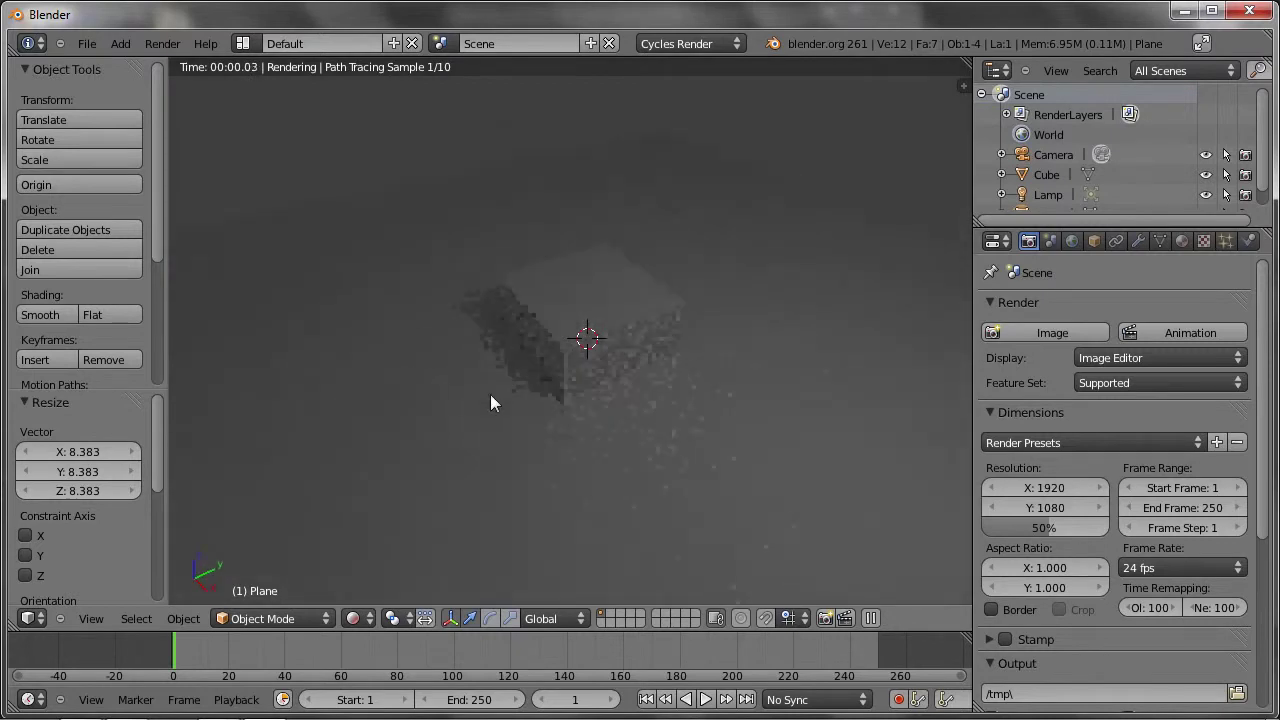
{"action": "middle_click_drag", "start_coordinate": [491, 400], "coordinate": [591, 394]}
{"action": "mouse_move", "coordinate": [509, 437]}
{"action": "middle_mouse_down"}
{"action": "mouse_move", "coordinate": [591, 400]}
{"action": "mouse_move", "coordinate": [580, 337]}
{"action": "mouse_move", "coordinate": [491, 331]}
{"action": "mouse_move", "coordinate": [419, 350]}
{"action": "mouse_move", "coordinate": [404, 398]}
{"action": "mouse_move", "coordinate": [574, 406]}
{"action": "middle_mouse_up"}
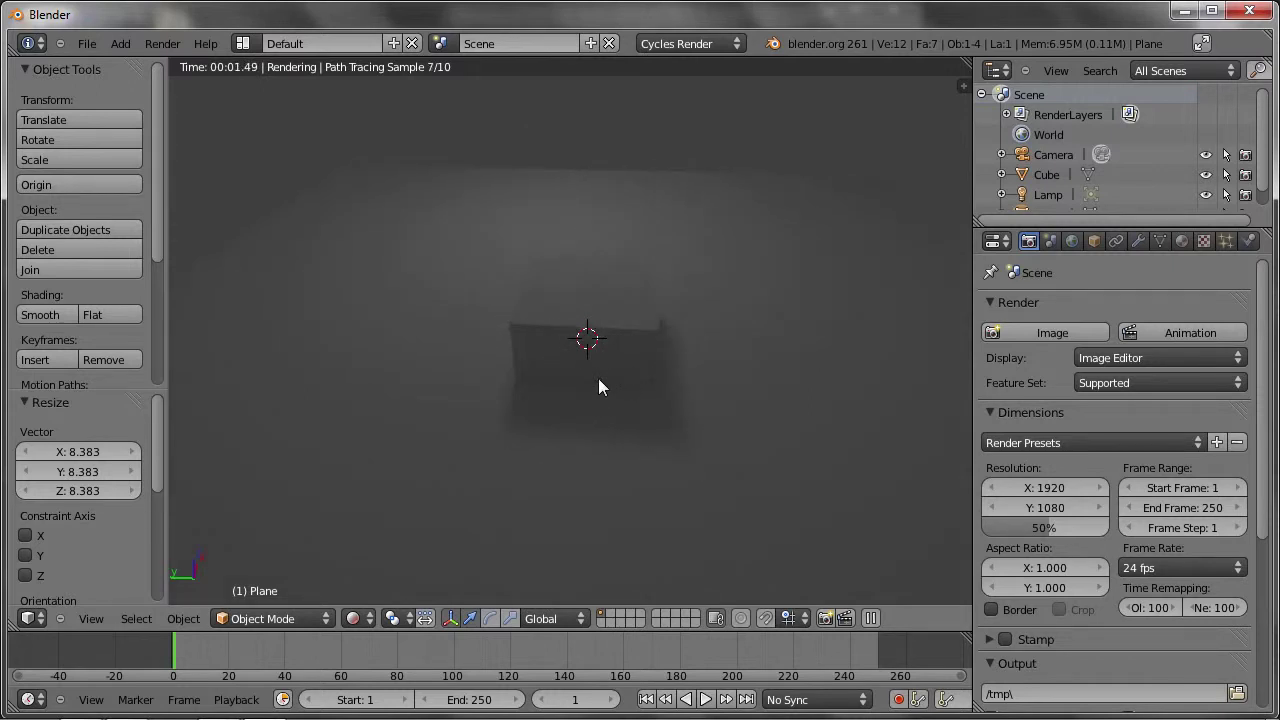
{"action": "mouse_move", "coordinate": [619, 382]}
{"action": "middle_mouse_down"}
{"action": "mouse_move", "coordinate": [633, 337]}
{"action": "mouse_move", "coordinate": [542, 357]}
{"action": "mouse_move", "coordinate": [374, 349]}
{"action": "mouse_move", "coordinate": [610, 364]}
{"action": "mouse_move", "coordinate": [439, 352]}
{"action": "mouse_move", "coordinate": [553, 390]}
{"action": "mouse_move", "coordinate": [588, 342]}
{"action": "mouse_move", "coordinate": [582, 395]}
{"action": "middle_mouse_up"}
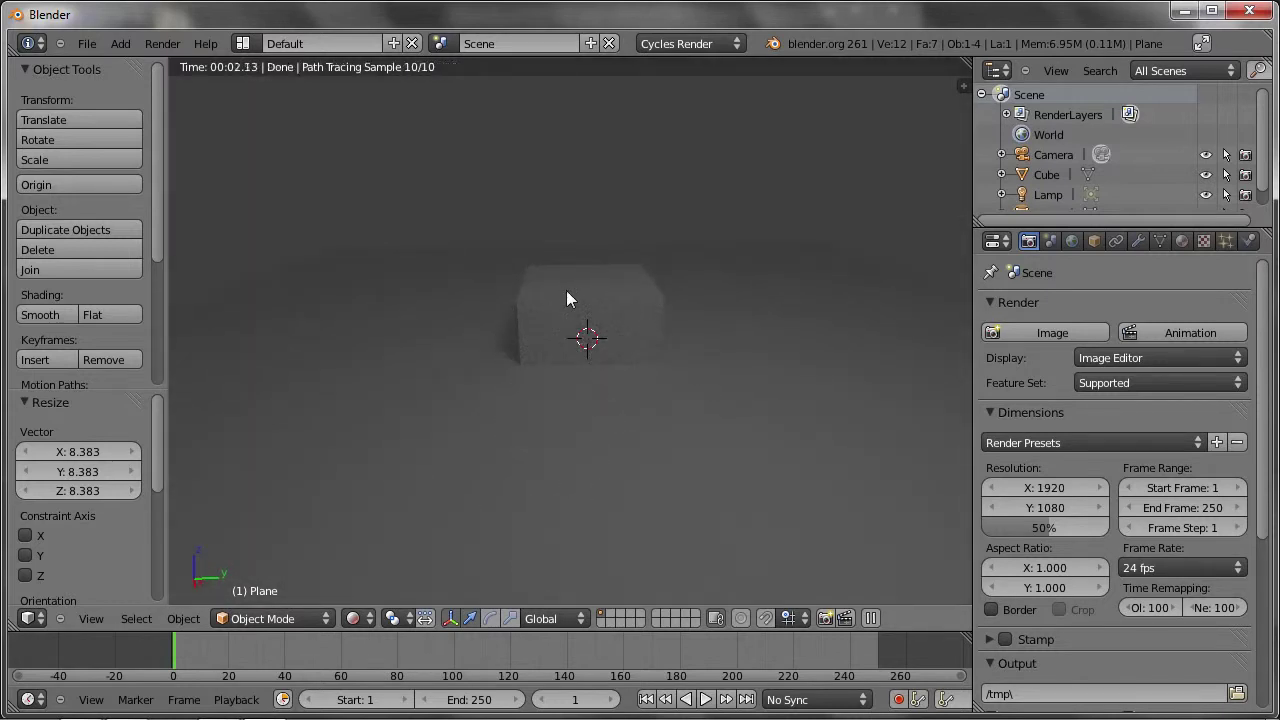
{"action": "key", "text": "KP_0"}
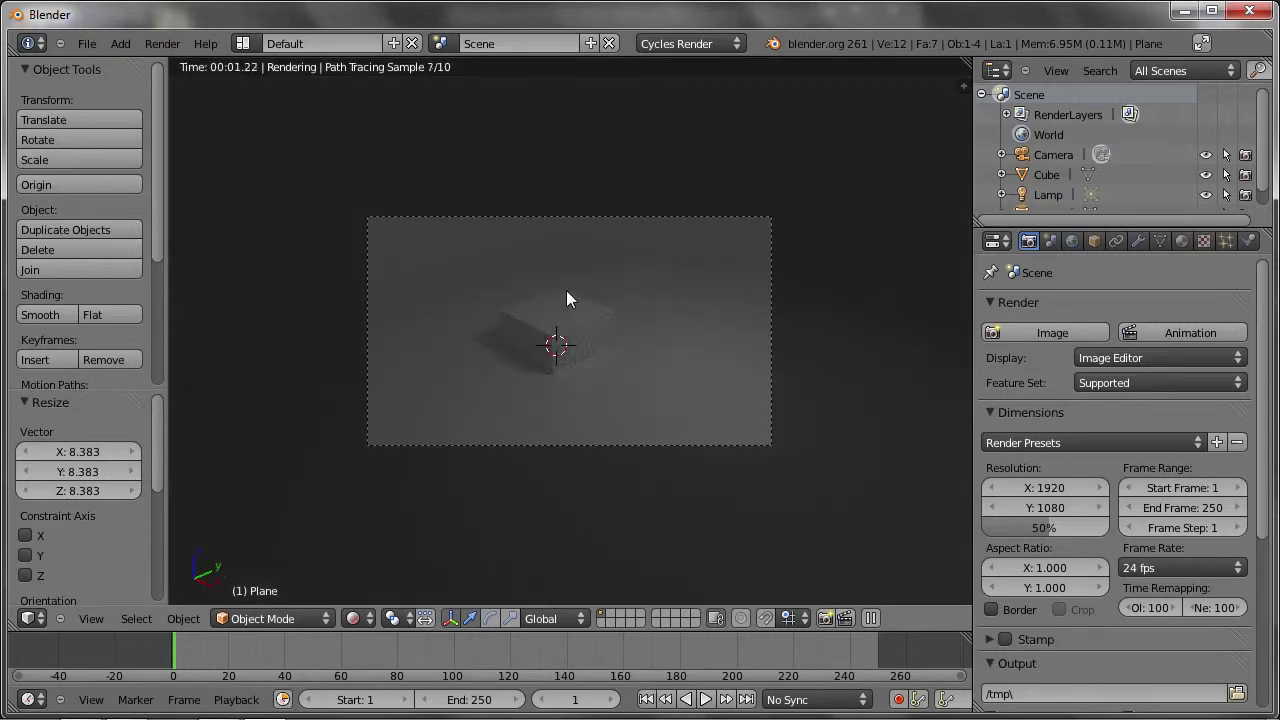
{"action": "scroll", "coordinate": [569, 315], "scroll_direction": "up", "scroll_amount": 1}
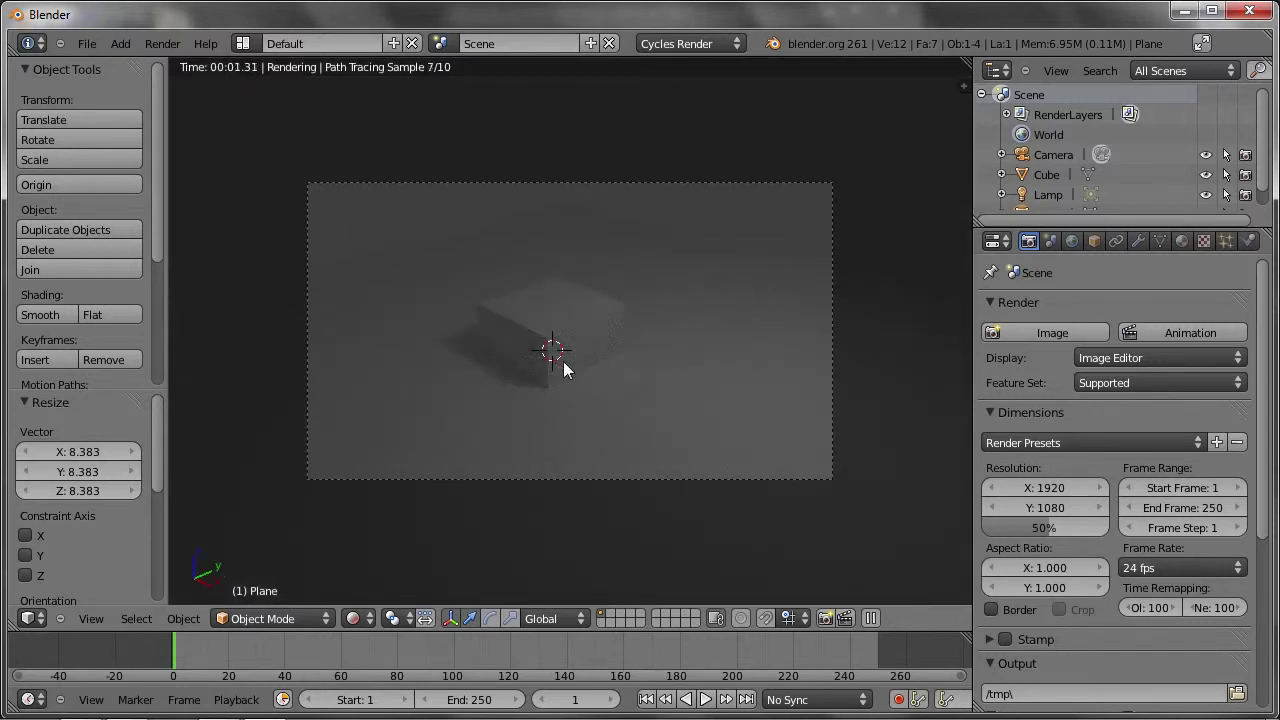
Render a still Cycles image of the cube on its floor, dismiss it and leave camera view
{"action": "left_click", "coordinate": [1030, 336]}
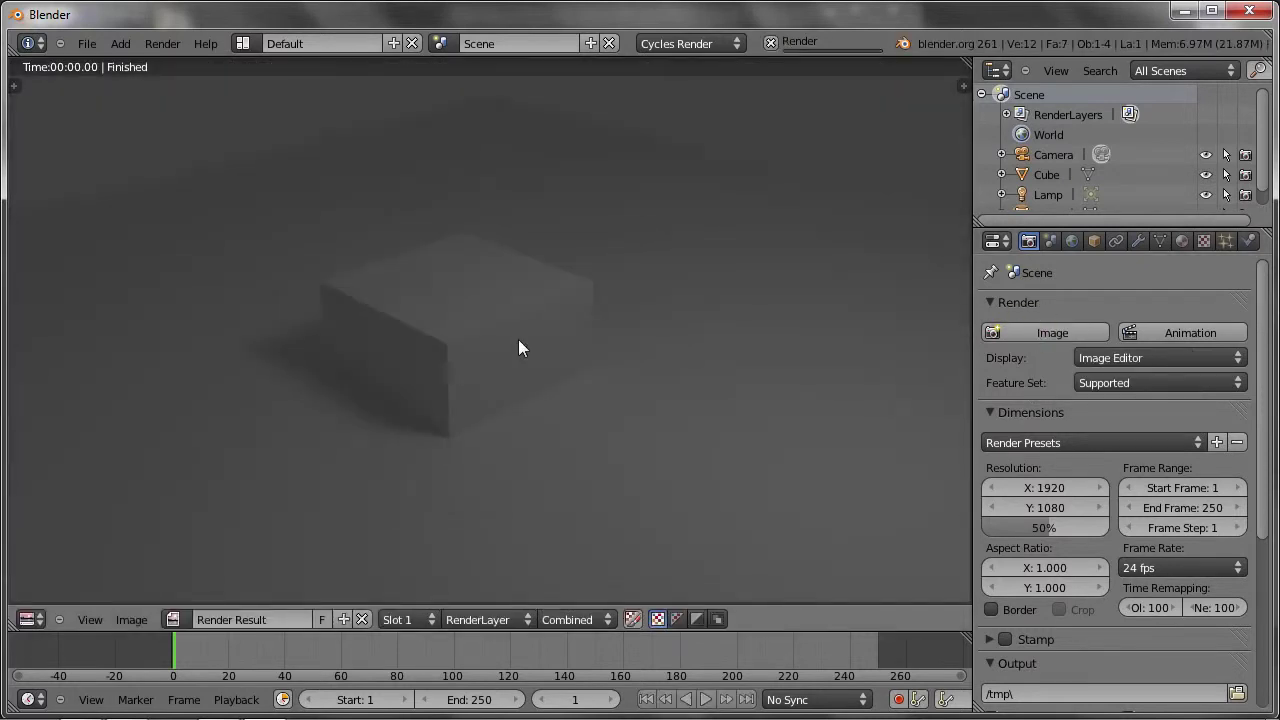
{"action": "key", "text": "Escape"}
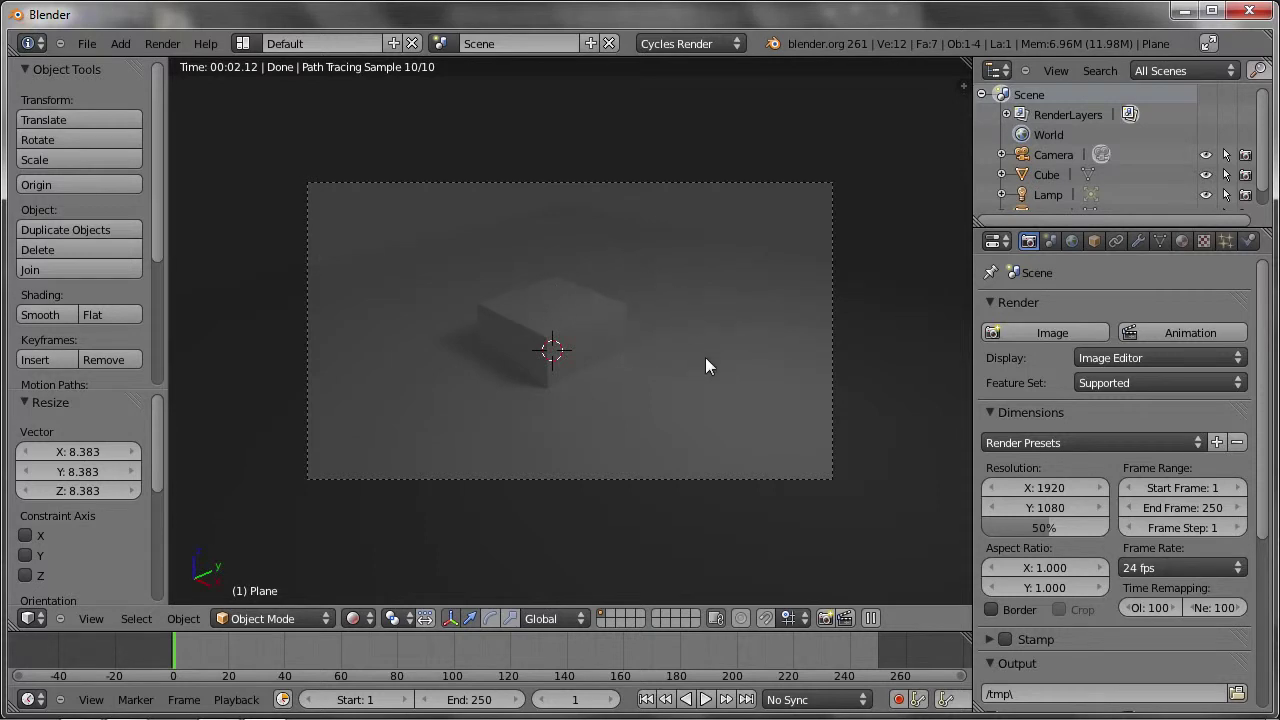
{"action": "key", "text": "KP_0"}
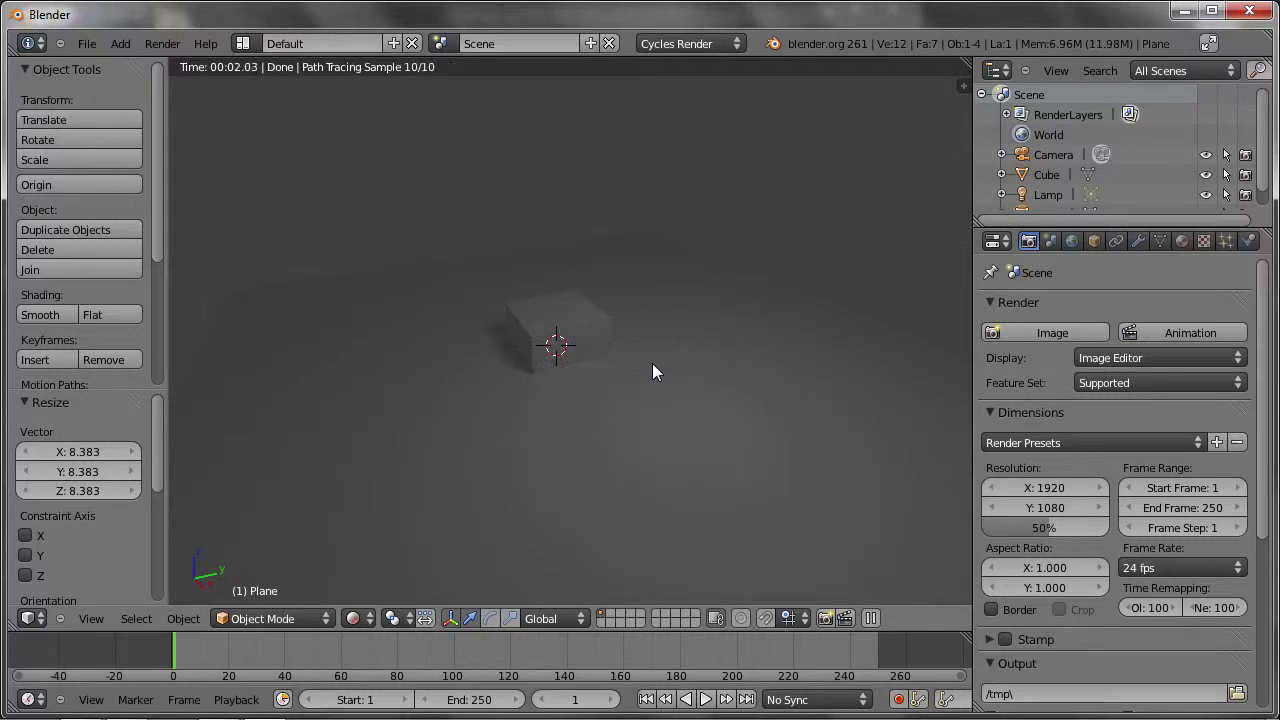
{"action": "mouse_move", "coordinate": [608, 287]}
{"action": "middle_mouse_down"}
{"action": "mouse_move", "coordinate": [555, 248]}
{"action": "mouse_move", "coordinate": [499, 264]}
{"action": "mouse_move", "coordinate": [598, 307]}
{"action": "middle_mouse_up"}
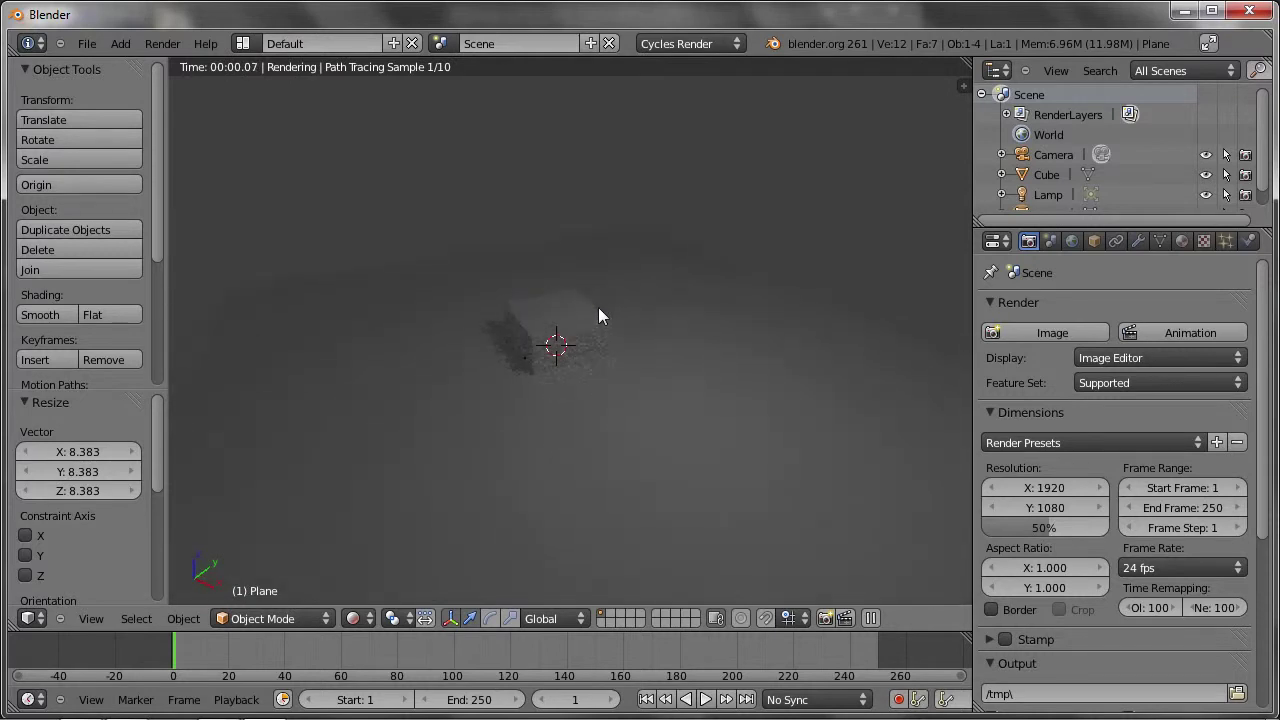
{"action": "left_click", "coordinate": [1045, 197]}
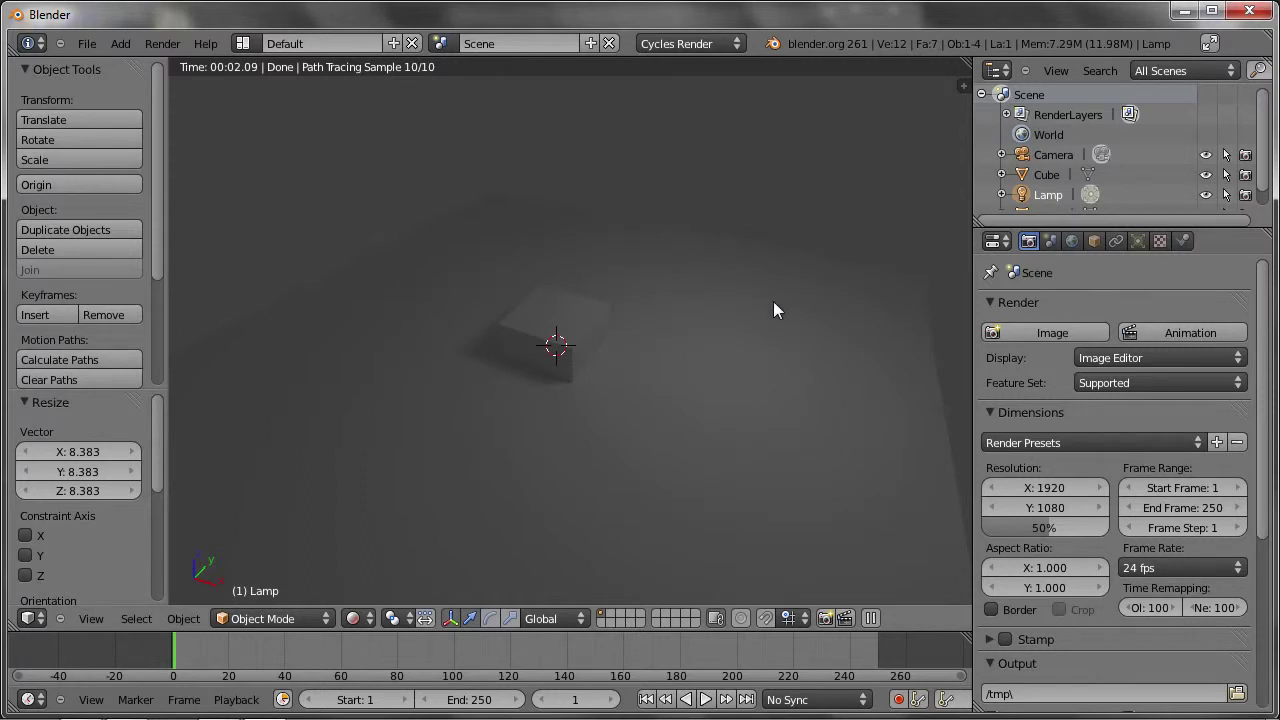
Move the lamp to a new position to relight the scene
{"action": "key", "text": "g"}
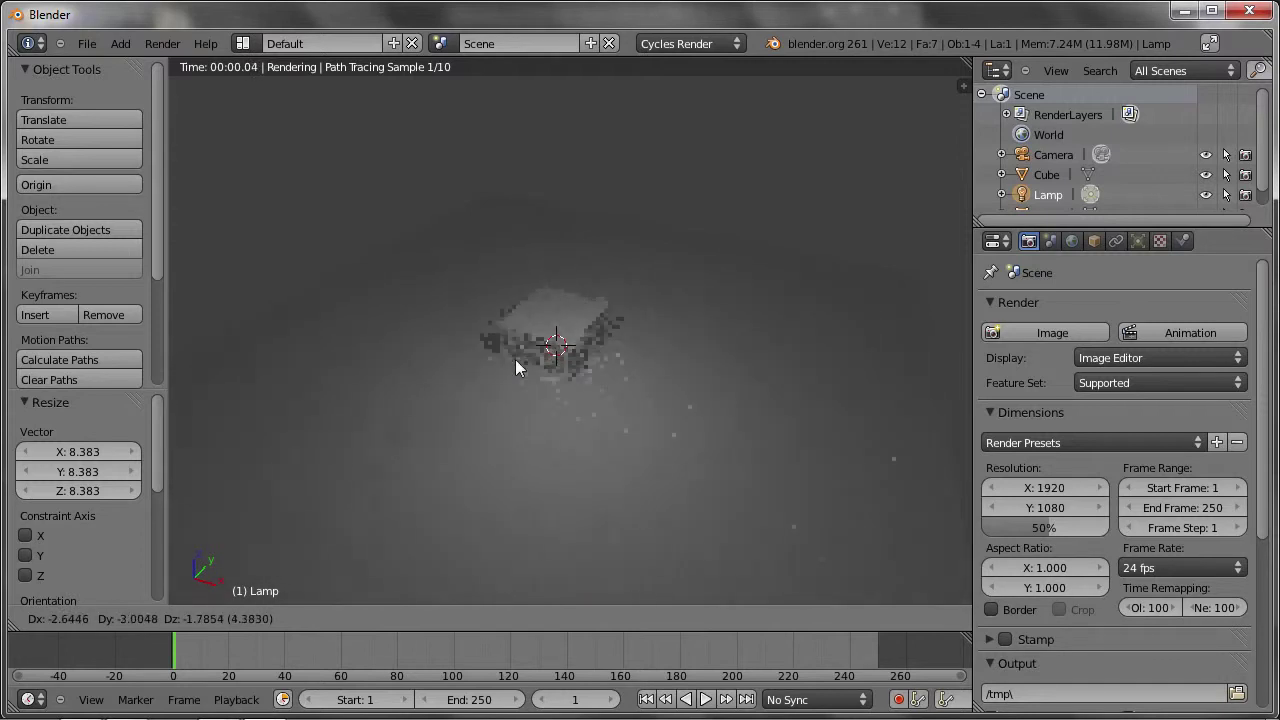
{"action": "left_click", "coordinate": [560, 358]}
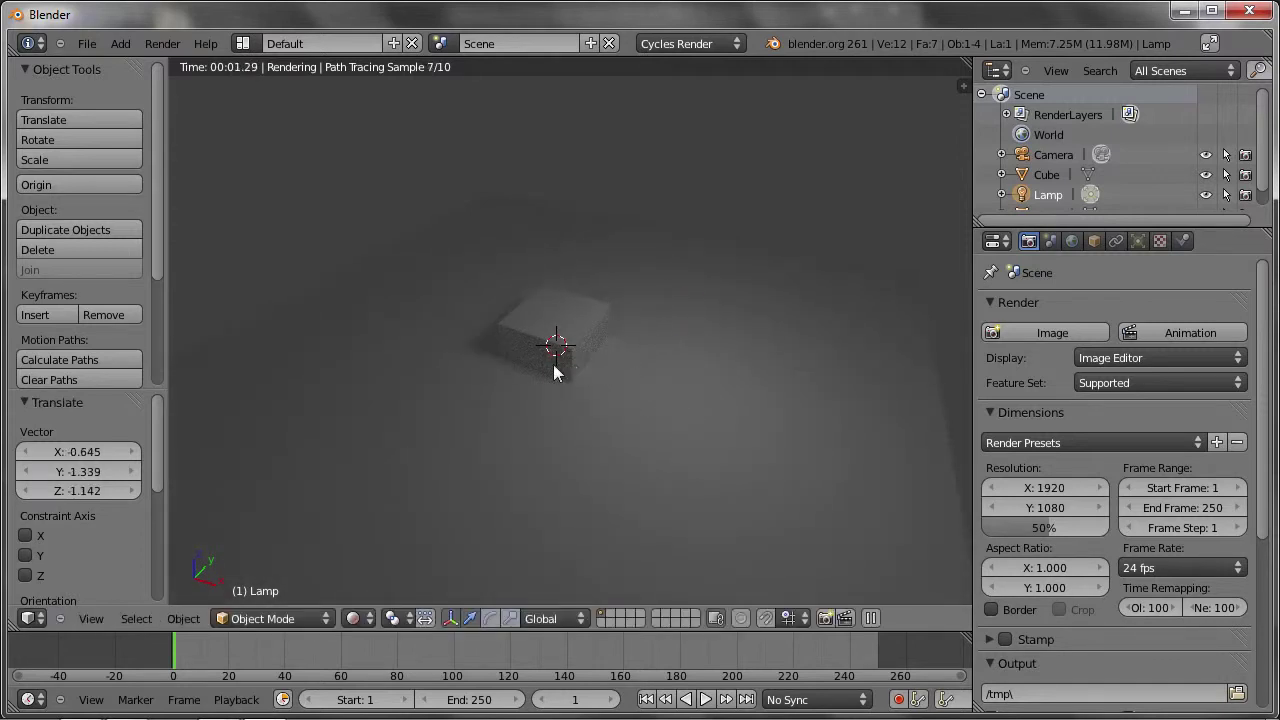
{"action": "key", "text": "g"}
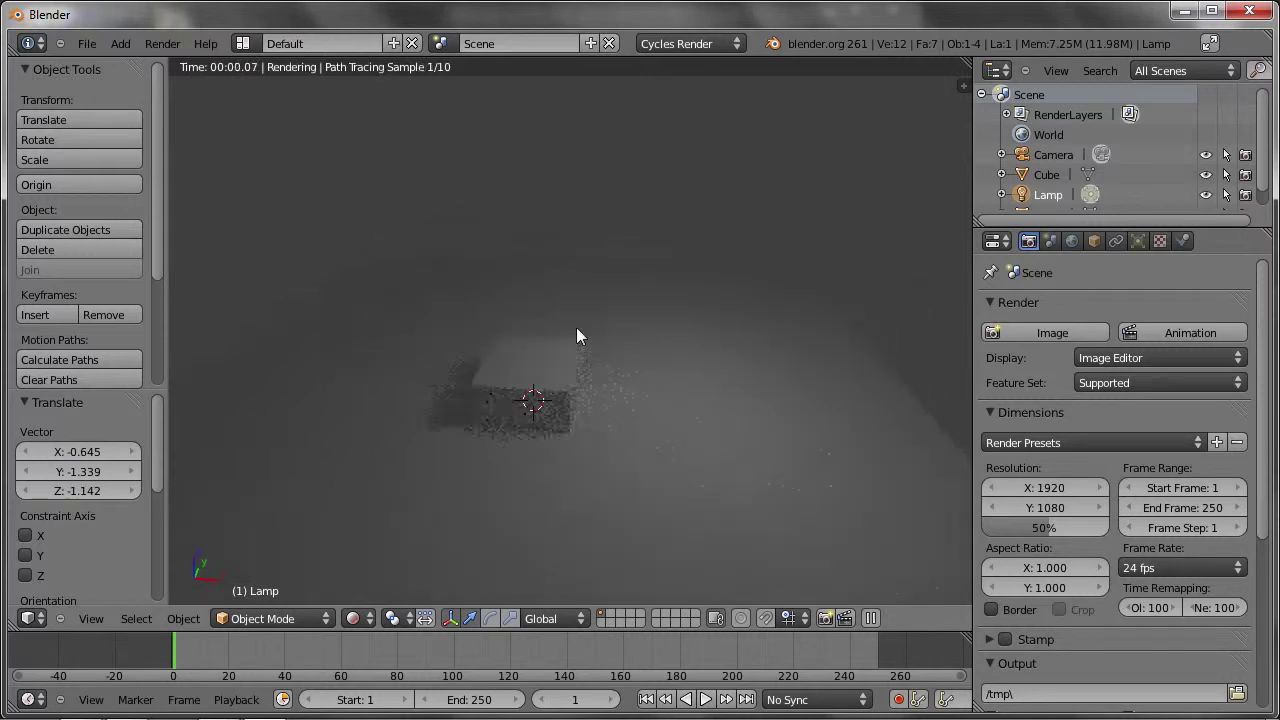
{"action": "left_click", "coordinate": [455, 346]}
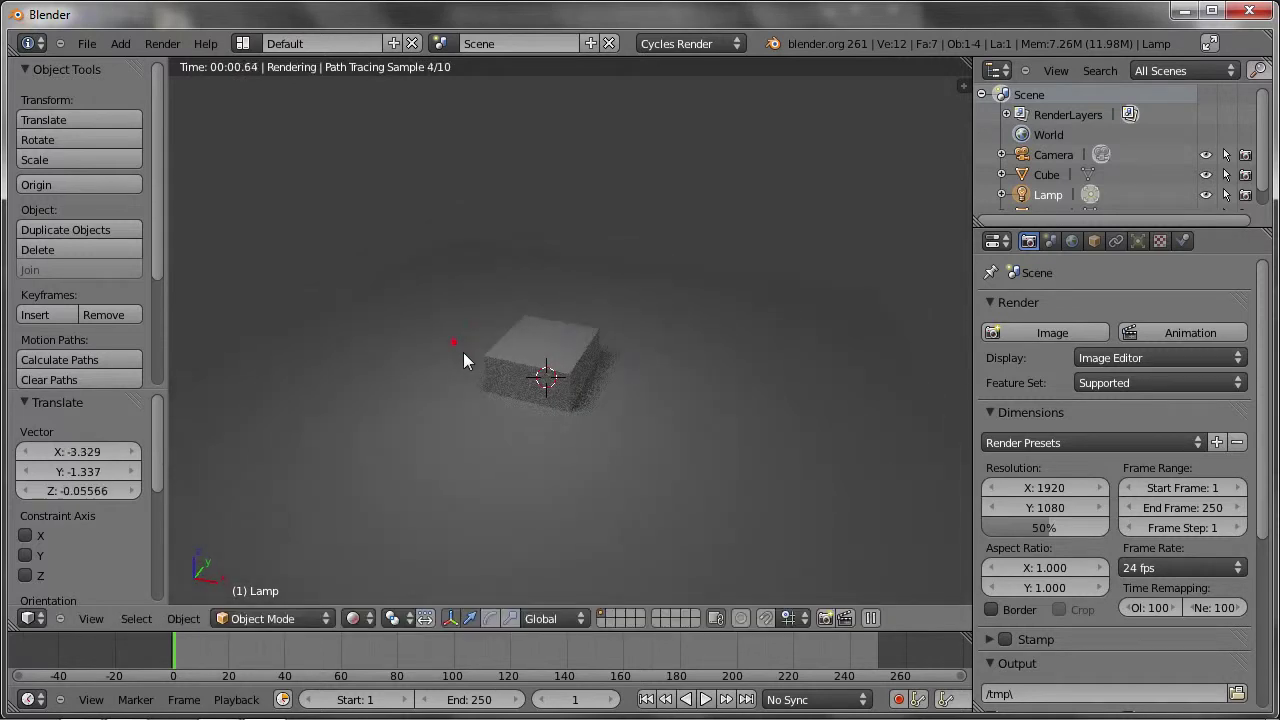
Set the lamp colour to warm yellow (R 1.000, G 0.822, B 0.506)
{"action": "left_click", "coordinate": [1138, 241]}
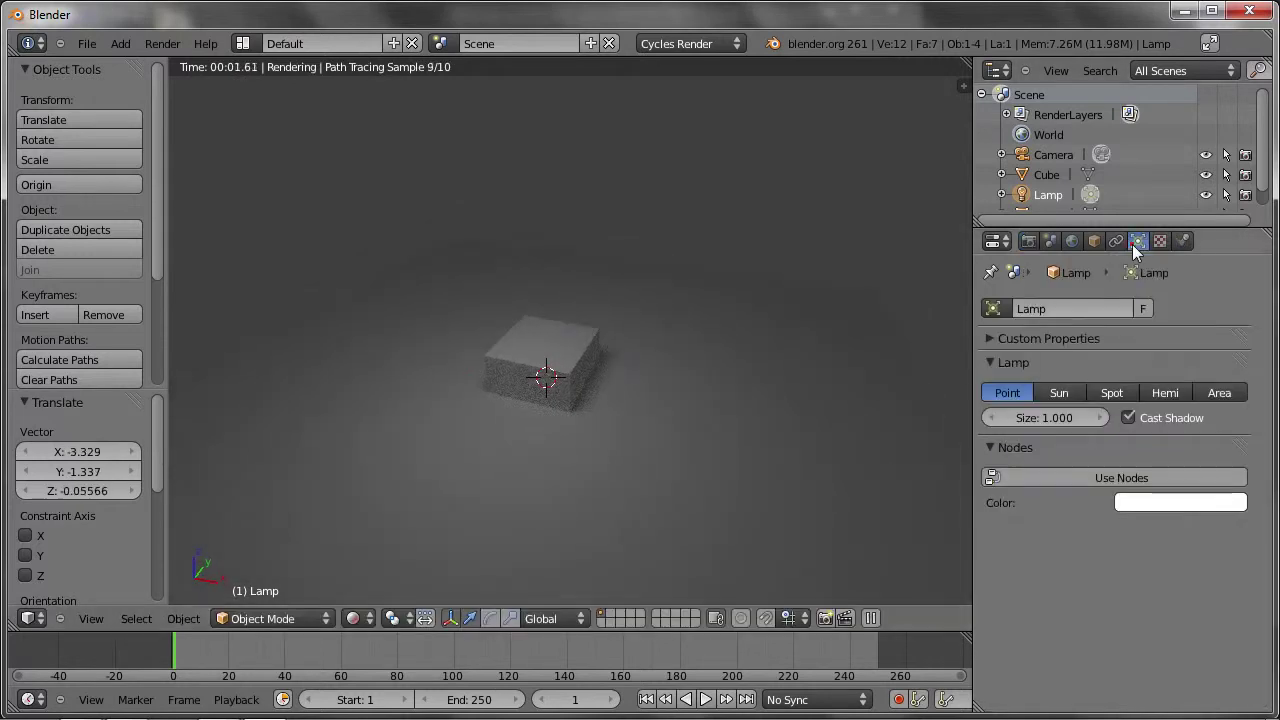
{"action": "left_click", "coordinate": [1172, 502]}
{"action": "left_click_drag", "start_coordinate": [1127, 303], "coordinate": [1116, 336]}
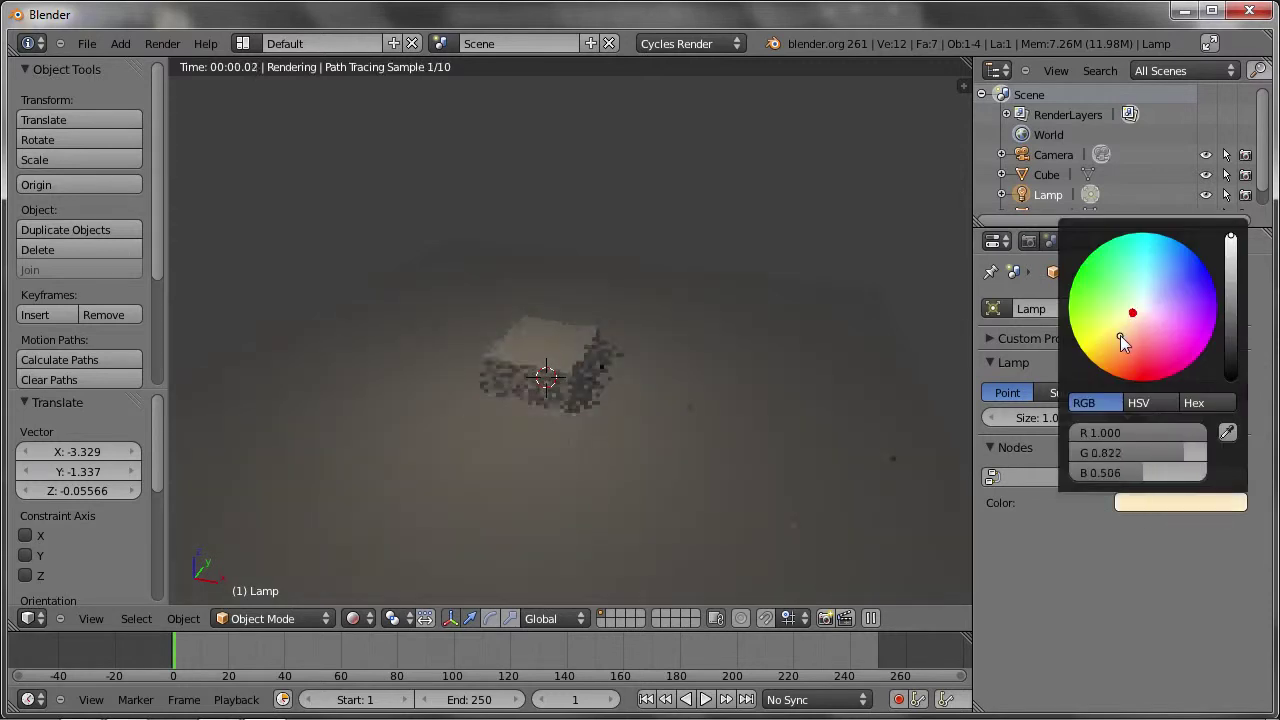
{"action": "left_click", "coordinate": [689, 420]}
{"action": "middle_click_drag", "start_coordinate": [688, 412], "coordinate": [591, 393]}
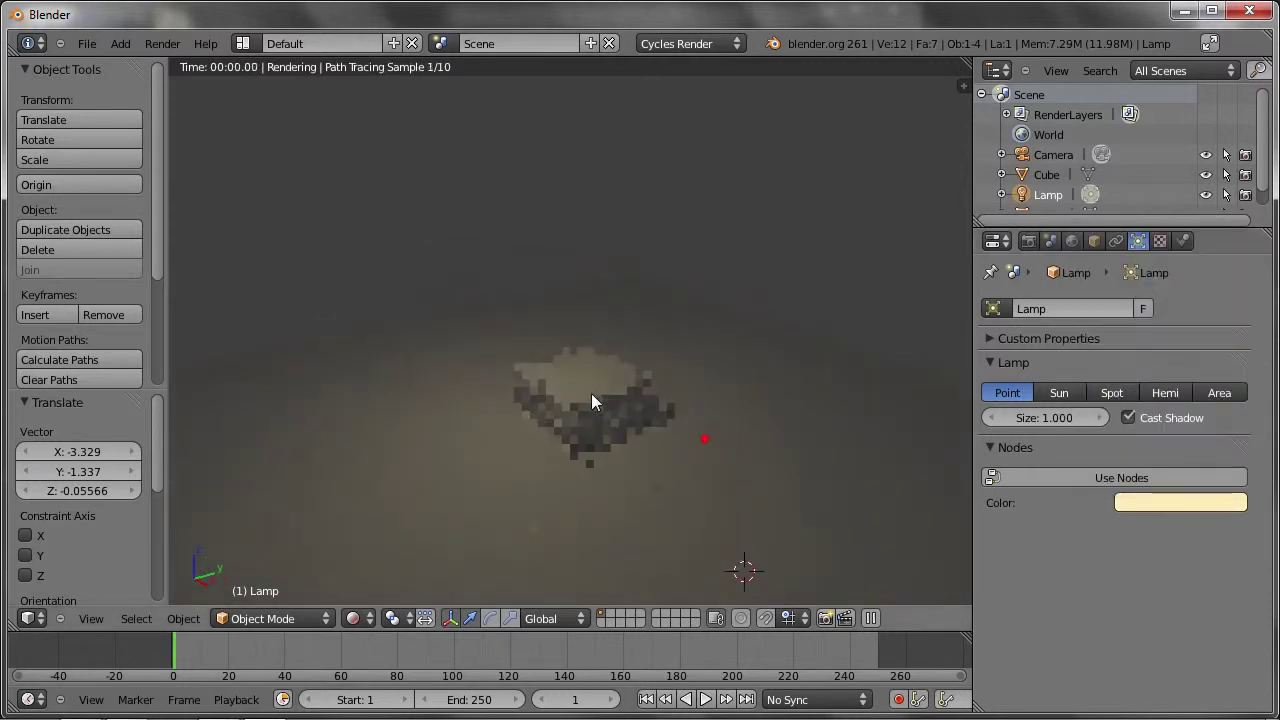
Duplicate the lamp as Lamp.001, reposition it and colour it light blue (R 0.552, G 0.727, B 1.000)
{"action": "key", "text": "shift+d"}
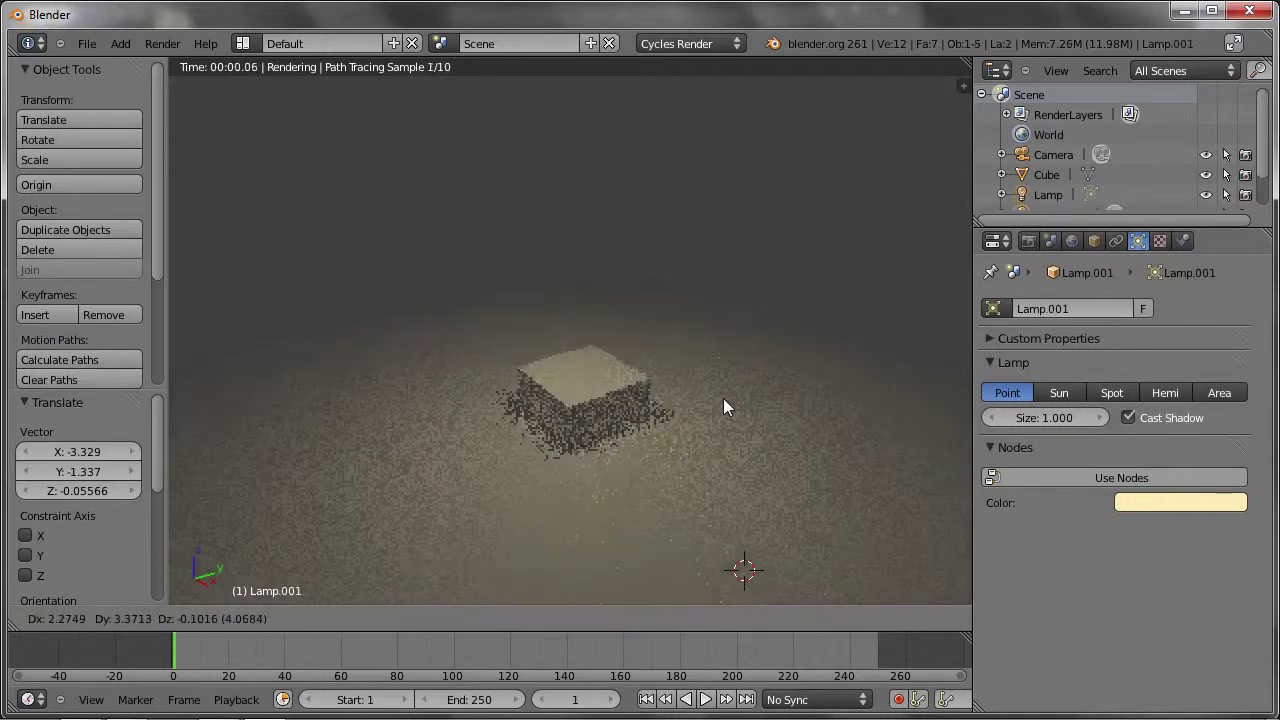
{"action": "left_click", "coordinate": [737, 390]}
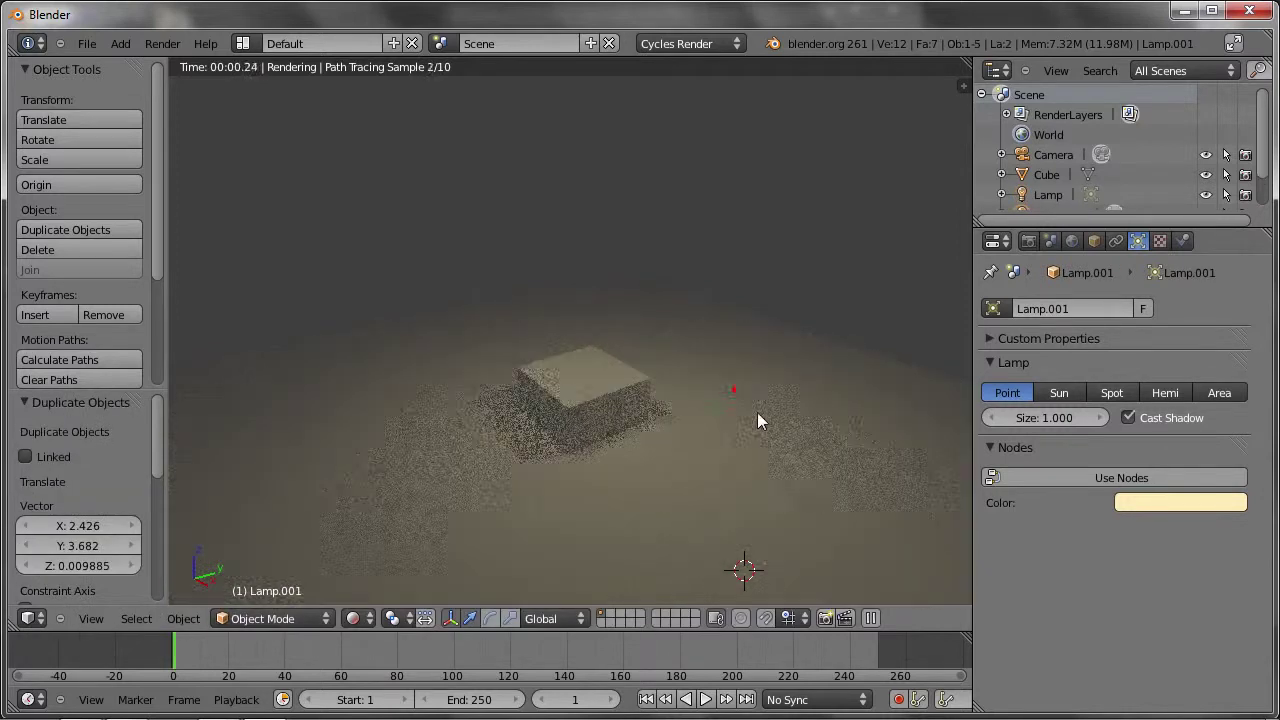
{"action": "left_click", "coordinate": [1167, 500]}
{"action": "left_click_drag", "start_coordinate": [1127, 326], "coordinate": [1163, 279]}
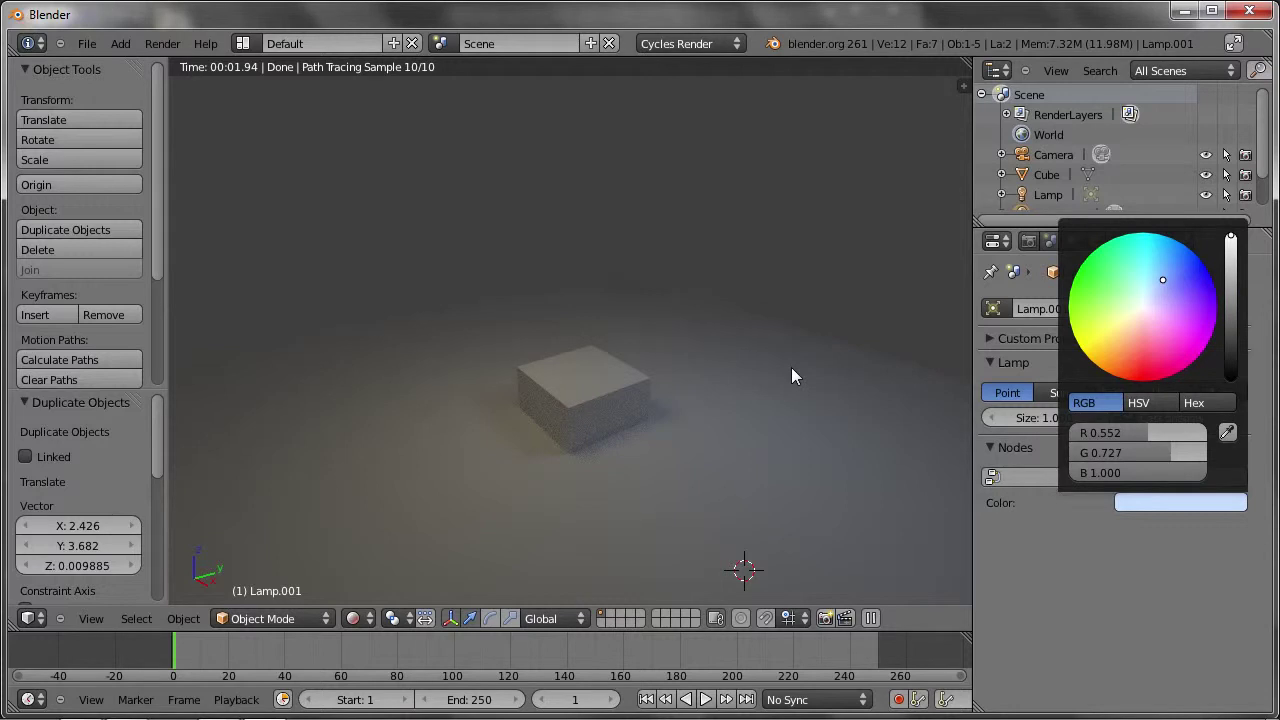
{"action": "left_click", "coordinate": [1127, 595]}
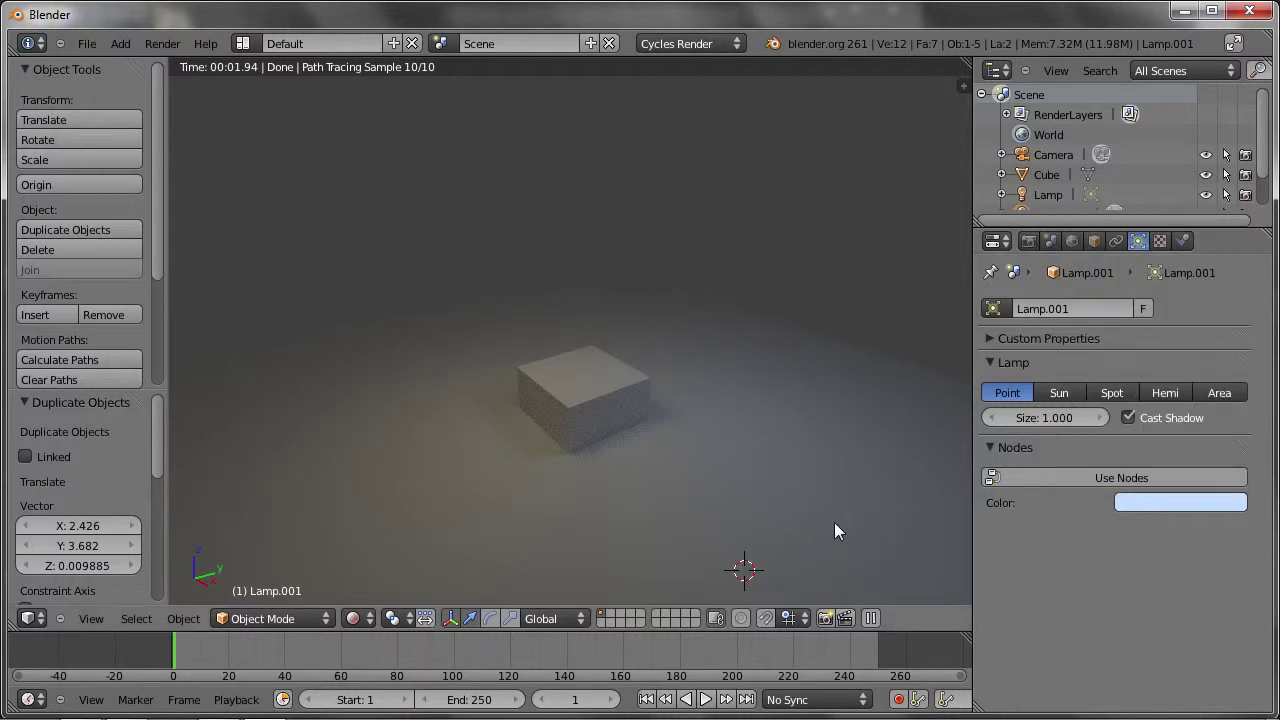
{"action": "right_click", "coordinate": [606, 366]}
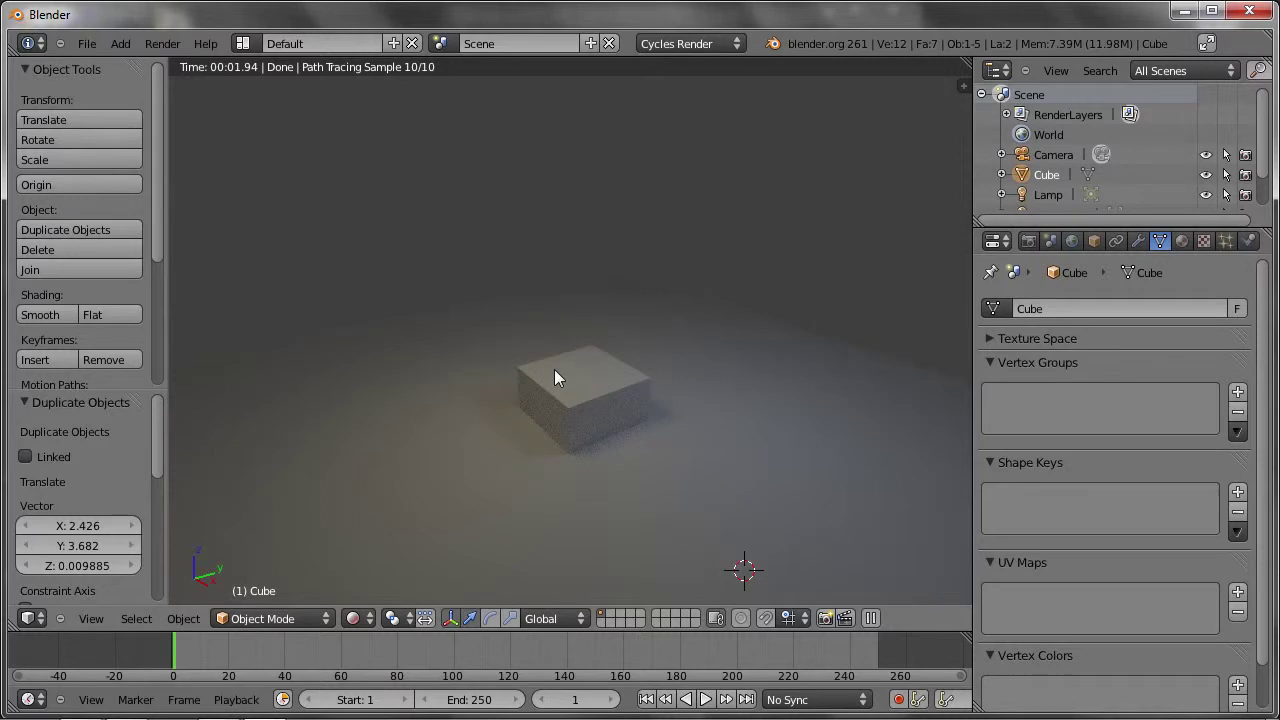
Give the cube a magenta diffuse material colour and split the 3D area into two views
{"action": "left_click", "coordinate": [1181, 241]}
{"action": "left_click", "coordinate": [1127, 459]}
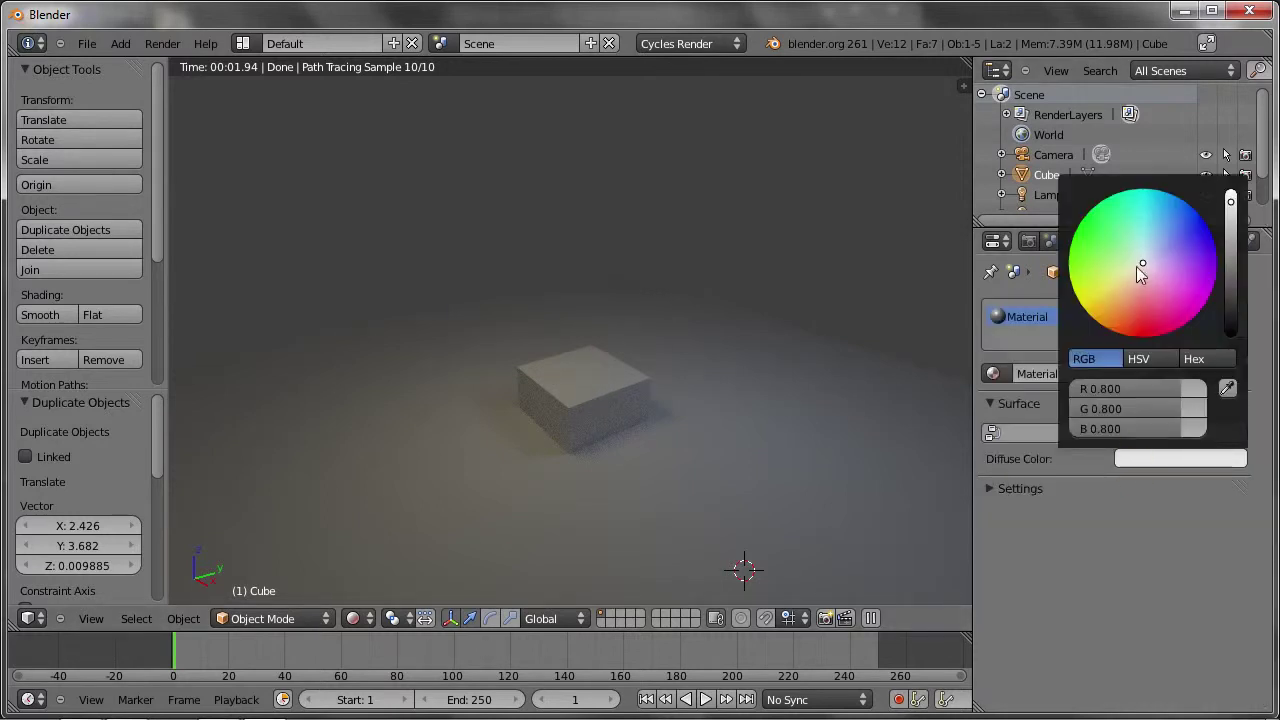
{"action": "left_click", "coordinate": [1177, 329]}
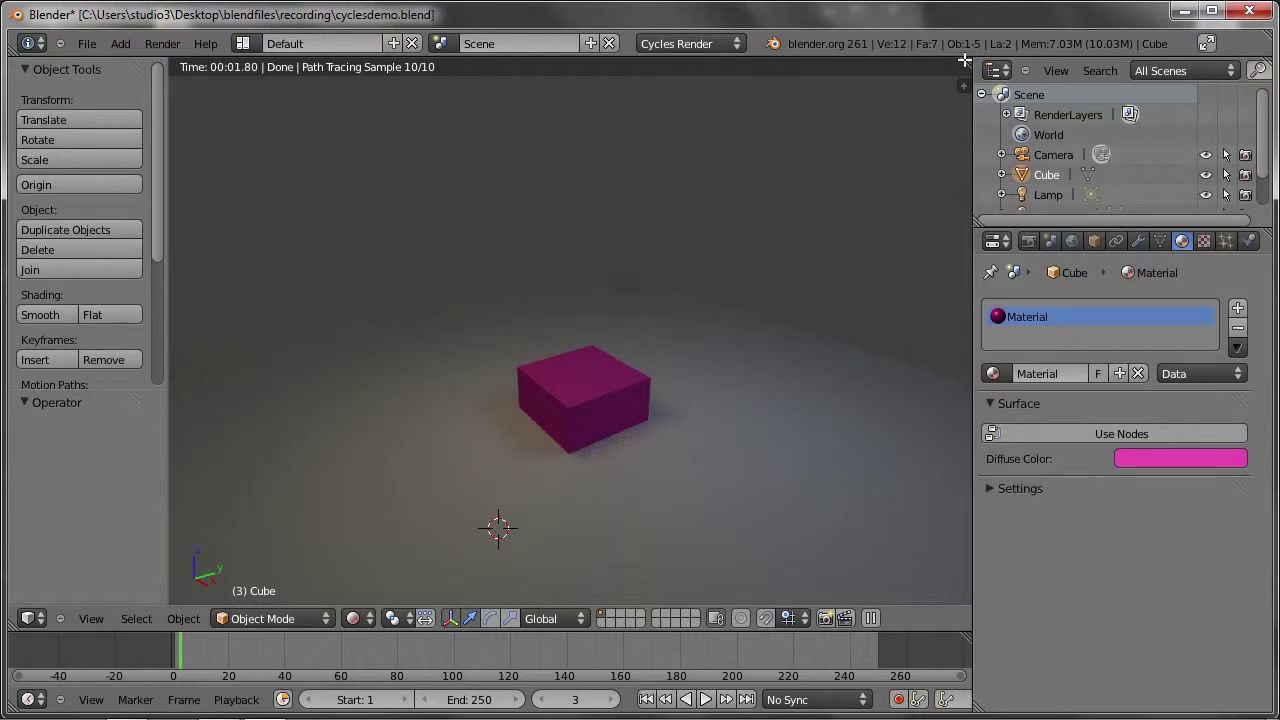
{"action": "left_click_drag", "start_coordinate": [963, 59], "coordinate": [983, 349]}
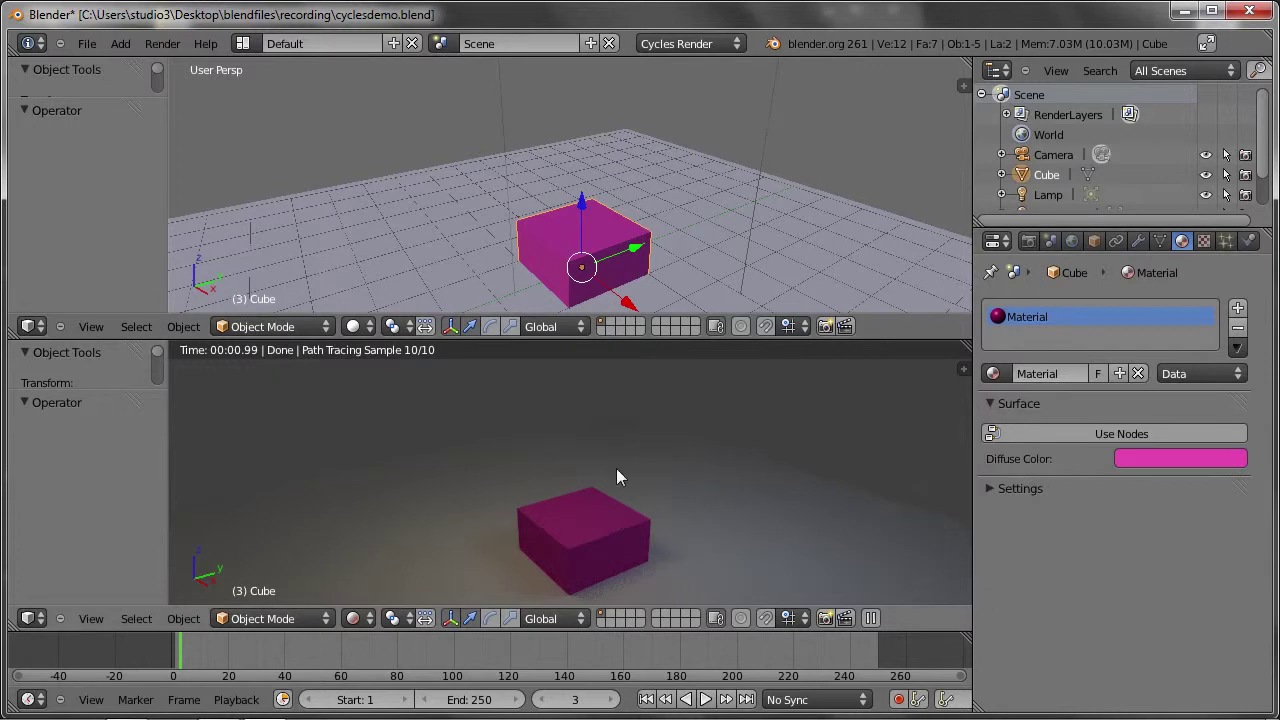
Delete both lamps, Lamp and Lamp.001, from the scene
{"action": "scroll", "coordinate": [580, 200], "scroll_direction": "down", "scroll_amount": 3}
{"action": "right_click", "coordinate": [537, 120]}
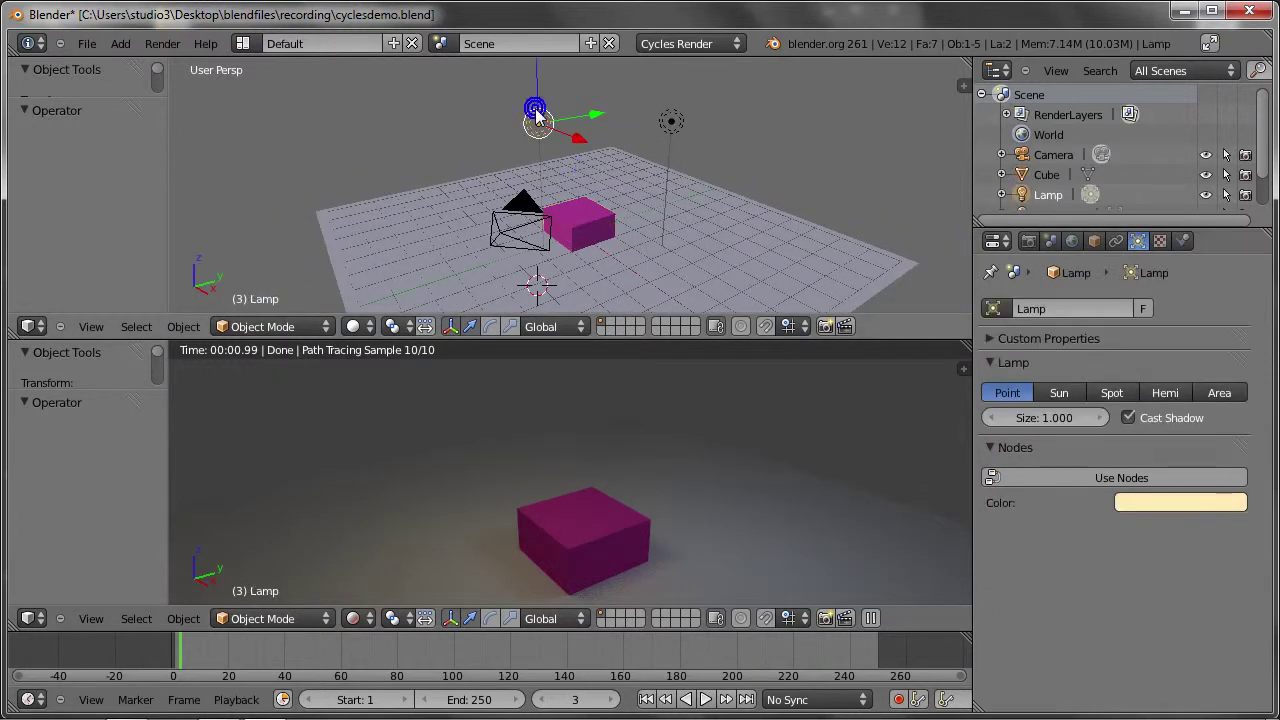
{"action": "right_click", "coordinate": [671, 121]}
{"action": "key", "text": "x"}
{"action": "left_click", "coordinate": [670, 126]}
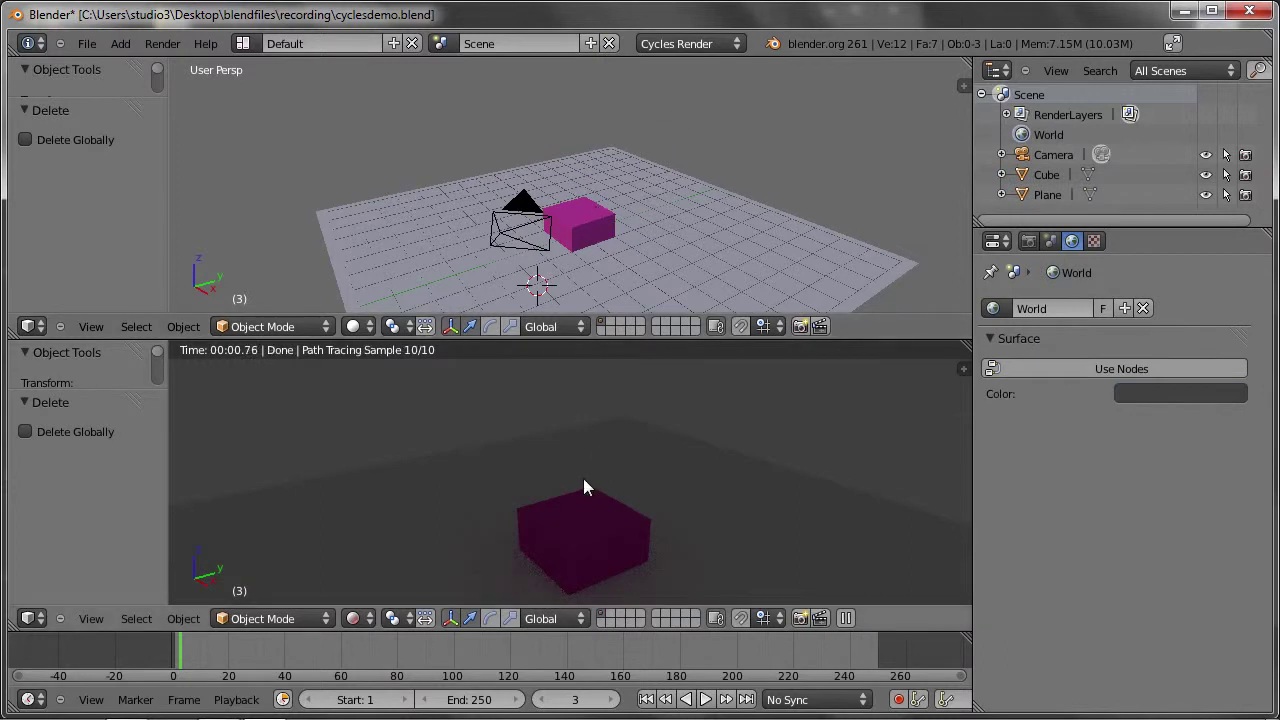
{"action": "middle_click_drag", "start_coordinate": [585, 482], "coordinate": [577, 456], "text": "shift"}
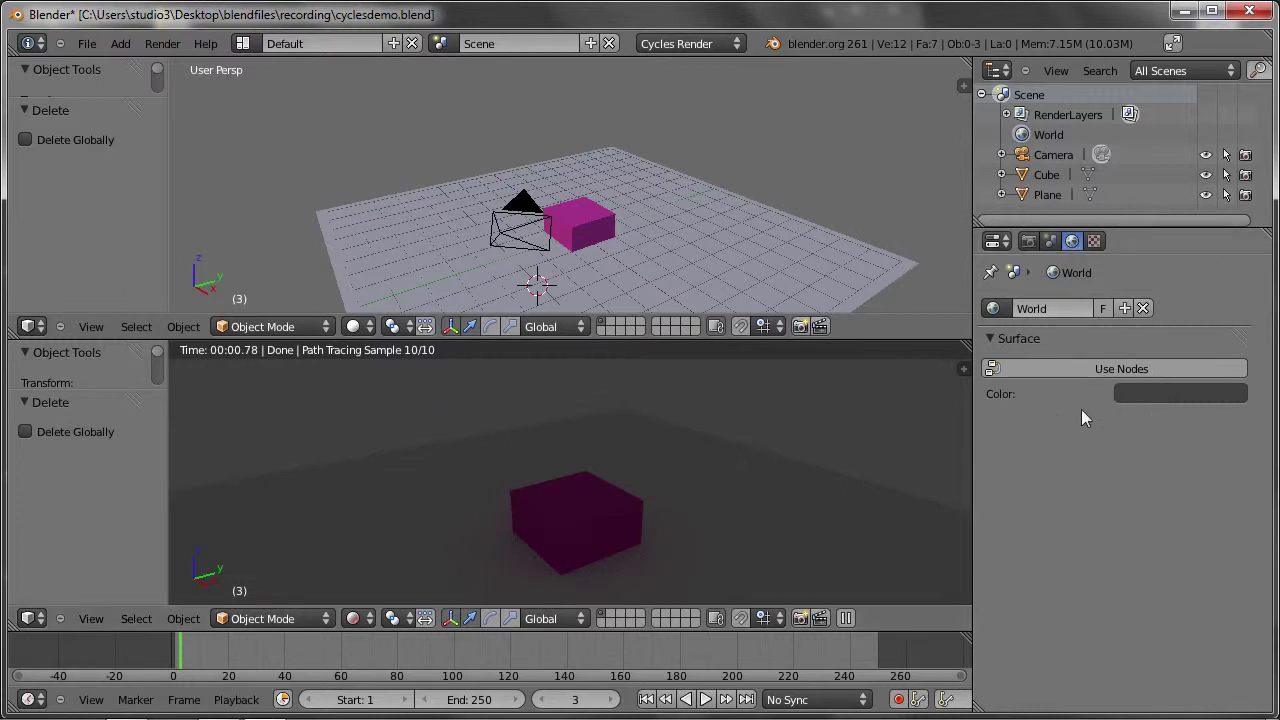
Darken the World colour to black so the preview renders dark
{"action": "left_click", "coordinate": [1165, 393]}
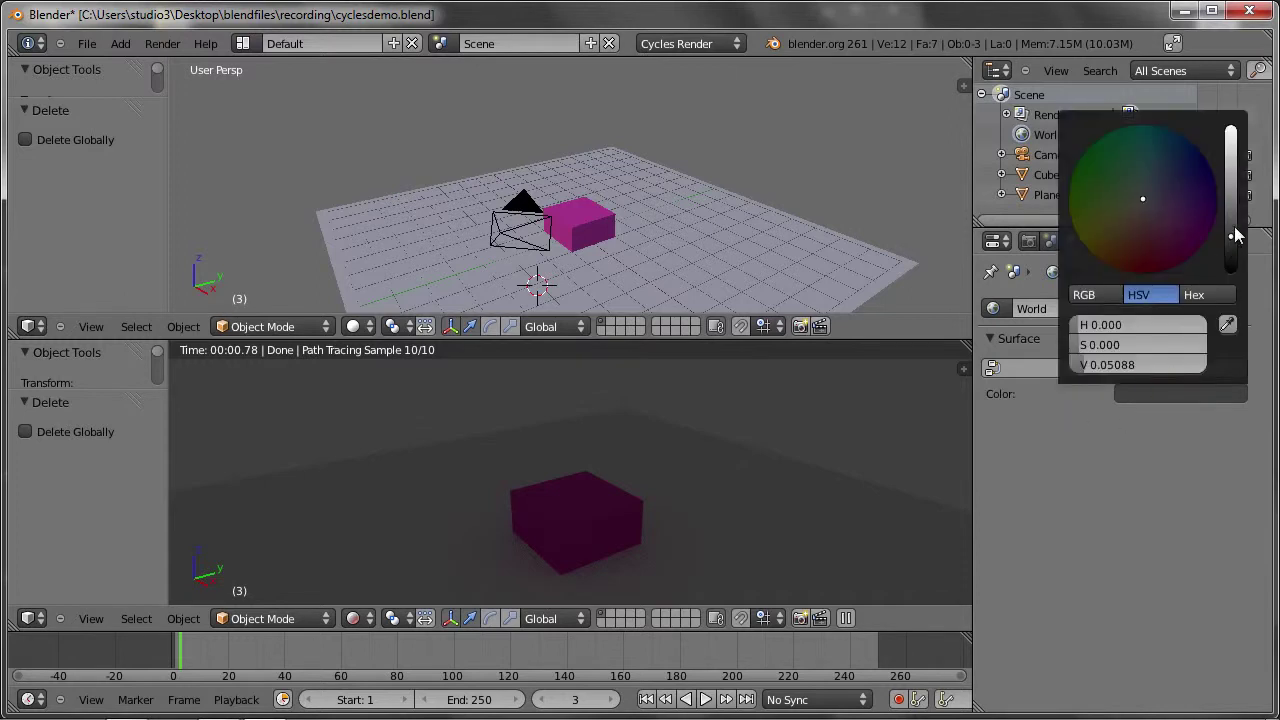
{"action": "left_click_drag", "start_coordinate": [1230, 236], "coordinate": [1237, 350]}
{"action": "left_click", "coordinate": [1145, 518]}
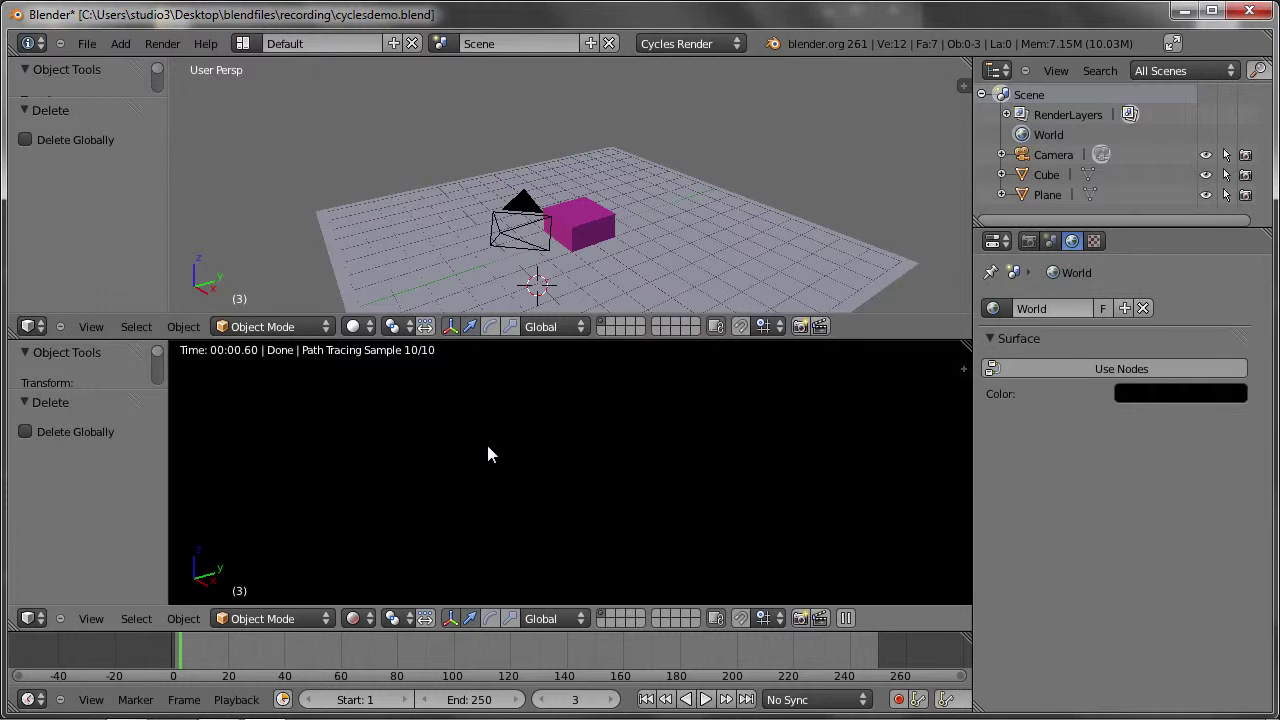
{"action": "right_click", "coordinate": [590, 220]}
Snap the 3D cursor to the cube and add an Area lamp (strength 100) there
{"action": "key", "text": "shift+s"}
{"action": "left_click", "coordinate": [575, 263]}
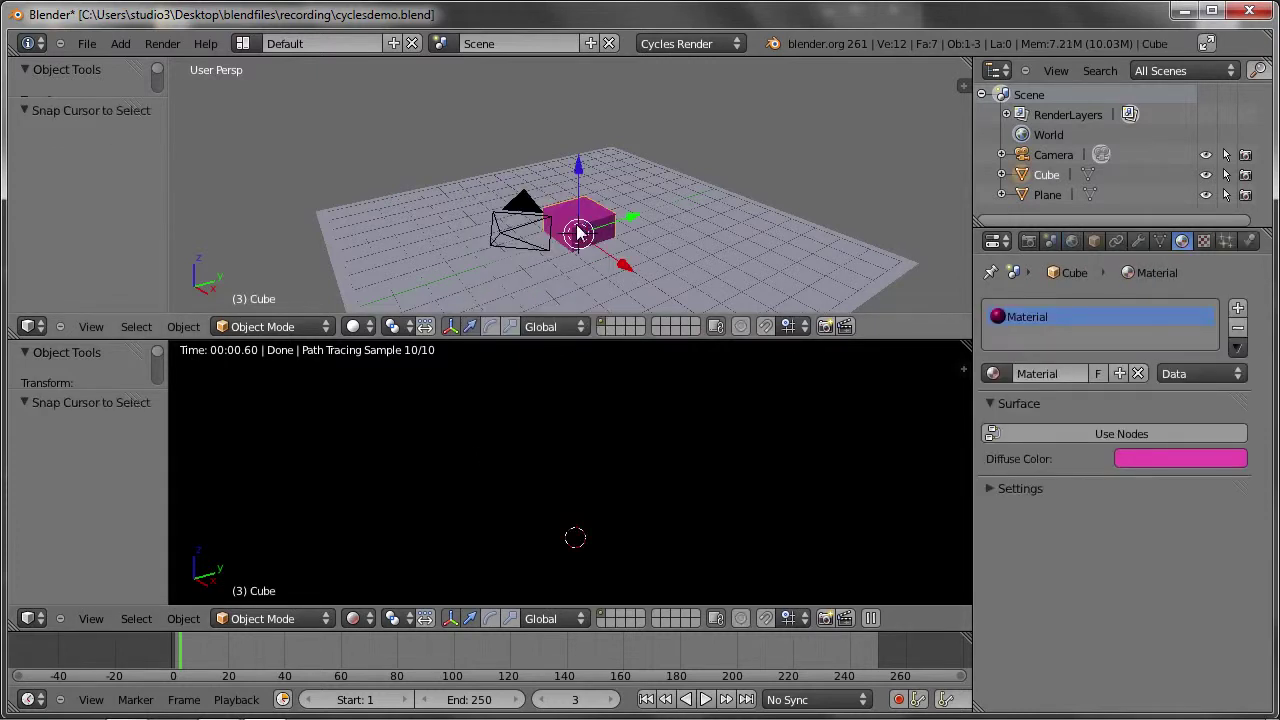
{"action": "key", "text": "shift+a"}
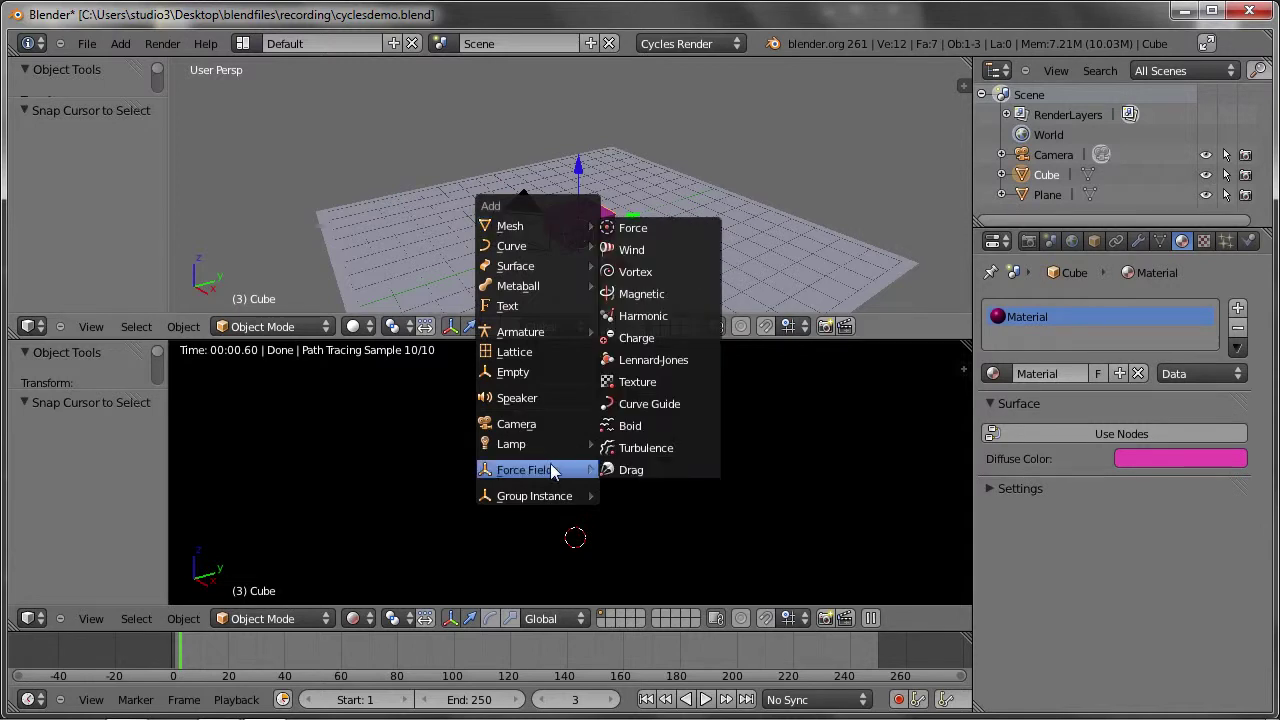
{"action": "mouse_move", "coordinate": [512, 444]}
{"action": "left_click", "coordinate": [640, 531]}
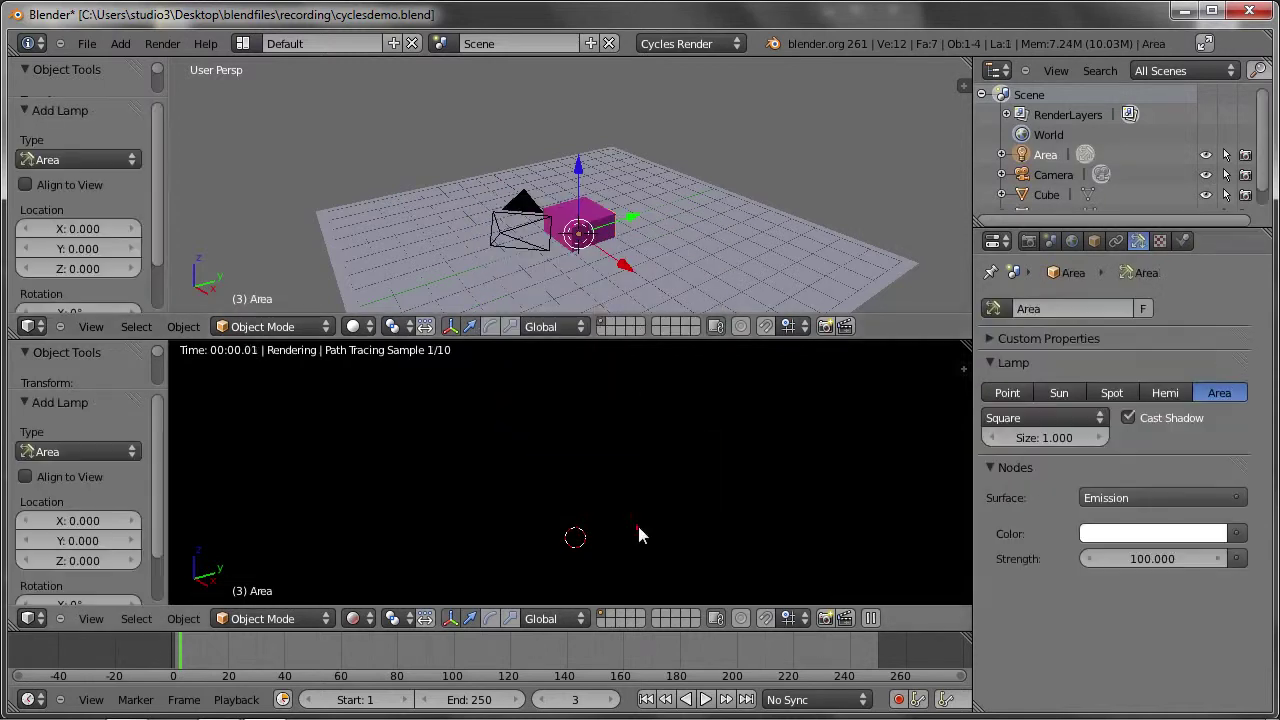
Move the Area lamp 2.466 along X and raise it 1.344 along Z
{"action": "key", "text": "g"}
{"action": "key", "text": "x"}
{"action": "left_click", "coordinate": [620, 262]}
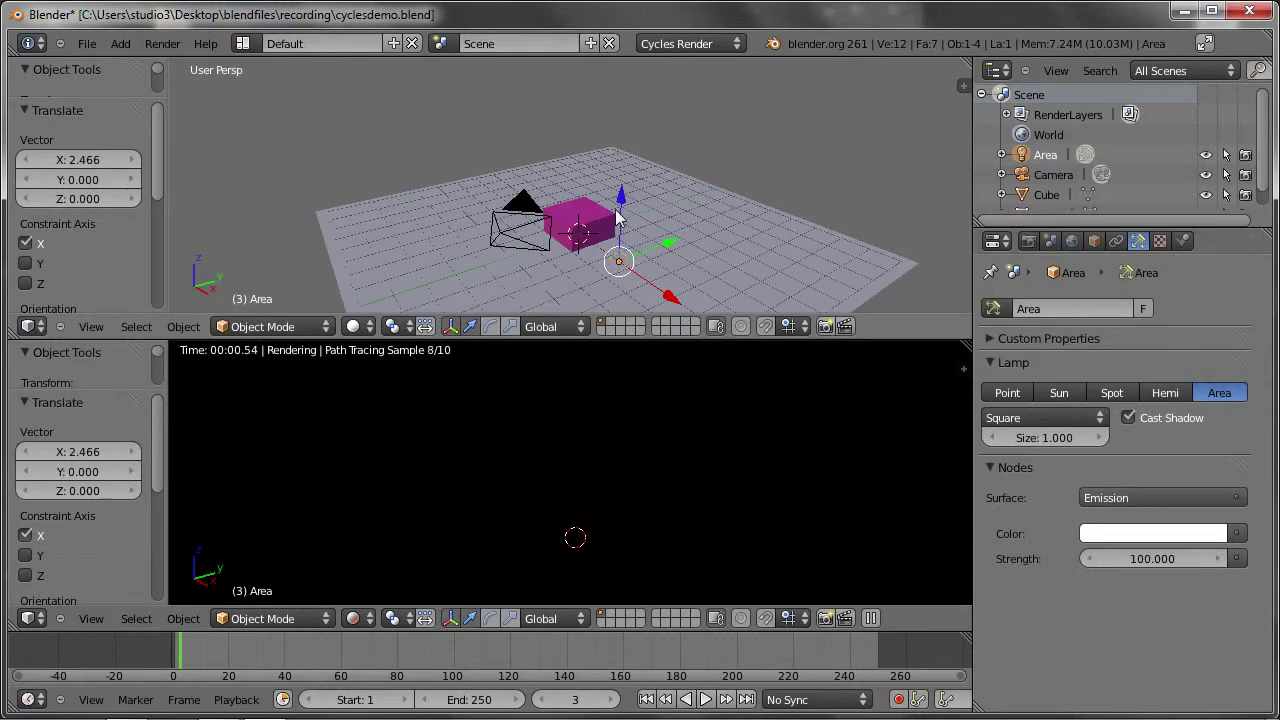
{"action": "key", "text": "g"}
{"action": "key", "text": "z"}
{"action": "left_click", "coordinate": [621, 175]}
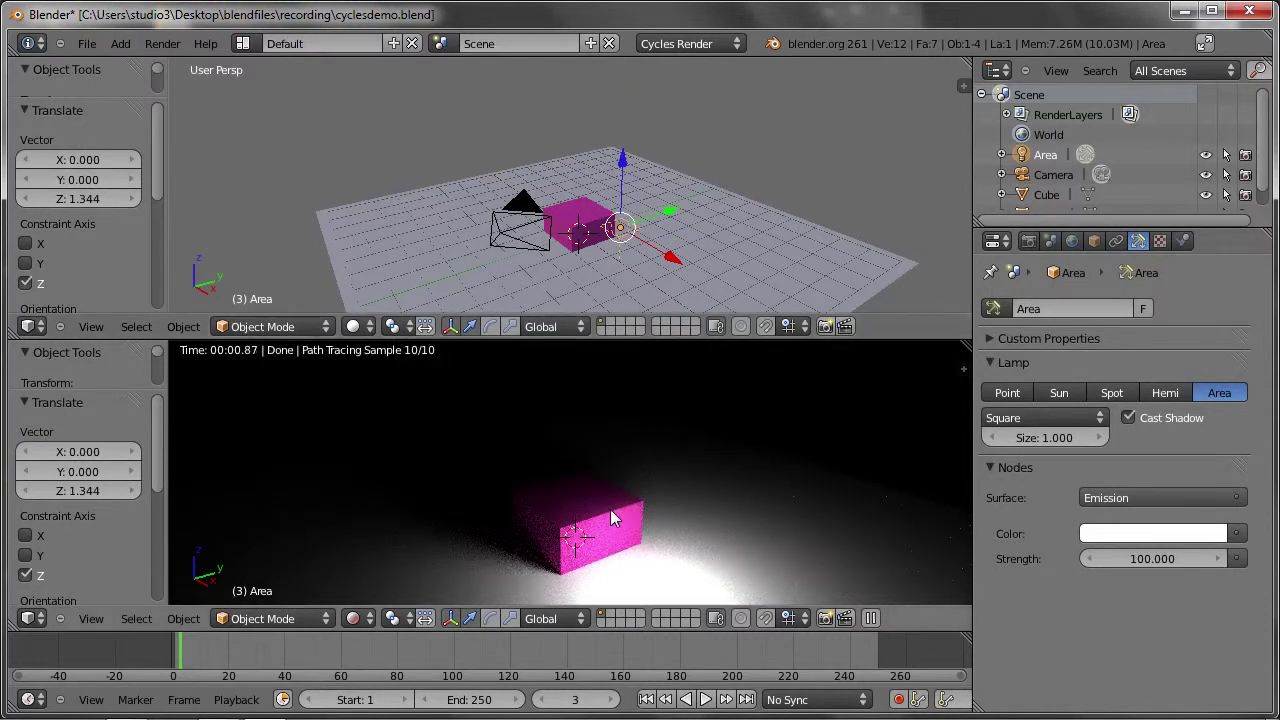
{"action": "mouse_move", "coordinate": [623, 268]}
{"action": "middle_mouse_down"}
{"action": "mouse_move", "coordinate": [744, 227]}
{"action": "mouse_move", "coordinate": [706, 272]}
{"action": "mouse_move", "coordinate": [667, 263]}
{"action": "middle_mouse_up"}
Tilt the Area lamp twice around the Y axis toward the cube
{"action": "key", "text": "r"}
{"action": "key", "text": "y"}
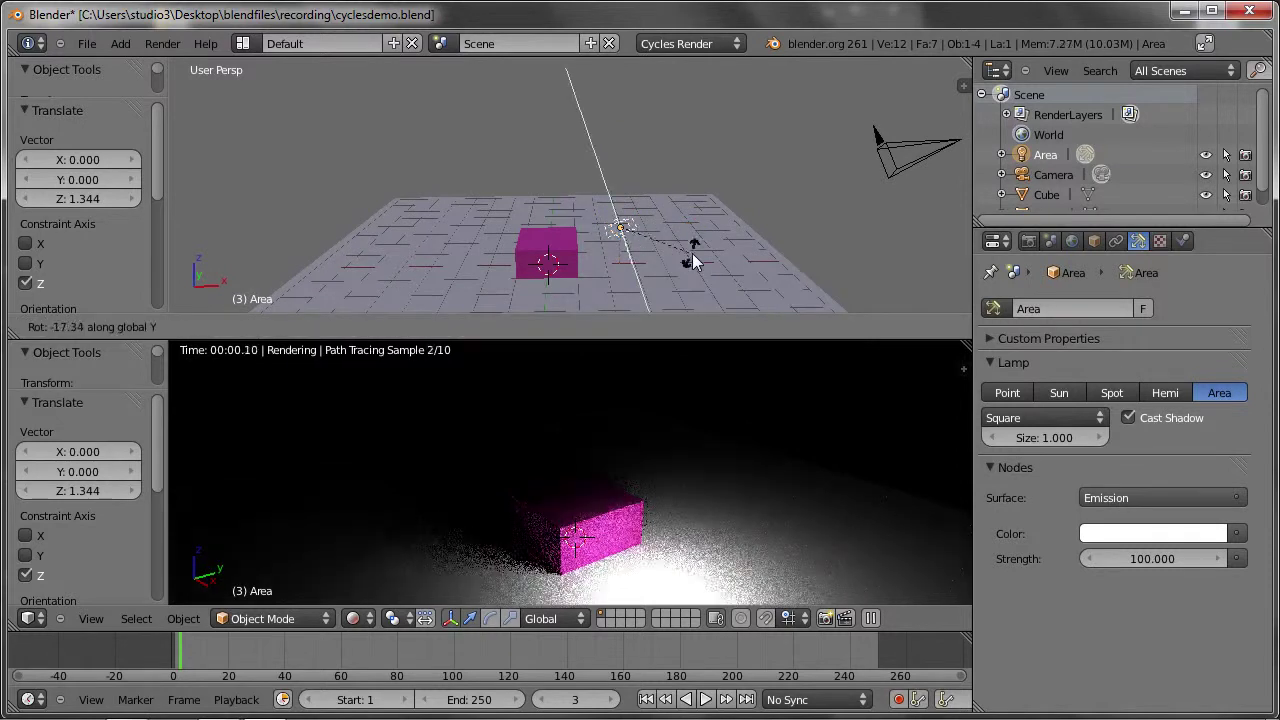
{"action": "left_click", "coordinate": [600, 145]}
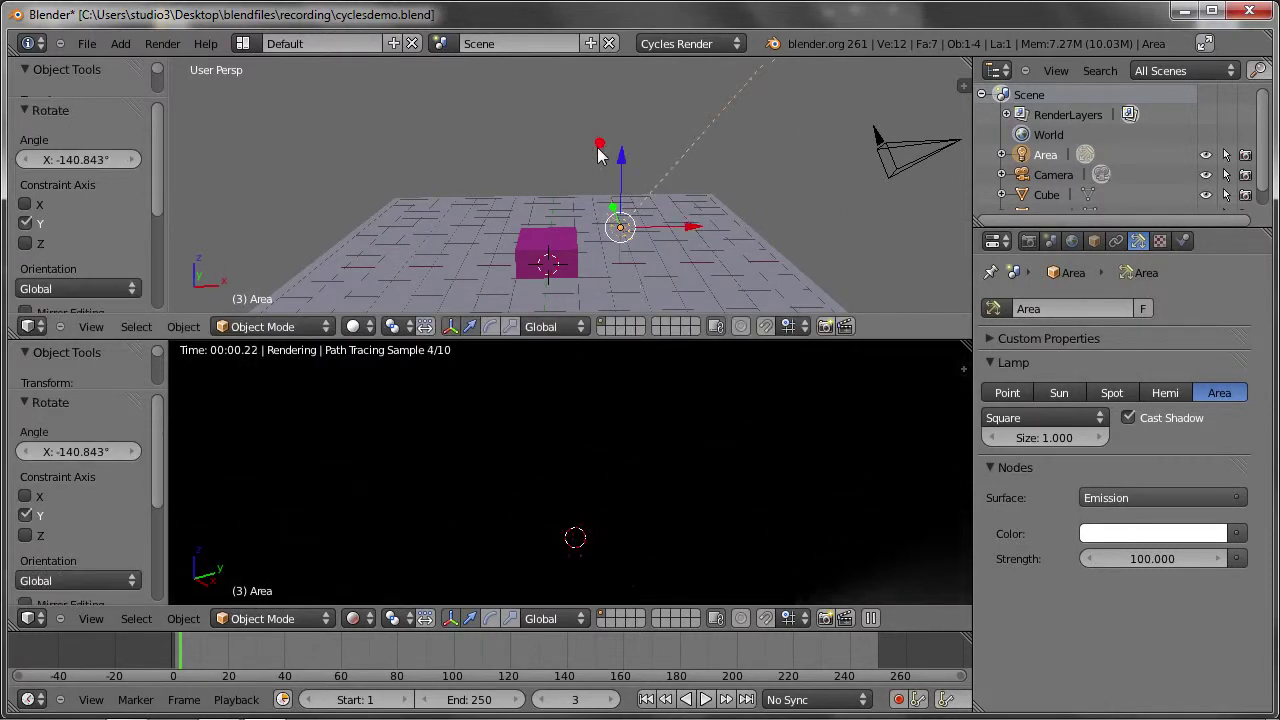
{"action": "middle_click_drag", "start_coordinate": [650, 272], "coordinate": [658, 263]}
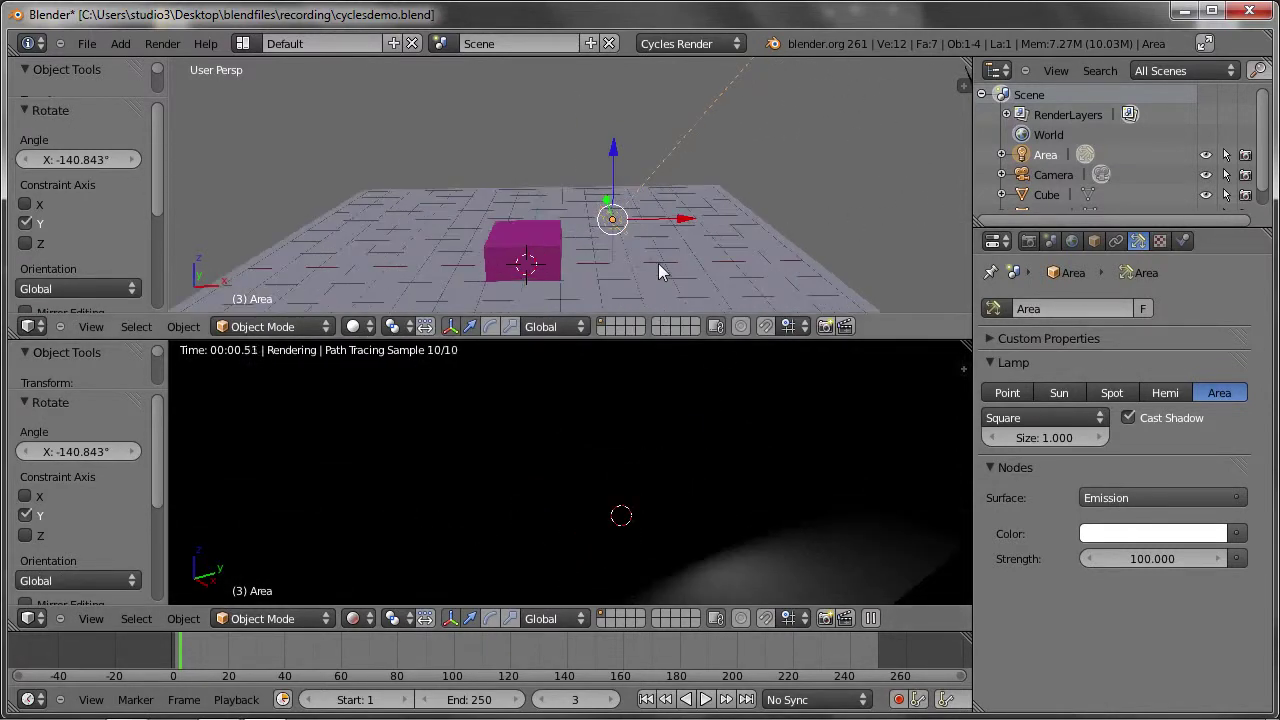
{"action": "key", "text": "r"}
{"action": "key", "text": "y"}
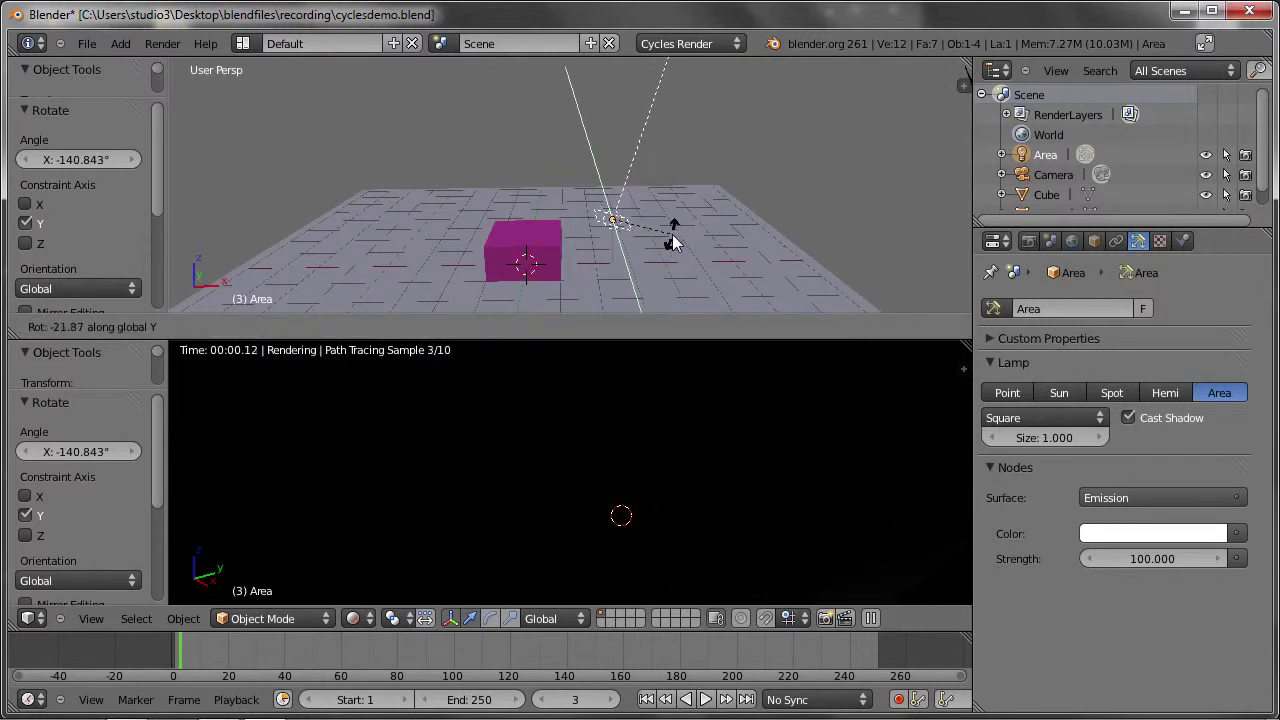
{"action": "left_click", "coordinate": [672, 232]}
{"action": "middle_click_drag", "start_coordinate": [588, 472], "coordinate": [544, 528]}
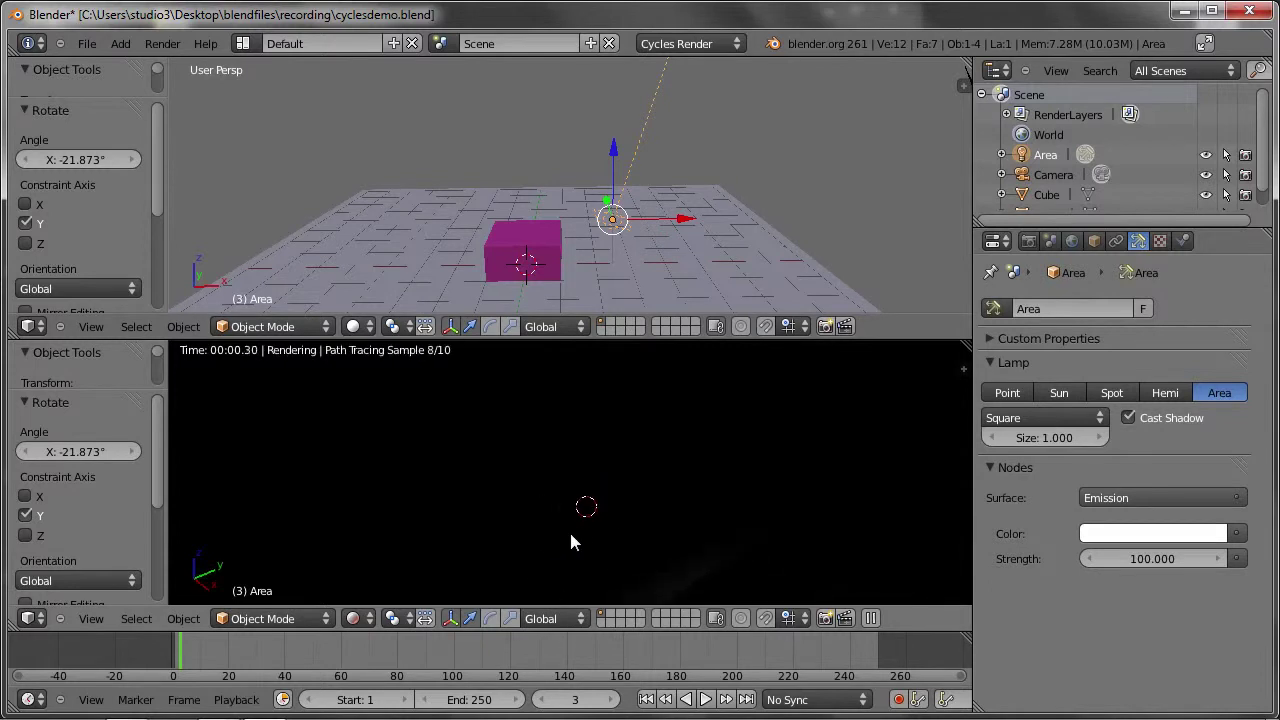
{"action": "middle_click_drag", "start_coordinate": [615, 170], "coordinate": [600, 171]}
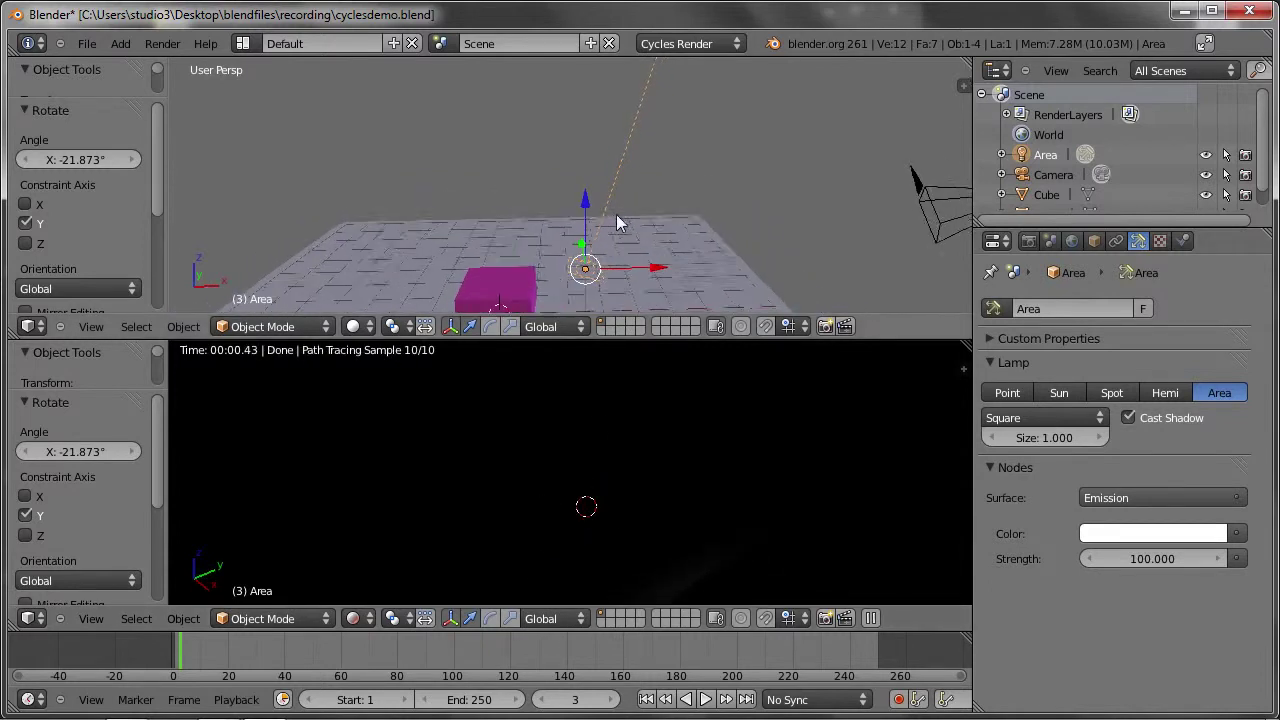
{"action": "left_click", "coordinate": [613, 125]}
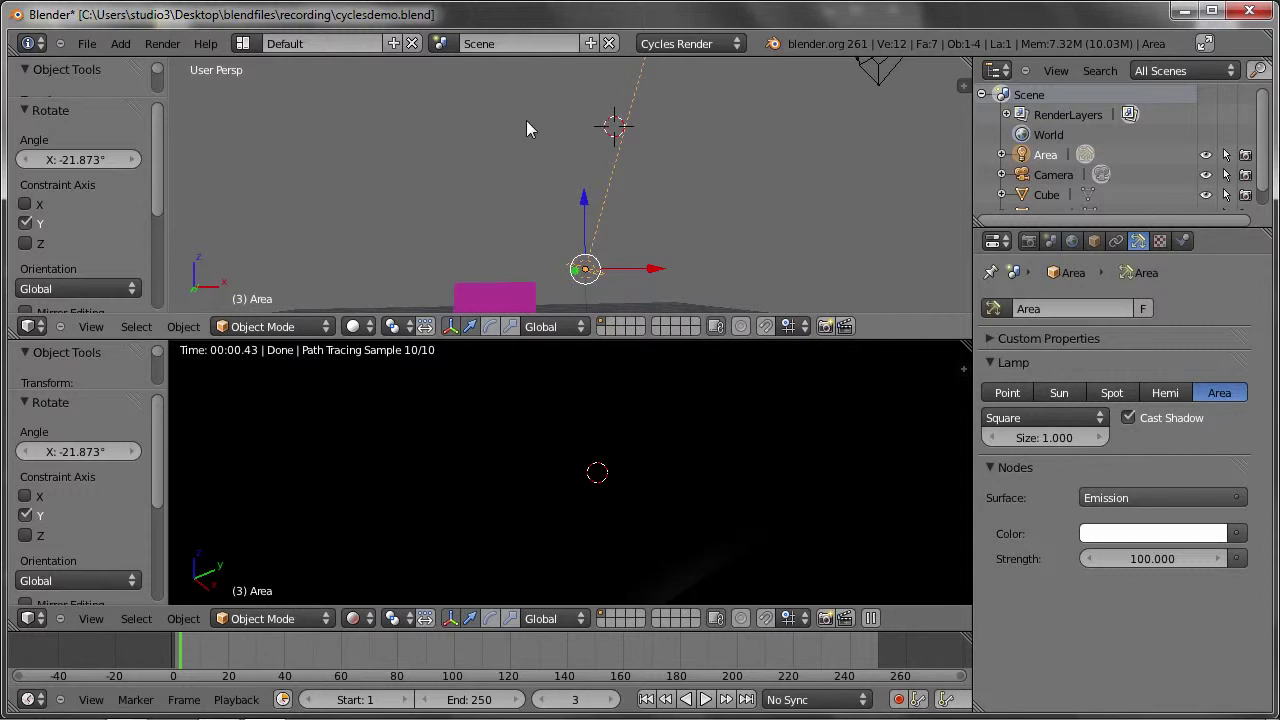
{"action": "middle_click_drag", "start_coordinate": [571, 128], "coordinate": [531, 182]}
Add a second plane scaled 4.651 times, tilt it and hang it above the cube
{"action": "key", "text": "shift+a"}
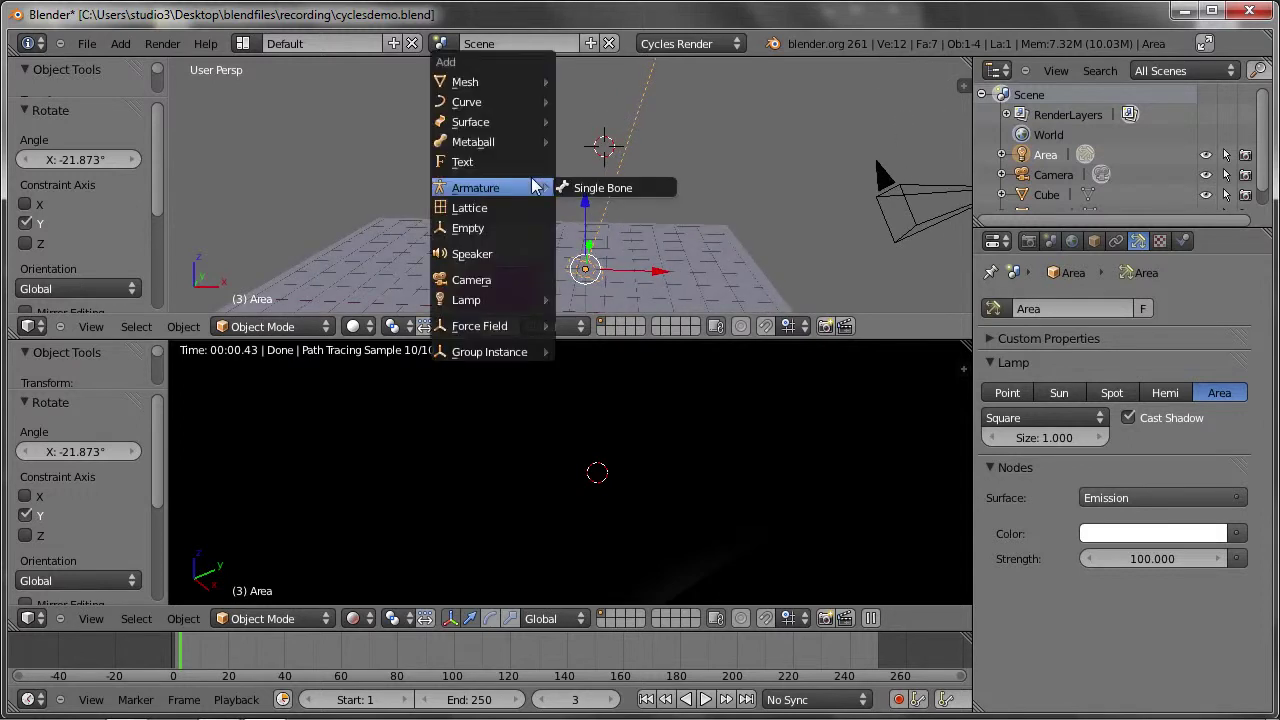
{"action": "mouse_move", "coordinate": [465, 82]}
{"action": "left_click", "coordinate": [590, 82]}
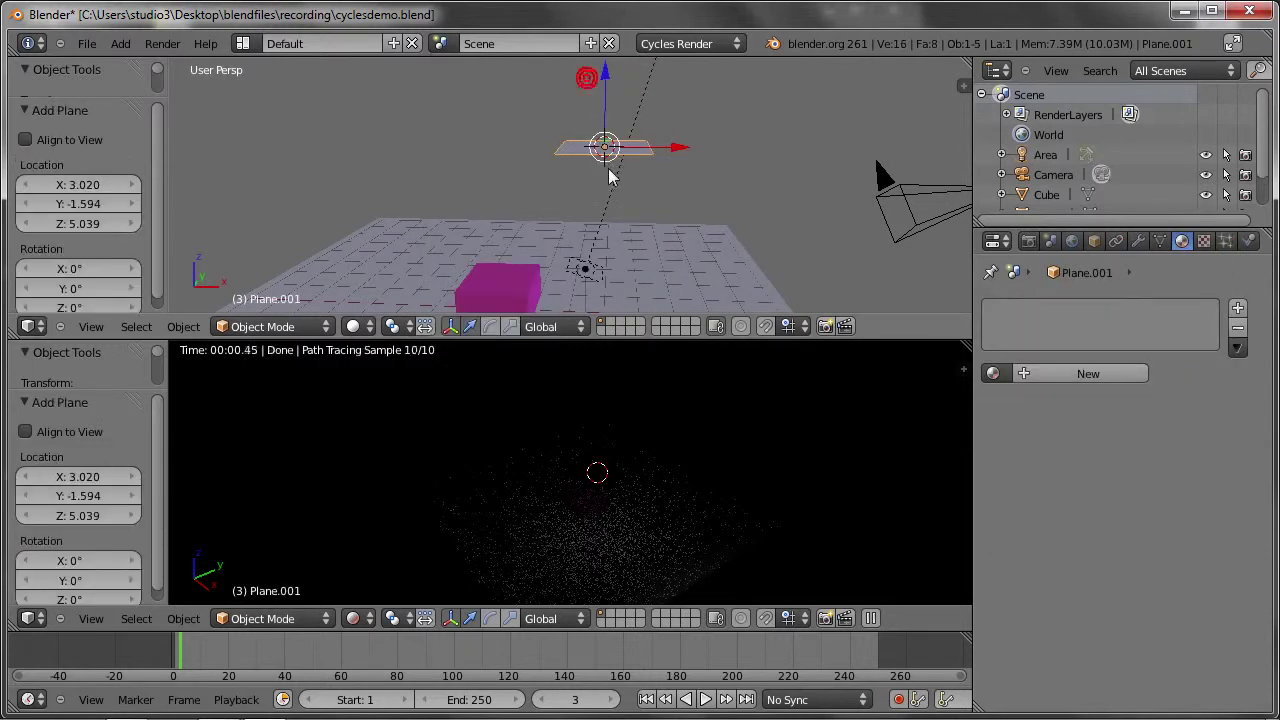
{"action": "key", "text": "s"}
{"action": "left_click", "coordinate": [655, 220]}
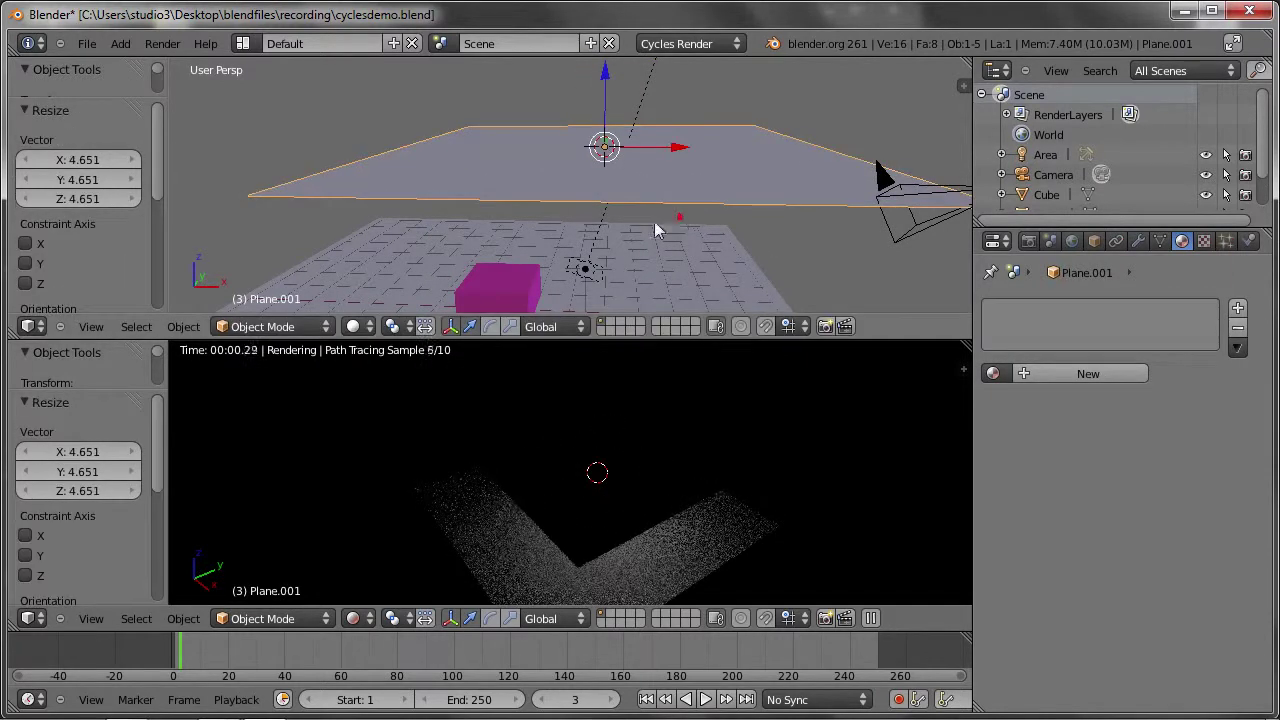
{"action": "key", "text": "r"}
{"action": "left_click", "coordinate": [673, 240]}
{"action": "key", "text": "g"}
{"action": "left_click", "coordinate": [648, 266]}
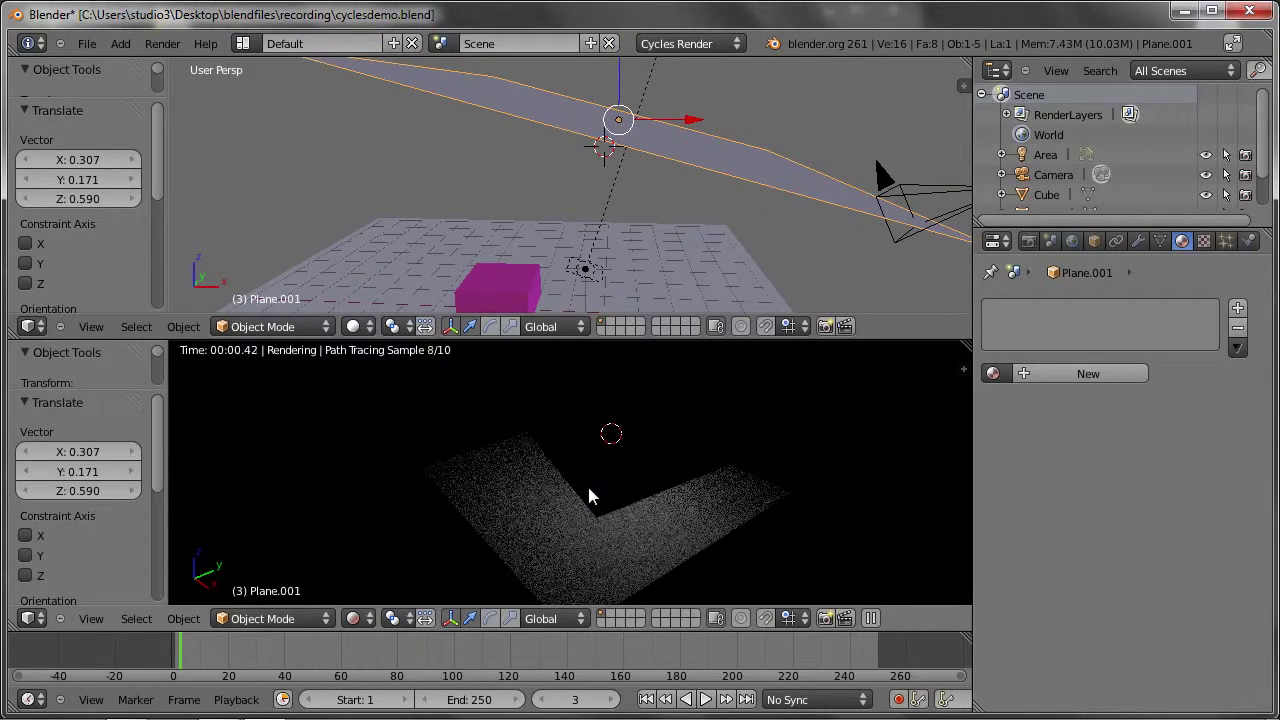
{"action": "scroll", "coordinate": [551, 507], "scroll_direction": "up", "scroll_amount": 4}
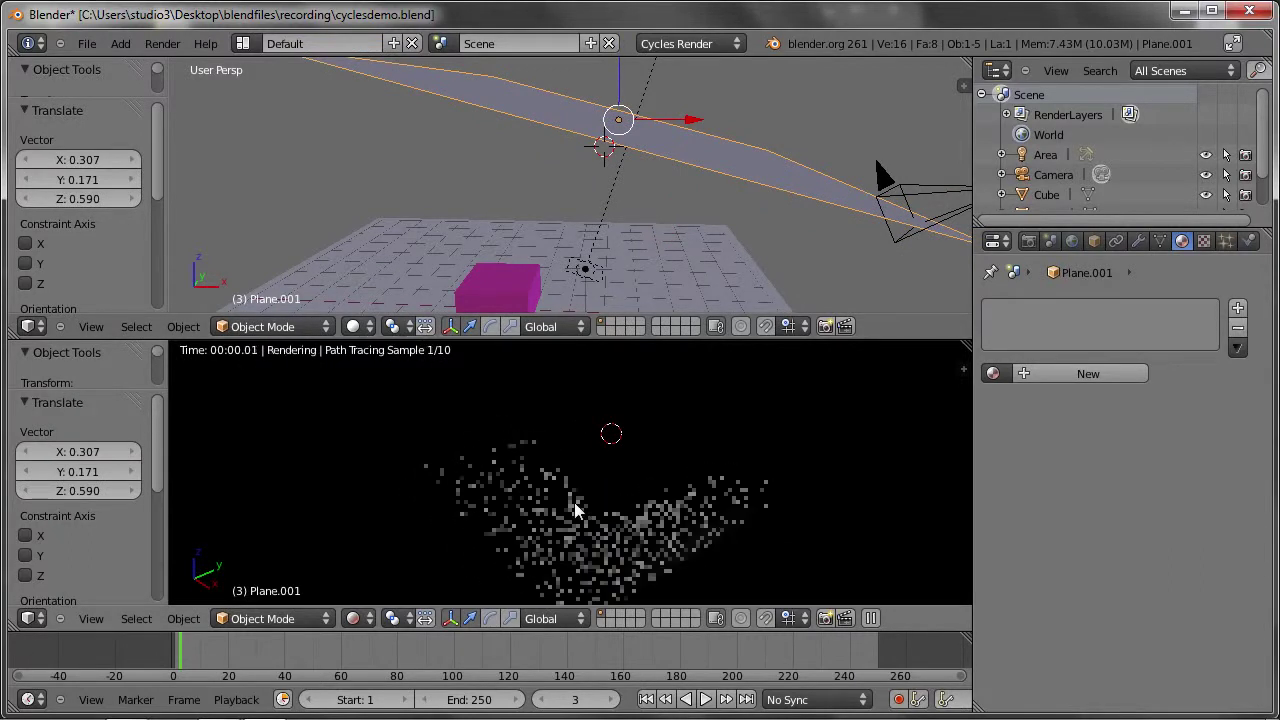
{"action": "scroll", "coordinate": [592, 492], "scroll_direction": "down", "scroll_amount": 4}
{"action": "scroll", "coordinate": [617, 480], "scroll_direction": "up", "scroll_amount": 1}
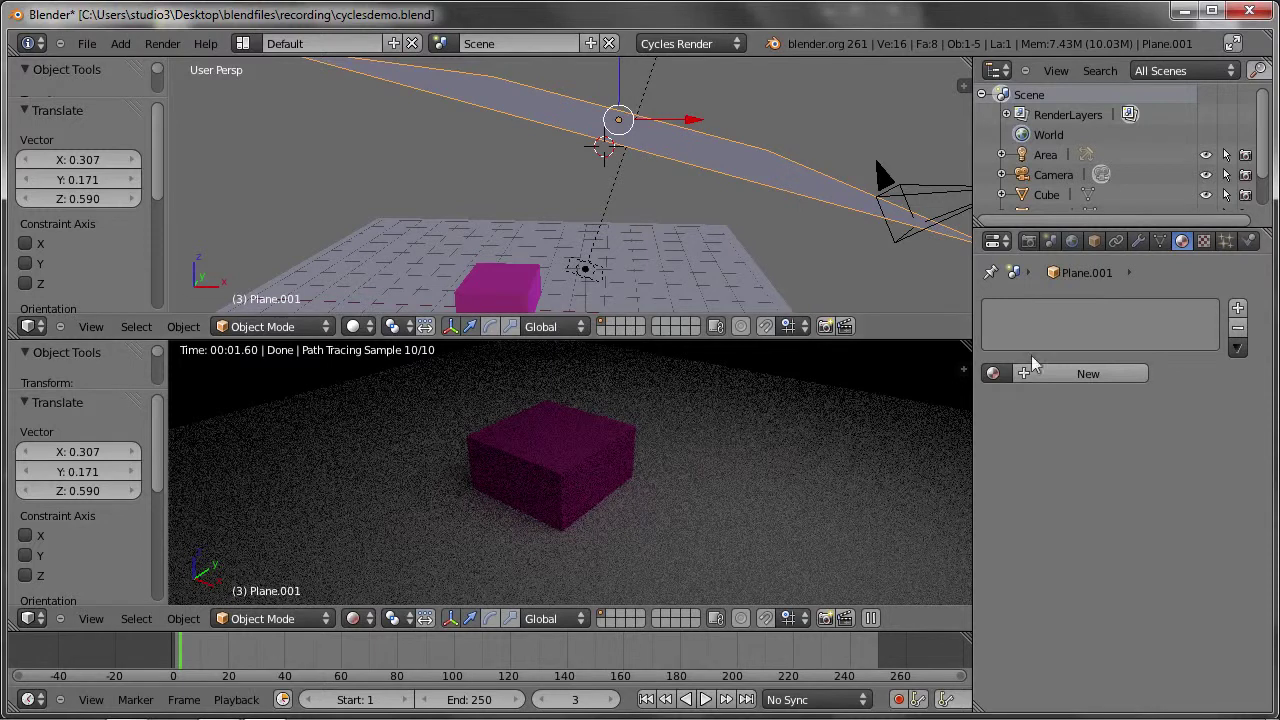
Give the overhead plane a new bright green Diffuse material, then select the Area lamp
{"action": "left_click", "coordinate": [1088, 373]}
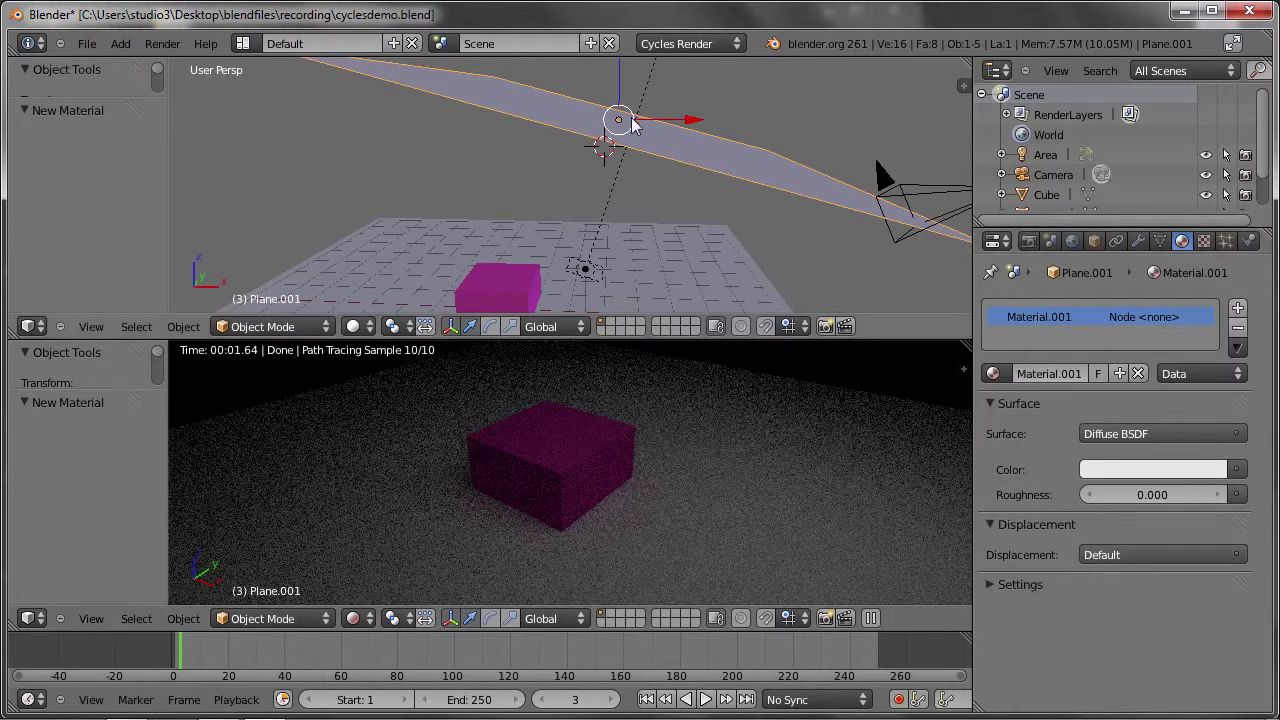
{"action": "middle_click_drag", "start_coordinate": [547, 130], "coordinate": [654, 145]}
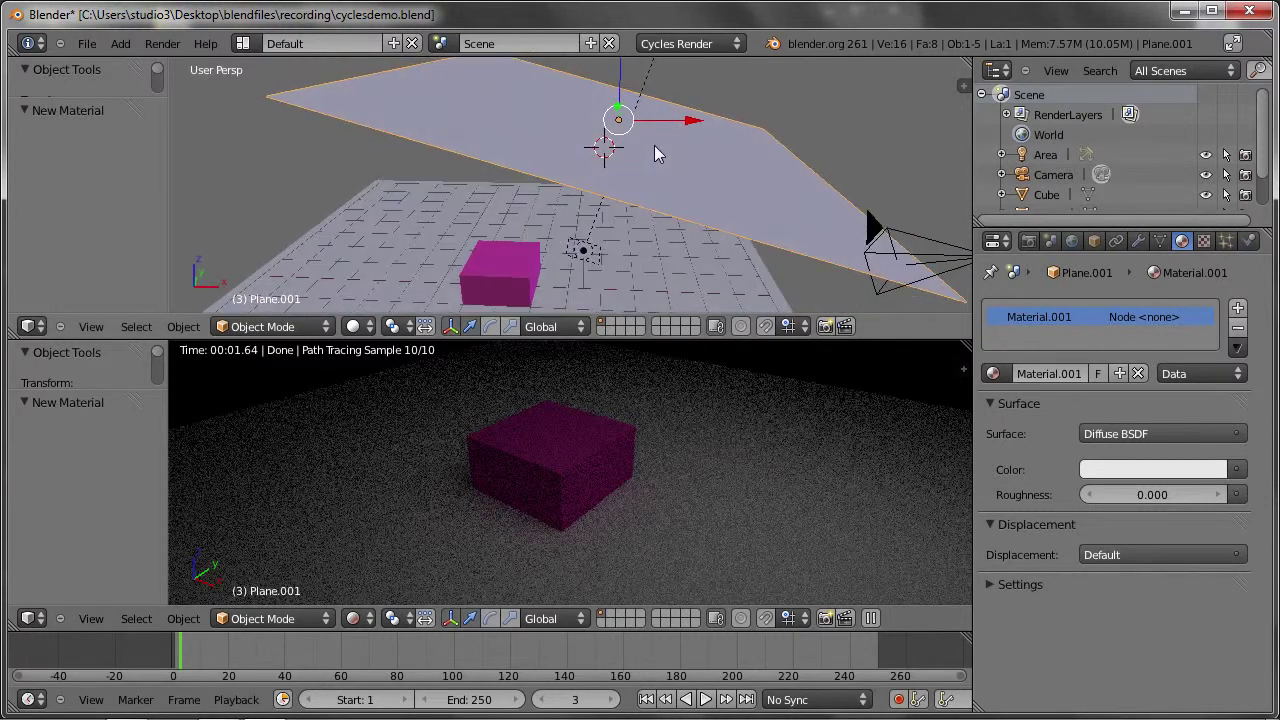
{"action": "left_click", "coordinate": [1200, 469]}
{"action": "left_click_drag", "start_coordinate": [1110, 245], "coordinate": [1075, 220]}
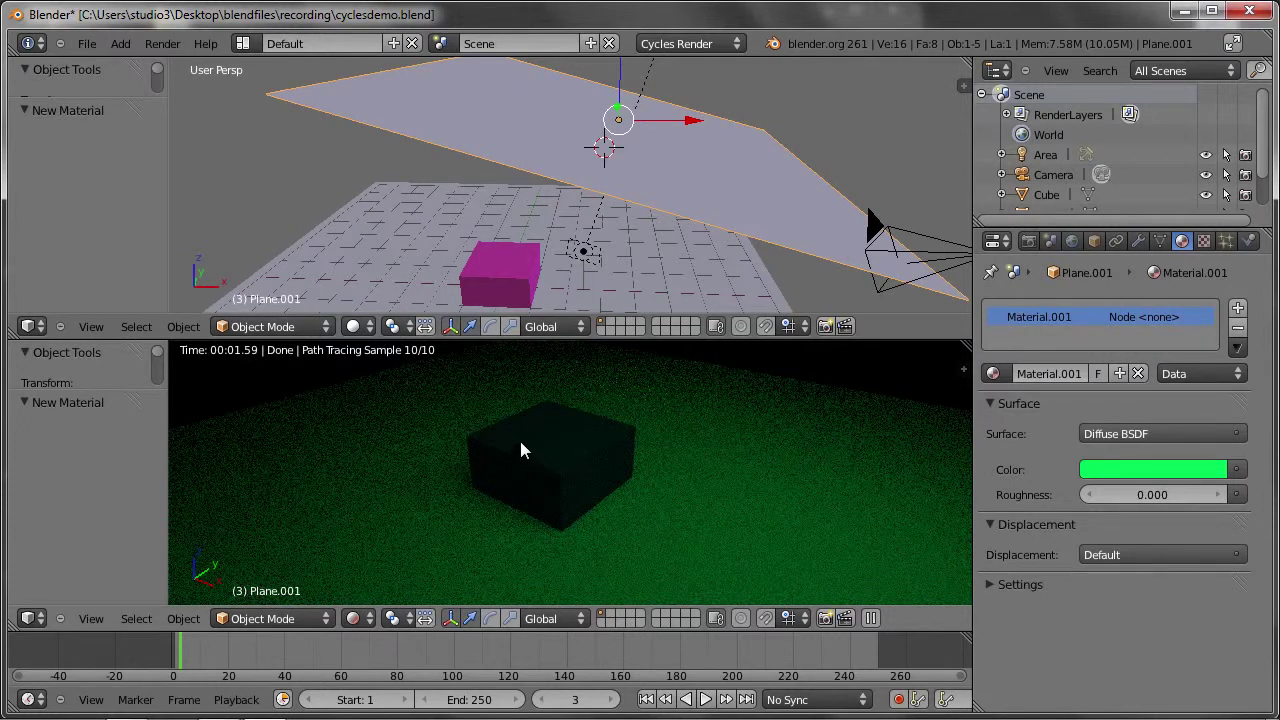
{"action": "right_click", "coordinate": [577, 255]}
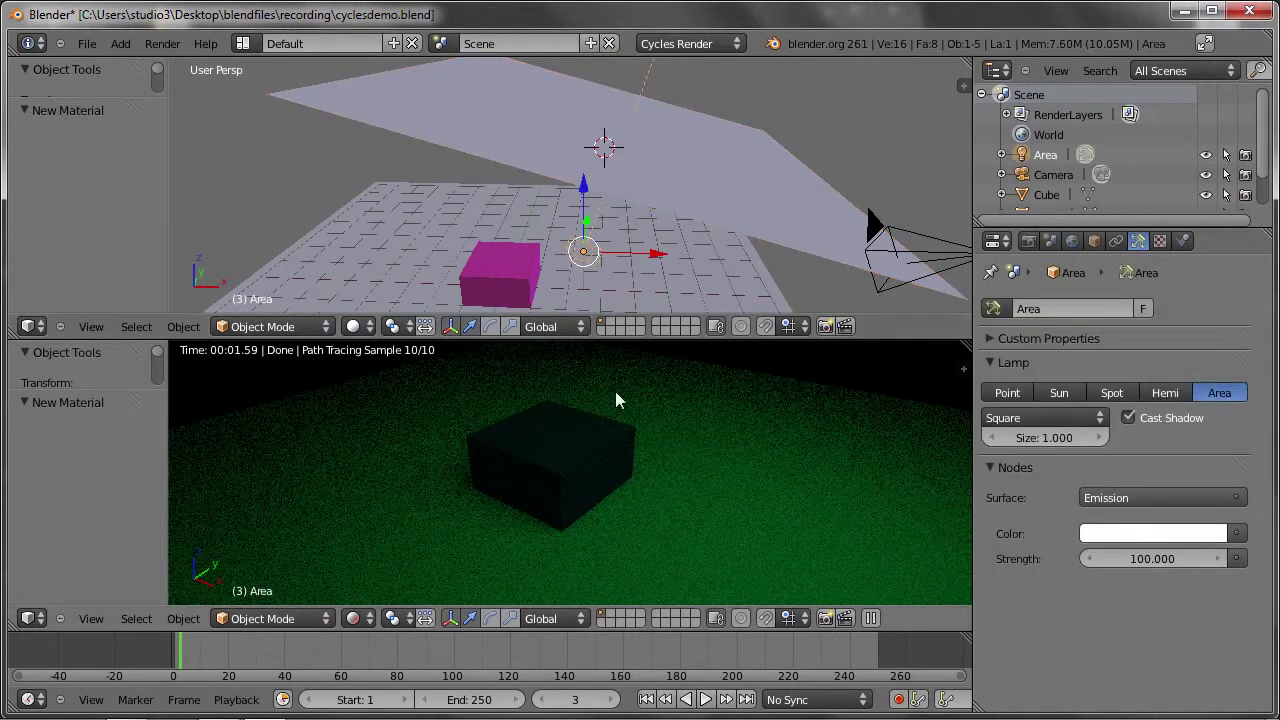
Try orange and pink hues for the Area lamp's emission colour
{"action": "left_click", "coordinate": [1117, 540]}
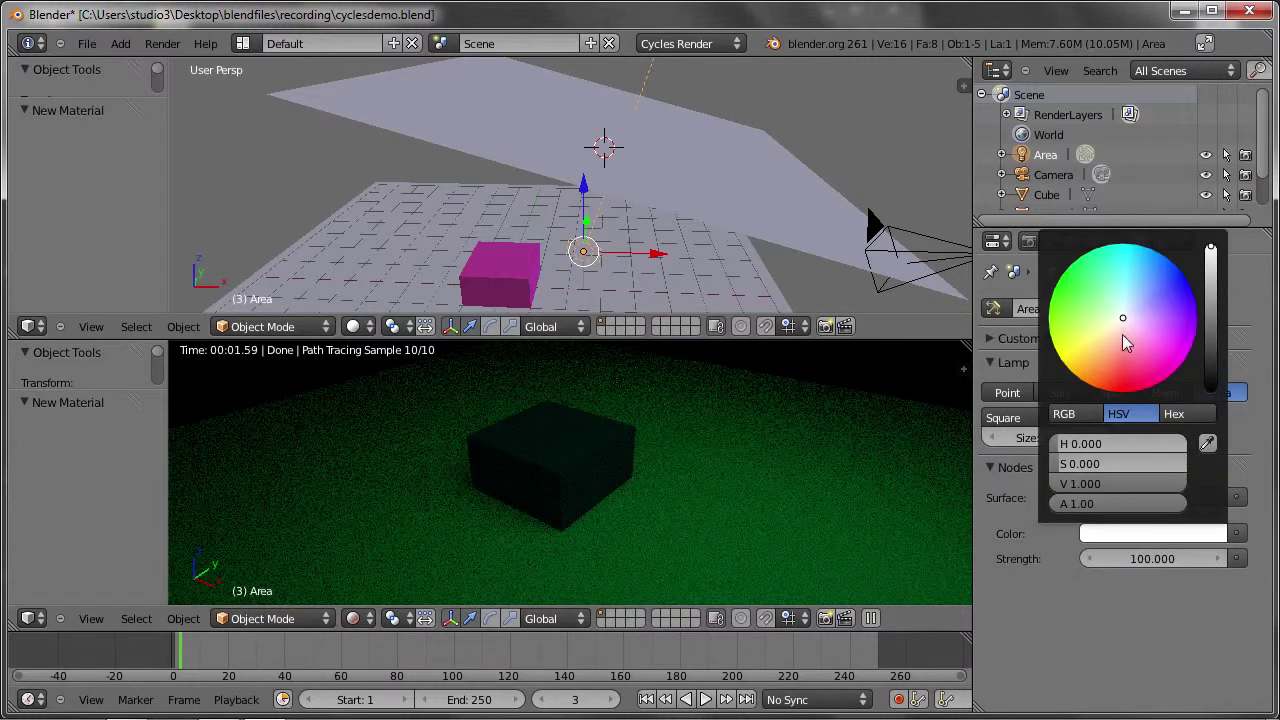
{"action": "left_click_drag", "start_coordinate": [1120, 314], "coordinate": [1075, 432]}
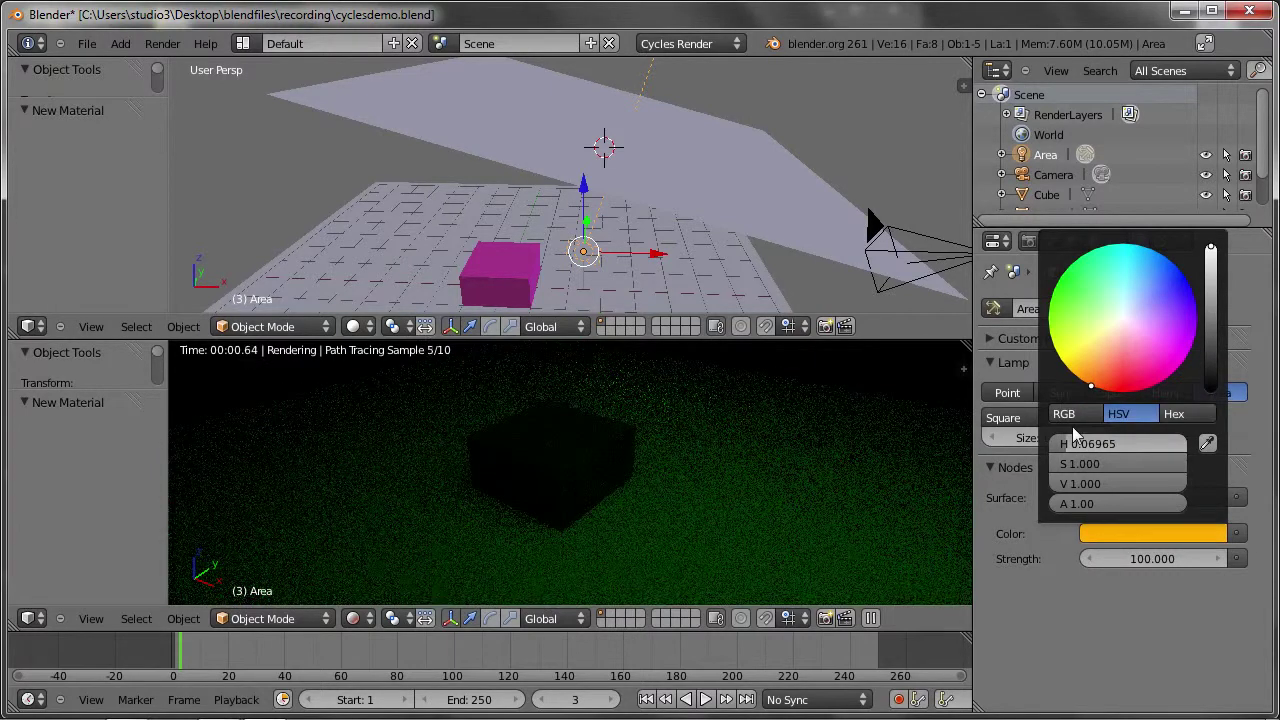
{"action": "mouse_move", "coordinate": [1095, 378]}
{"action": "left_mouse_down"}
{"action": "mouse_move", "coordinate": [1137, 408]}
{"action": "mouse_move", "coordinate": [1134, 250]}
{"action": "mouse_move", "coordinate": [1193, 324]}
{"action": "mouse_move", "coordinate": [1188, 370]}
{"action": "mouse_move", "coordinate": [1143, 452]}
{"action": "left_mouse_up"}
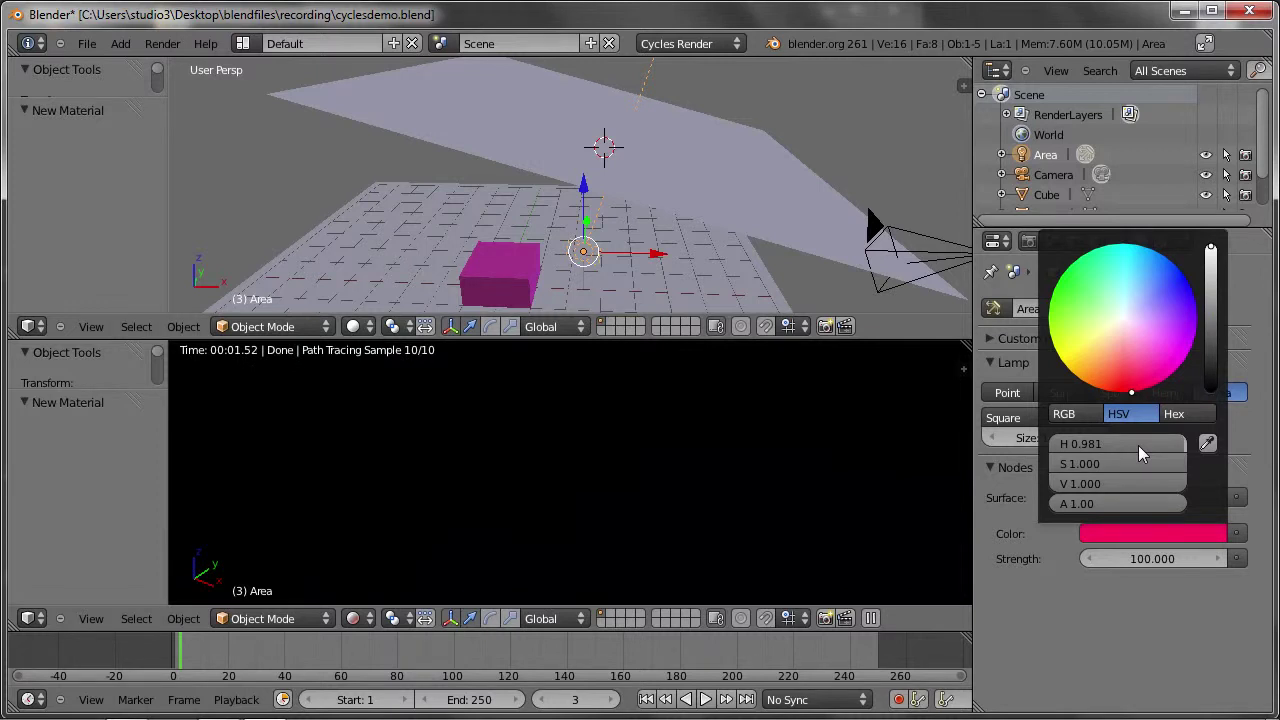
{"action": "mouse_move", "coordinate": [1138, 445]}
{"action": "left_mouse_down"}
{"action": "mouse_move", "coordinate": [1031, 463]}
{"action": "mouse_move", "coordinate": [1085, 175]}
{"action": "mouse_move", "coordinate": [967, 253]}
{"action": "left_mouse_up"}
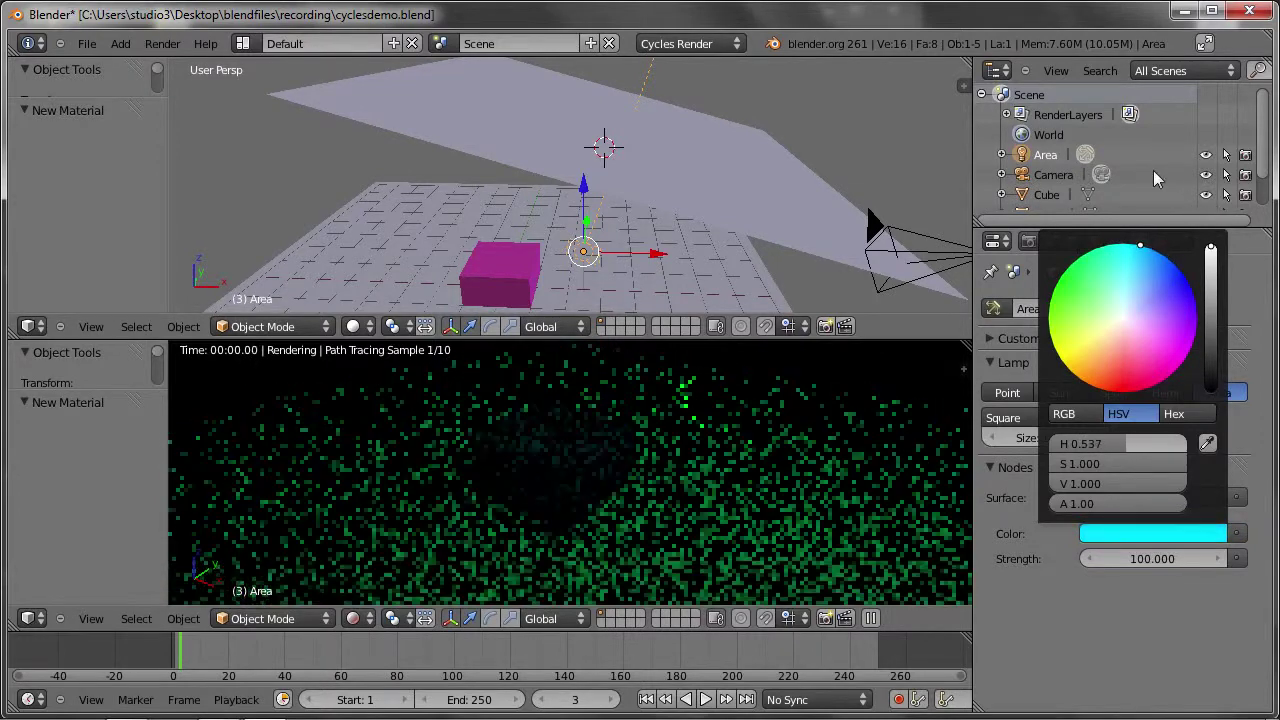
{"action": "left_click_drag", "start_coordinate": [967, 253], "coordinate": [1145, 533]}
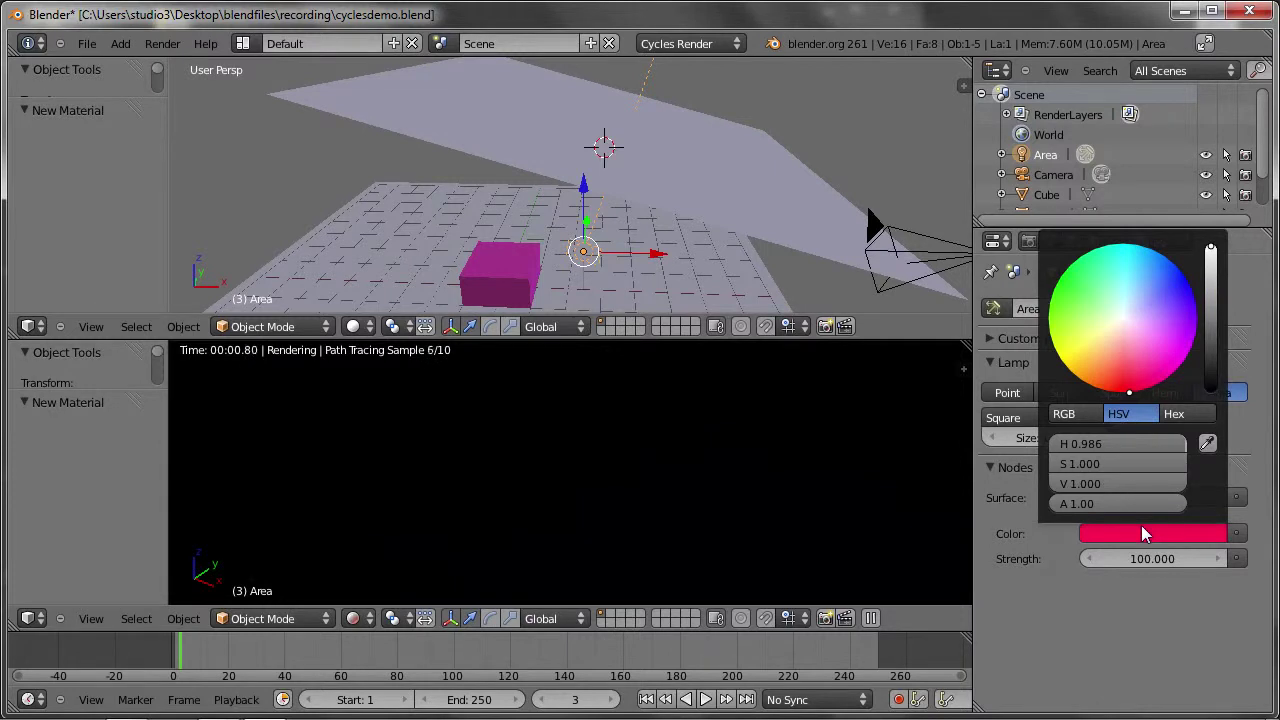
Reselect the Area lamp and set its emission colour to light green
{"action": "right_click", "coordinate": [654, 77]}
{"action": "right_click", "coordinate": [654, 77]}
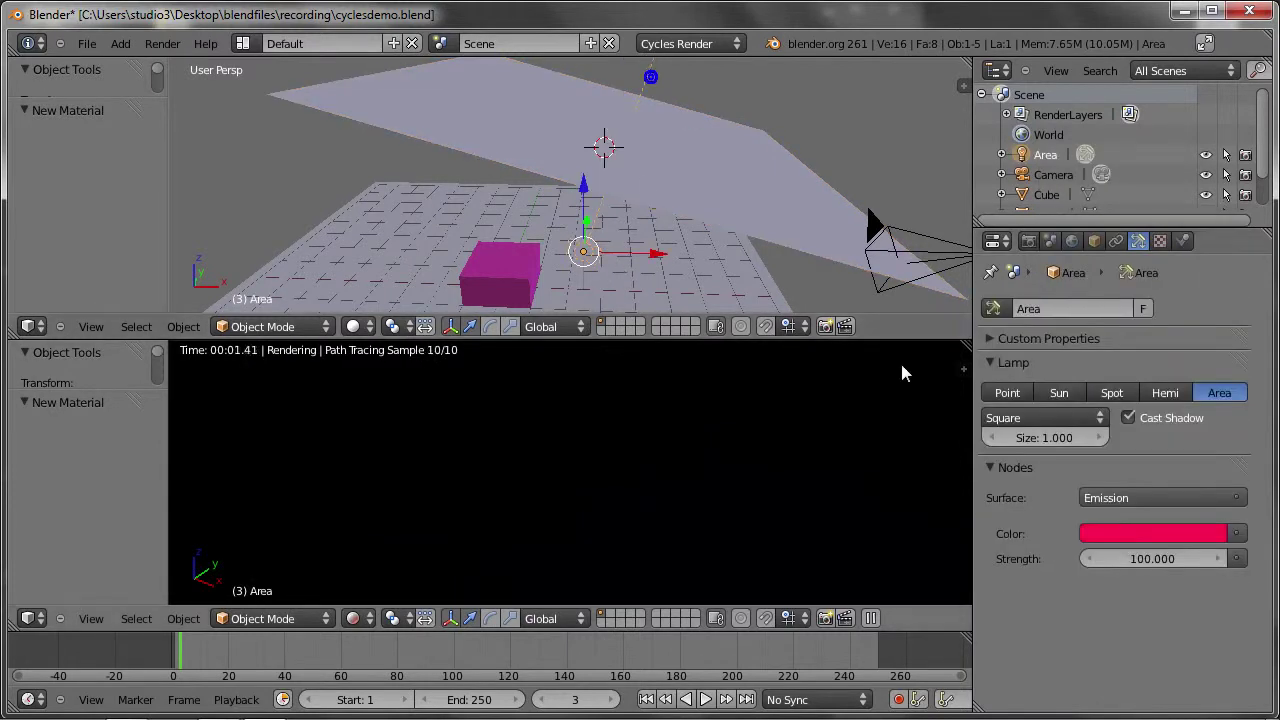
{"action": "left_click", "coordinate": [1108, 540]}
{"action": "mouse_move", "coordinate": [1132, 388]}
{"action": "left_mouse_down"}
{"action": "mouse_move", "coordinate": [1090, 298]}
{"action": "mouse_move", "coordinate": [1117, 319]}
{"action": "left_mouse_up"}
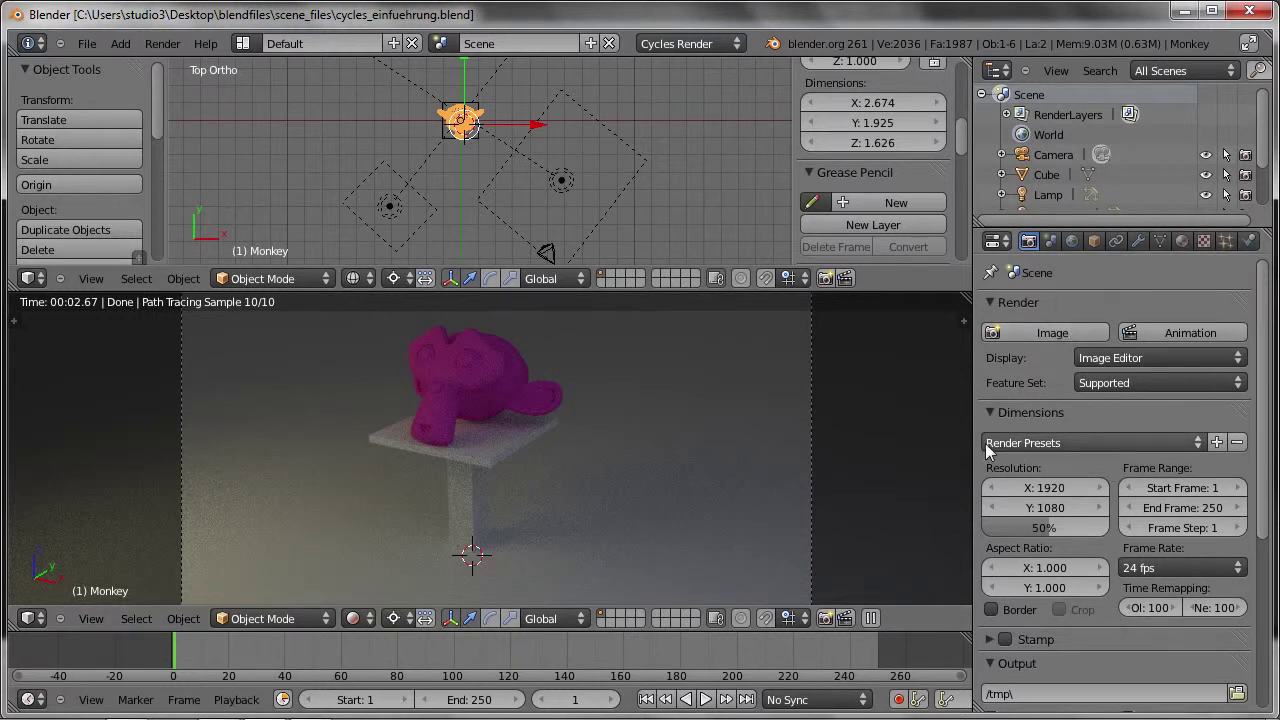
Collapse the Dimensions and Output panels in Render properties
{"action": "left_click", "coordinate": [995, 413]}
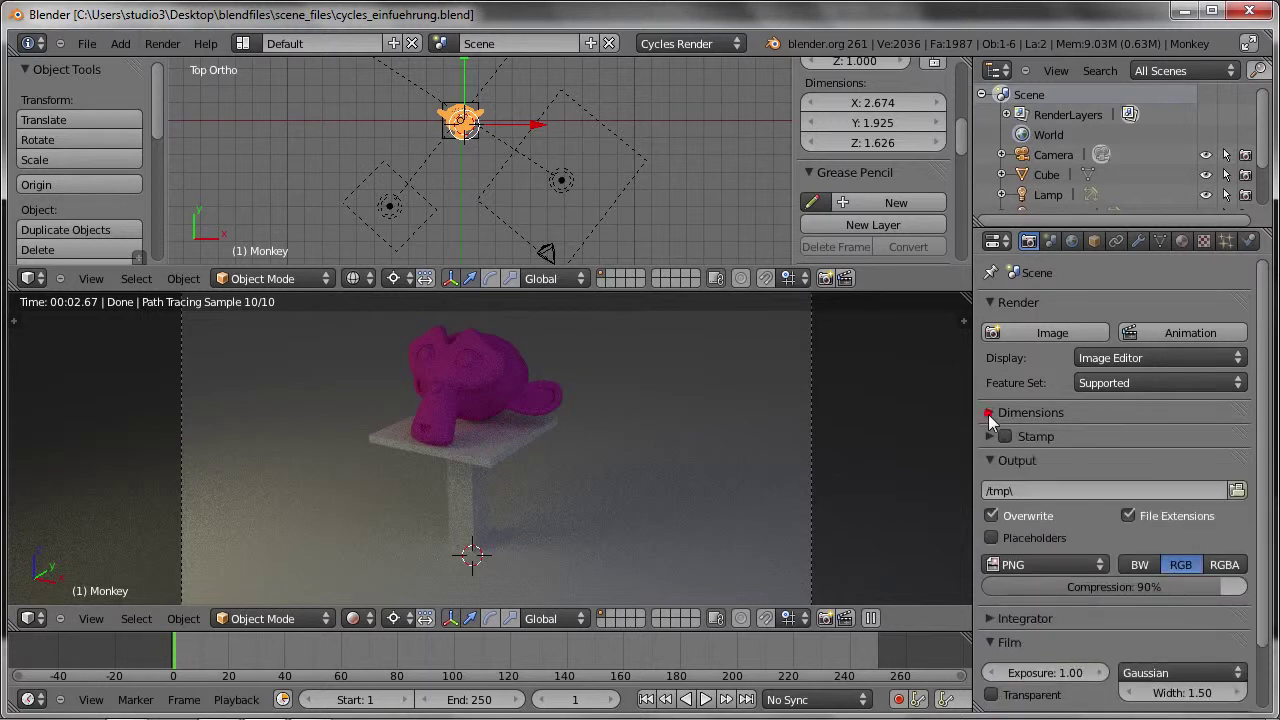
{"action": "left_click", "coordinate": [986, 460]}
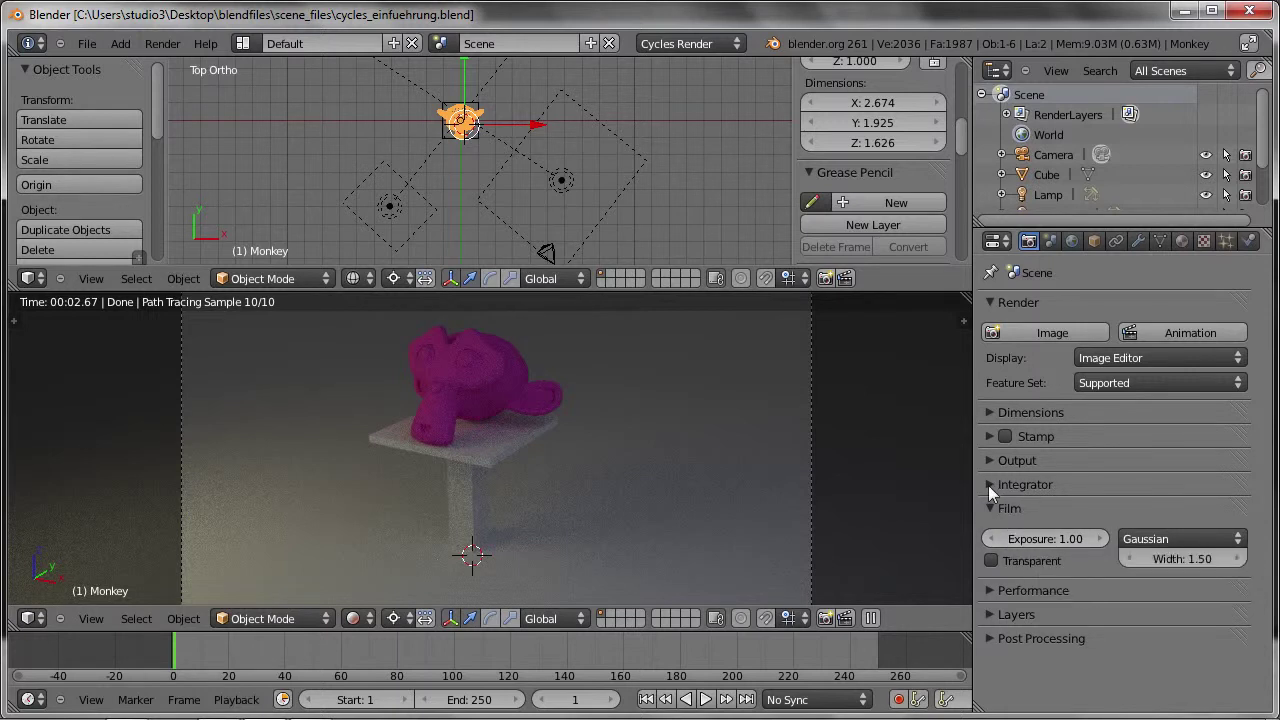
Expand the Integrator panel in the Cycles Render properties
{"action": "left_click", "coordinate": [988, 485]}
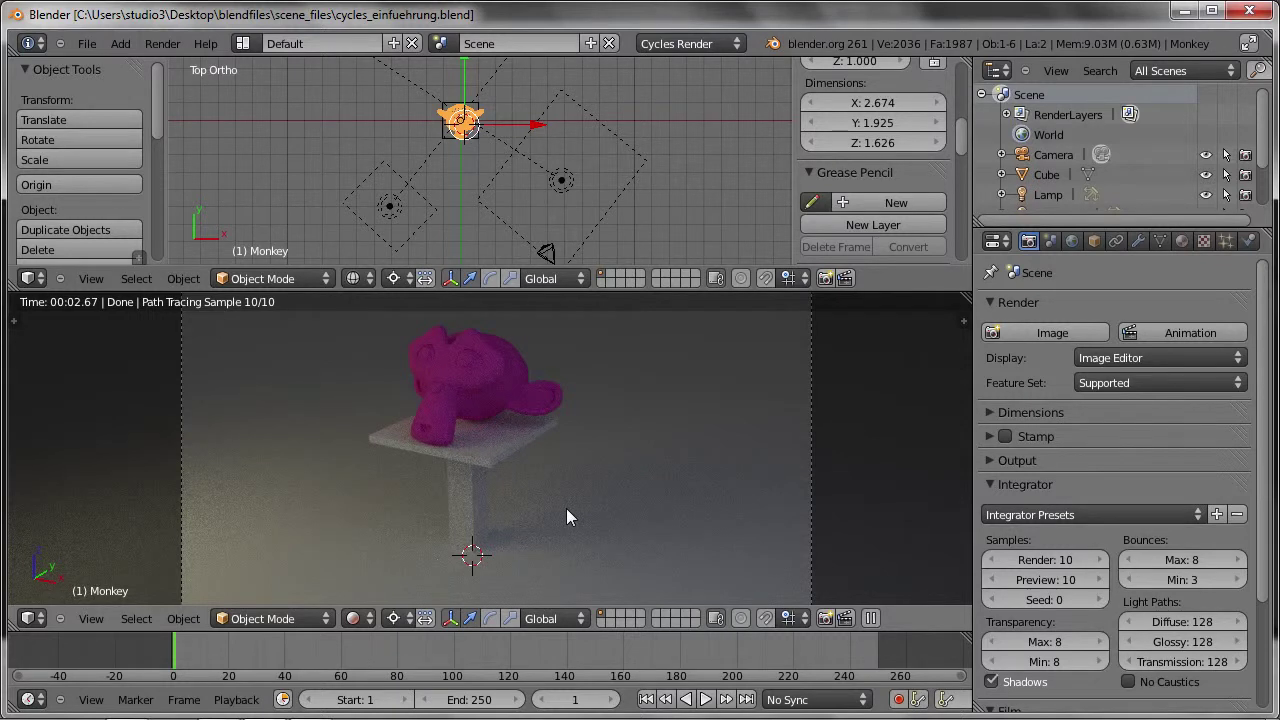
Set Preview samples to 20, then to 0 for endless refinement
{"action": "left_click", "coordinate": [1038, 582]}
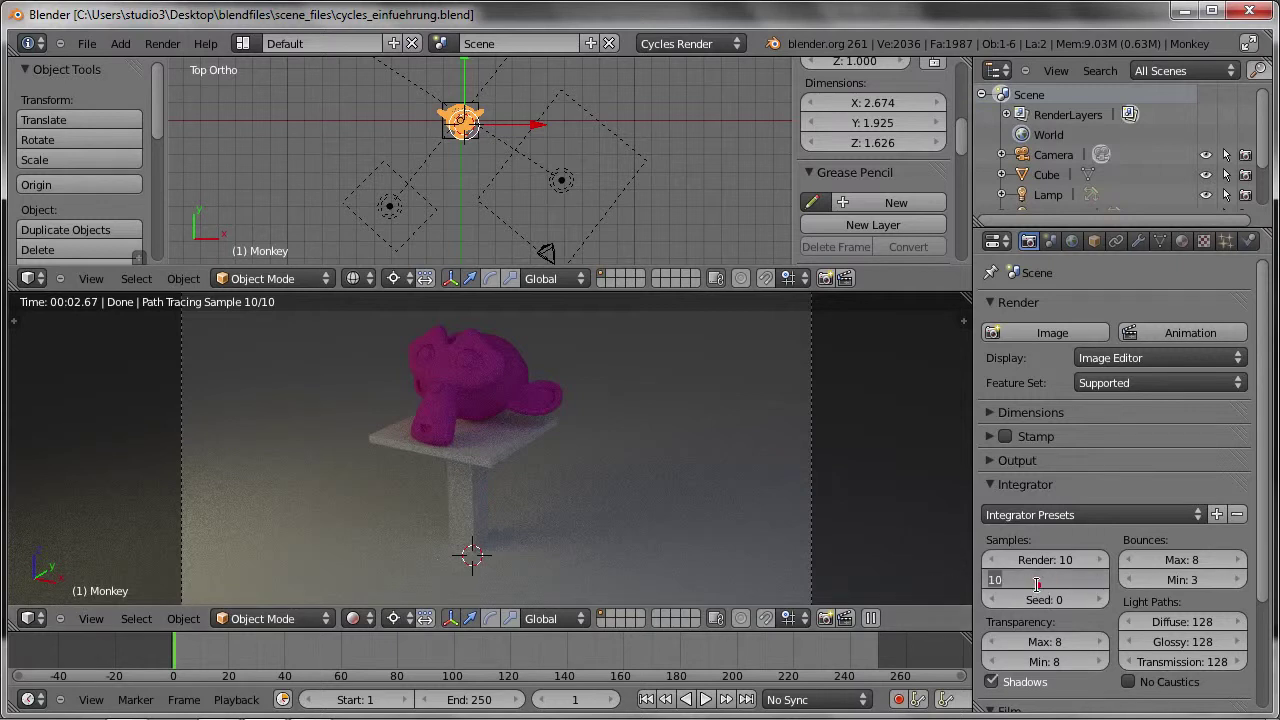
{"action": "type", "text": "20"}
{"action": "key", "text": "Return"}
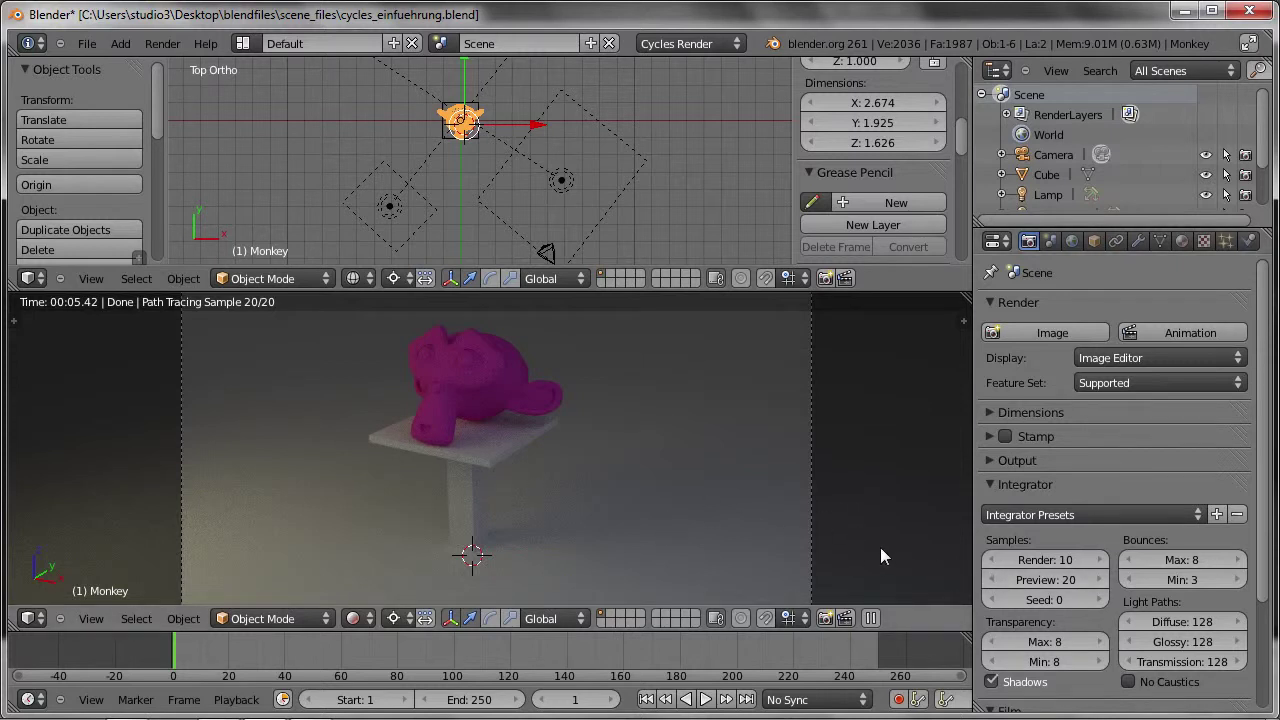
{"action": "left_click", "coordinate": [1045, 580]}
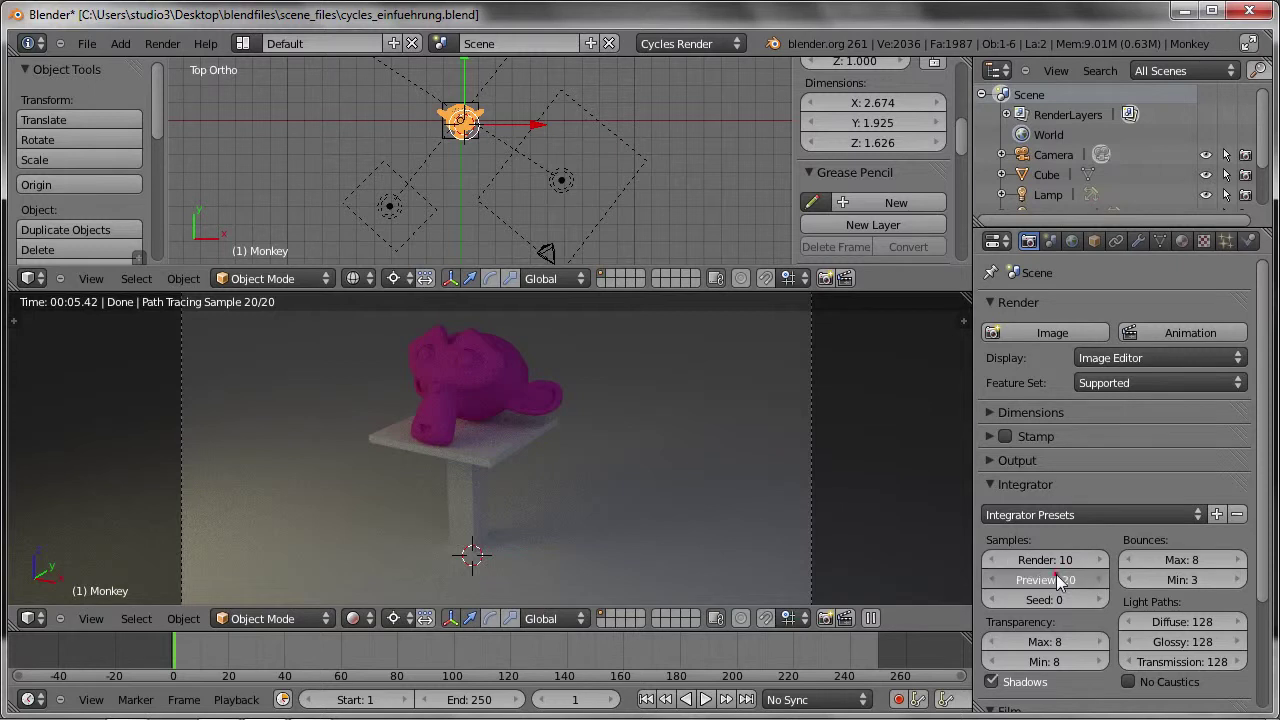
{"action": "type", "text": "0"}
{"action": "key", "text": "Return"}
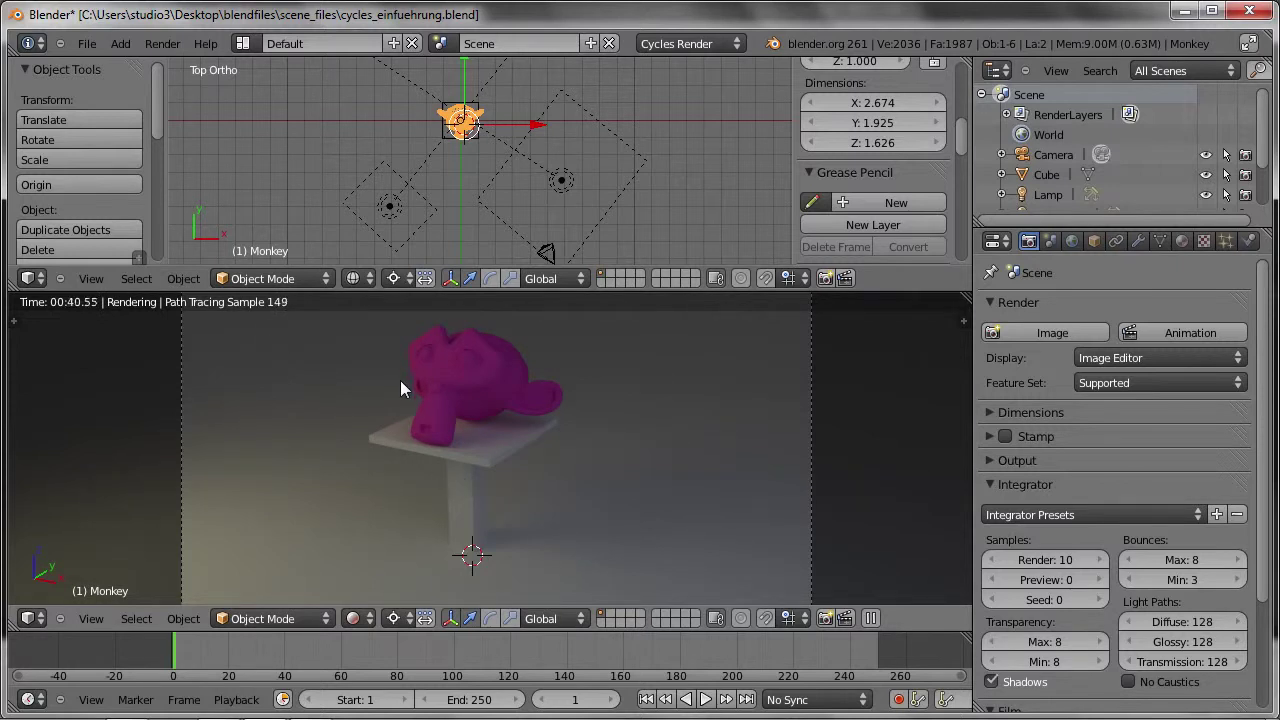
Pause the viewport render and set Preview samples back to 10
{"action": "left_click", "coordinate": [873, 616]}
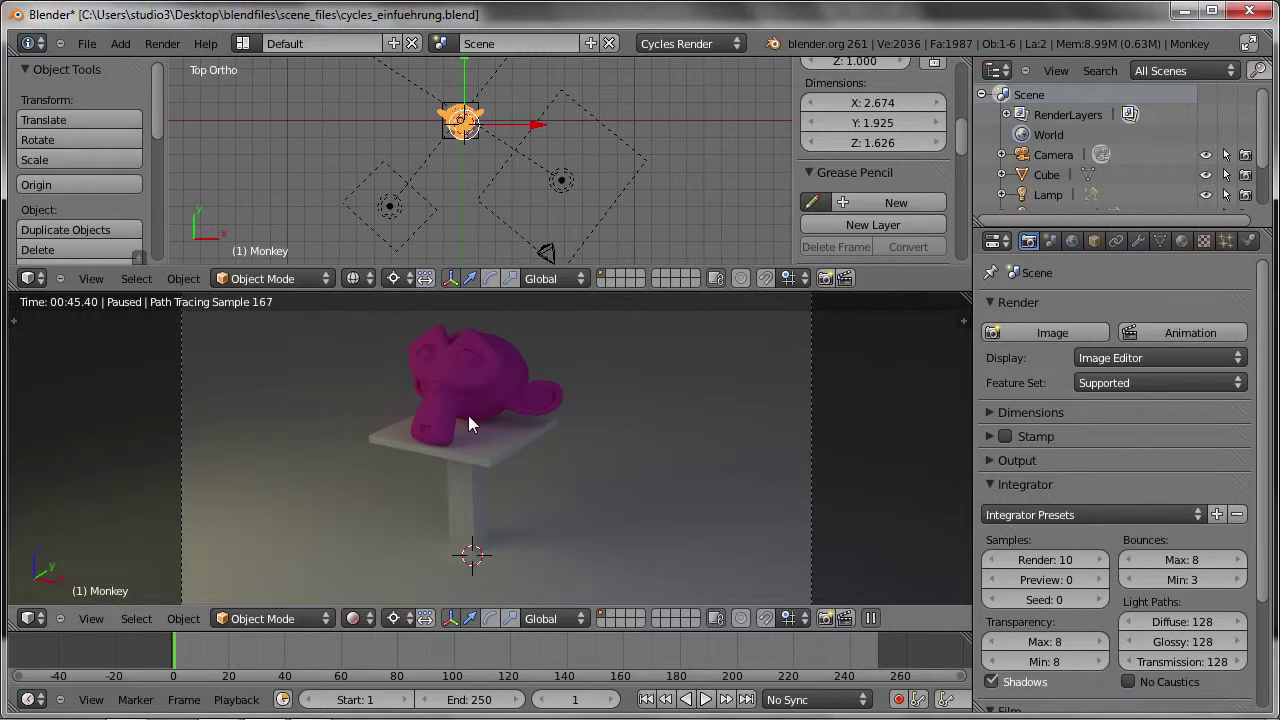
{"action": "left_click", "coordinate": [1046, 582]}
{"action": "type", "text": "10"}
{"action": "key", "text": "Return"}
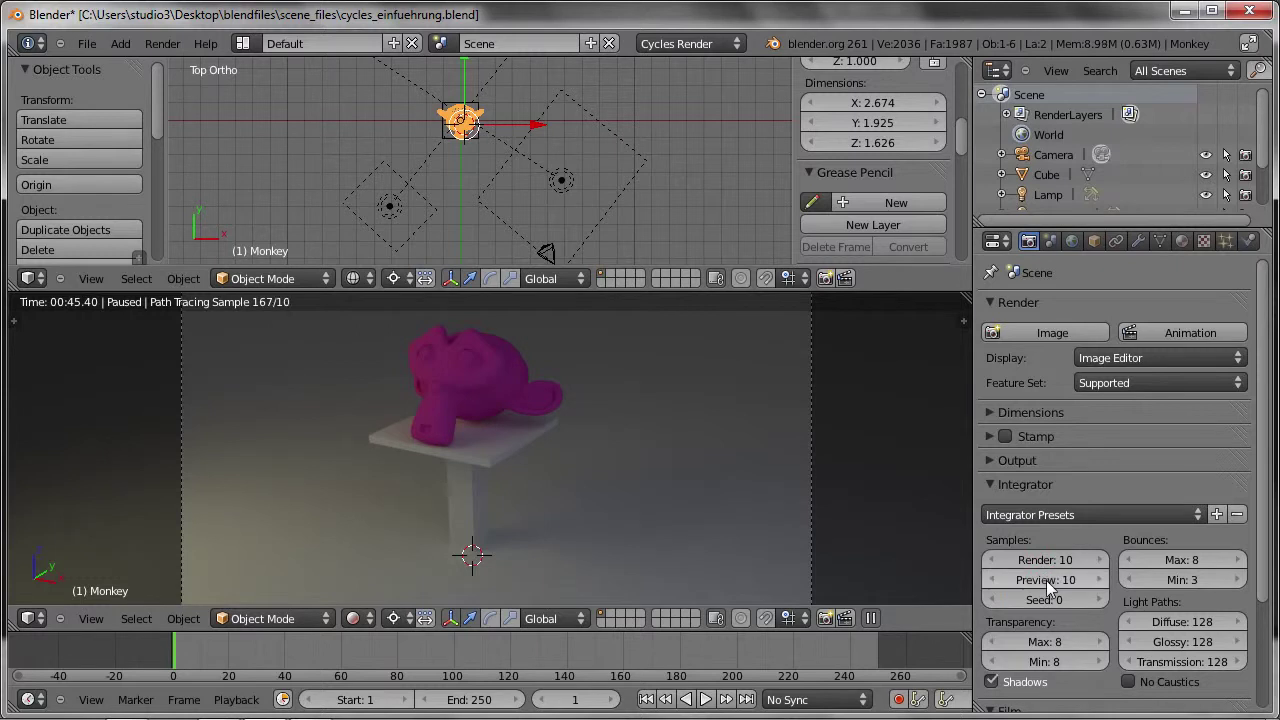
Set Render samples to 170
{"action": "left_click", "coordinate": [1047, 561]}
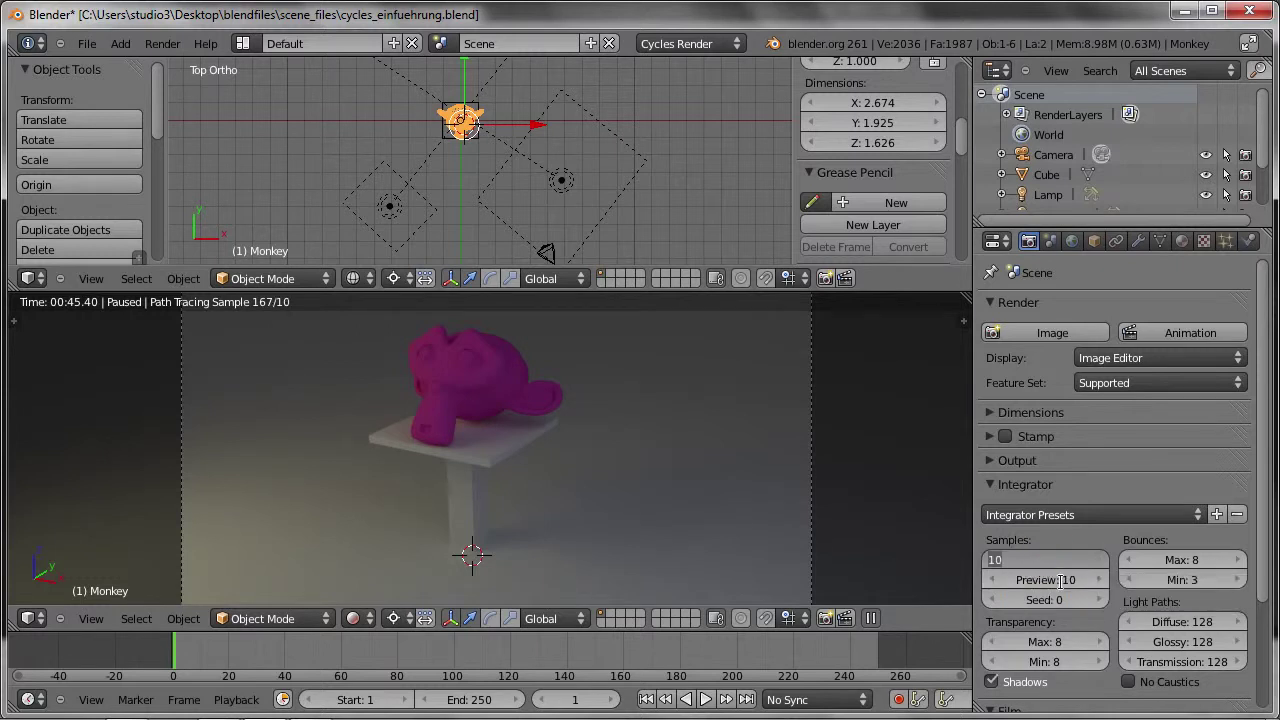
{"action": "type", "text": "Render: 17"}
{"action": "type", "text": "0"}
{"action": "key", "text": "Return"}
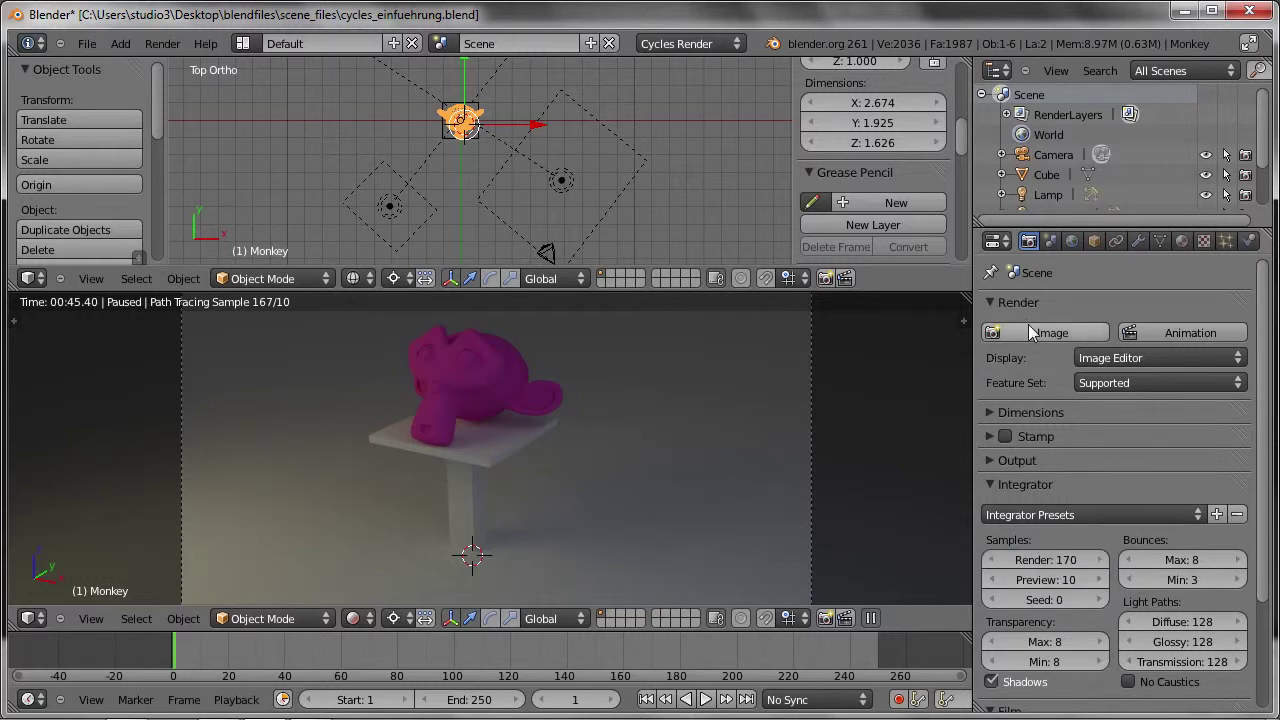
Render the final image, expand the Dimensions settings and scroll through the render properties
{"action": "left_click", "coordinate": [1032, 332]}
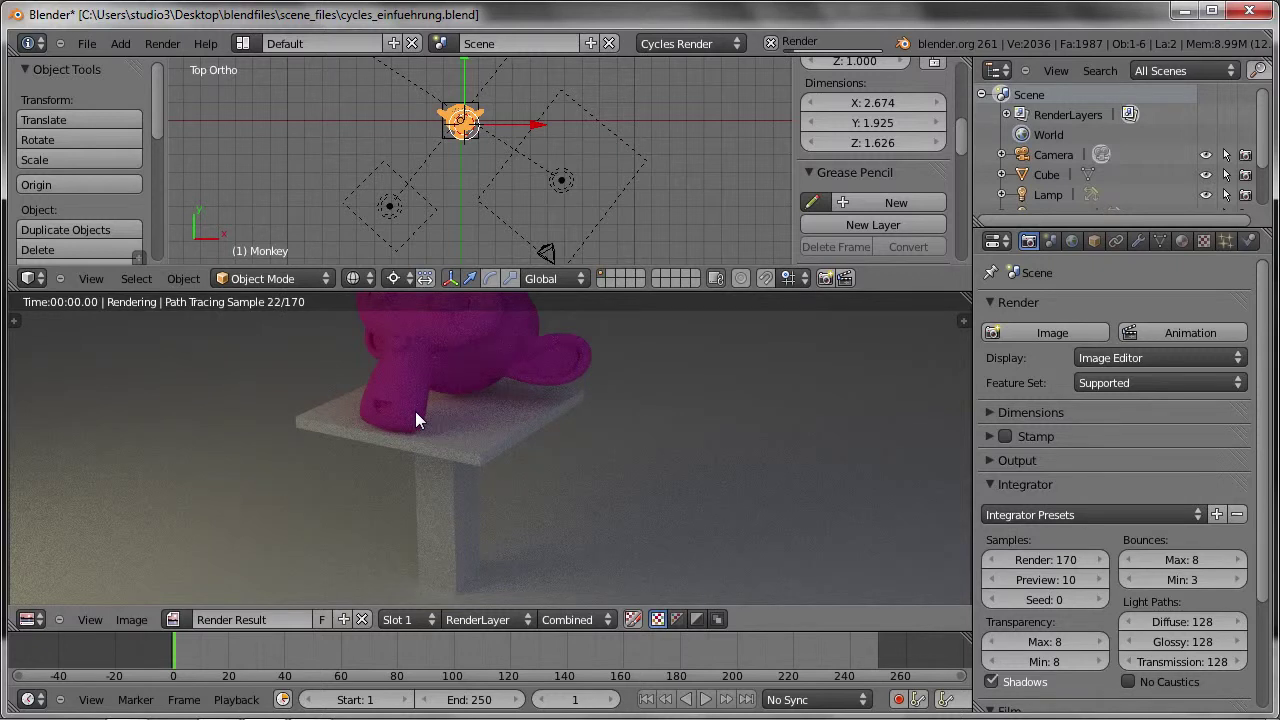
{"action": "left_click", "coordinate": [987, 412]}
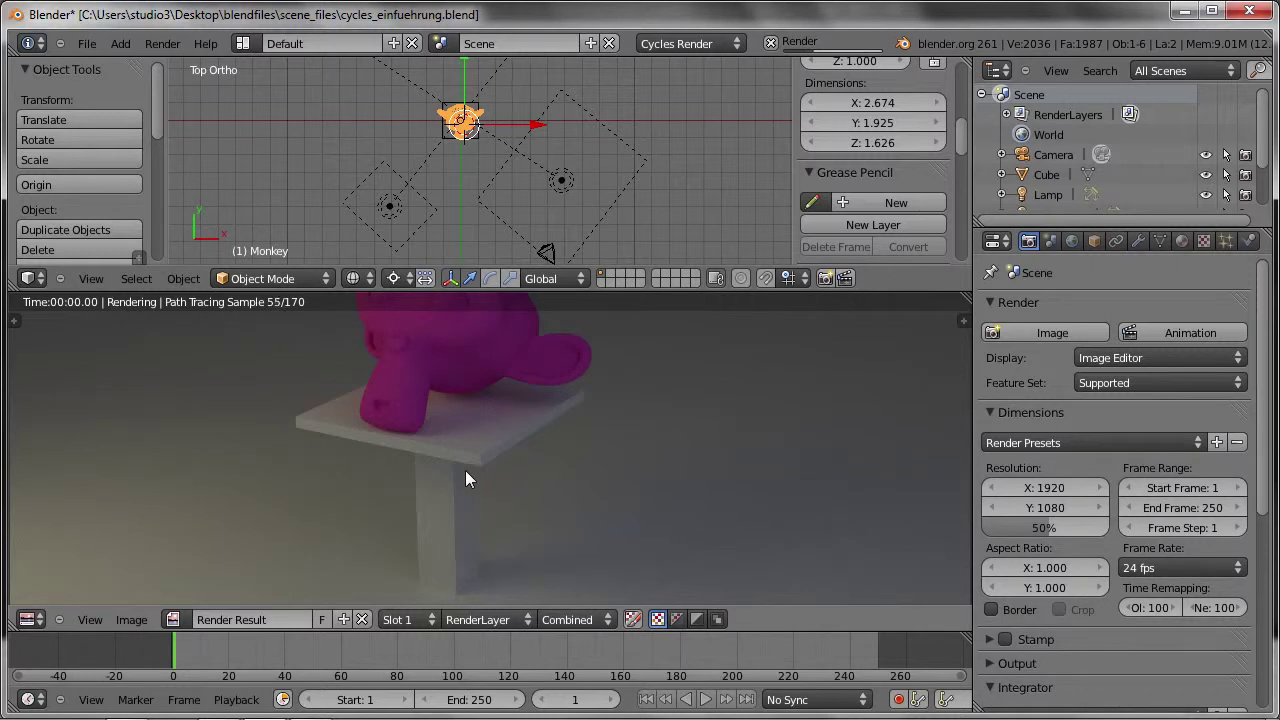
{"action": "scroll", "coordinate": [466, 471], "scroll_direction": "down", "scroll_amount": 1}
{"action": "scroll", "coordinate": [466, 471], "scroll_direction": "down", "scroll_amount": 1}
{"action": "scroll", "coordinate": [466, 471], "scroll_direction": "down", "scroll_amount": 1}
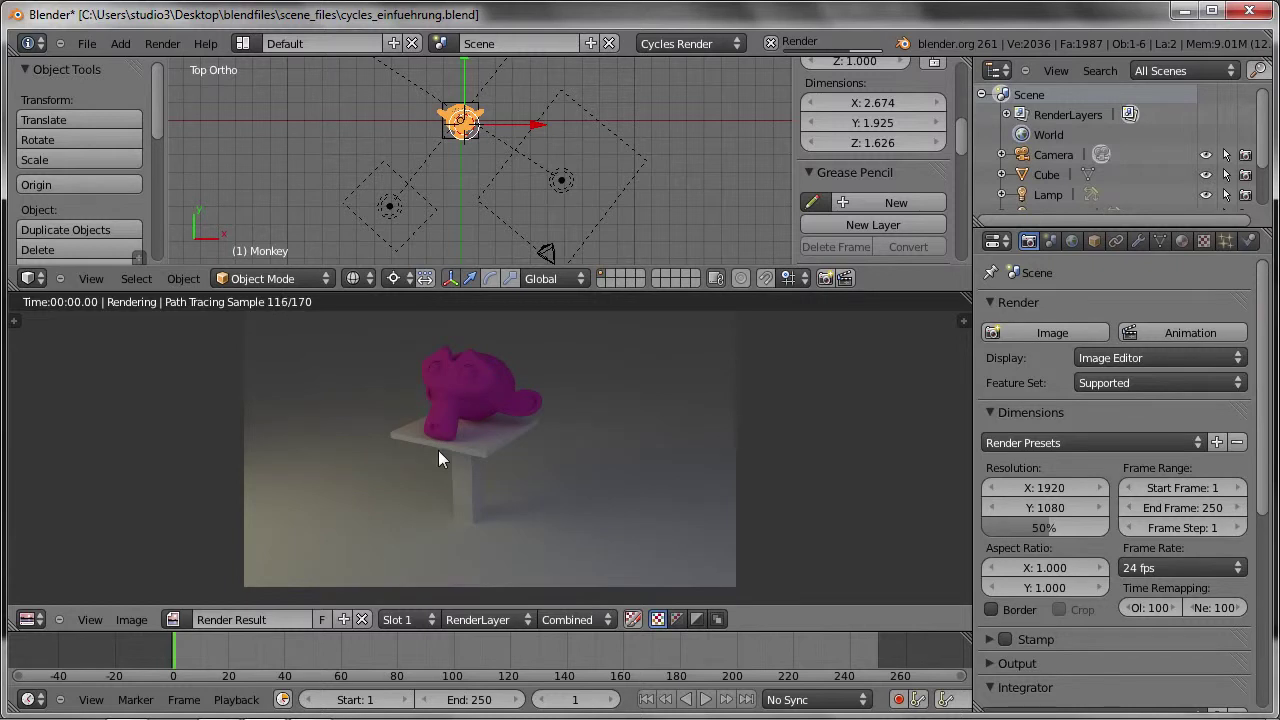
{"action": "scroll", "coordinate": [500, 425], "scroll_direction": "up", "scroll_amount": 1}
{"action": "scroll", "coordinate": [500, 425], "scroll_direction": "up", "scroll_amount": 2}
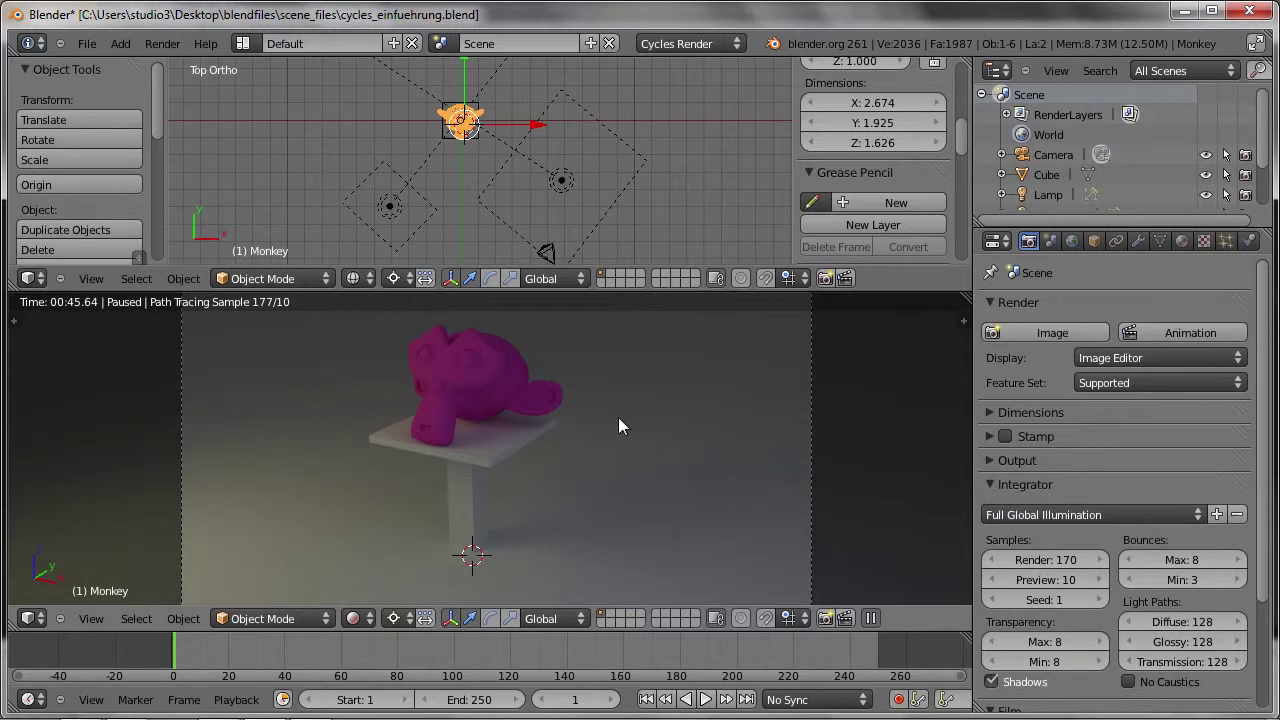
Set Max and Min light bounces to 1 and resume the live viewport render
{"action": "left_click", "coordinate": [1182, 560]}
{"action": "type", "text": "1"}
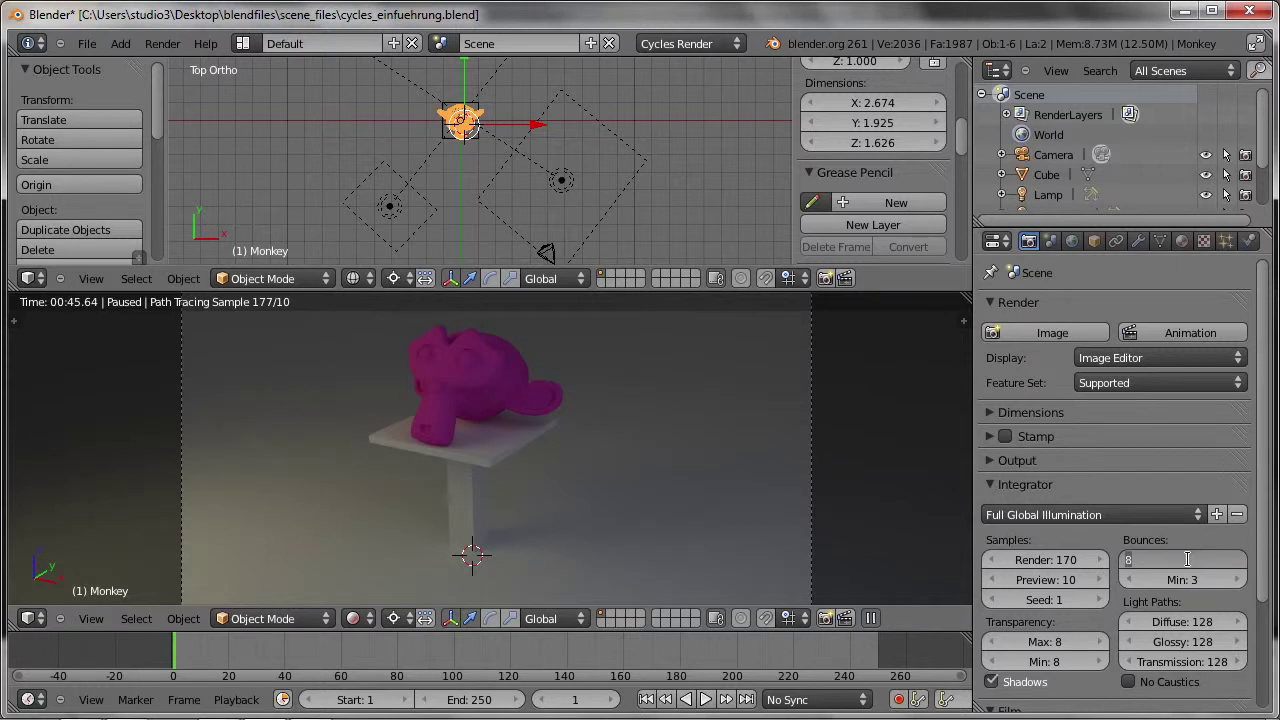
{"action": "key", "text": "Tab"}
{"action": "type", "text": "1"}
{"action": "key", "text": "Return"}
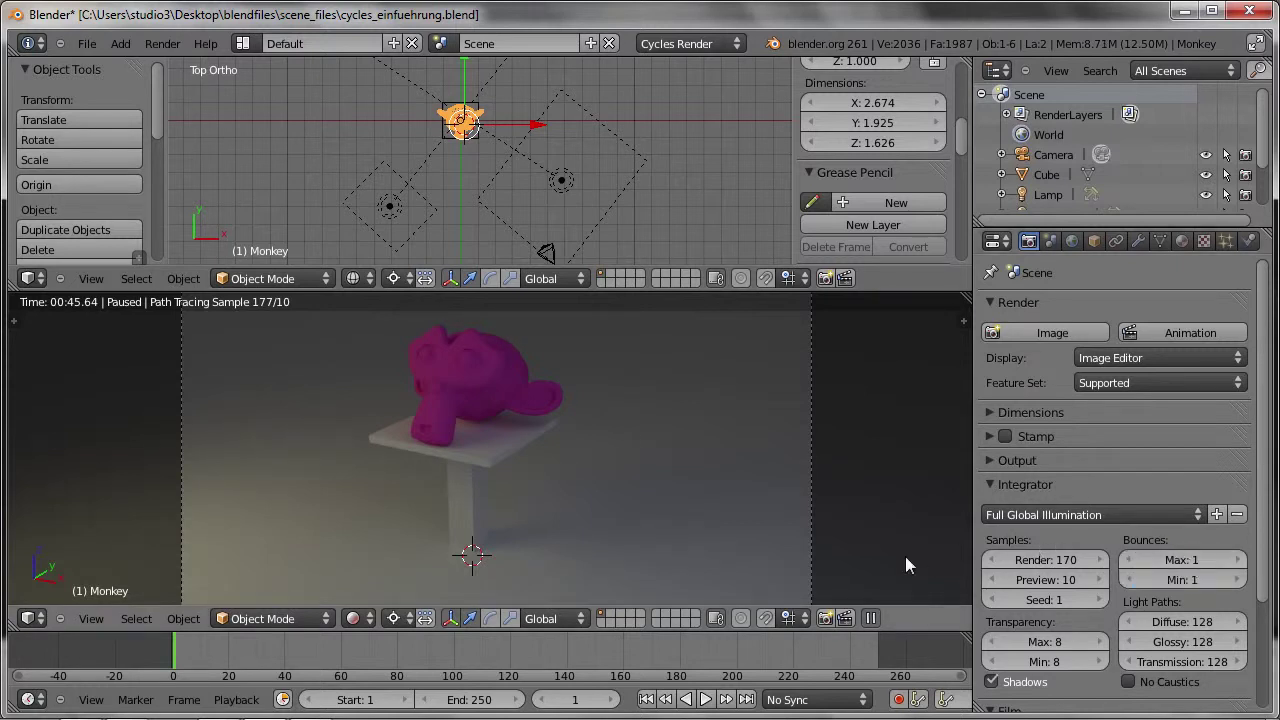
{"action": "left_click", "coordinate": [878, 618]}
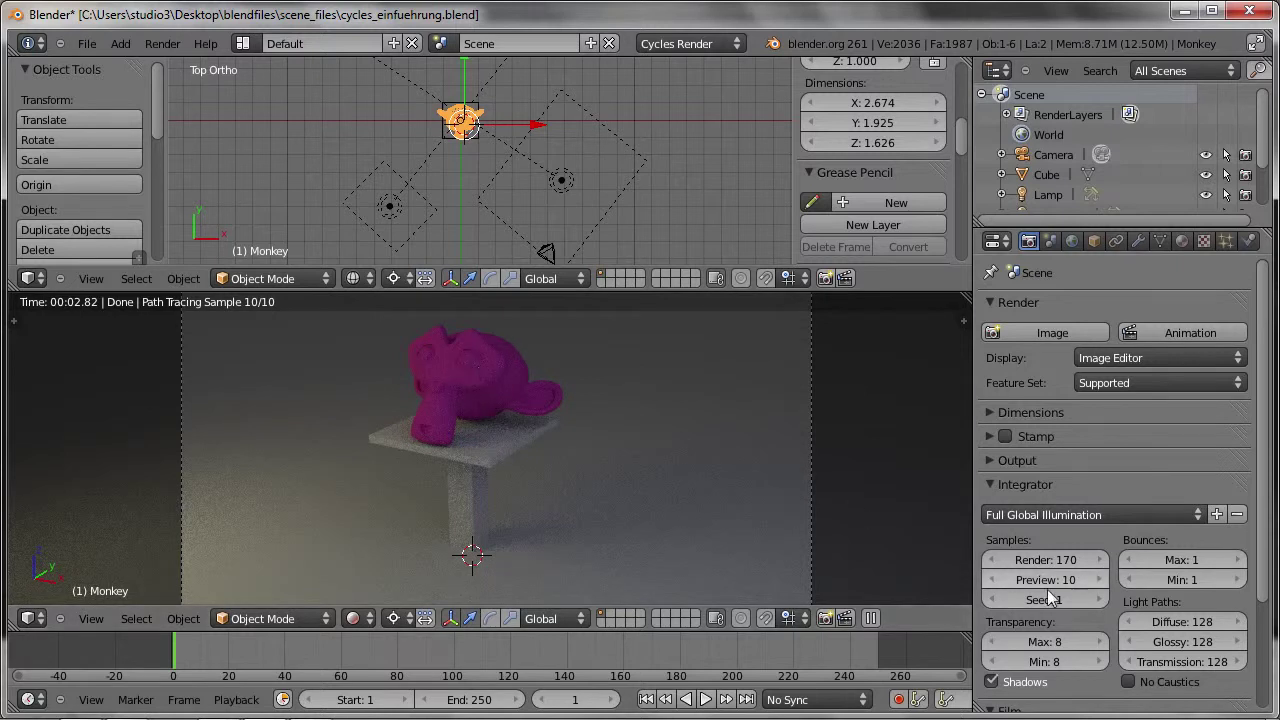
Step the maximum light bounces up from 1 to 8
{"action": "left_click", "coordinate": [1240, 560]}
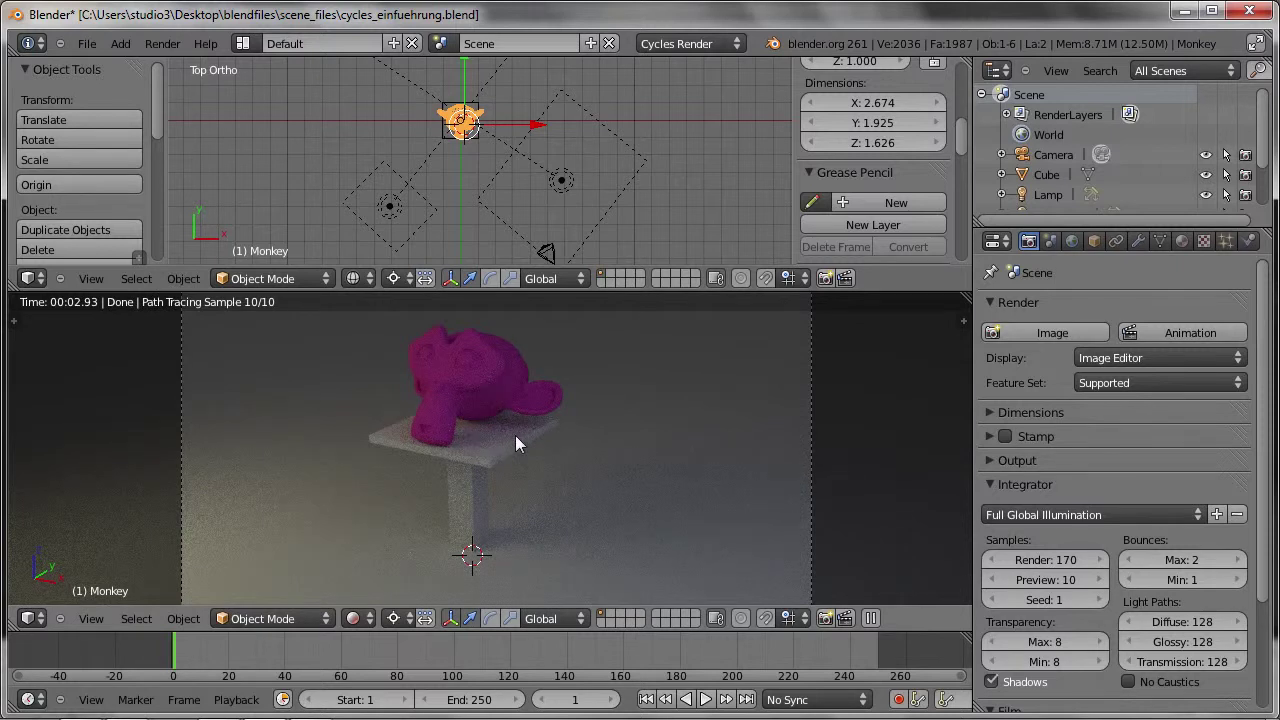
{"action": "left_click", "coordinate": [1238, 560]}
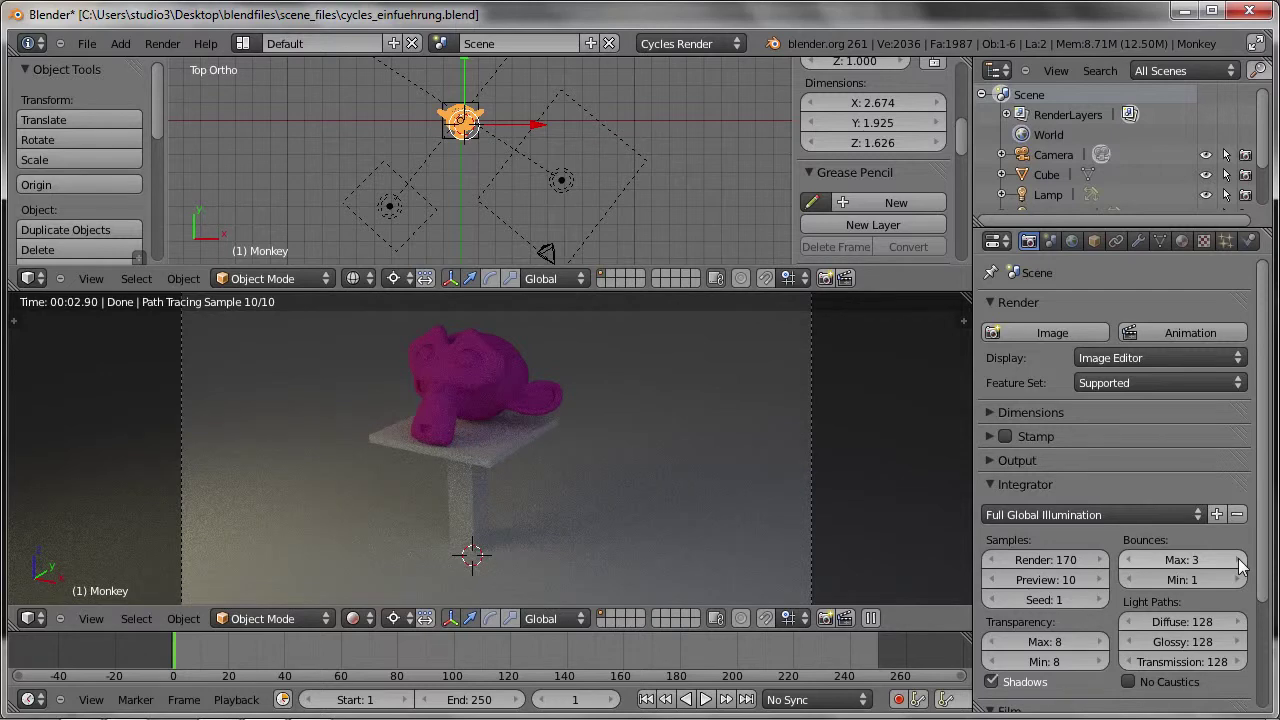
{"action": "left_click", "coordinate": [1239, 560]}
{"action": "left_click", "coordinate": [1240, 560]}
{"action": "left_click", "coordinate": [1240, 560]}
{"action": "left_click", "coordinate": [1240, 560]}
{"action": "left_click", "coordinate": [1240, 560]}
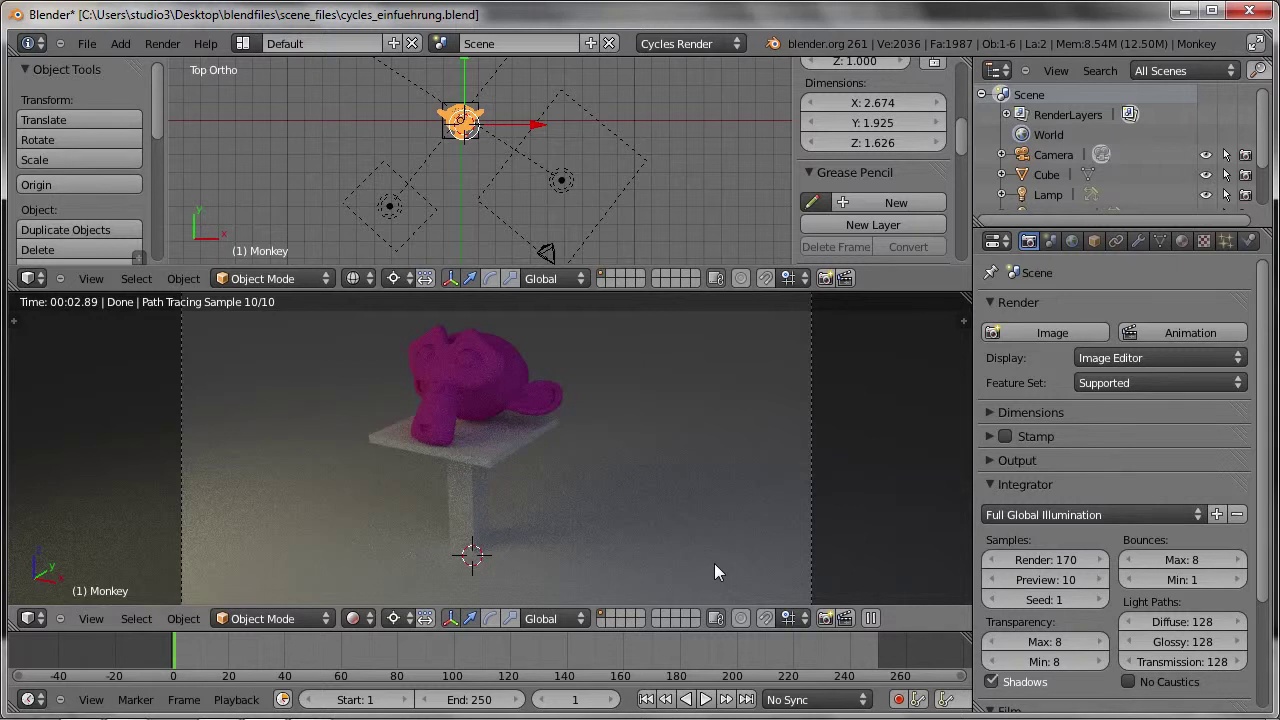
Raise minimum light bounces from 1 up to 5, then lower them back to 3
{"action": "left_click", "coordinate": [1232, 580]}
{"action": "left_click", "coordinate": [1239, 580]}
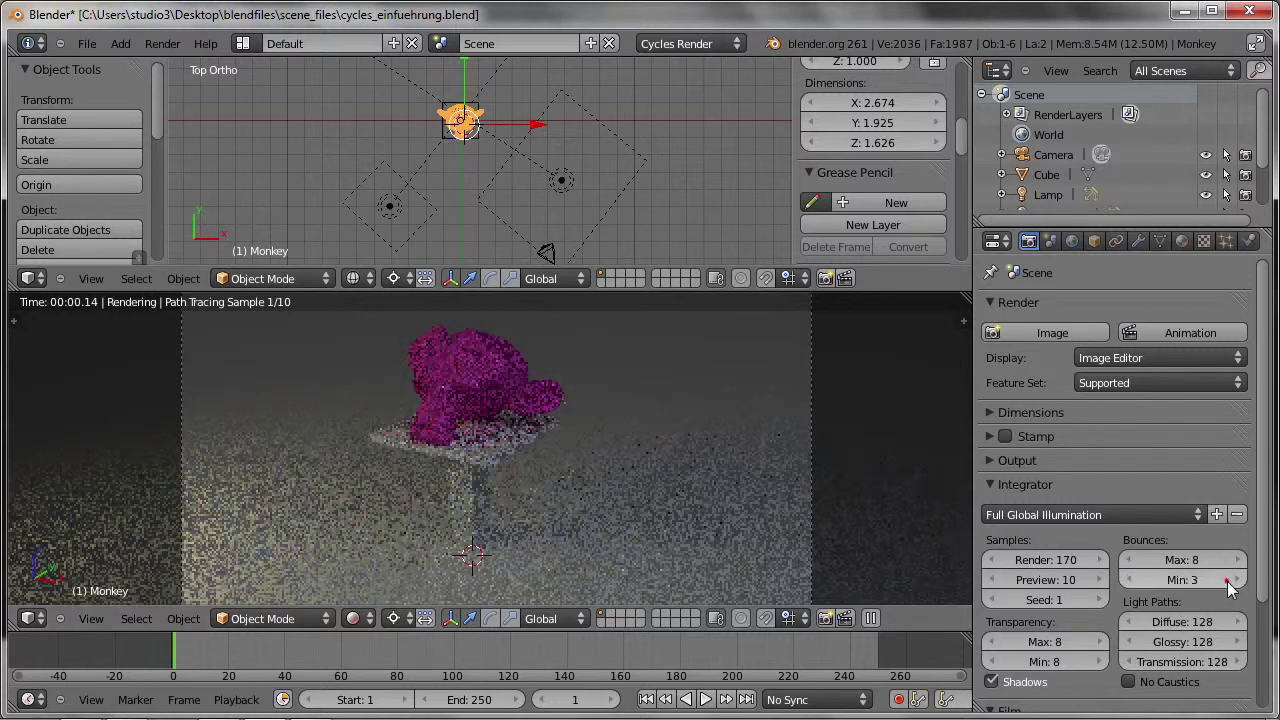
{"action": "left_click", "coordinate": [1238, 580]}
{"action": "left_click", "coordinate": [1238, 580]}
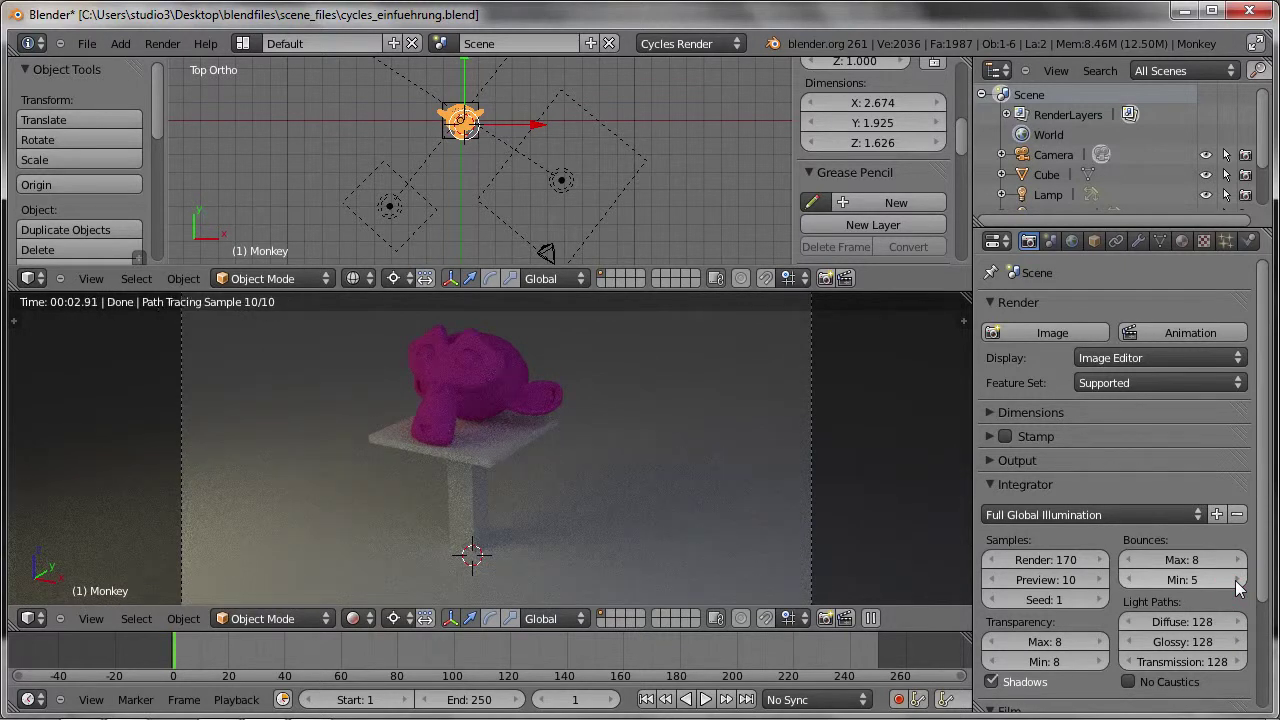
{"action": "left_click", "coordinate": [1129, 579]}
{"action": "left_click", "coordinate": [1129, 579]}
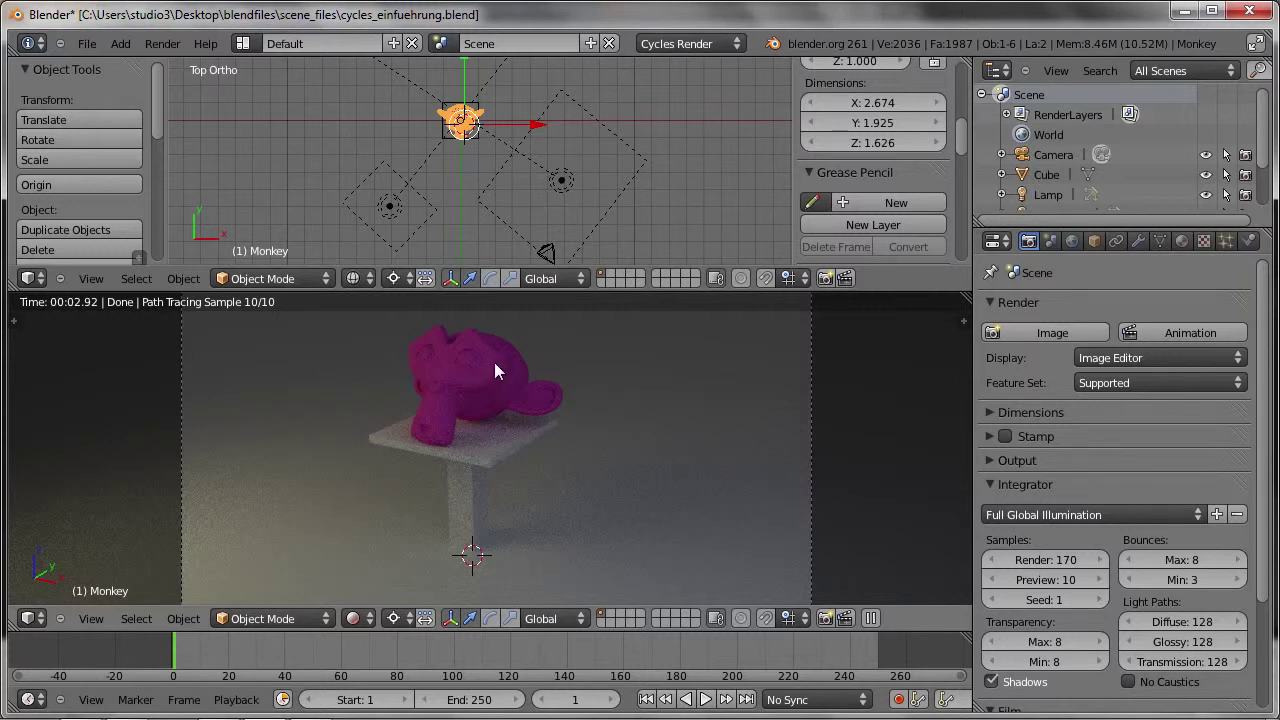
Place the 3D cursor on the floor beside the table leg in the camera view
{"action": "left_click", "coordinate": [467, 364]}
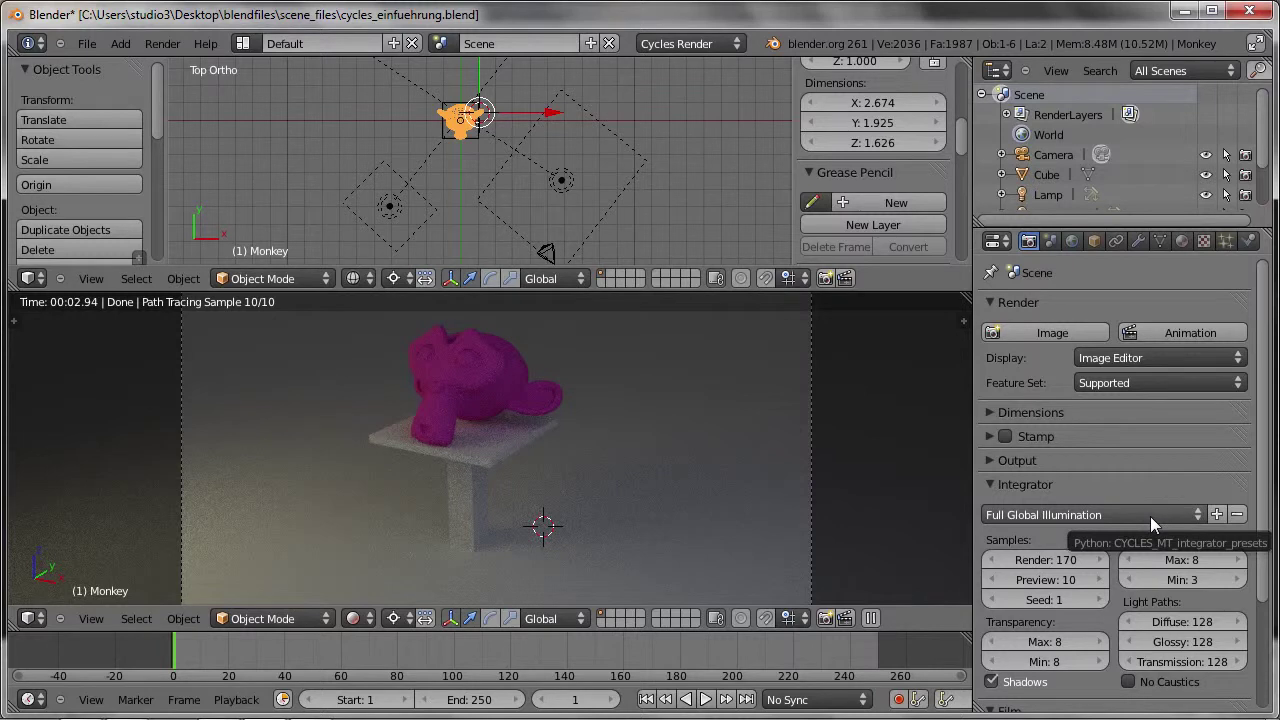
Apply the Full Global Illumination preset, set Preview samples to 0, then switch to Direct Light
{"action": "left_click", "coordinate": [1150, 516]}
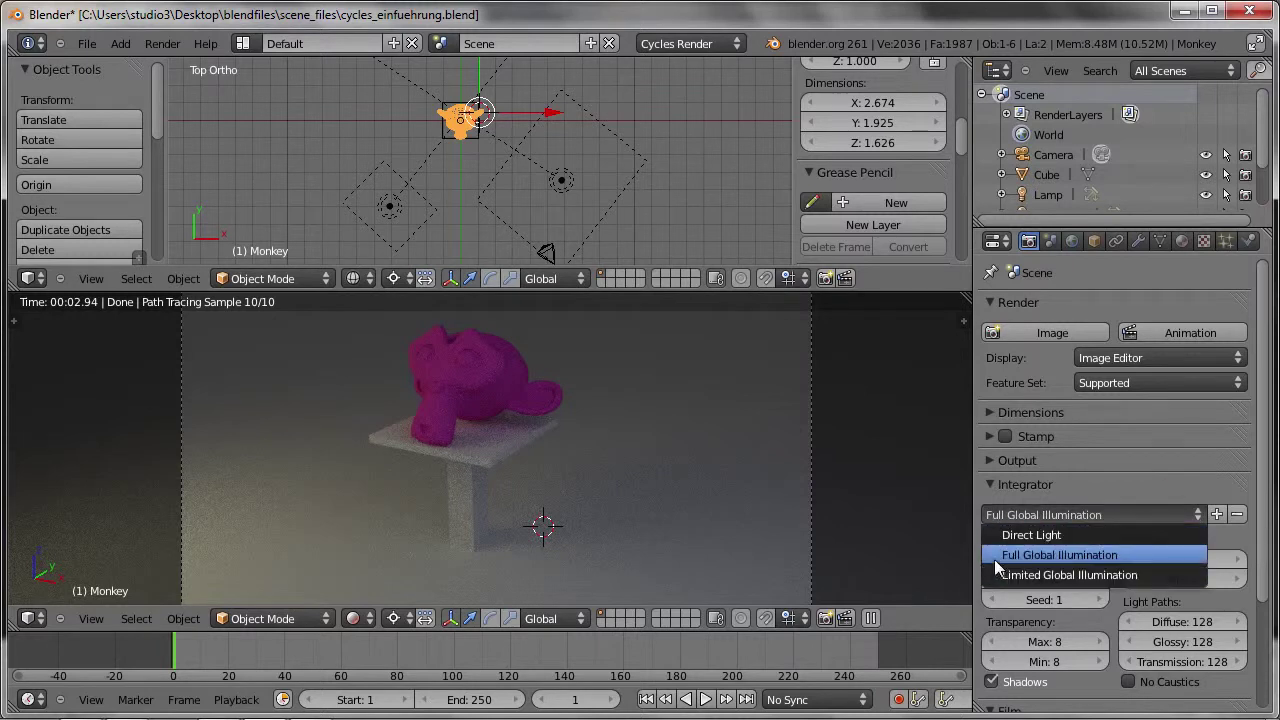
{"action": "left_click", "coordinate": [1022, 552]}
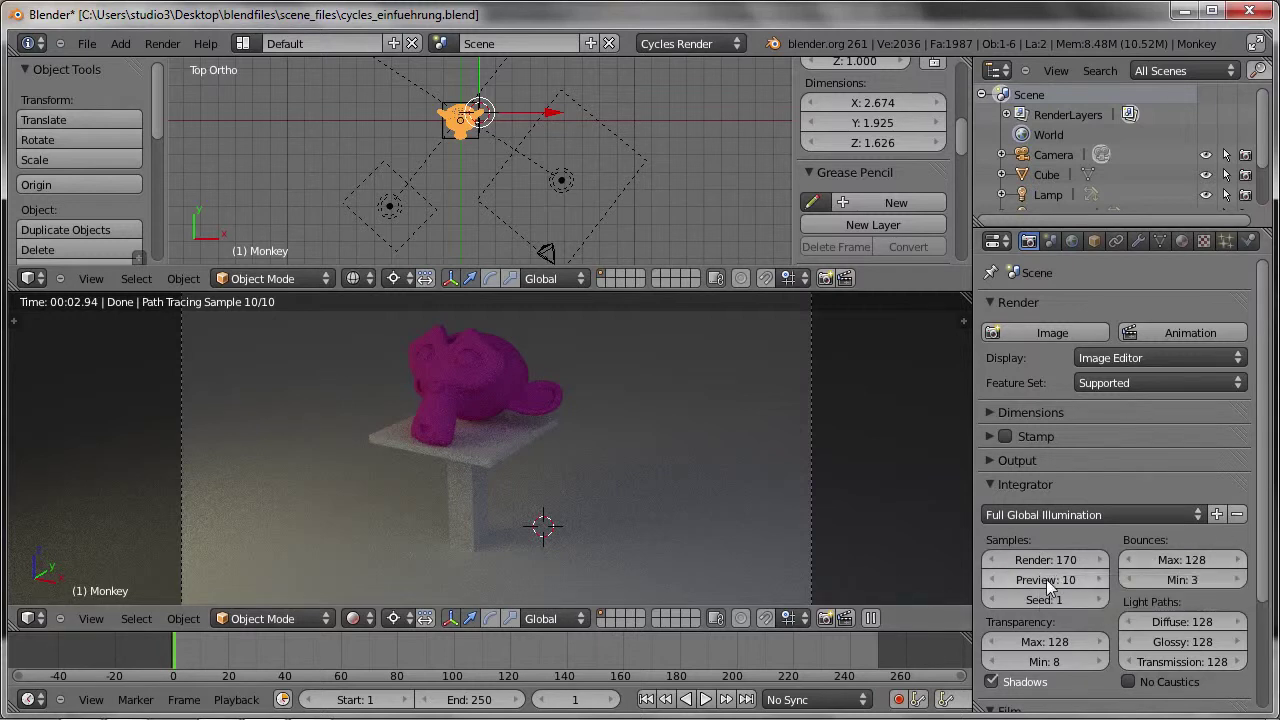
{"action": "left_click", "coordinate": [1044, 580]}
{"action": "type", "text": "0"}
{"action": "key", "text": "Return"}
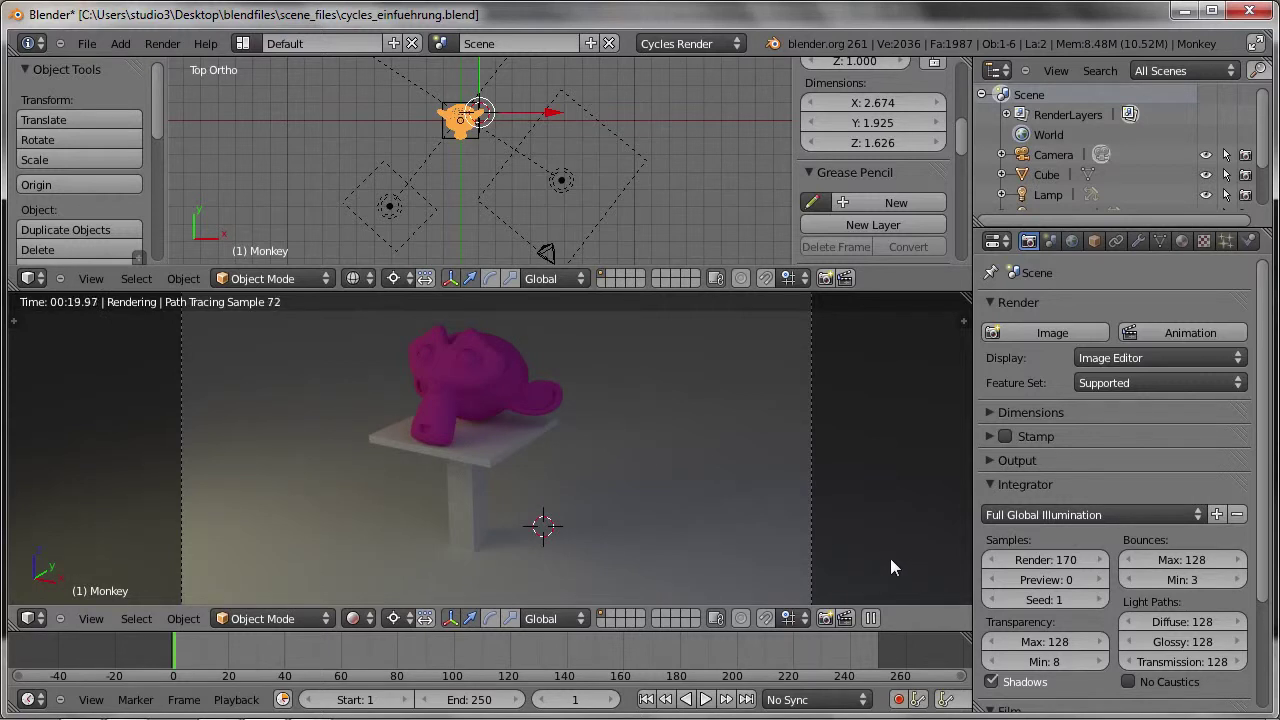
{"action": "left_click", "coordinate": [1058, 513]}
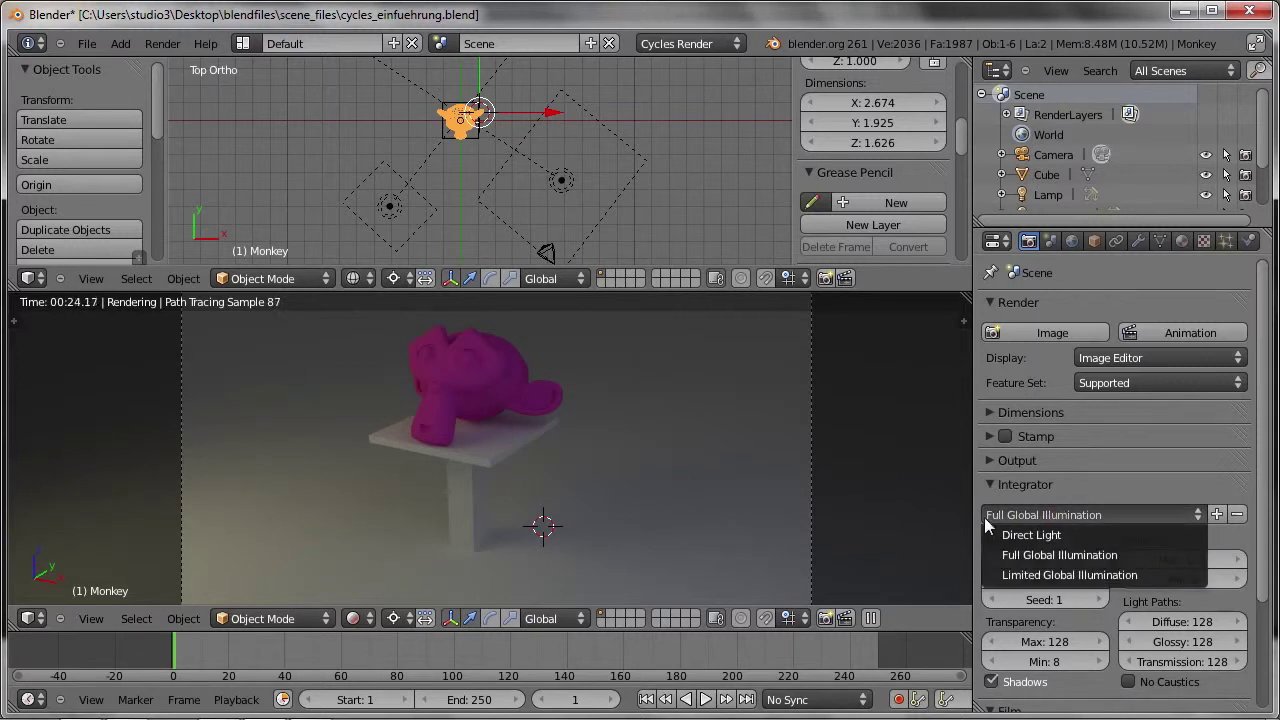
{"action": "left_click", "coordinate": [1065, 533]}
Lower the render seed to 0
{"action": "left_click", "coordinate": [999, 600]}
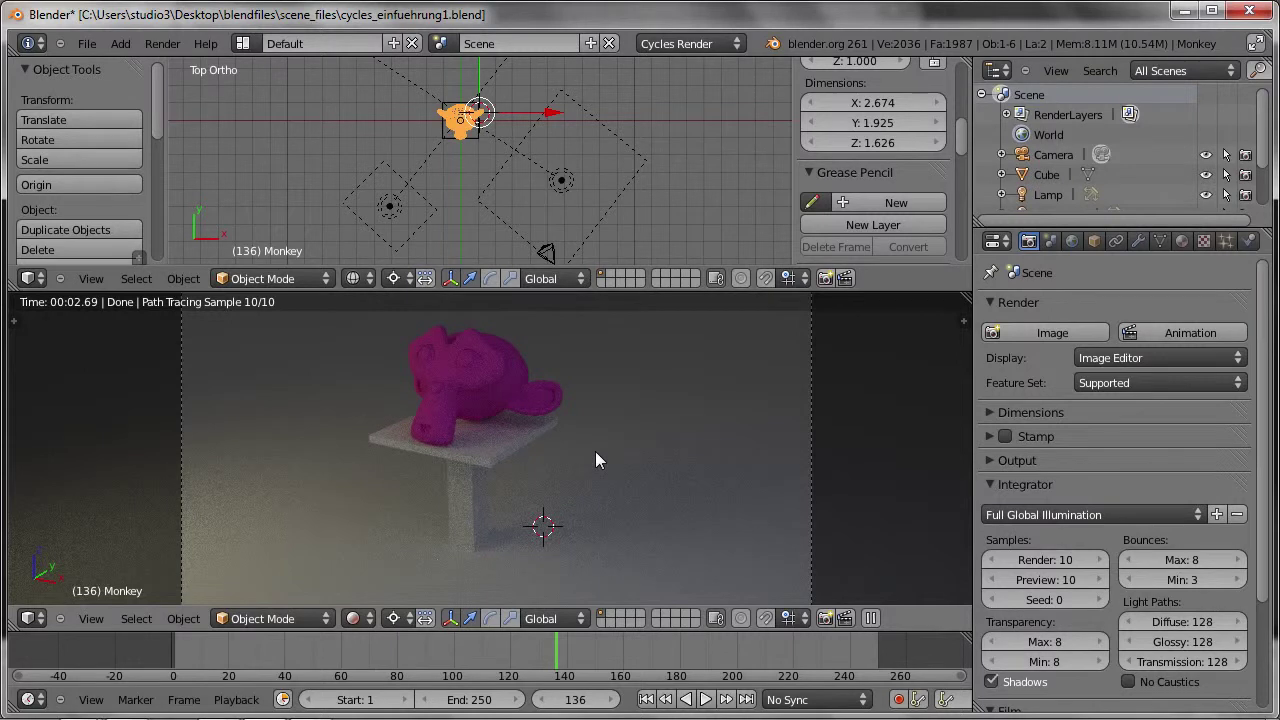
Select the cube (table) and enable Use Nodes to give it a white Diffuse BSDF node material
{"action": "left_click", "coordinate": [1183, 242]}
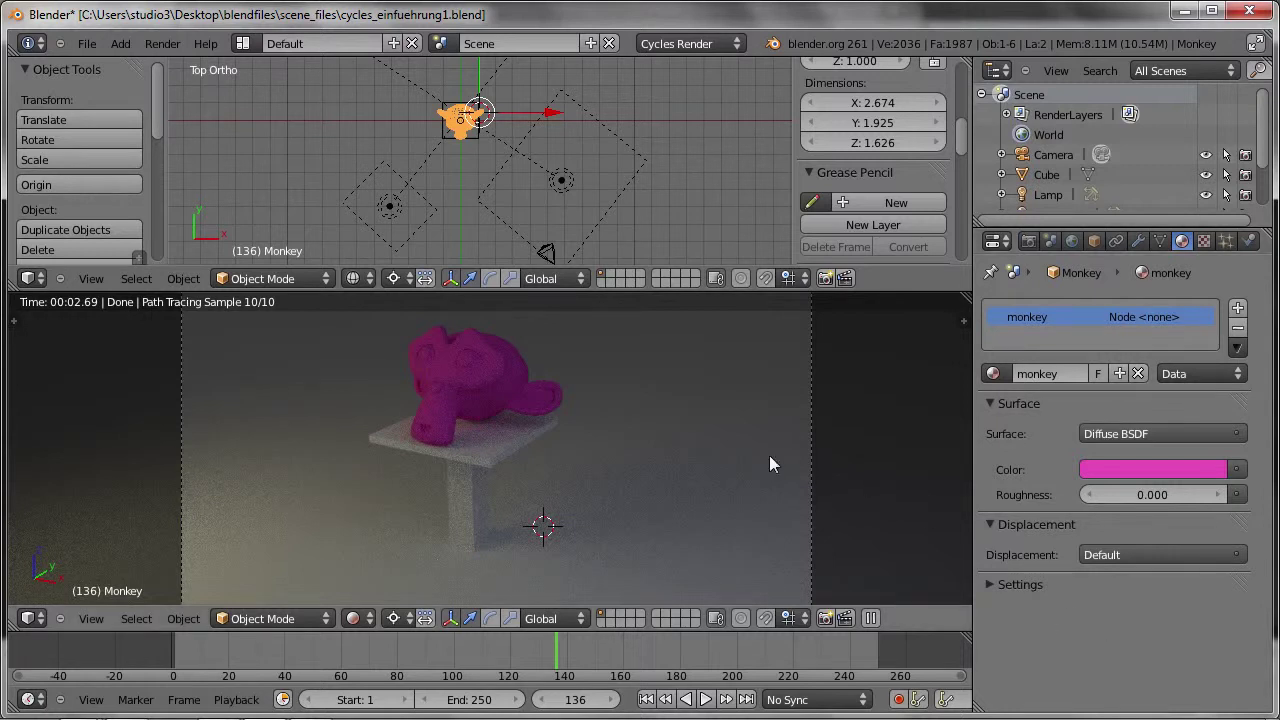
{"action": "right_click", "coordinate": [485, 444]}
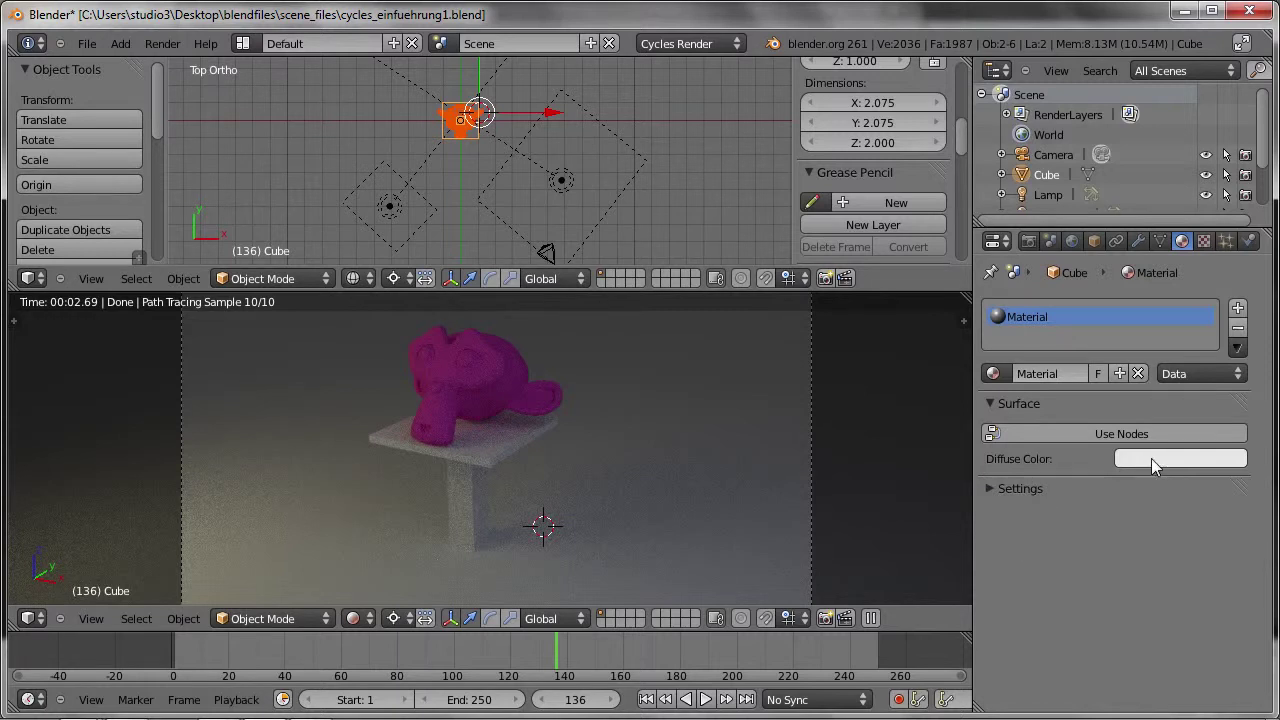
{"action": "left_click", "coordinate": [1056, 432]}
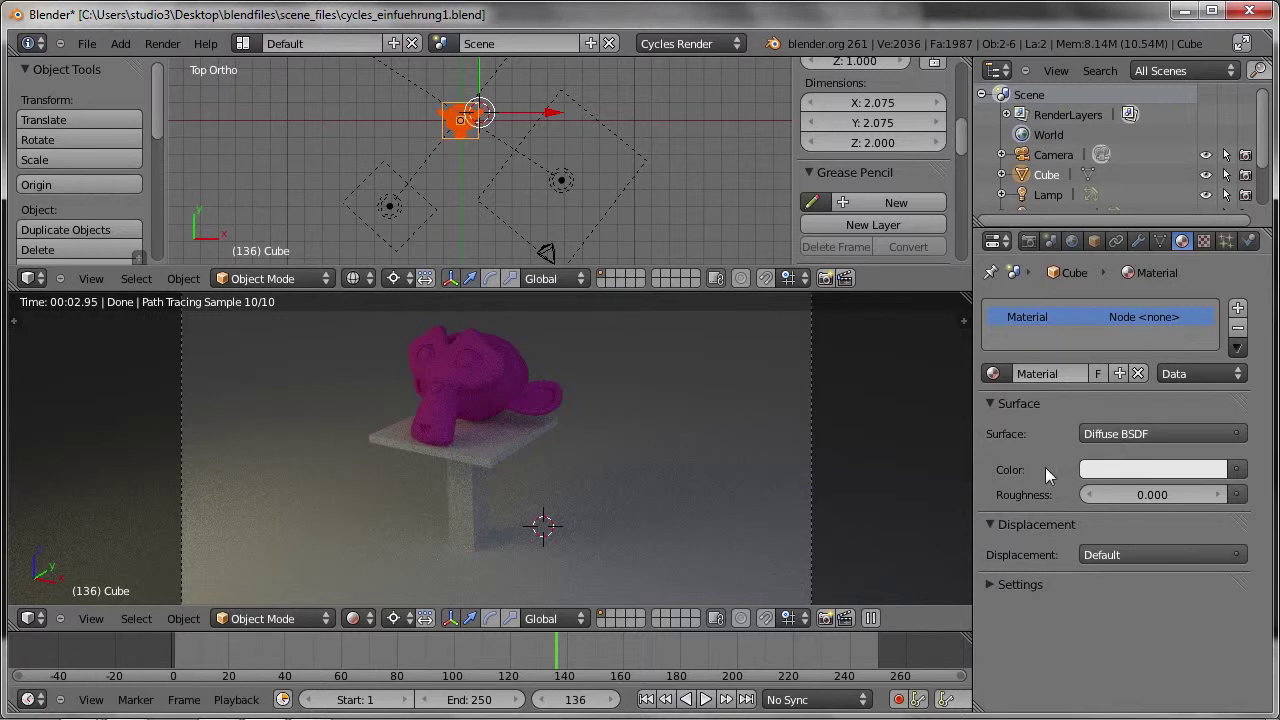
Change the table's Diffuse BSDF colour to light orange
{"action": "left_click", "coordinate": [1088, 470]}
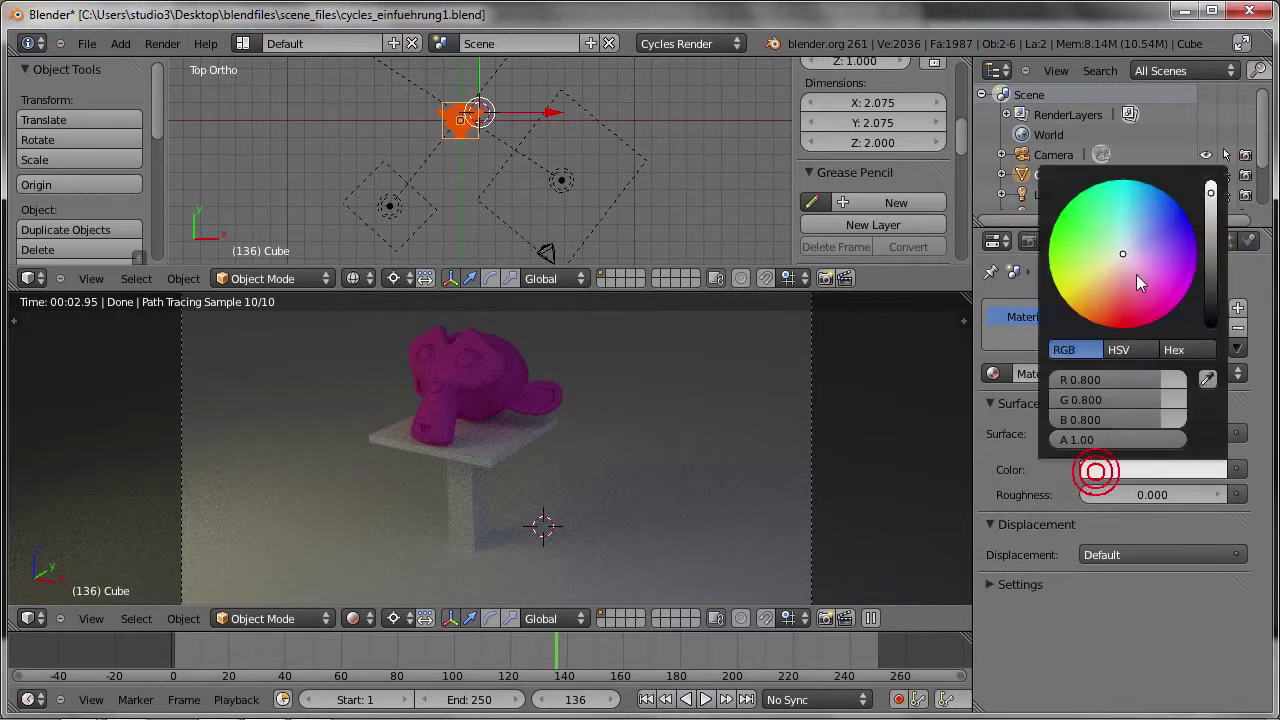
{"action": "left_click", "coordinate": [1116, 259]}
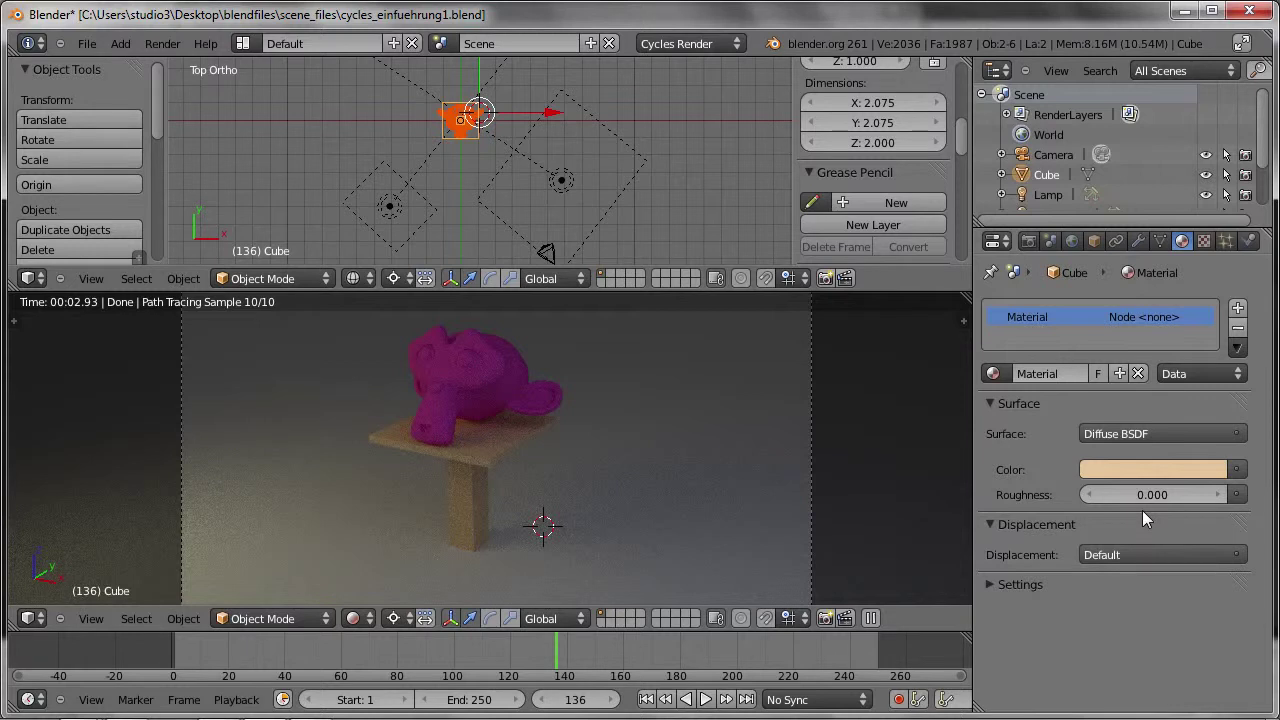
Select the monkey and set its Diffuse BSDF roughness to 1.000
{"action": "right_click", "coordinate": [473, 356]}
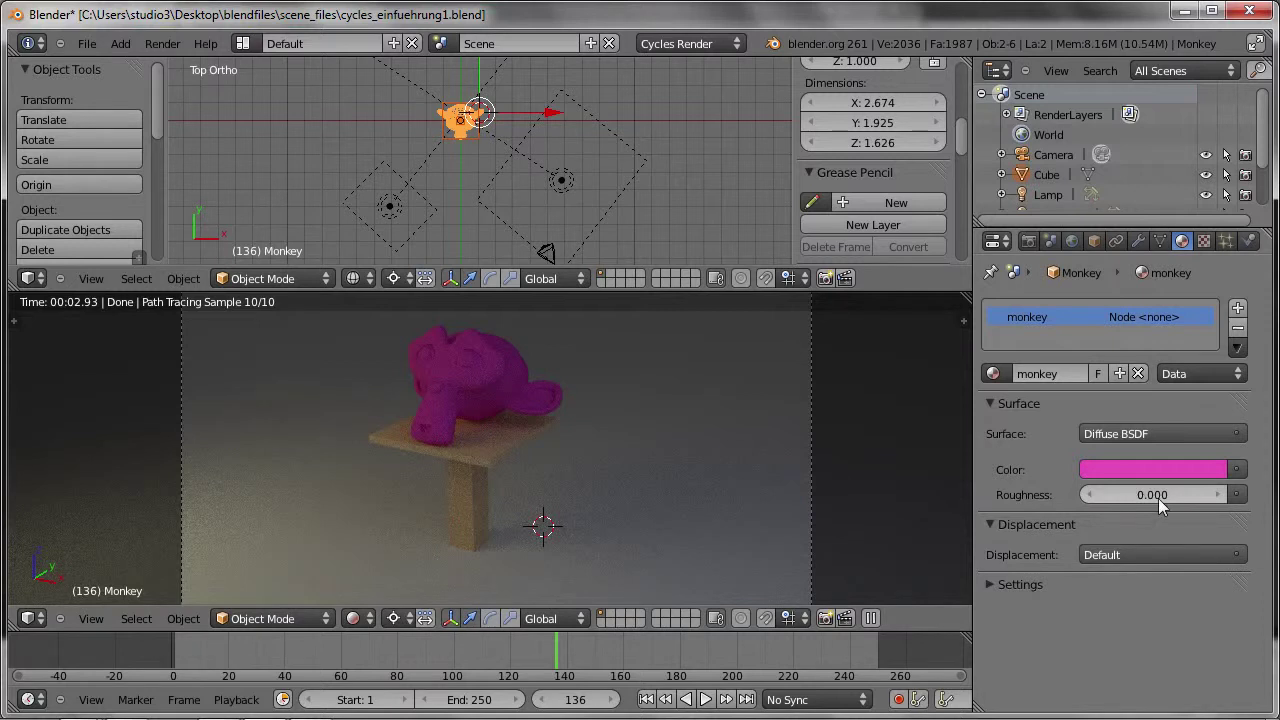
{"action": "left_click_drag", "start_coordinate": [1104, 493], "coordinate": [1162, 488]}
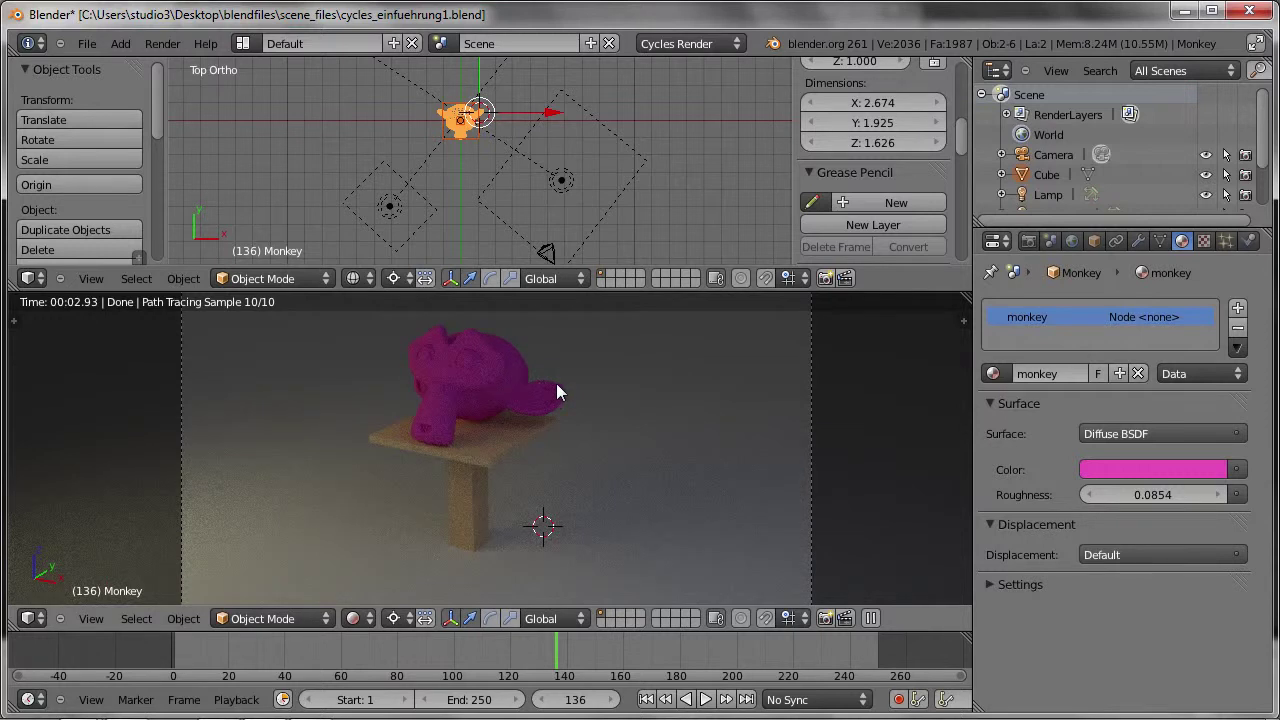
{"action": "left_click", "coordinate": [1155, 494]}
{"action": "type", "text": "1"}
{"action": "key", "text": "Return"}
Set the Cycles preview samples to 30
{"action": "left_click", "coordinate": [1028, 241]}
{"action": "left_click", "coordinate": [1042, 580]}
{"action": "type", "text": "30"}
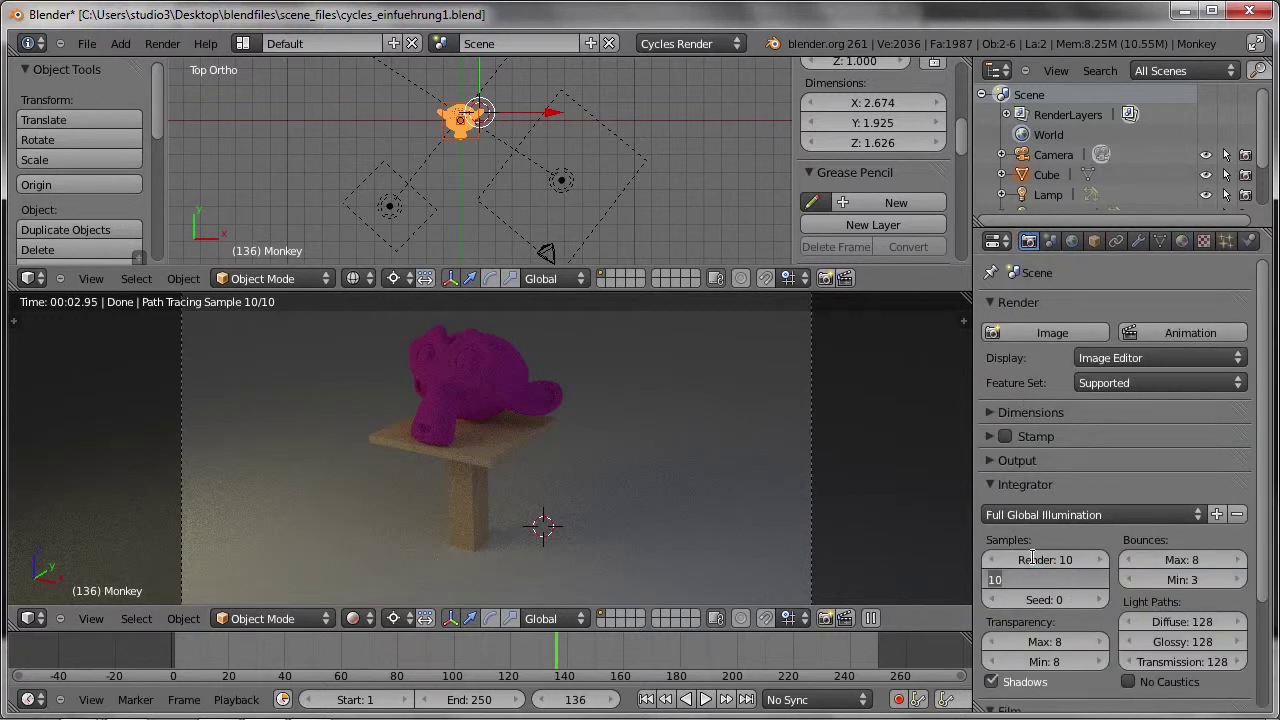
{"action": "key", "text": "Return"}
Zoom in on the monkey, test Diffuse roughness 0, then restore it to 1
{"action": "left_click", "coordinate": [1182, 241]}
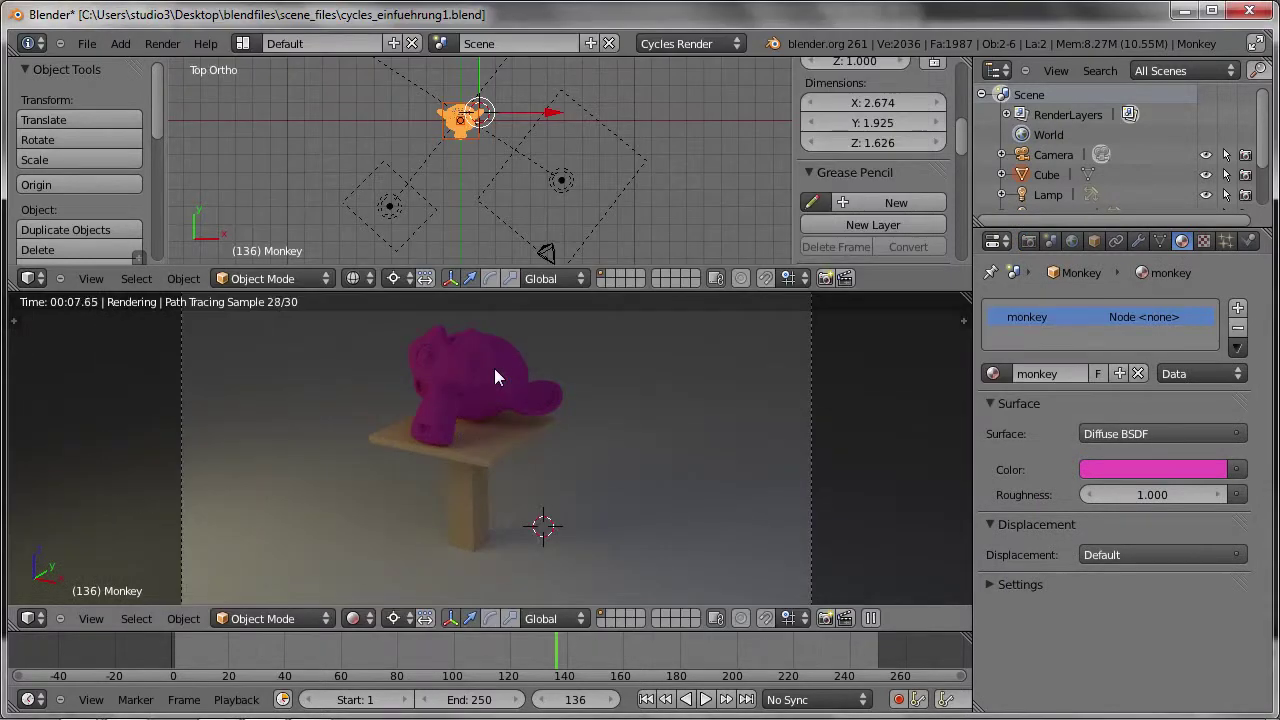
{"action": "scroll", "coordinate": [494, 368], "scroll_direction": "up", "scroll_amount": 2}
{"action": "scroll", "coordinate": [494, 368], "scroll_direction": "up", "scroll_amount": 1}
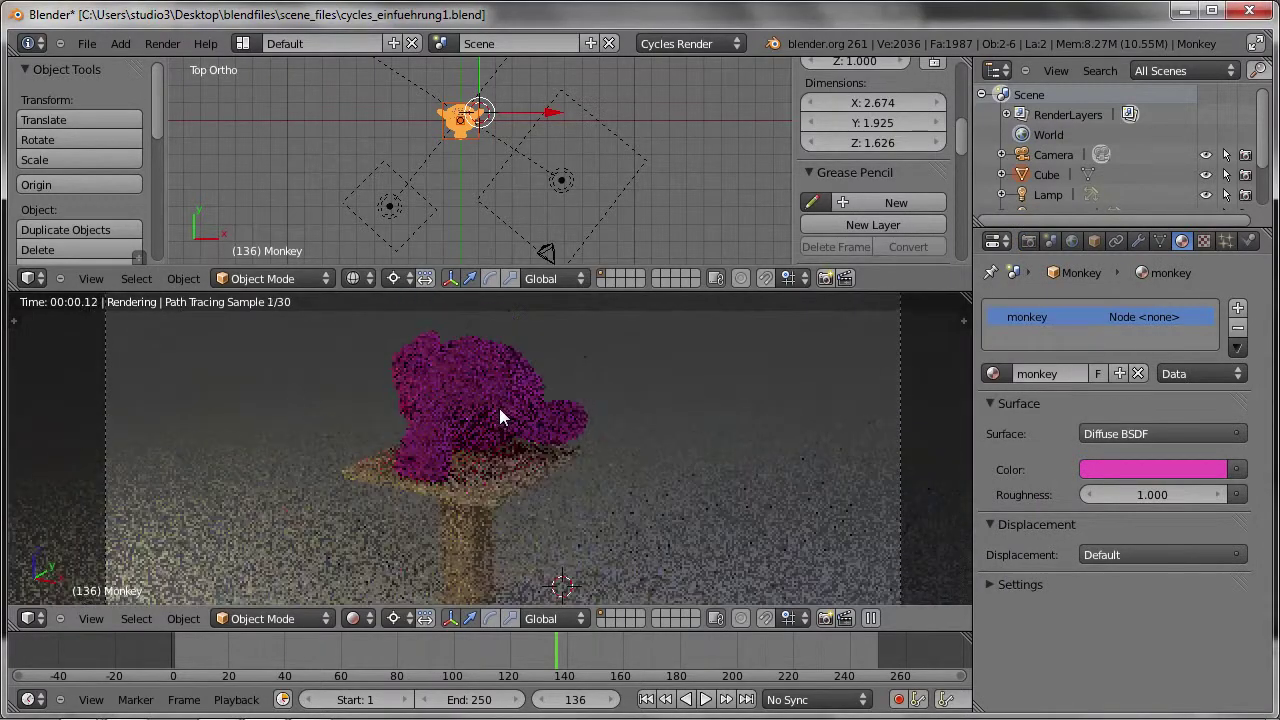
{"action": "scroll", "coordinate": [499, 408], "scroll_direction": "up", "scroll_amount": 2}
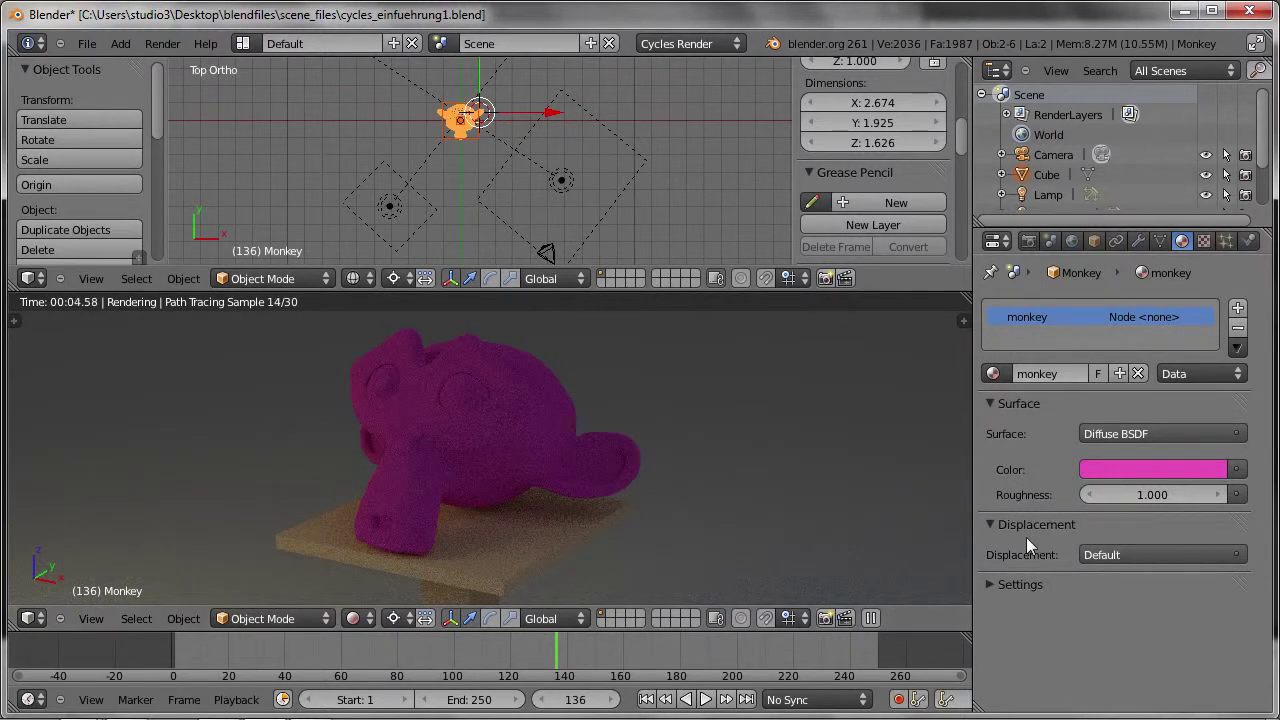
{"action": "left_click", "coordinate": [1156, 495]}
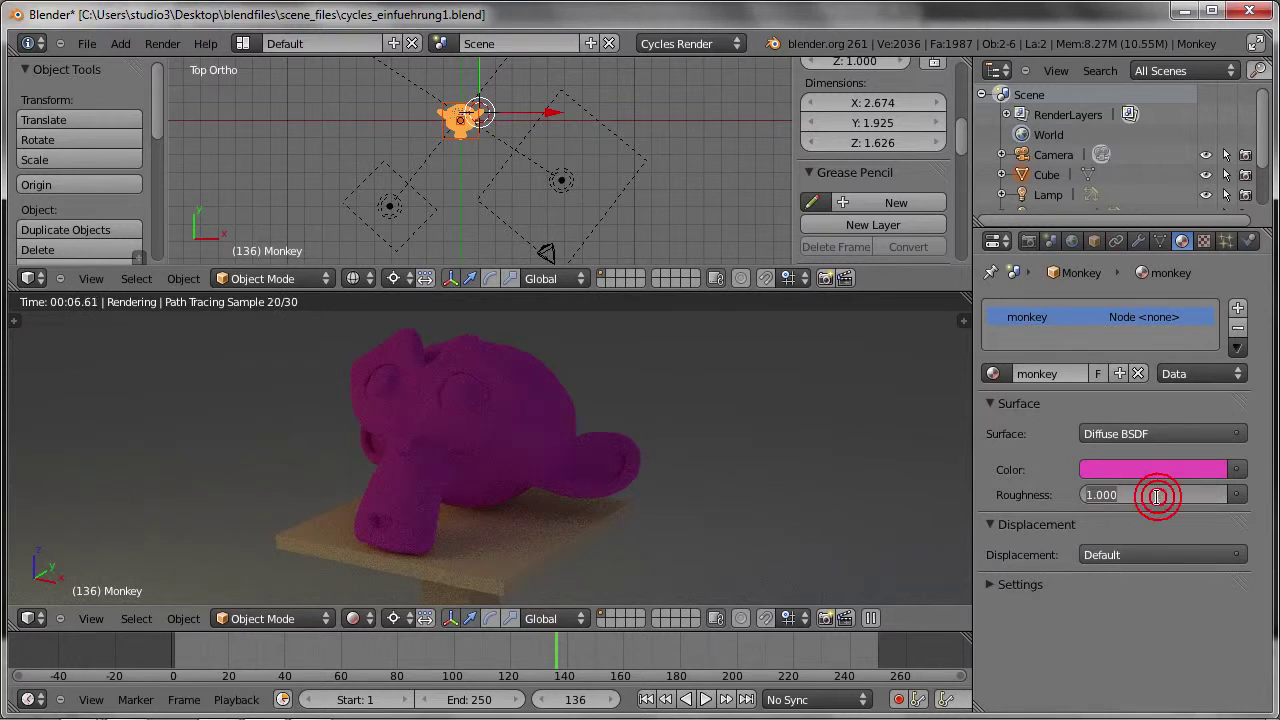
{"action": "type", "text": "0"}
{"action": "key", "text": "Return"}
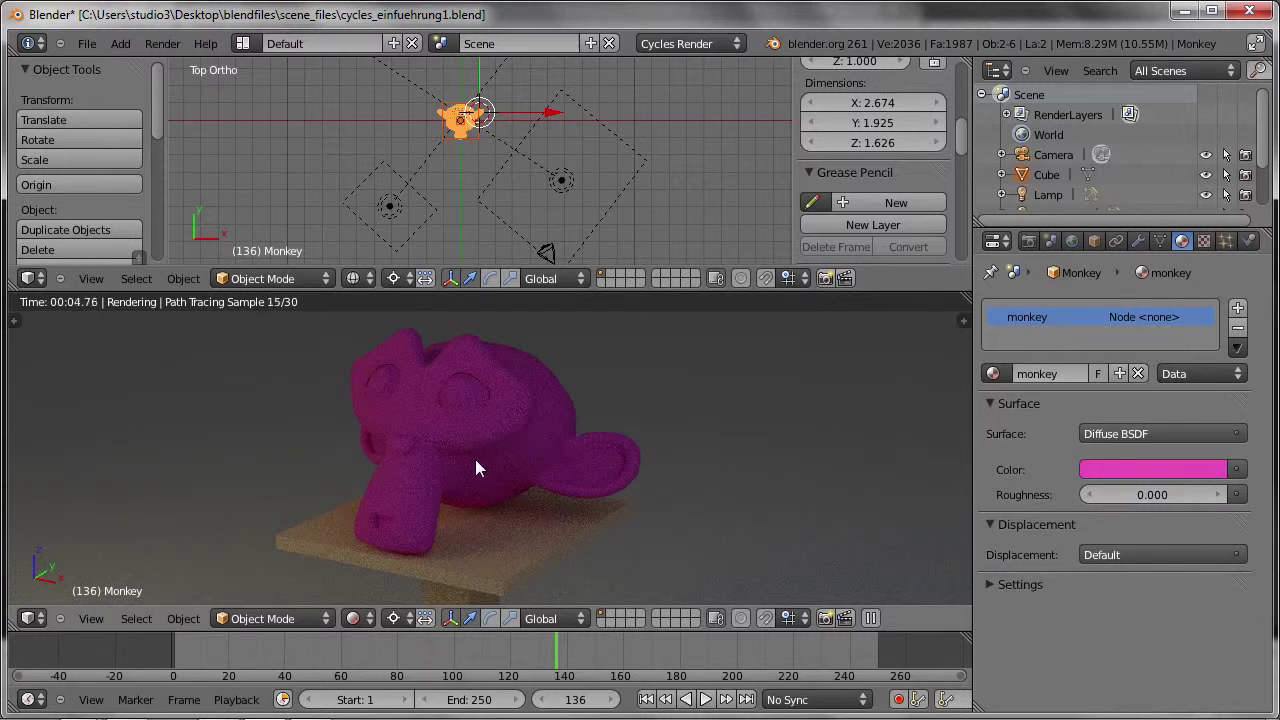
{"action": "left_click", "coordinate": [1125, 494]}
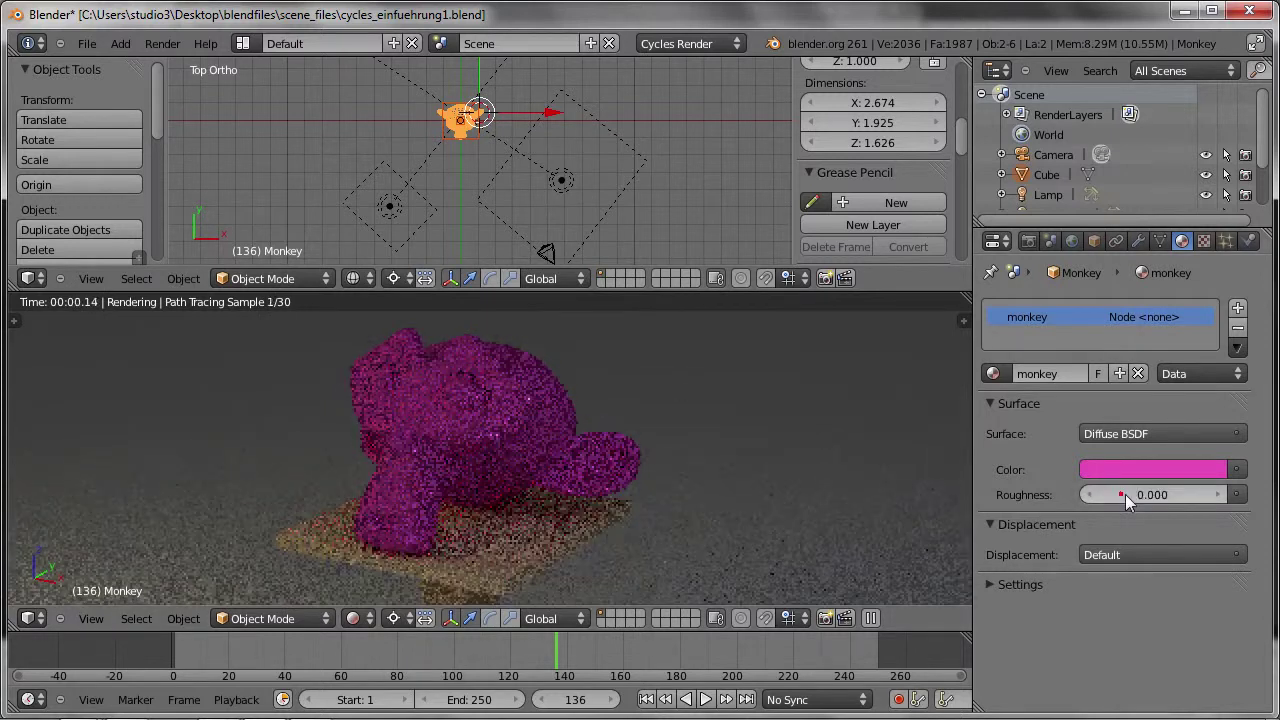
{"action": "left_click", "coordinate": [1162, 494]}
{"action": "type", "text": "1"}
{"action": "key", "text": "Return"}
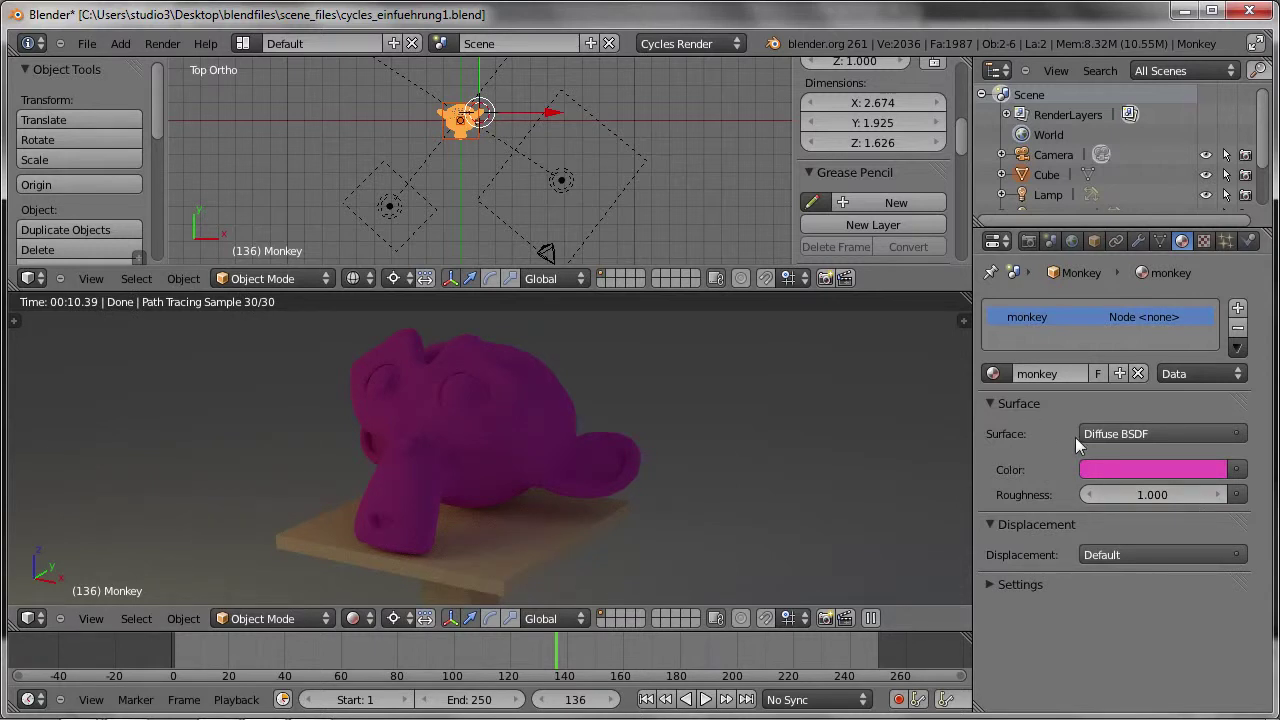
Switch the monkey's surface to Glossy BSDF with roughness 0
{"action": "left_click", "coordinate": [1167, 431]}
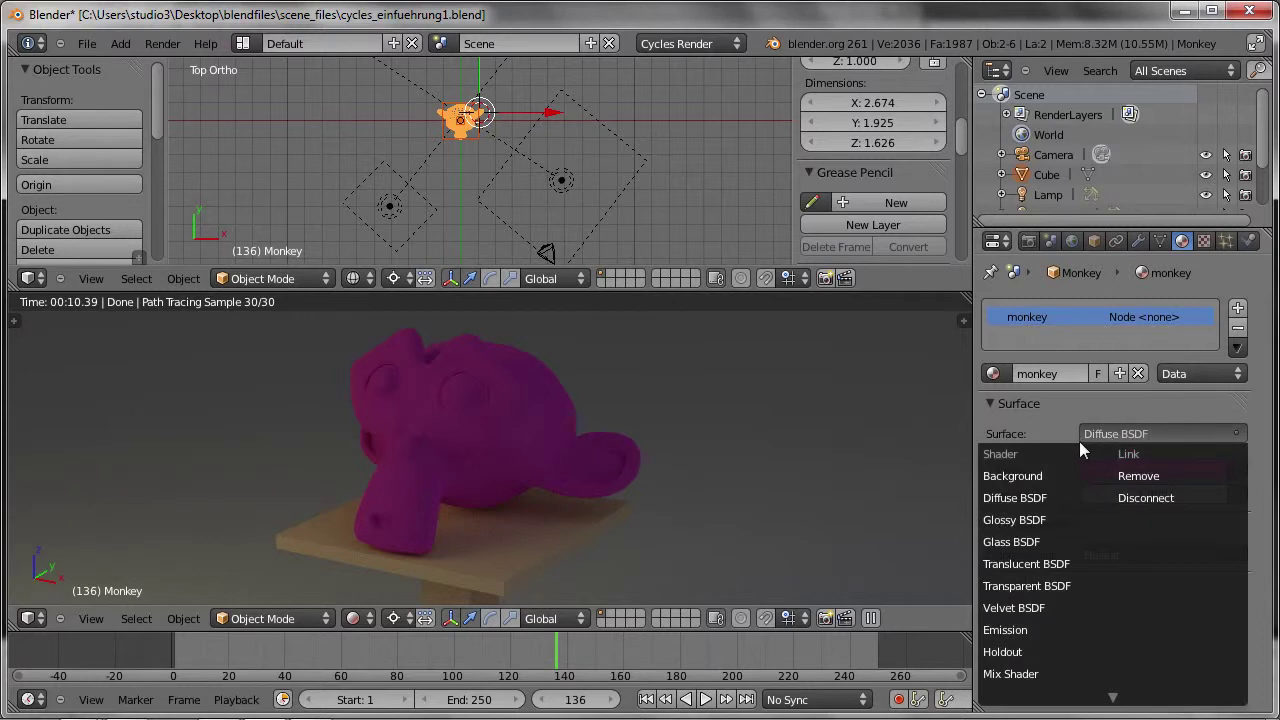
{"action": "left_click", "coordinate": [998, 522]}
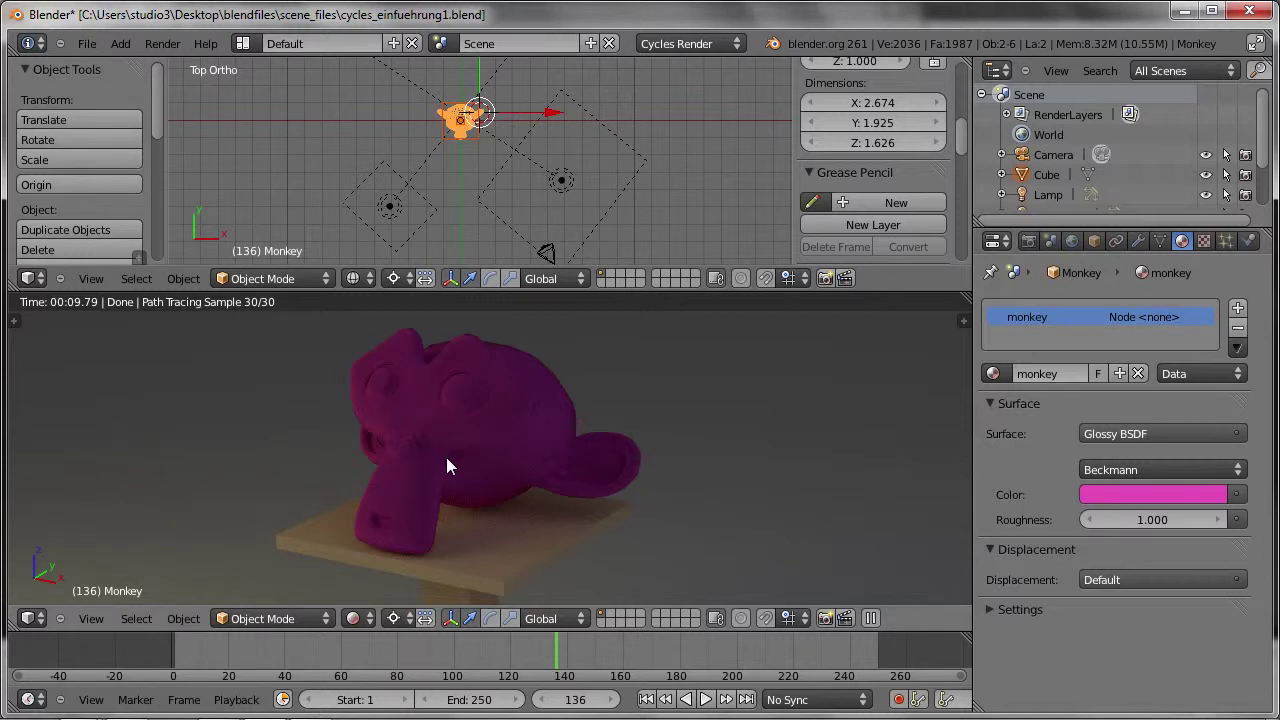
{"action": "middle_click_drag", "start_coordinate": [446, 457], "coordinate": [565, 467]}
{"action": "left_click", "coordinate": [1164, 520]}
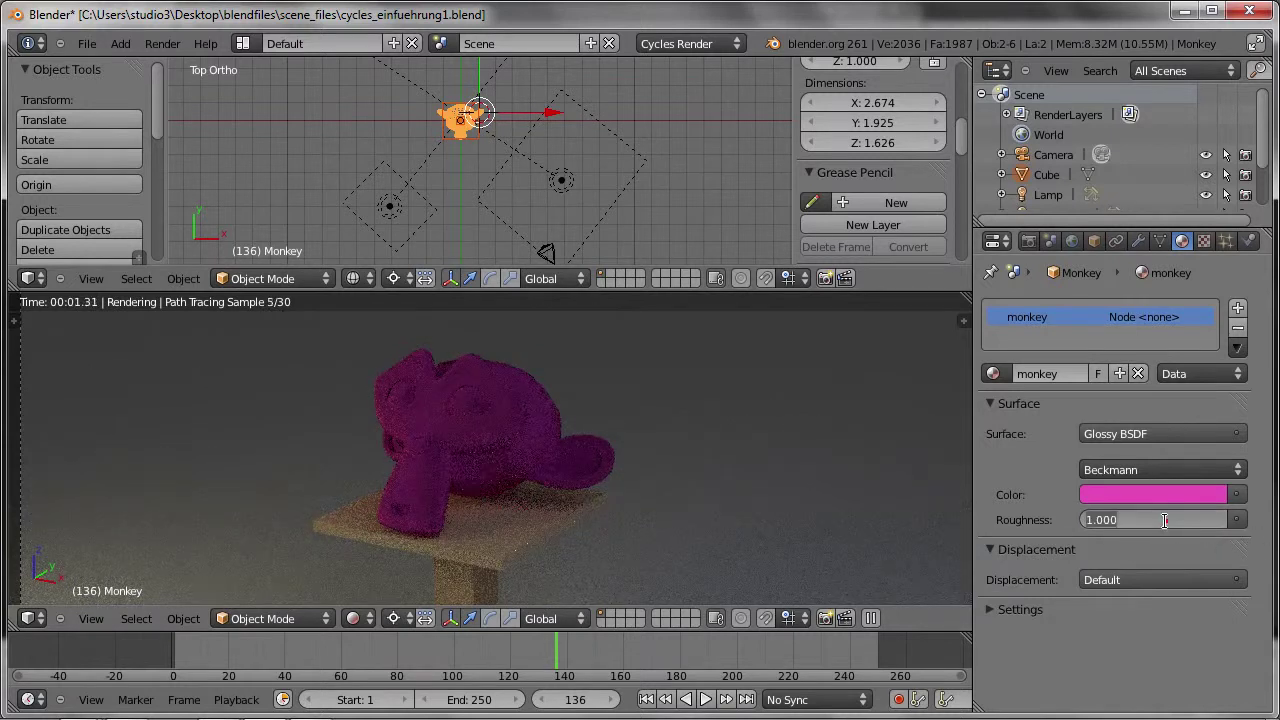
{"action": "type", "text": "0"}
{"action": "key", "text": "Return"}
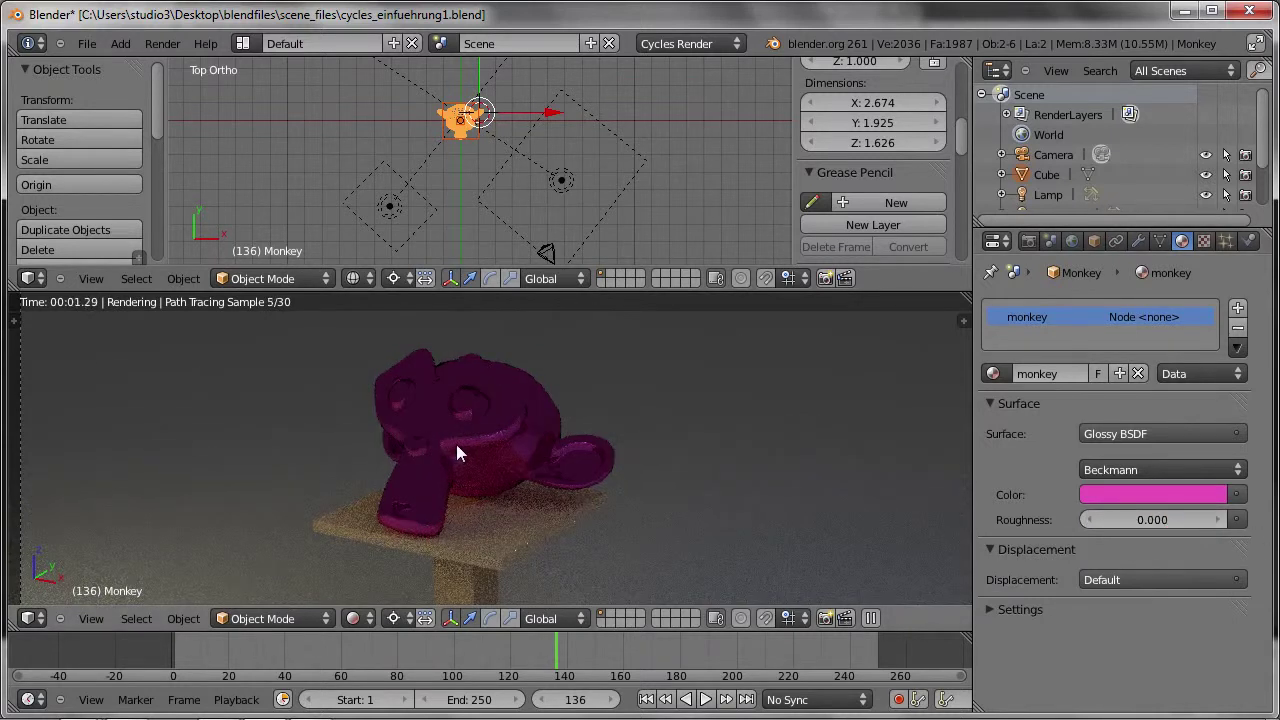
Raise the glossy roughness to about 0.158 and give the surface a pale pink colour
{"action": "scroll", "coordinate": [470, 434], "scroll_direction": "up", "scroll_amount": 1}
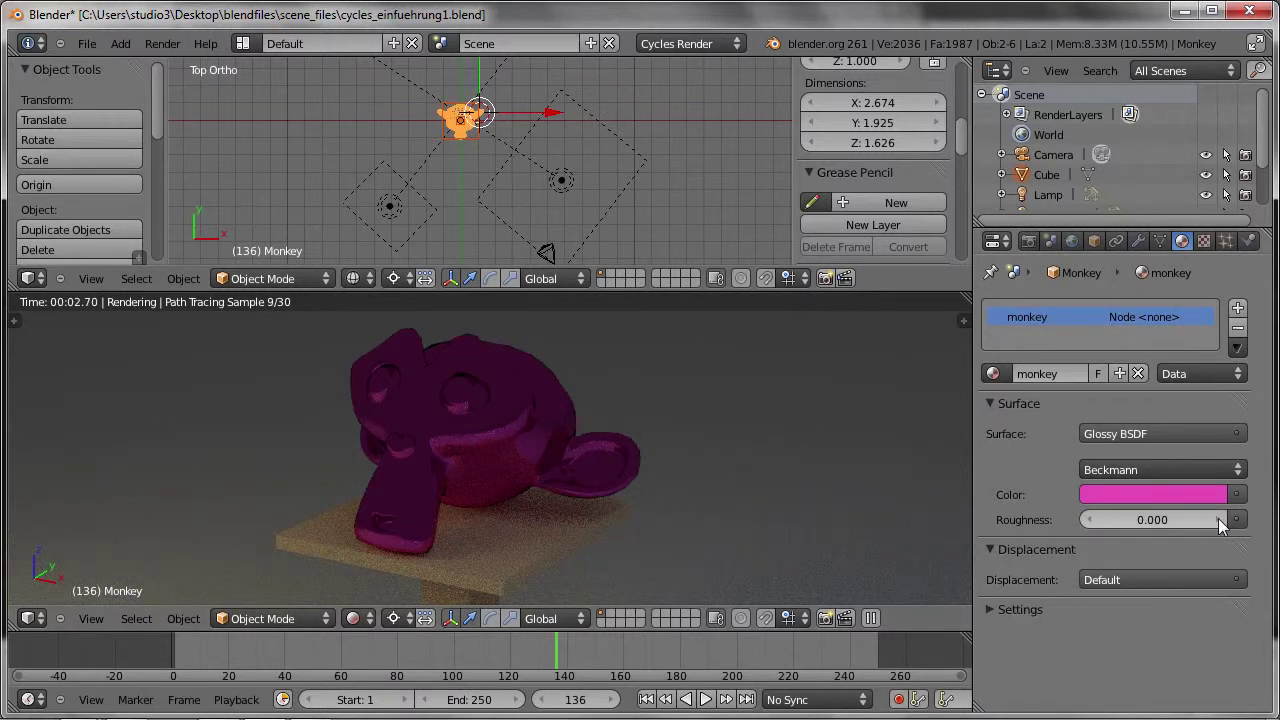
{"action": "left_click_drag", "start_coordinate": [1213, 517], "coordinate": [1224, 523]}
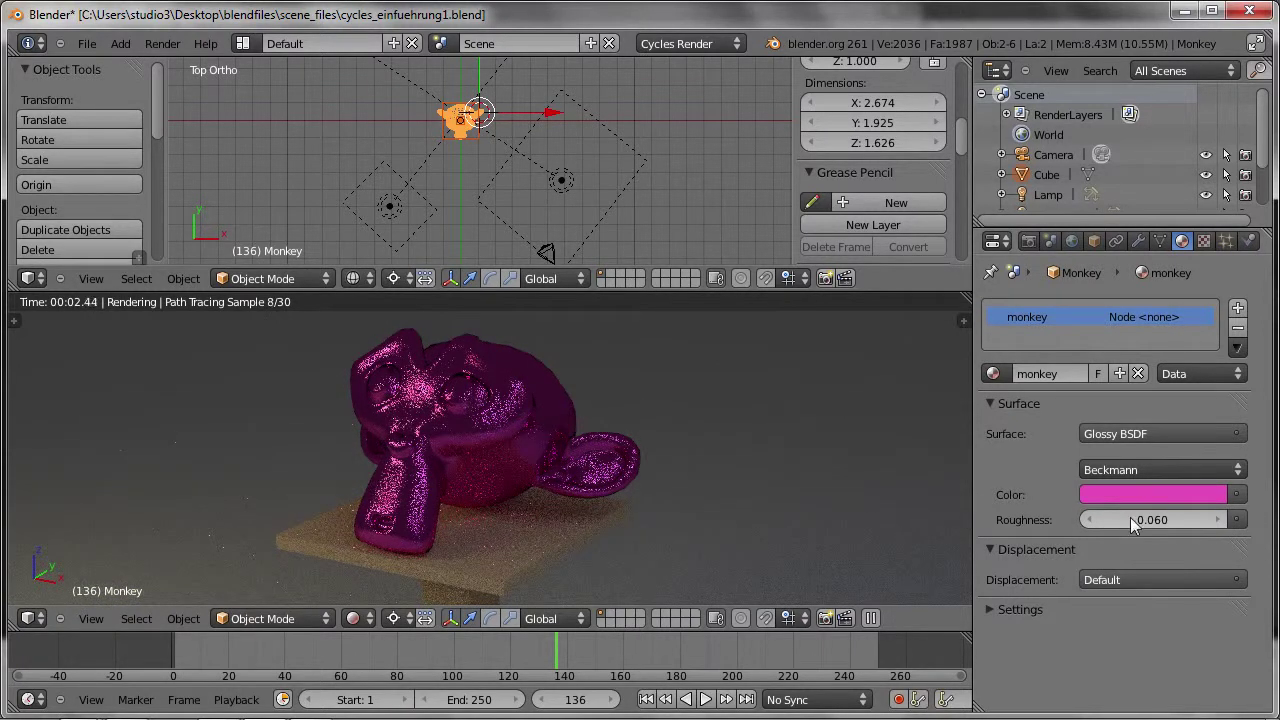
{"action": "left_click_drag", "start_coordinate": [1115, 520], "coordinate": [1161, 522]}
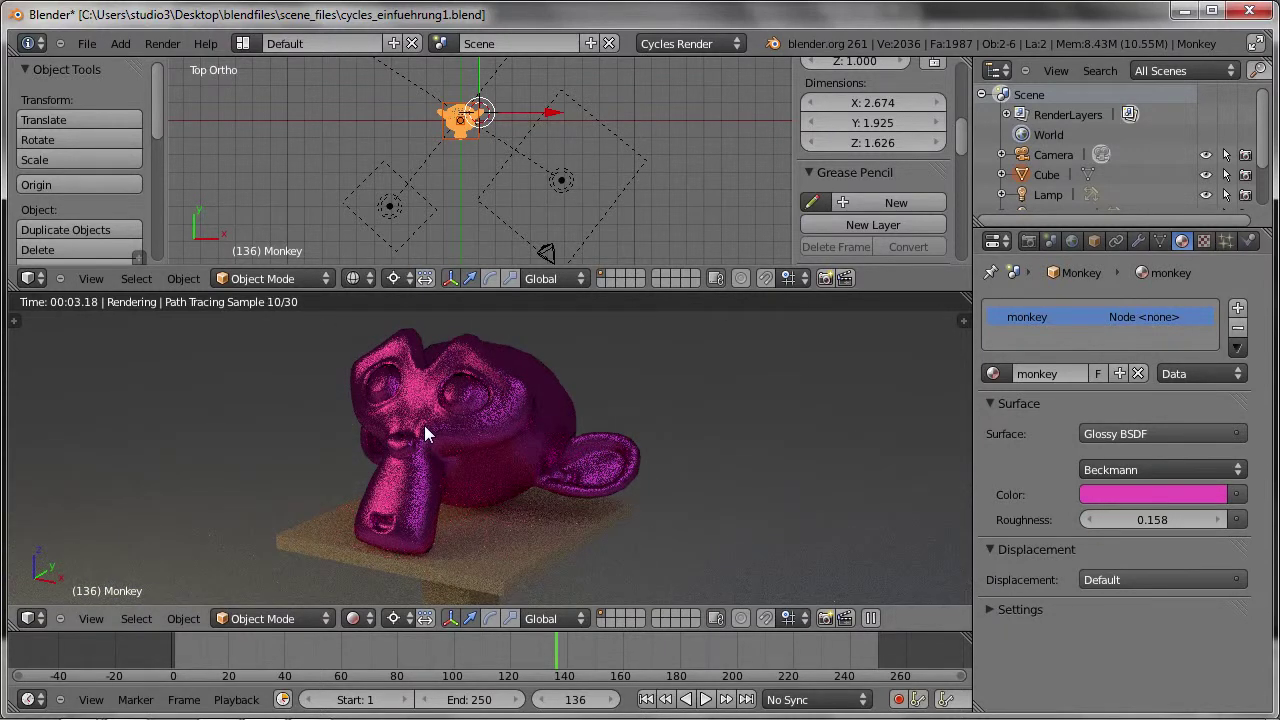
{"action": "left_click", "coordinate": [1136, 495]}
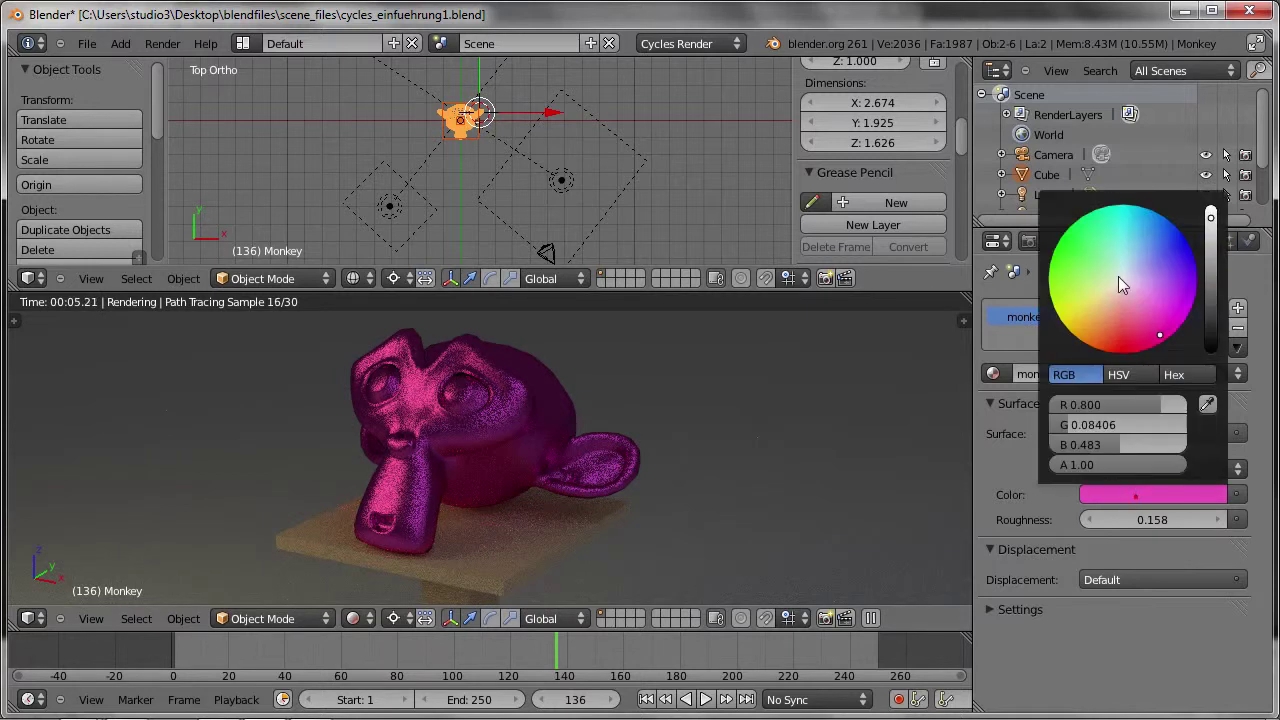
{"action": "left_click", "coordinate": [1127, 314]}
{"action": "left_click", "coordinate": [1131, 285]}
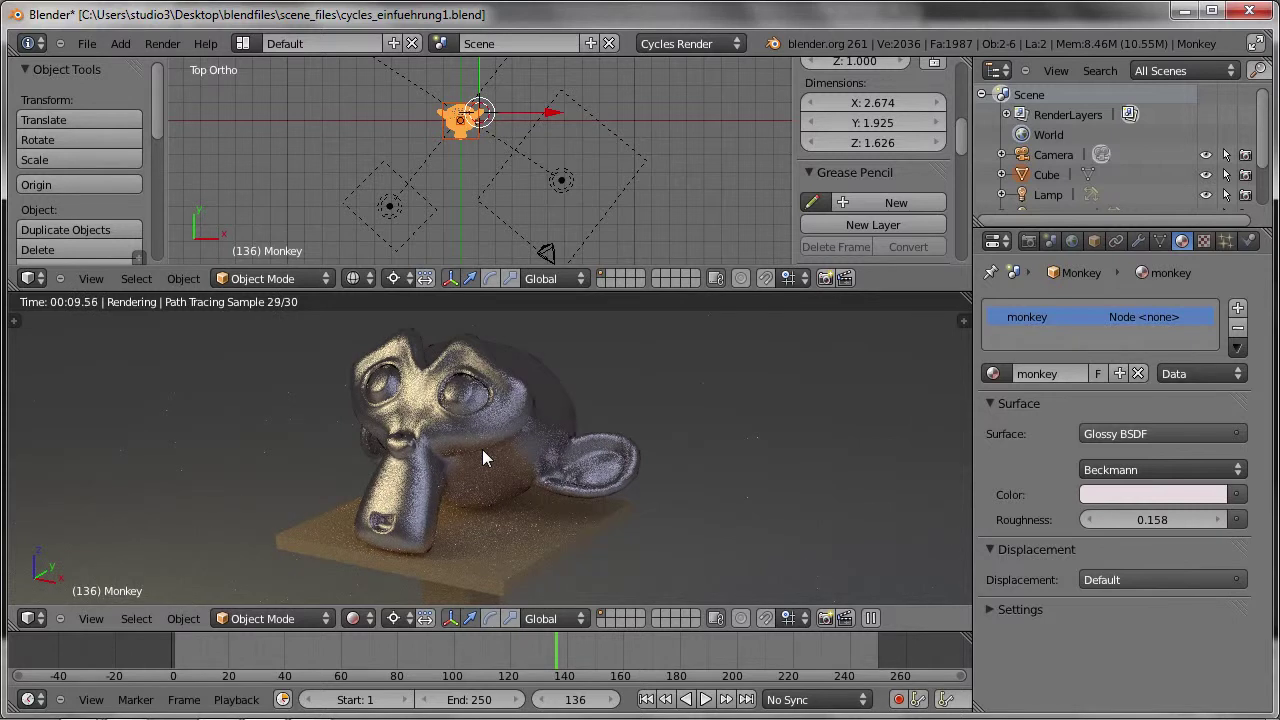
{"action": "left_click", "coordinate": [1118, 441]}
Switch the monkey to Glass BSDF, try roughness 0.316, then reset it to 0
{"action": "left_click", "coordinate": [1011, 540]}
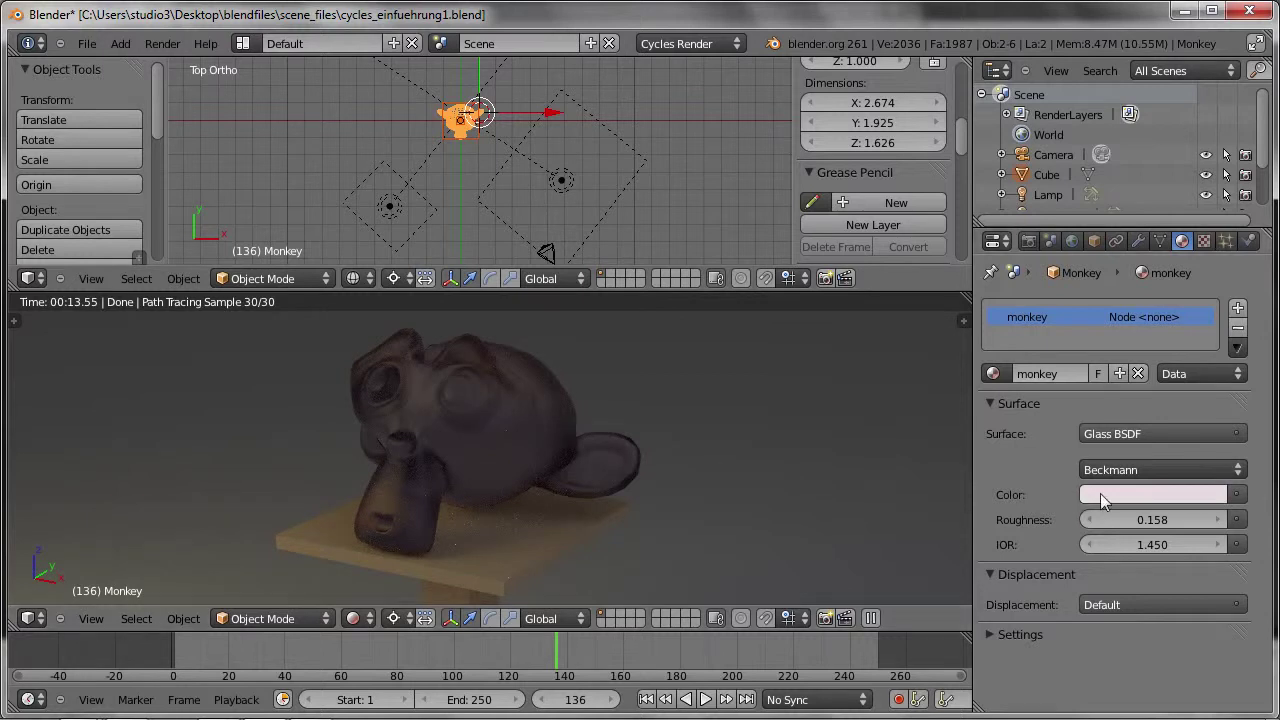
{"action": "left_click", "coordinate": [1150, 520]}
{"action": "type", "text": "0"}
{"action": "key", "text": "Return"}
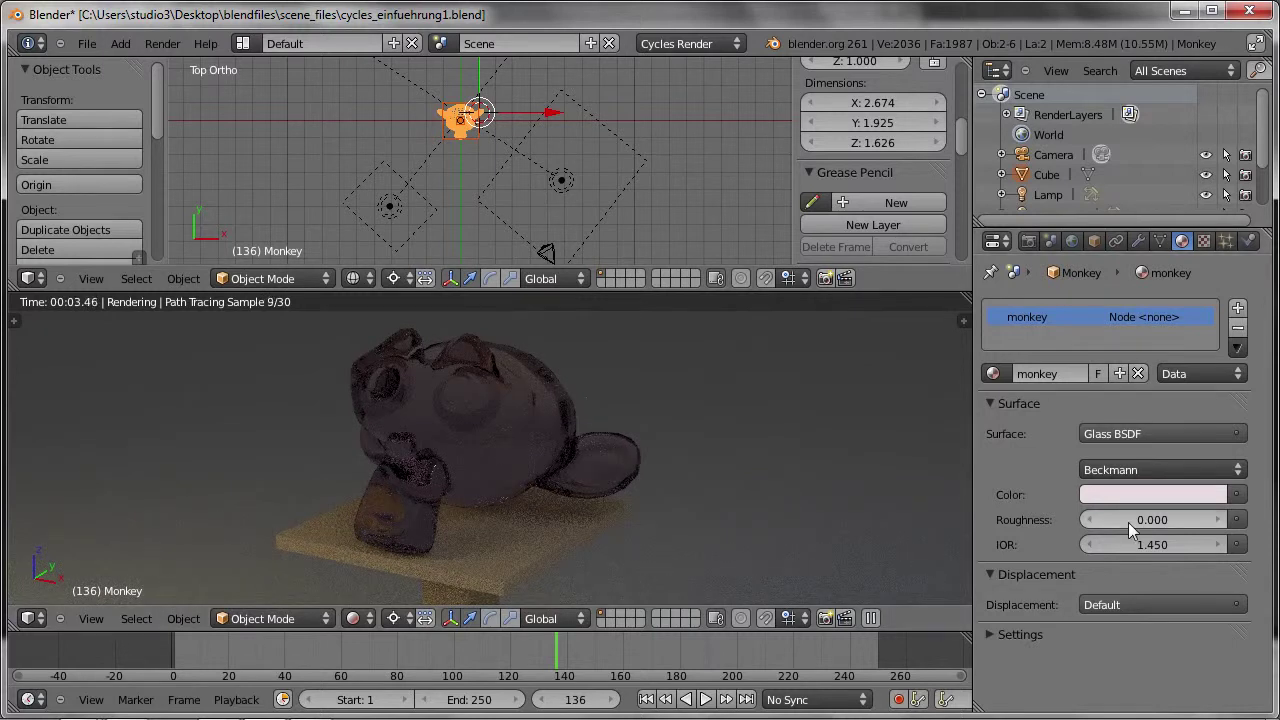
{"action": "left_click_drag", "start_coordinate": [1122, 520], "coordinate": [1160, 520]}
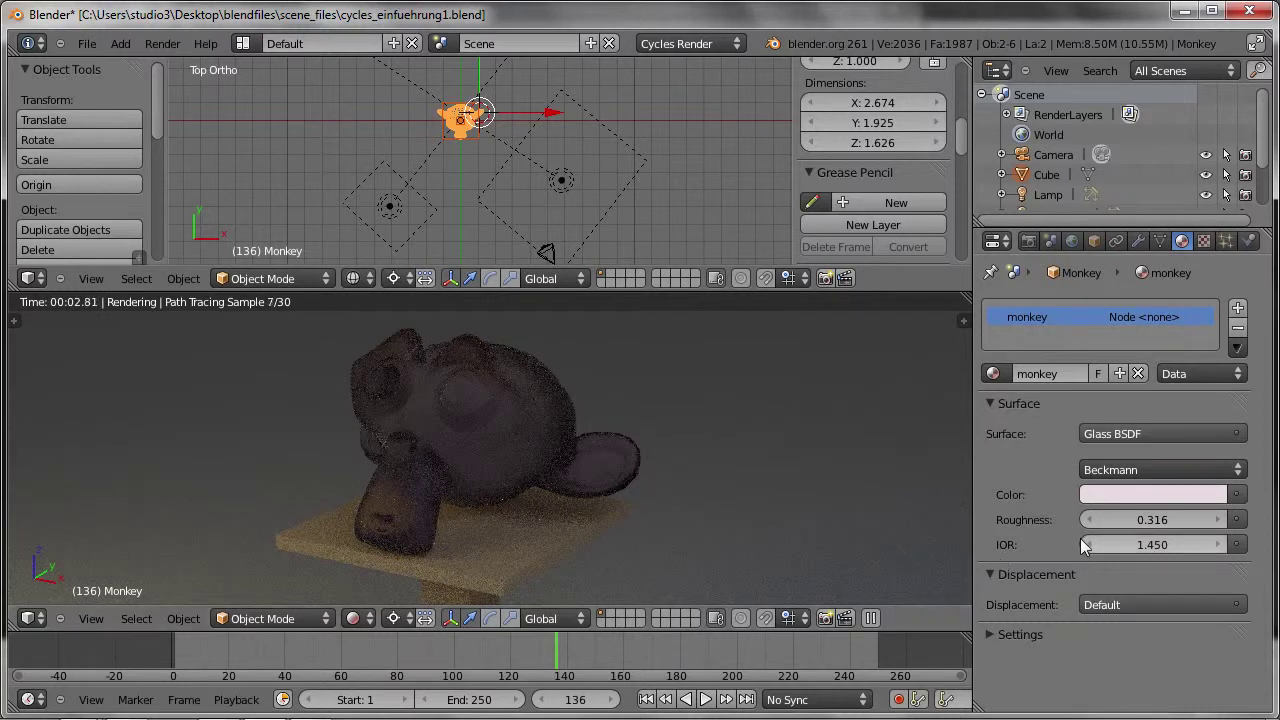
{"action": "left_click", "coordinate": [1150, 519]}
{"action": "type", "text": "0"}
{"action": "key", "text": "Return"}
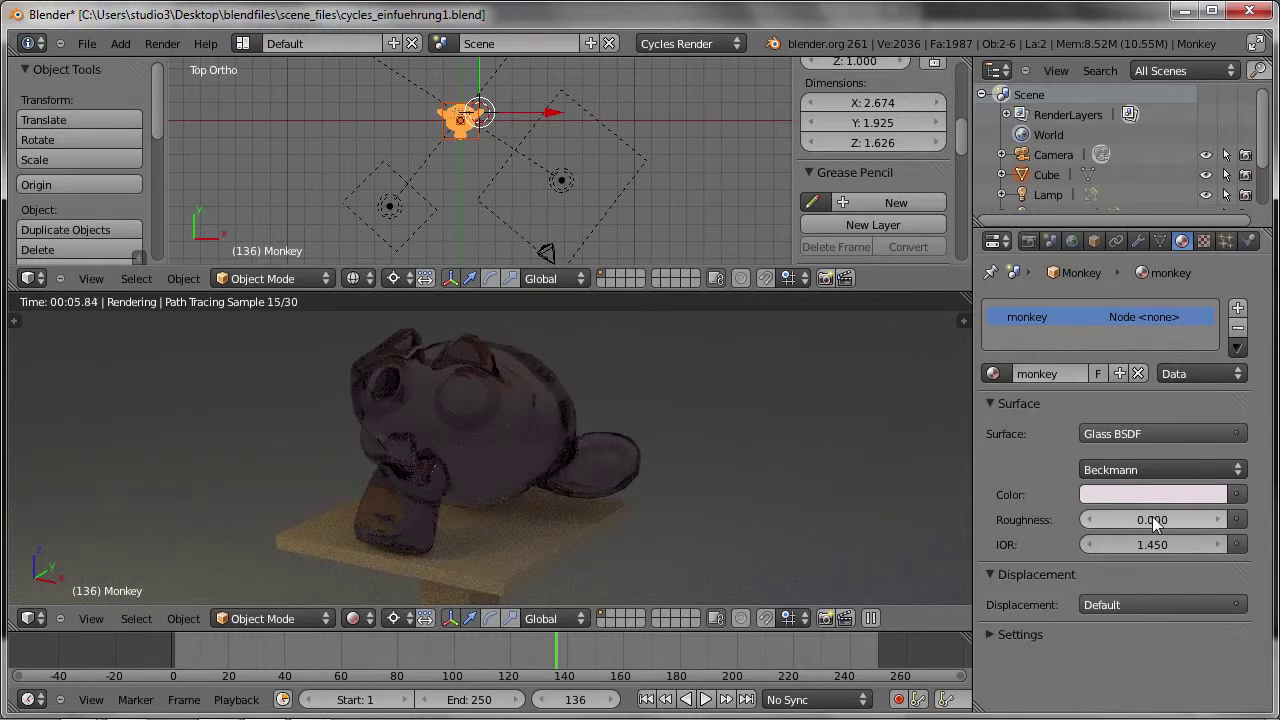
Try glass IOR values of 1.000 and then 1.330
{"action": "left_click", "coordinate": [1147, 543]}
{"action": "type", "text": "1"}
{"action": "key", "text": "Return"}
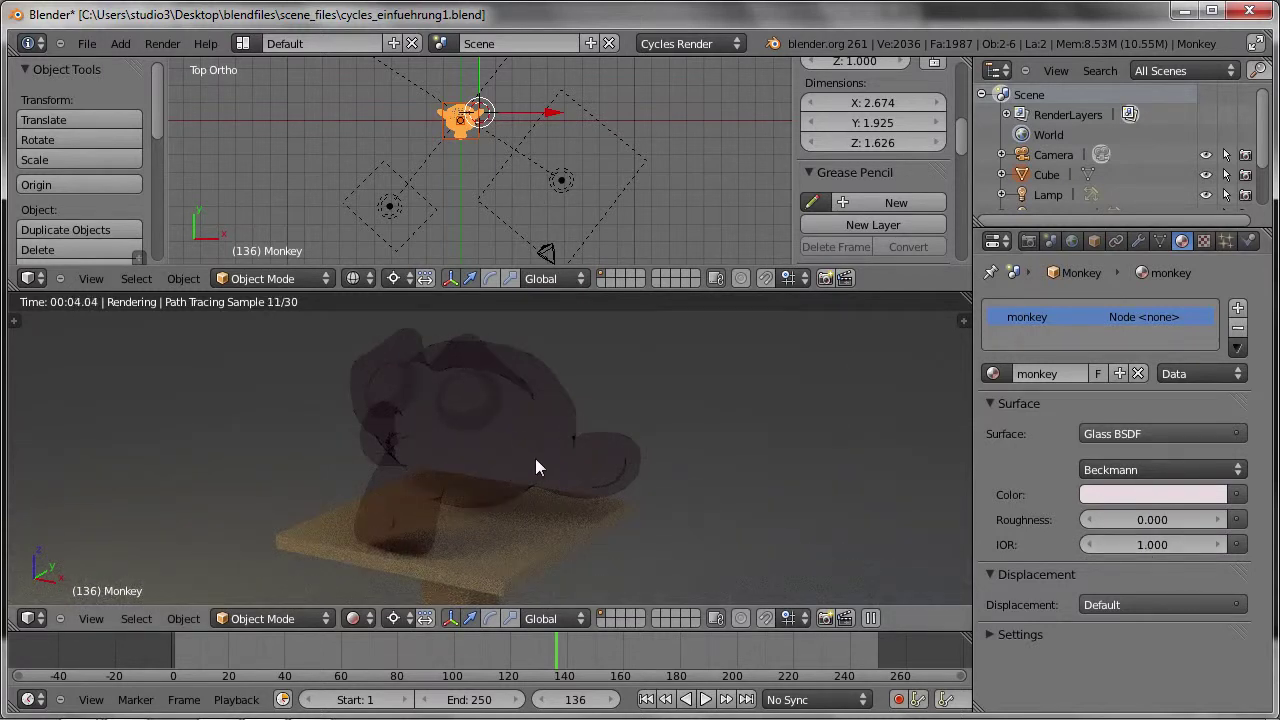
{"action": "left_click", "coordinate": [1140, 539]}
{"action": "type", "text": "1."}
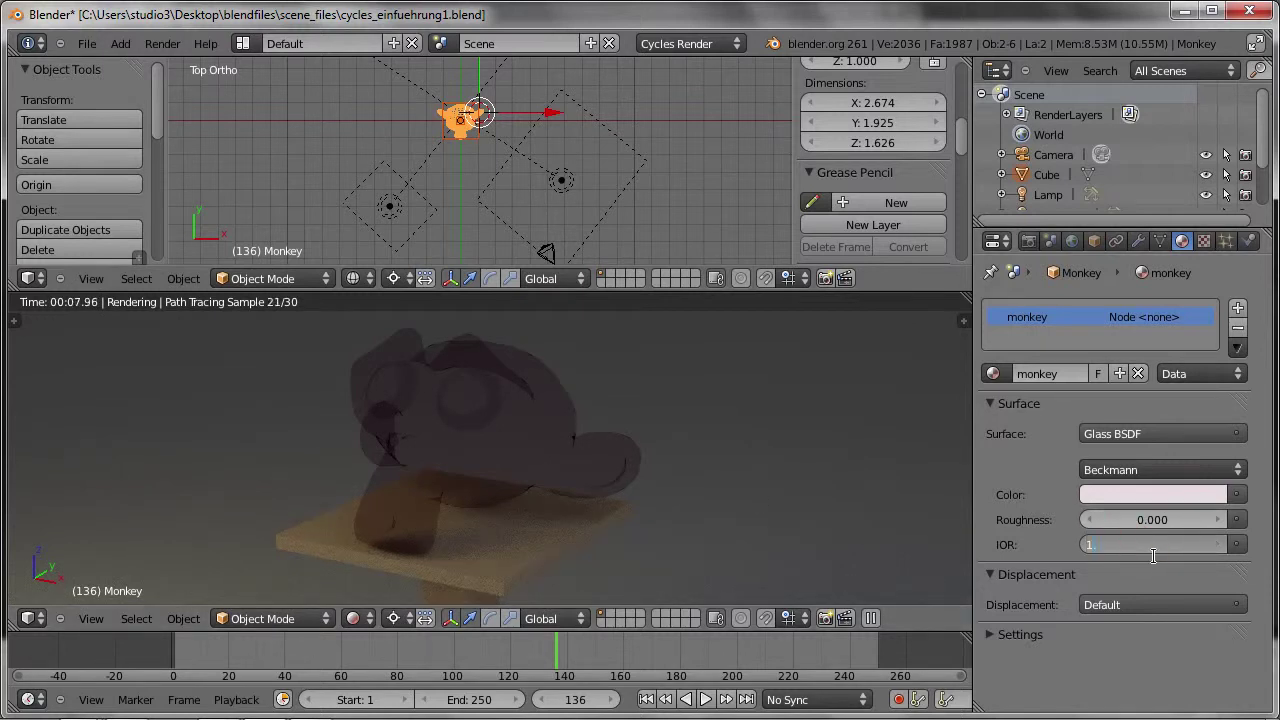
{"action": "type", "text": "3"}
{"action": "key", "text": "Return"}
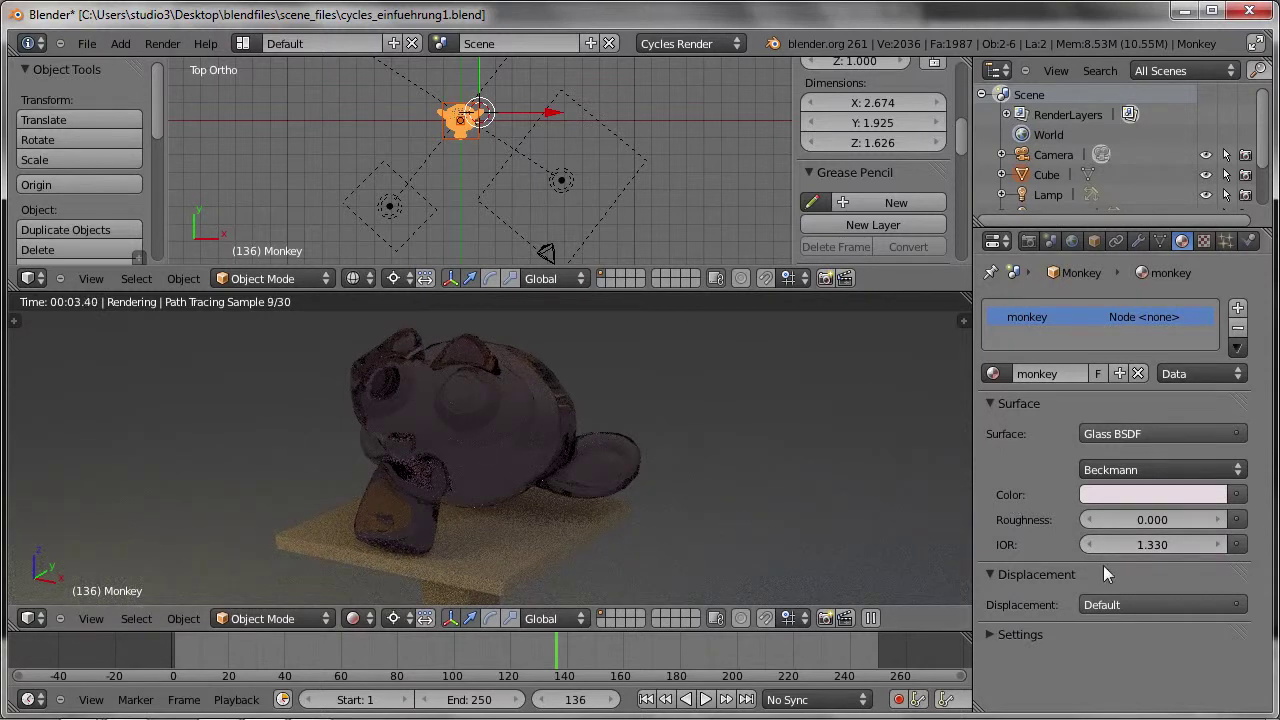
Fix the mistyped IOR of 16.000 via 1.600 and settle on 1.530
{"action": "left_click", "coordinate": [1160, 545]}
{"action": "type", "text": "1."}
{"action": "key", "text": "Return"}
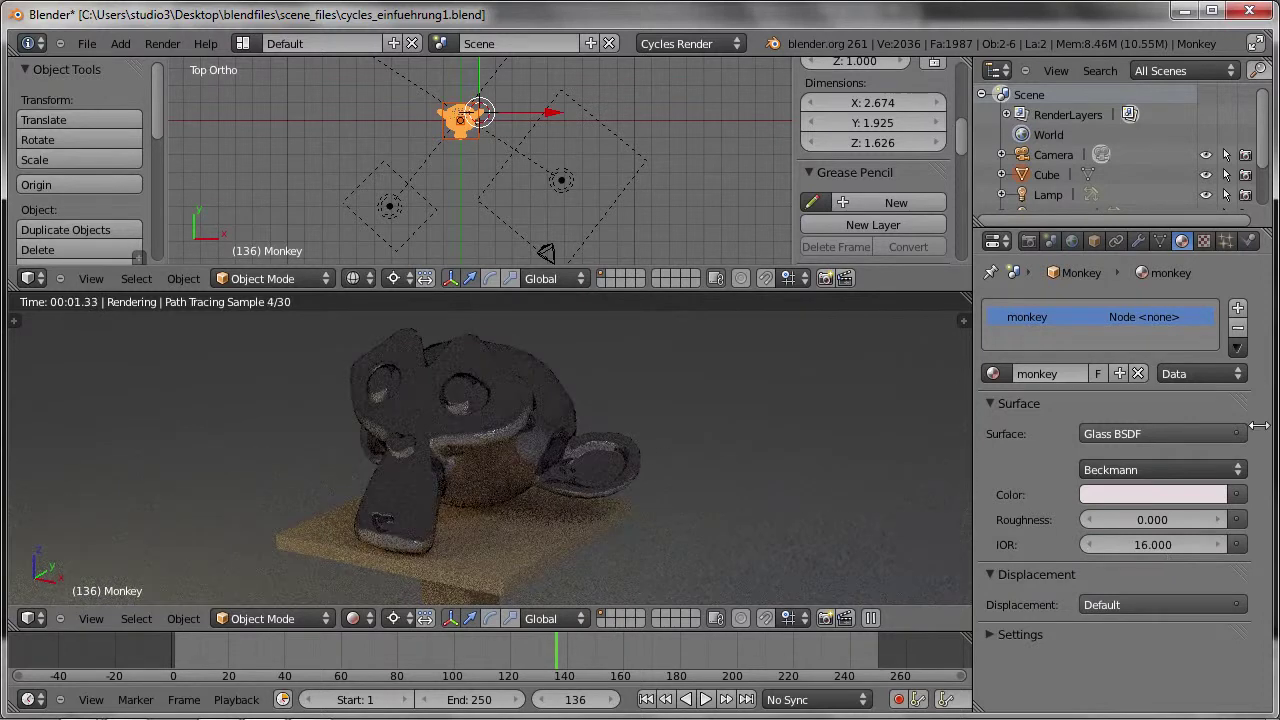
{"action": "left_click", "coordinate": [1150, 547]}
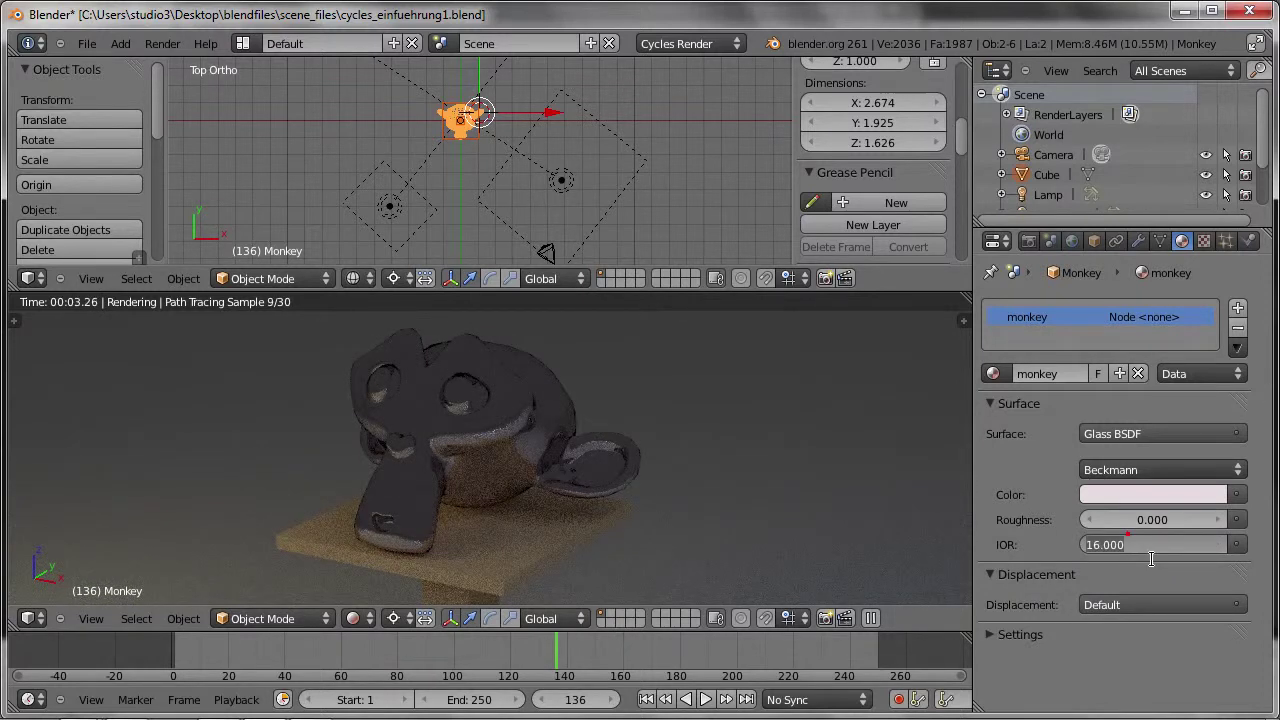
{"action": "type", "text": "1.6"}
{"action": "key", "text": "Return"}
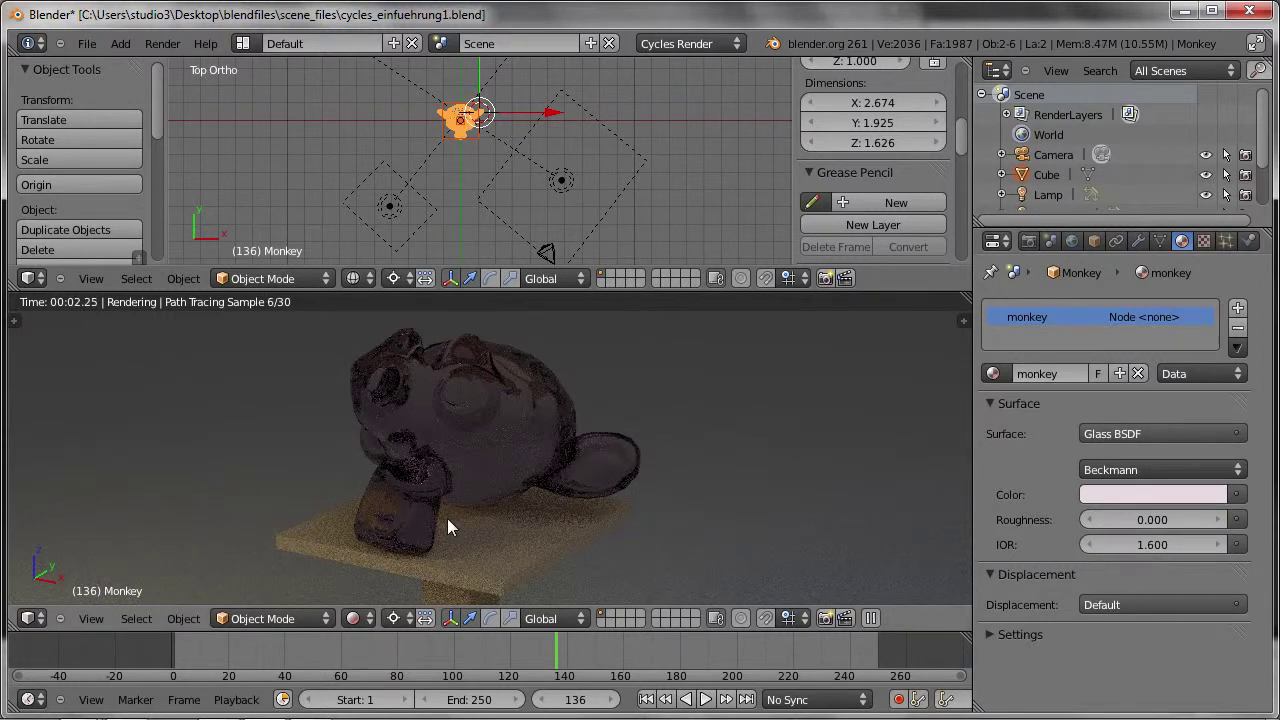
{"action": "left_click", "coordinate": [1149, 547]}
{"action": "type", "text": "1.53"}
{"action": "key", "text": "Return"}
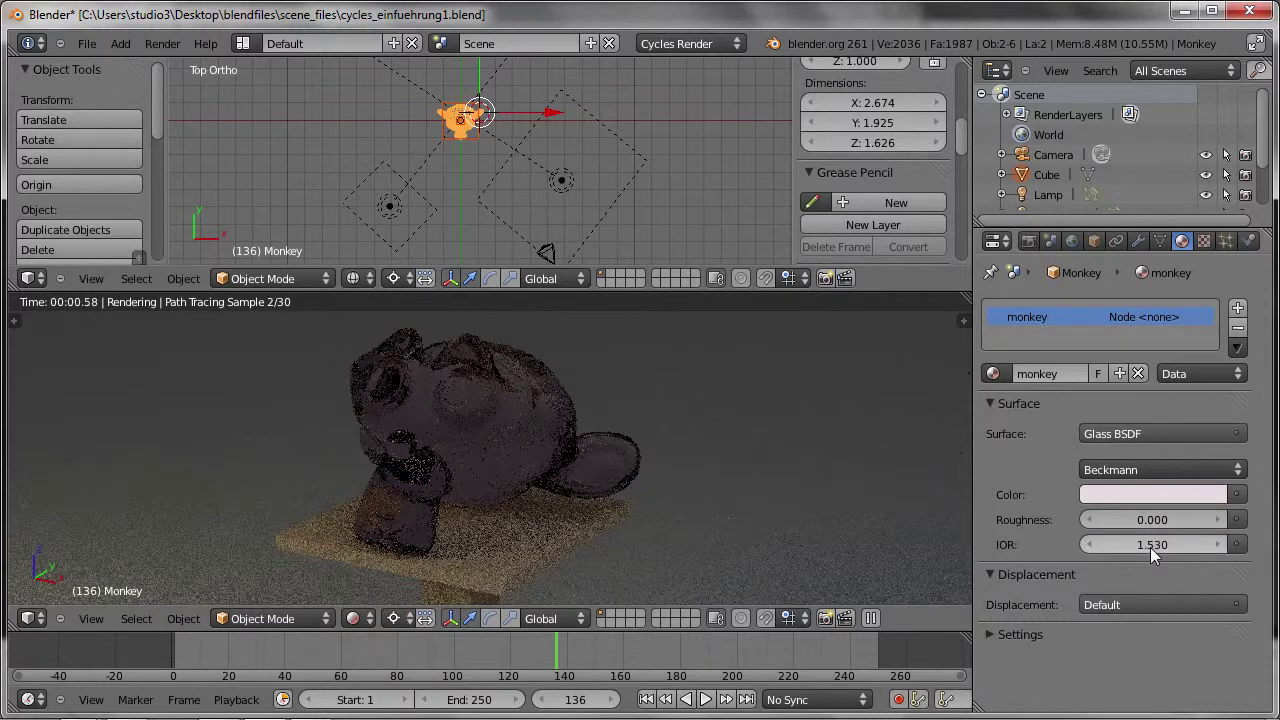
Tint the glass colour toward green and try Sharp and GGX distributions, ending on Beckmann
{"action": "left_click", "coordinate": [1140, 490]}
{"action": "mouse_move", "coordinate": [1120, 286]}
{"action": "left_mouse_down"}
{"action": "mouse_move", "coordinate": [1088, 227]}
{"action": "mouse_move", "coordinate": [1075, 293]}
{"action": "mouse_move", "coordinate": [1095, 330]}
{"action": "mouse_move", "coordinate": [1145, 315]}
{"action": "mouse_move", "coordinate": [1130, 318]}
{"action": "mouse_move", "coordinate": [1131, 273]}
{"action": "mouse_move", "coordinate": [1120, 277]}
{"action": "left_mouse_up"}
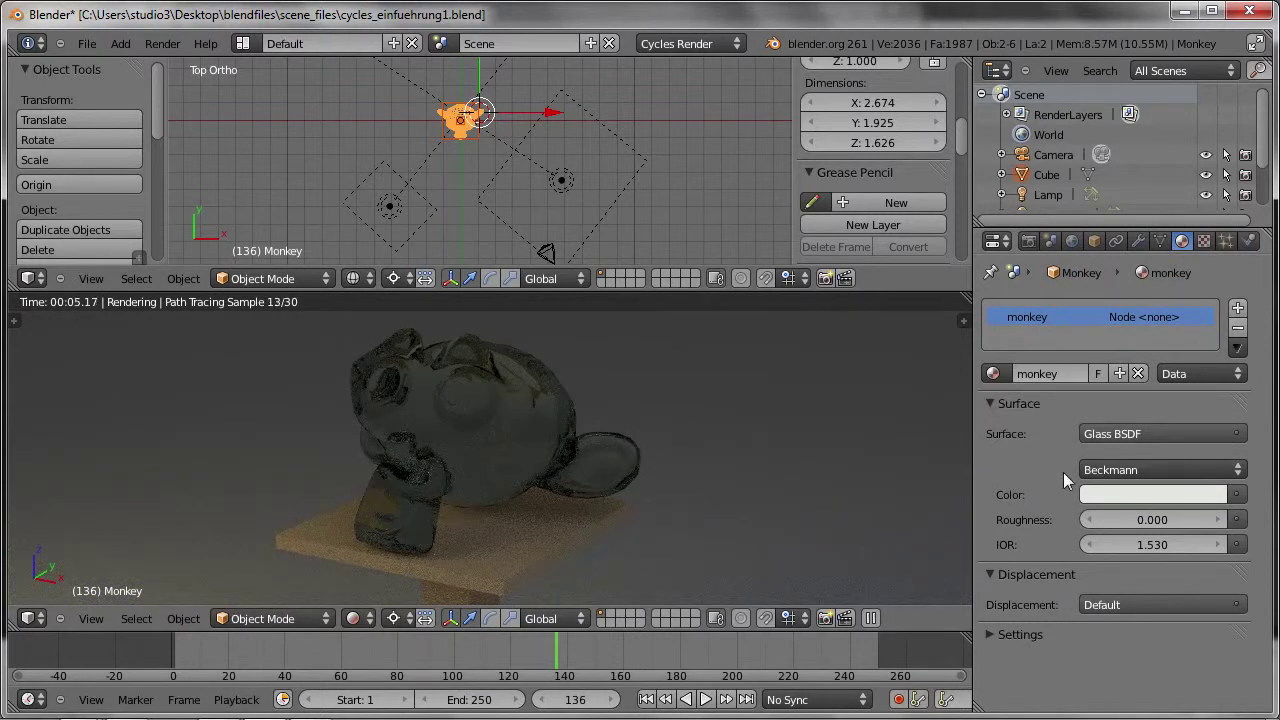
{"action": "left_click", "coordinate": [1095, 470]}
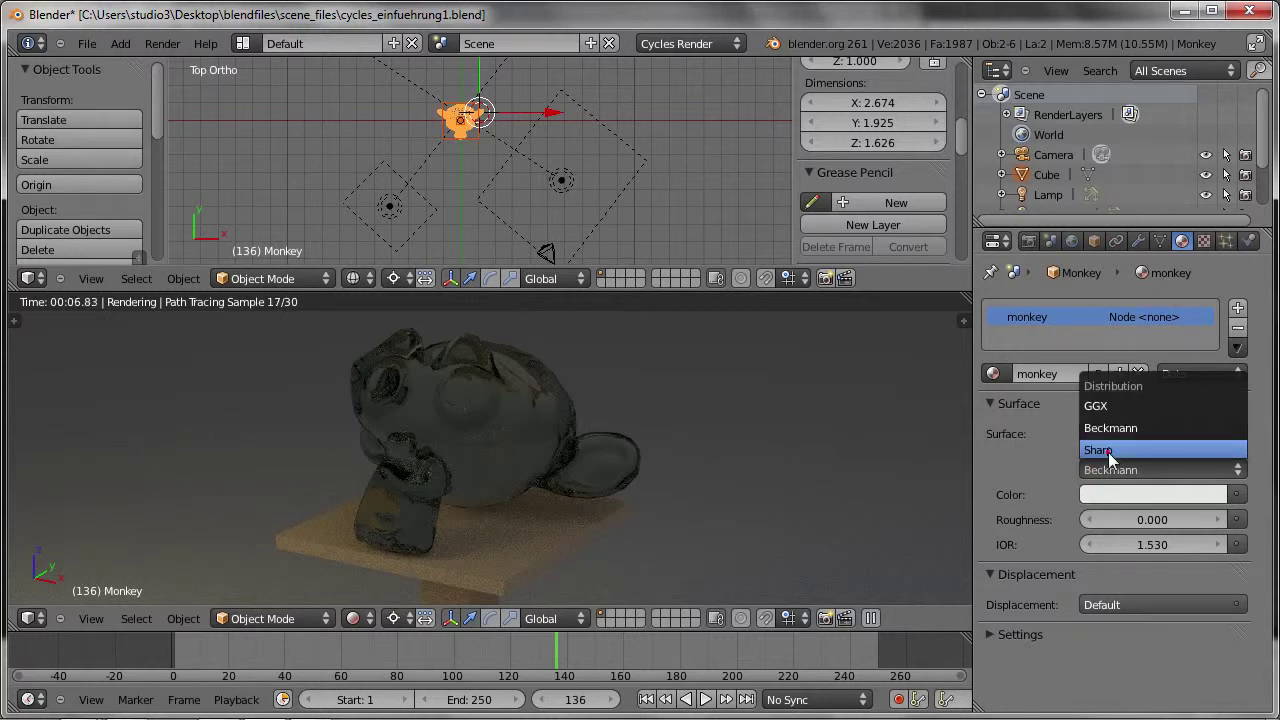
{"action": "left_click", "coordinate": [1108, 450]}
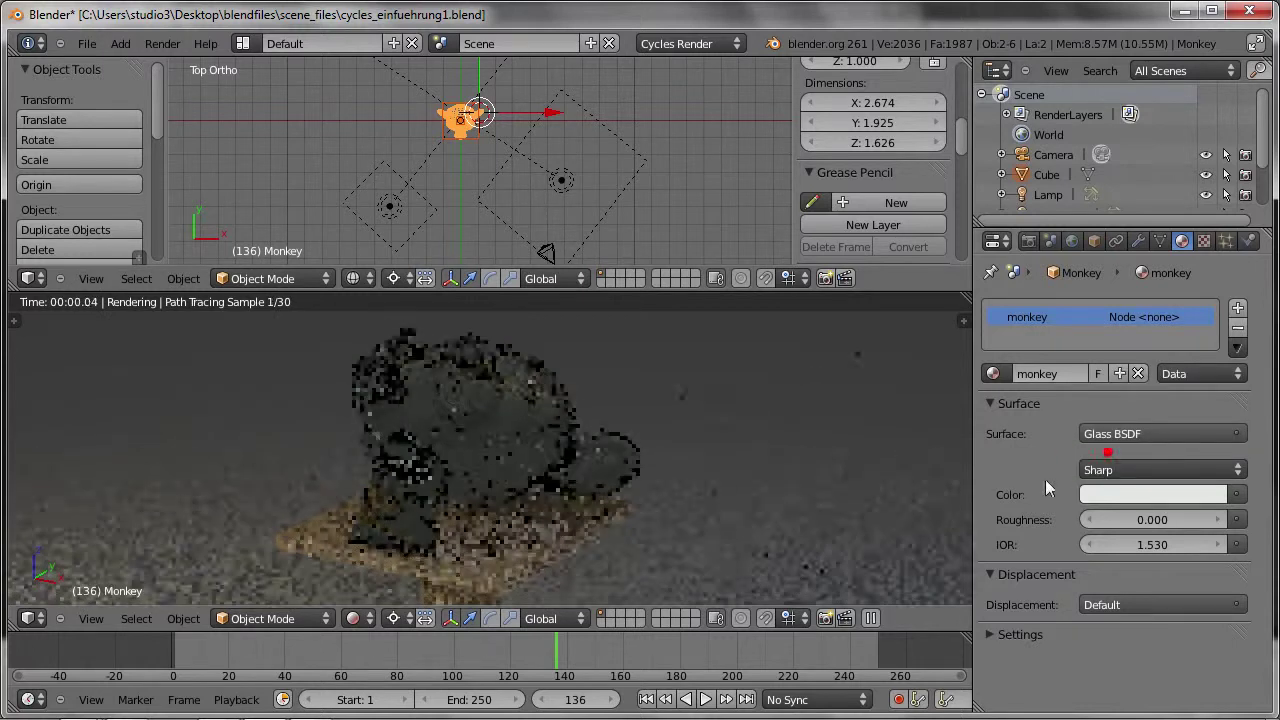
{"action": "left_click", "coordinate": [1123, 470]}
{"action": "left_click", "coordinate": [1111, 407]}
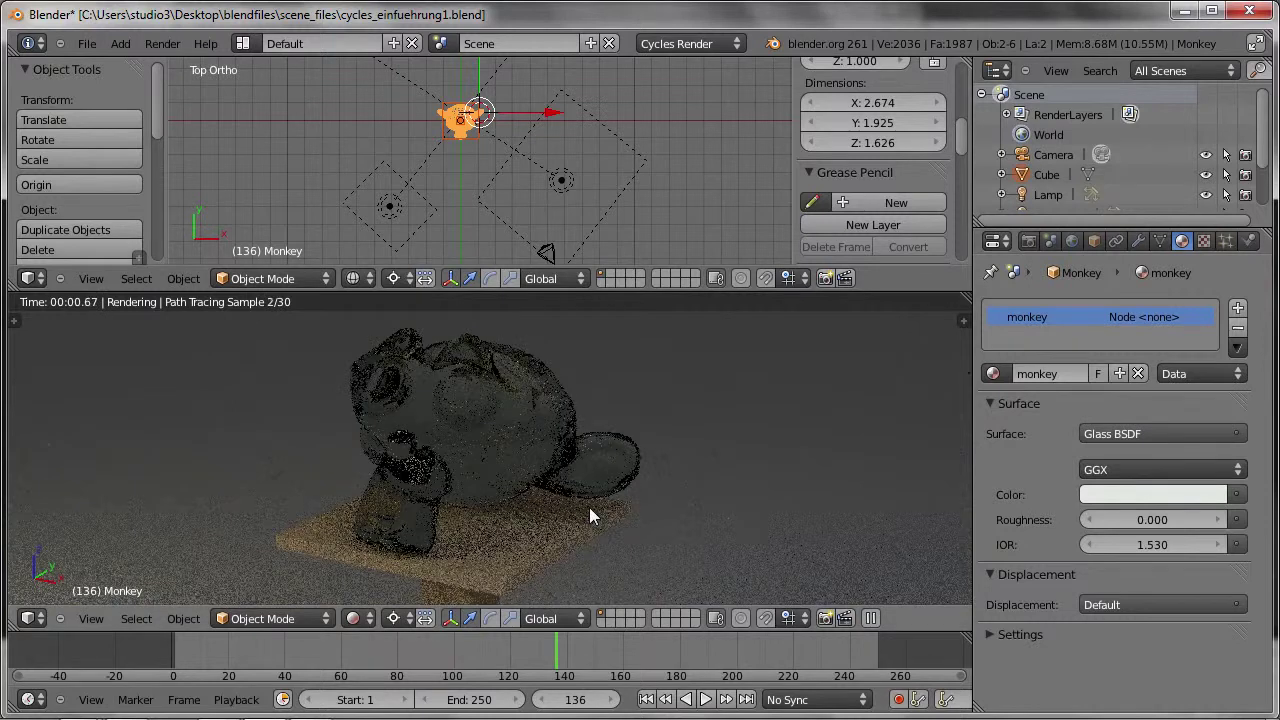
{"action": "left_click", "coordinate": [1120, 467]}
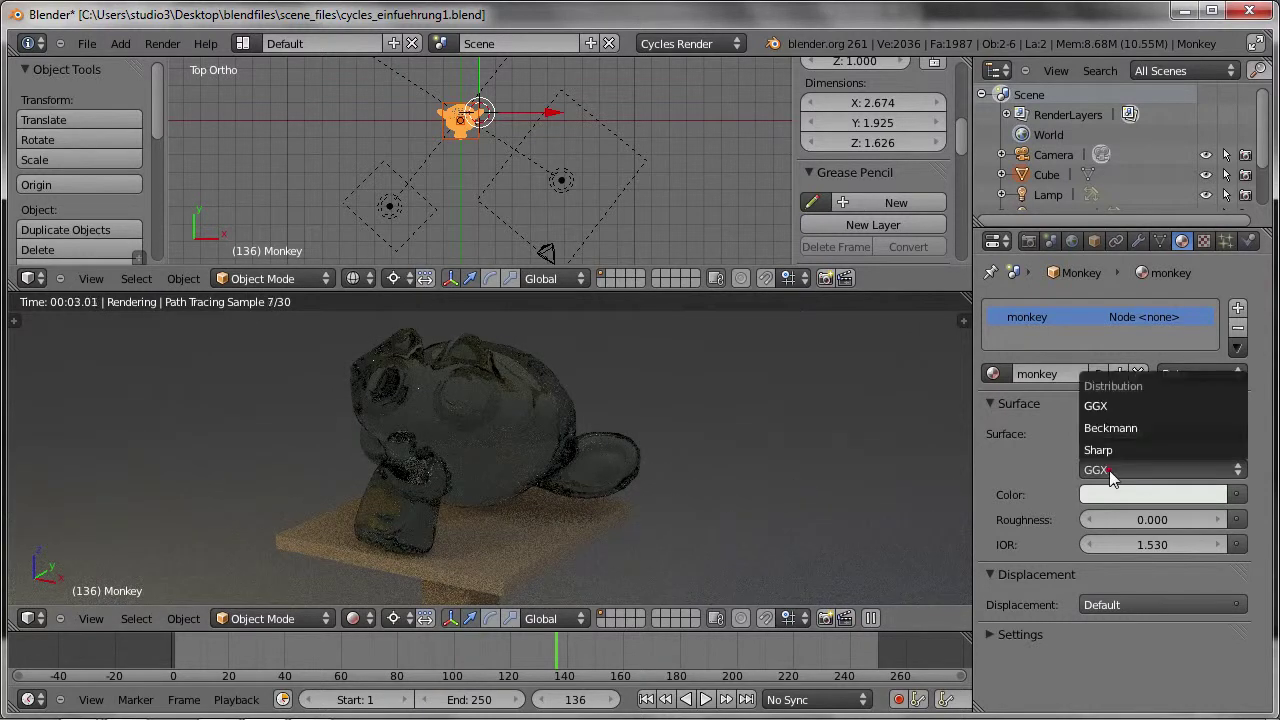
{"action": "left_click", "coordinate": [1110, 427]}
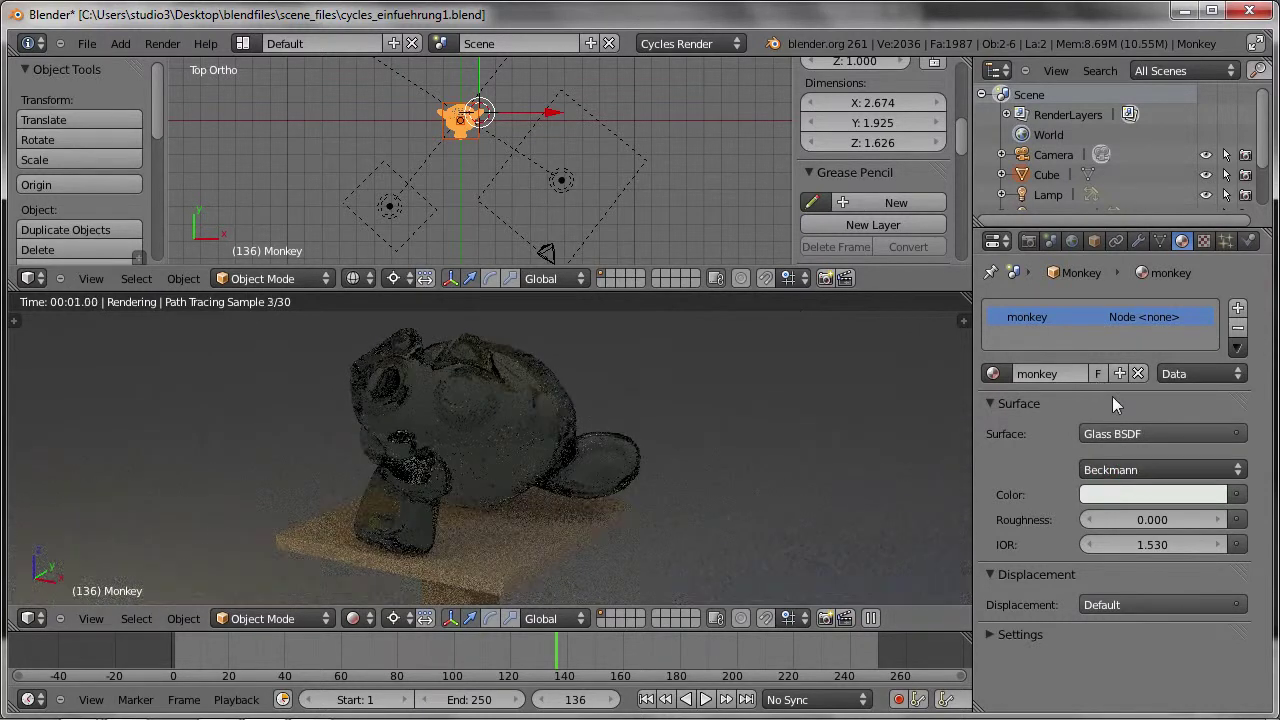
{"action": "left_click", "coordinate": [1102, 432]}
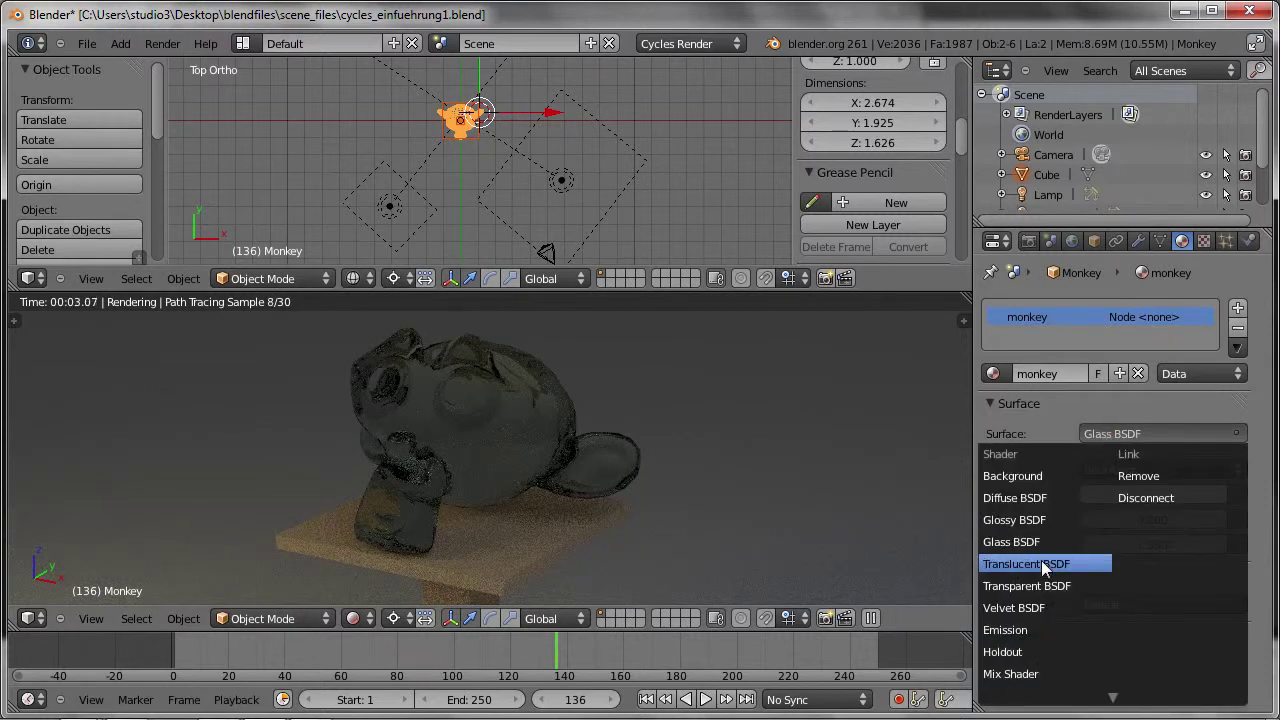
Switch the monkey's surface shader to Translucent BSDF
{"action": "left_click", "coordinate": [1041, 563]}
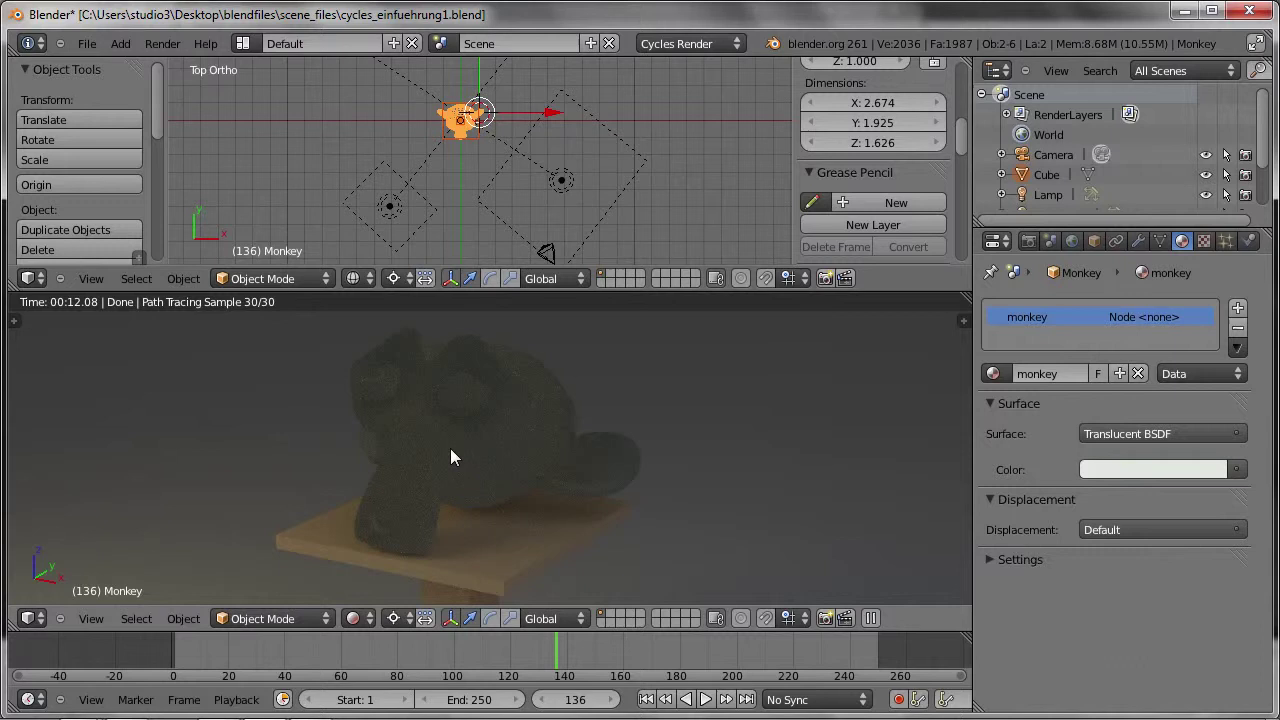
Select the lamp, orbit the top view to an angled User Ortho view, then select the monkey
{"action": "right_click", "coordinate": [389, 201]}
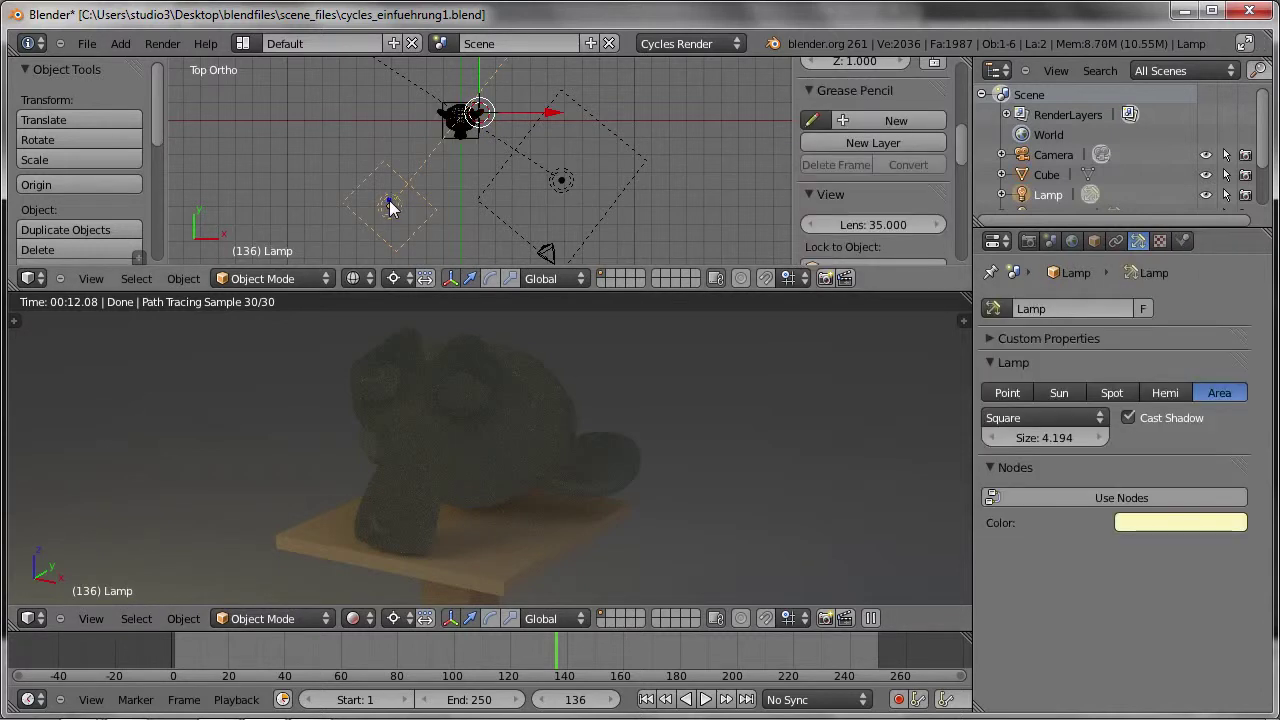
{"action": "mouse_move", "coordinate": [392, 206]}
{"action": "middle_mouse_down"}
{"action": "mouse_move", "coordinate": [338, 75]}
{"action": "mouse_move", "coordinate": [586, 233]}
{"action": "middle_mouse_up"}
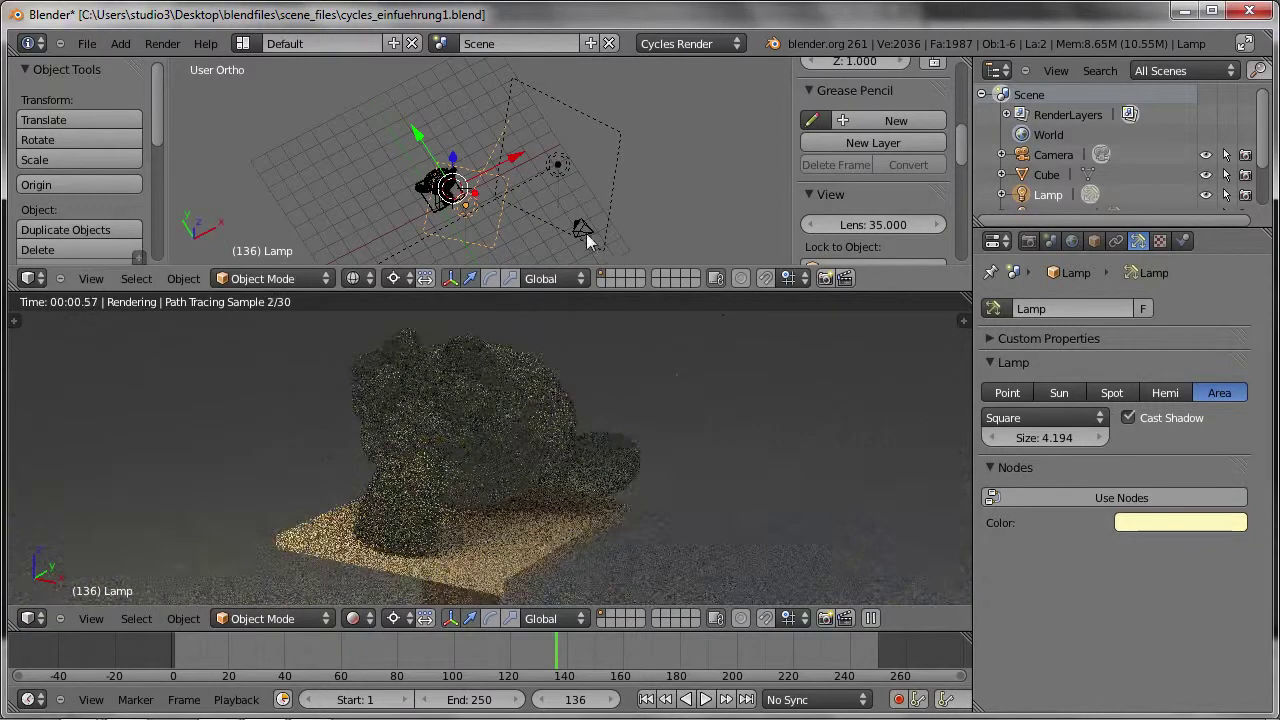
{"action": "mouse_move", "coordinate": [481, 201]}
{"action": "middle_mouse_down"}
{"action": "mouse_move", "coordinate": [372, 119]}
{"action": "mouse_move", "coordinate": [422, 187]}
{"action": "mouse_move", "coordinate": [538, 251]}
{"action": "middle_mouse_up"}
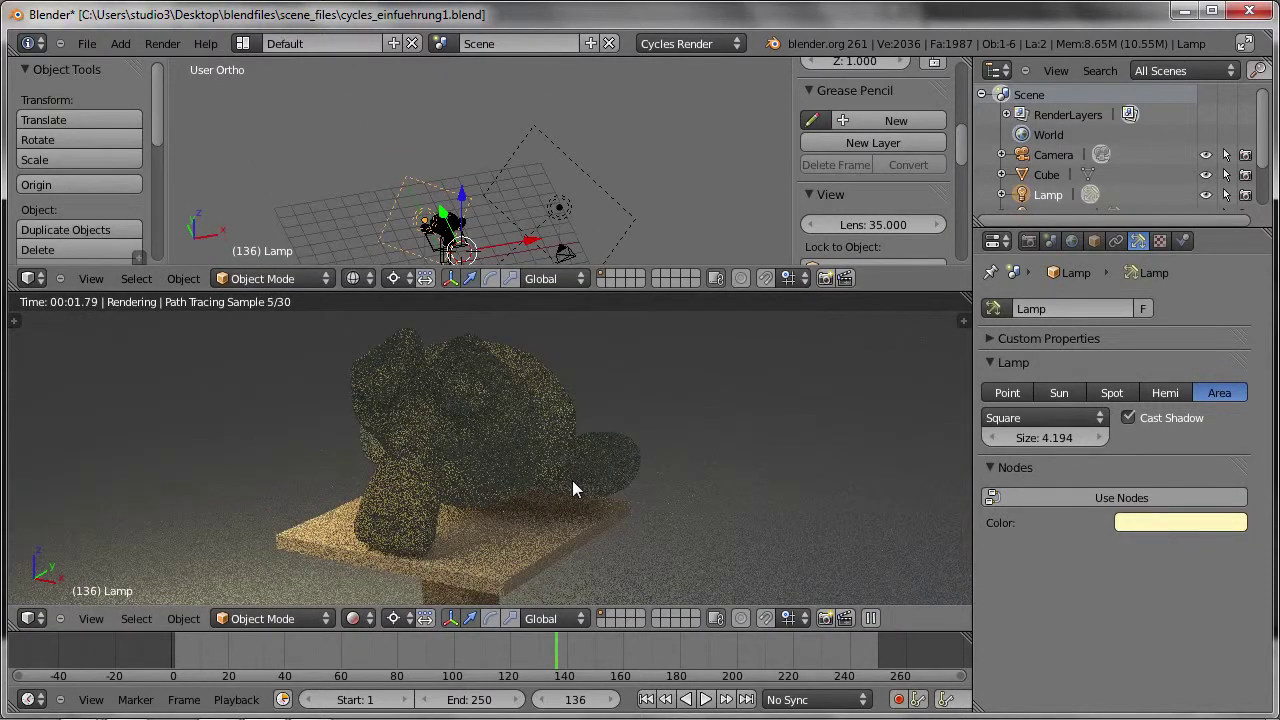
{"action": "right_click", "coordinate": [443, 222]}
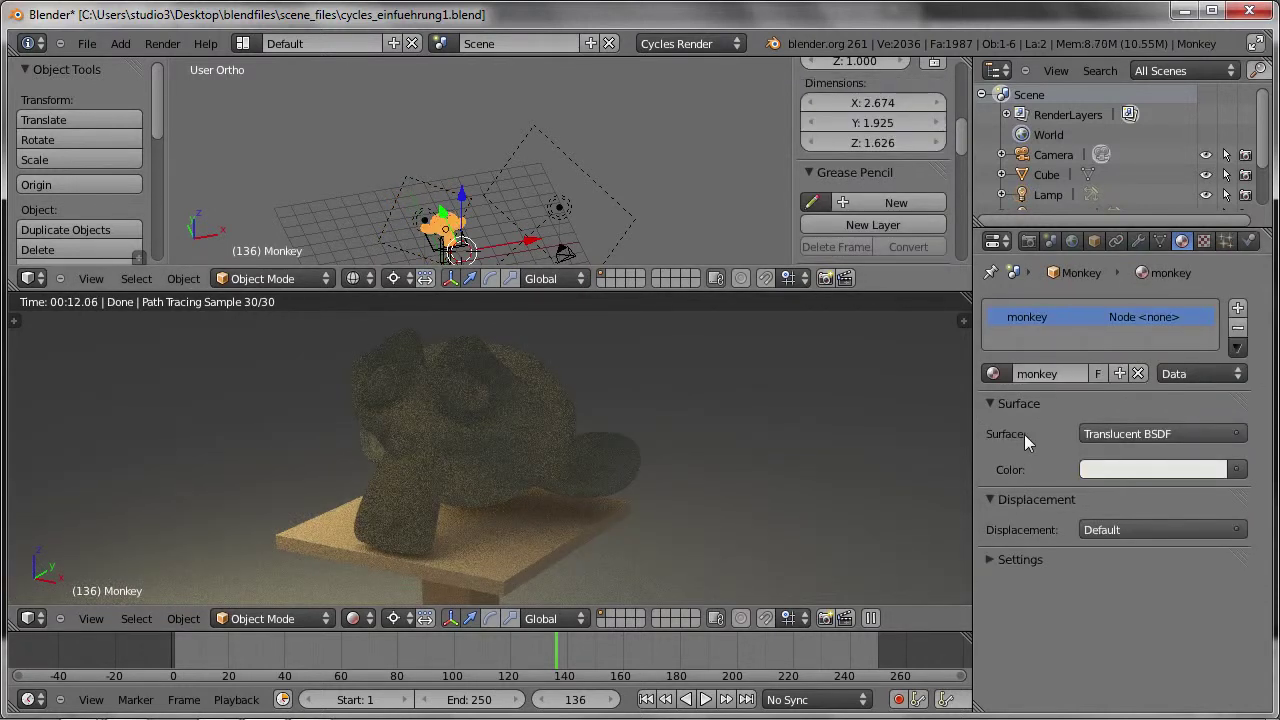
Try Transparent BSDF on the monkey, then switch to Velvet BSDF with Sigma 0.702
{"action": "left_click", "coordinate": [1194, 430]}
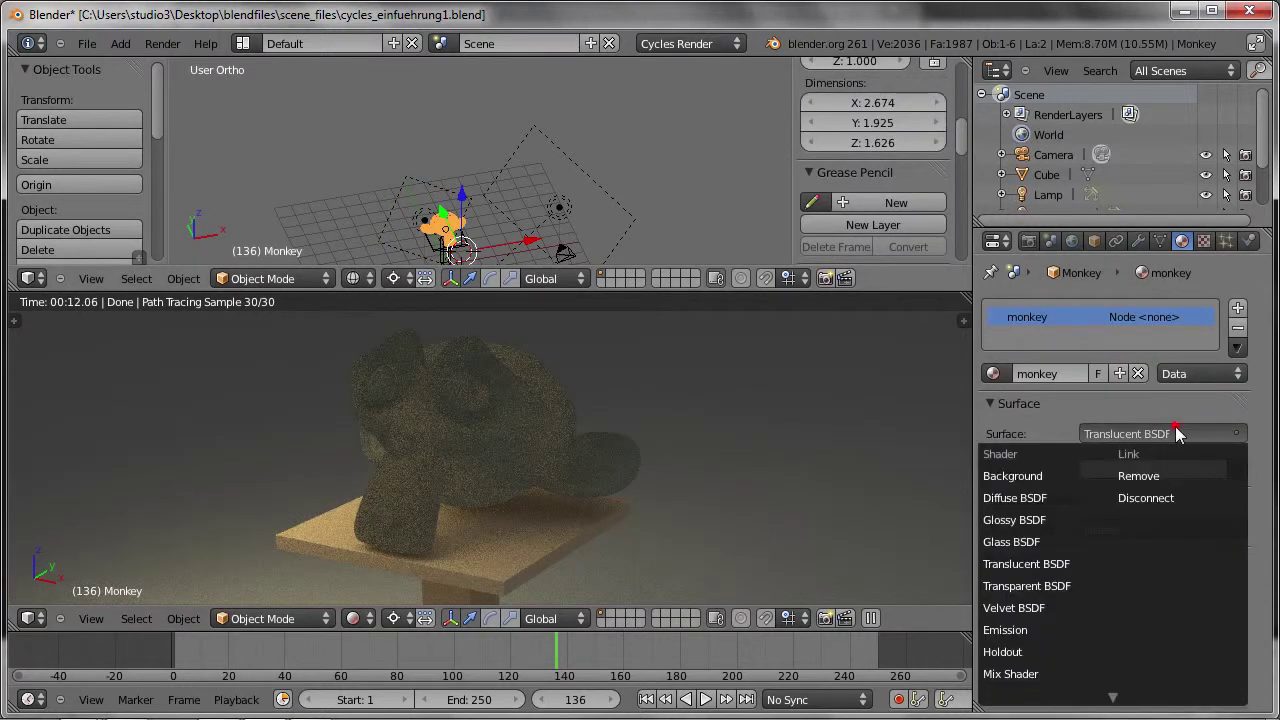
{"action": "left_click", "coordinate": [1044, 586]}
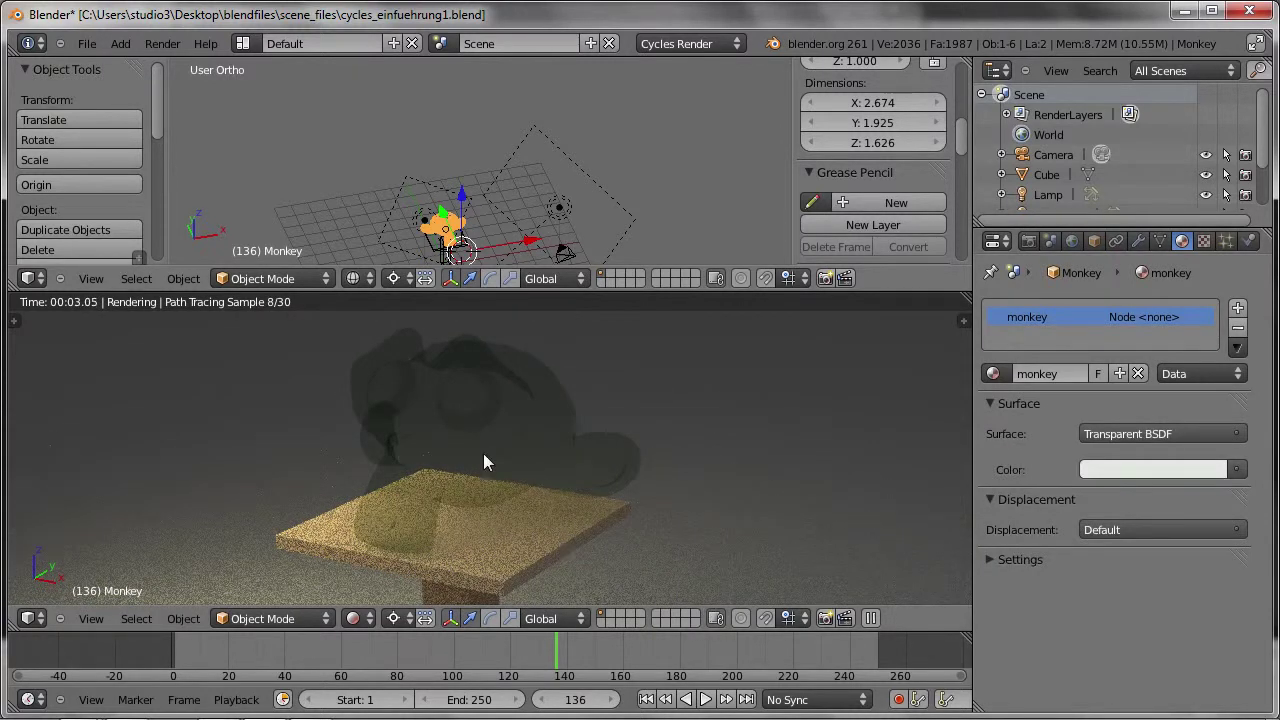
{"action": "left_click", "coordinate": [1107, 441]}
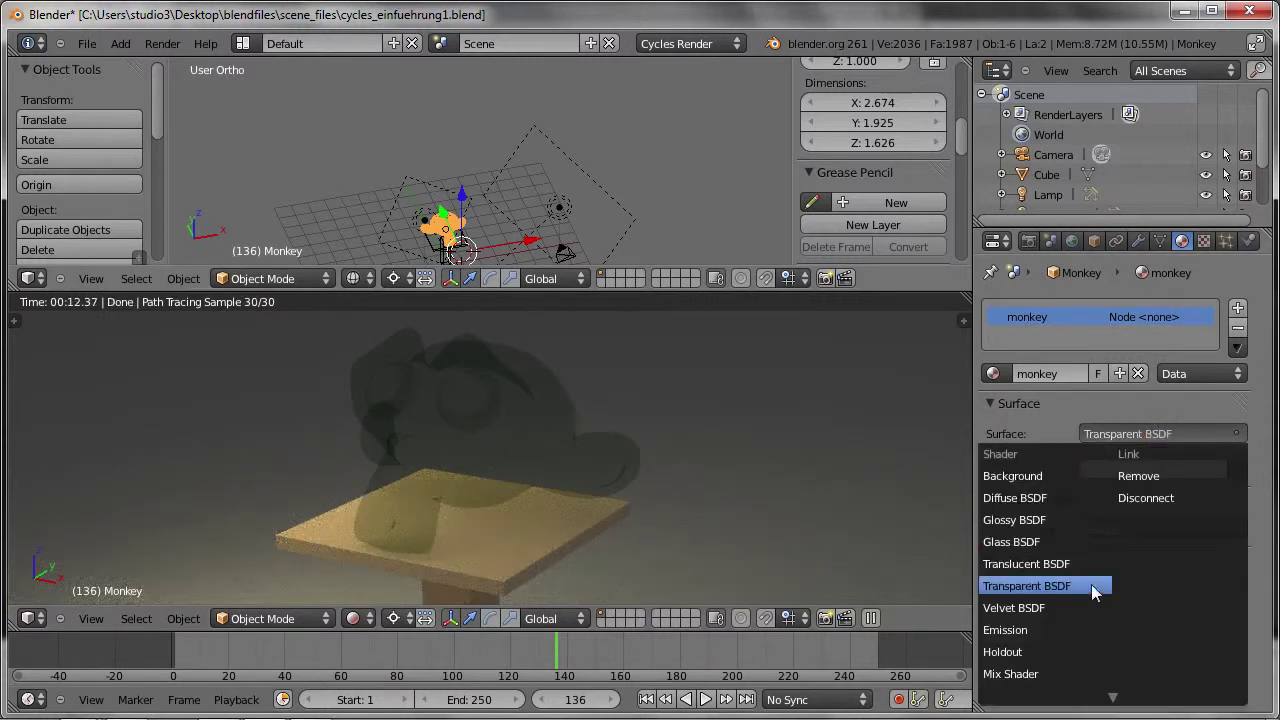
{"action": "left_click", "coordinate": [1028, 610]}
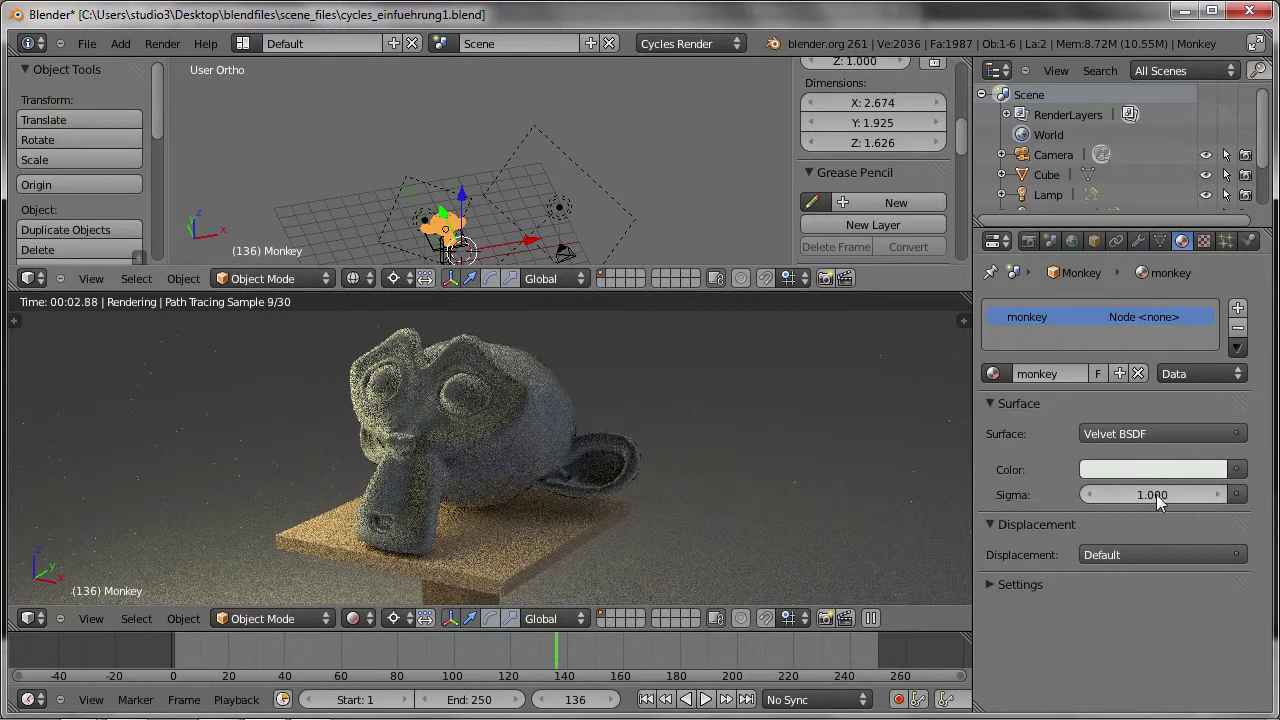
{"action": "left_click_drag", "start_coordinate": [1156, 494], "coordinate": [1006, 490]}
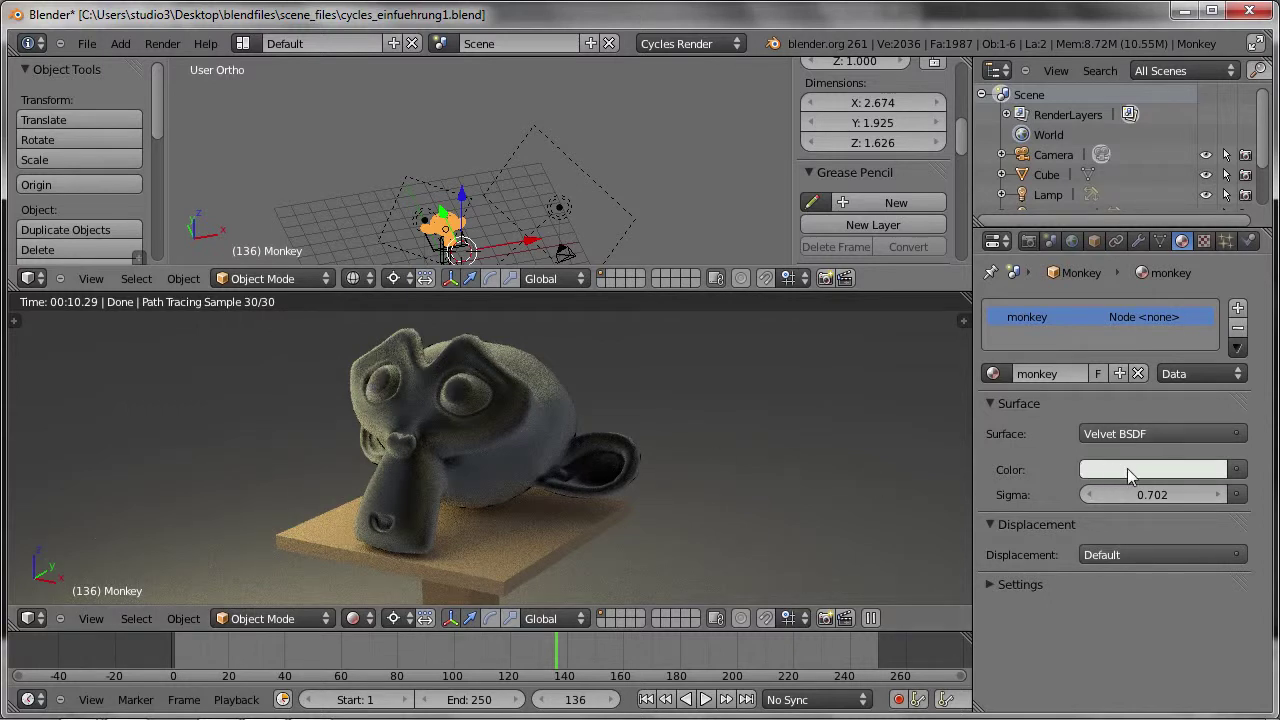
Try an Emission surface on the monkey, then switch it back to Diffuse BSDF
{"action": "left_click", "coordinate": [1132, 434]}
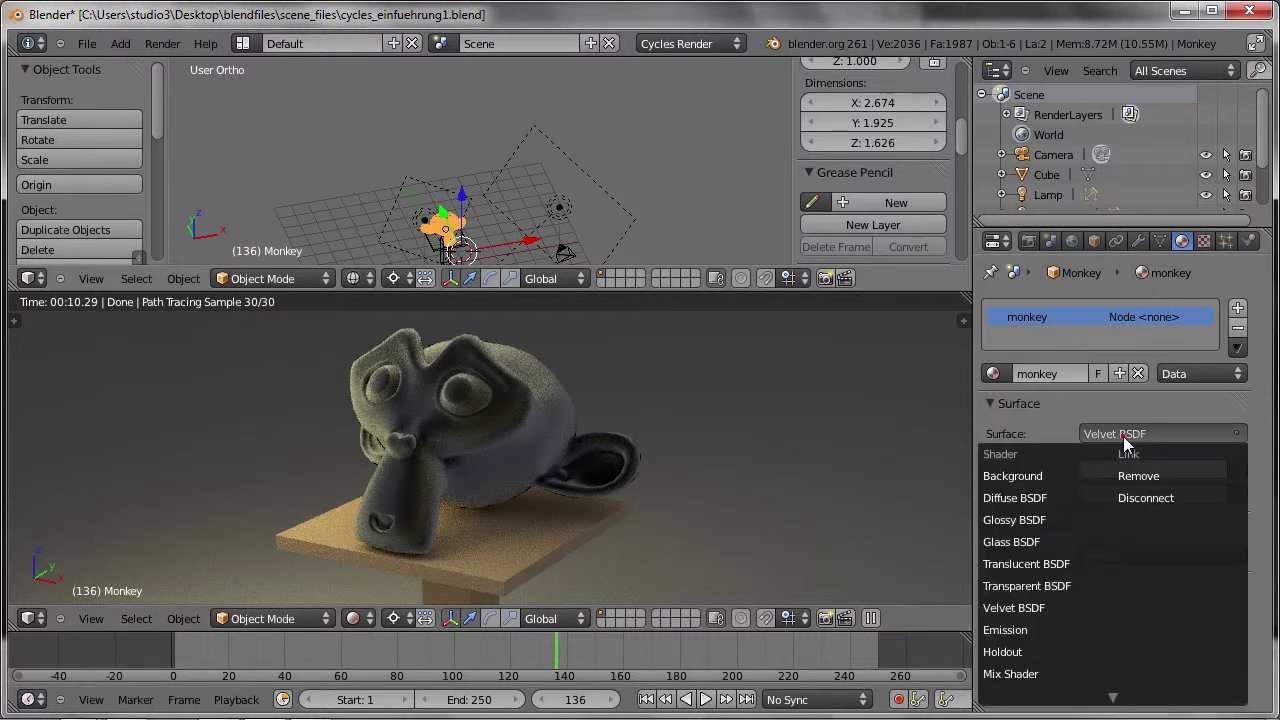
{"action": "left_click", "coordinate": [1021, 631]}
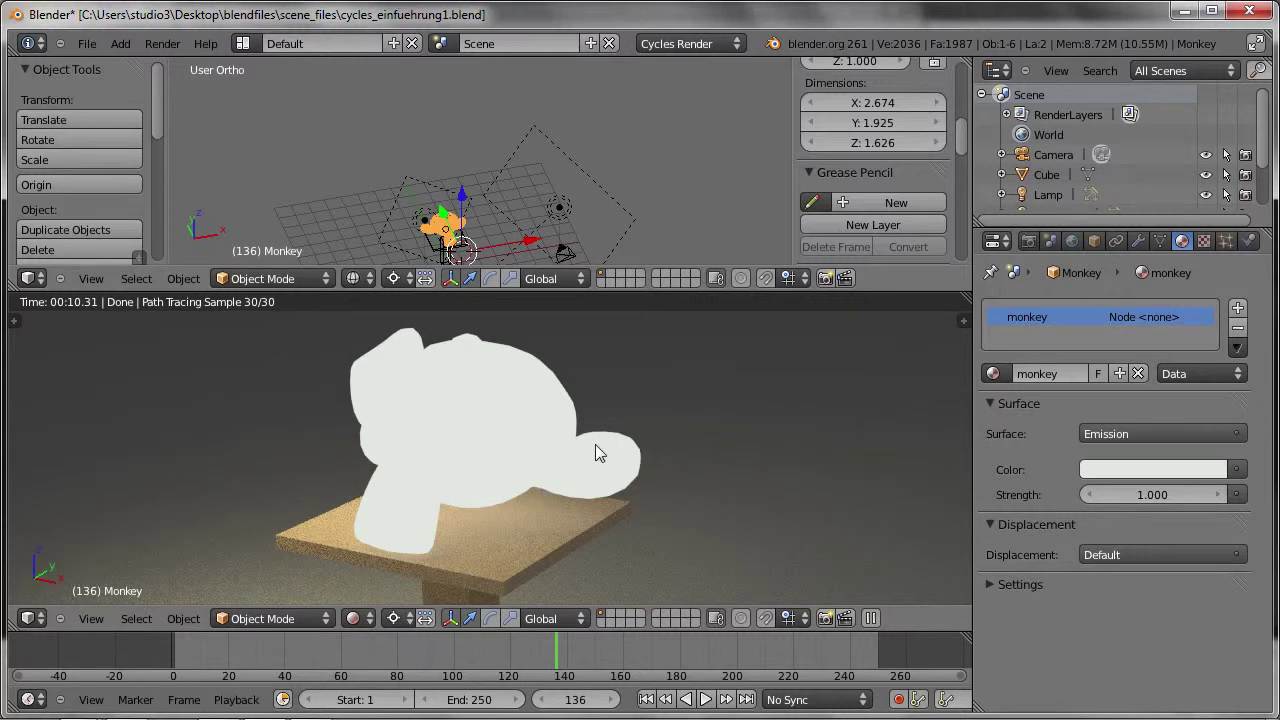
{"action": "left_click", "coordinate": [1106, 470]}
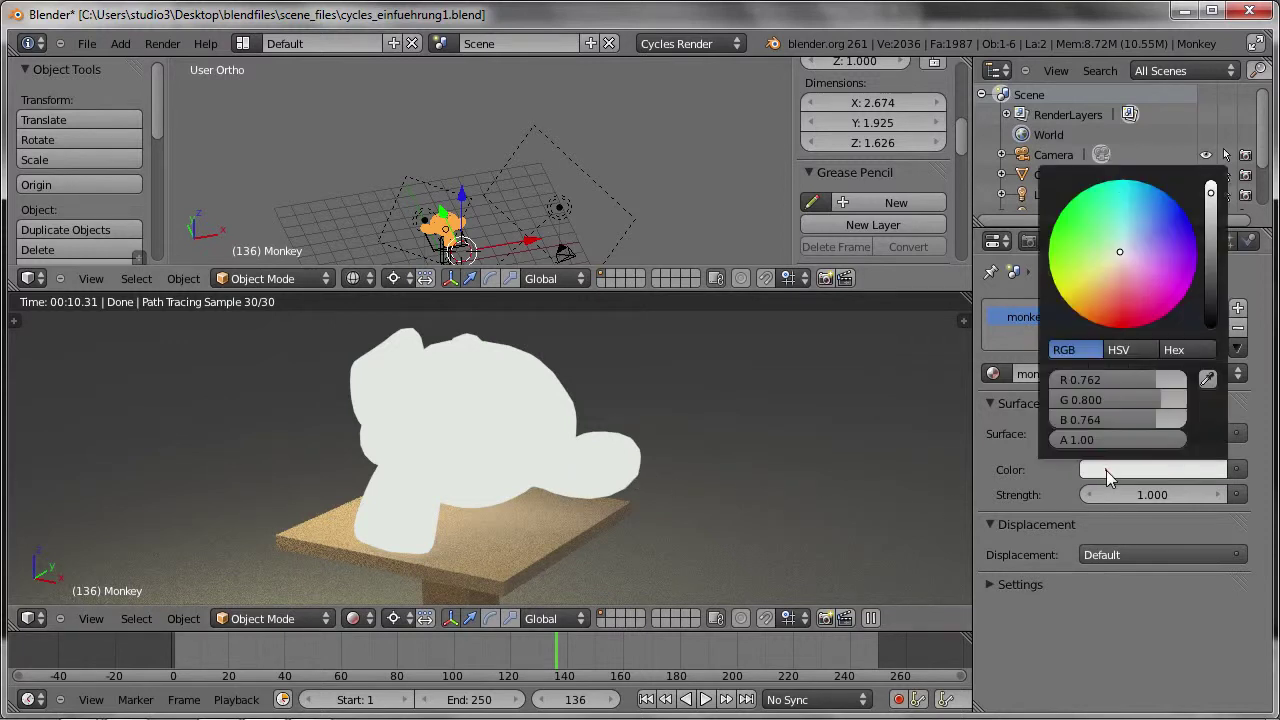
{"action": "left_click", "coordinate": [1106, 435]}
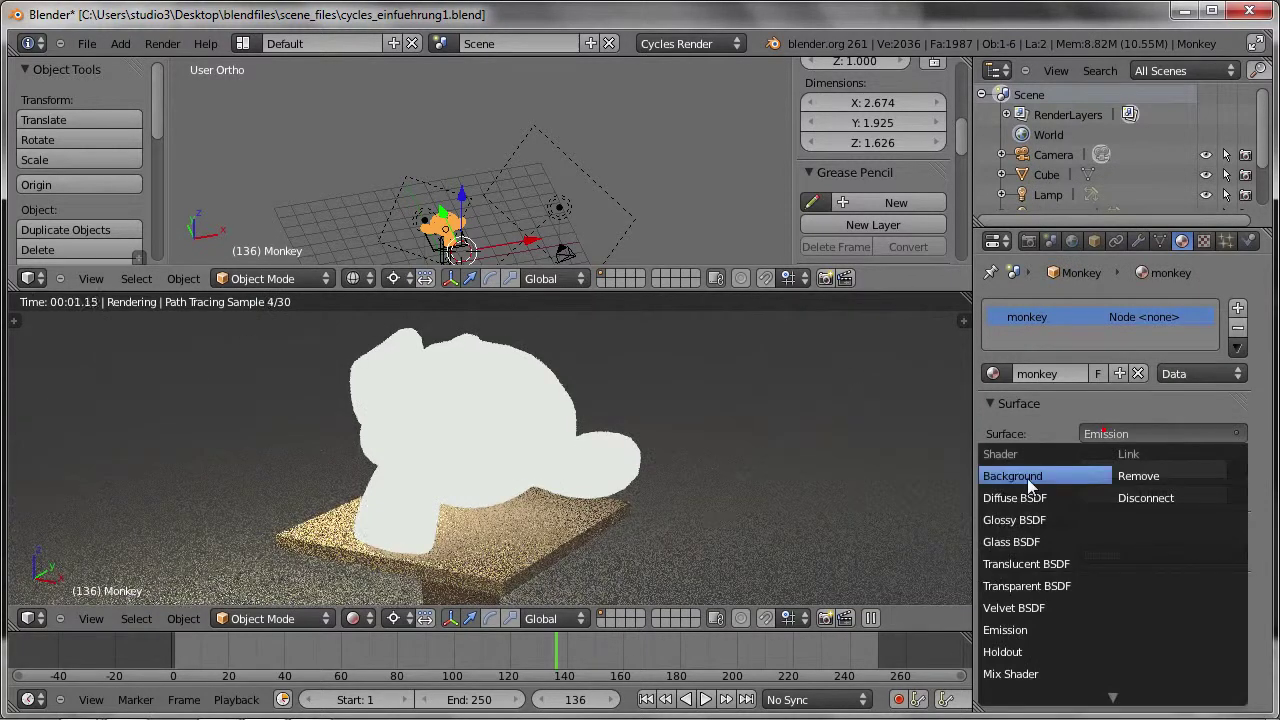
{"action": "left_click", "coordinate": [1020, 497]}
From the camera view, add a new plane and move it up above the monkey
{"action": "key", "text": "KP_0"}
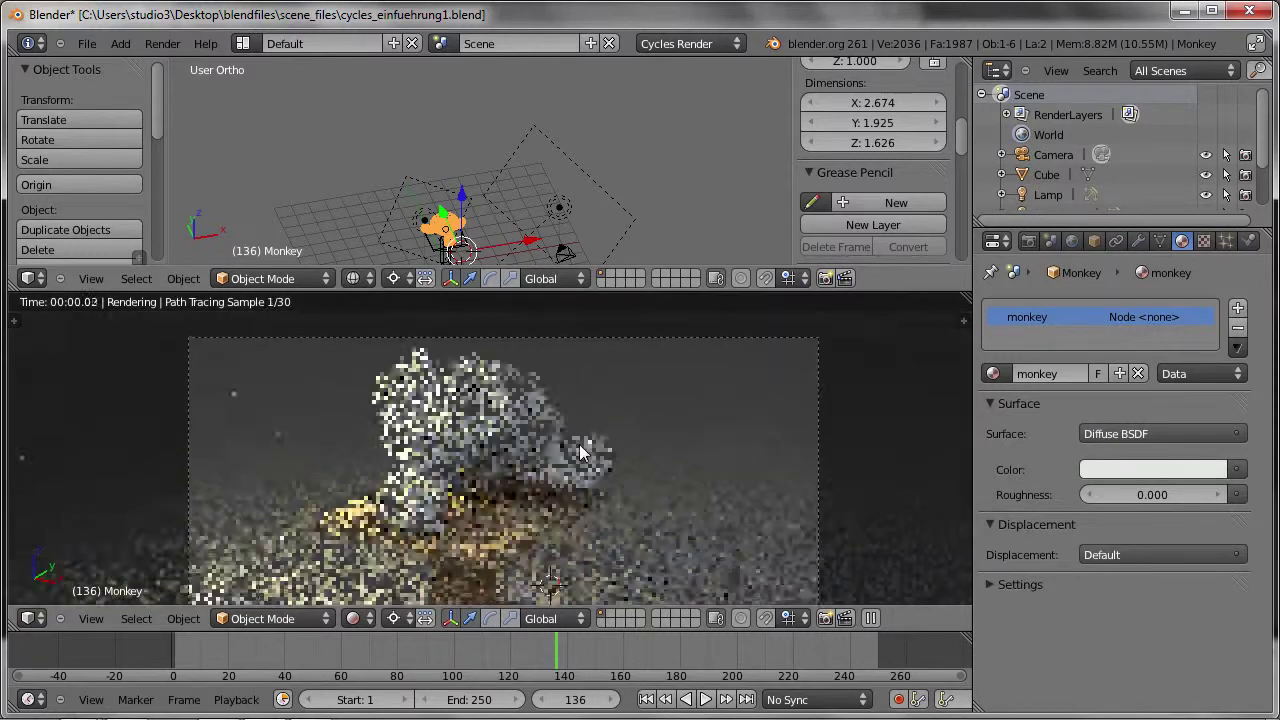
{"action": "key", "text": "shift+a"}
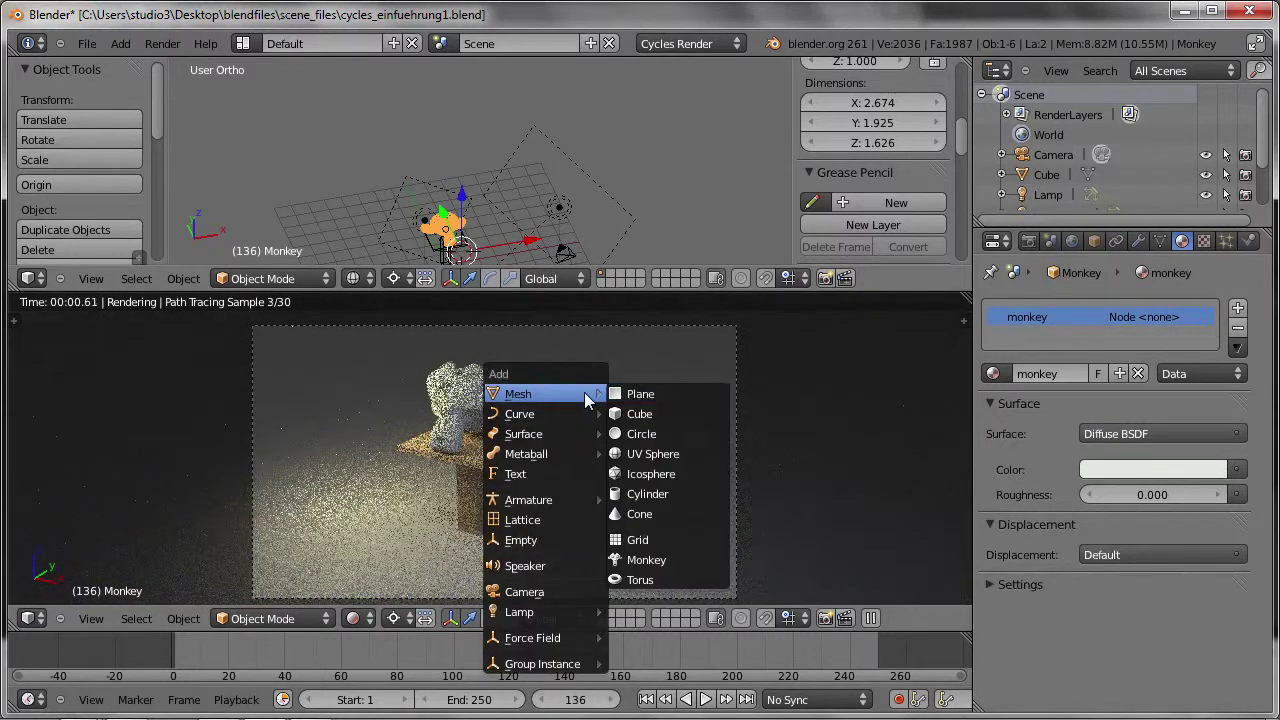
{"action": "left_click", "coordinate": [645, 394]}
{"action": "key", "text": "g"}
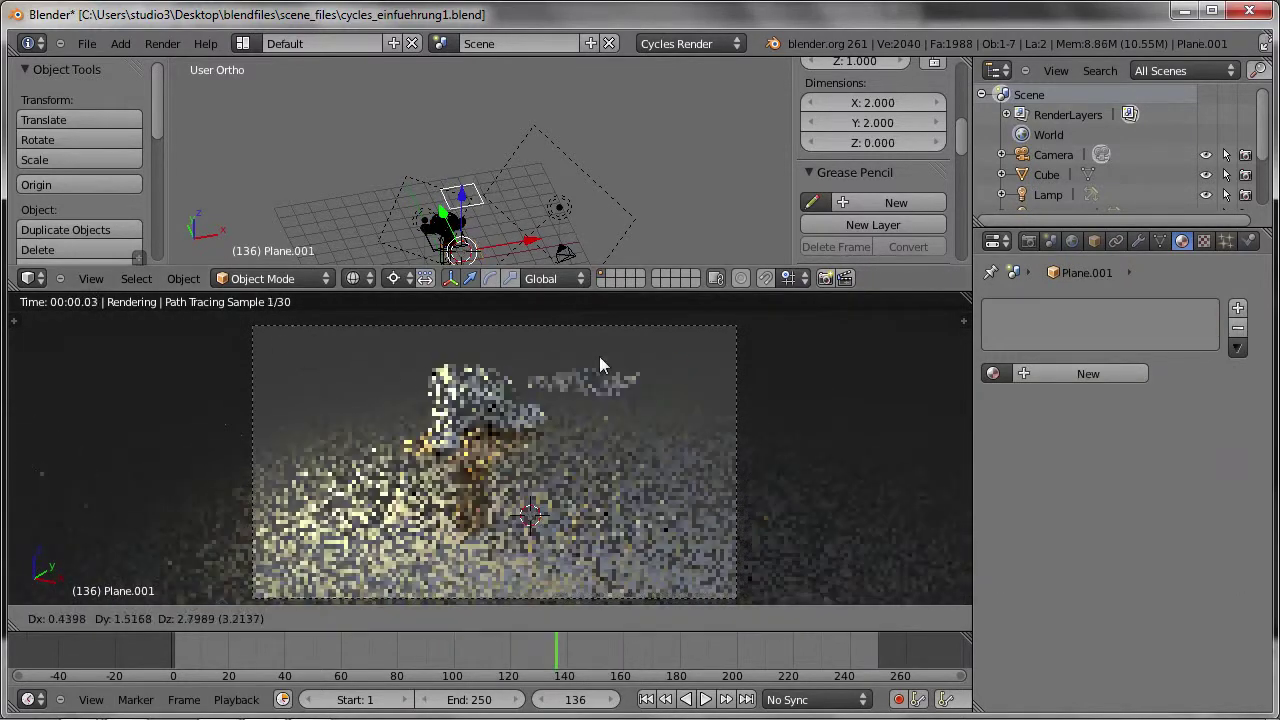
{"action": "key", "text": "z"}
{"action": "left_click", "coordinate": [668, 480]}
{"action": "key", "text": "g"}
{"action": "left_click", "coordinate": [571, 386]}
Tilt the plane, scale it to about 3.911 across, and give it new Material.001
{"action": "key", "text": "r"}
{"action": "left_click", "coordinate": [569, 409]}
{"action": "scroll", "coordinate": [609, 394], "scroll_direction": "up", "scroll_amount": 1}
{"action": "scroll", "coordinate": [609, 394], "scroll_direction": "up", "scroll_amount": 2}
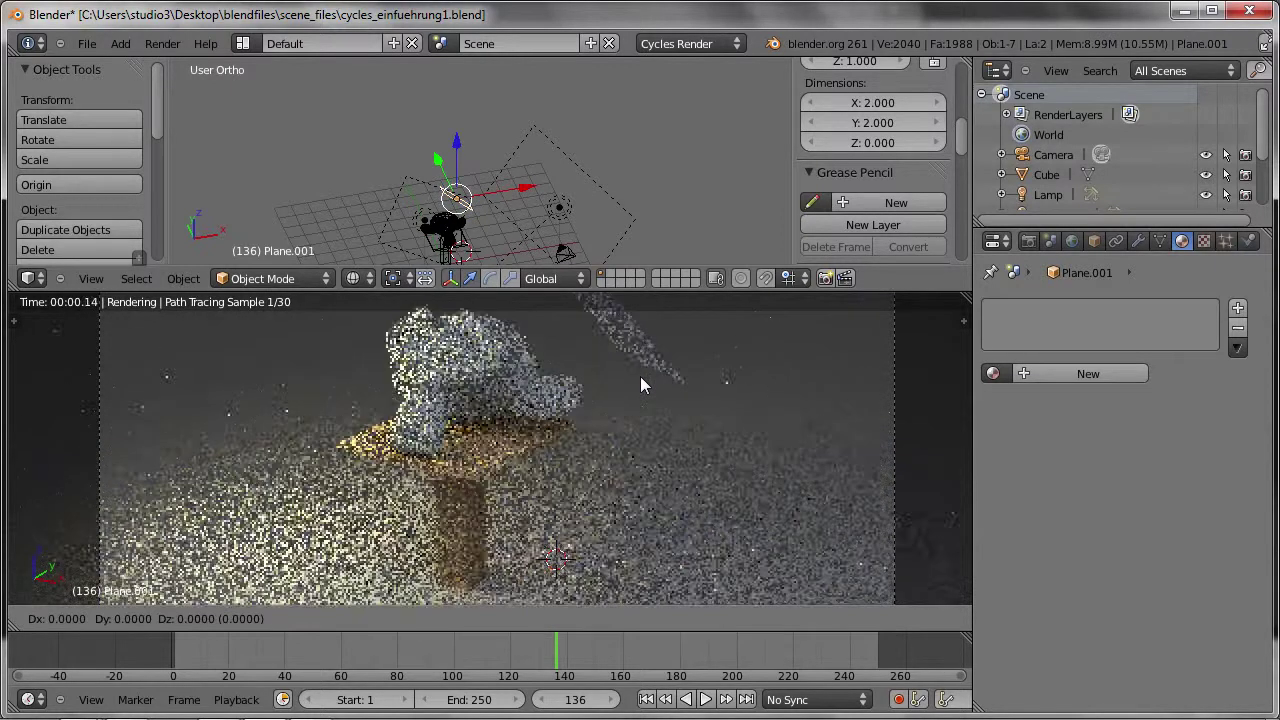
{"action": "key", "text": "s"}
{"action": "left_click", "coordinate": [676, 402]}
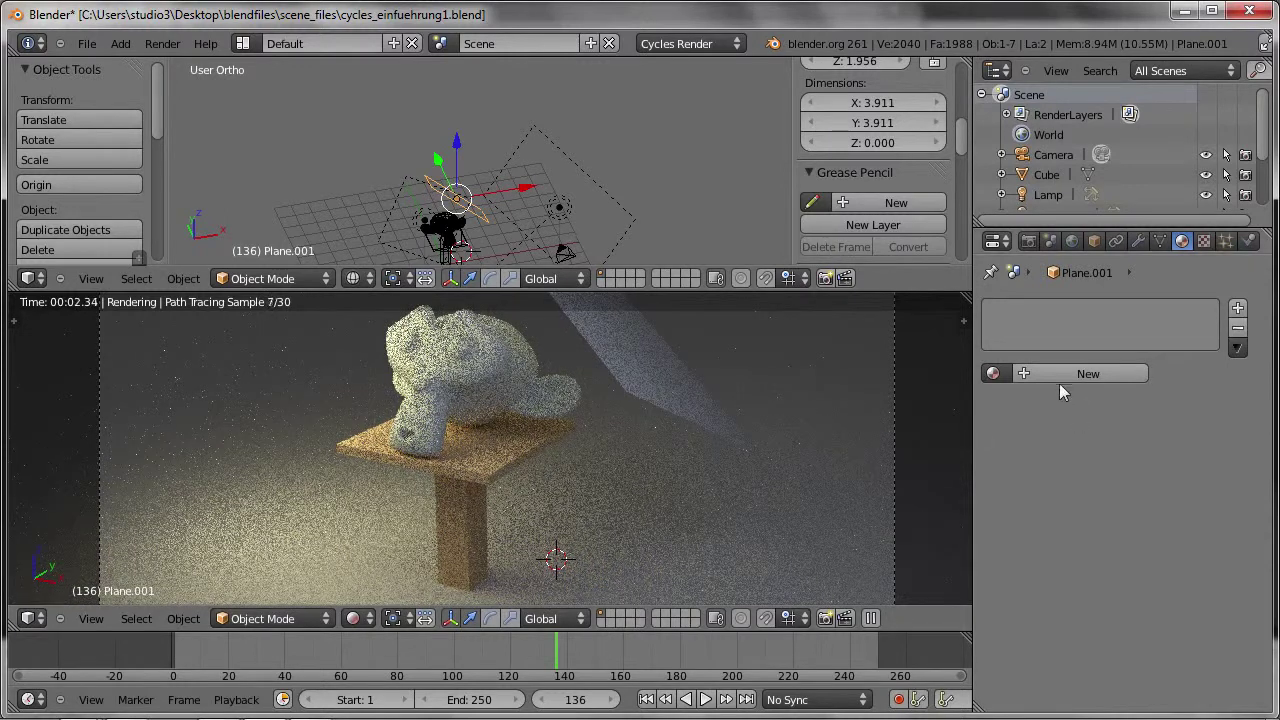
{"action": "left_click", "coordinate": [1088, 373]}
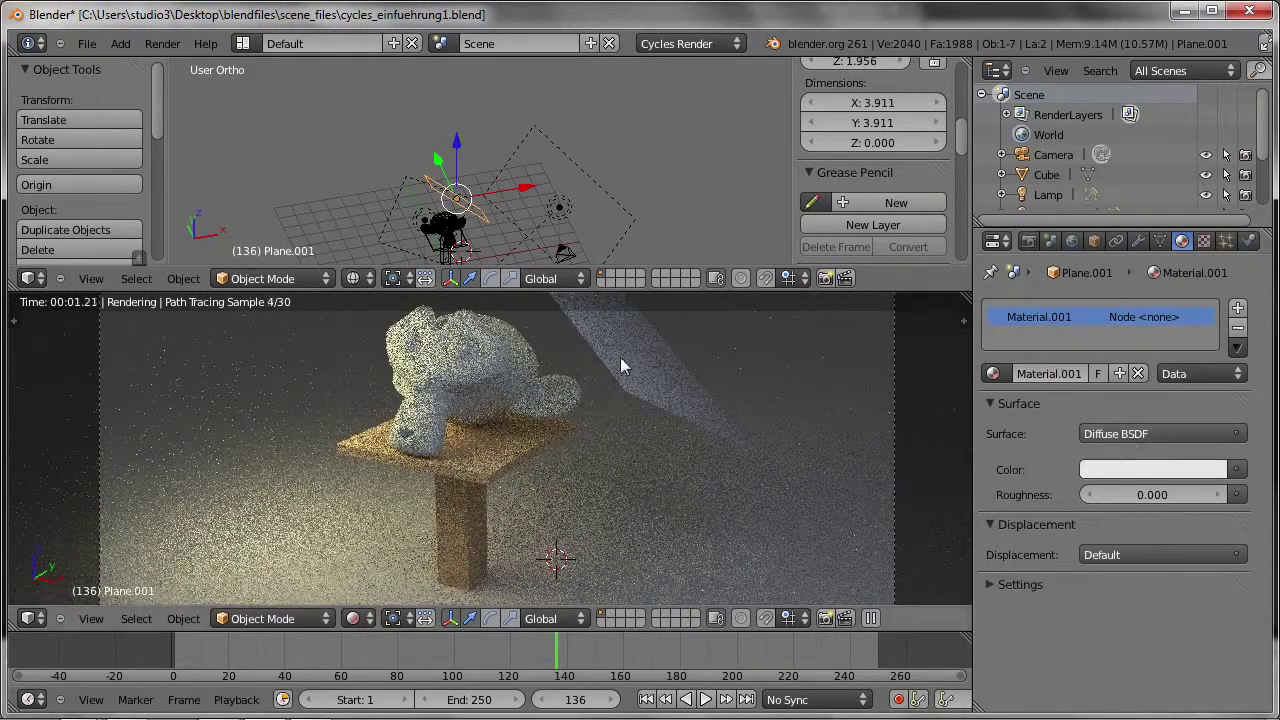
{"action": "left_click", "coordinate": [1142, 438]}
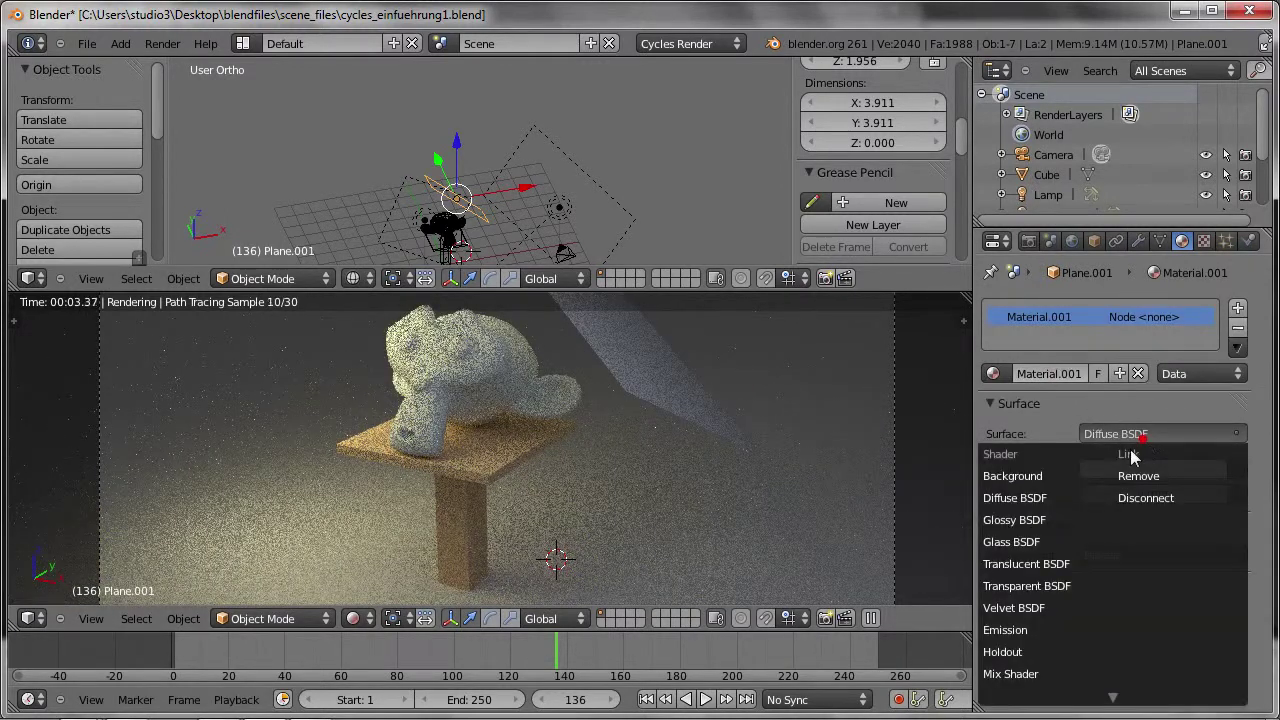
Make the plane's surface Emission, hide the lamp, and undo a trial move of the plane
{"action": "left_click", "coordinate": [1026, 630]}
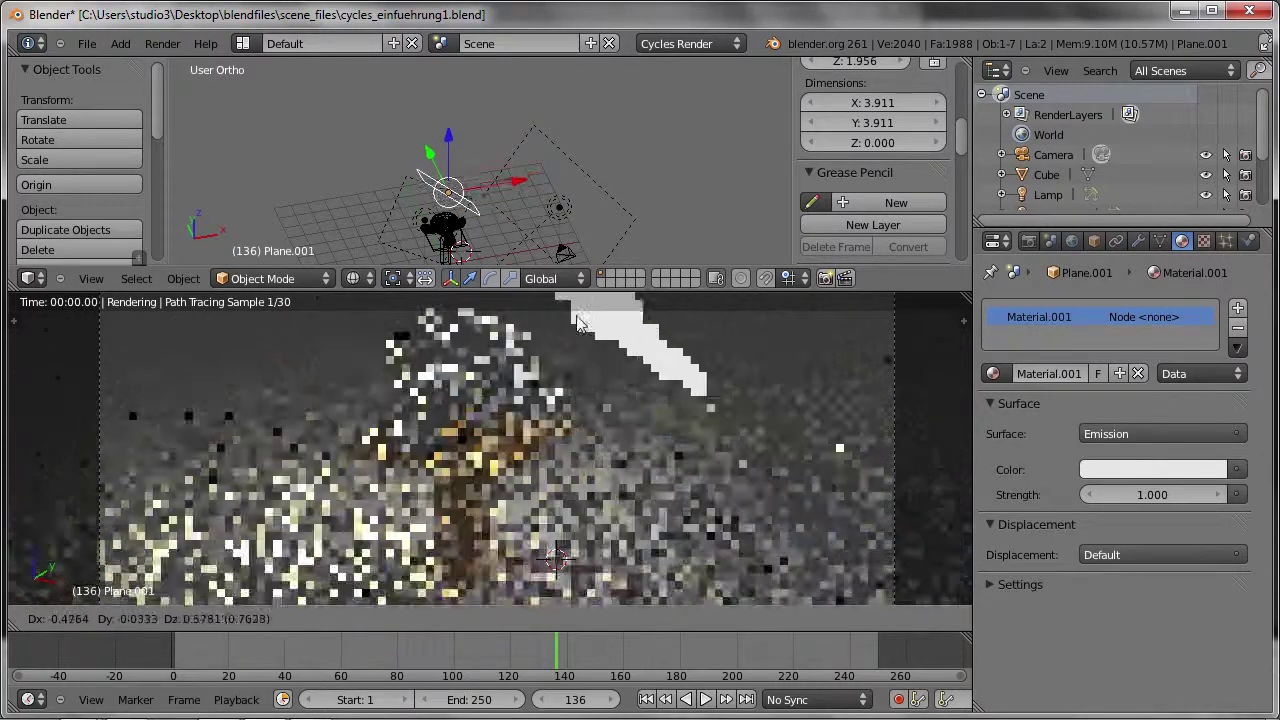
{"action": "left_click", "coordinate": [688, 362]}
{"action": "right_click", "coordinate": [560, 203], "text": "shift"}
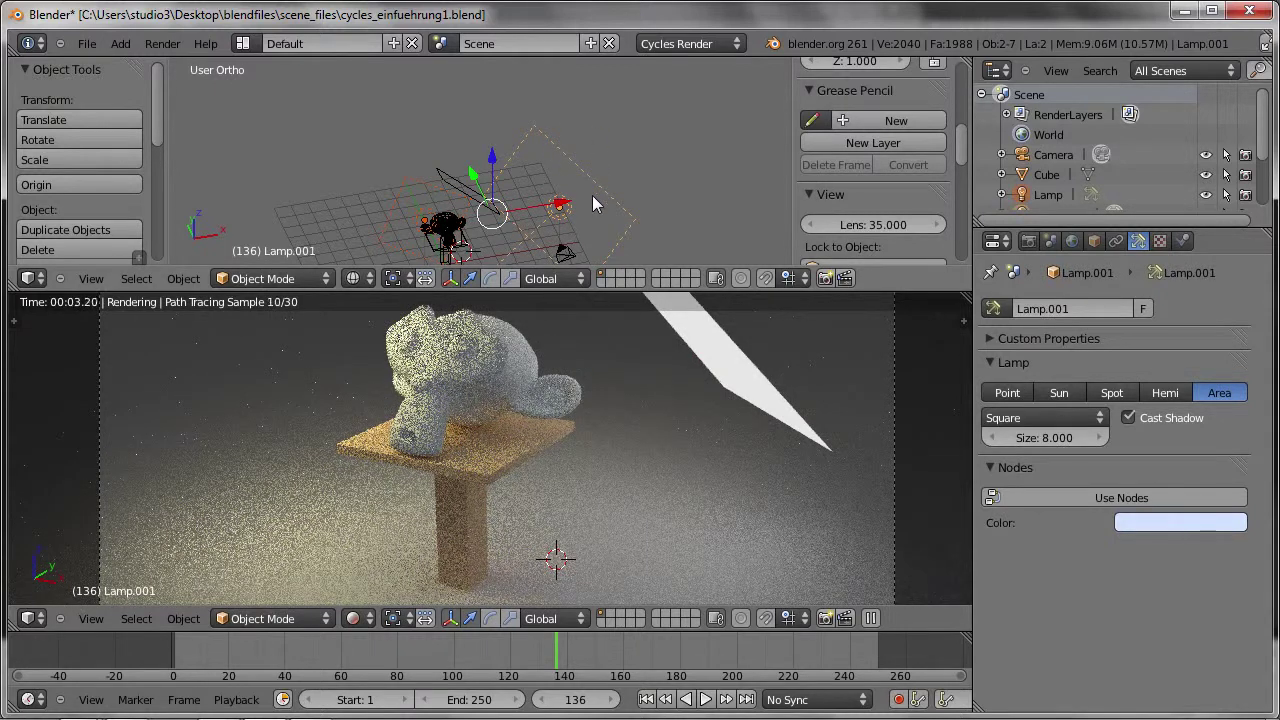
{"action": "key", "text": "h"}
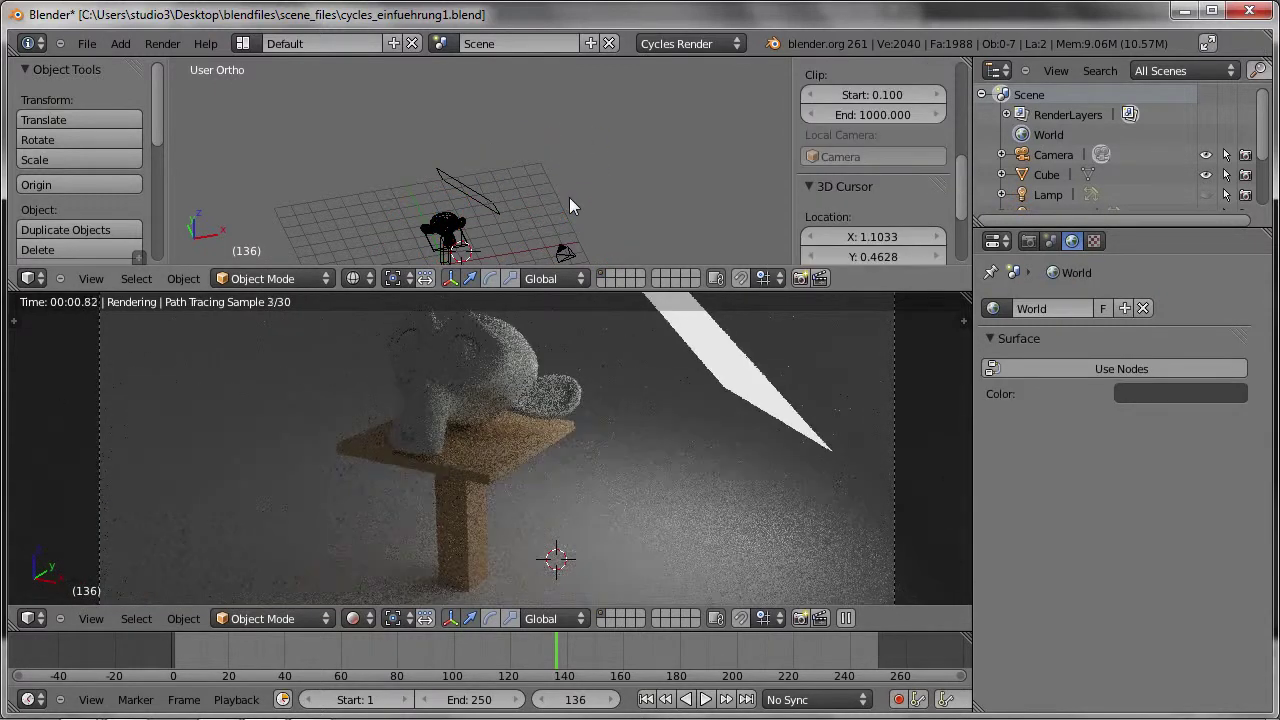
{"action": "right_click", "coordinate": [489, 213]}
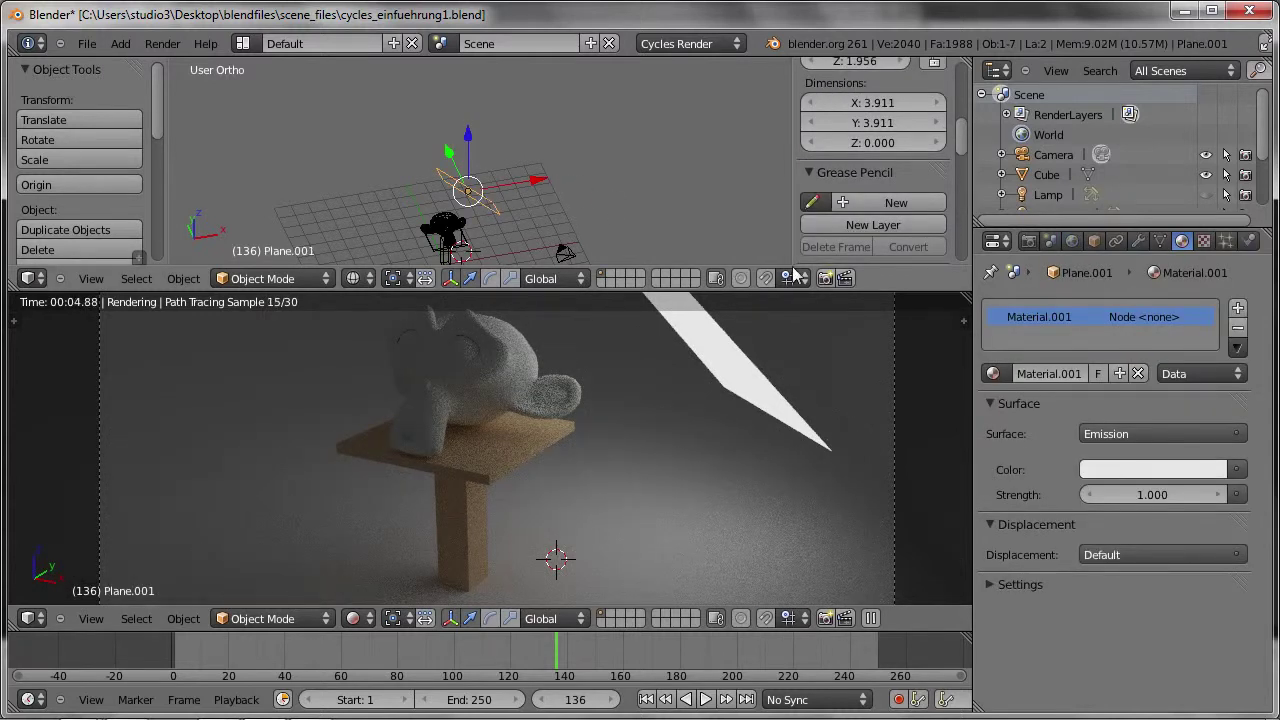
{"action": "key", "text": "g"}
{"action": "left_click", "coordinate": [460, 170]}
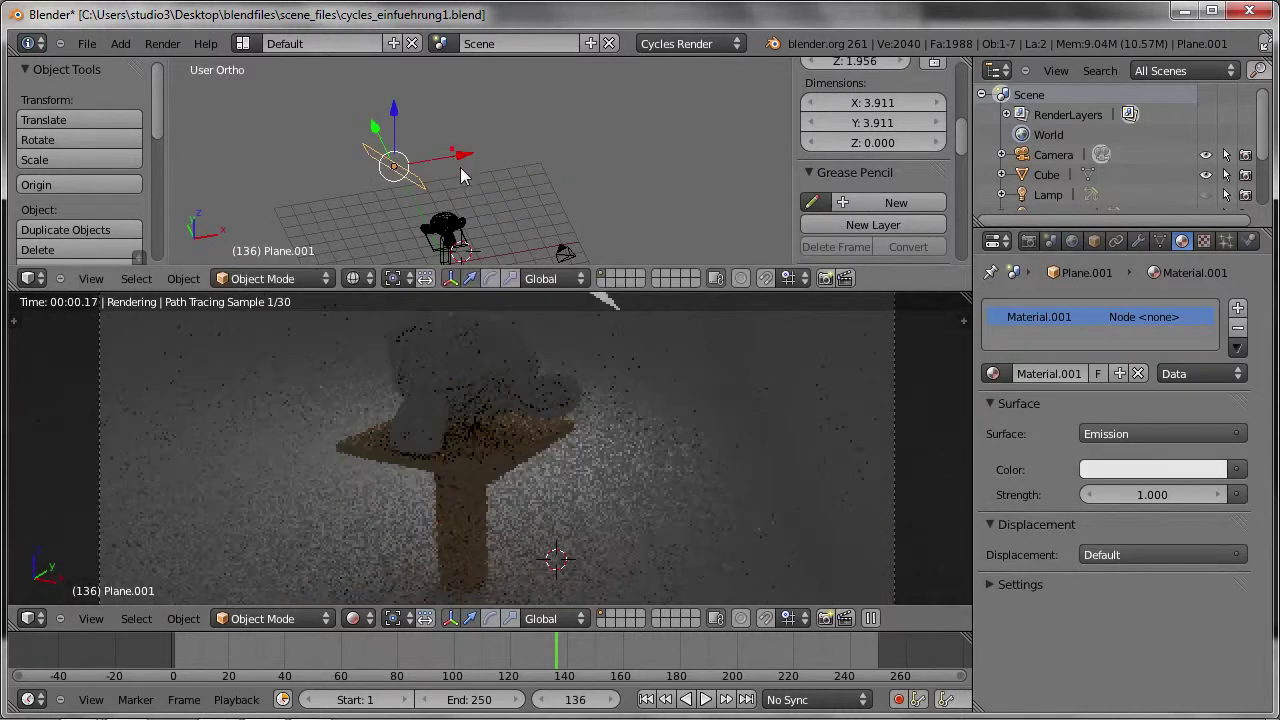
{"action": "key", "text": "ctrl+z"}
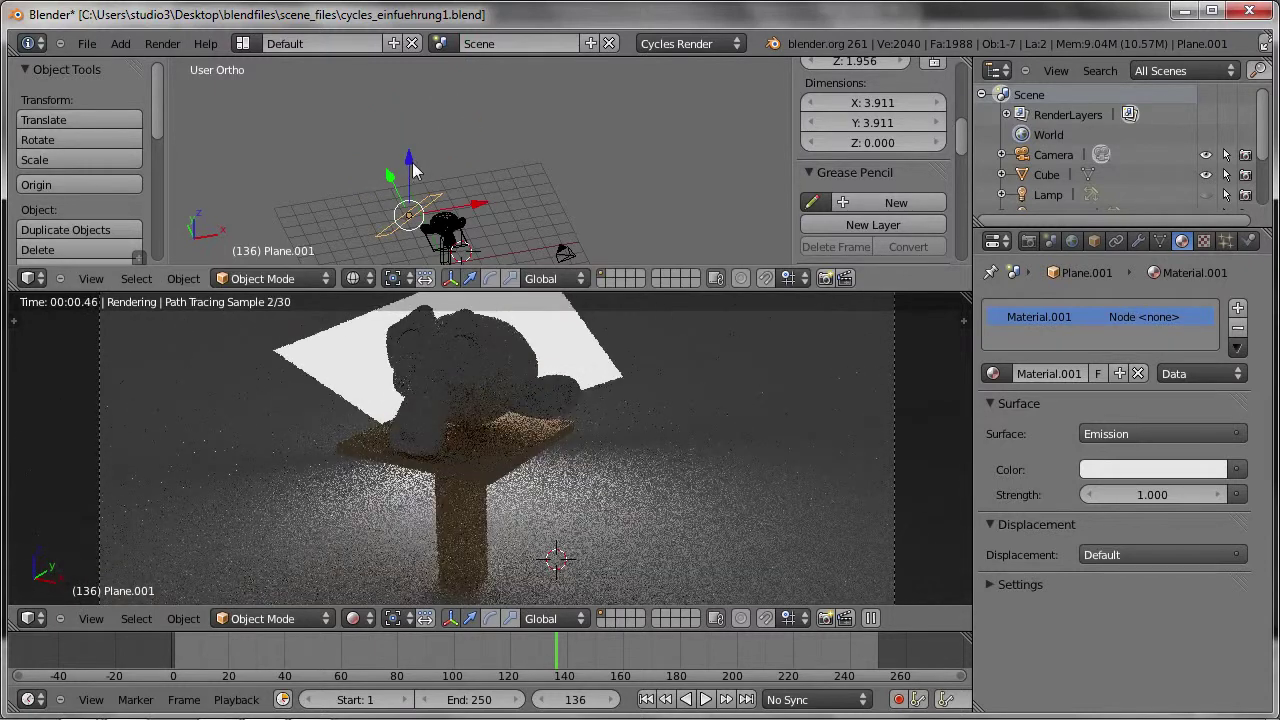
Set the emission plane's strength to 10, keeping Emission as its shader
{"action": "left_click", "coordinate": [1133, 496]}
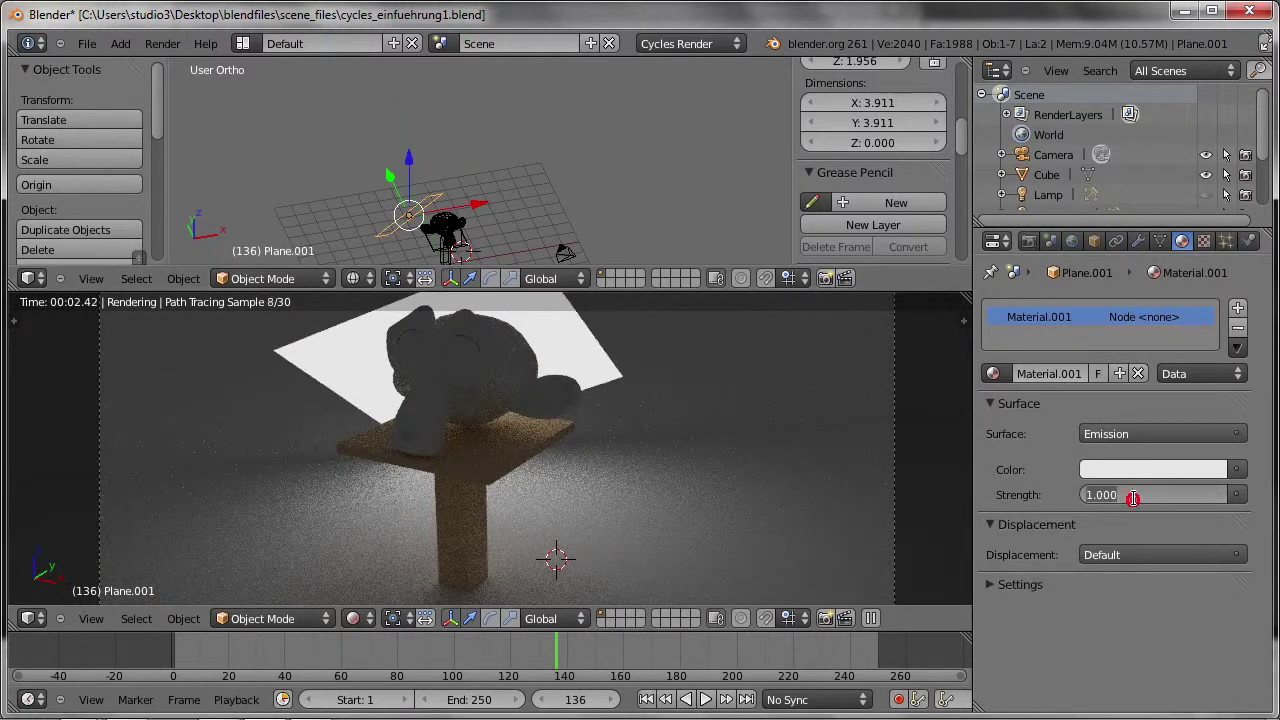
{"action": "type", "text": "10"}
{"action": "key", "text": "Return"}
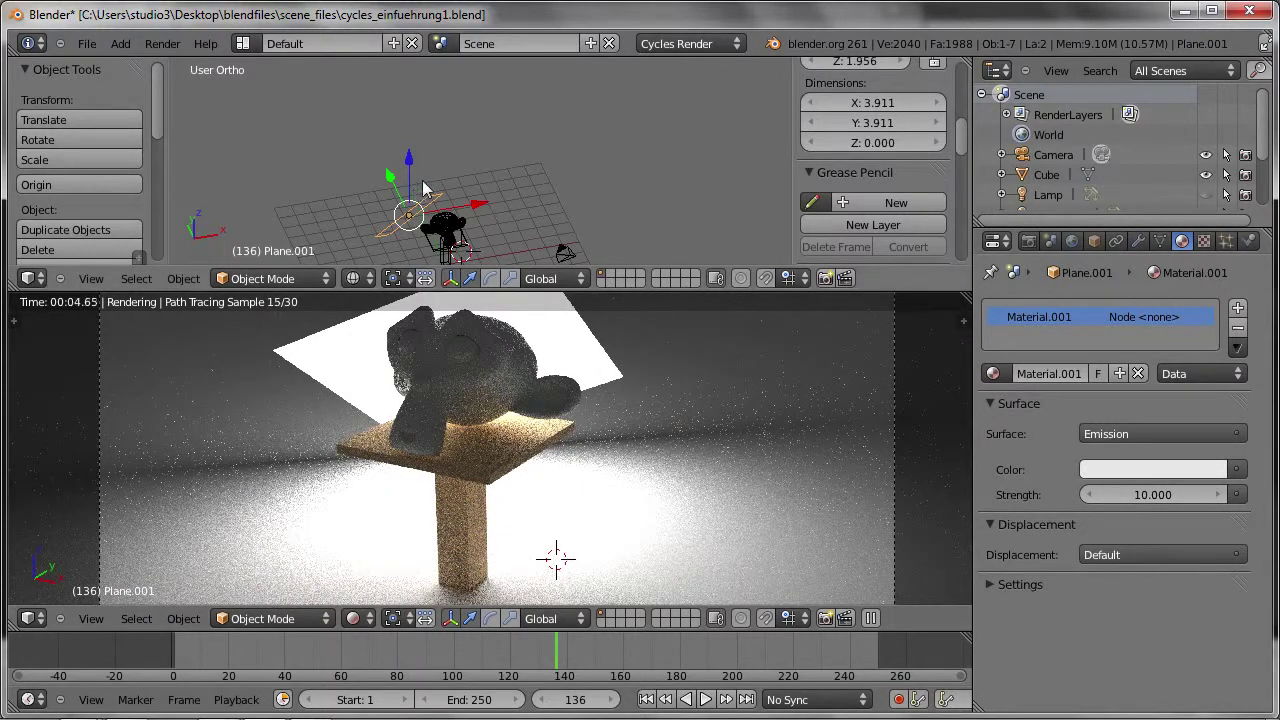
{"action": "left_click", "coordinate": [1205, 436]}
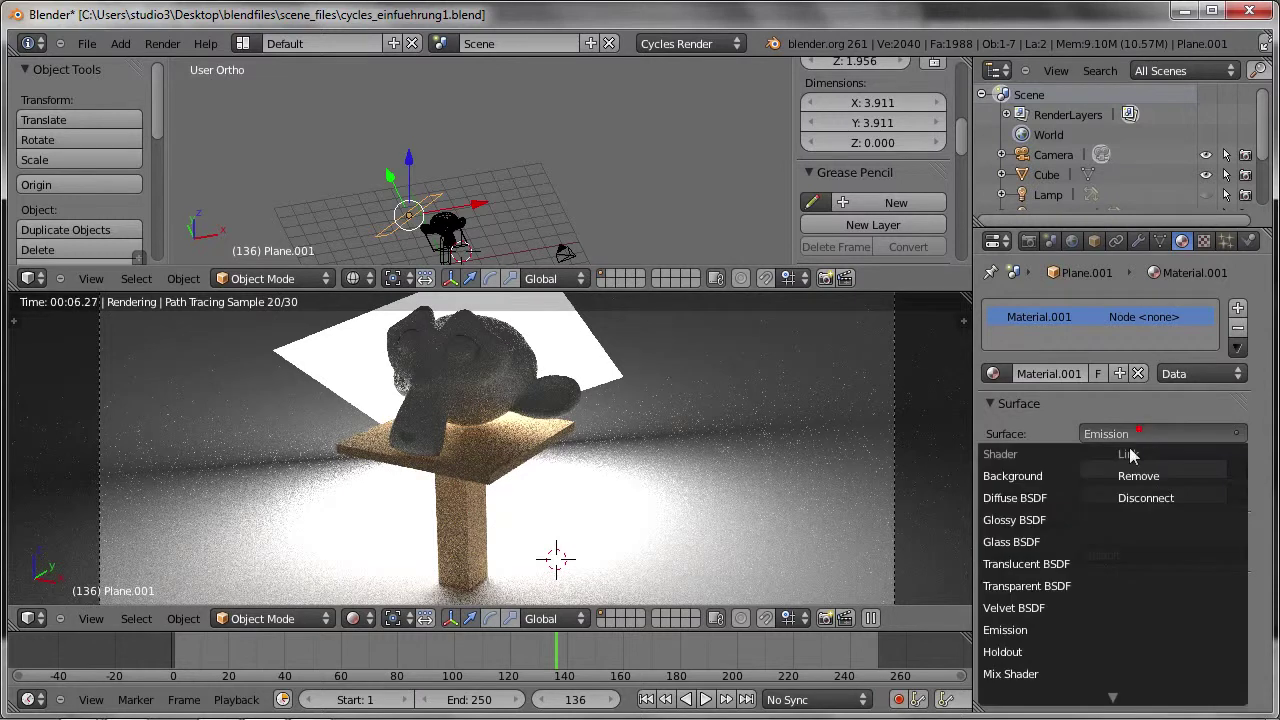
{"action": "left_click", "coordinate": [1111, 636]}
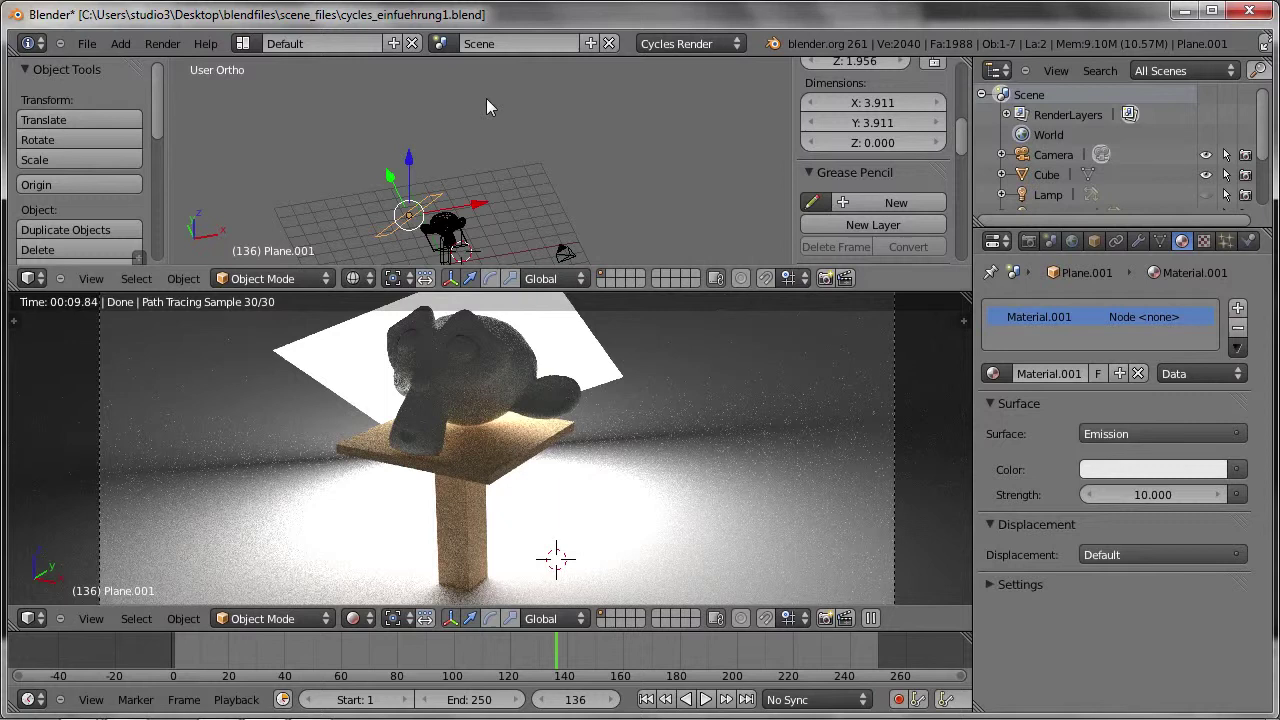
Delete and restore the emission plane, then select the monkey to show its Diffuse material
{"action": "key", "text": "Delete"}
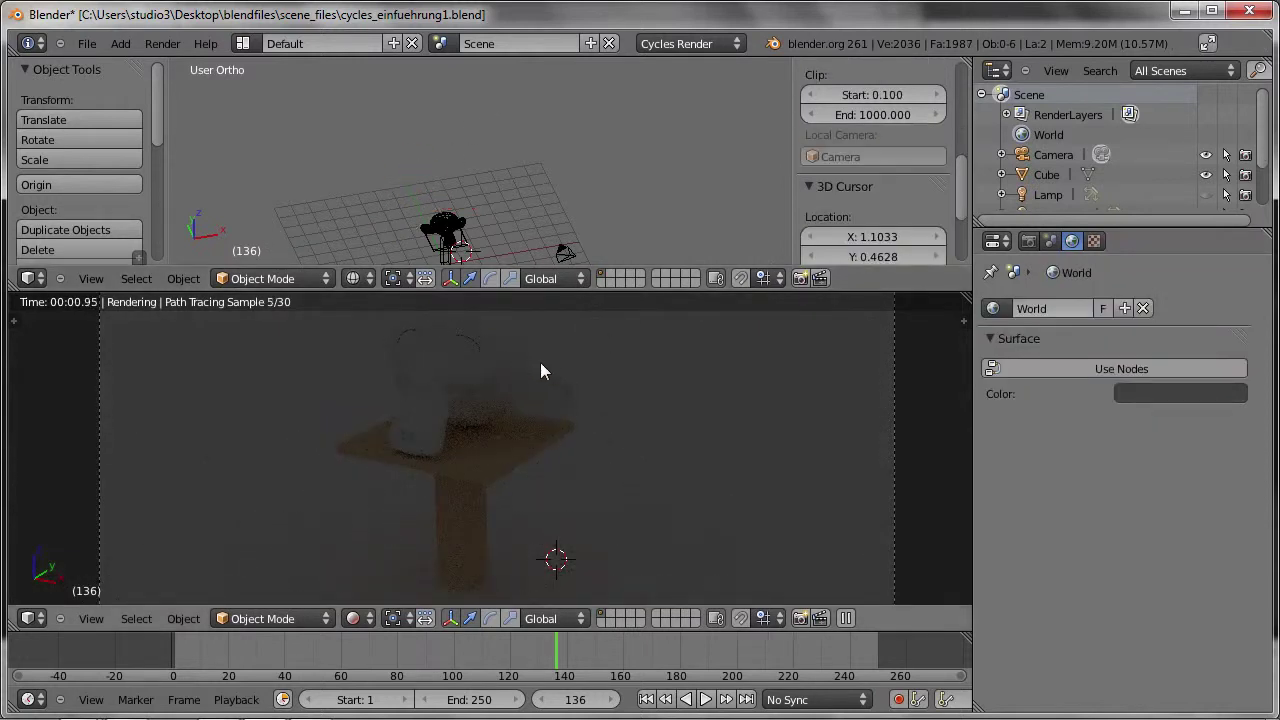
{"action": "key", "text": "ctrl+z"}
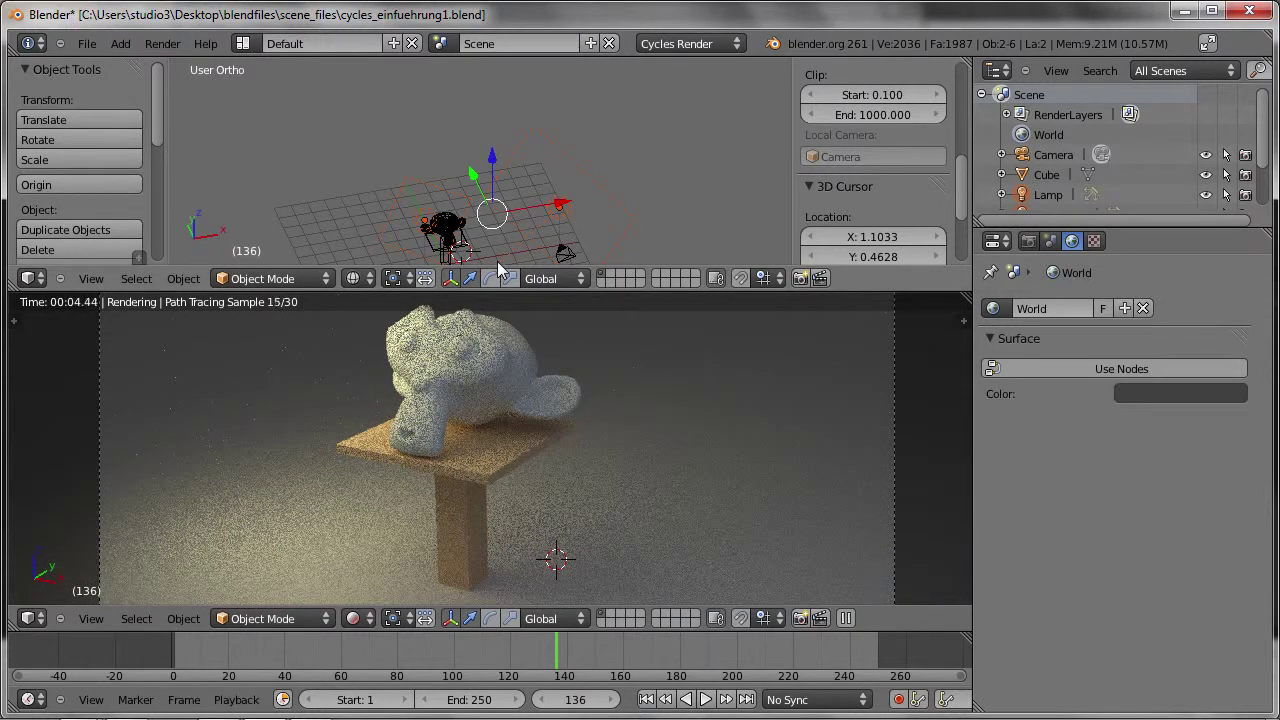
{"action": "right_click", "coordinate": [507, 335]}
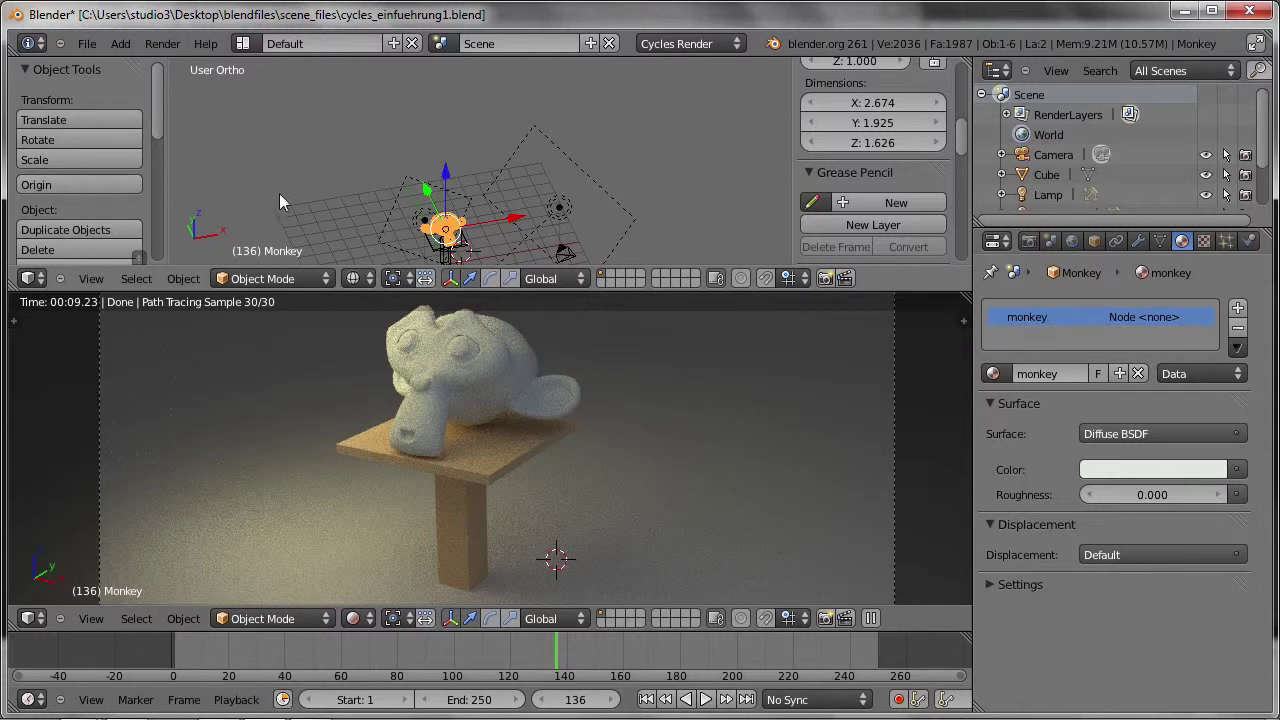
{"action": "left_click", "coordinate": [31, 278]}
Turn the upper area into a Node Editor and lay out the Diffuse BSDF and Material Output nodes
{"action": "left_click", "coordinate": [86, 491]}
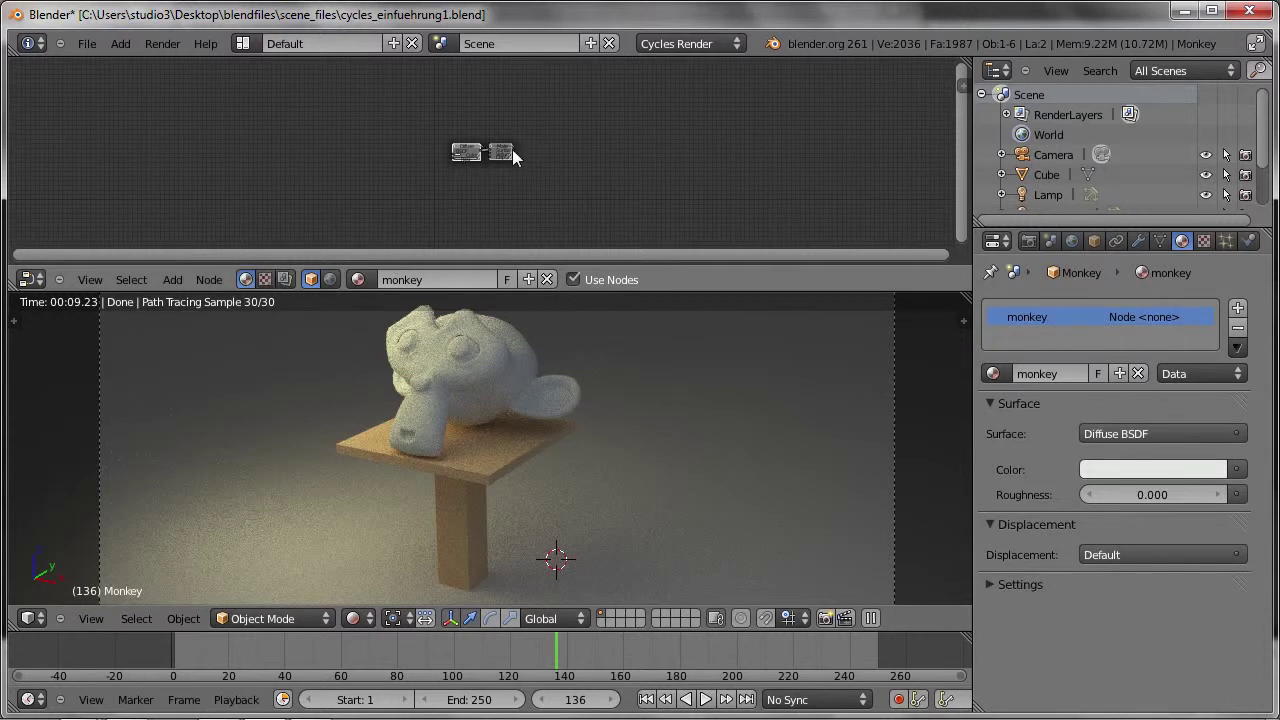
{"action": "scroll", "coordinate": [482, 151], "scroll_direction": "up", "scroll_amount": 1}
{"action": "scroll", "coordinate": [481, 149], "scroll_direction": "up", "scroll_amount": 4}
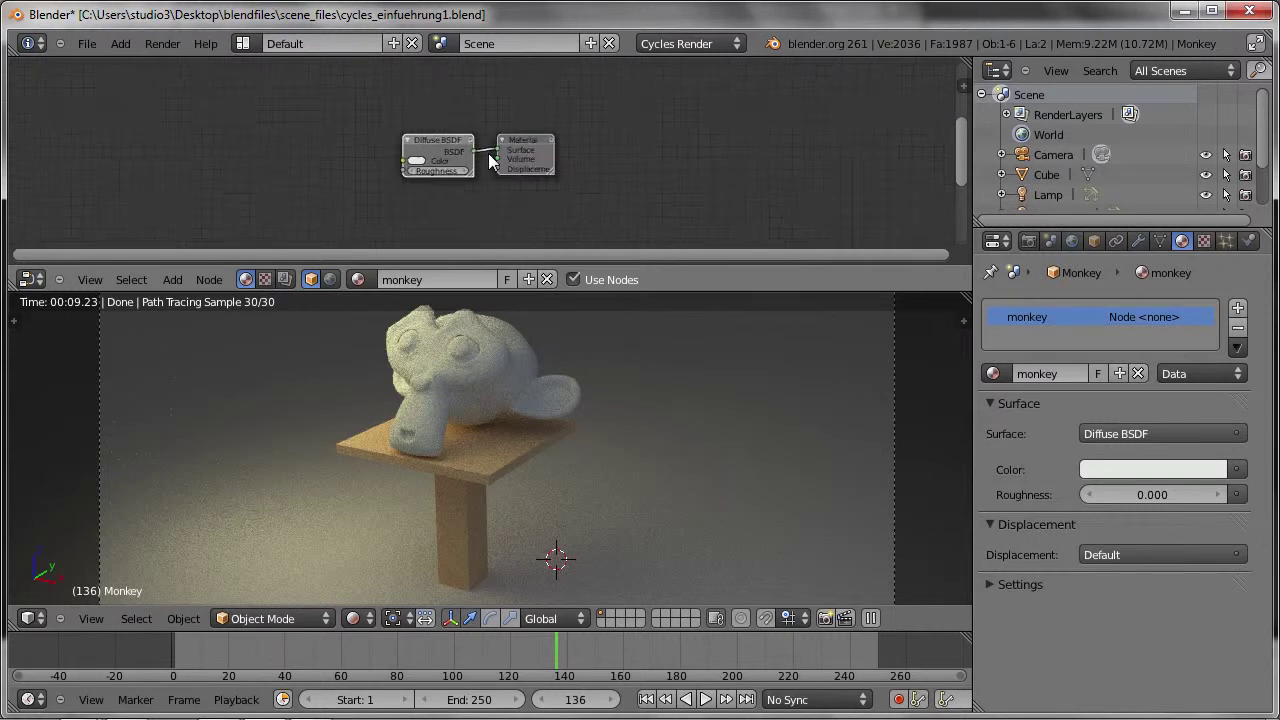
{"action": "scroll", "coordinate": [480, 146], "scroll_direction": "up", "scroll_amount": 3}
{"action": "scroll", "coordinate": [478, 143], "scroll_direction": "up", "scroll_amount": 1}
{"action": "left_click_drag", "start_coordinate": [410, 147], "coordinate": [304, 114]}
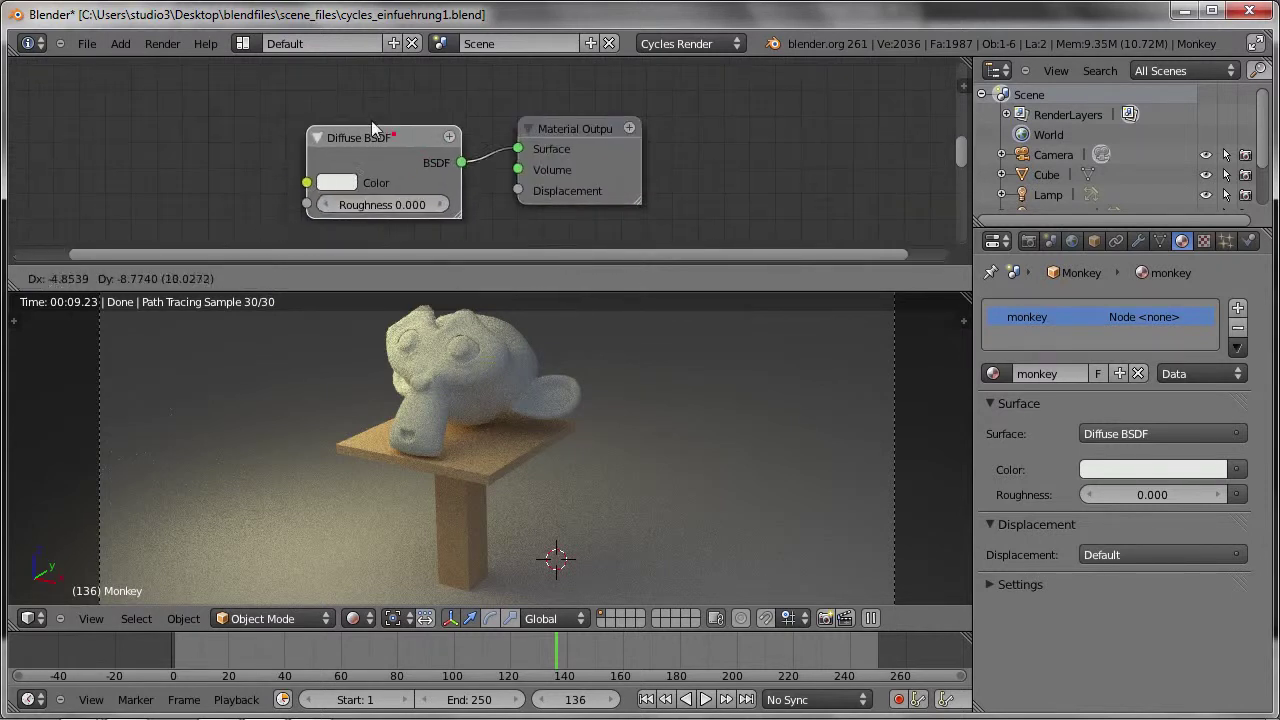
{"action": "left_click_drag", "start_coordinate": [613, 140], "coordinate": [745, 110]}
{"action": "left_click_drag", "start_coordinate": [778, 168], "coordinate": [880, 183]}
{"action": "left_click_drag", "start_coordinate": [784, 149], "coordinate": [795, 190]}
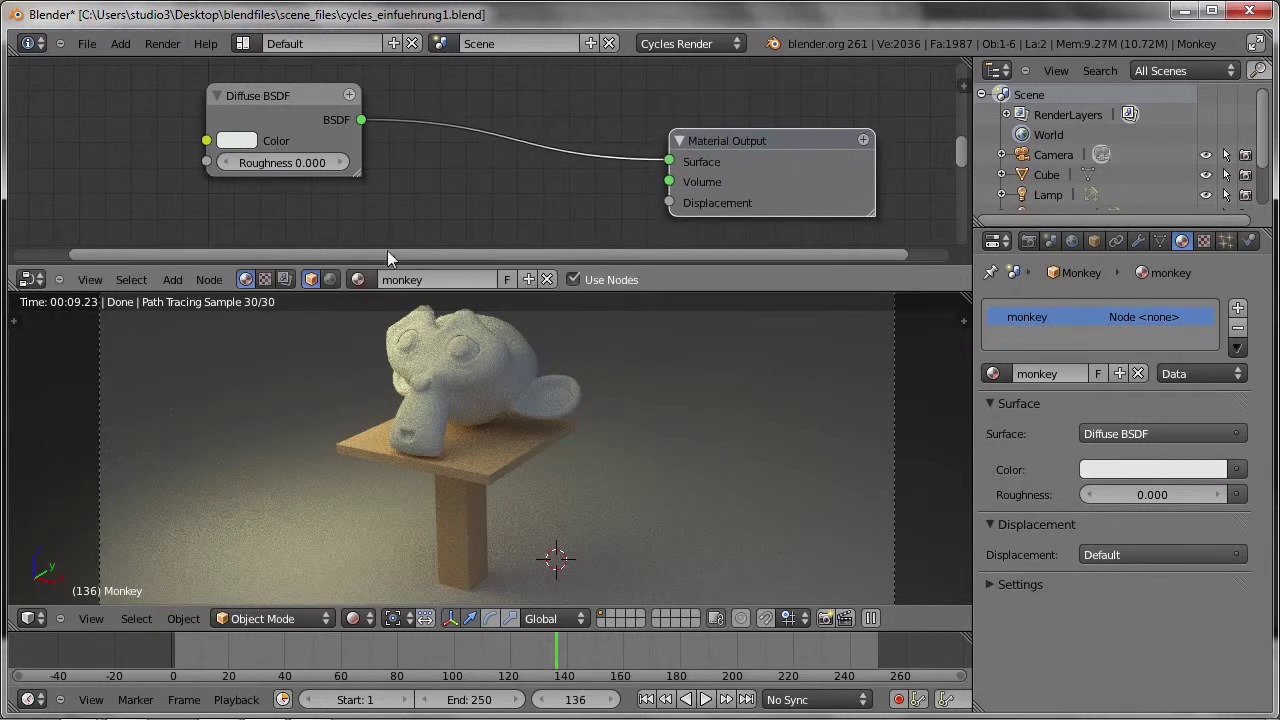
Briefly toggle compositing nodes, return to the shader nodes, and fine-tune the node positions
{"action": "left_click", "coordinate": [286, 280]}
{"action": "left_click", "coordinate": [310, 280]}
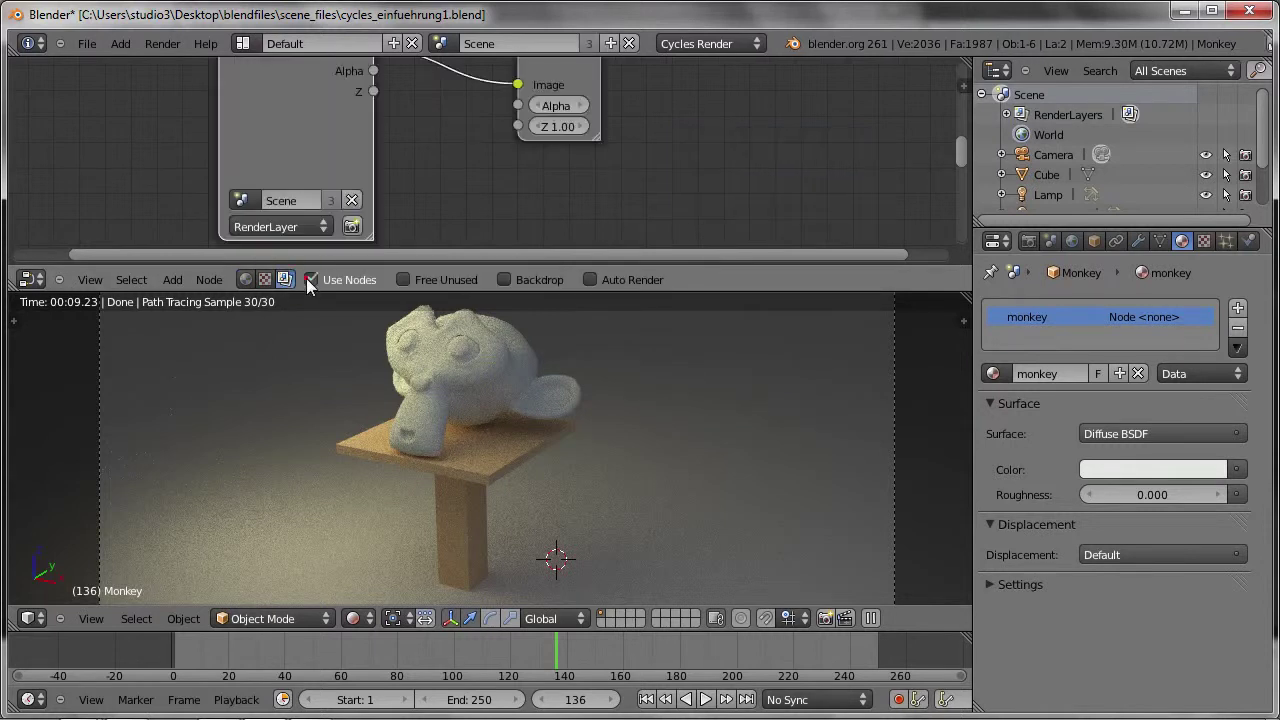
{"action": "left_click", "coordinate": [310, 280]}
{"action": "left_click", "coordinate": [247, 279]}
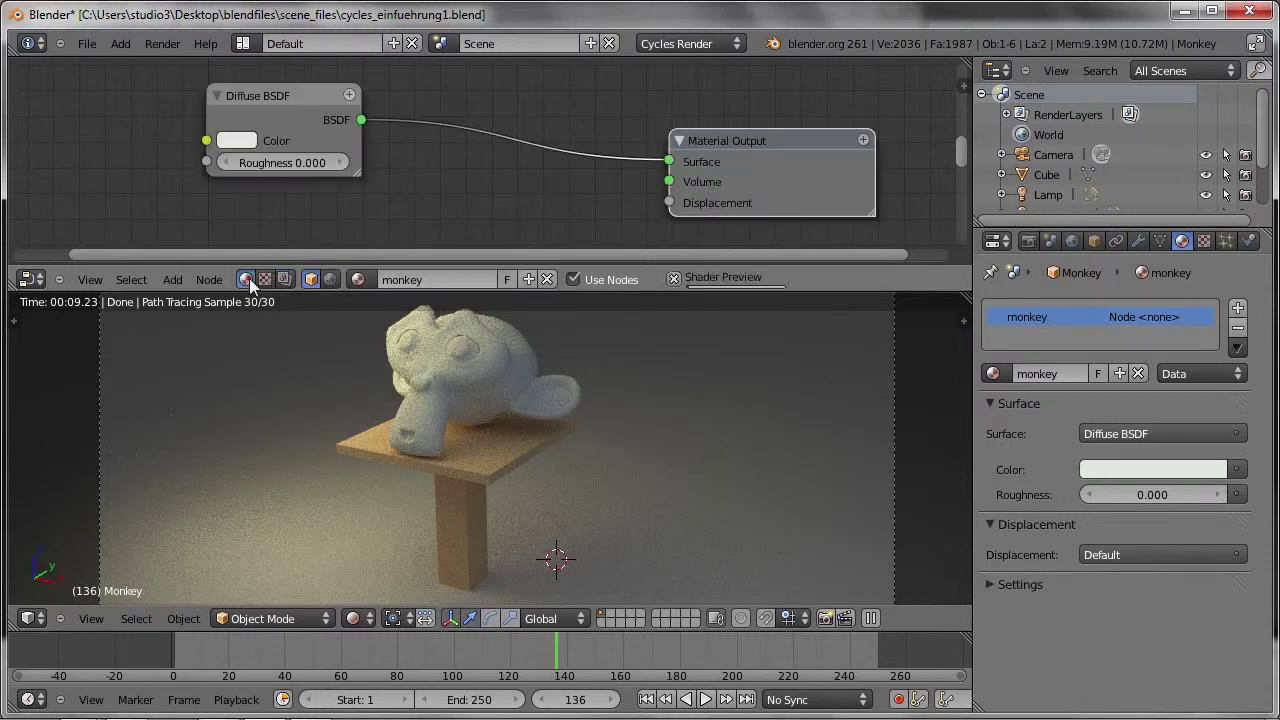
{"action": "left_click_drag", "start_coordinate": [754, 166], "coordinate": [755, 147]}
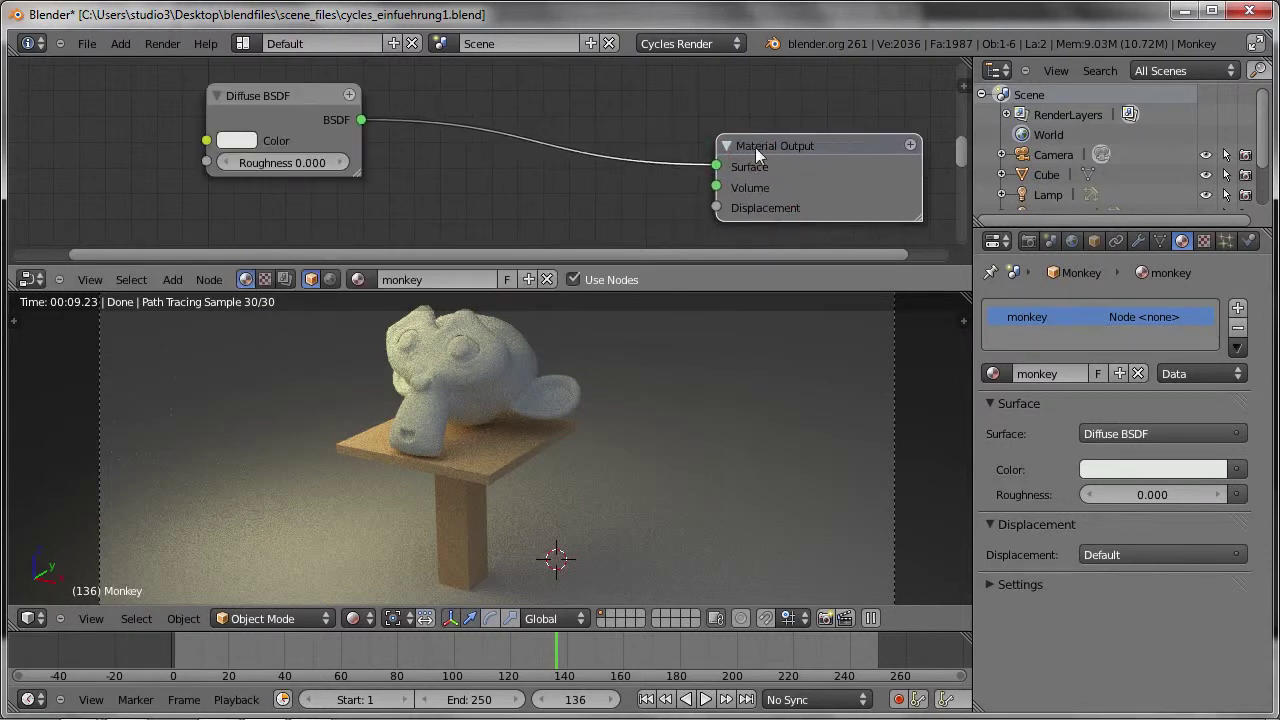
{"action": "left_click_drag", "start_coordinate": [283, 97], "coordinate": [250, 108]}
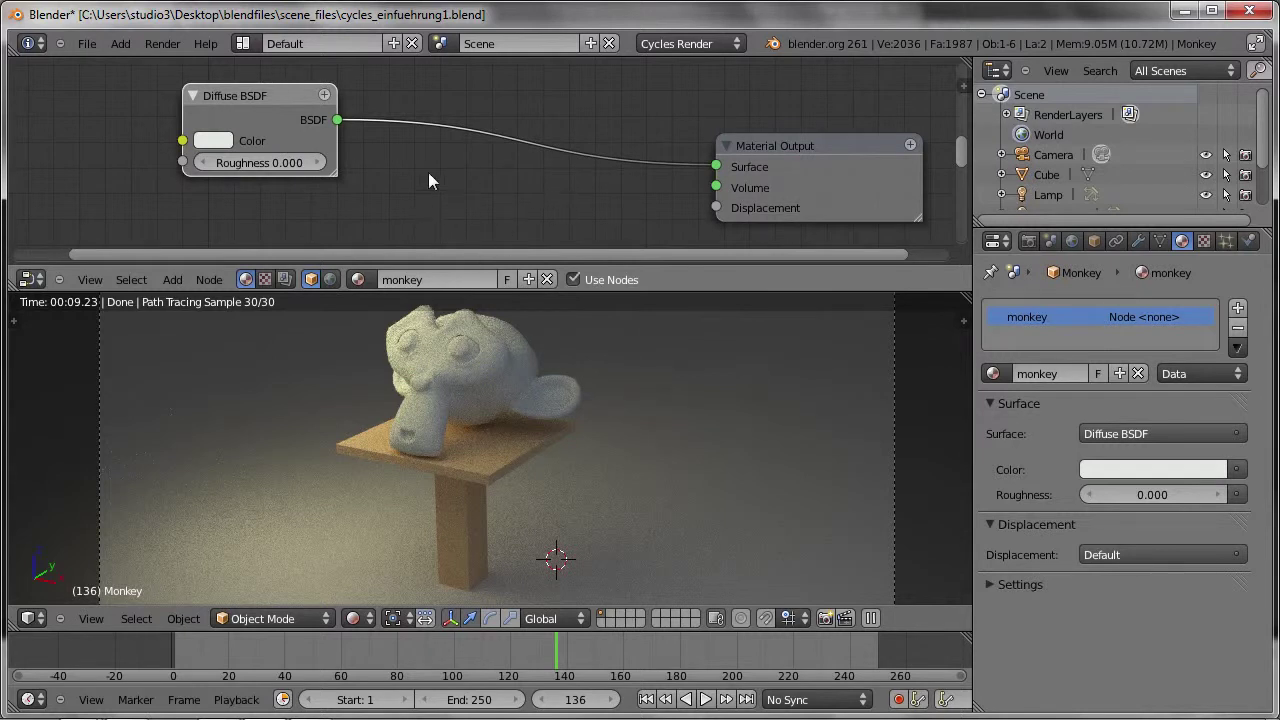
{"action": "left_click_drag", "start_coordinate": [271, 100], "coordinate": [267, 96]}
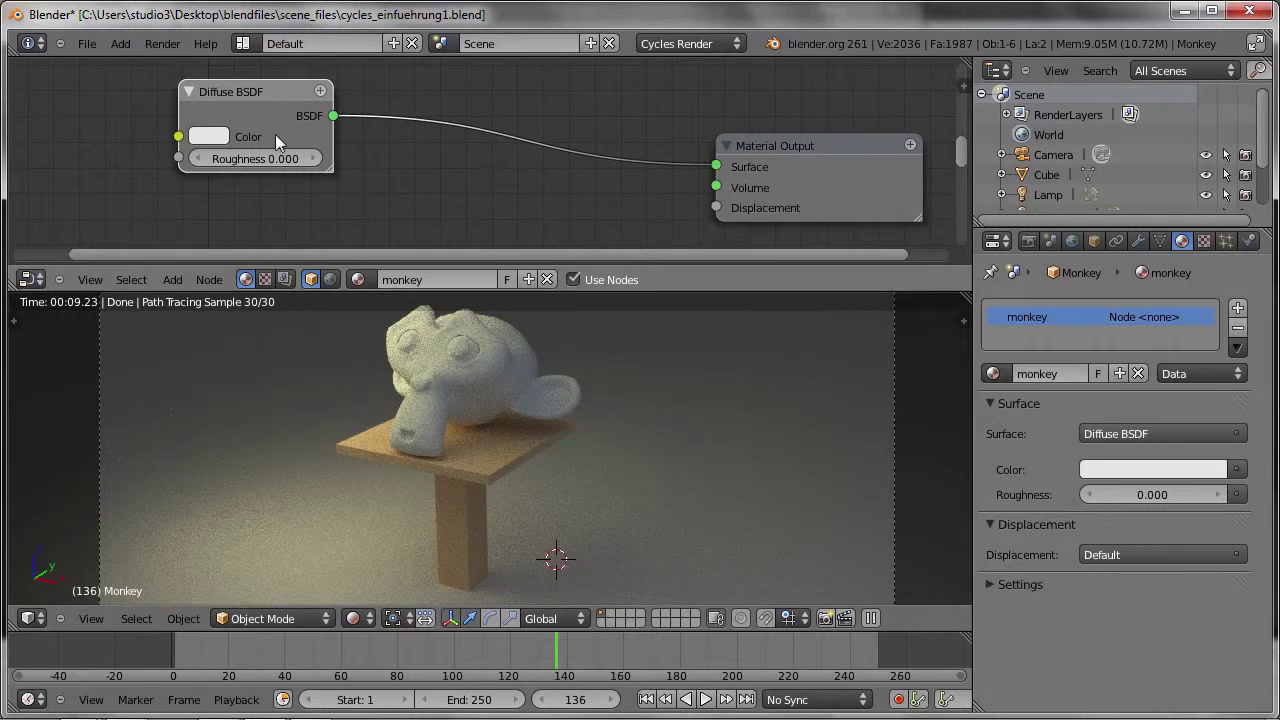
{"action": "scroll", "coordinate": [409, 168], "scroll_direction": "down", "scroll_amount": 1}
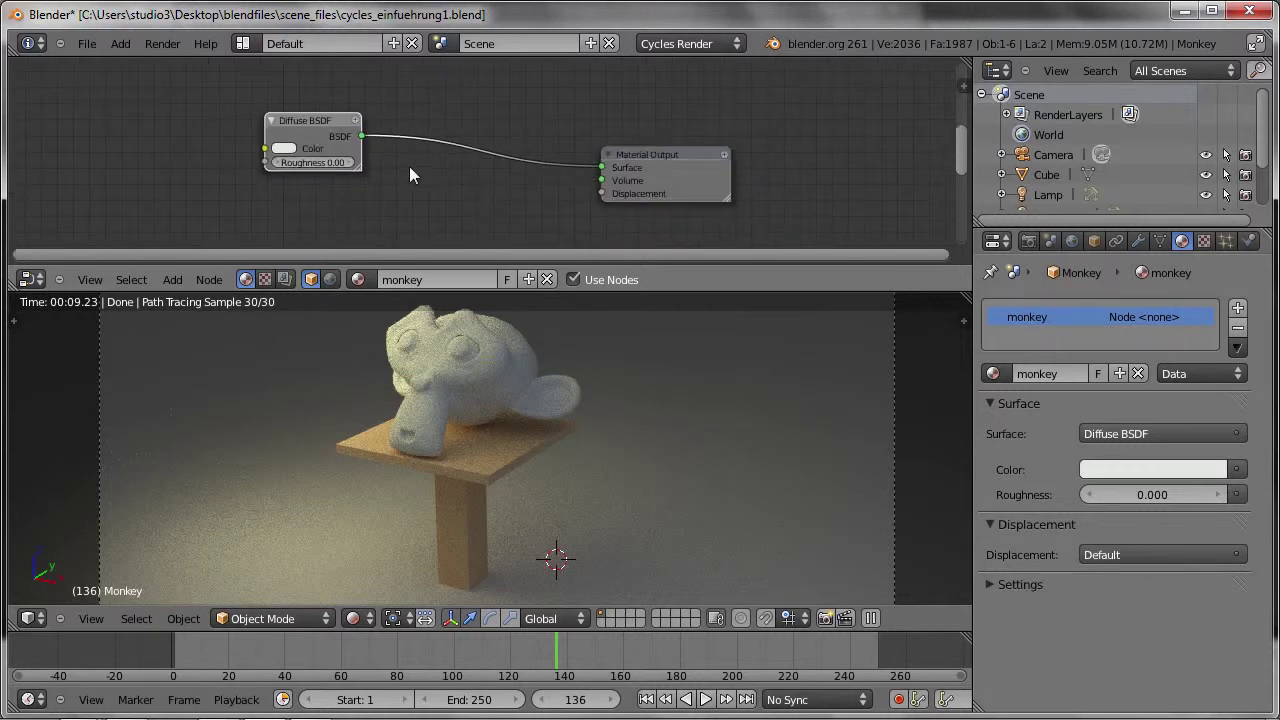
{"action": "scroll", "coordinate": [409, 166], "scroll_direction": "down", "scroll_amount": 1}
{"action": "scroll", "coordinate": [442, 148], "scroll_direction": "down", "scroll_amount": 1}
{"action": "scroll", "coordinate": [474, 155], "scroll_direction": "down", "scroll_amount": 1}
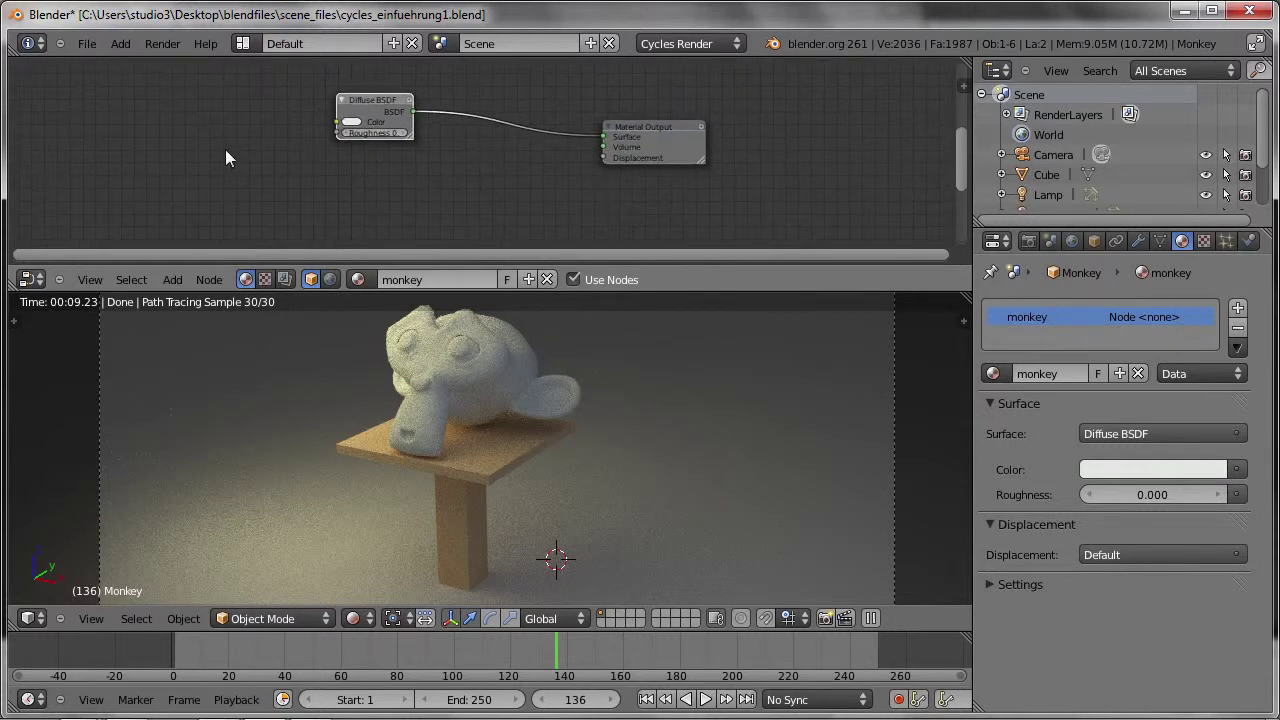
Add a Glossy BSDF node (Beckmann, roughness 0.20) and wire it into the Material Output Surface
{"action": "key", "text": "shift+a"}
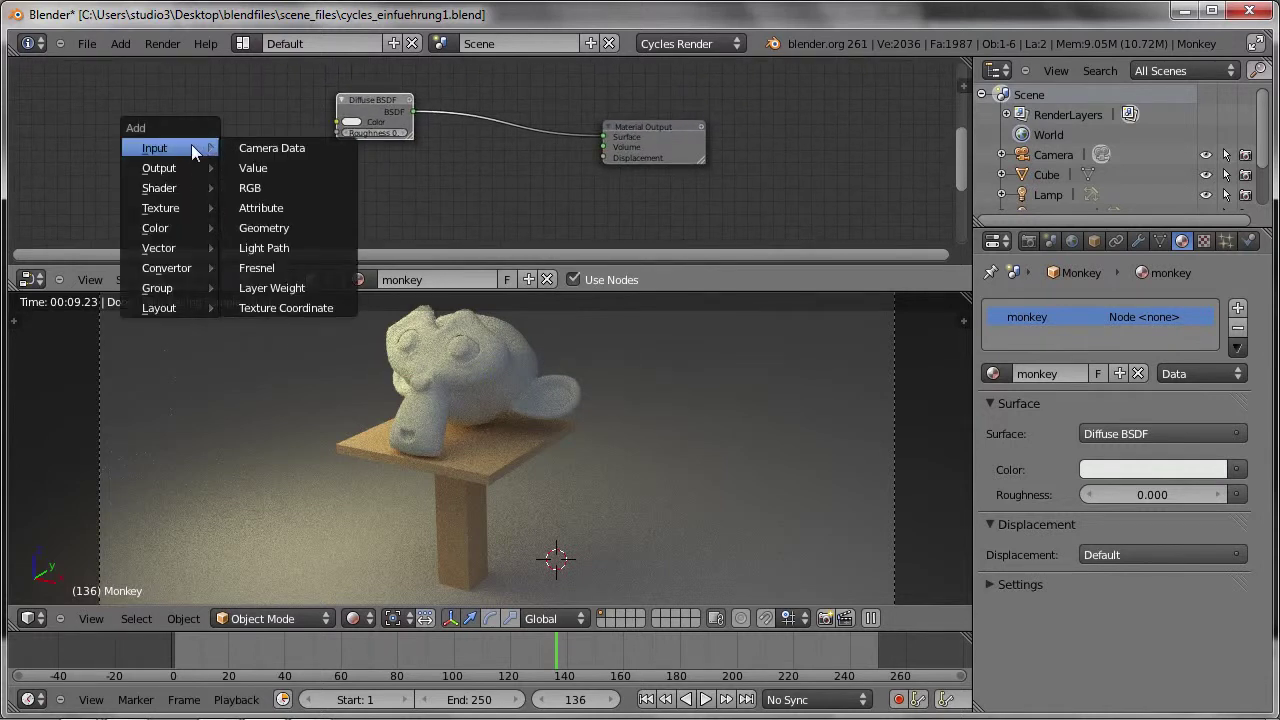
{"action": "mouse_move", "coordinate": [160, 188]}
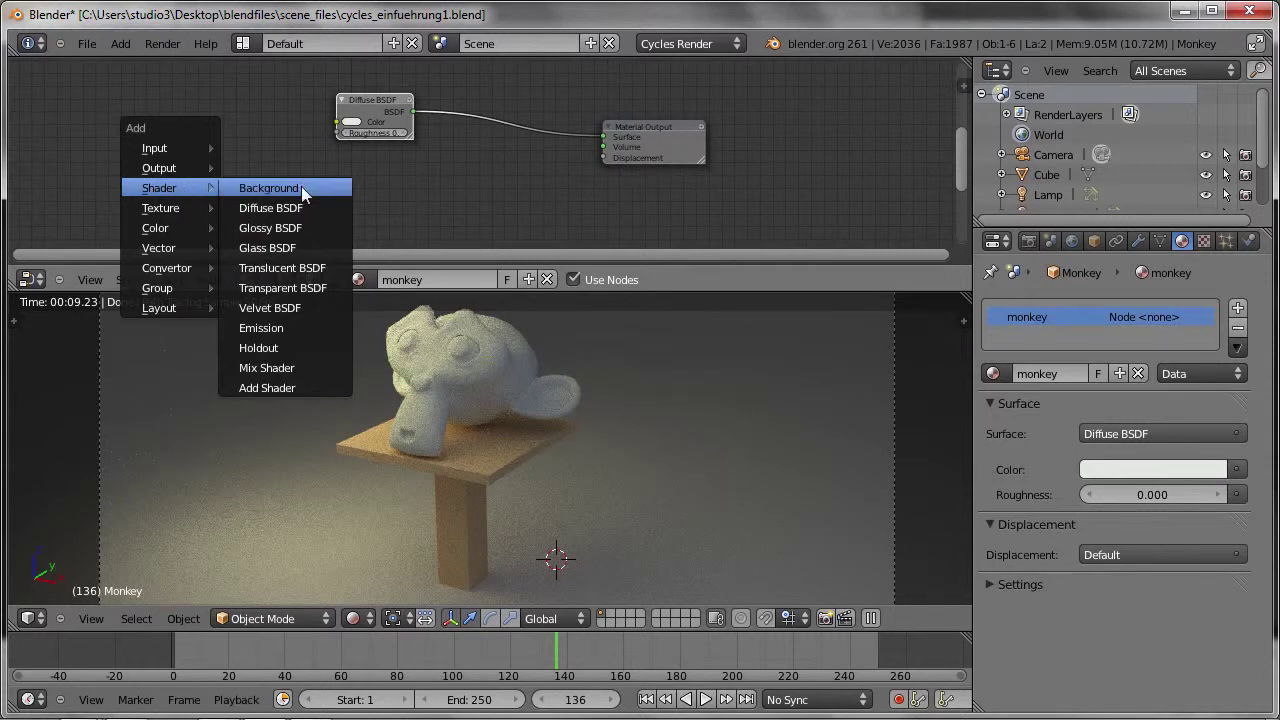
{"action": "left_click", "coordinate": [270, 228]}
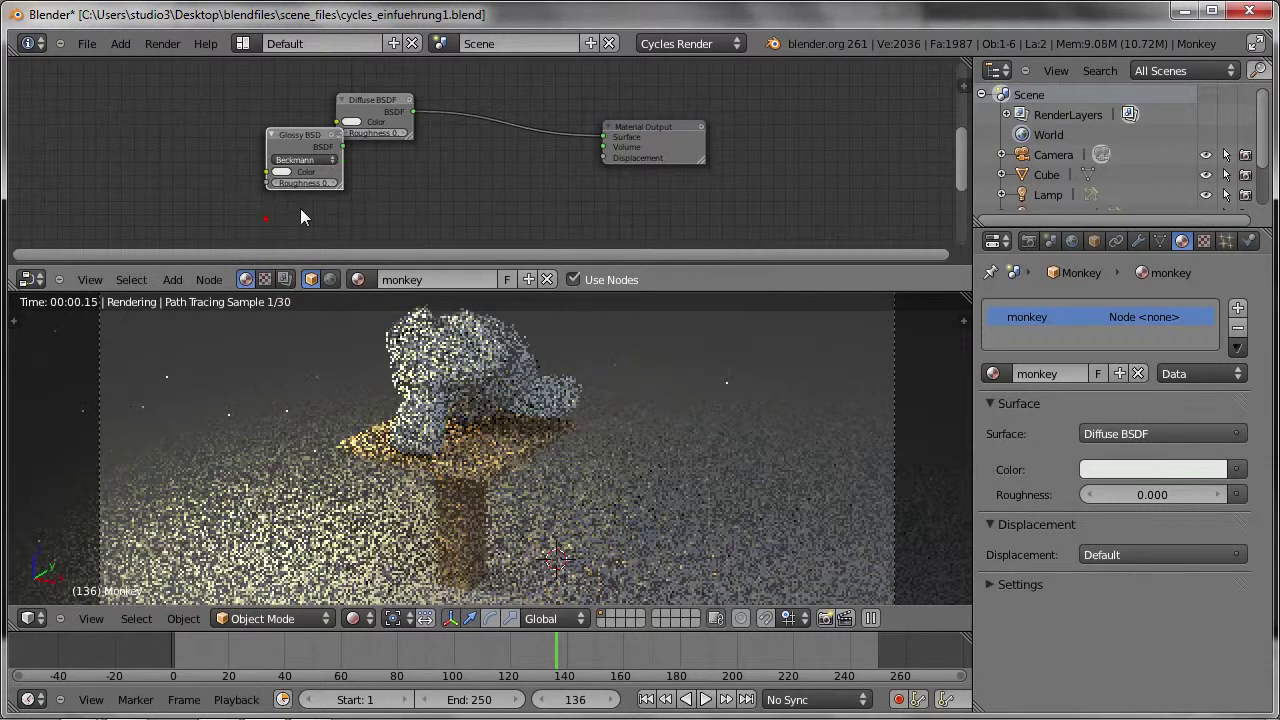
{"action": "left_click", "coordinate": [396, 195]}
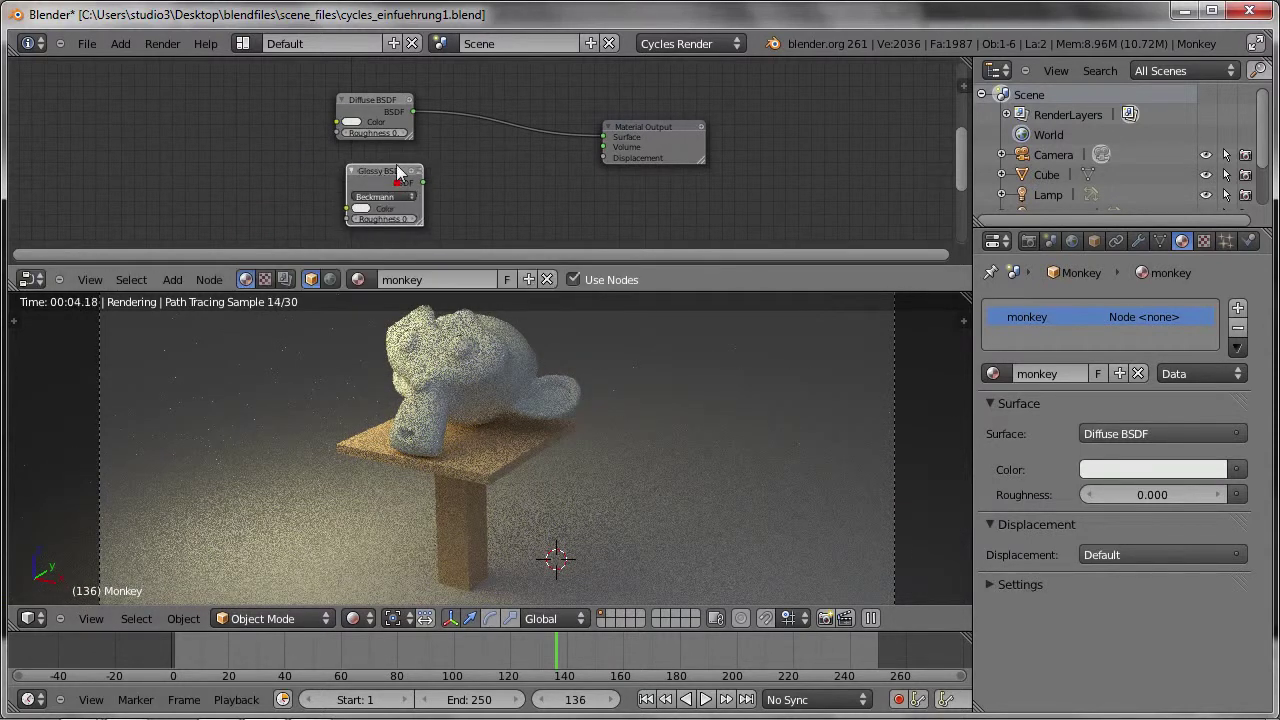
{"action": "scroll", "coordinate": [560, 135], "scroll_direction": "up", "scroll_amount": 1}
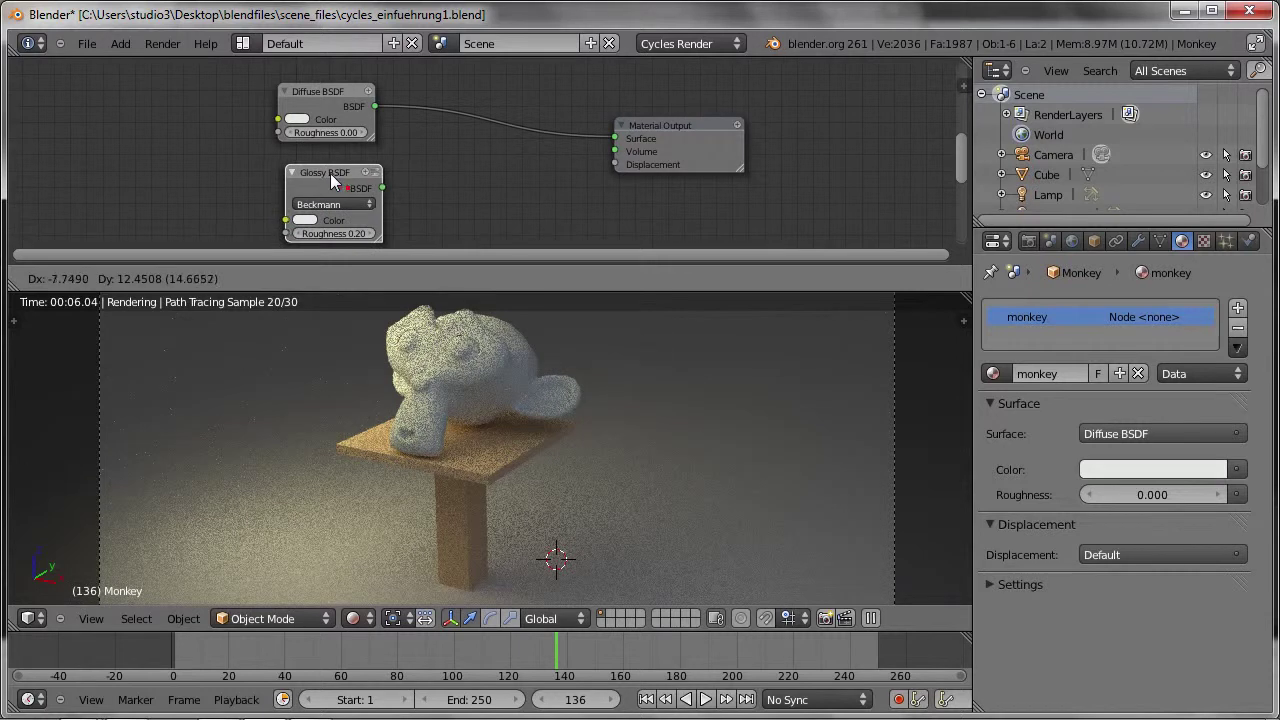
{"action": "left_click_drag", "start_coordinate": [350, 192], "coordinate": [232, 170]}
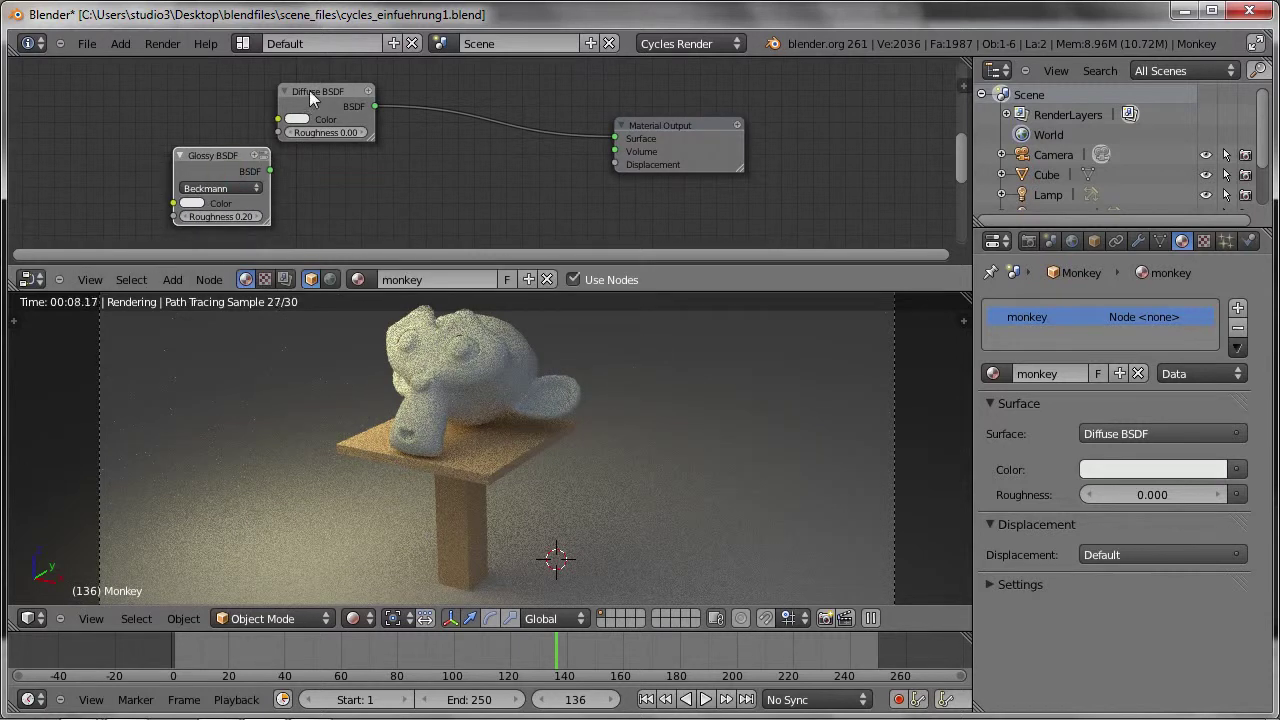
{"action": "mouse_move", "coordinate": [268, 170]}
{"action": "left_mouse_down"}
{"action": "mouse_move", "coordinate": [480, 120]}
{"action": "mouse_move", "coordinate": [614, 135]}
{"action": "left_mouse_up"}
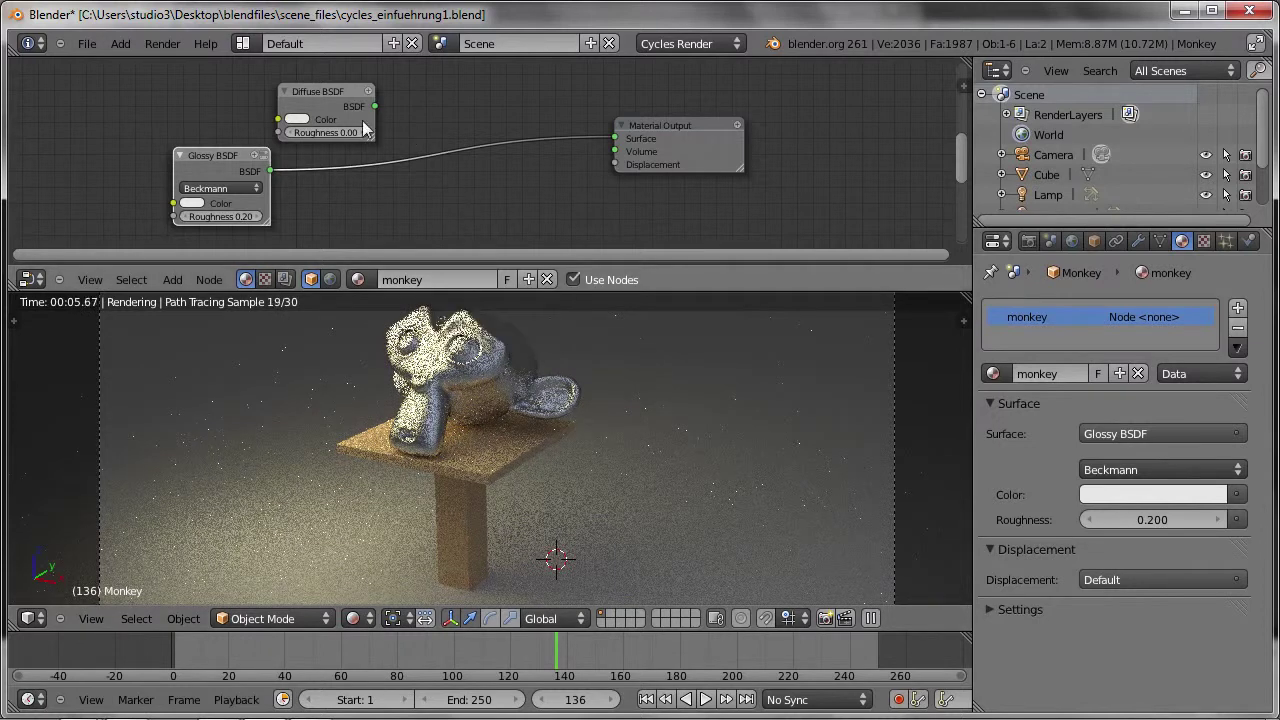
{"action": "mouse_move", "coordinate": [318, 94]}
{"action": "left_mouse_down"}
{"action": "mouse_move", "coordinate": [173, 78]}
{"action": "mouse_move", "coordinate": [200, 85]}
{"action": "left_mouse_up"}
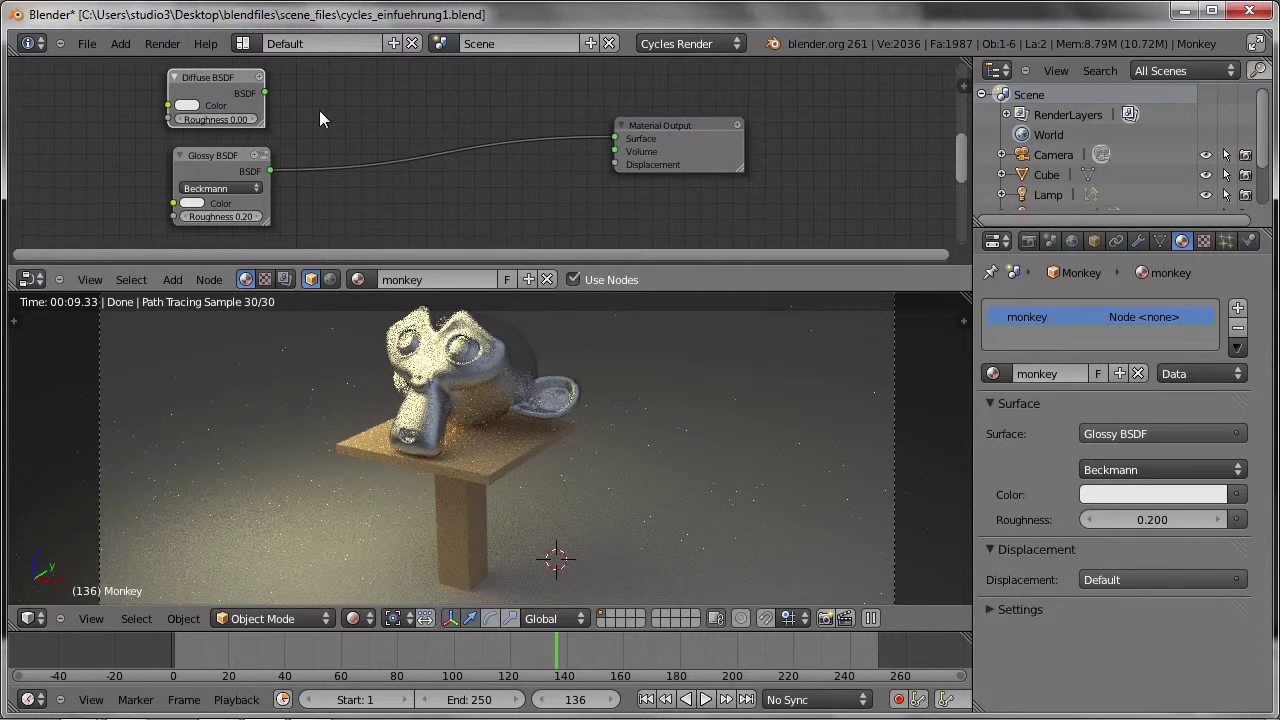
Add a Mix Shader at Fac 0.500 combining Diffuse and Glossy, and connect its output to Surface
{"action": "key", "text": "shift+a"}
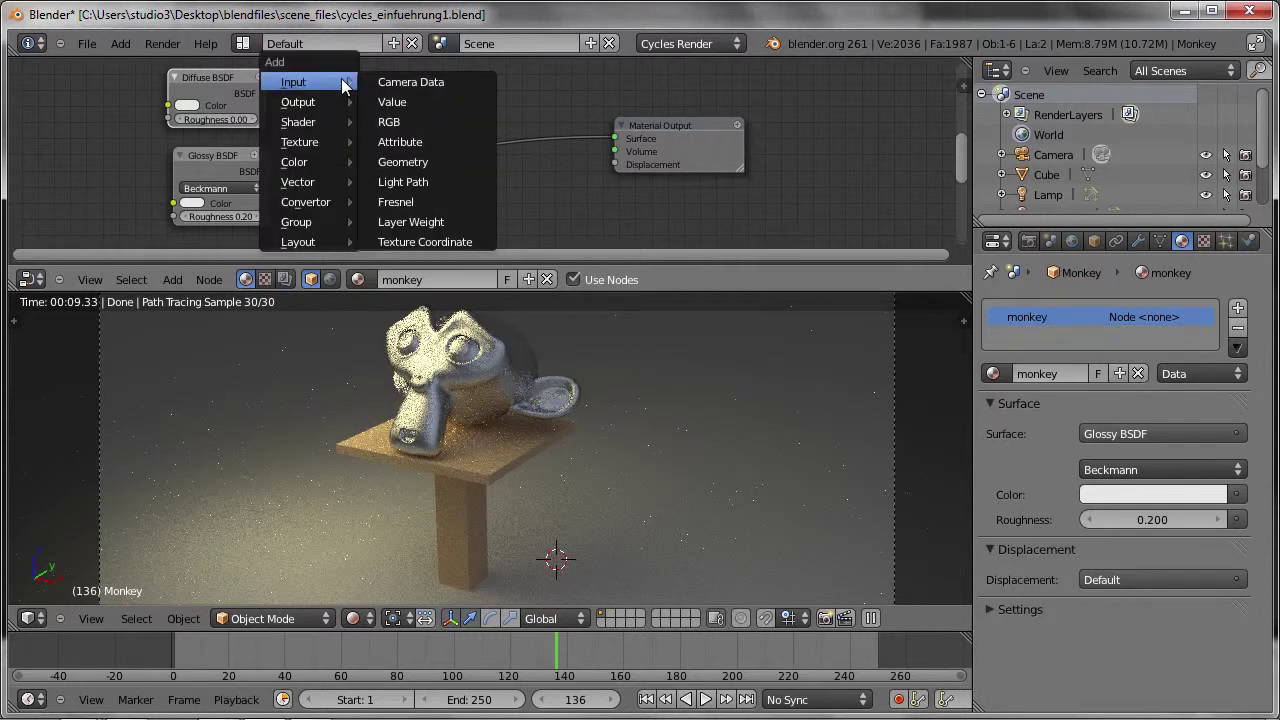
{"action": "mouse_move", "coordinate": [298, 122]}
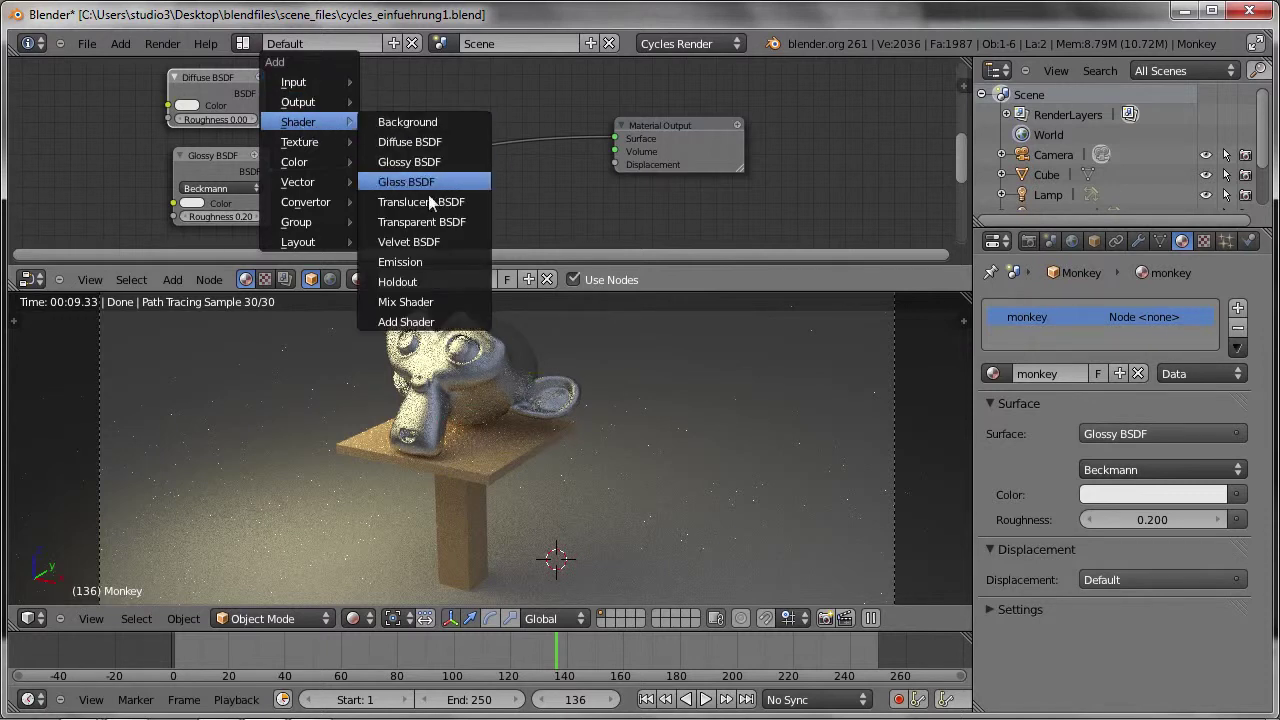
{"action": "left_click", "coordinate": [380, 308]}
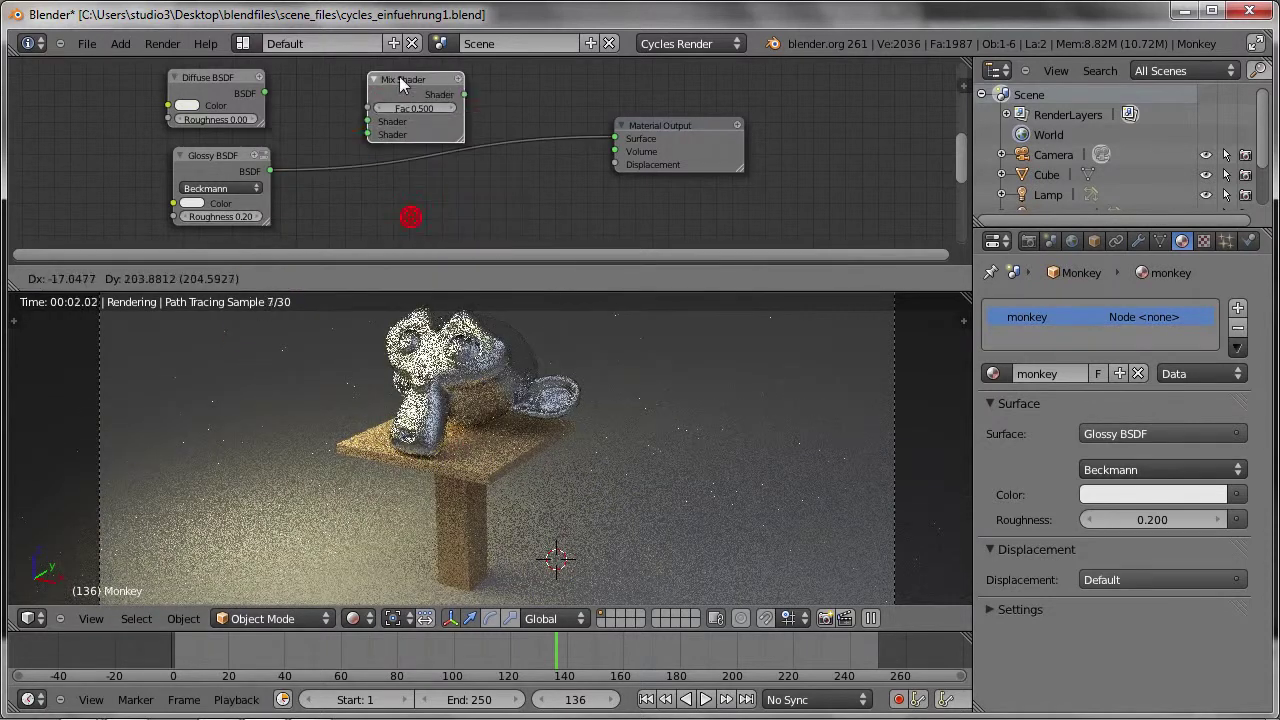
{"action": "left_click", "coordinate": [396, 72]}
{"action": "mouse_move", "coordinate": [264, 93]}
{"action": "left_mouse_down"}
{"action": "mouse_move", "coordinate": [357, 125]}
{"action": "mouse_move", "coordinate": [356, 114]}
{"action": "left_mouse_up"}
{"action": "left_click_drag", "start_coordinate": [270, 171], "coordinate": [357, 131]}
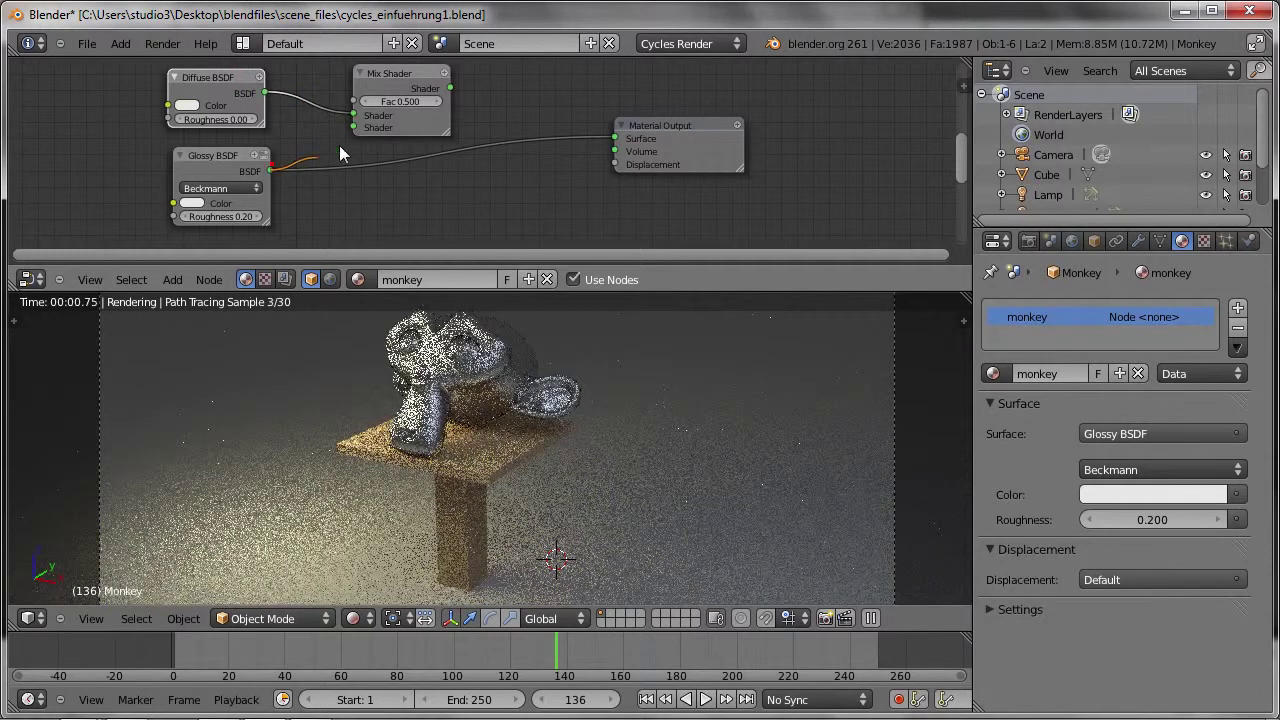
{"action": "left_click_drag", "start_coordinate": [450, 88], "coordinate": [614, 138]}
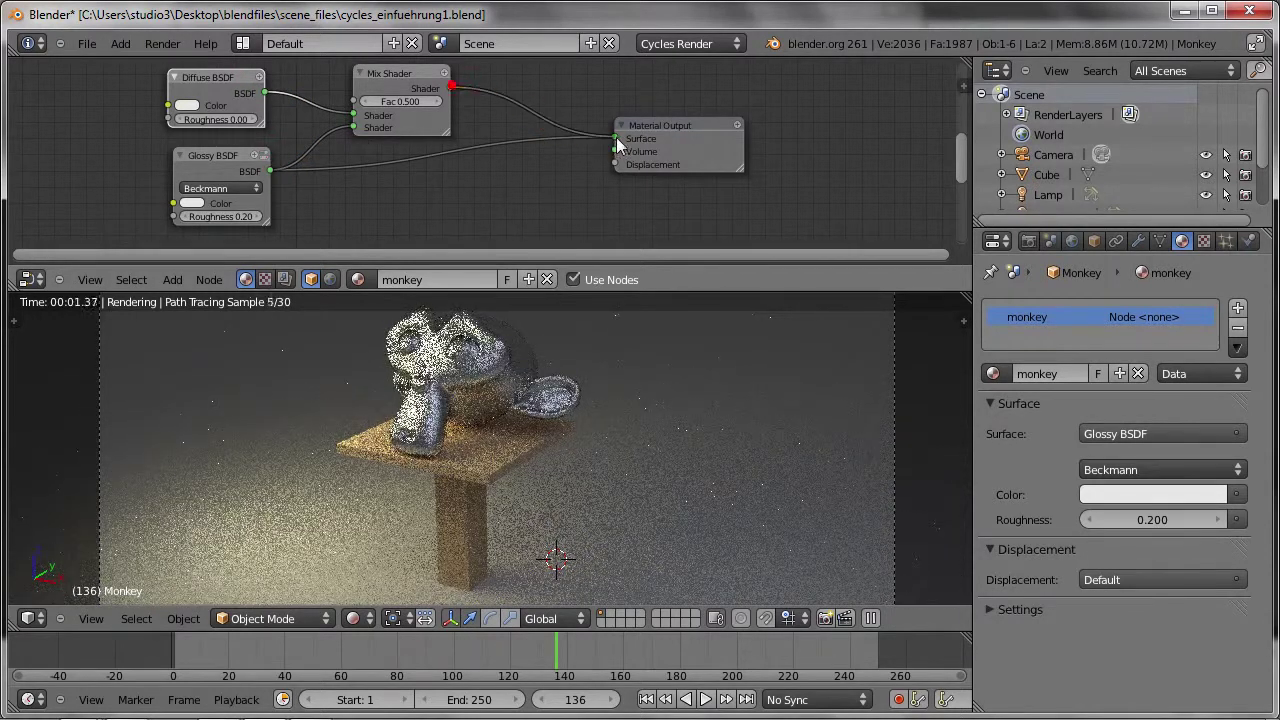
{"action": "right_click_drag", "start_coordinate": [511, 138], "coordinate": [520, 175], "text": "ctrl"}
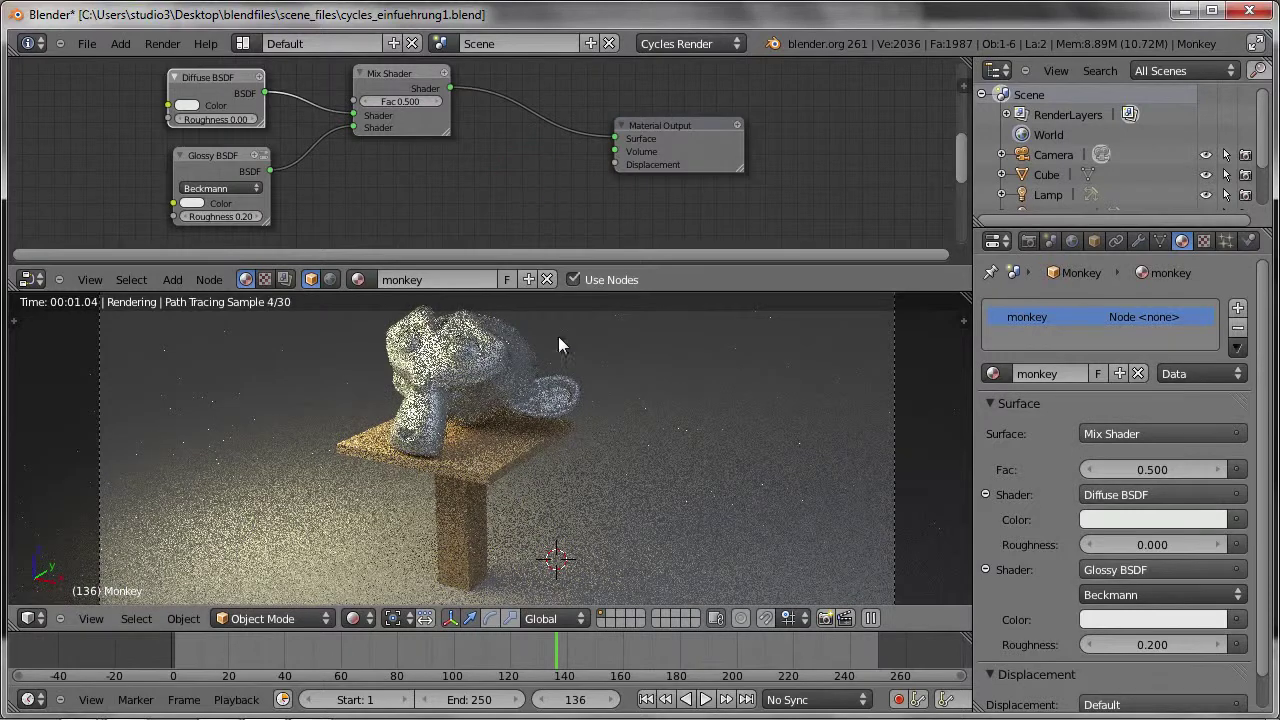
Colour the Diffuse BSDF magenta and the Glossy BSDF light green (R 0.216, G 0.800, B 0.328)
{"action": "left_click", "coordinate": [186, 105]}
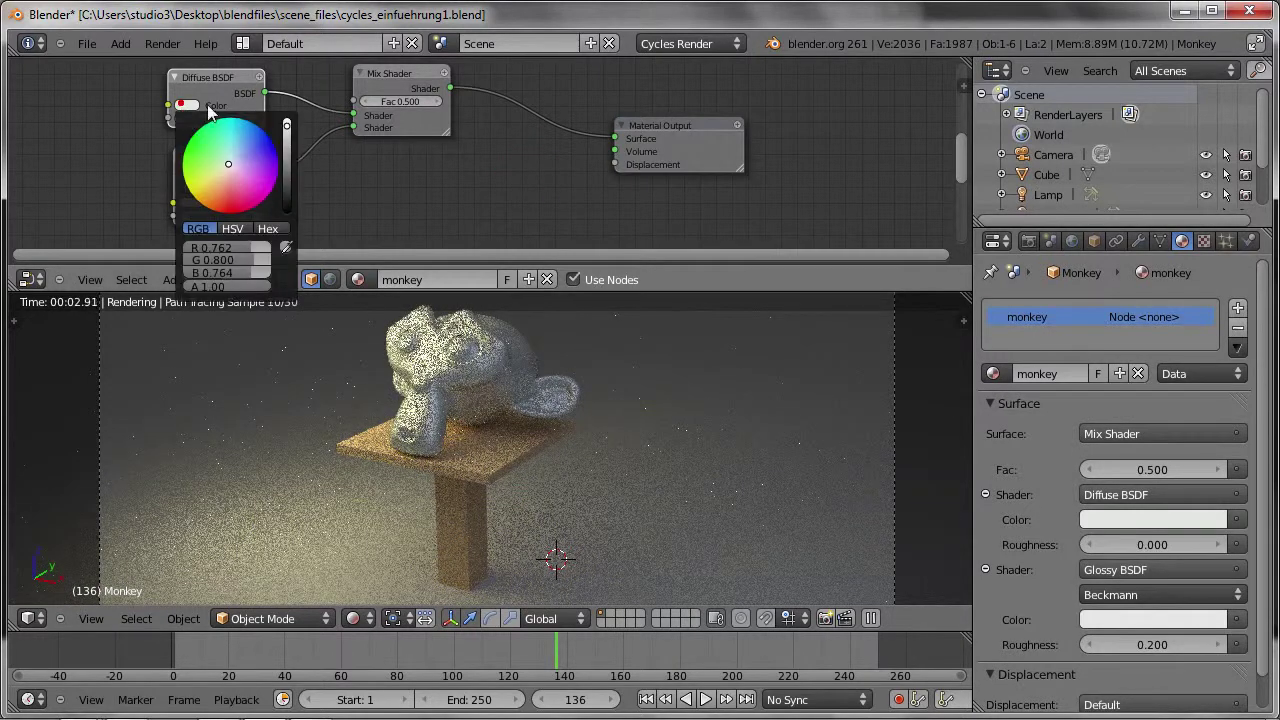
{"action": "left_click_drag", "start_coordinate": [233, 163], "coordinate": [260, 203]}
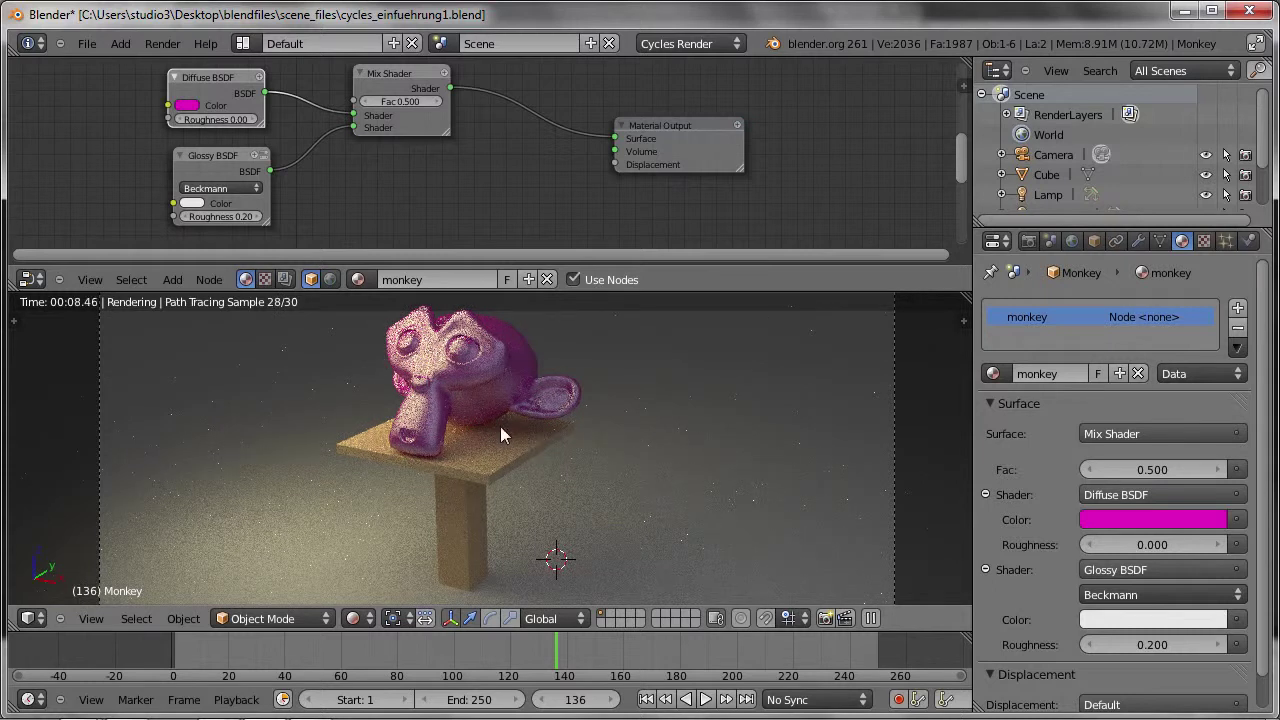
{"action": "mouse_move", "coordinate": [260, 216]}
{"action": "left_mouse_down"}
{"action": "mouse_move", "coordinate": [238, 208]}
{"action": "mouse_move", "coordinate": [286, 214]}
{"action": "left_mouse_up"}
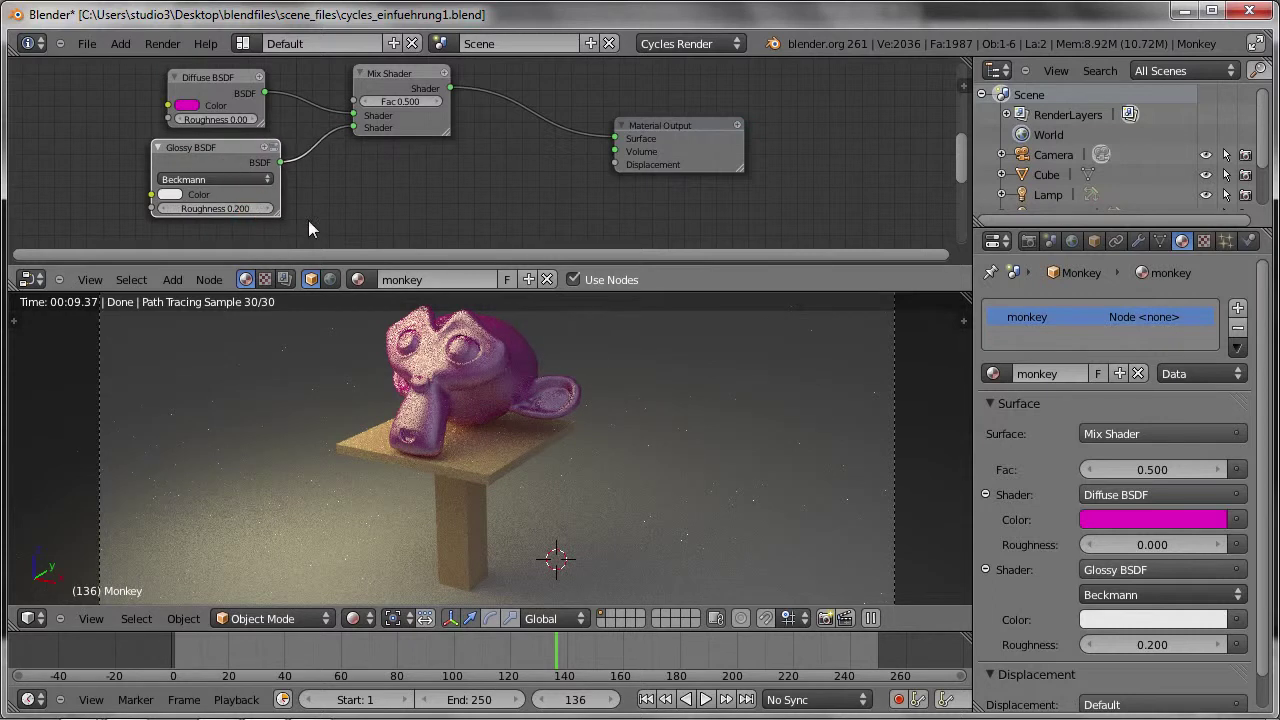
{"action": "left_click", "coordinate": [205, 180]}
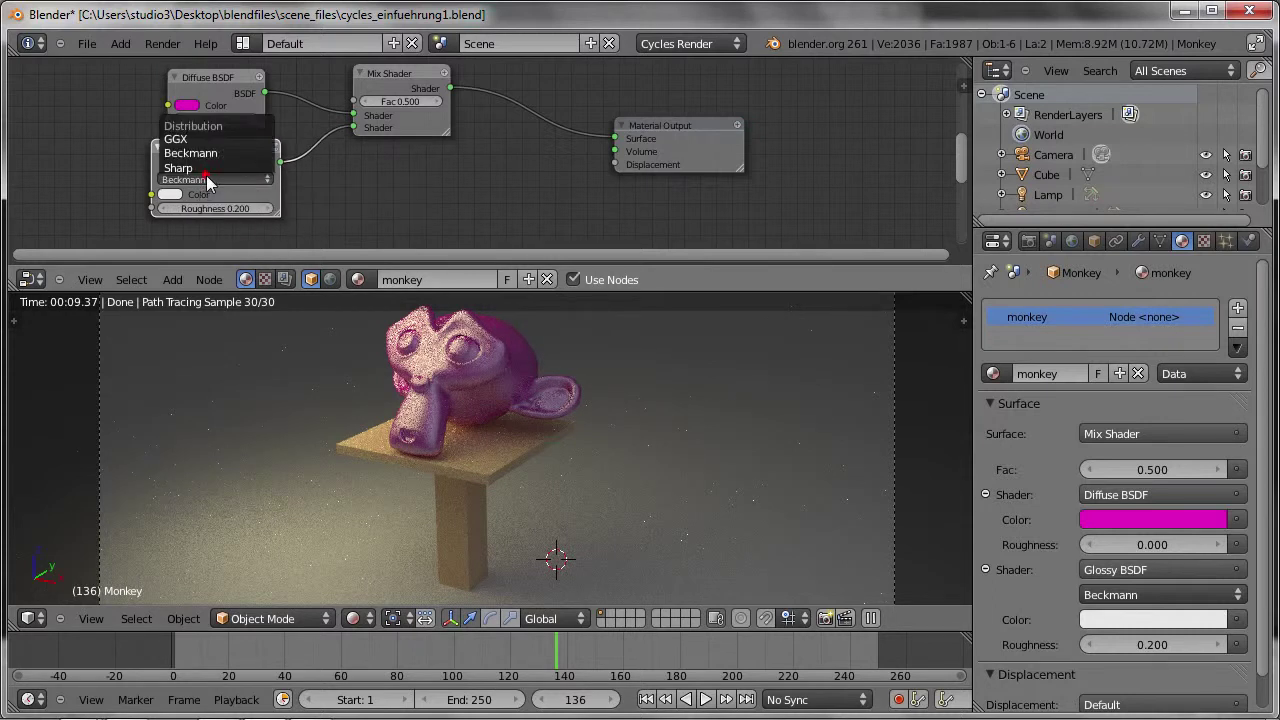
{"action": "left_click", "coordinate": [170, 194]}
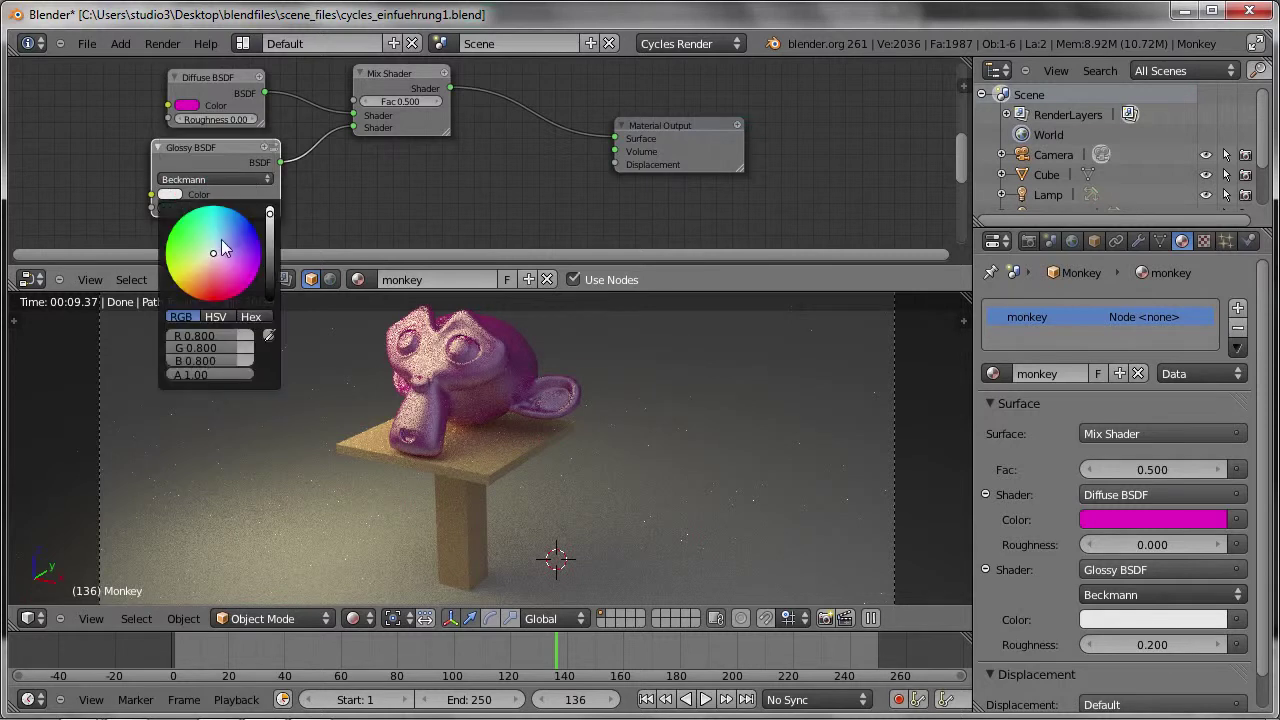
{"action": "left_click", "coordinate": [207, 250]}
{"action": "left_click_drag", "start_coordinate": [207, 250], "coordinate": [186, 230]}
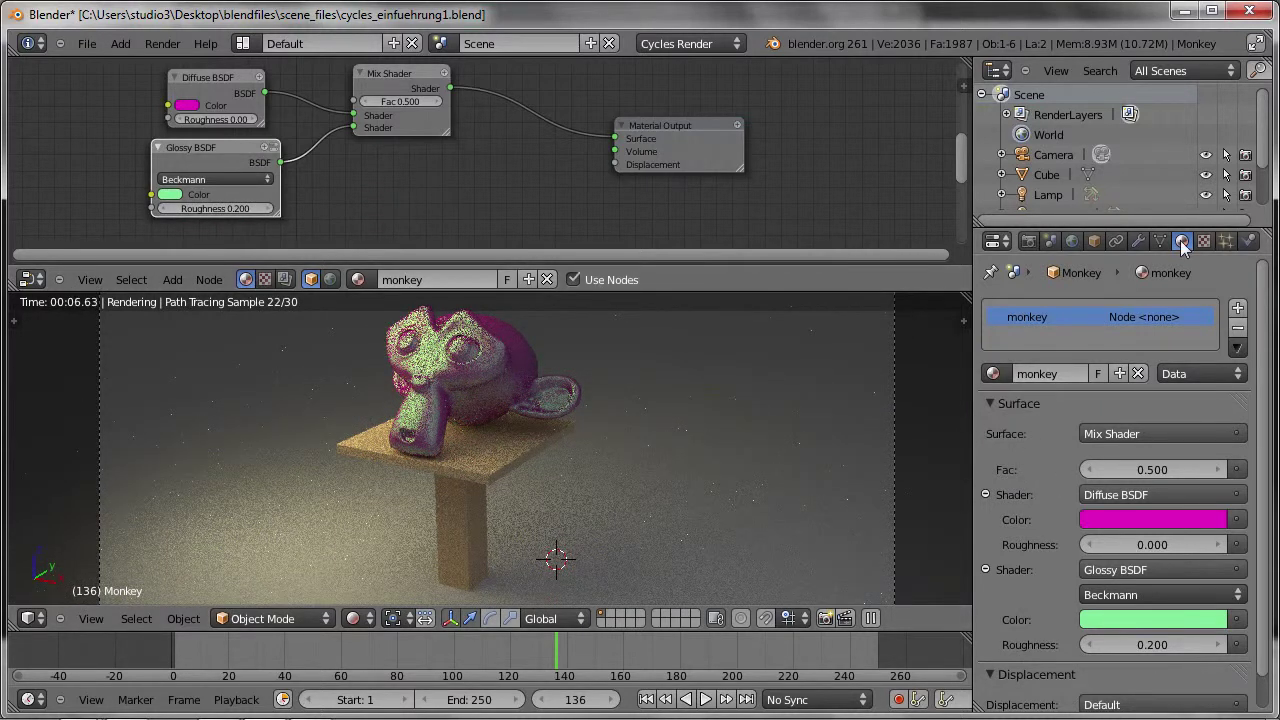
Move the Mix Shader node down slightly and set its Fac to 1
{"action": "scroll", "coordinate": [1041, 507], "scroll_direction": "down", "scroll_amount": 1}
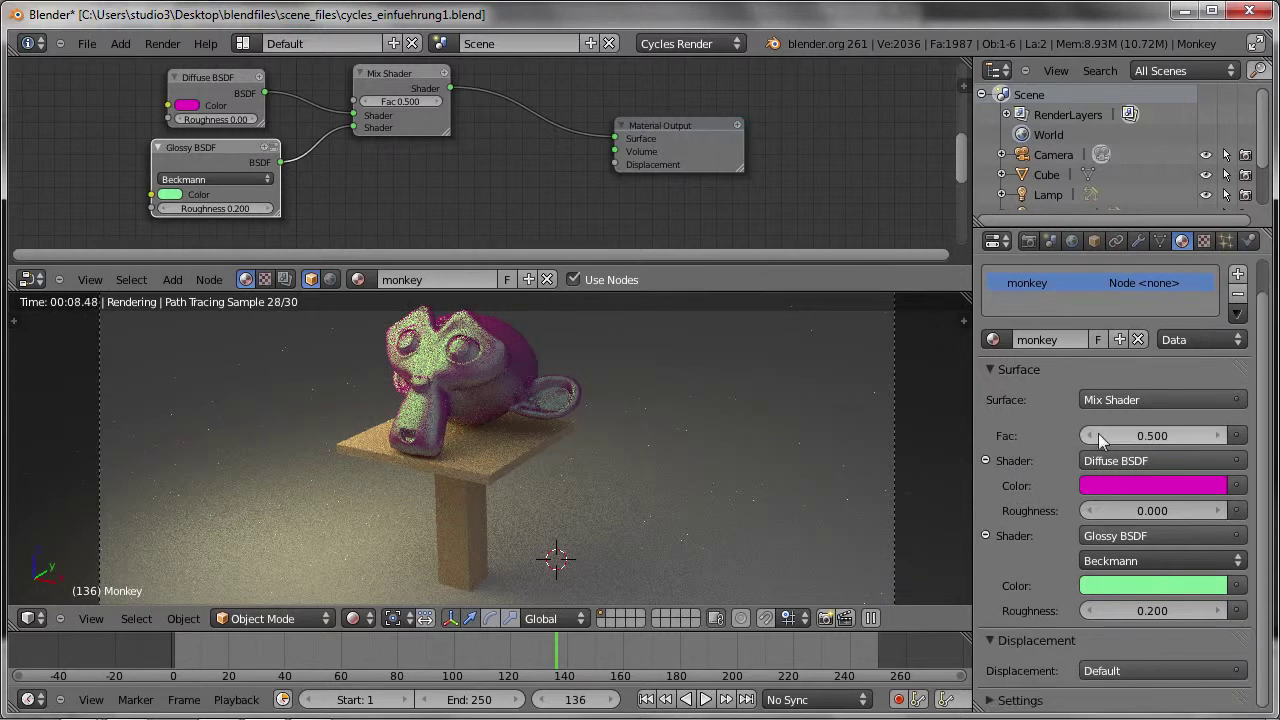
{"action": "scroll", "coordinate": [414, 93], "scroll_direction": "up", "scroll_amount": 2}
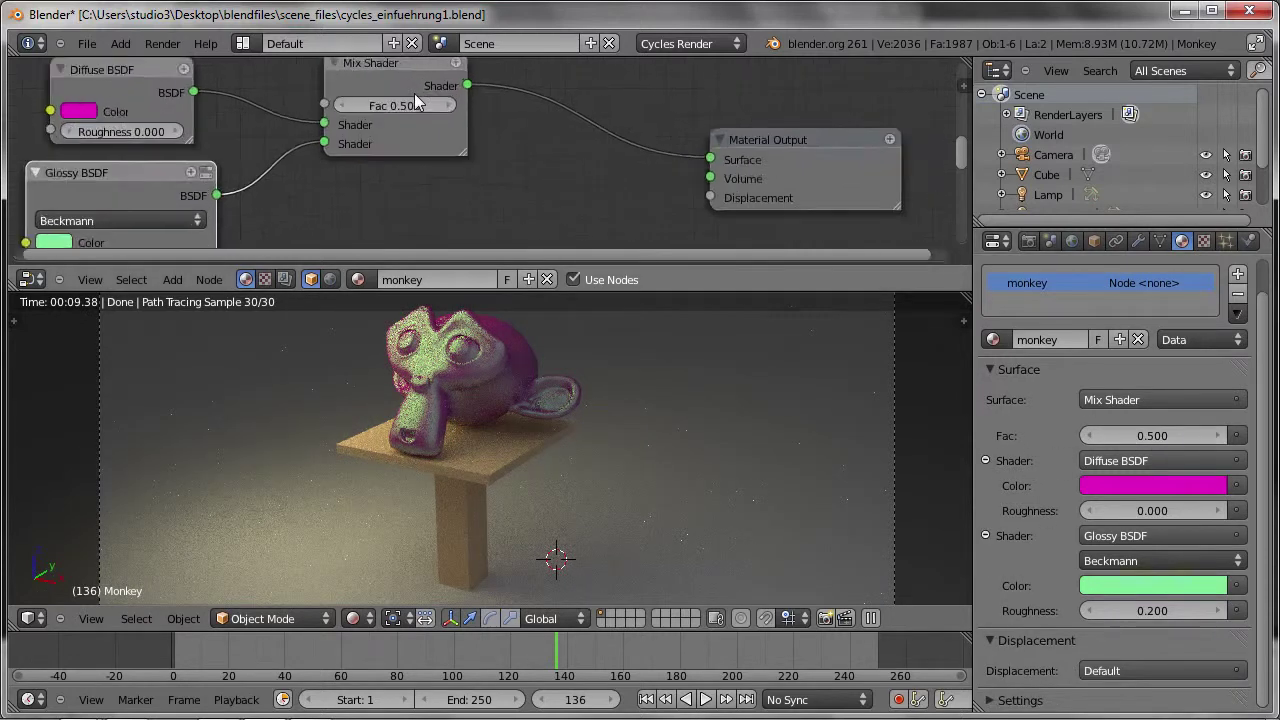
{"action": "scroll", "coordinate": [410, 93], "scroll_direction": "up", "scroll_amount": 2}
{"action": "left_click_drag", "start_coordinate": [403, 143], "coordinate": [411, 192]}
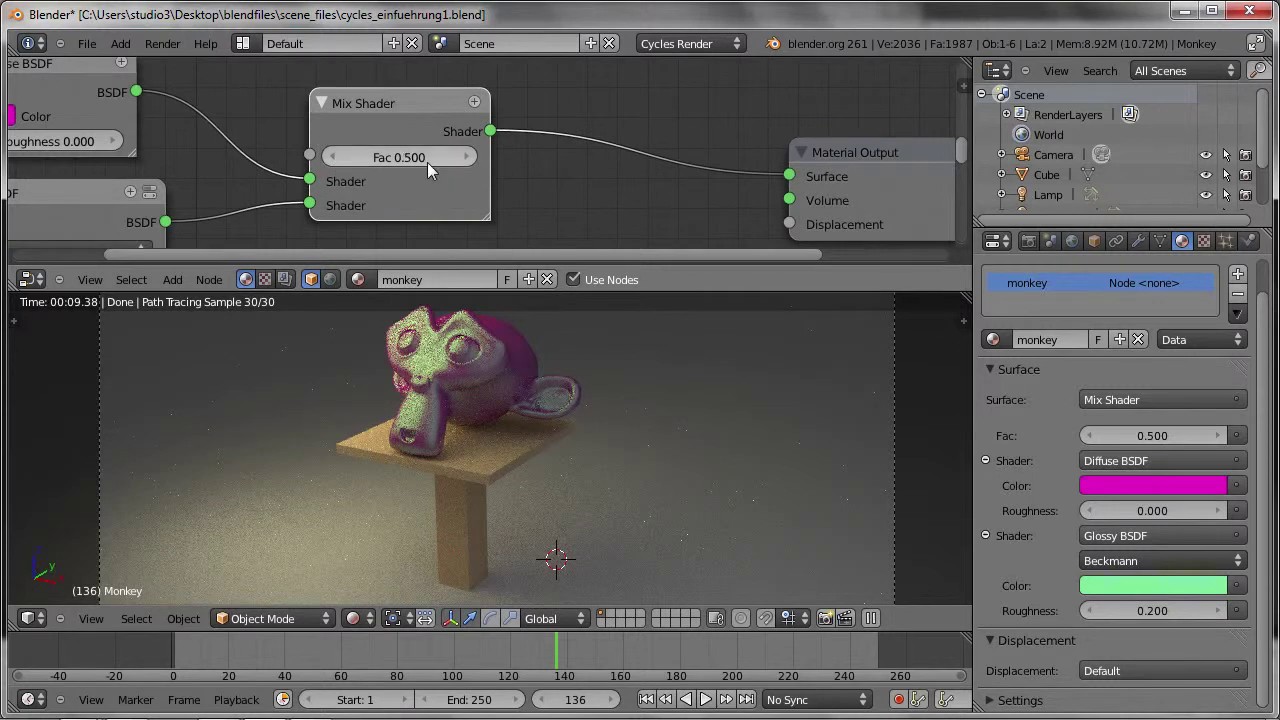
{"action": "left_click", "coordinate": [390, 157]}
{"action": "type", "text": "1"}
{"action": "key", "text": "Return"}
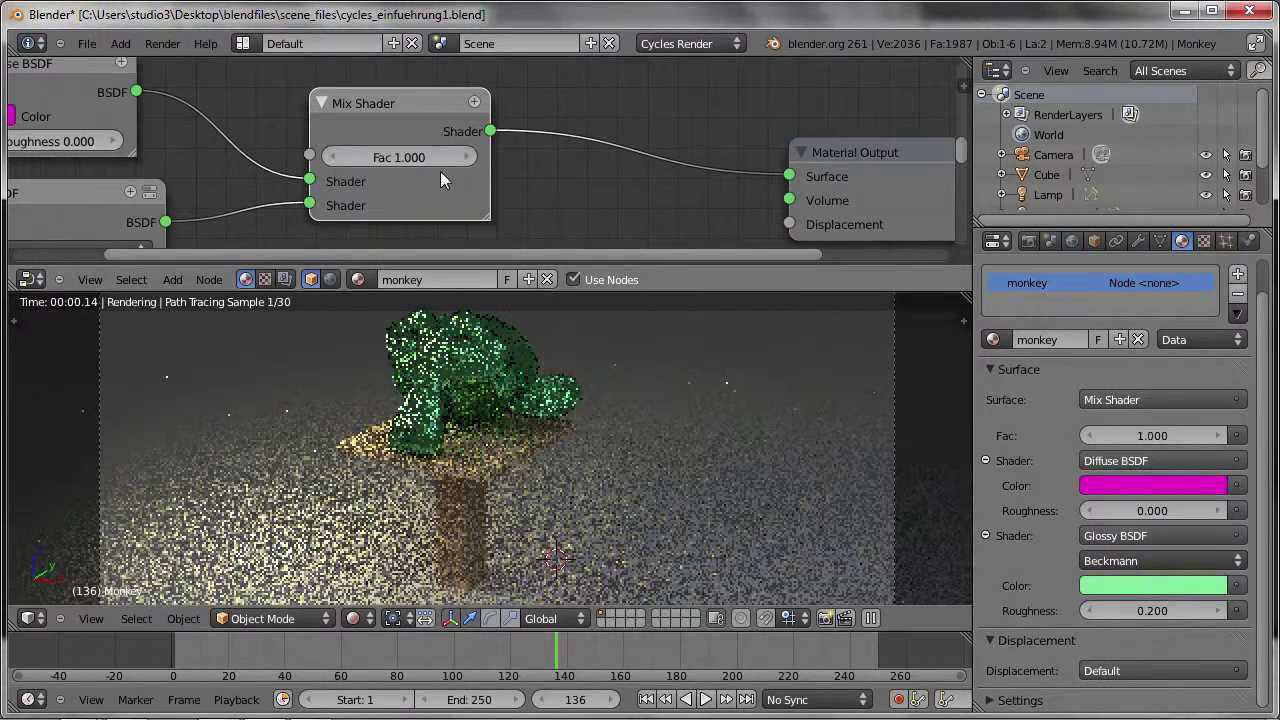
Reset the mix factor to 0, then step it up to 0.300
{"action": "scroll", "coordinate": [300, 203], "scroll_direction": "down", "scroll_amount": 1}
{"action": "left_click_drag", "start_coordinate": [105, 195], "coordinate": [113, 183]}
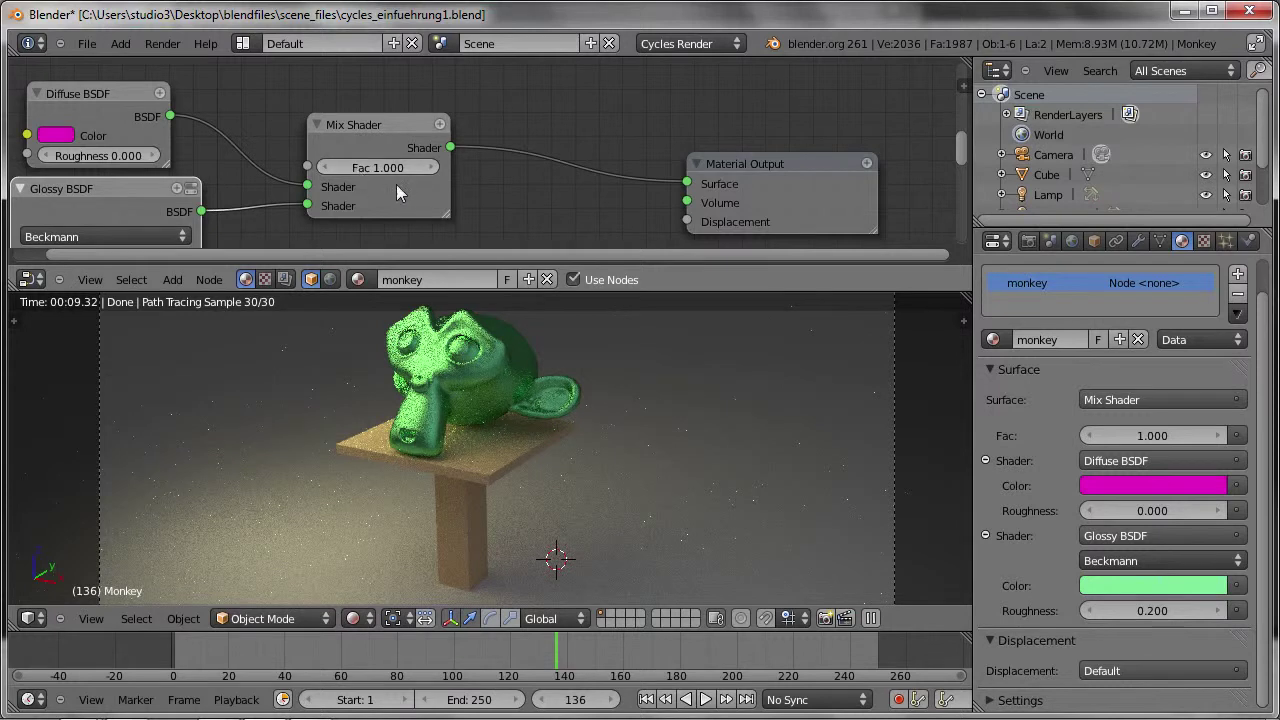
{"action": "left_click", "coordinate": [1160, 437]}
{"action": "type", "text": "0"}
{"action": "key", "text": "Return"}
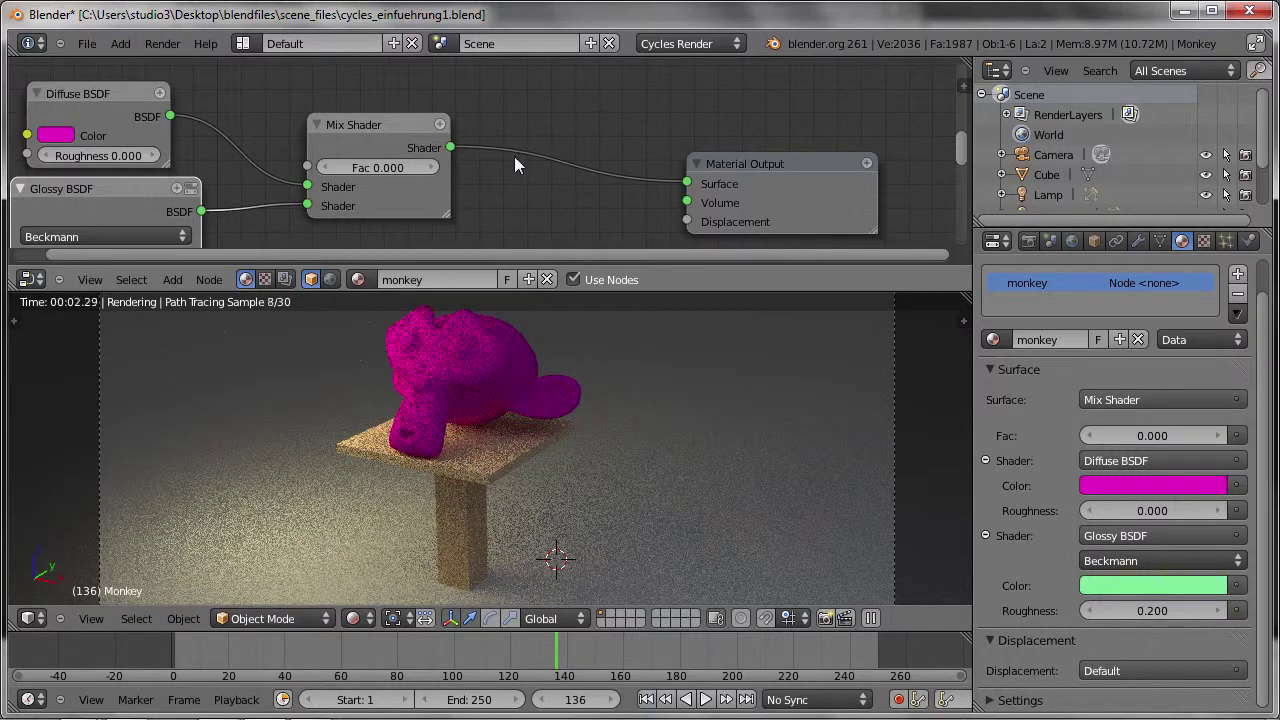
{"action": "left_click", "coordinate": [434, 167]}
{"action": "left_click", "coordinate": [434, 167]}
{"action": "left_click", "coordinate": [434, 167]}
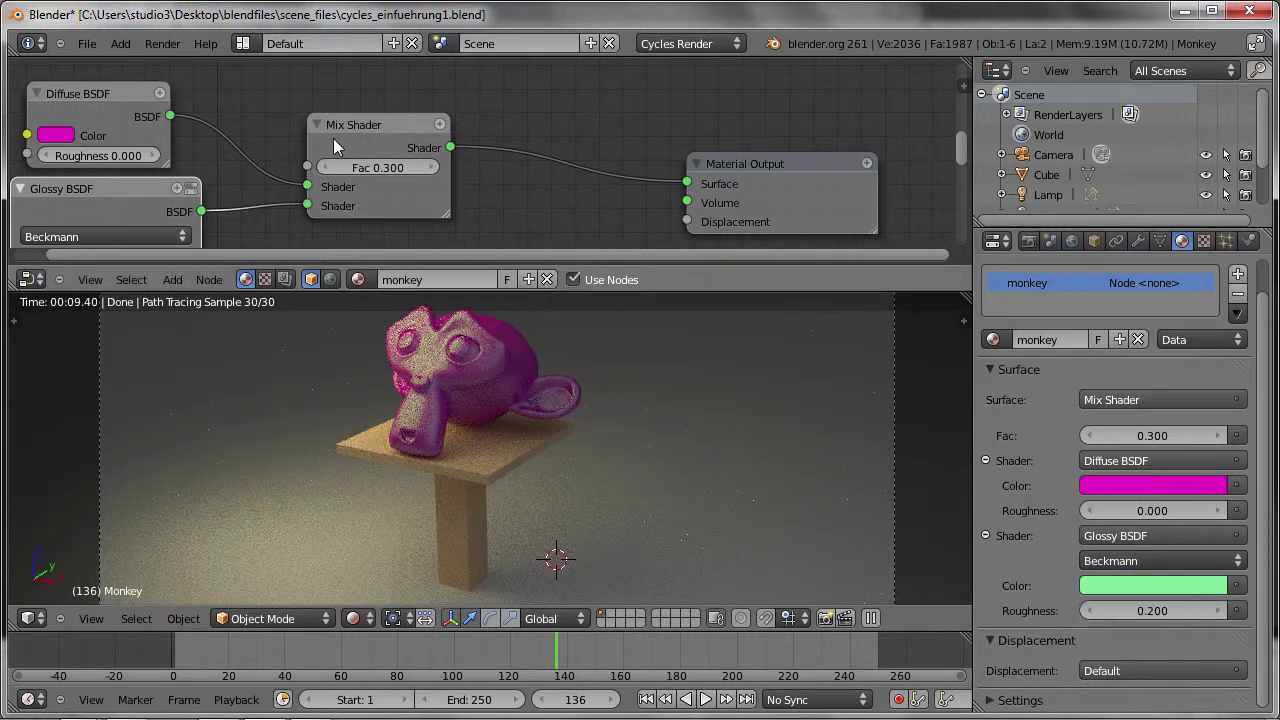
Remove the Glossy BSDF from the Mix Shader's second shader input in the Surface panel
{"action": "left_click", "coordinate": [1119, 536]}
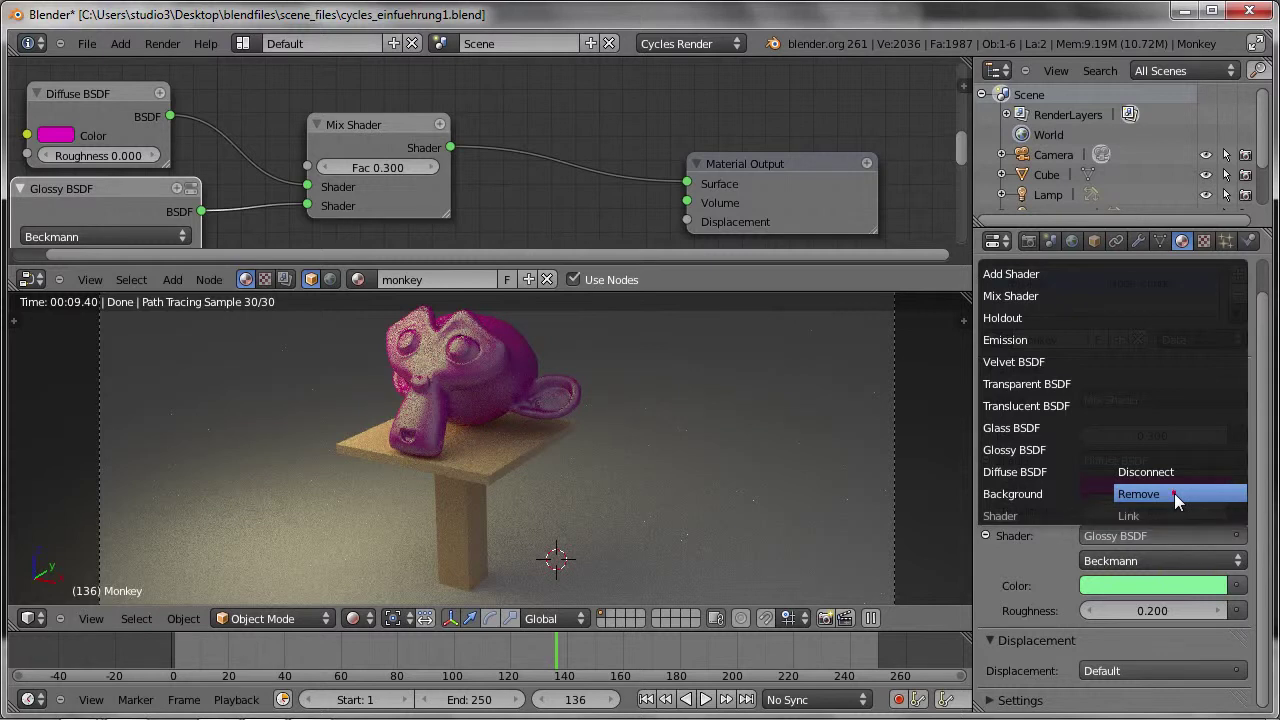
{"action": "left_click", "coordinate": [1174, 493]}
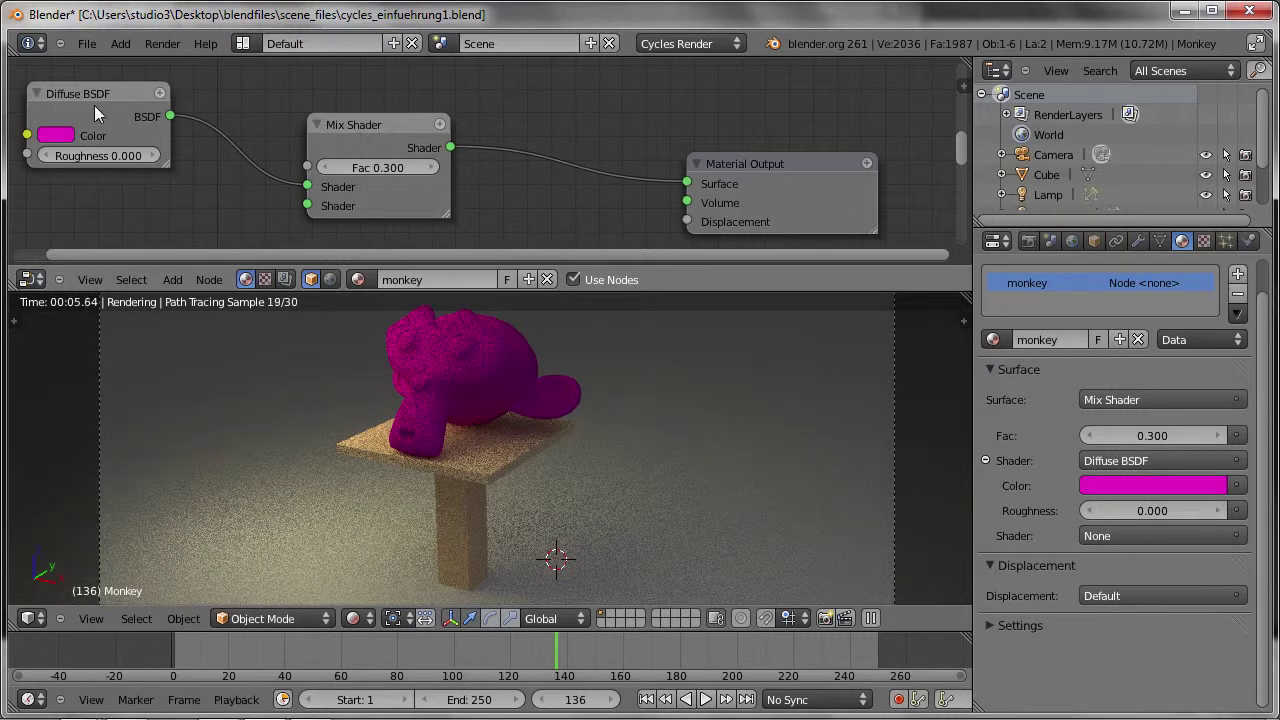
{"action": "scroll", "coordinate": [152, 215], "scroll_direction": "down", "scroll_amount": 1}
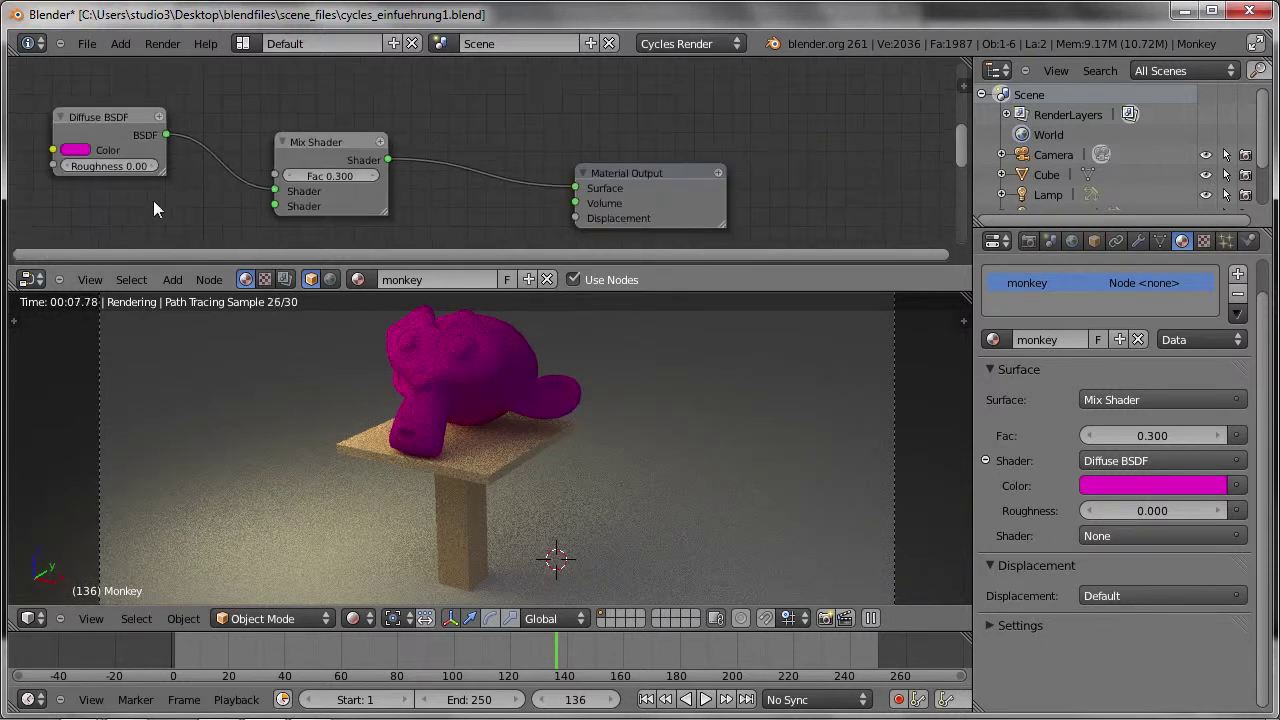
{"action": "scroll", "coordinate": [175, 185], "scroll_direction": "down", "scroll_amount": 1}
Add a Glass BSDF (IOR 1.450) into the Mix Shader's second input and raise Fac to 0.900
{"action": "key", "text": "shift+a"}
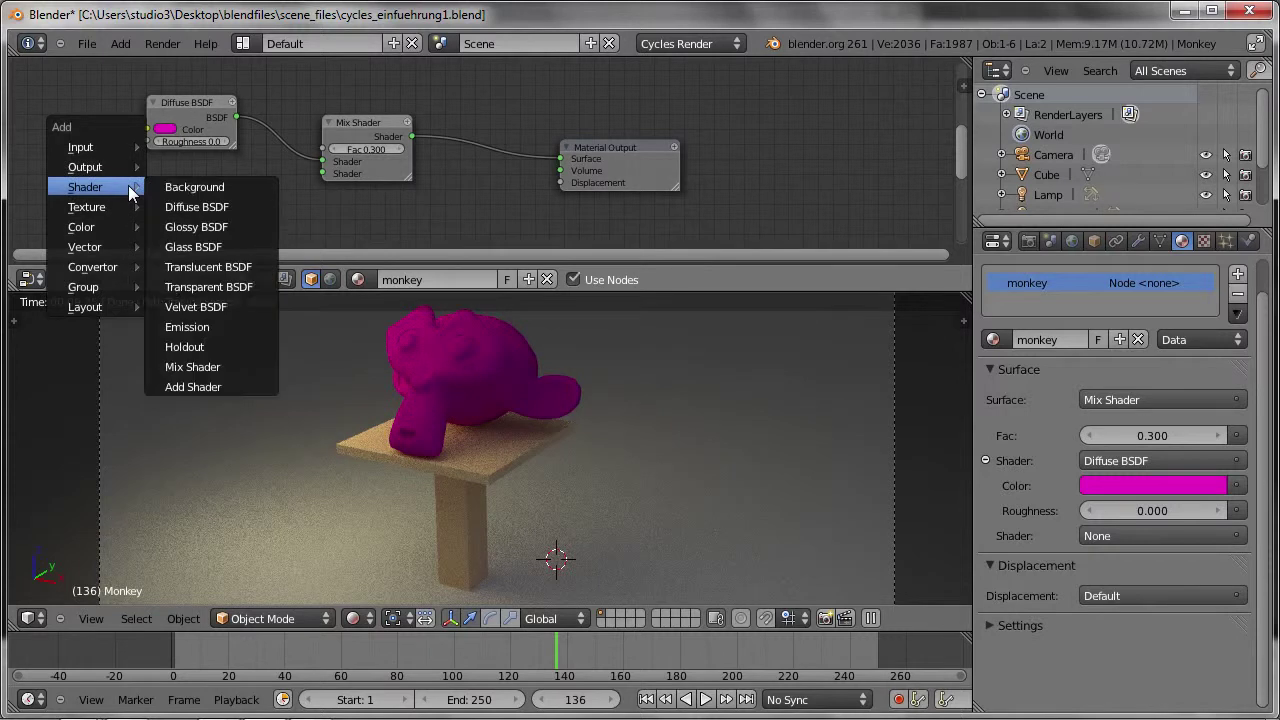
{"action": "left_click", "coordinate": [216, 247]}
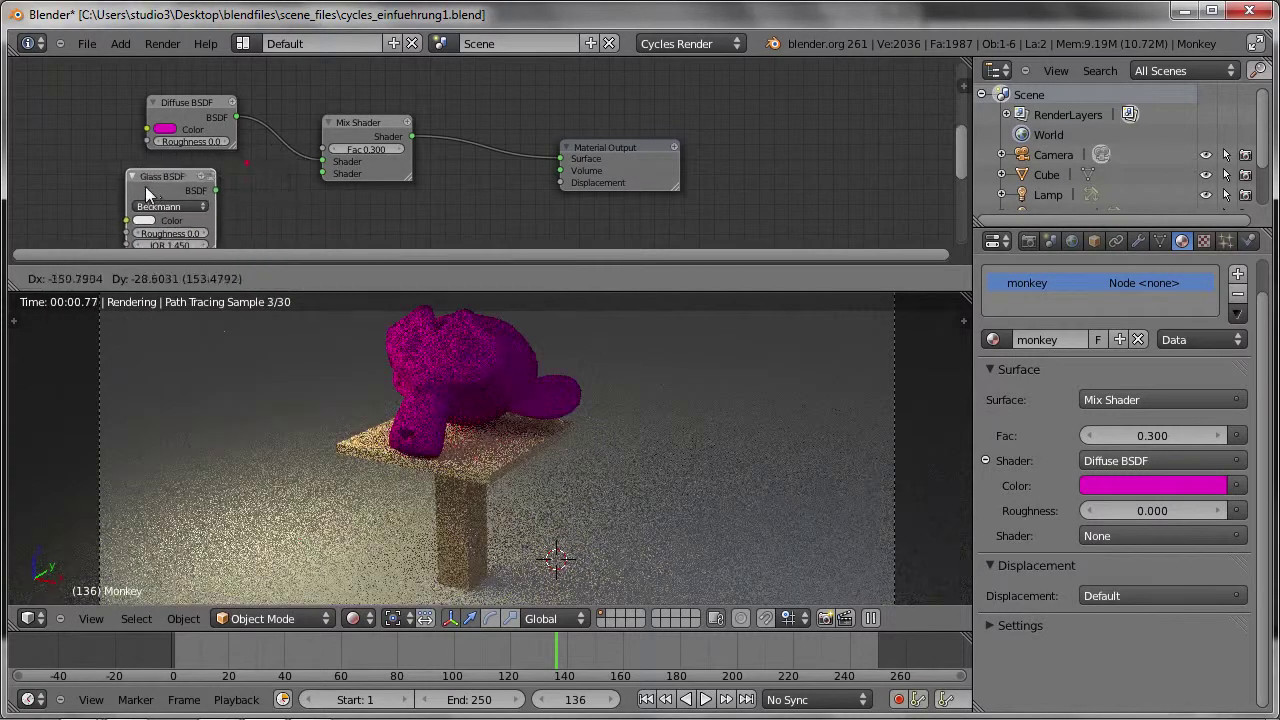
{"action": "scroll", "coordinate": [170, 188], "scroll_direction": "up", "scroll_amount": 3}
{"action": "mouse_move", "coordinate": [170, 188]}
{"action": "left_mouse_down"}
{"action": "mouse_move", "coordinate": [98, 156]}
{"action": "mouse_move", "coordinate": [363, 169]}
{"action": "left_mouse_up"}
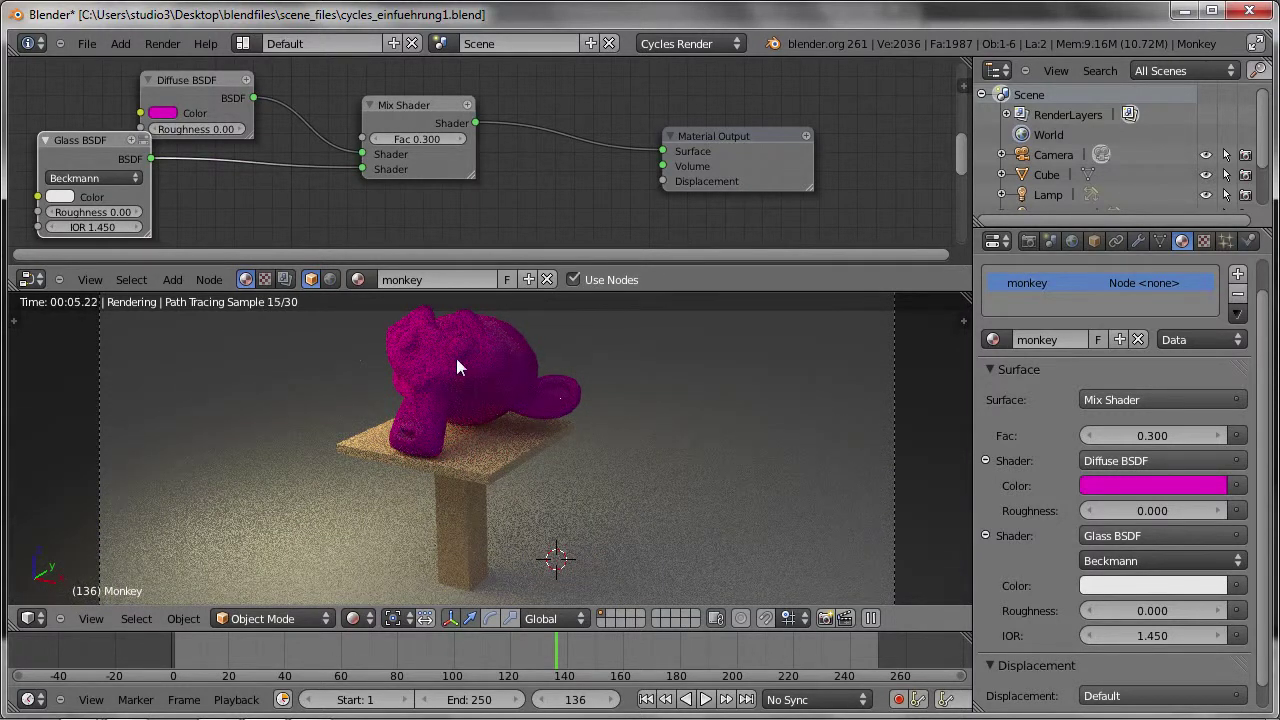
{"action": "left_click", "coordinate": [460, 140]}
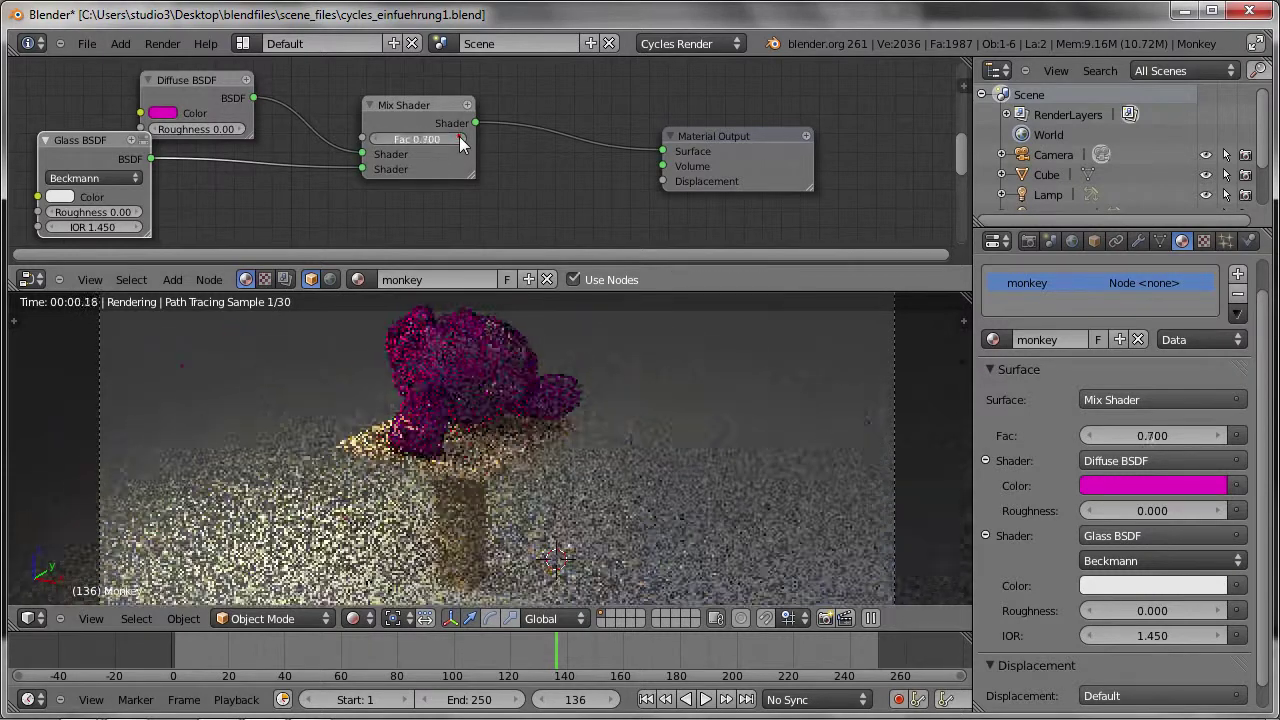
{"action": "left_click", "coordinate": [460, 140]}
{"action": "left_click", "coordinate": [460, 140]}
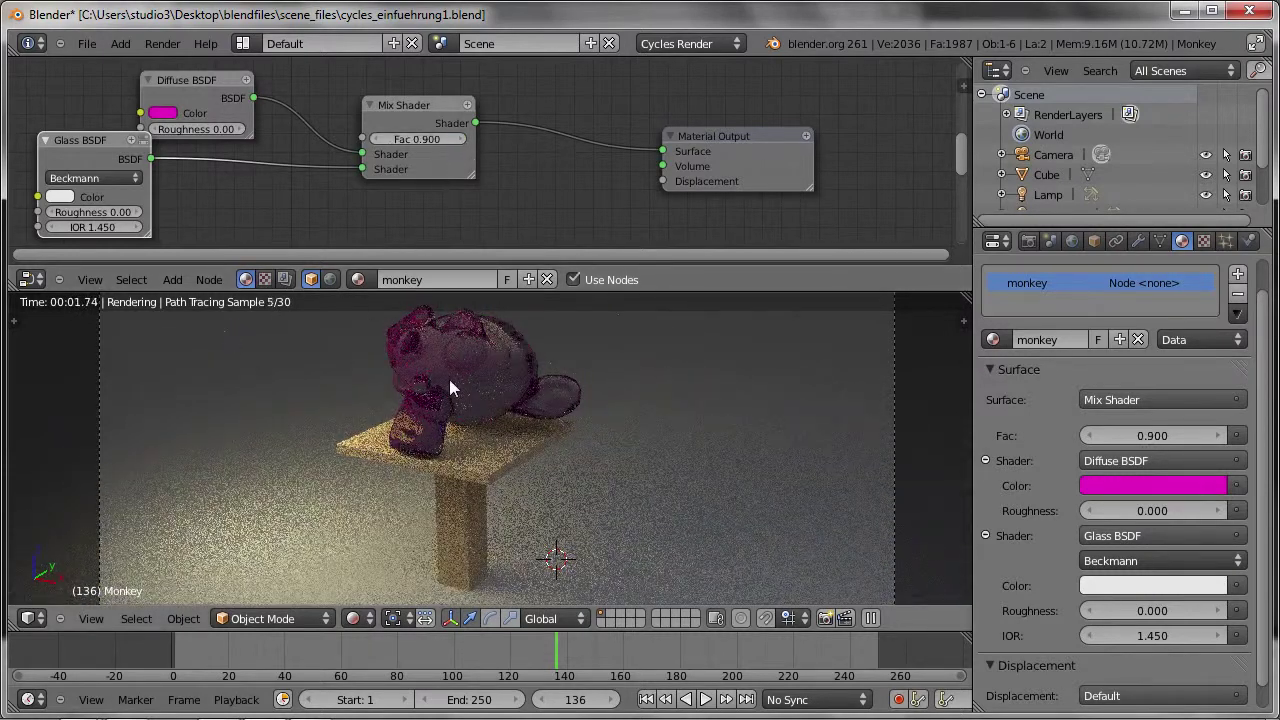
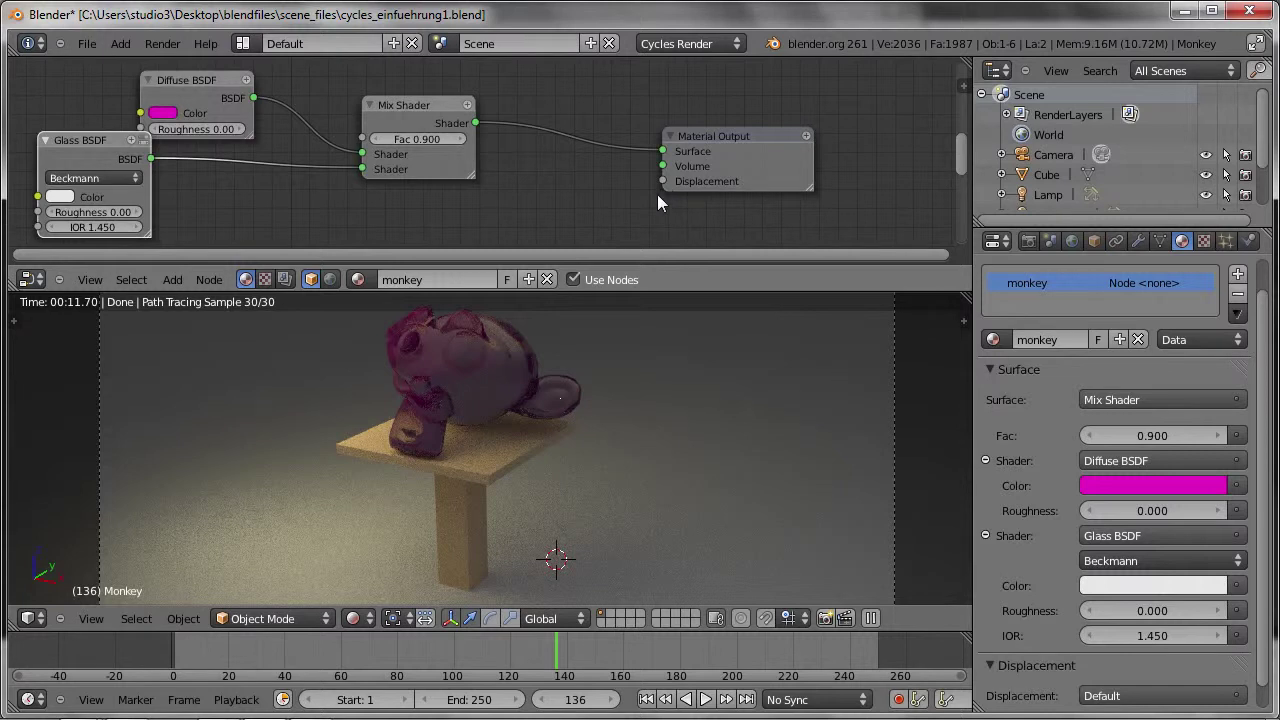
Add a Noise Texture node to the monkey's material, above the Mix Shader
{"action": "scroll", "coordinate": [471, 158], "scroll_direction": "down", "scroll_amount": 3}
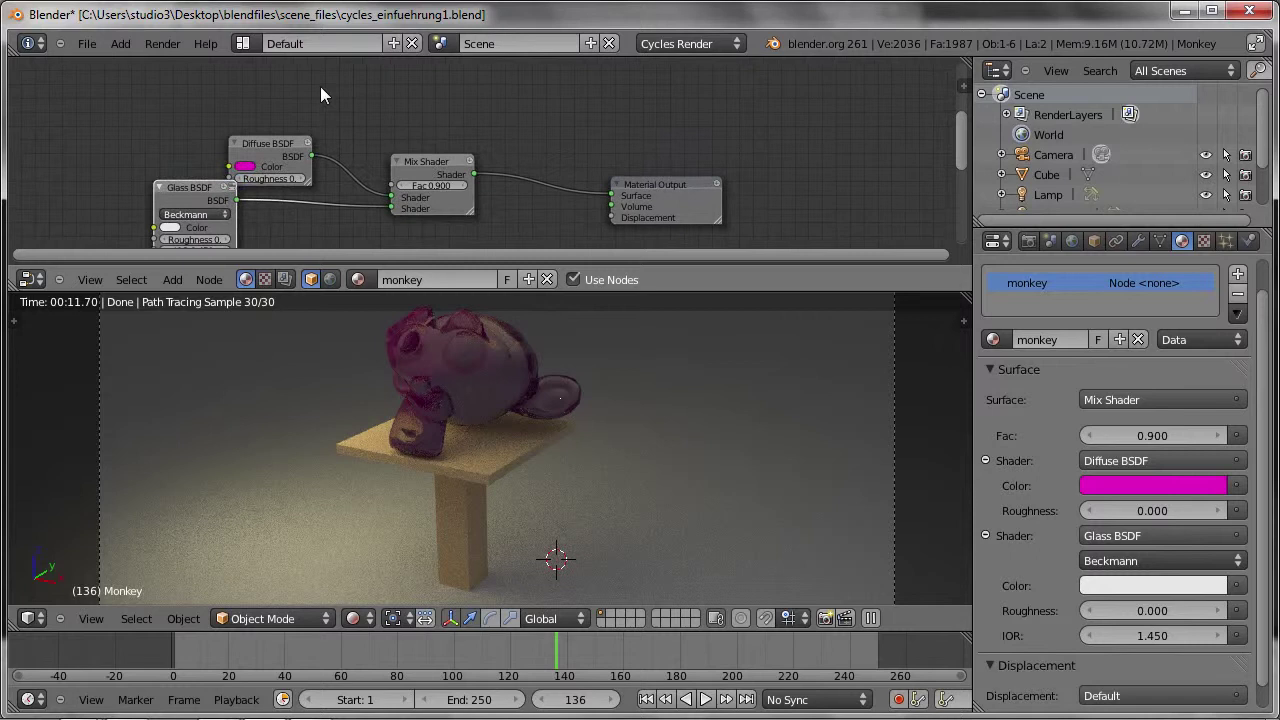
{"action": "key", "text": "shift+a"}
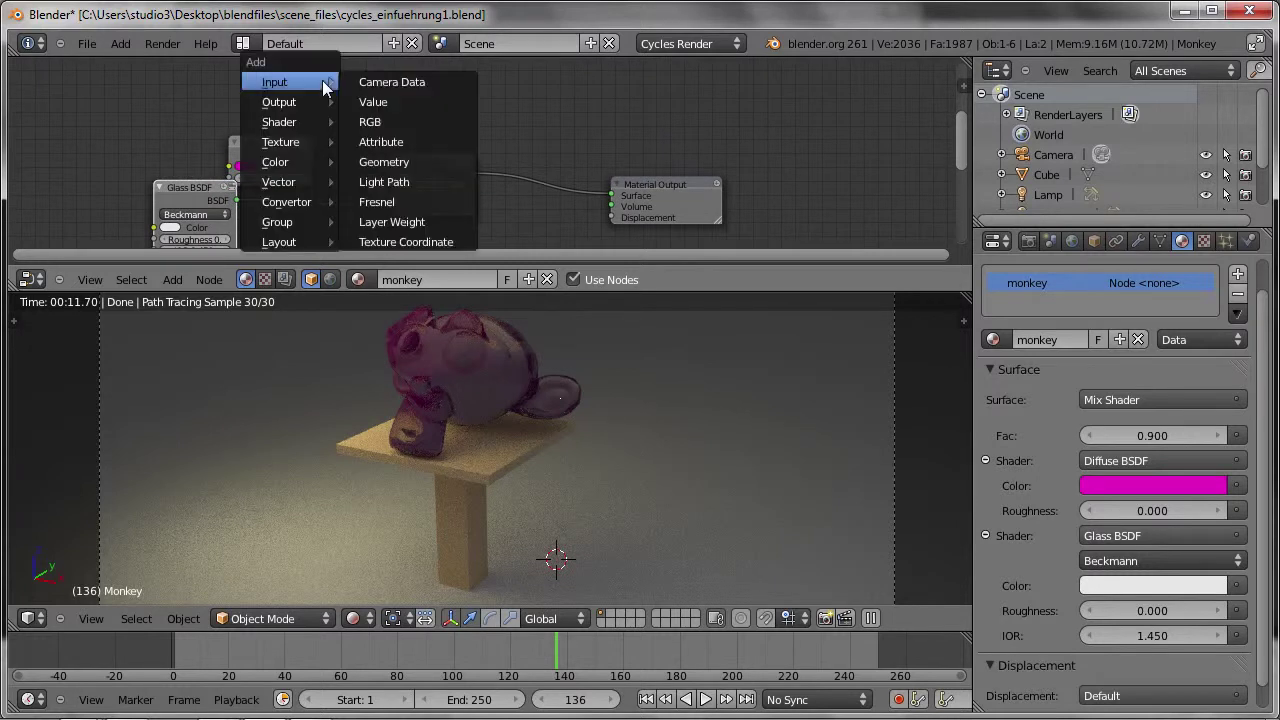
{"action": "mouse_move", "coordinate": [281, 142]}
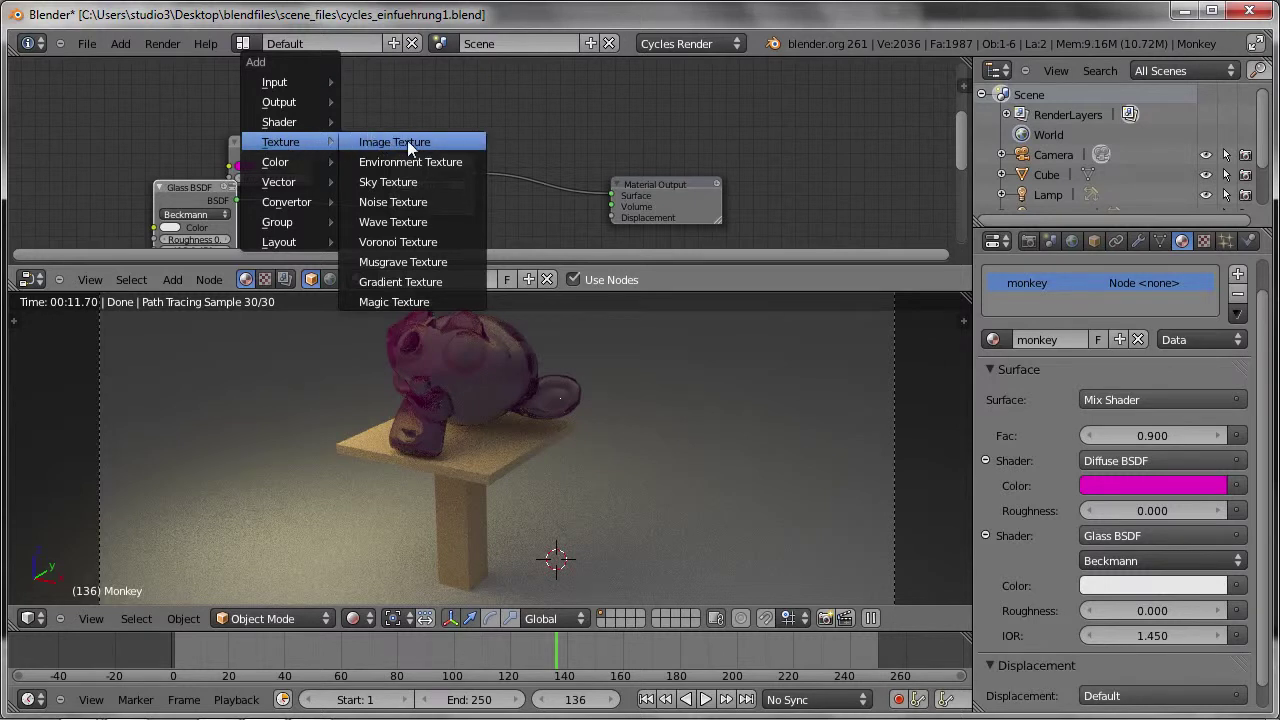
{"action": "left_click", "coordinate": [393, 200]}
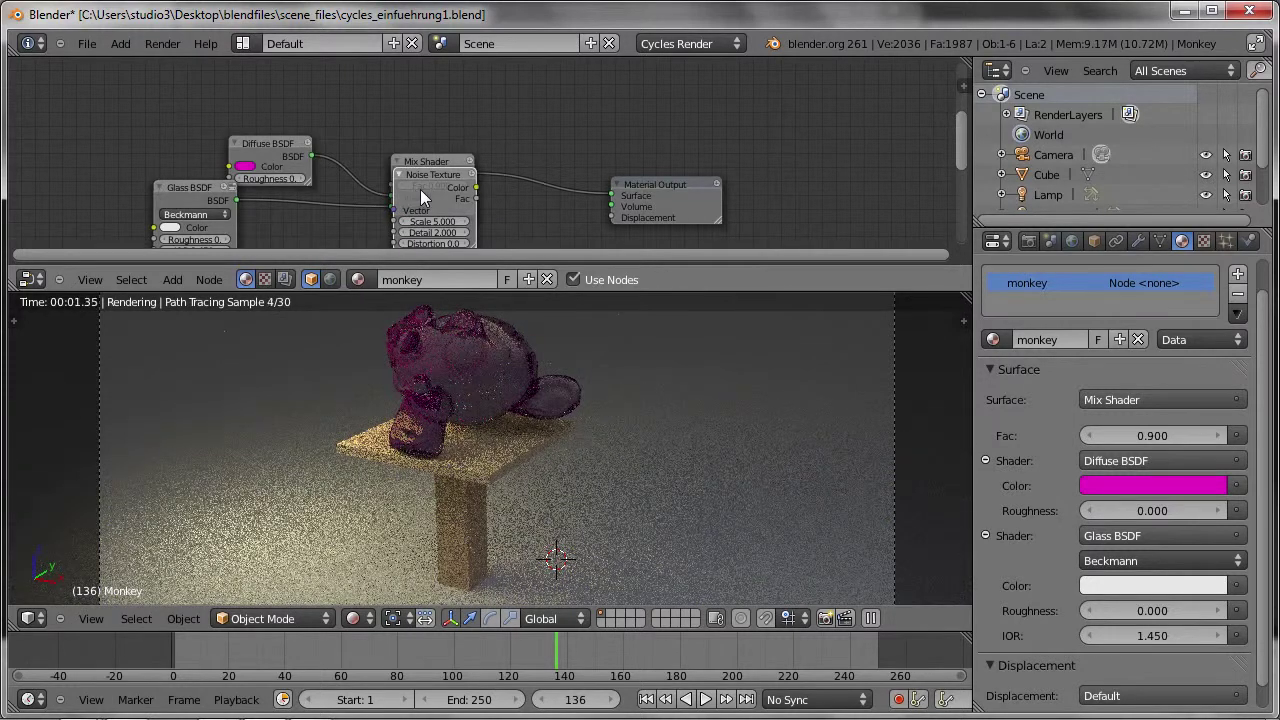
{"action": "left_click", "coordinate": [358, 92]}
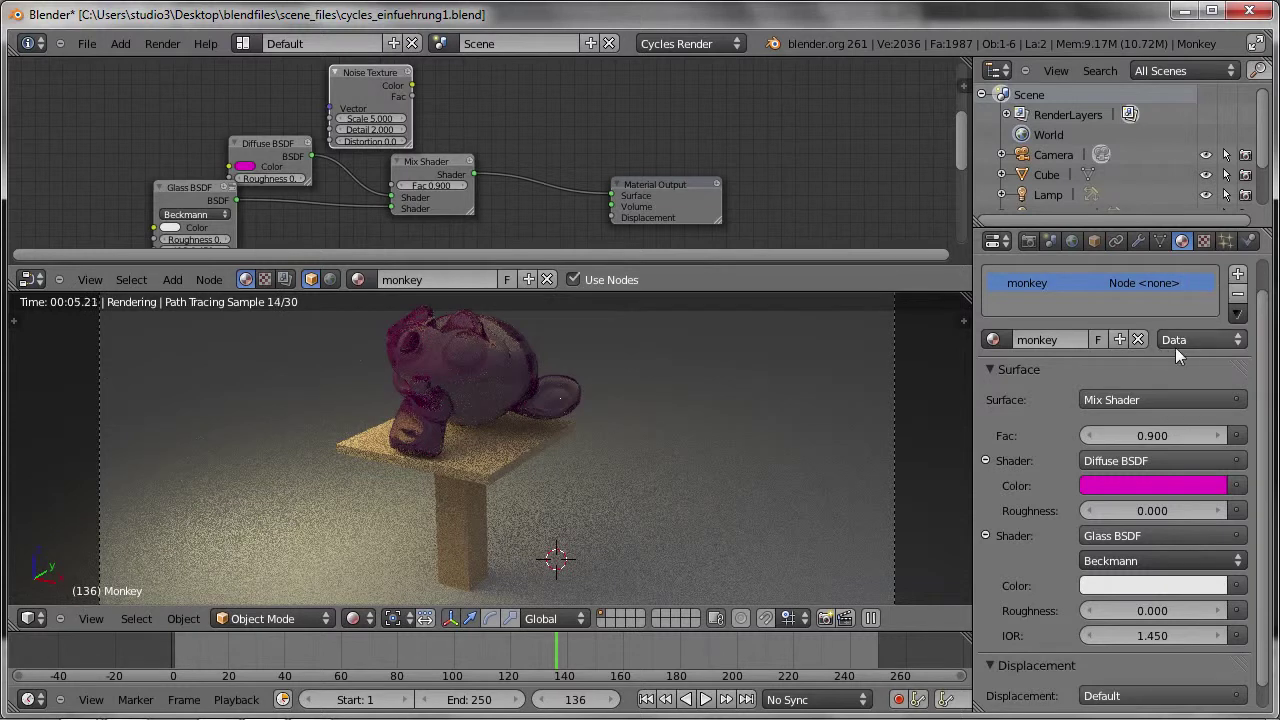
{"action": "left_click", "coordinate": [1203, 241]}
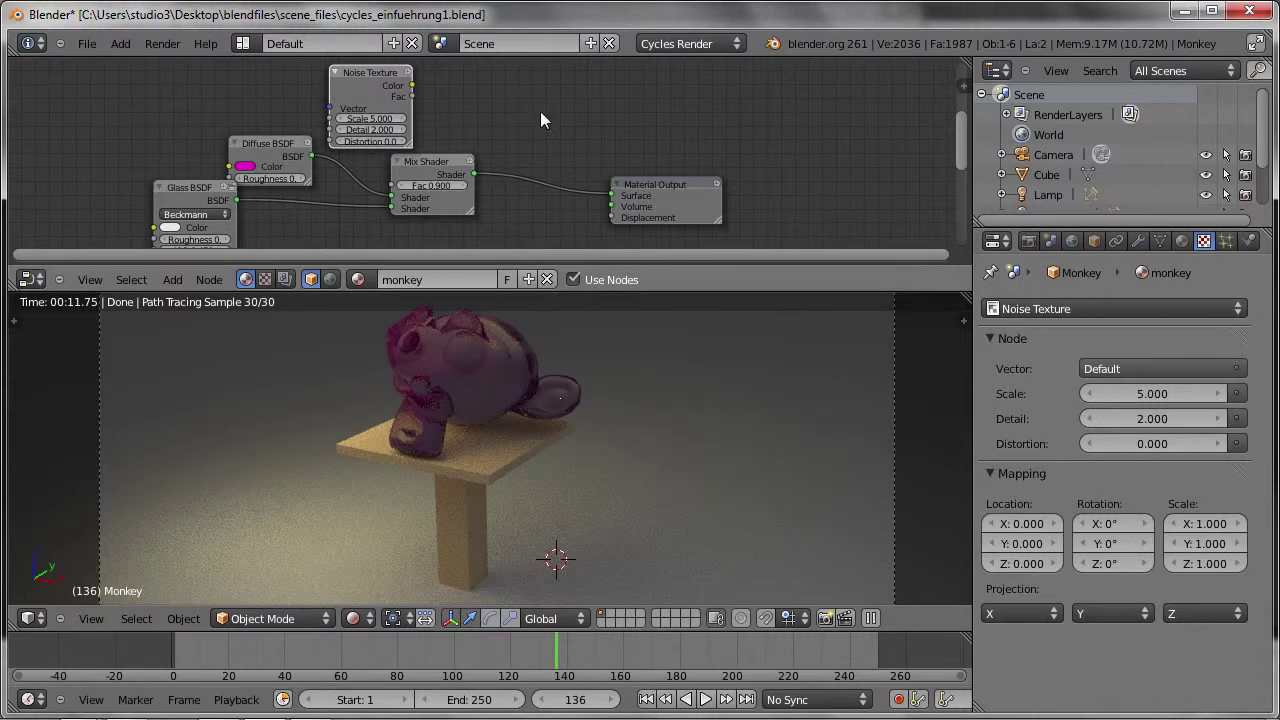
{"action": "left_click_drag", "start_coordinate": [355, 89], "coordinate": [341, 82]}
{"action": "left_click", "coordinate": [341, 82]}
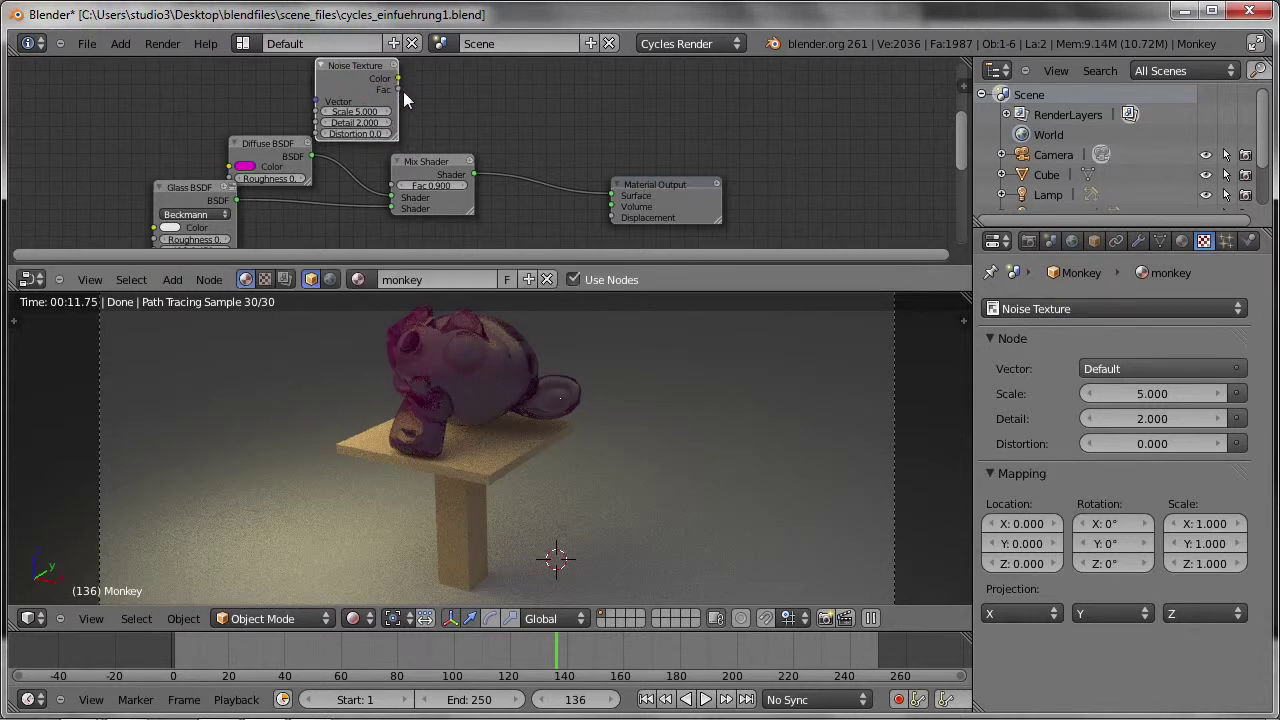
Place the Noise Texture below the Mix Shader and connect its Fac to Displacement
{"action": "left_click", "coordinate": [608, 220]}
{"action": "scroll", "coordinate": [388, 98], "scroll_direction": "down", "scroll_amount": 1}
{"action": "key", "text": "g"}
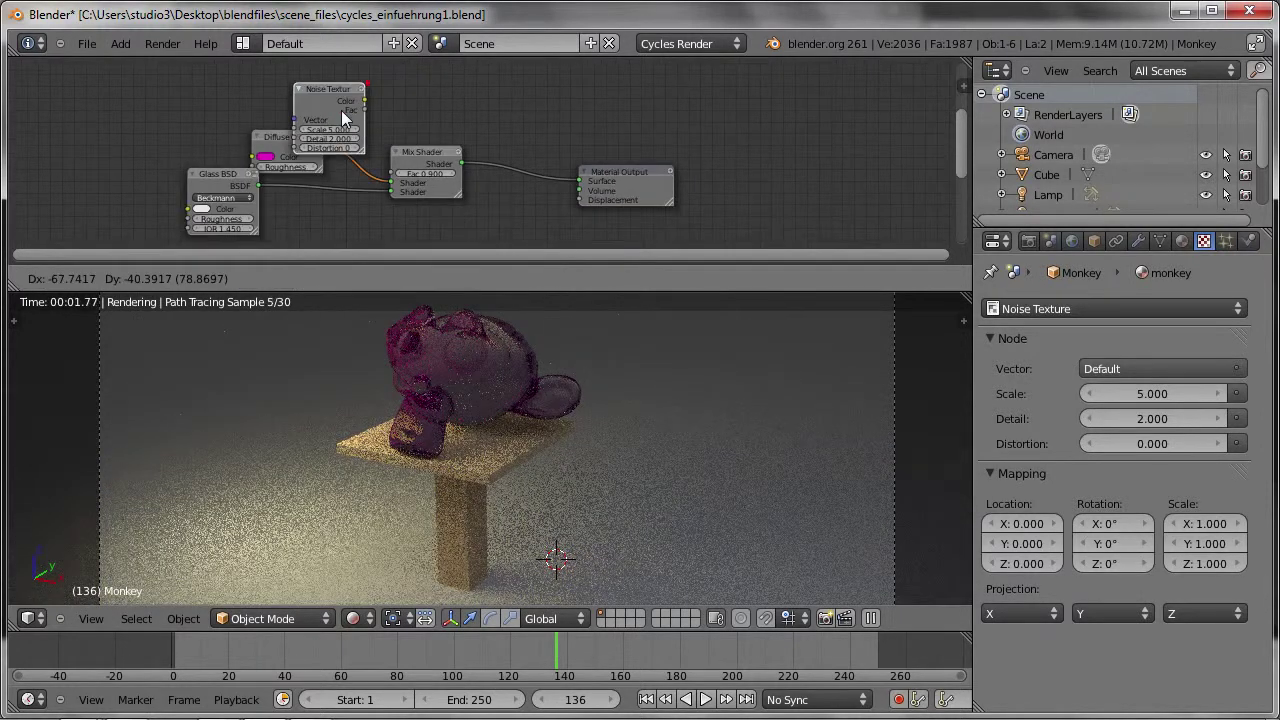
{"action": "left_click", "coordinate": [508, 217]}
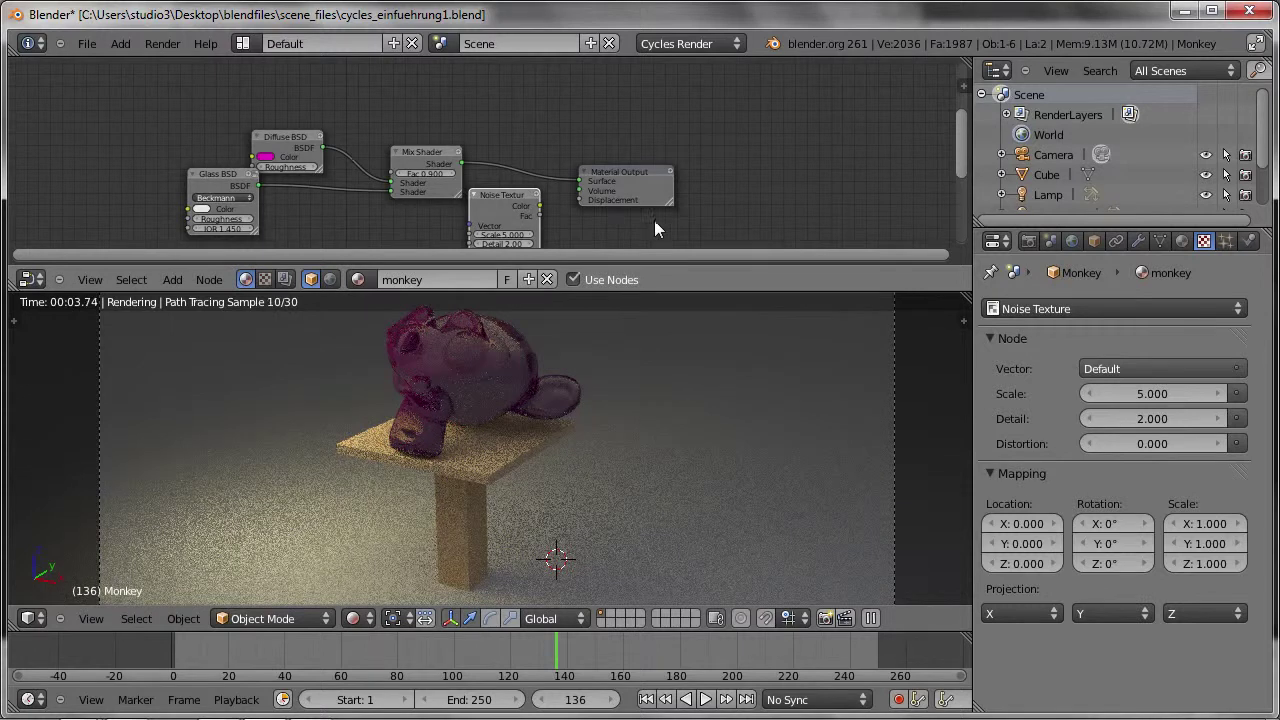
{"action": "middle_click_drag", "start_coordinate": [654, 220], "coordinate": [652, 164]}
{"action": "key", "text": "g"}
{"action": "left_click", "coordinate": [452, 175]}
{"action": "left_click_drag", "start_coordinate": [464, 185], "coordinate": [566, 141]}
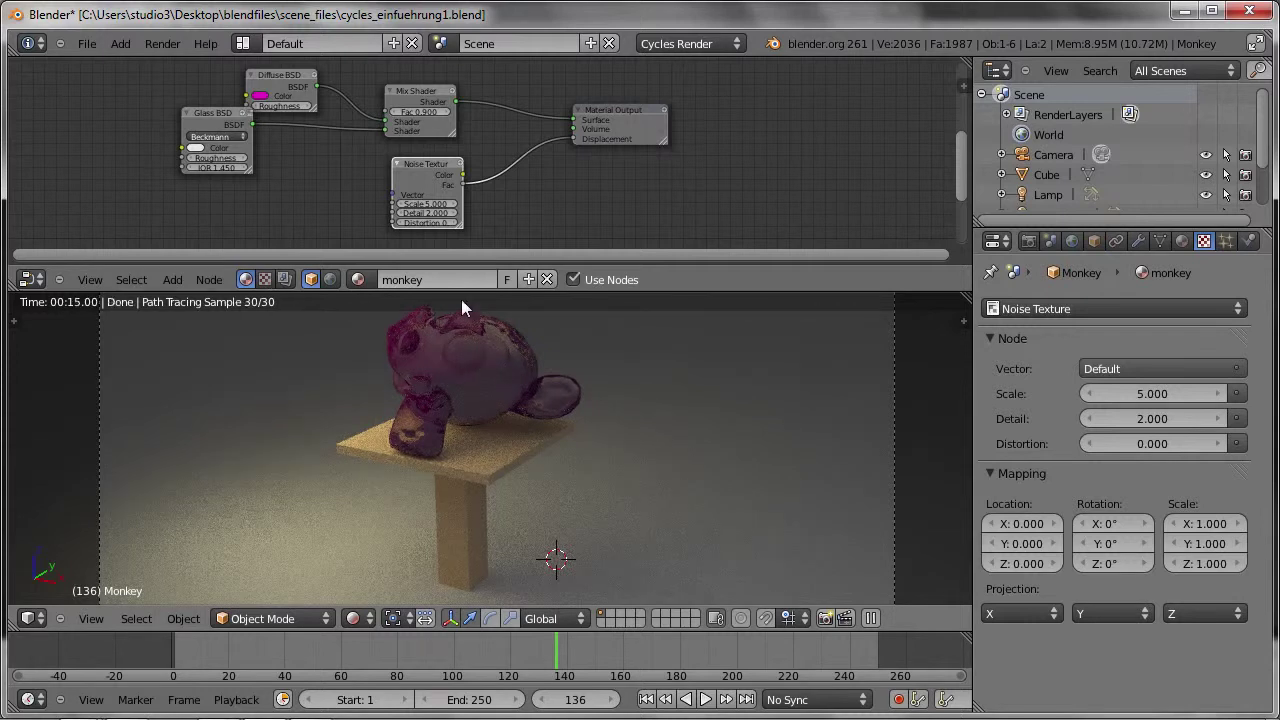
Try a Noise Texture Scale of 0.1, then settle on 100 for fine grain
{"action": "scroll", "coordinate": [430, 221], "scroll_direction": "up", "scroll_amount": 2}
{"action": "scroll", "coordinate": [430, 221], "scroll_direction": "up", "scroll_amount": 2}
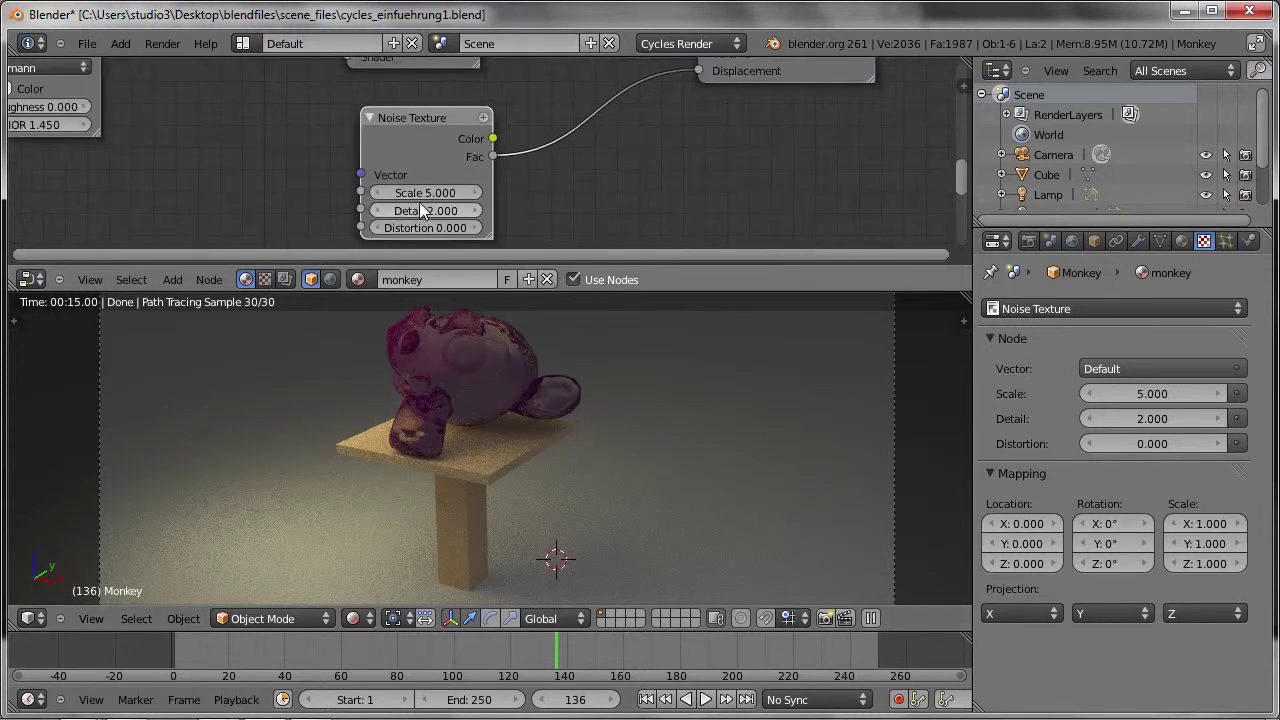
{"action": "left_click", "coordinate": [407, 194]}
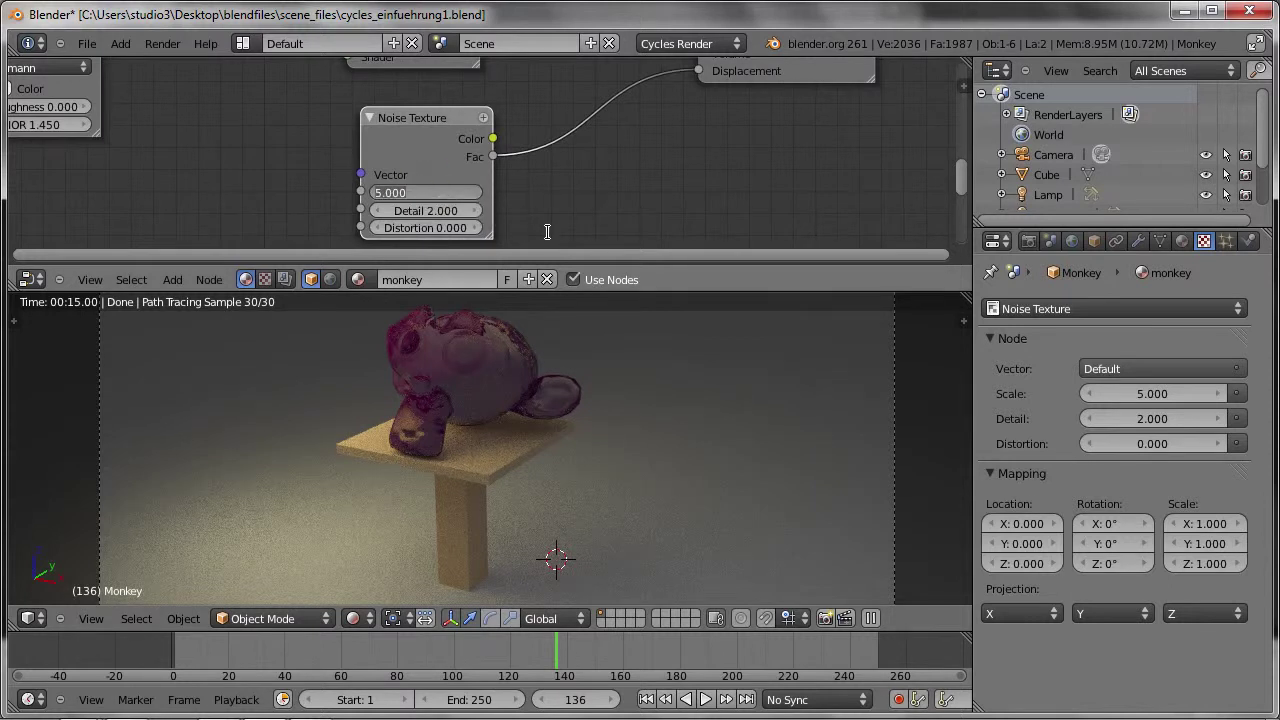
{"action": "type", "text": "0.1"}
{"action": "key", "text": "Return"}
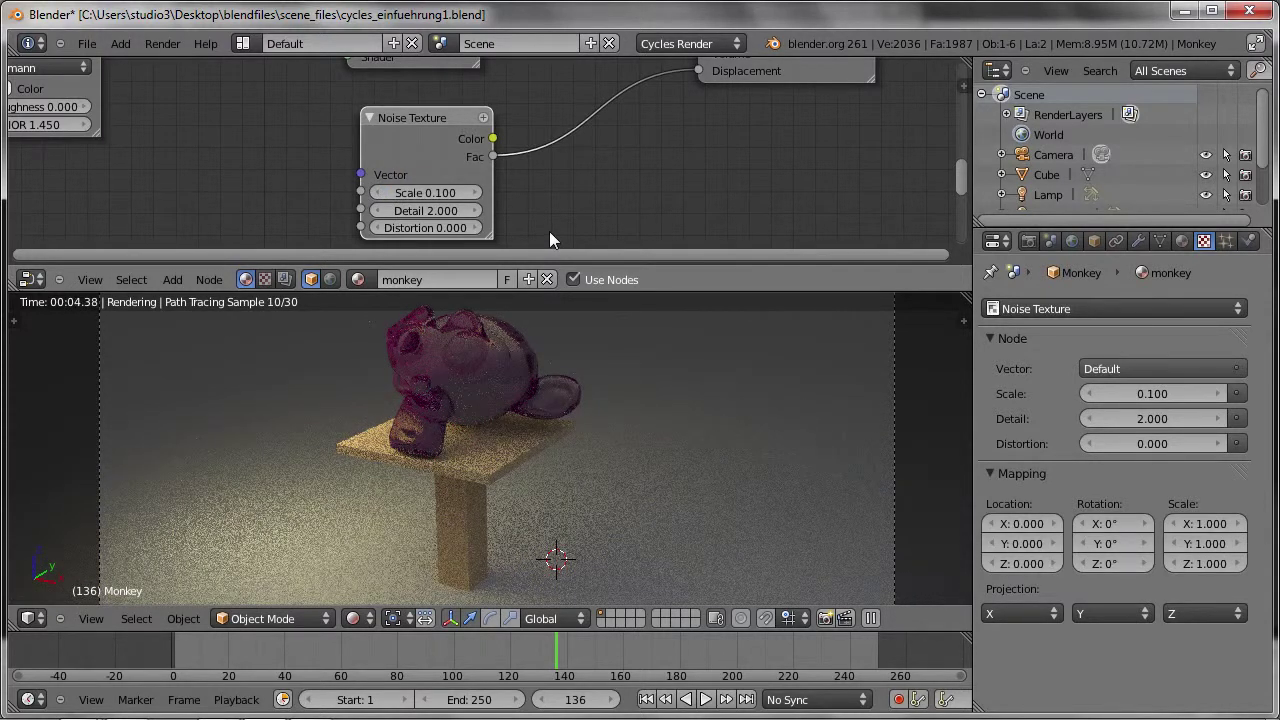
{"action": "left_click", "coordinate": [430, 194]}
{"action": "type", "text": "100"}
{"action": "key", "text": "Return"}
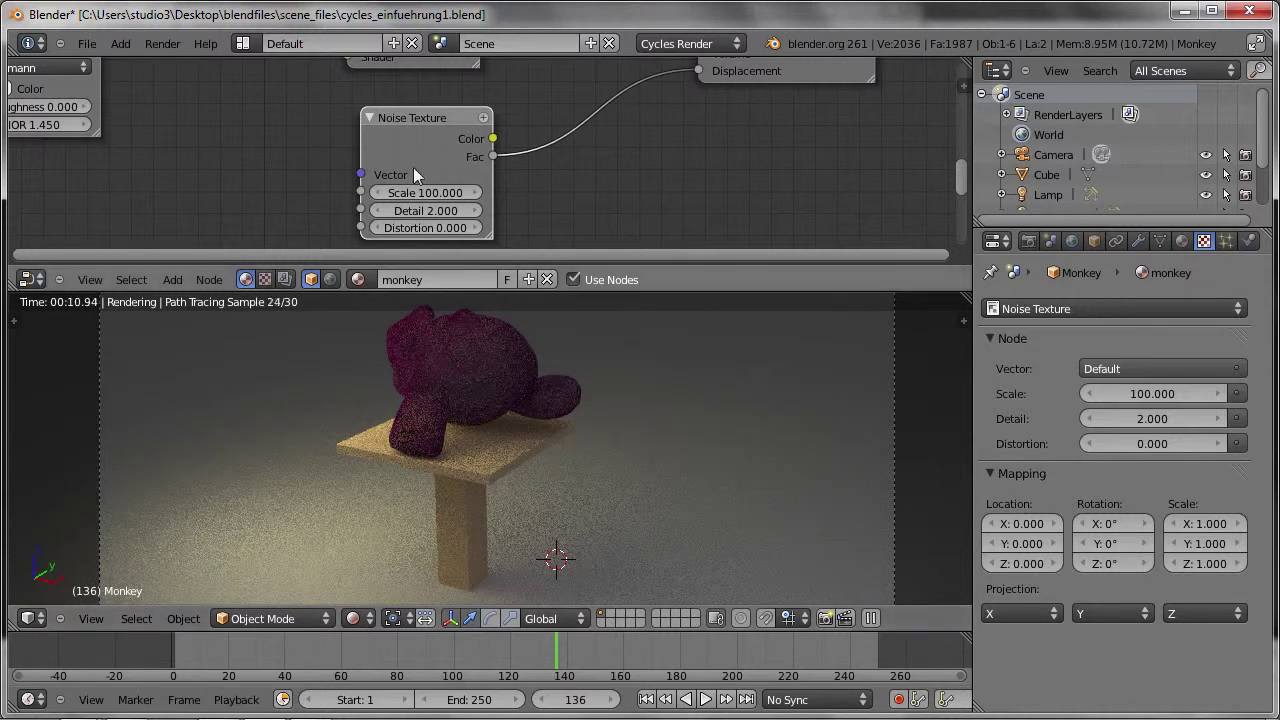
{"action": "scroll", "coordinate": [413, 175], "scroll_direction": "down", "scroll_amount": 2}
{"action": "middle_click_drag", "start_coordinate": [251, 177], "coordinate": [254, 200]}
Delete the Glass BSDF and Mix Shader nodes
{"action": "left_click", "coordinate": [110, 133]}
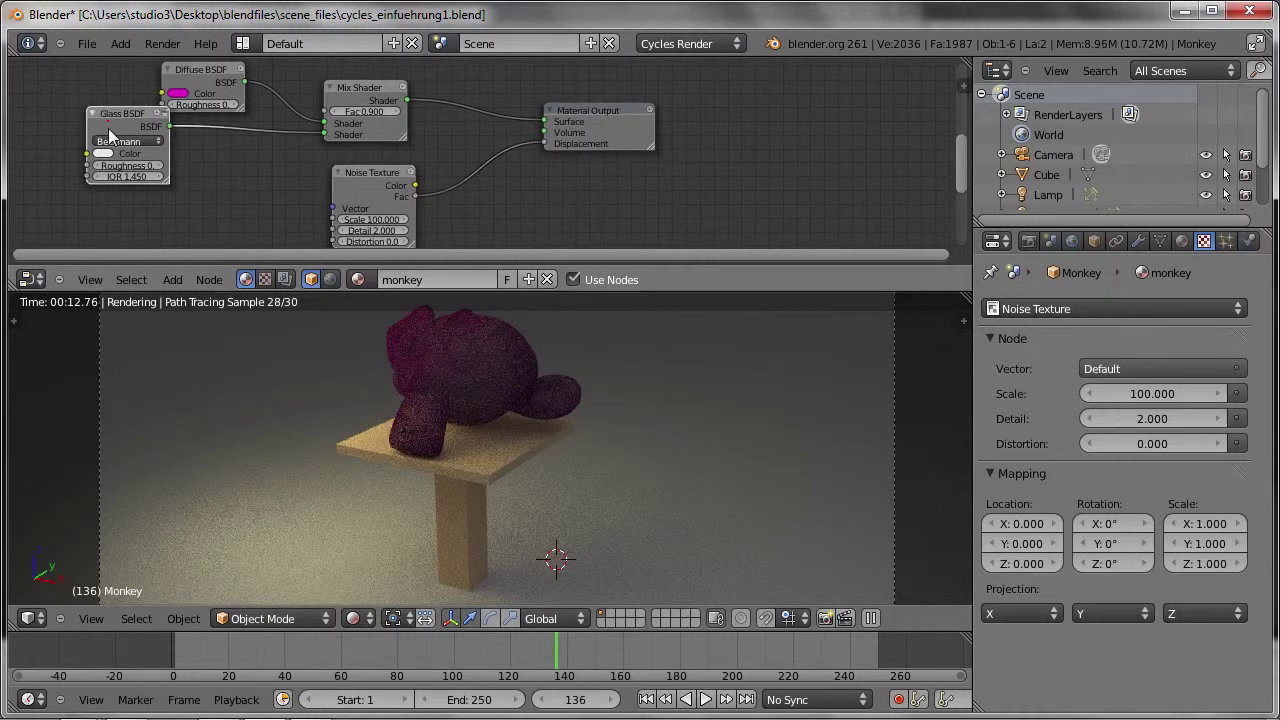
{"action": "key", "text": "g"}
{"action": "key", "text": "Escape"}
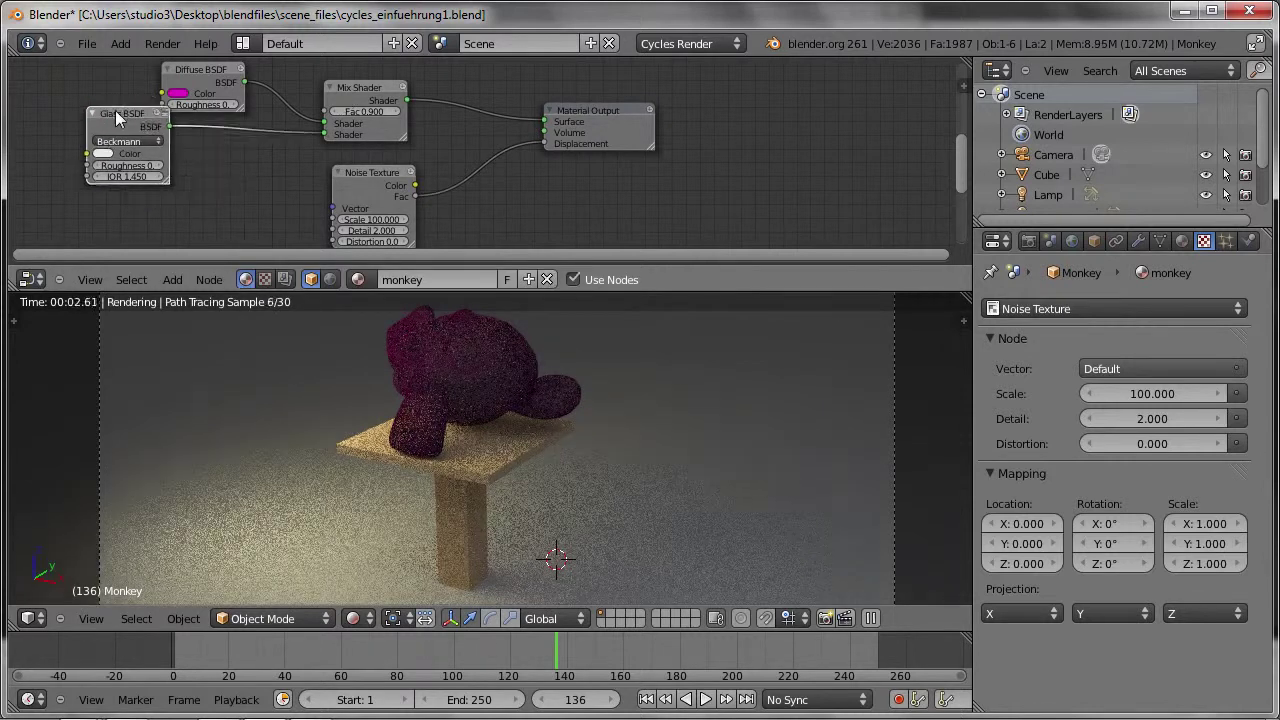
{"action": "key", "text": "x"}
{"action": "left_click", "coordinate": [340, 87]}
{"action": "key", "text": "x"}
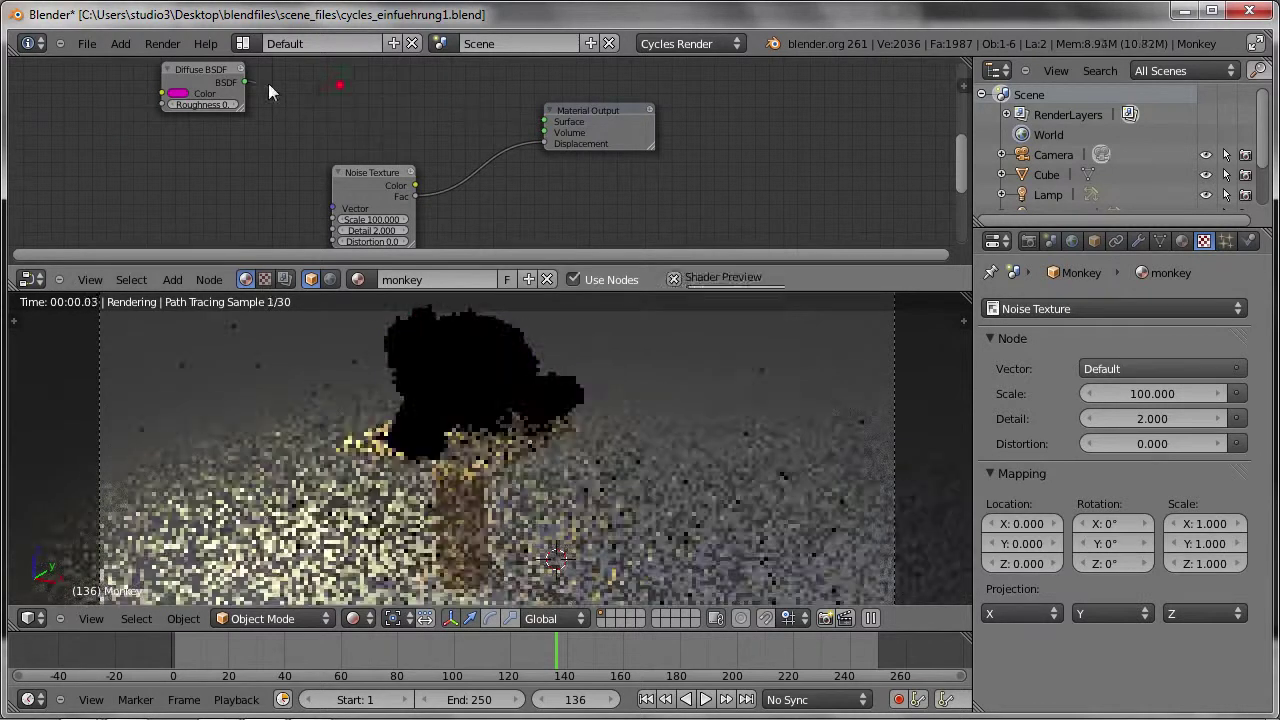
Connect the Diffuse BSDF output directly to the Material Output Surface
{"action": "left_click_drag", "start_coordinate": [241, 82], "coordinate": [545, 121]}
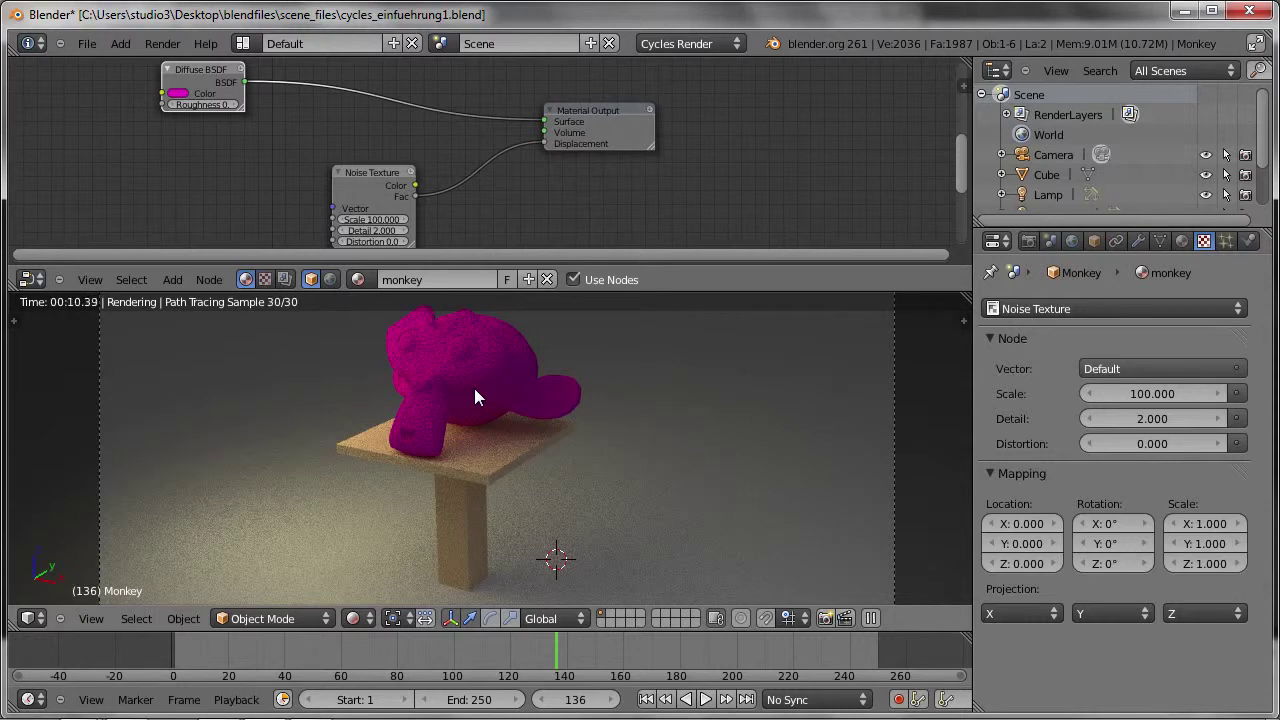
{"action": "scroll", "coordinate": [519, 380], "scroll_direction": "up", "scroll_amount": 1}
{"action": "scroll", "coordinate": [505, 400], "scroll_direction": "up", "scroll_amount": 3}
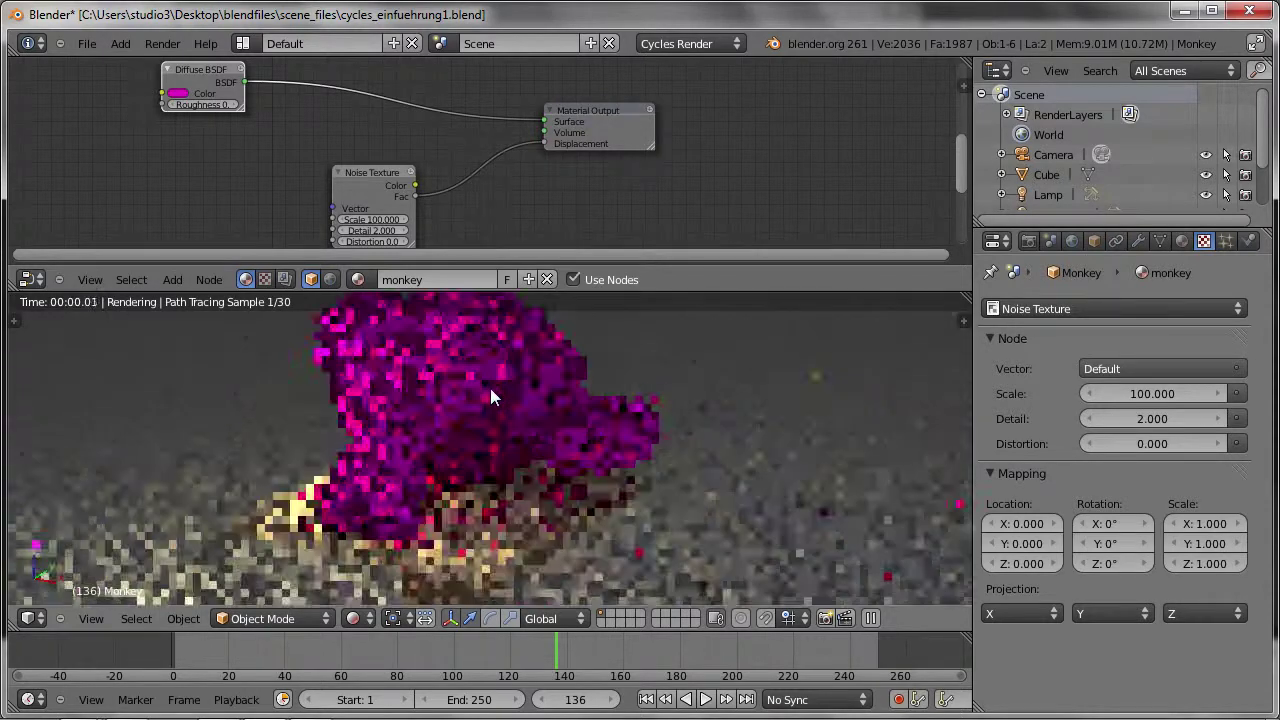
{"action": "scroll", "coordinate": [488, 385], "scroll_direction": "up", "scroll_amount": 1}
{"action": "scroll", "coordinate": [490, 410], "scroll_direction": "up", "scroll_amount": 1}
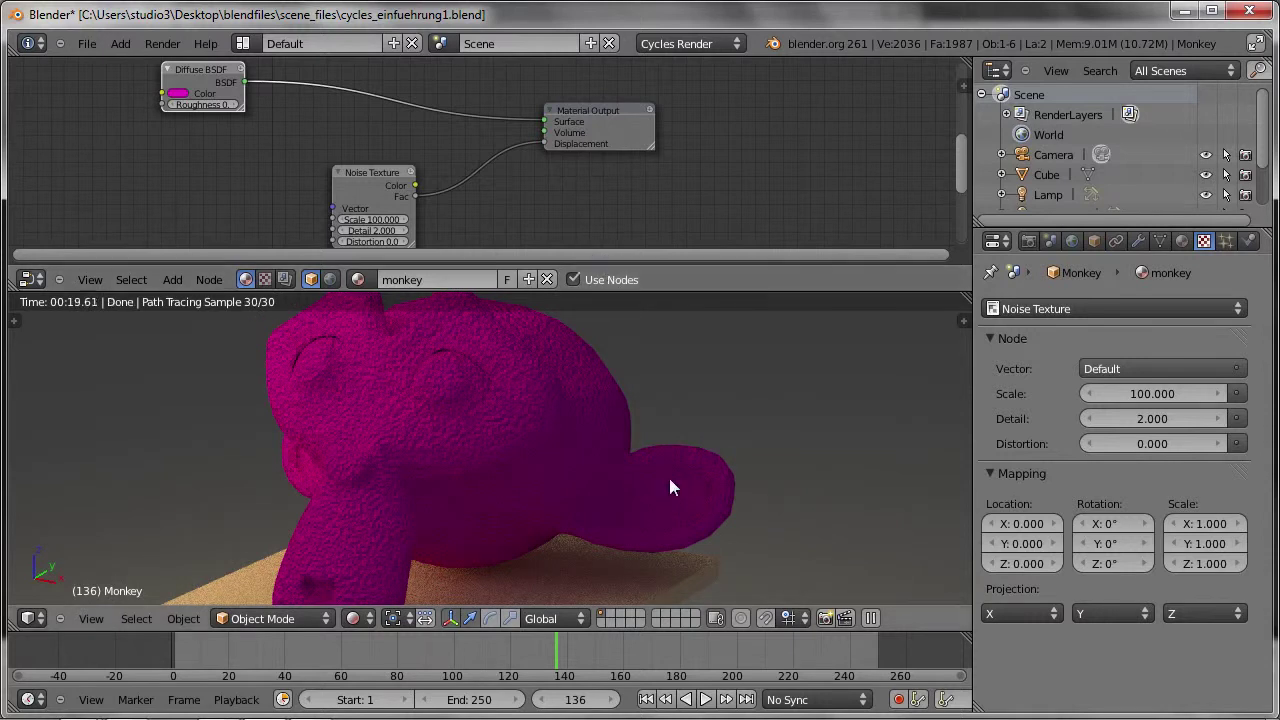
Move Material Output right and stack Noise Texture and Diffuse BSDF neatly to its left
{"action": "left_click_drag", "start_coordinate": [583, 141], "coordinate": [644, 137]}
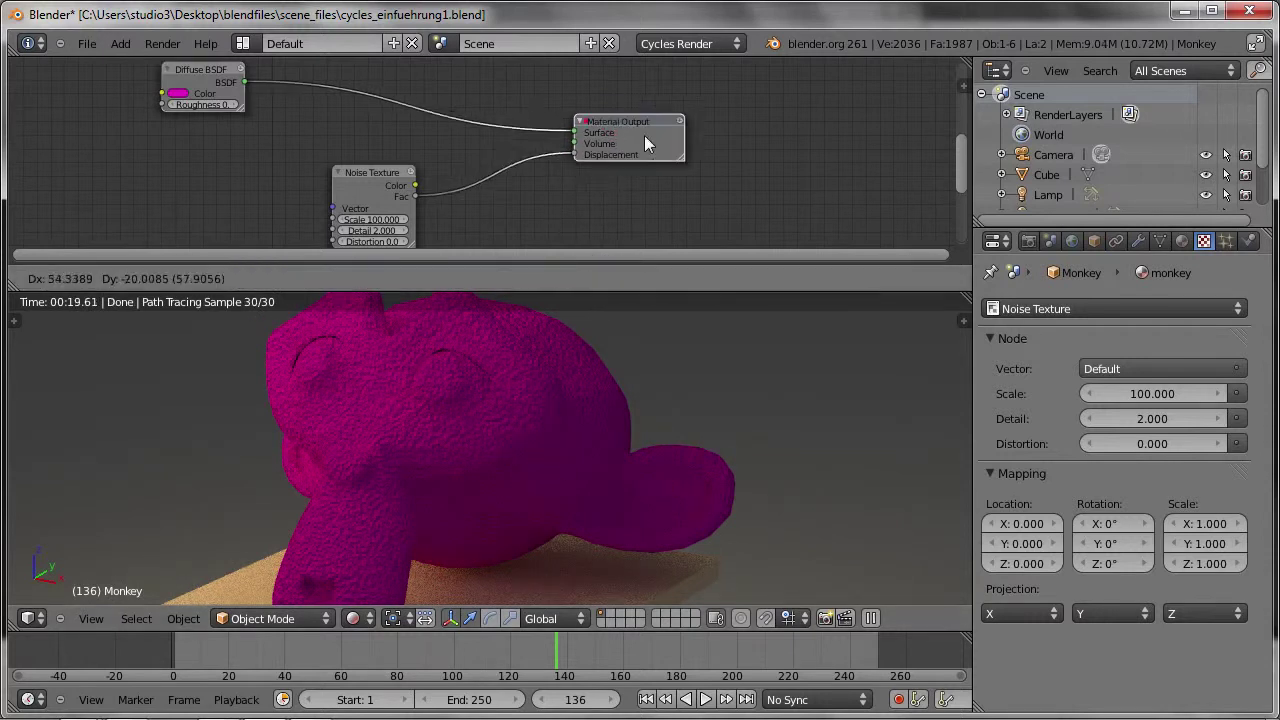
{"action": "left_click_drag", "start_coordinate": [356, 179], "coordinate": [206, 156]}
{"action": "scroll", "coordinate": [206, 156], "scroll_direction": "down", "scroll_amount": 2}
{"action": "middle_click_drag", "start_coordinate": [350, 148], "coordinate": [475, 160]}
{"action": "left_click_drag", "start_coordinate": [375, 170], "coordinate": [386, 177]}
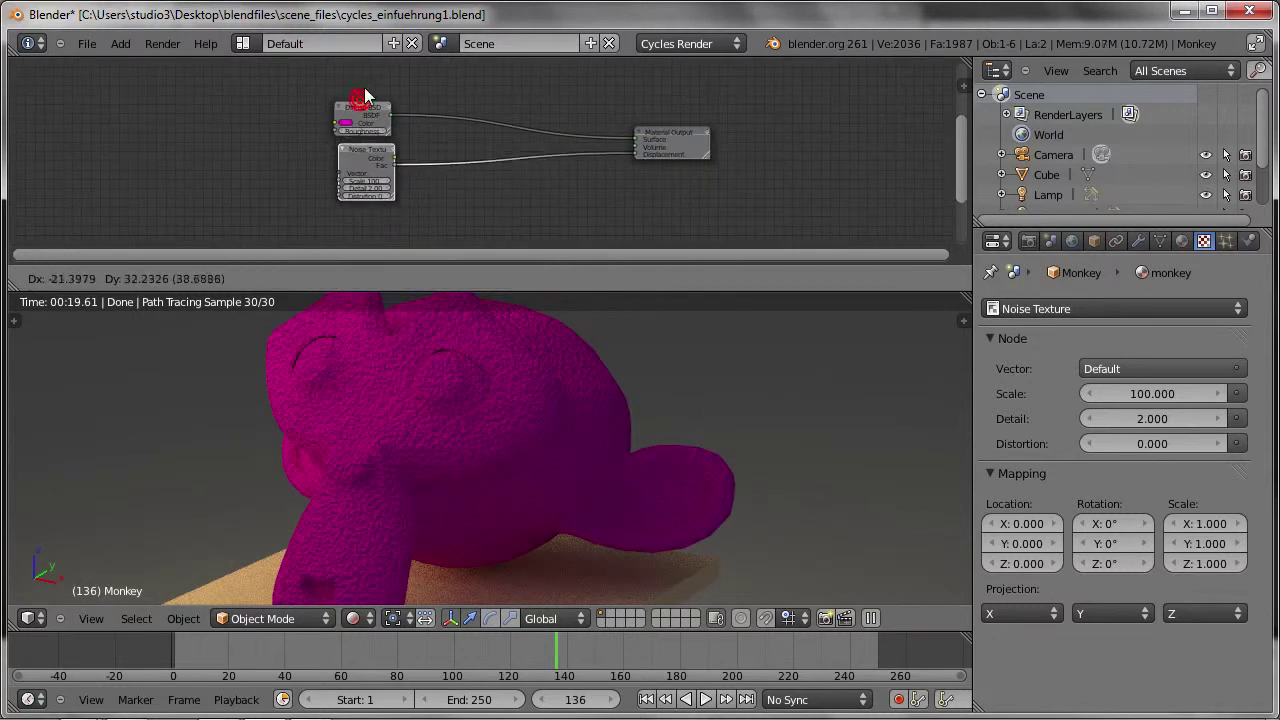
{"action": "left_click_drag", "start_coordinate": [363, 110], "coordinate": [372, 102]}
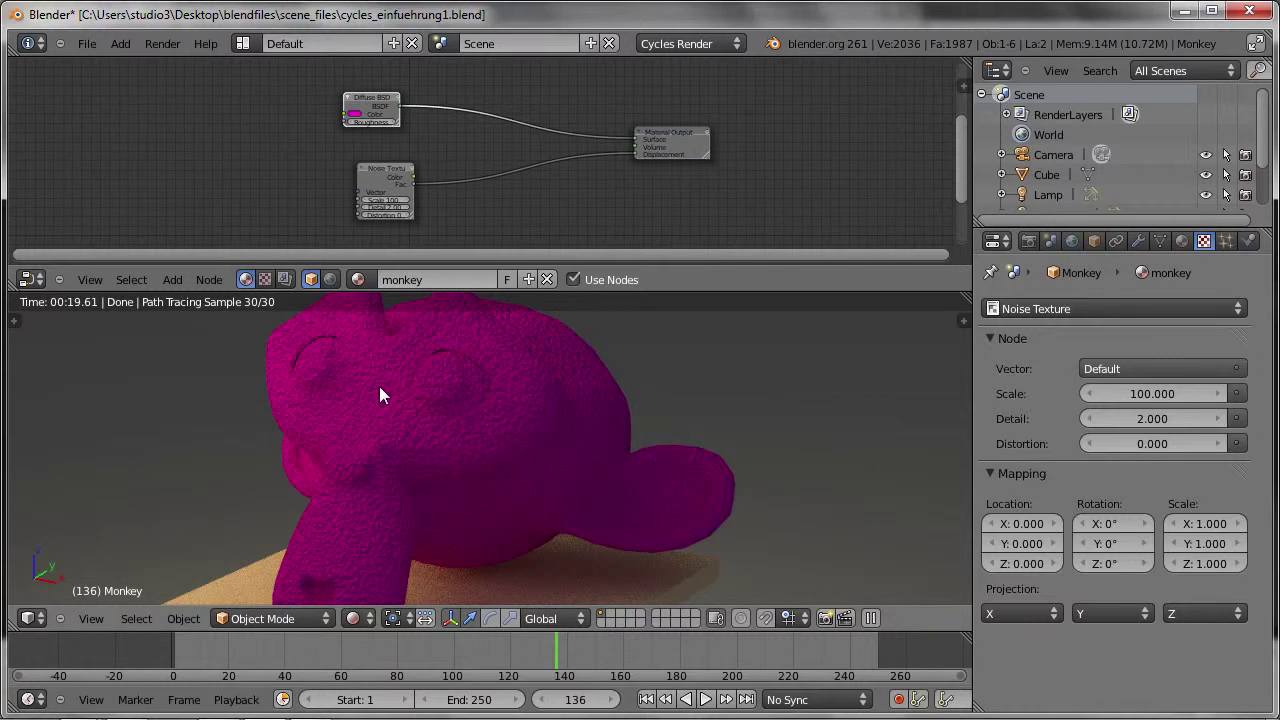
{"action": "scroll", "coordinate": [402, 416], "scroll_direction": "down", "scroll_amount": 1}
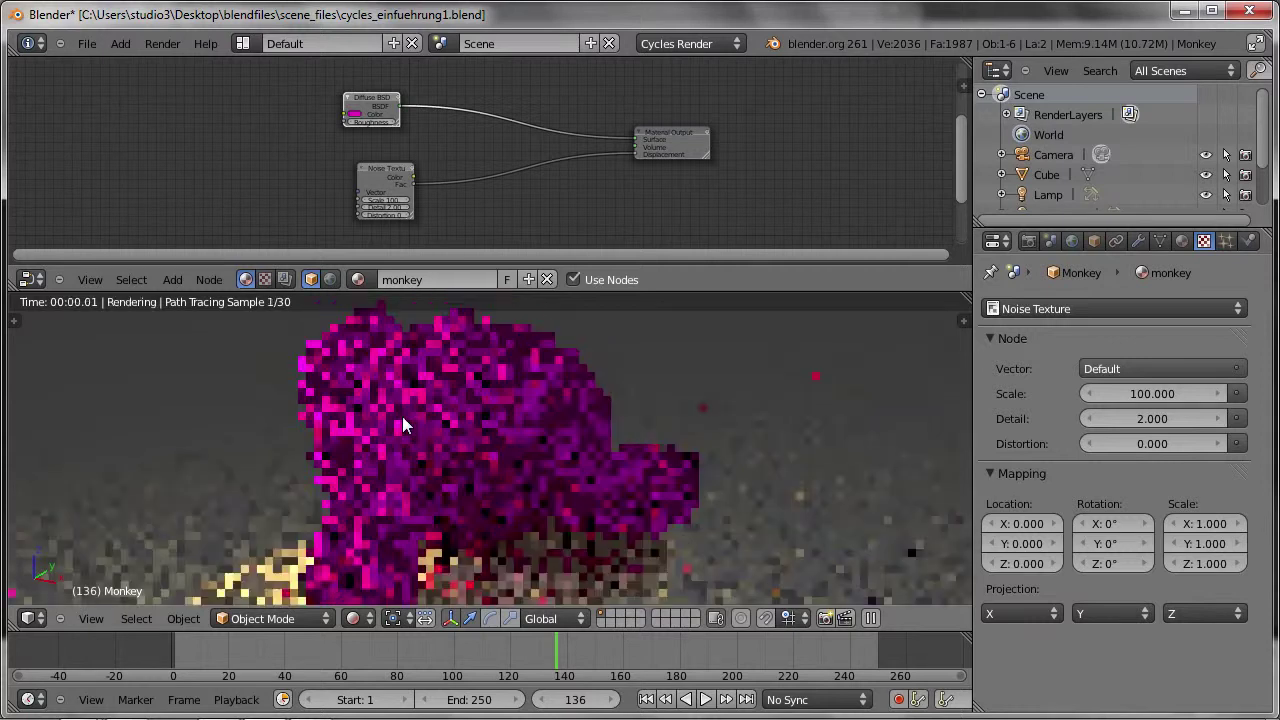
{"action": "scroll", "coordinate": [431, 419], "scroll_direction": "down", "scroll_amount": 3}
{"action": "scroll", "coordinate": [449, 424], "scroll_direction": "down", "scroll_amount": 2}
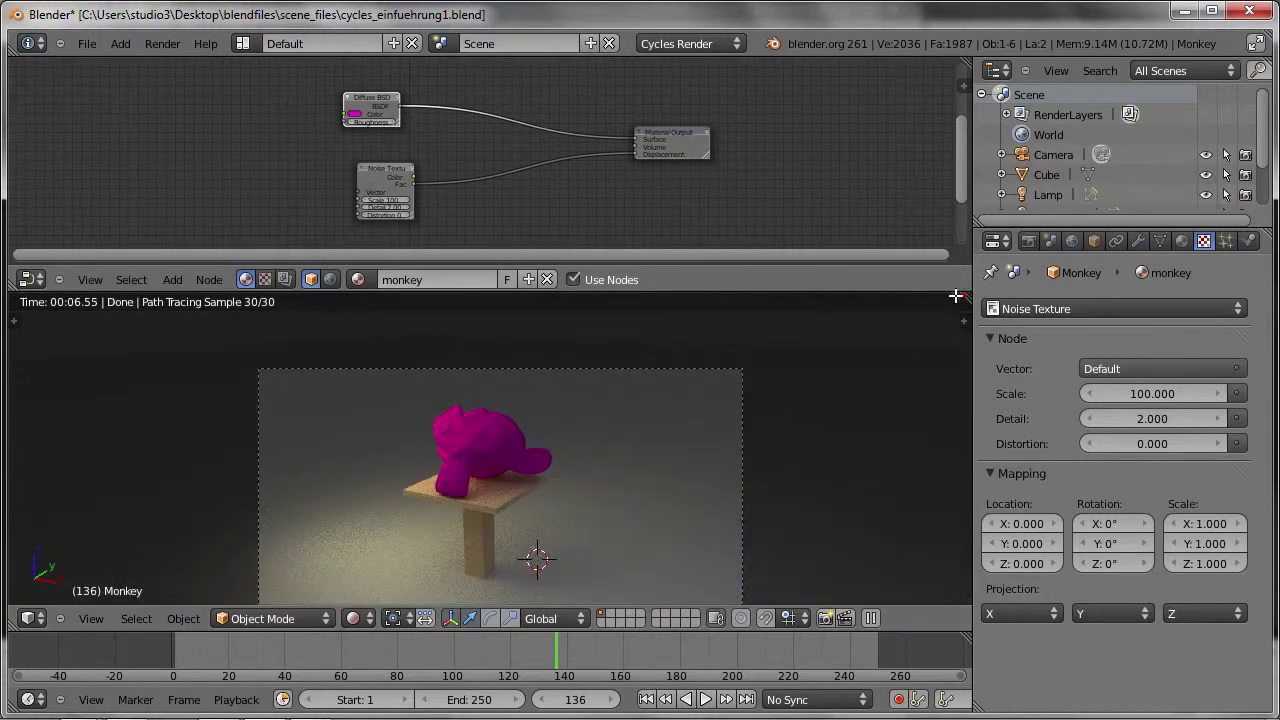
Split the 3D view into two side-by-side views, orbiting the left one to show the lamps
{"action": "left_click_drag", "start_coordinate": [963, 320], "coordinate": [549, 326]}
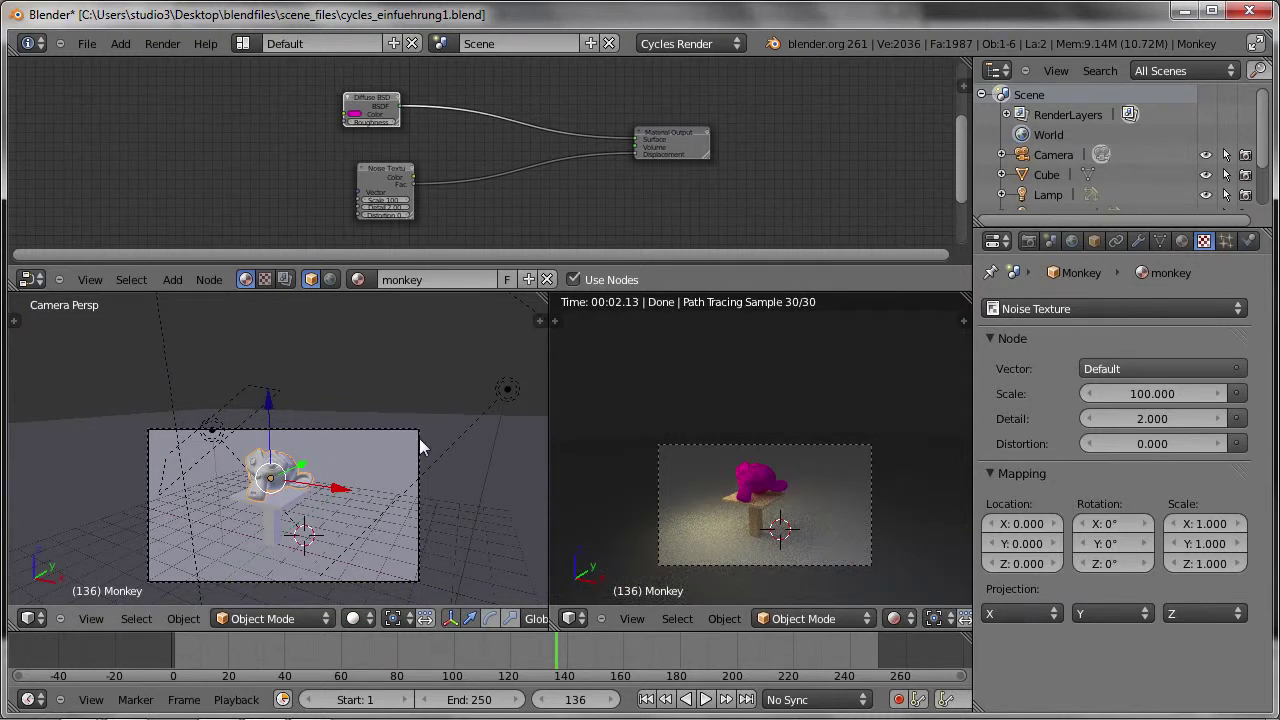
{"action": "middle_click_drag", "start_coordinate": [296, 450], "coordinate": [402, 354]}
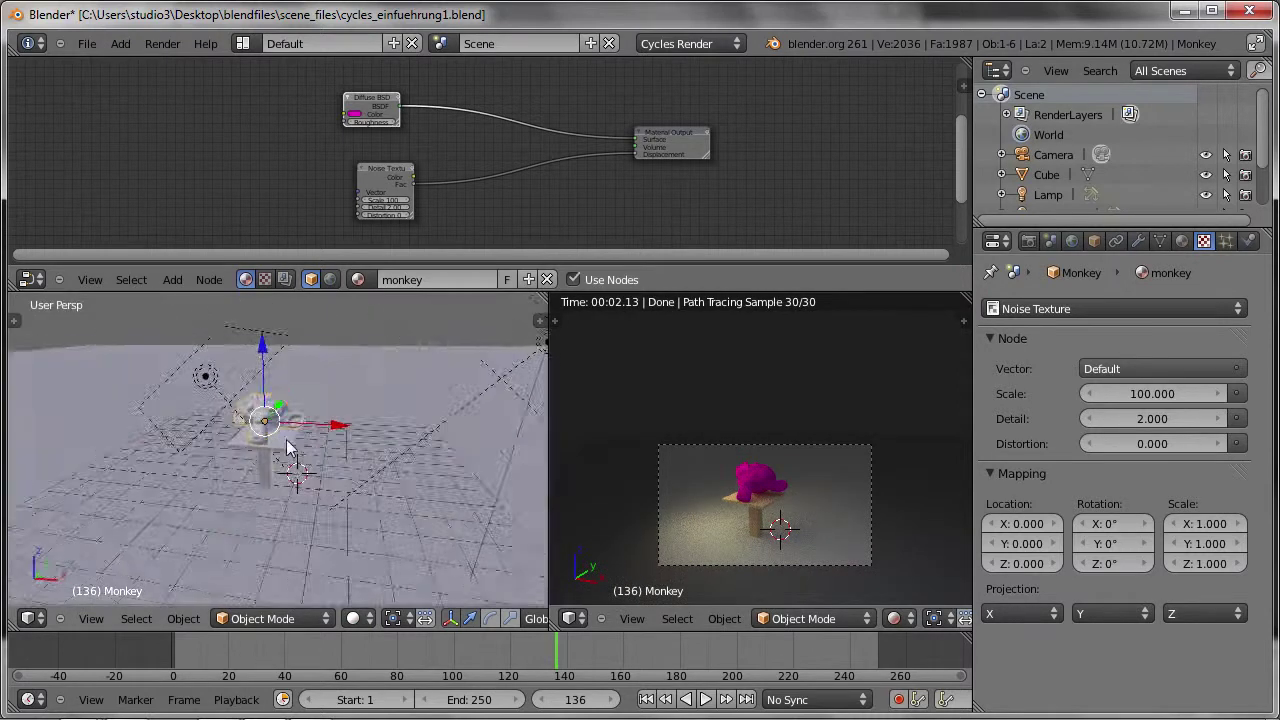
{"action": "scroll", "coordinate": [366, 397], "scroll_direction": "down", "scroll_amount": 3}
{"action": "scroll", "coordinate": [357, 403], "scroll_direction": "down", "scroll_amount": 1}
{"action": "mouse_move", "coordinate": [357, 403]}
{"action": "middle_mouse_down"}
{"action": "mouse_move", "coordinate": [280, 460]}
{"action": "mouse_move", "coordinate": [316, 412]}
{"action": "middle_mouse_up"}
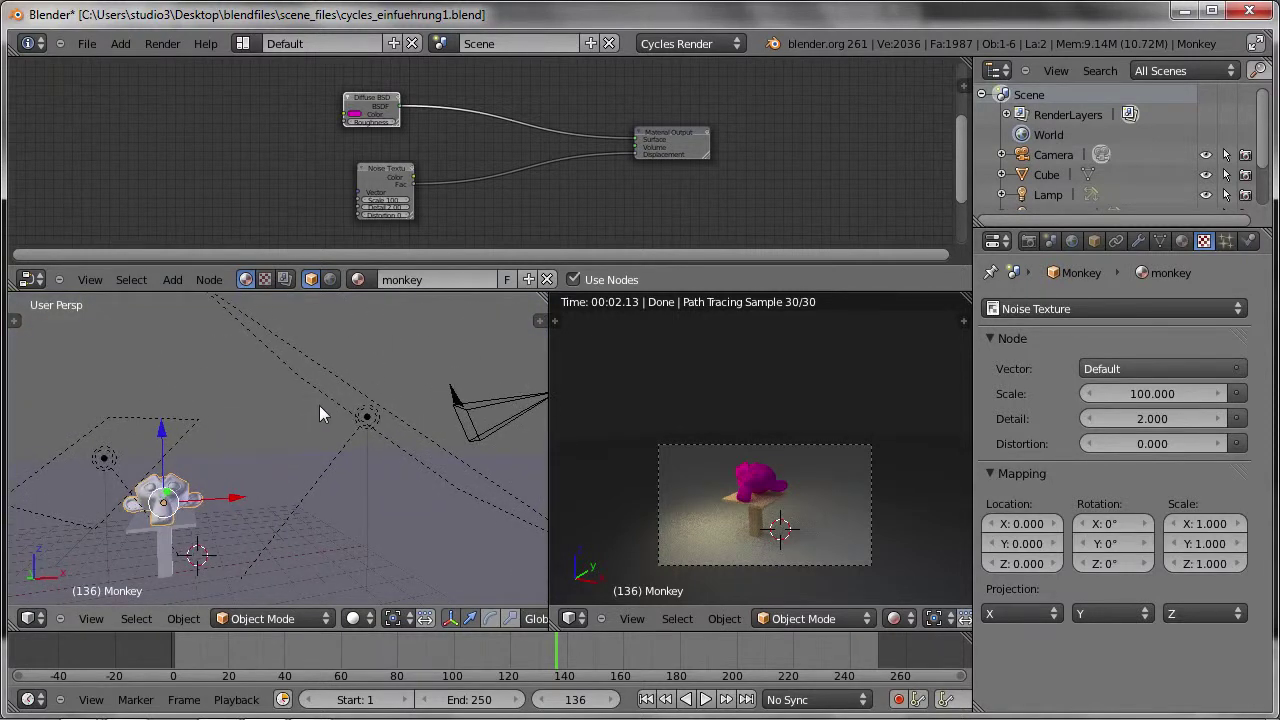
Delete the extra lamp Lamp.001 and select the remaining Lamp
{"action": "right_click", "coordinate": [319, 405]}
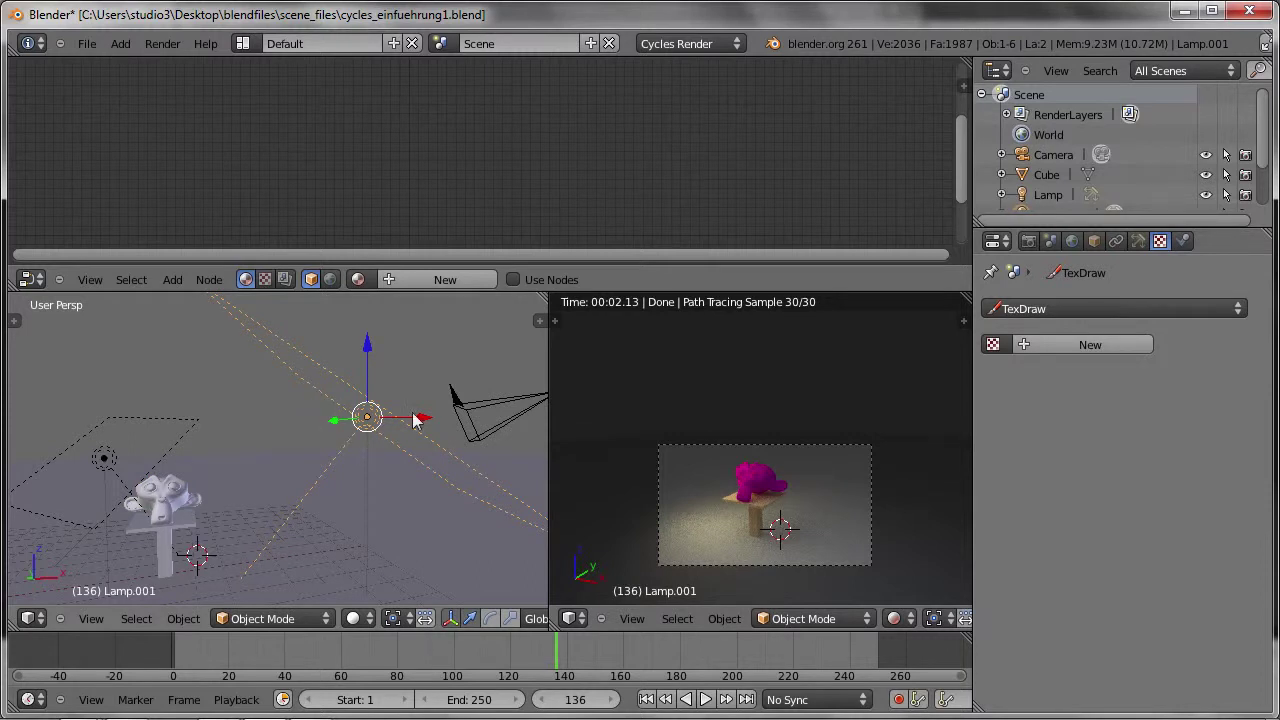
{"action": "key", "text": "x"}
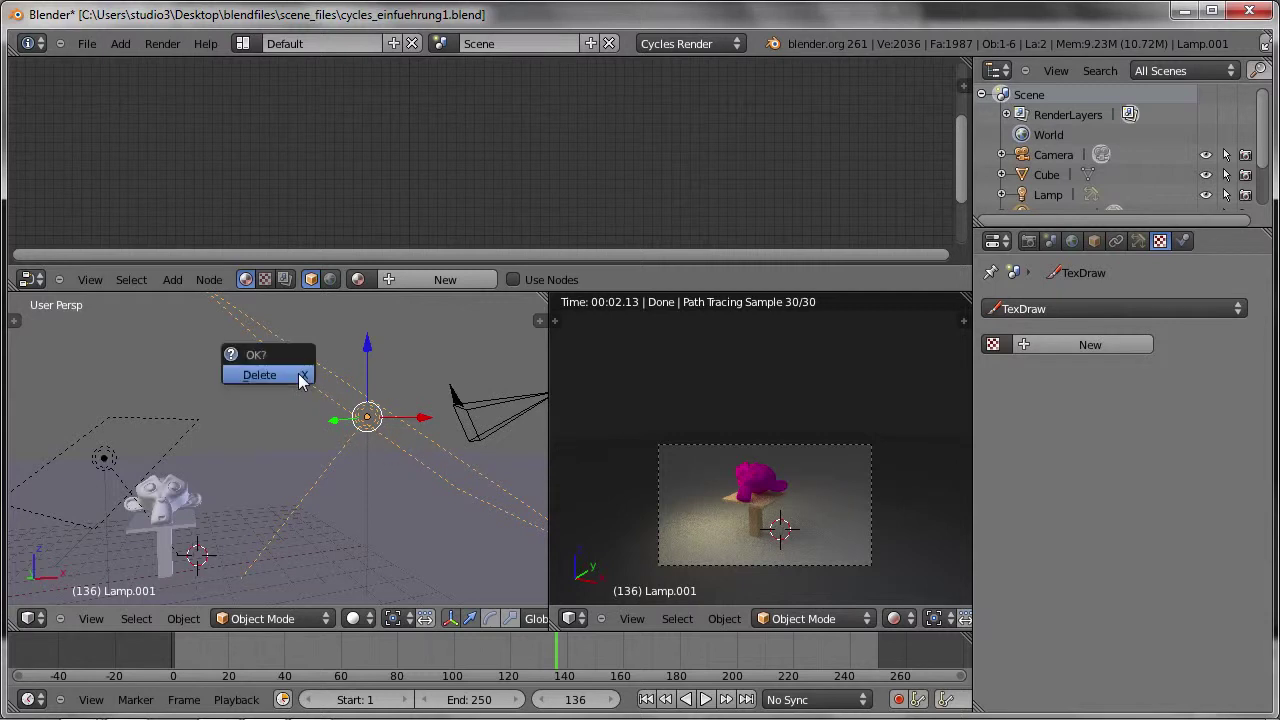
{"action": "left_click", "coordinate": [300, 374]}
{"action": "right_click", "coordinate": [104, 458]}
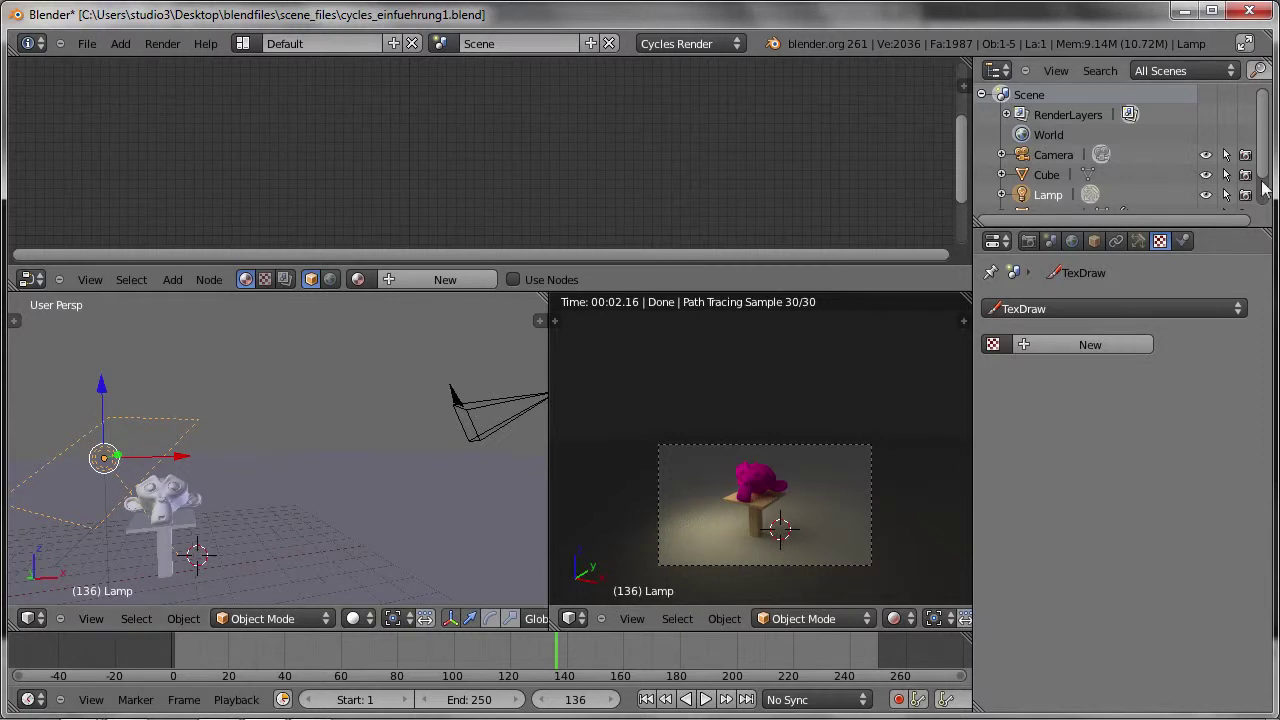
Enable nodes on the lamp and change its type from Area to Sun
{"action": "left_click", "coordinate": [1138, 241]}
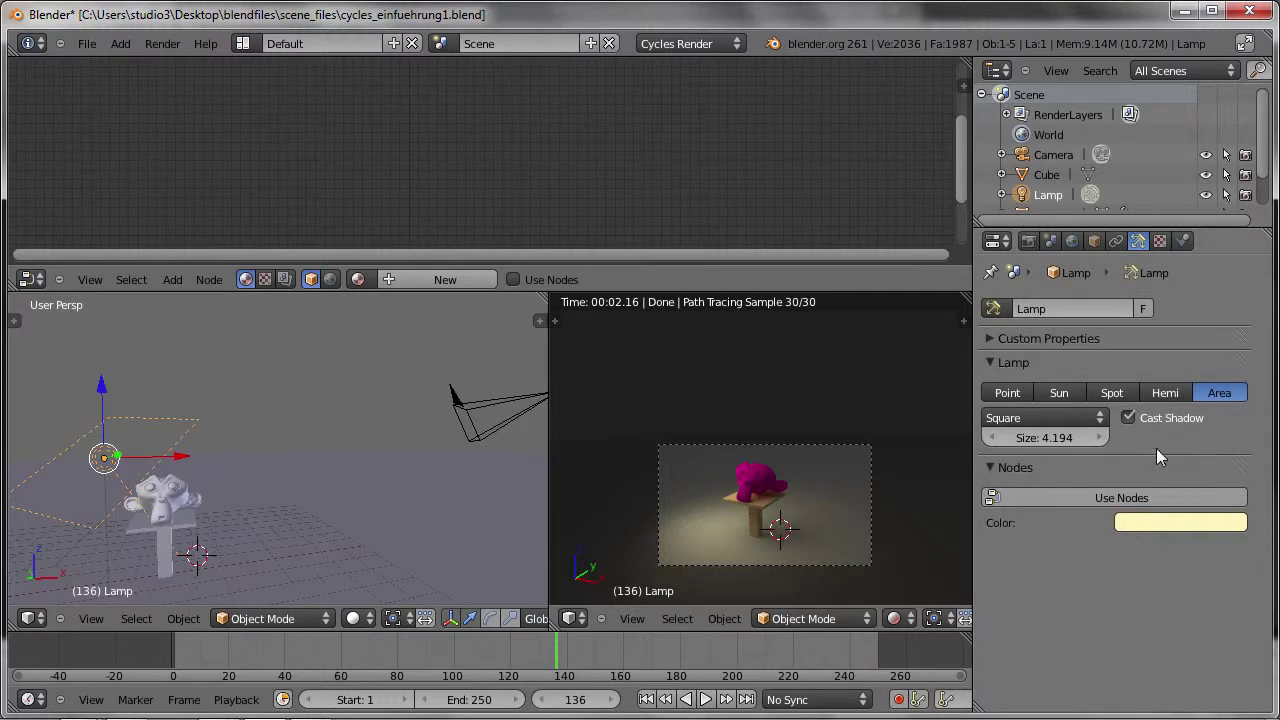
{"action": "left_click", "coordinate": [1086, 496]}
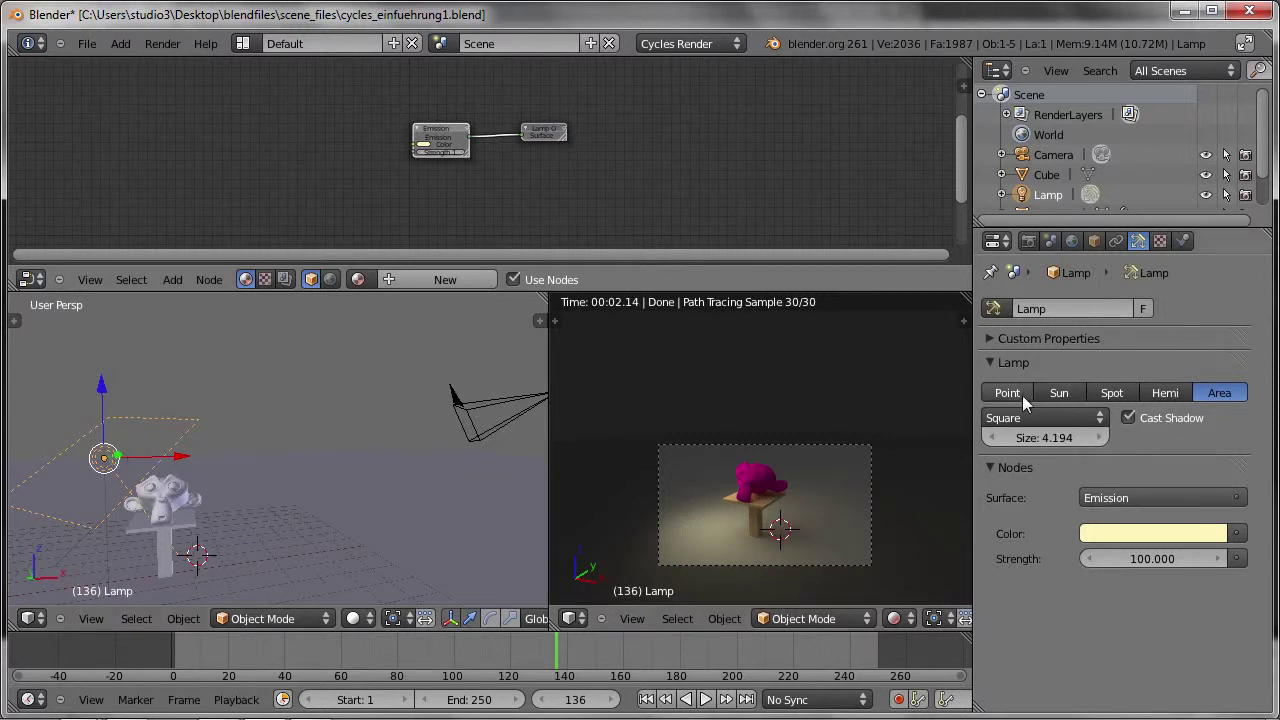
{"action": "left_click", "coordinate": [1058, 392]}
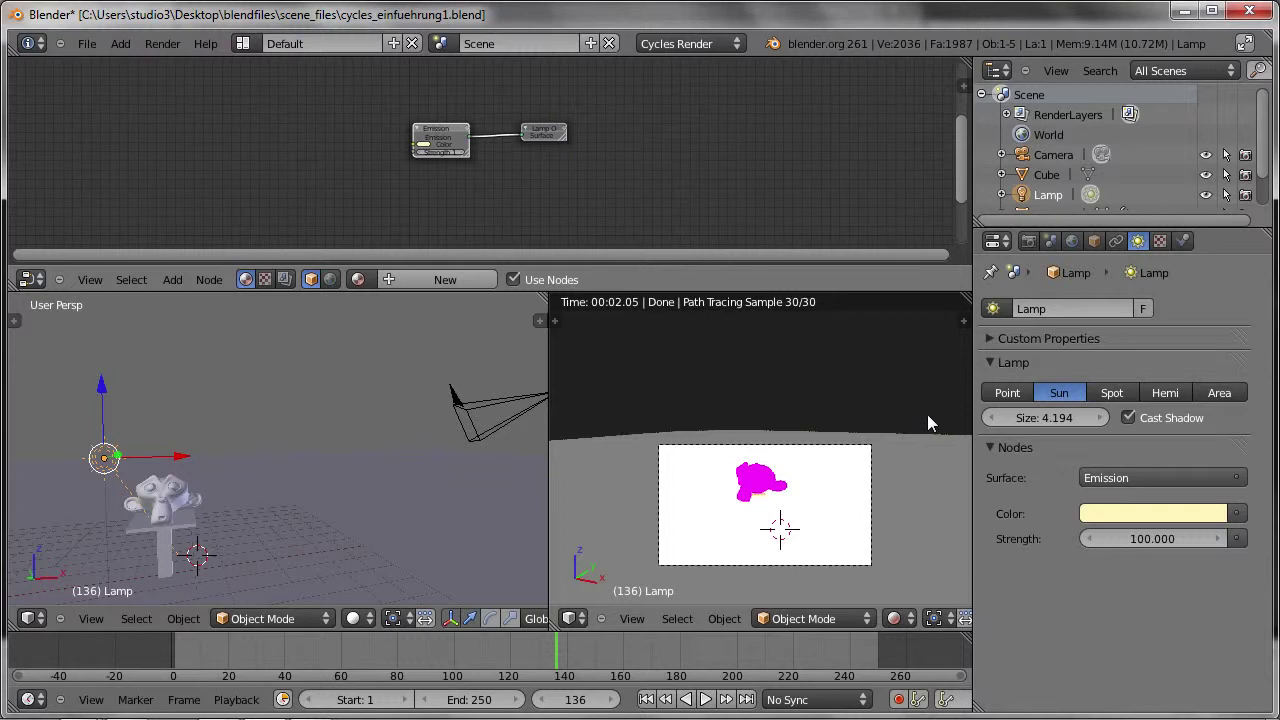
{"action": "left_click", "coordinate": [1135, 540]}
Try Sun lamp strengths of 1, 3, 2 and 10
{"action": "type", "text": "1"}
{"action": "key", "text": "Return"}
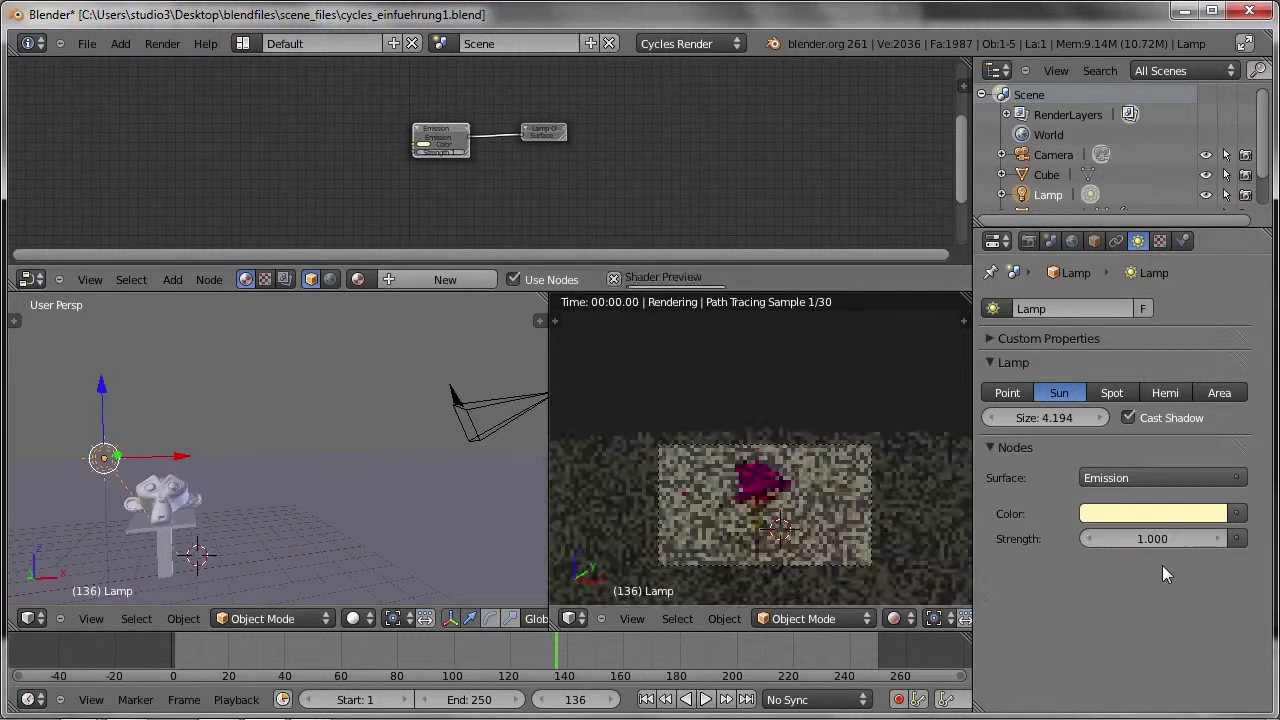
{"action": "left_click", "coordinate": [1139, 538]}
{"action": "type", "text": "3"}
{"action": "key", "text": "Return"}
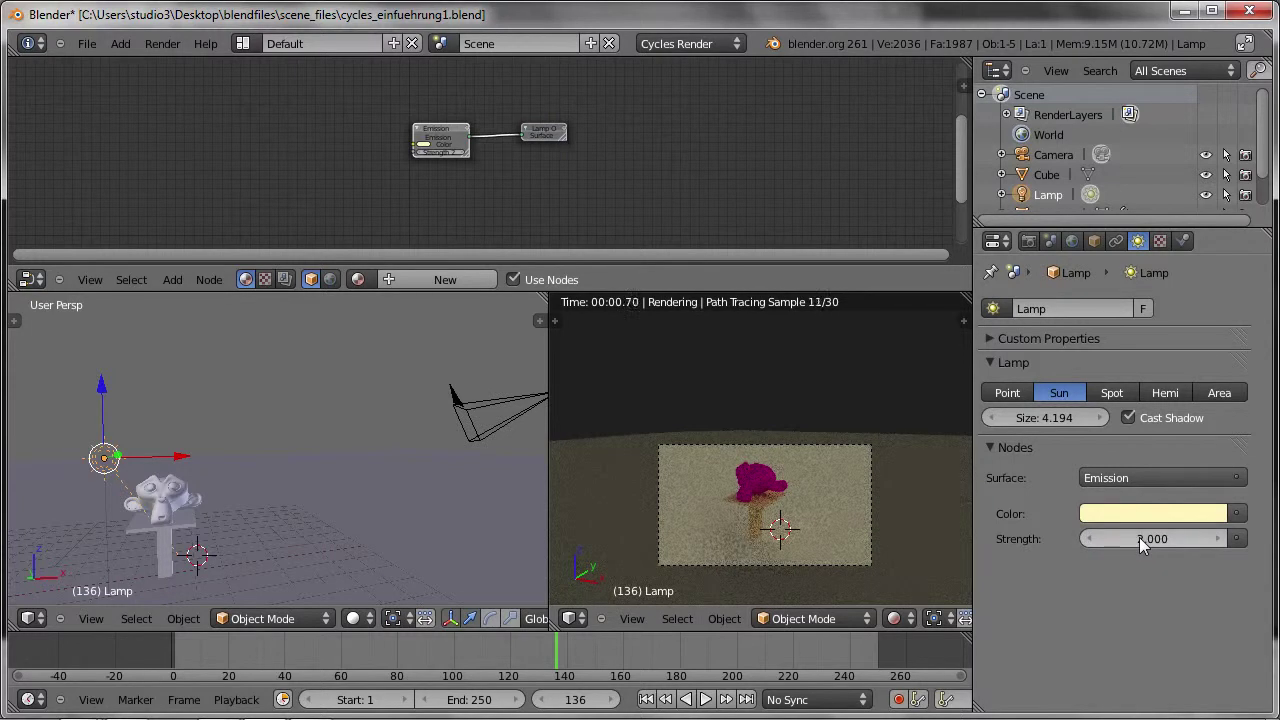
{"action": "left_click", "coordinate": [1141, 538]}
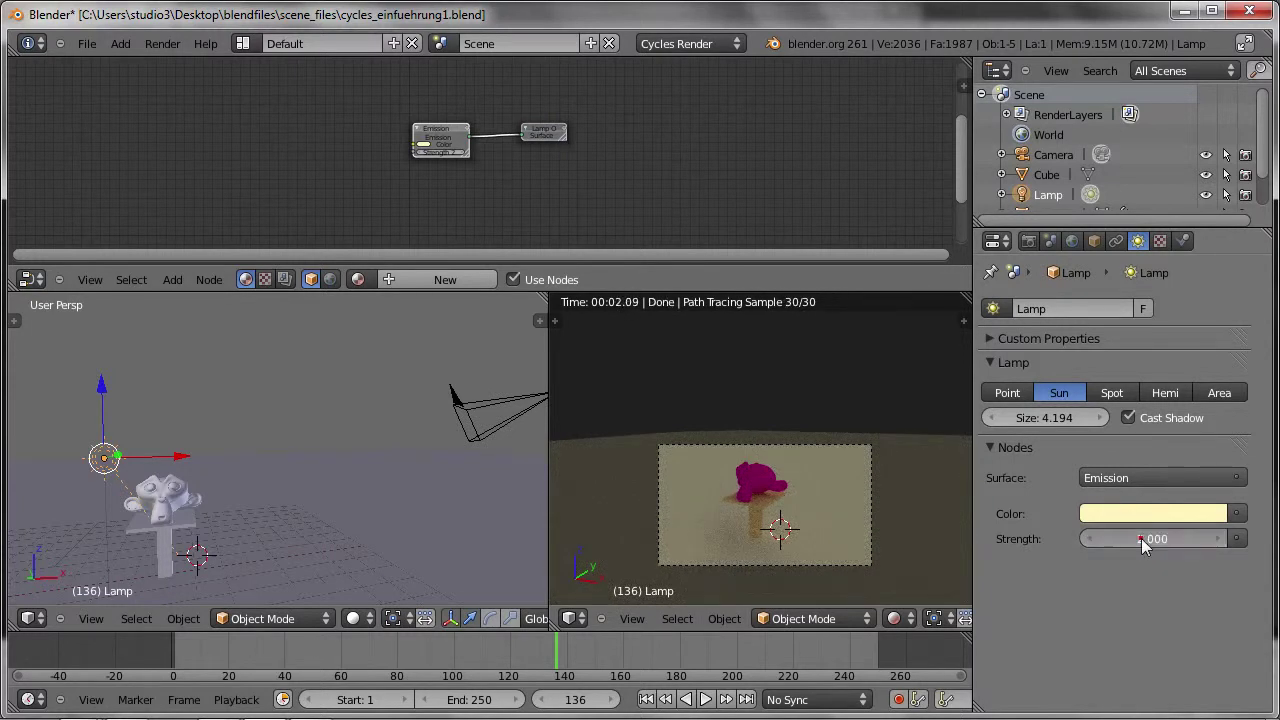
{"action": "key", "text": "Return"}
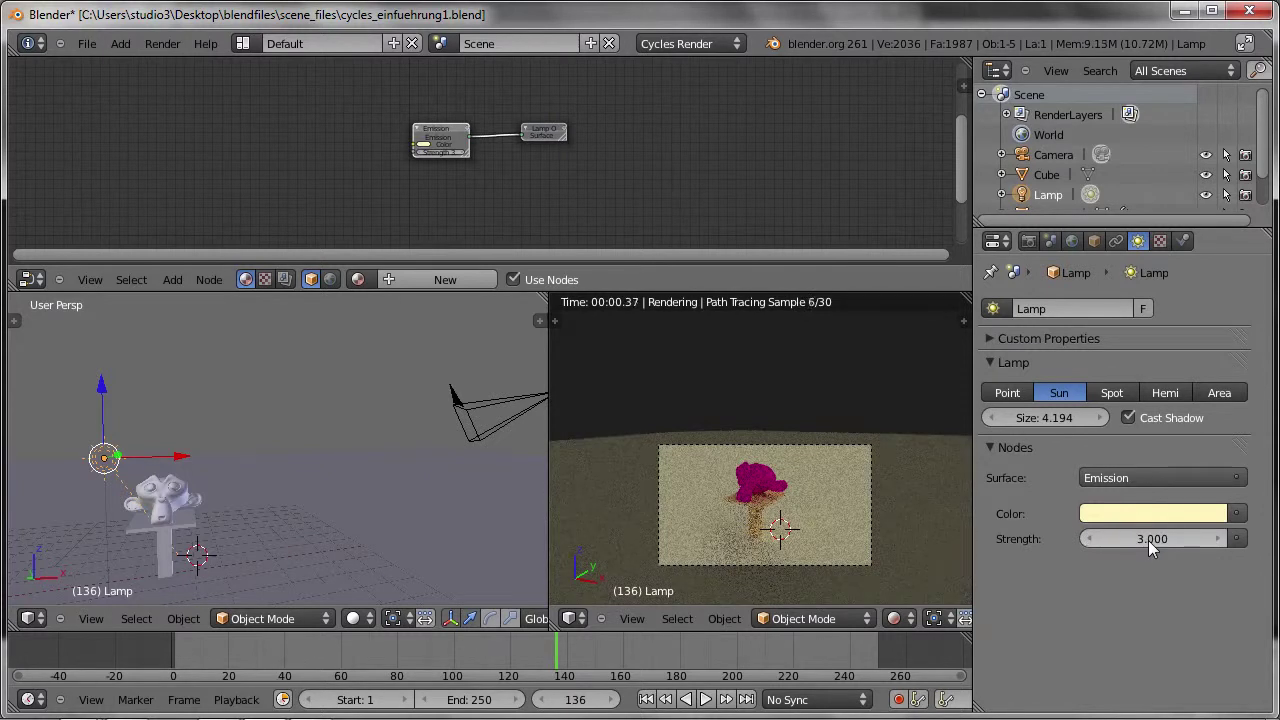
{"action": "left_click", "coordinate": [1148, 540]}
{"action": "type", "text": "10"}
{"action": "key", "text": "Return"}
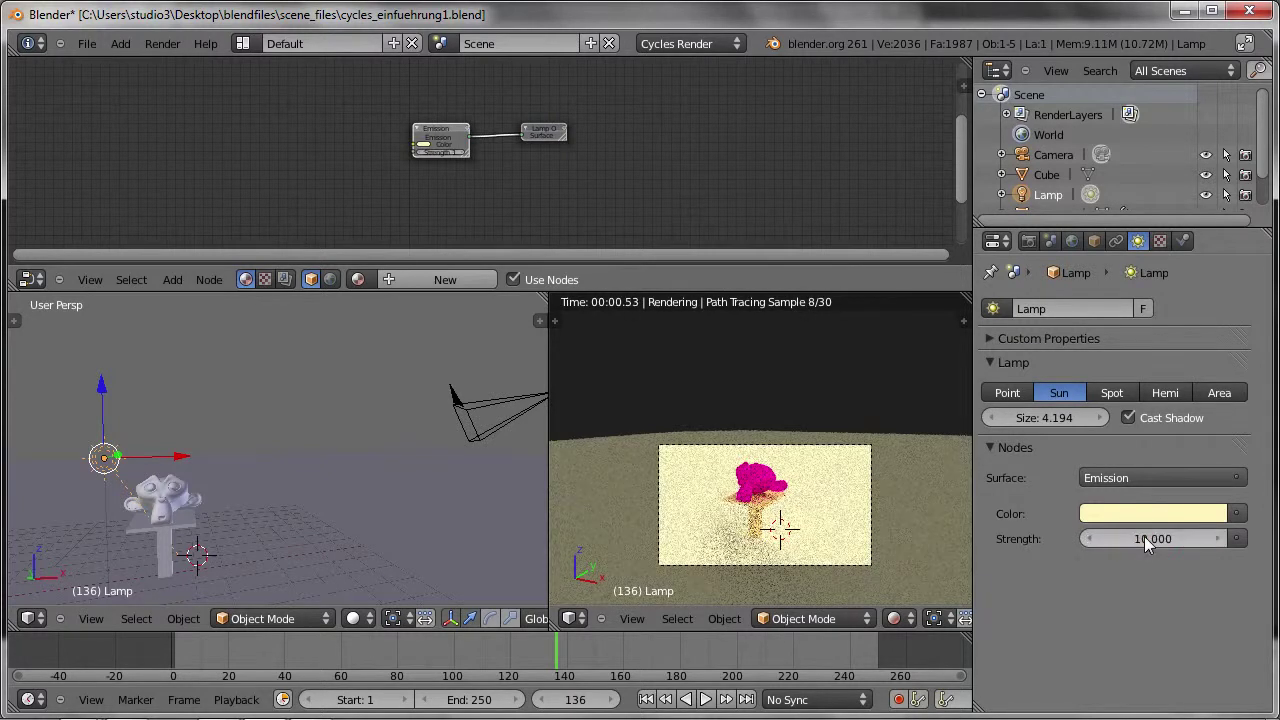
Try a strength of 100, then set the Sun lamp strength back to 2
{"action": "left_click", "coordinate": [1144, 538]}
{"action": "type", "text": "100"}
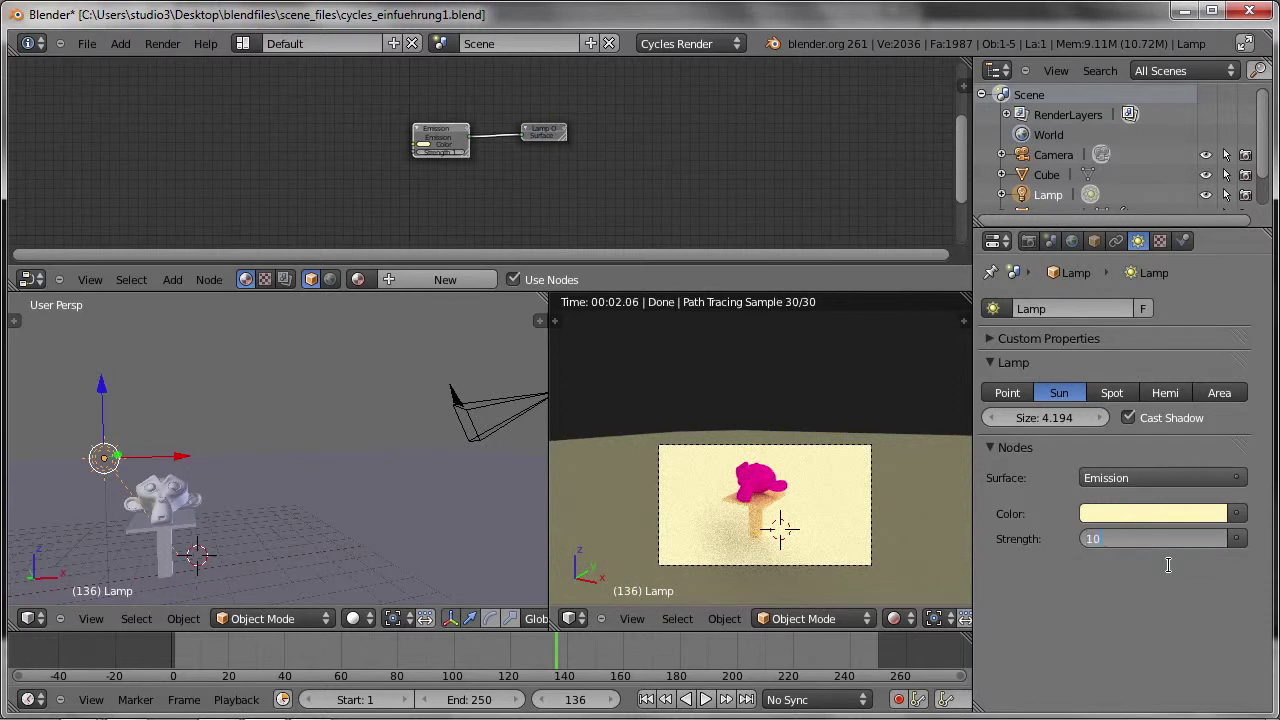
{"action": "key", "text": "Return"}
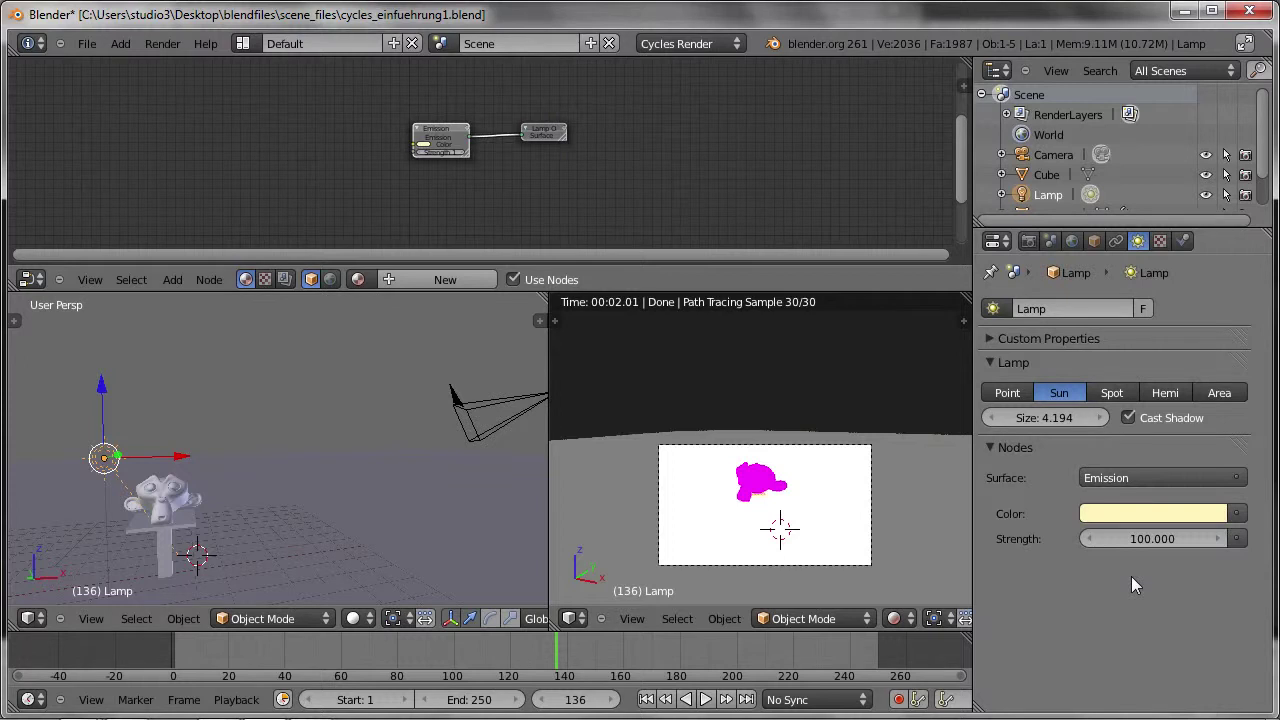
{"action": "left_click", "coordinate": [1175, 541]}
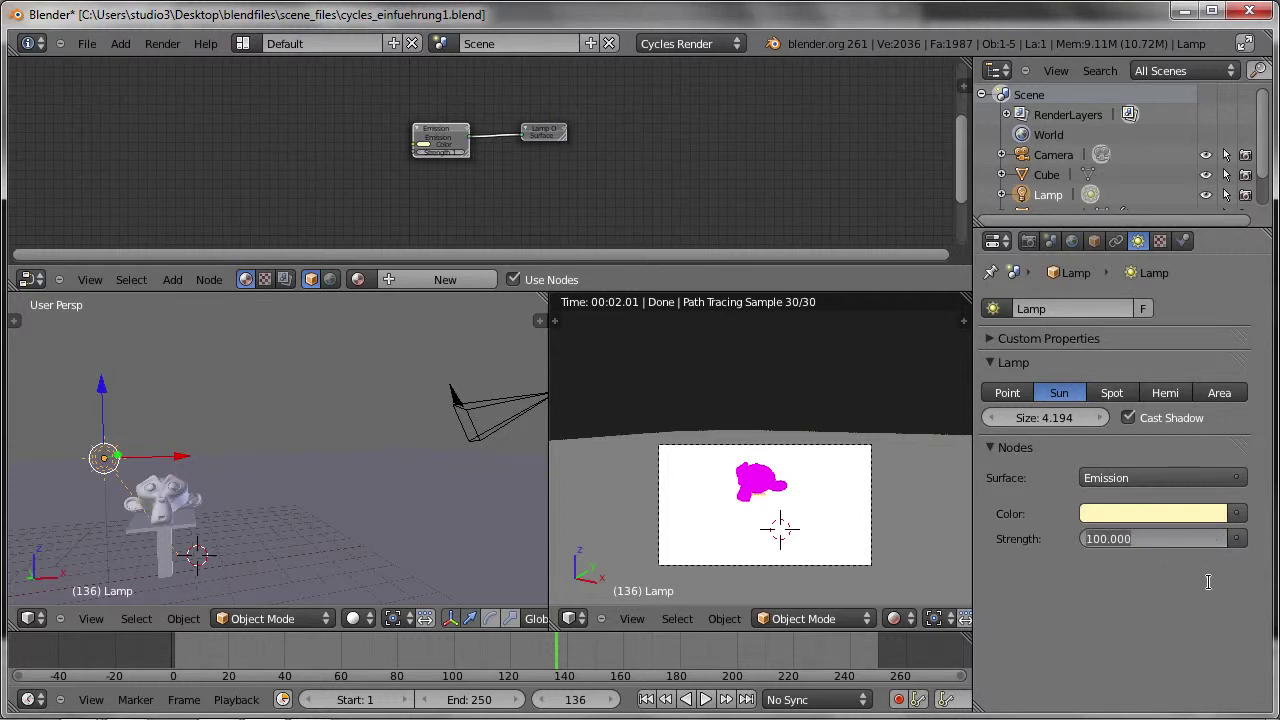
{"action": "type", "text": "2"}
{"action": "key", "text": "Return"}
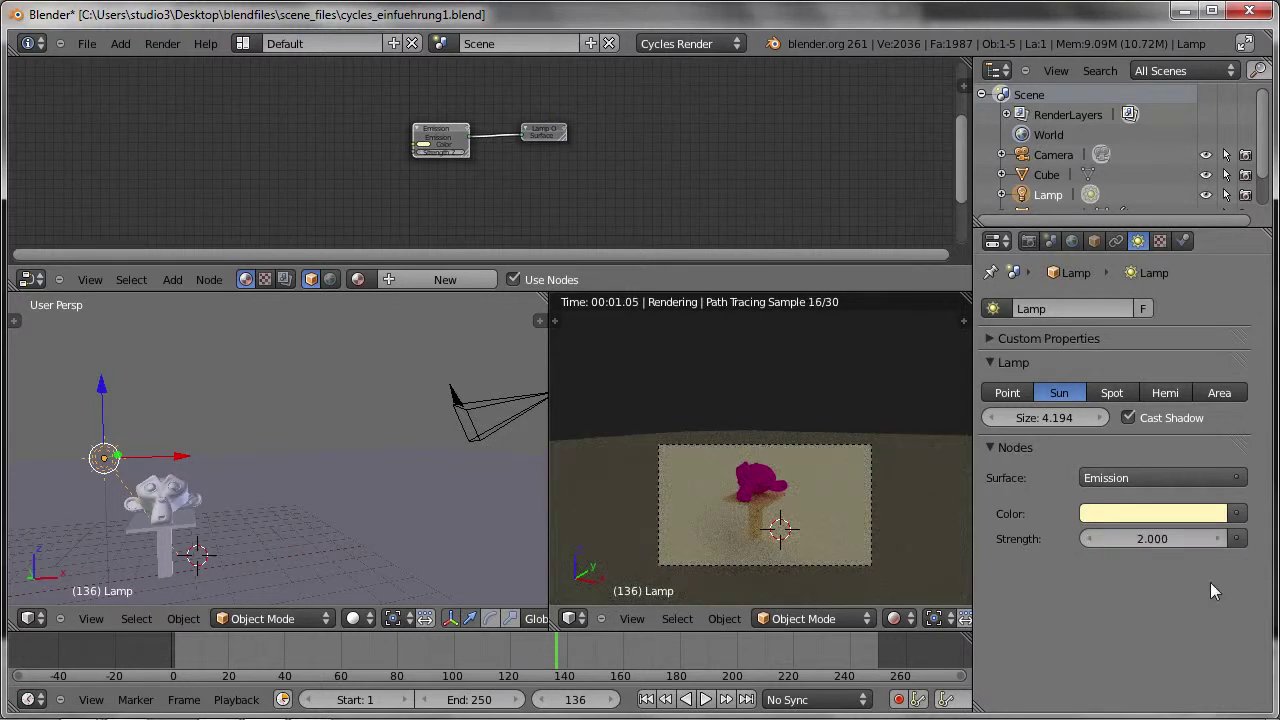
{"action": "scroll", "coordinate": [752, 476], "scroll_direction": "up", "scroll_amount": 2}
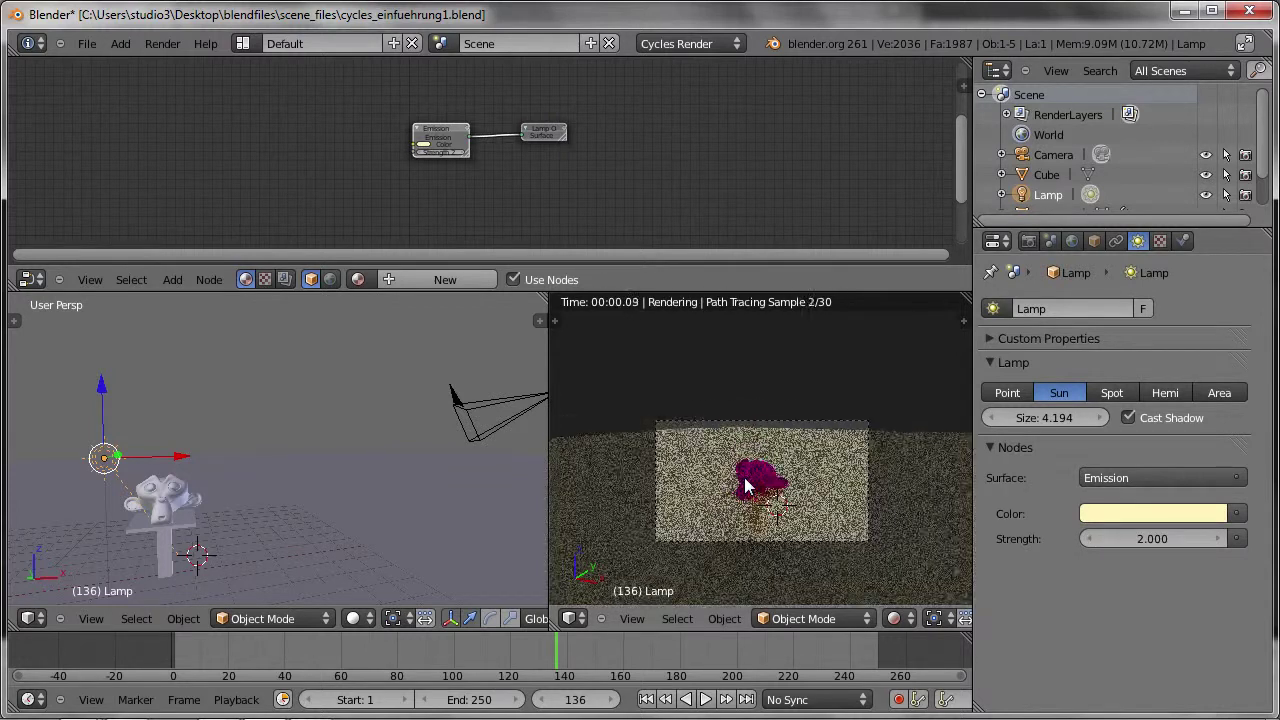
{"action": "scroll", "coordinate": [745, 470], "scroll_direction": "up", "scroll_amount": 1}
{"action": "scroll", "coordinate": [785, 540], "scroll_direction": "down", "scroll_amount": 1, "text": "shift"}
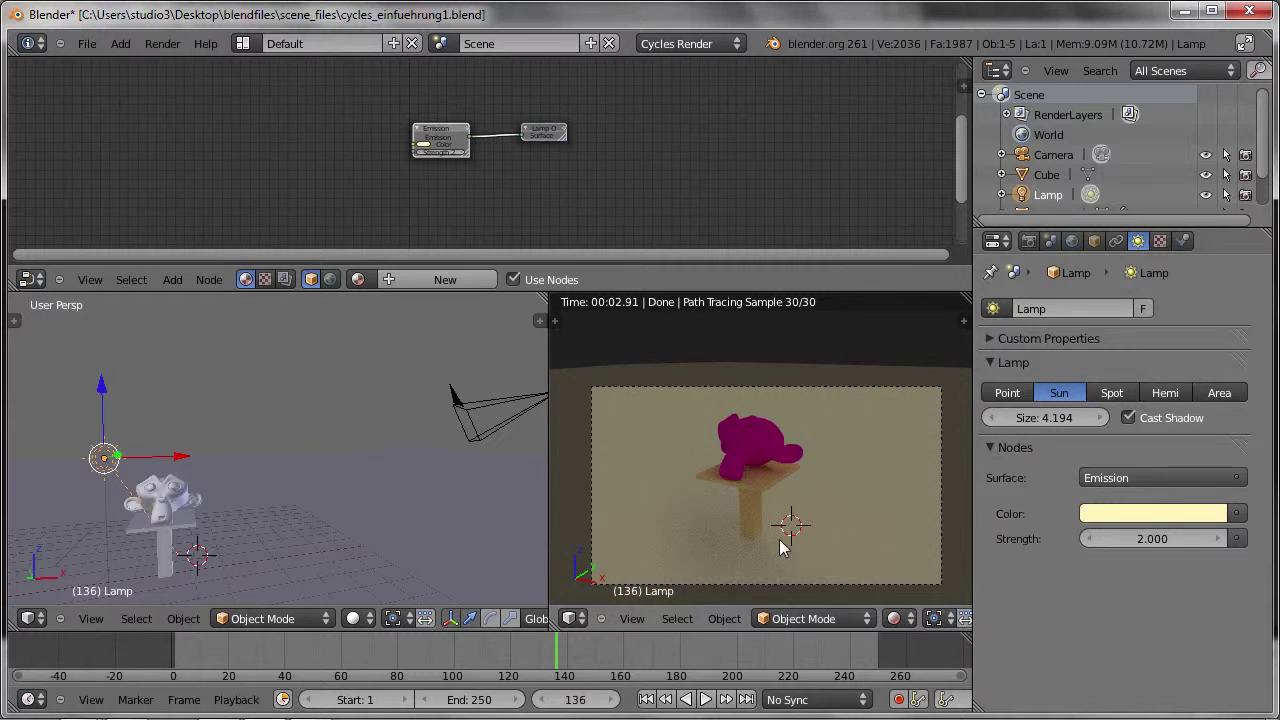
Move the Sun lamp to a new spot above the grid, checking from several angles
{"action": "mouse_move", "coordinate": [305, 515]}
{"action": "middle_mouse_down"}
{"action": "mouse_move", "coordinate": [207, 542]}
{"action": "mouse_move", "coordinate": [175, 505]}
{"action": "mouse_move", "coordinate": [84, 480]}
{"action": "mouse_move", "coordinate": [271, 556]}
{"action": "middle_mouse_up"}
{"action": "key", "text": "g"}
{"action": "left_click", "coordinate": [197, 472]}
{"action": "mouse_move", "coordinate": [197, 472]}
{"action": "middle_mouse_down"}
{"action": "mouse_move", "coordinate": [300, 533]}
{"action": "mouse_move", "coordinate": [243, 490]}
{"action": "mouse_move", "coordinate": [284, 500]}
{"action": "mouse_move", "coordinate": [320, 393]}
{"action": "middle_mouse_up"}
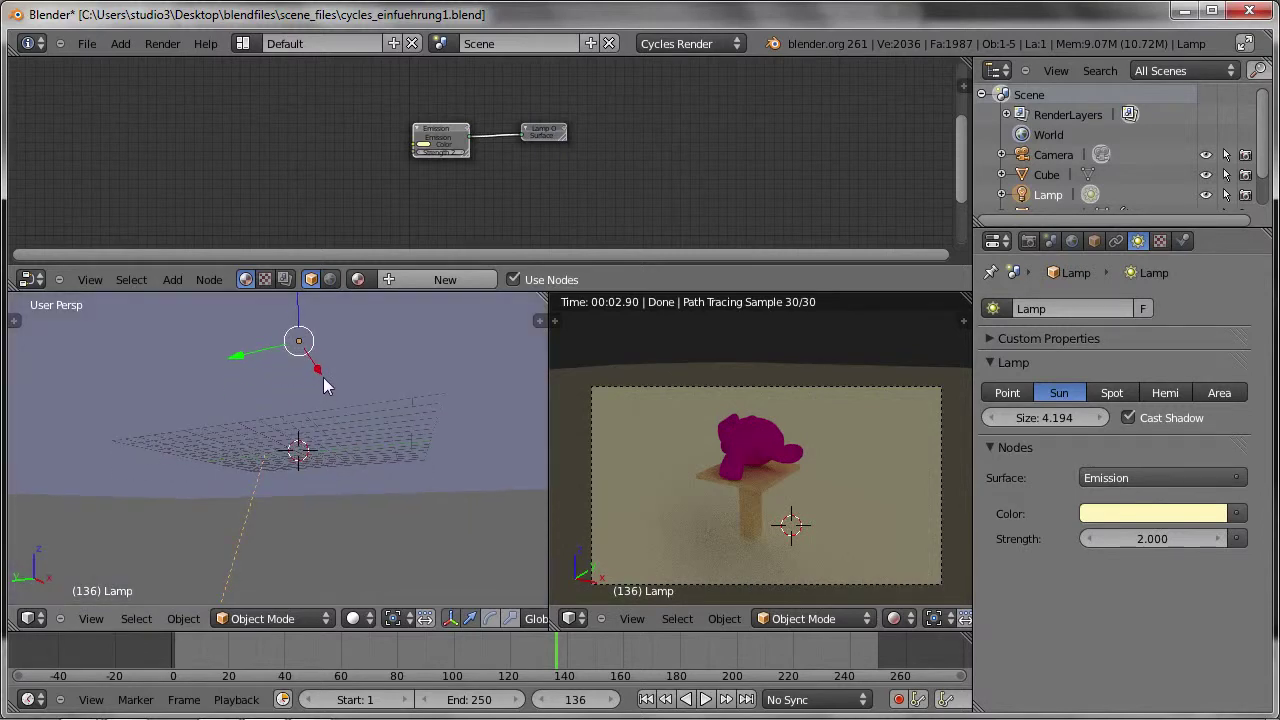
{"action": "key", "text": "g"}
{"action": "left_click", "coordinate": [322, 553]}
{"action": "mouse_move", "coordinate": [322, 553]}
{"action": "middle_mouse_down"}
{"action": "mouse_move", "coordinate": [363, 523]}
{"action": "mouse_move", "coordinate": [351, 565]}
{"action": "middle_mouse_up"}
{"action": "key", "text": "g"}
{"action": "left_click", "coordinate": [359, 387]}
Rotate the Sun lamp twice around the global Z axis
{"action": "mouse_move", "coordinate": [359, 385]}
{"action": "middle_mouse_down"}
{"action": "mouse_move", "coordinate": [229, 459]}
{"action": "mouse_move", "coordinate": [277, 510]}
{"action": "mouse_move", "coordinate": [372, 513]}
{"action": "mouse_move", "coordinate": [407, 442]}
{"action": "middle_mouse_up"}
{"action": "key", "text": "r"}
{"action": "key", "text": "z"}
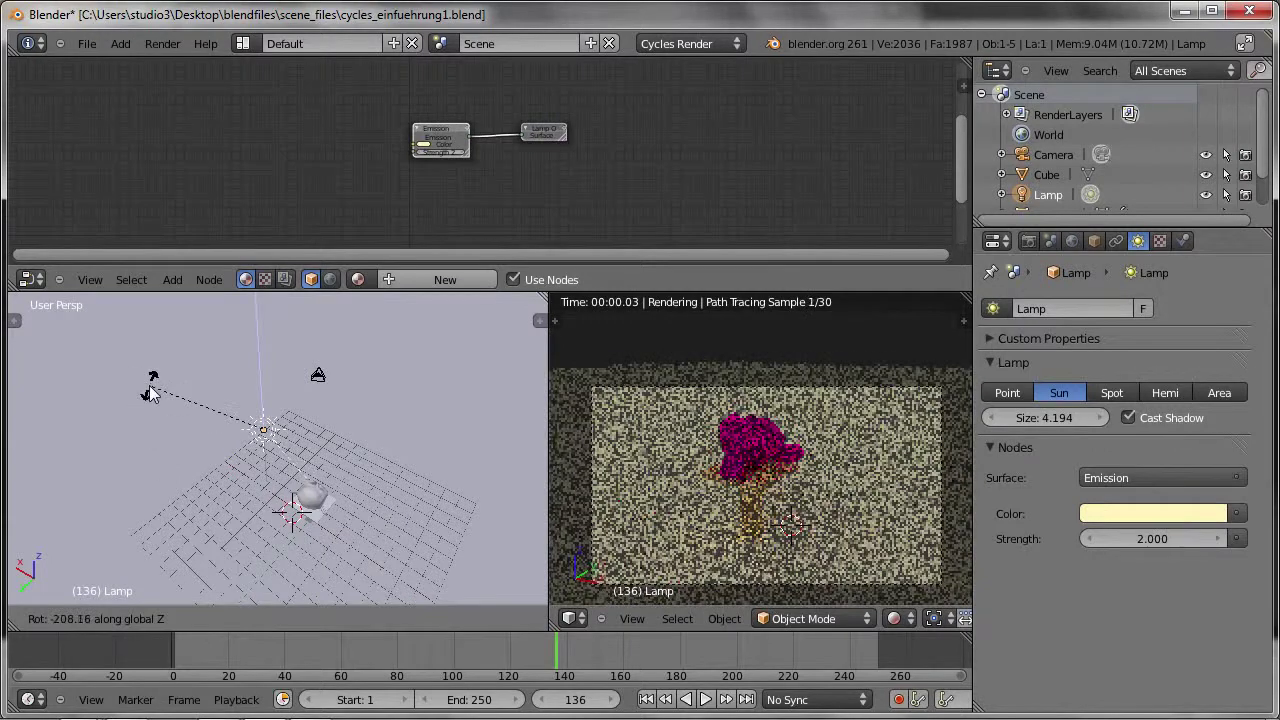
{"action": "left_click", "coordinate": [118, 416]}
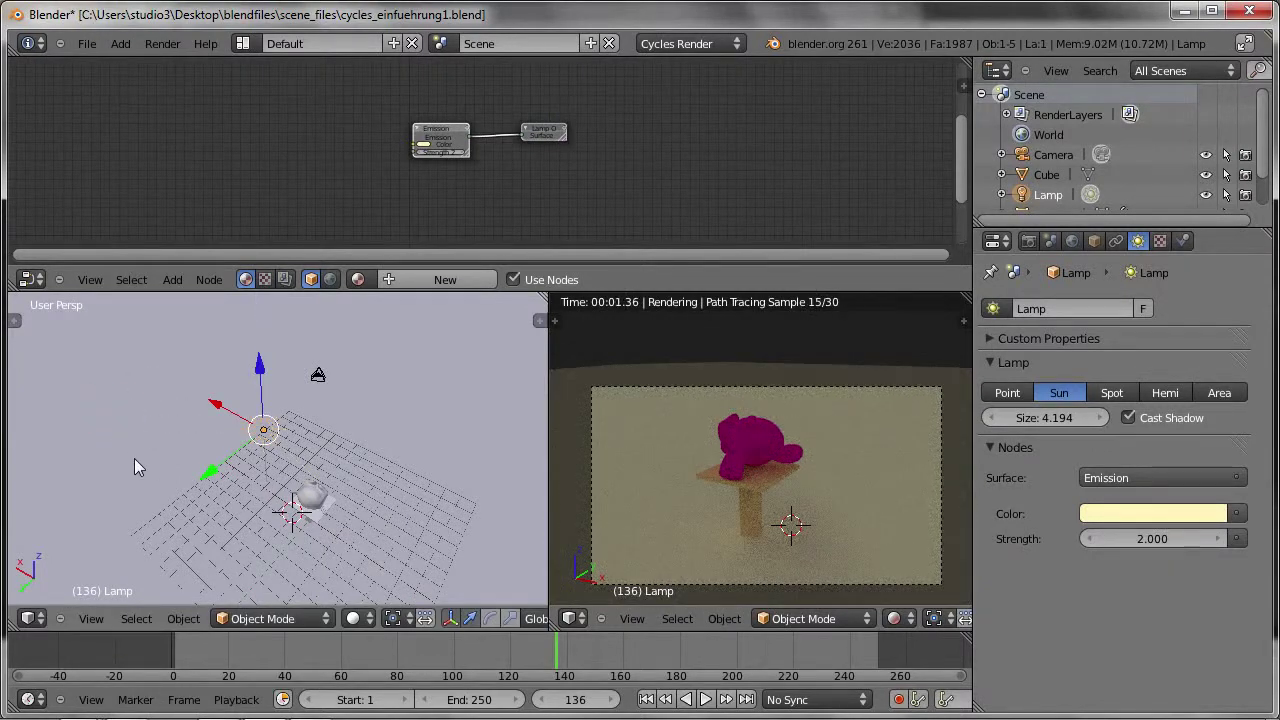
{"action": "key", "text": "r"}
{"action": "key", "text": "z"}
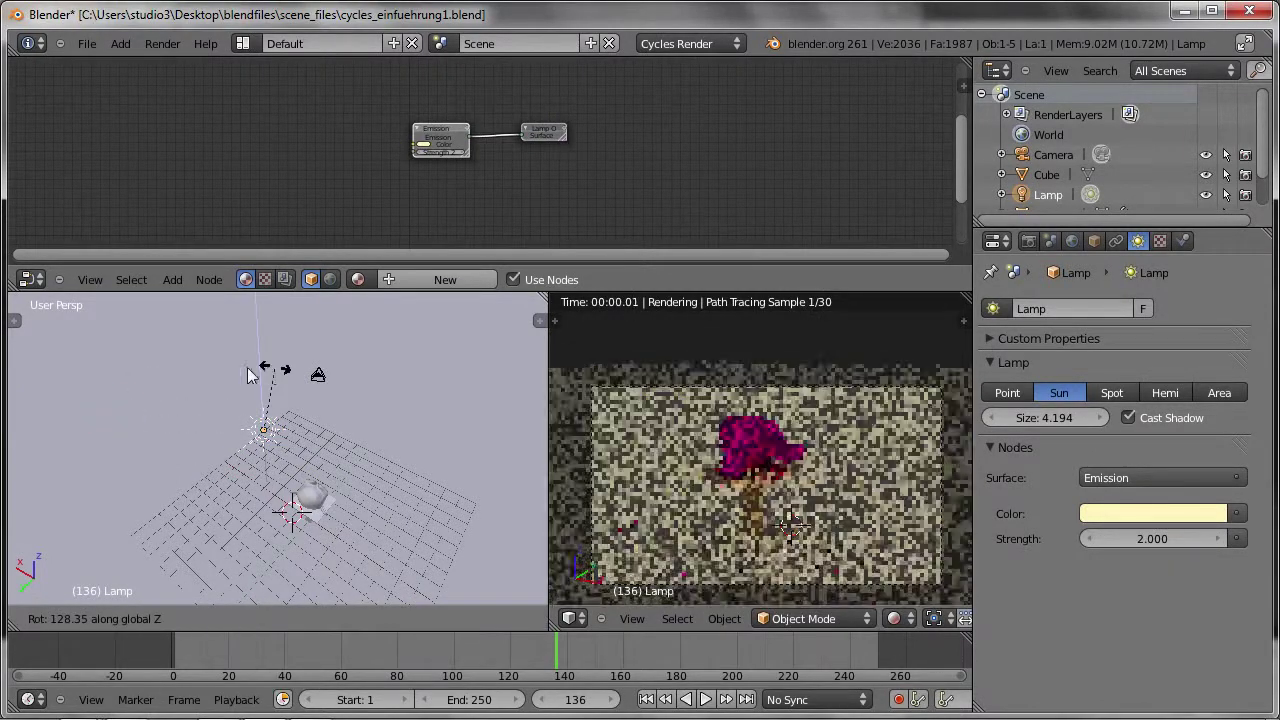
{"action": "left_click", "coordinate": [208, 383]}
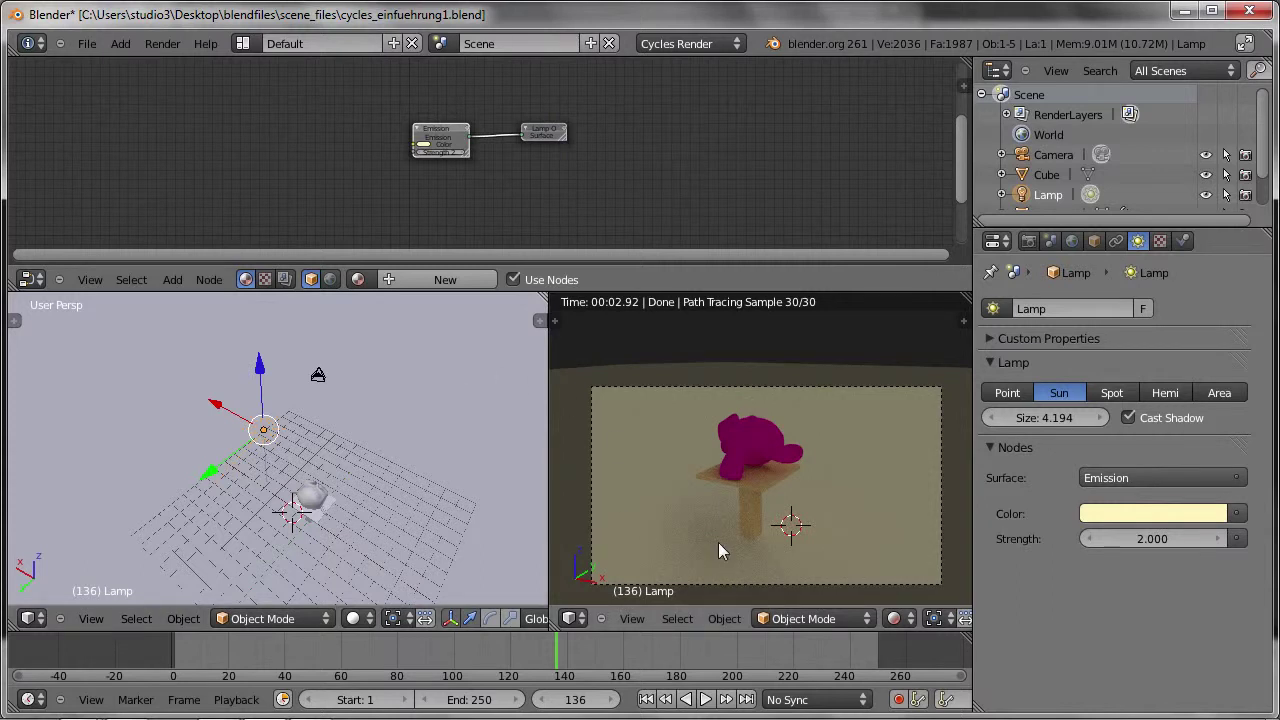
Reduce the Sun lamp Size to 1, then to 0.01 for sharper shadows
{"action": "left_click", "coordinate": [1037, 420]}
{"action": "type", "text": "1"}
{"action": "key", "text": "Return"}
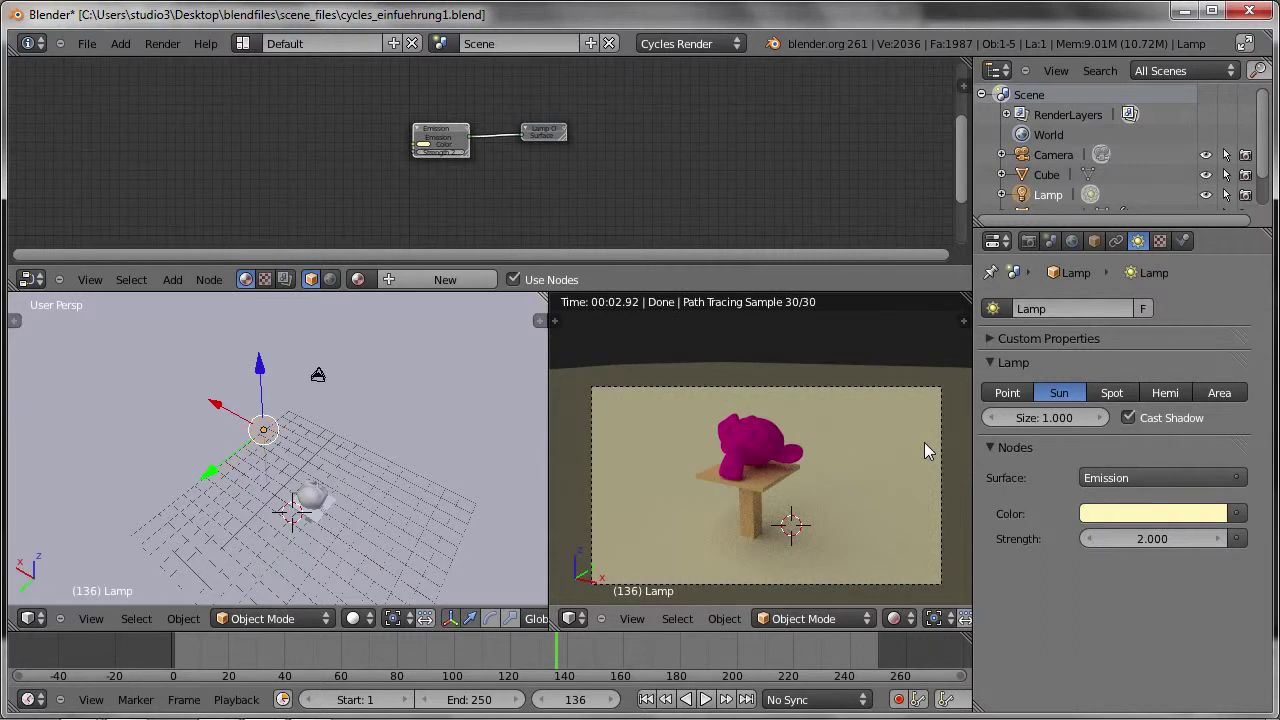
{"action": "left_click", "coordinate": [1028, 420]}
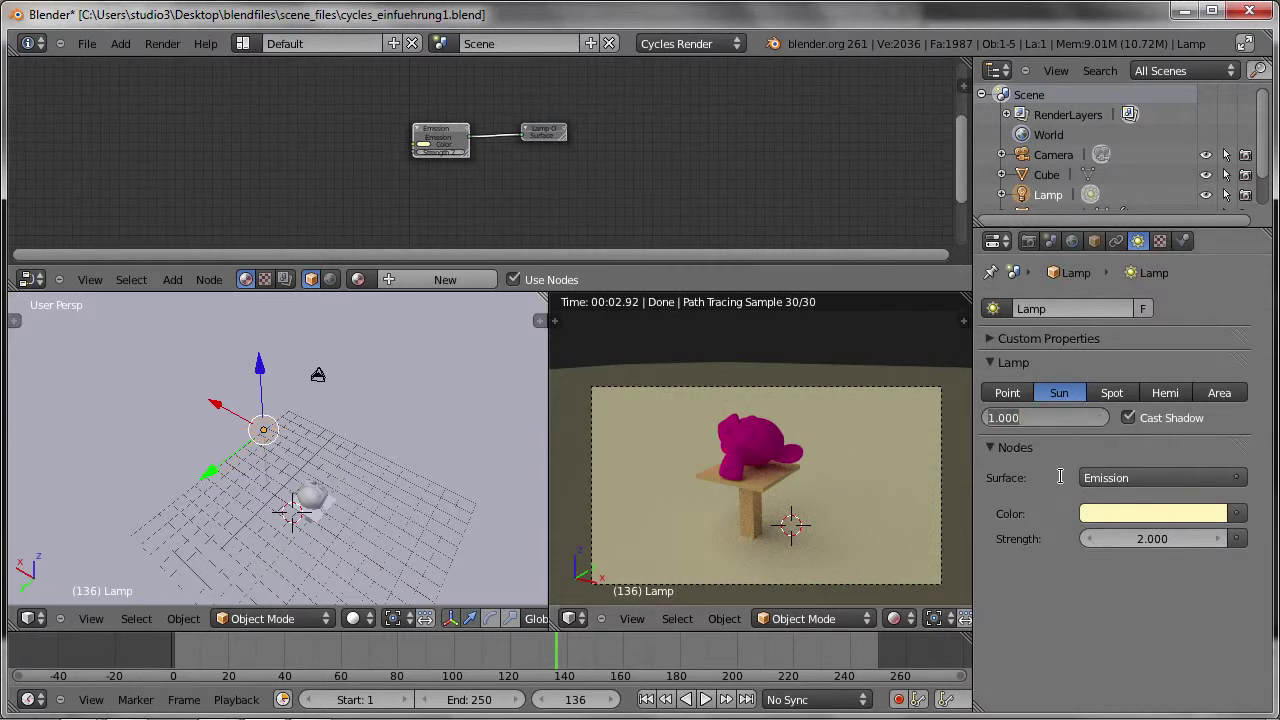
{"action": "type", "text": "0.01"}
{"action": "key", "text": "Return"}
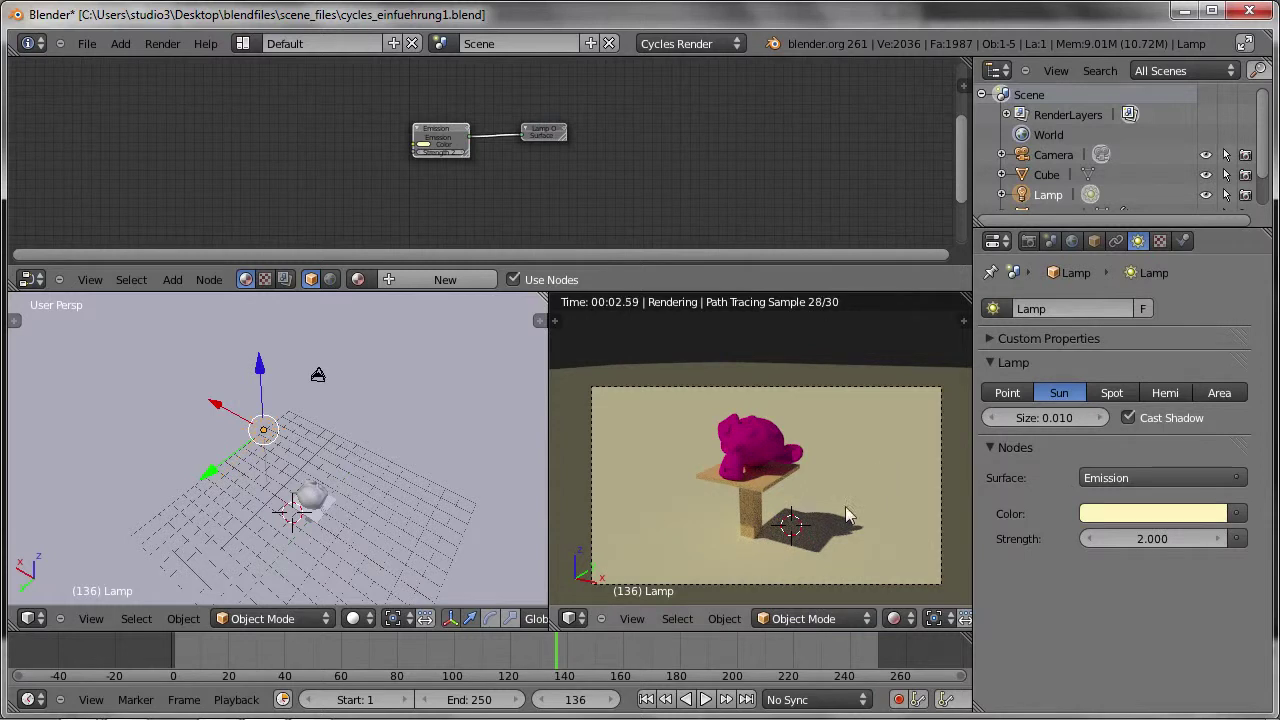
{"action": "mouse_move", "coordinate": [863, 540]}
{"action": "middle_mouse_down"}
{"action": "mouse_move", "coordinate": [795, 508]}
{"action": "mouse_move", "coordinate": [858, 550]}
{"action": "middle_mouse_up"}
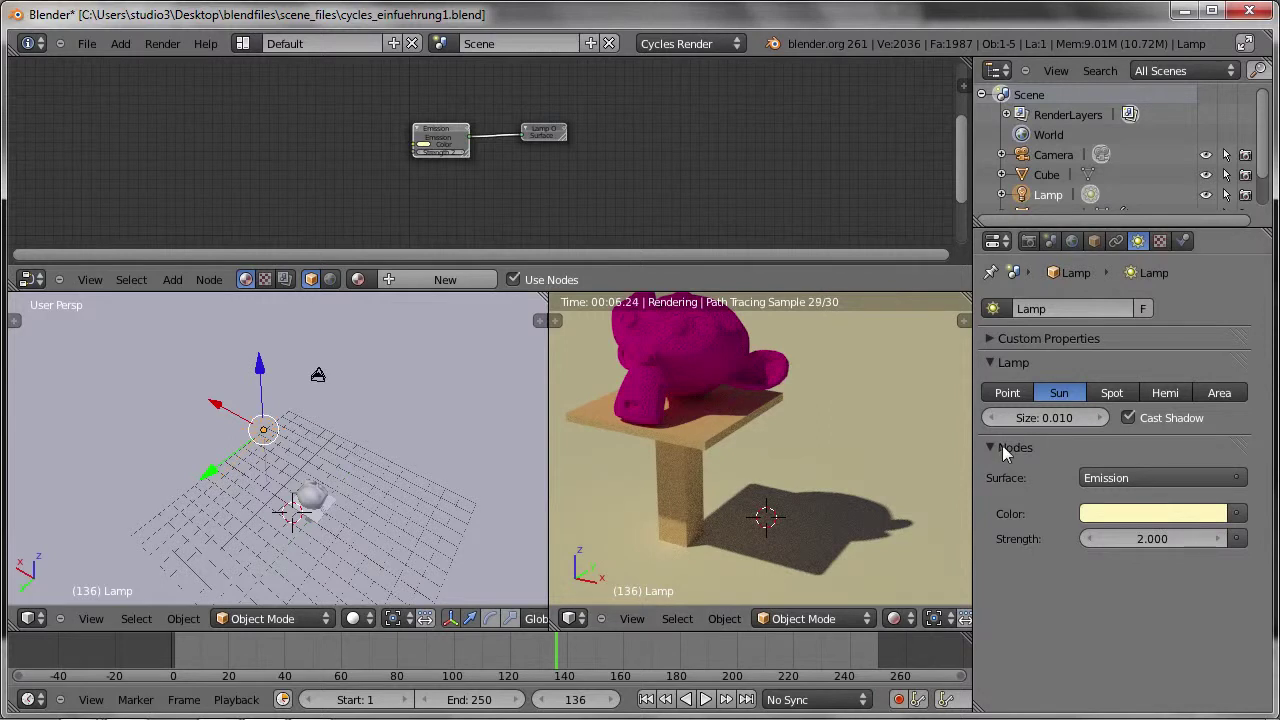
Compare a Size of 0.03, revert to 0.01, and return to the camera view
{"action": "left_click", "coordinate": [1050, 418]}
{"action": "type", "text": "0.03"}
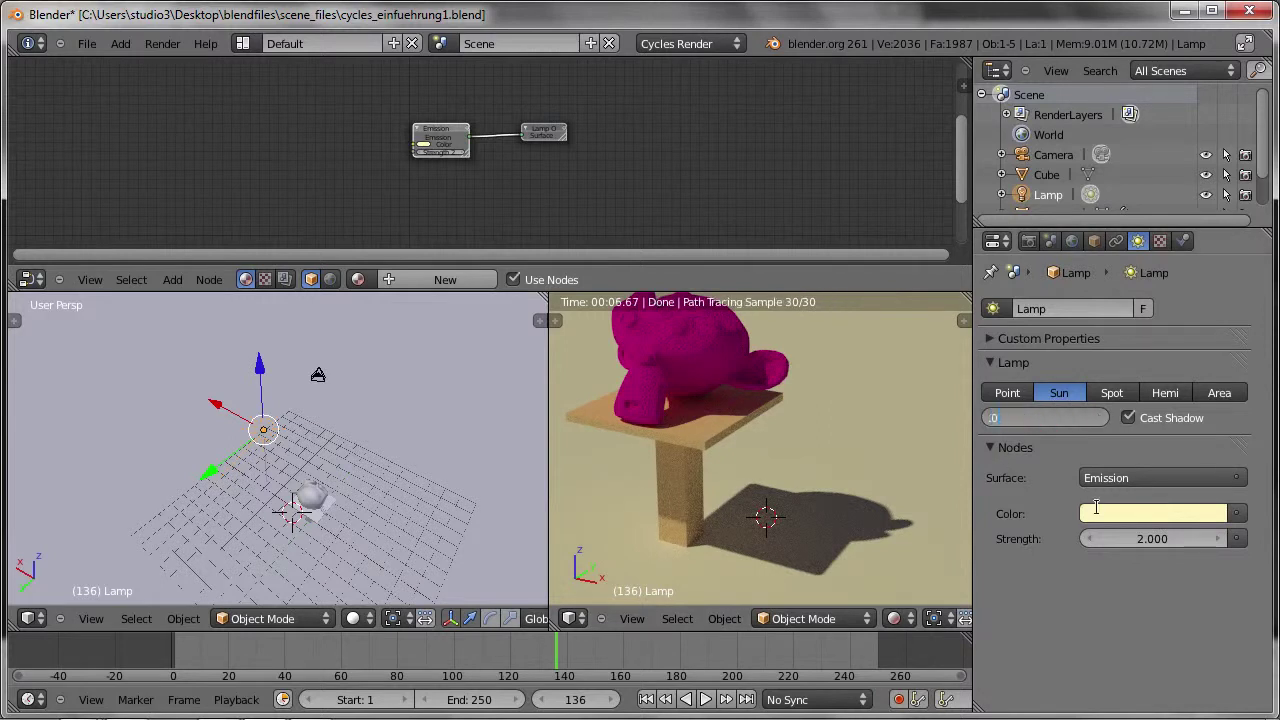
{"action": "key", "text": "Return"}
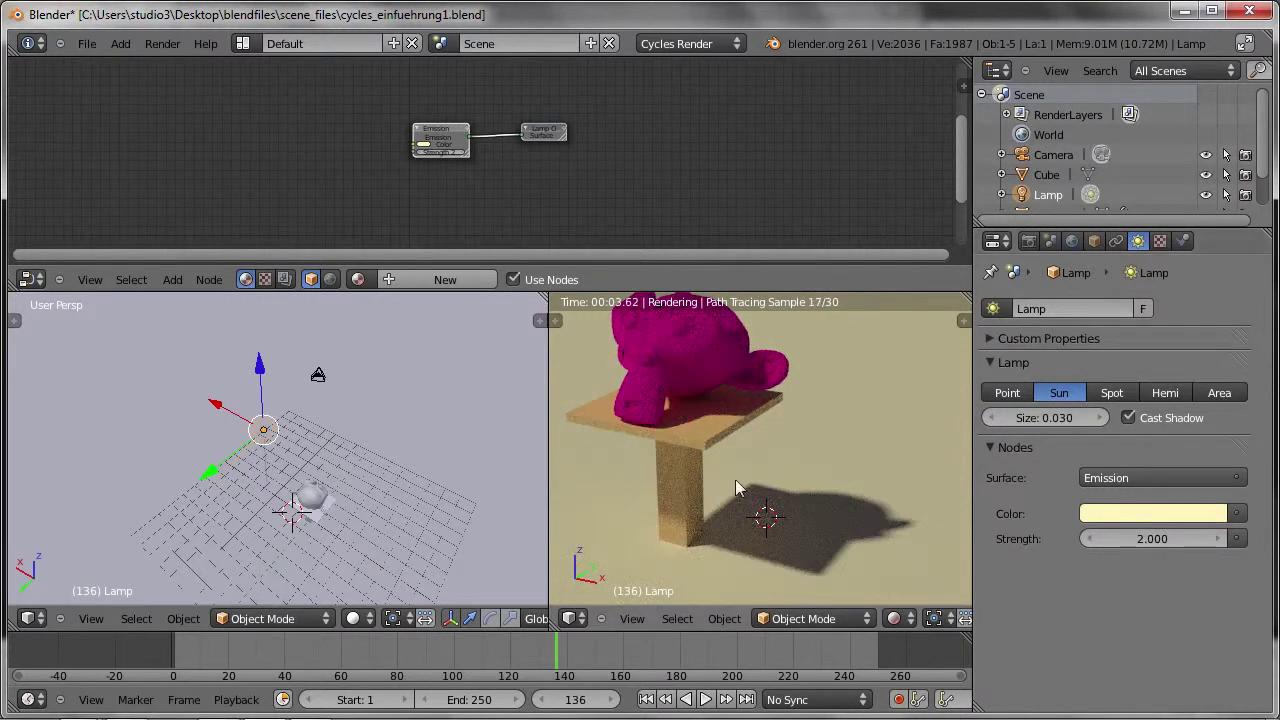
{"action": "left_click", "coordinate": [1044, 418]}
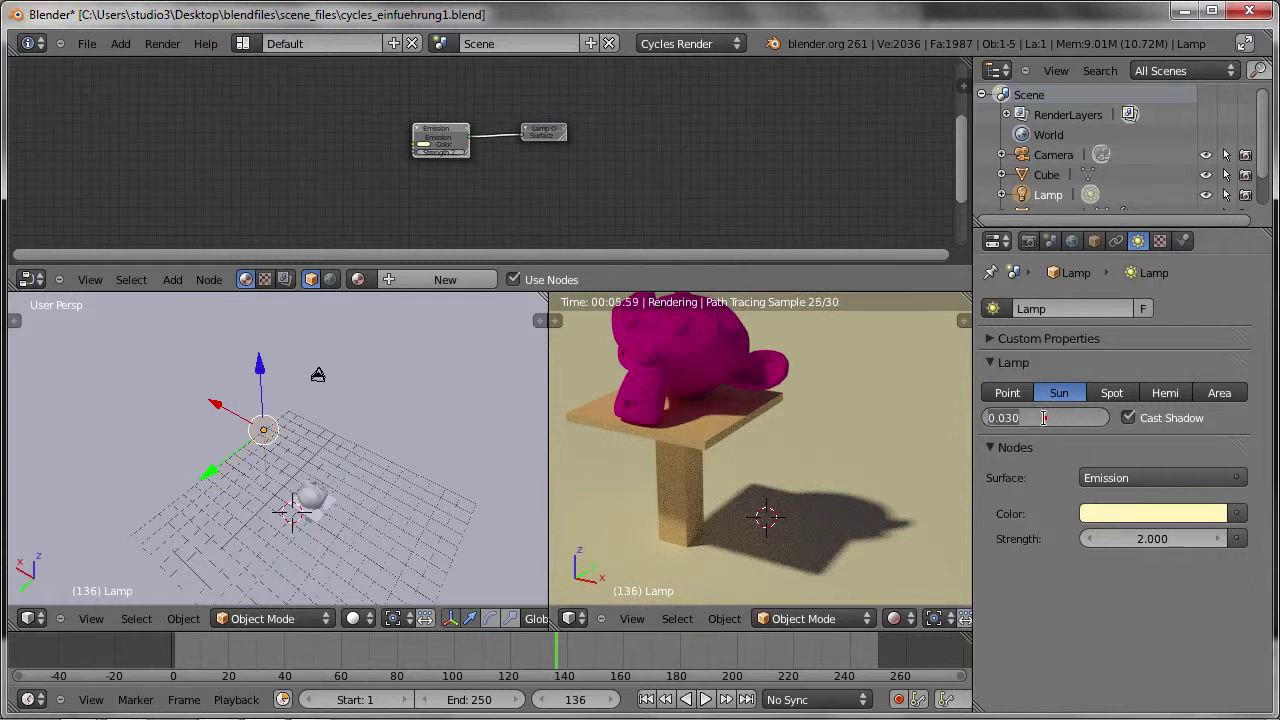
{"action": "type", "text": "0.01"}
{"action": "key", "text": "Return"}
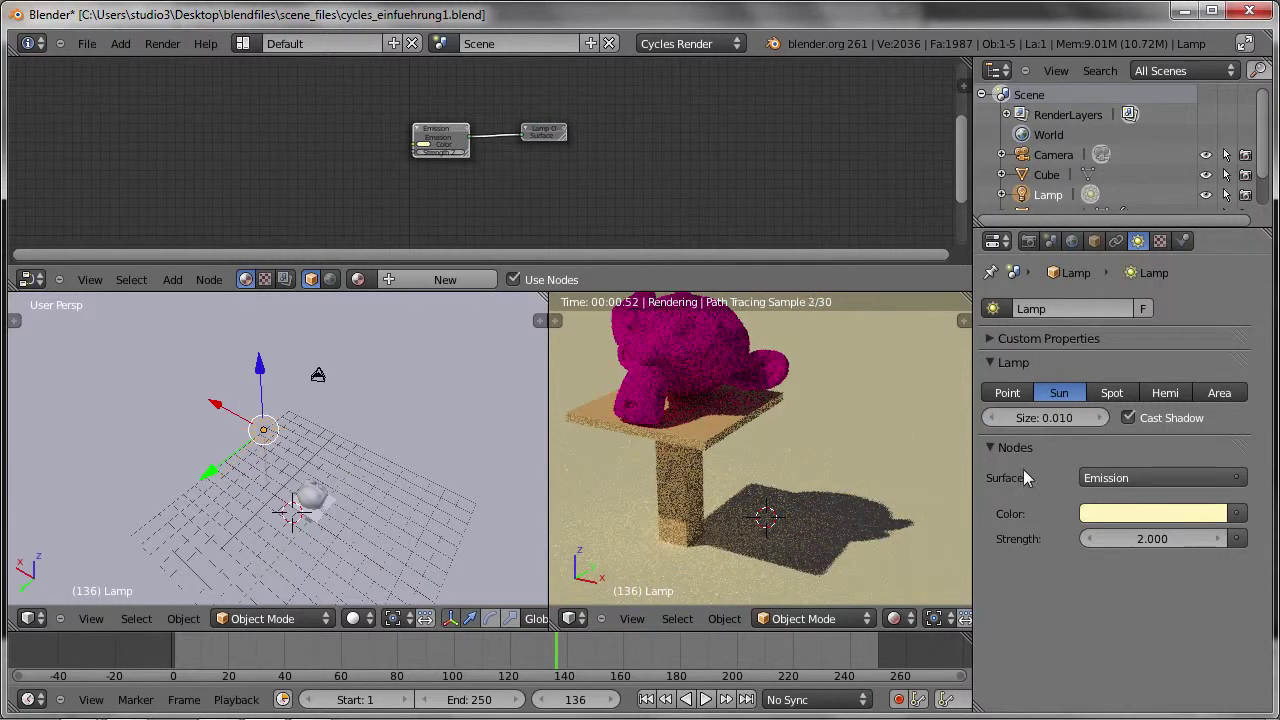
{"action": "key", "text": "KP_0"}
{"action": "scroll", "coordinate": [768, 404], "scroll_direction": "down", "scroll_amount": 2}
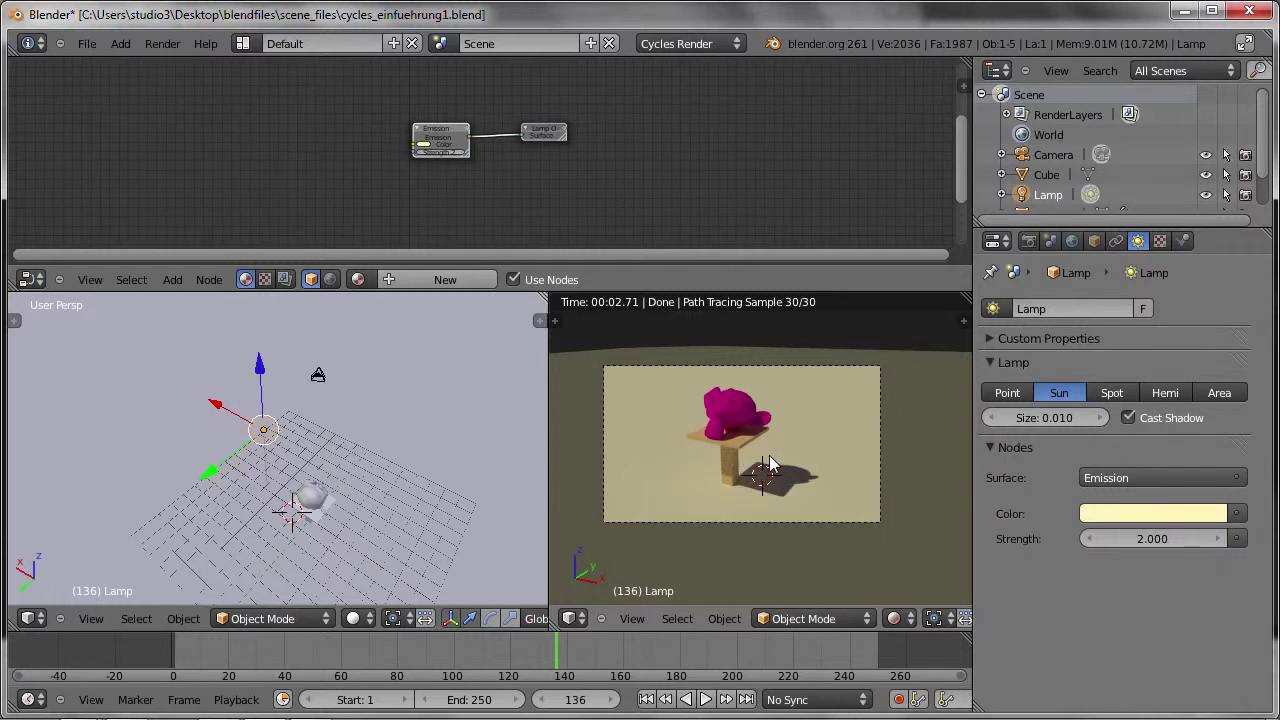
{"action": "middle_click_drag", "start_coordinate": [780, 476], "coordinate": [777, 425]}
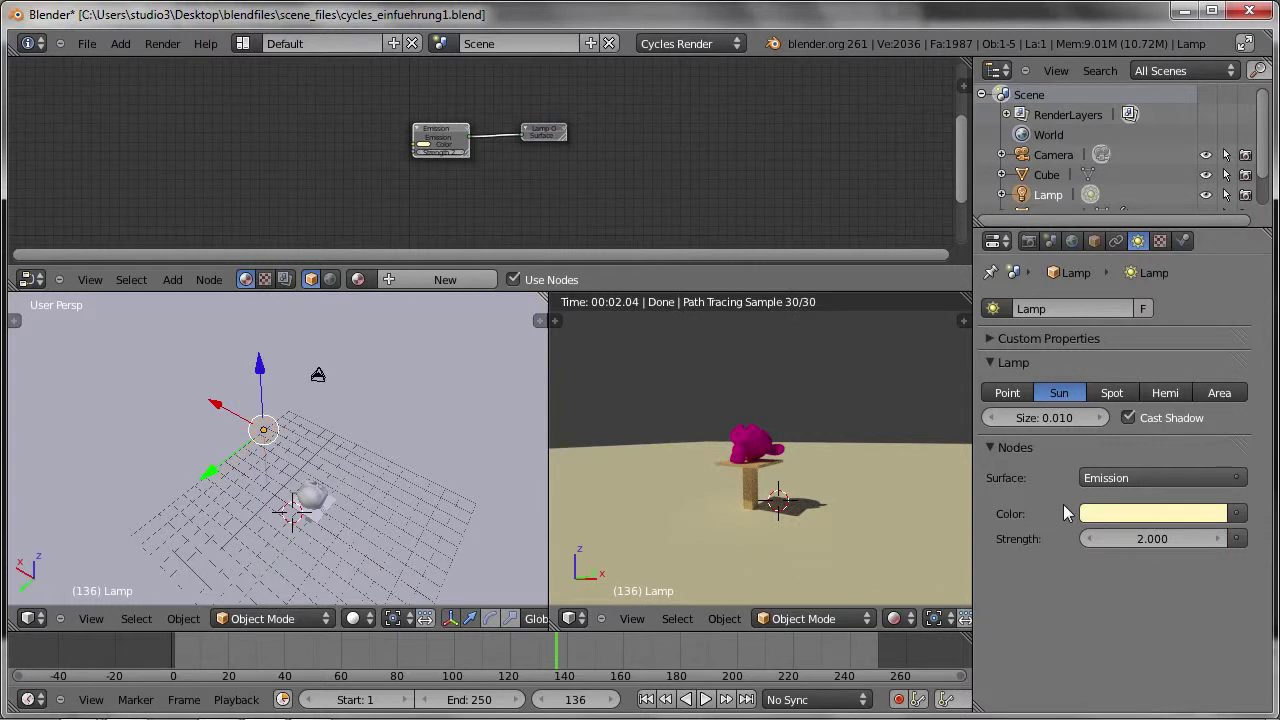
Change the Sun lamp colour to a warm off-white (R 1.000, G 0.964, B 0.821)
{"action": "left_click", "coordinate": [1128, 522]}
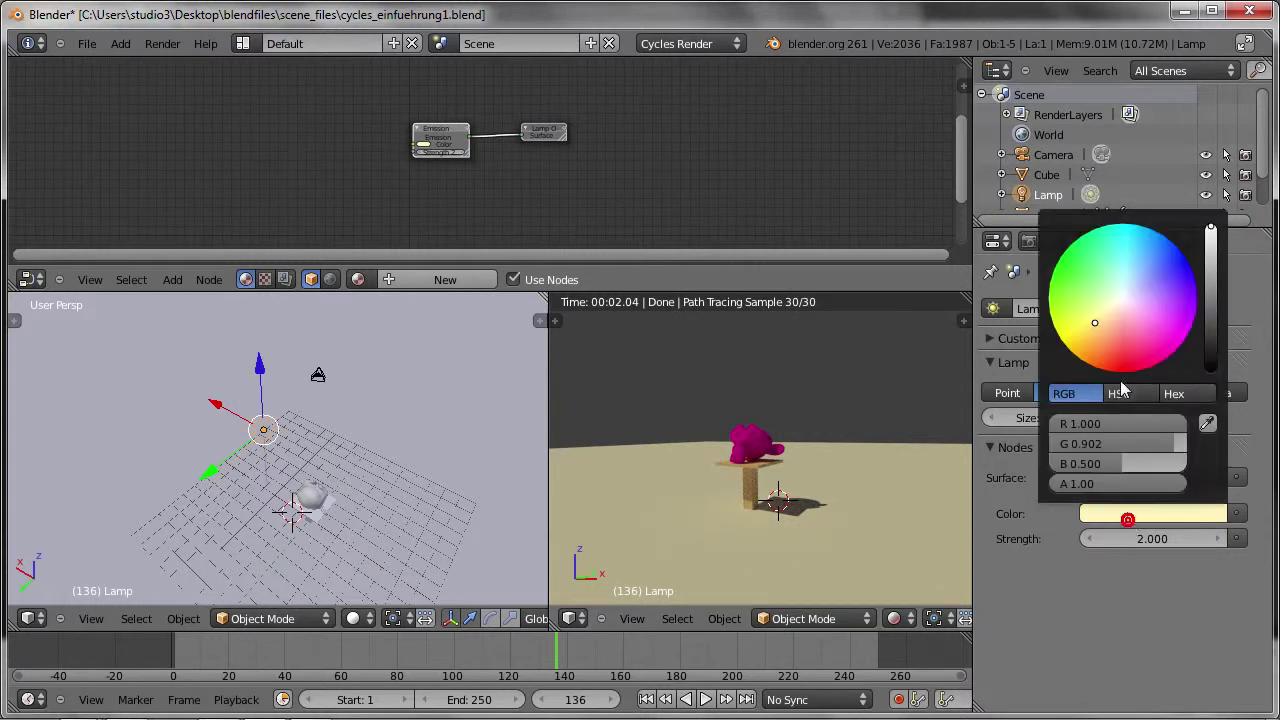
{"action": "left_click", "coordinate": [1113, 306]}
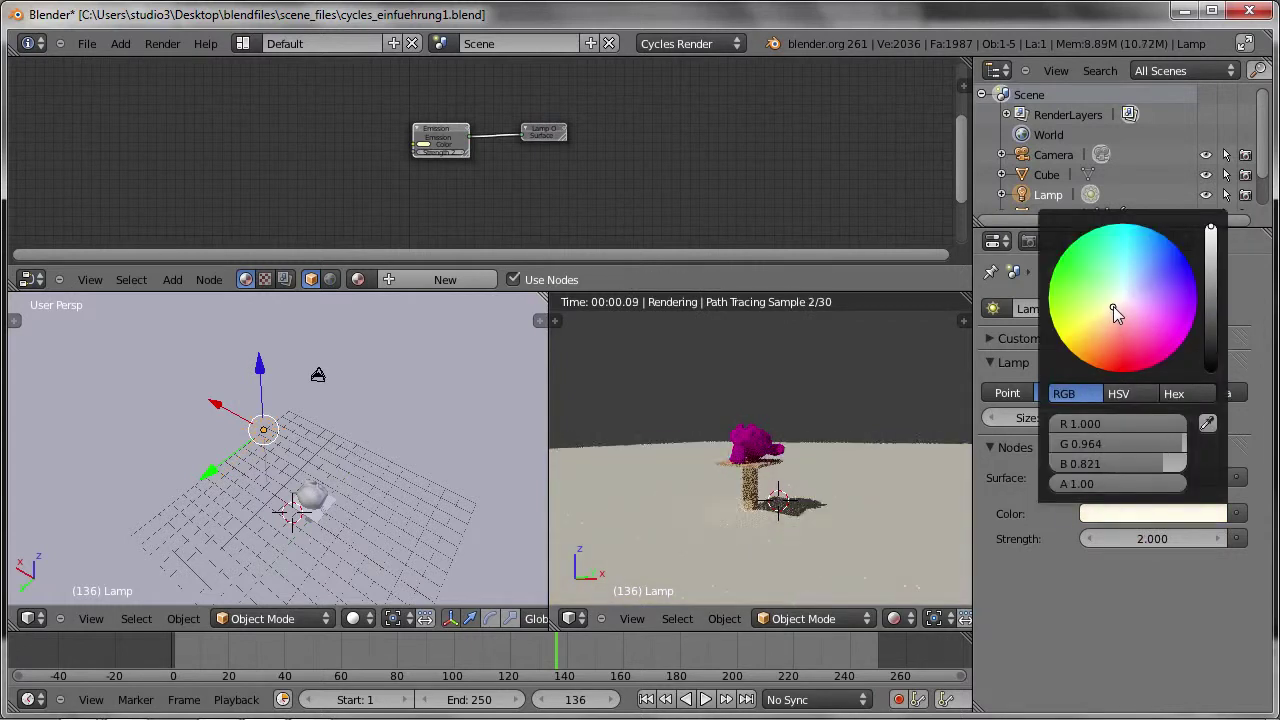
{"action": "left_click", "coordinate": [845, 450]}
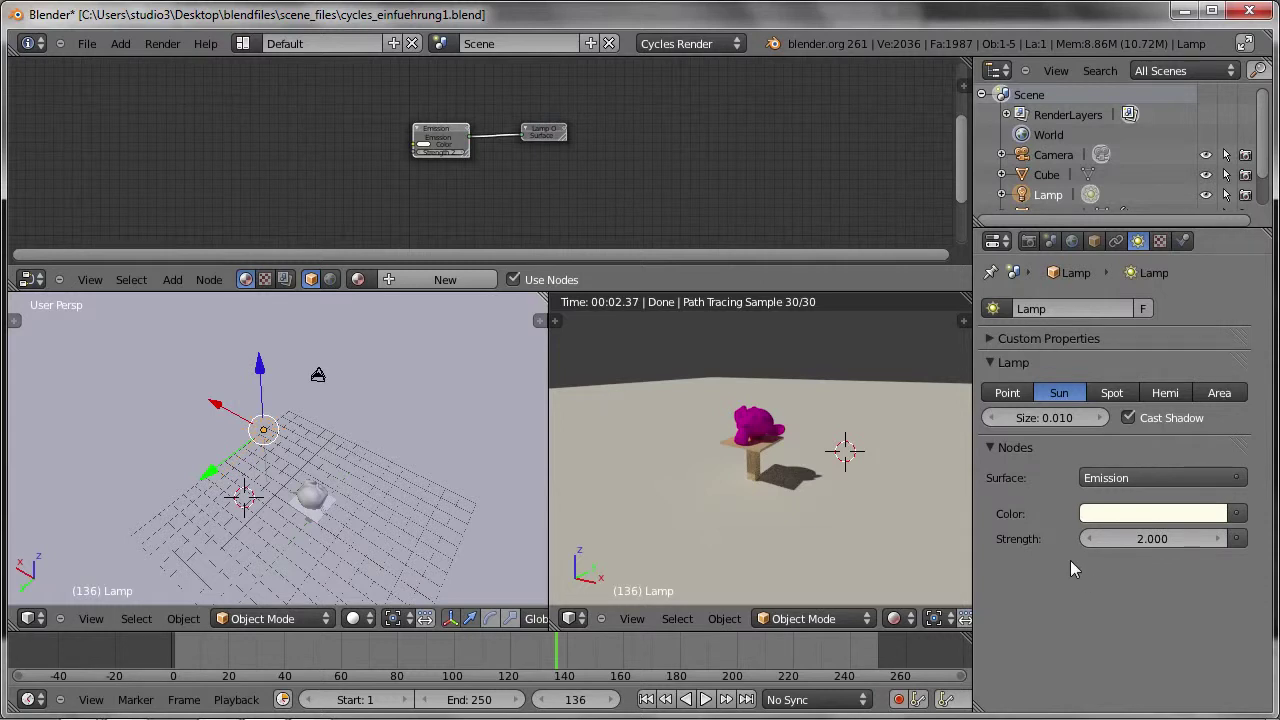
Enable nodes for the world and test a background Strength of 0
{"action": "left_click", "coordinate": [1071, 242]}
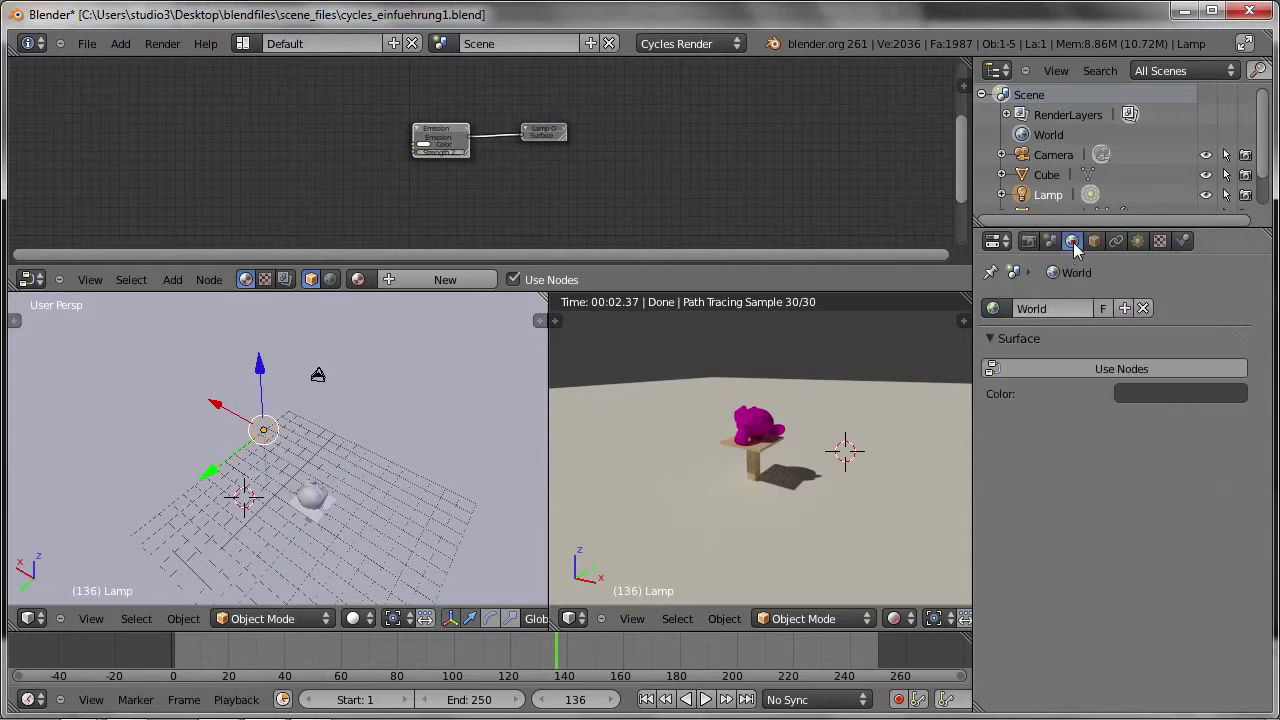
{"action": "left_click", "coordinate": [1071, 369]}
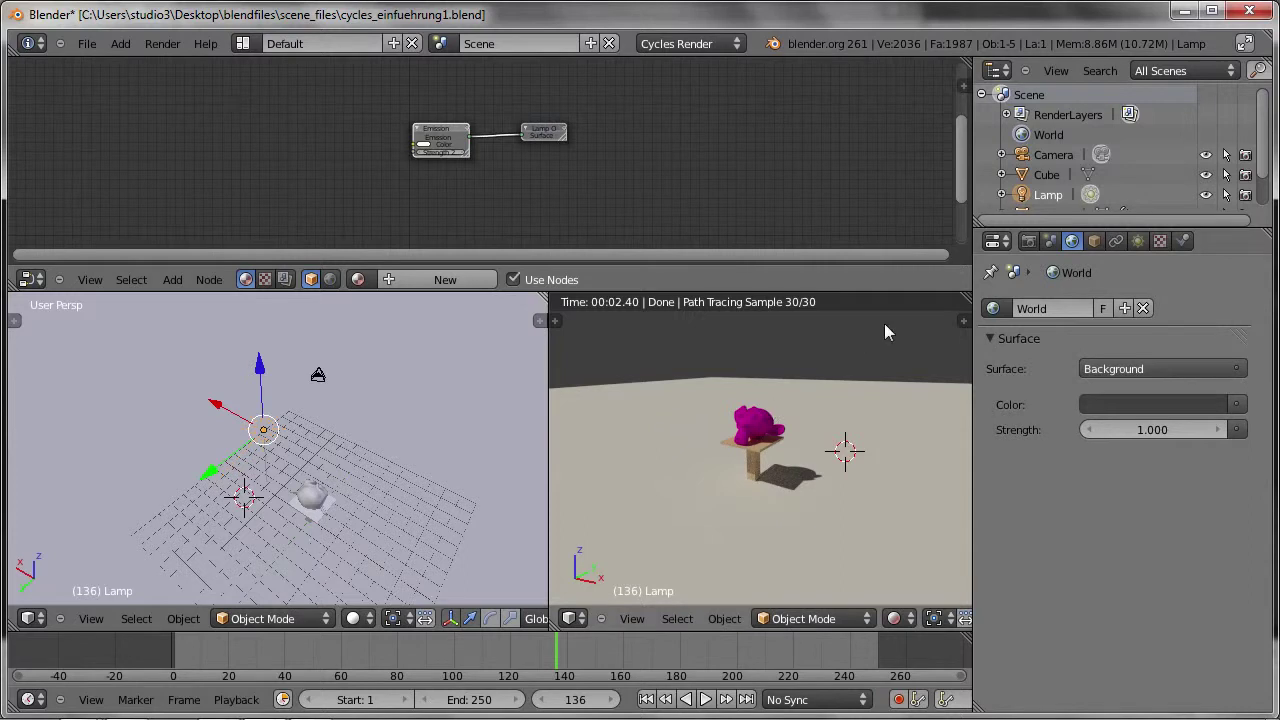
{"action": "left_click", "coordinate": [1140, 430]}
{"action": "type", "text": "0"}
{"action": "key", "text": "Return"}
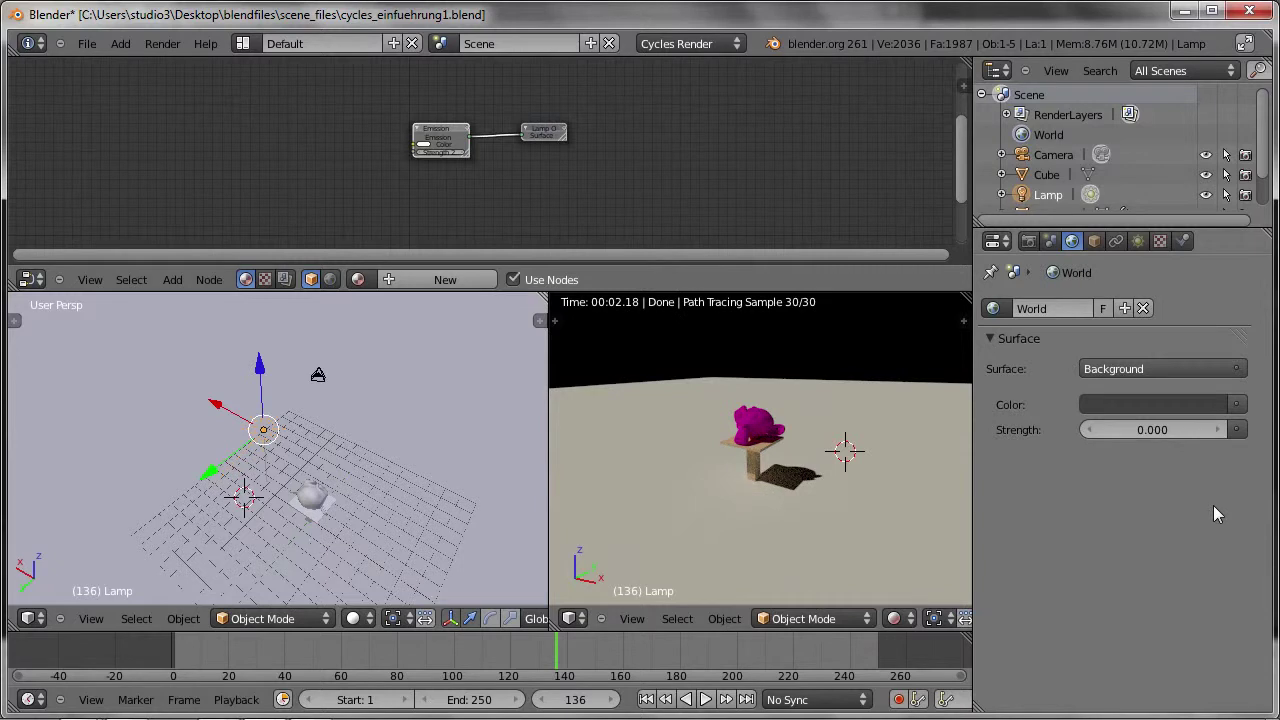
Restore the world Strength to 1 and darken the background colour to black
{"action": "left_click", "coordinate": [1155, 438]}
{"action": "type", "text": "1"}
{"action": "key", "text": "Return"}
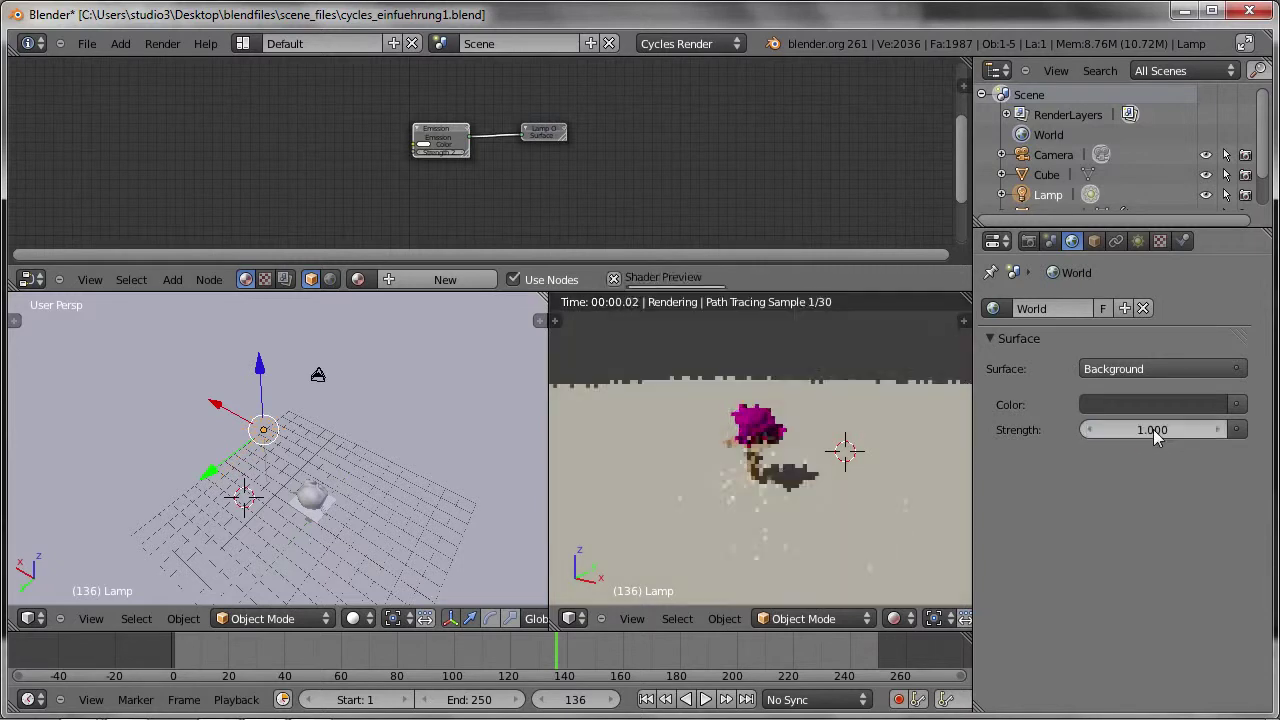
{"action": "left_click", "coordinate": [1141, 405]}
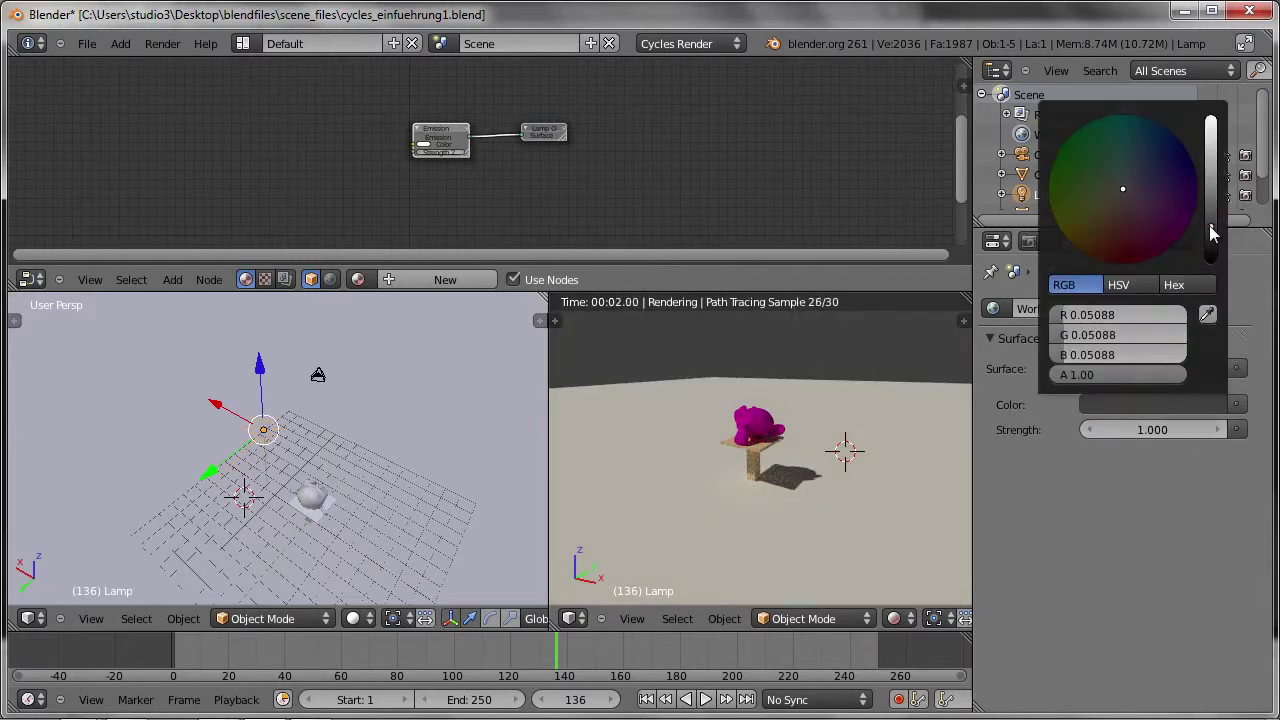
{"action": "left_click_drag", "start_coordinate": [1210, 238], "coordinate": [1222, 318]}
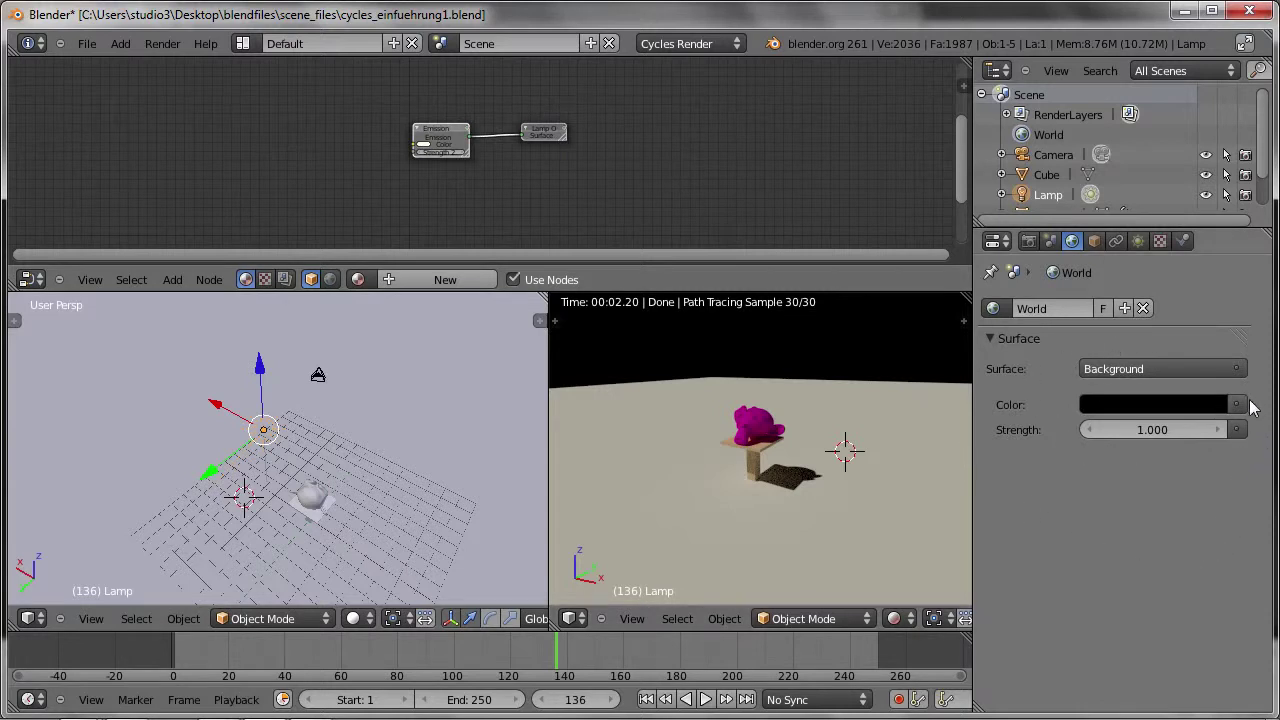
Drive the world colour with a Sky Texture (turbidity 2.200) and zoom into the rendered view
{"action": "left_click", "coordinate": [1237, 405]}
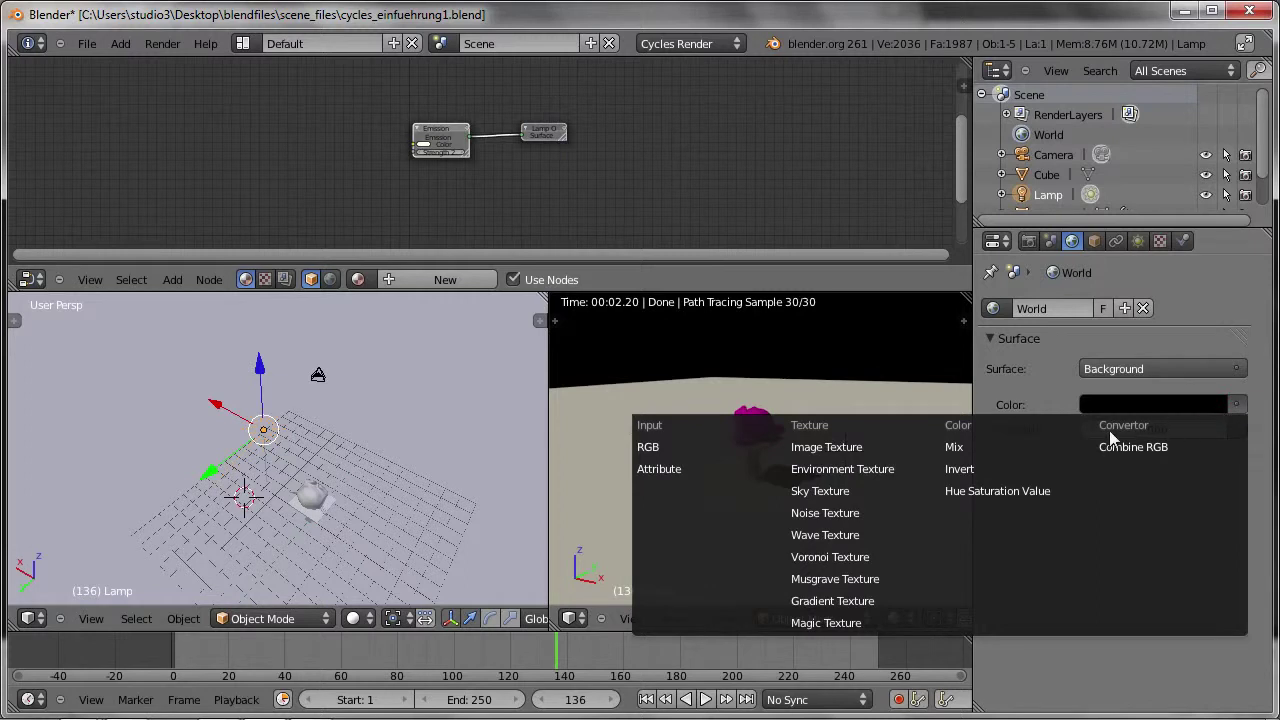
{"action": "left_click", "coordinate": [866, 491]}
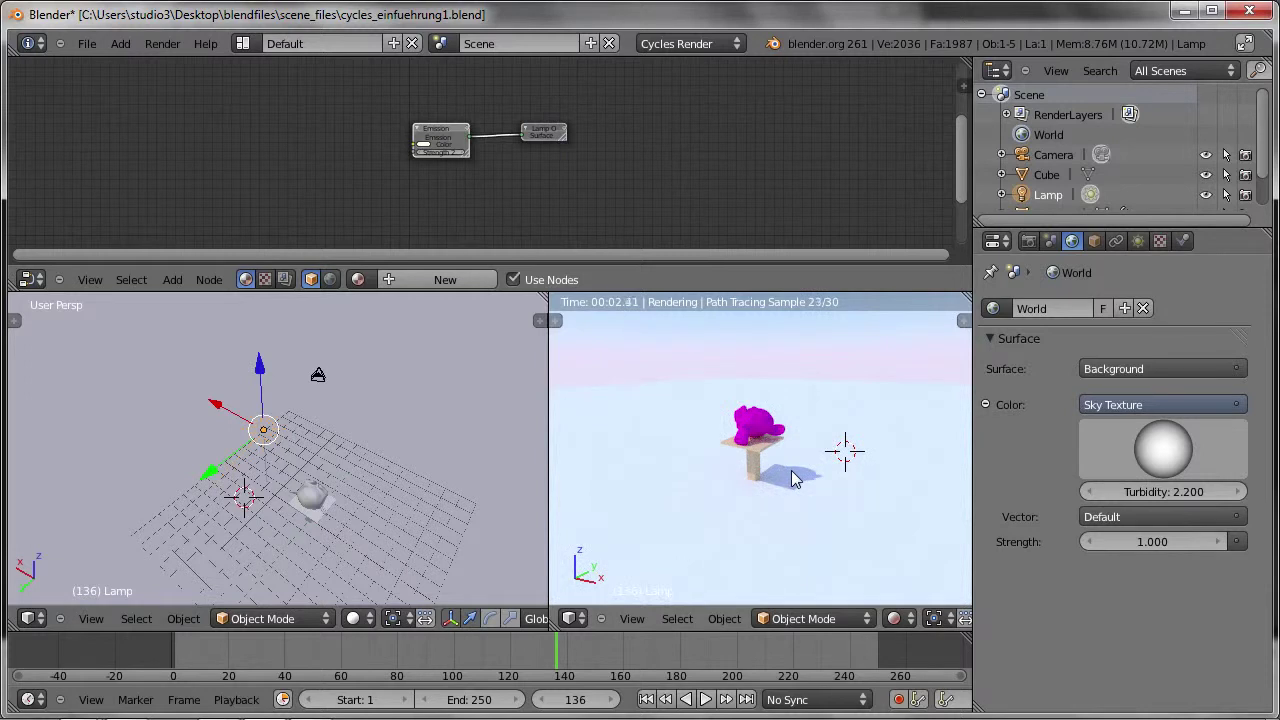
{"action": "mouse_move", "coordinate": [794, 486]}
{"action": "middle_mouse_down"}
{"action": "mouse_move", "coordinate": [797, 456]}
{"action": "mouse_move", "coordinate": [825, 442]}
{"action": "mouse_move", "coordinate": [934, 449]}
{"action": "mouse_move", "coordinate": [706, 449]}
{"action": "middle_mouse_up"}
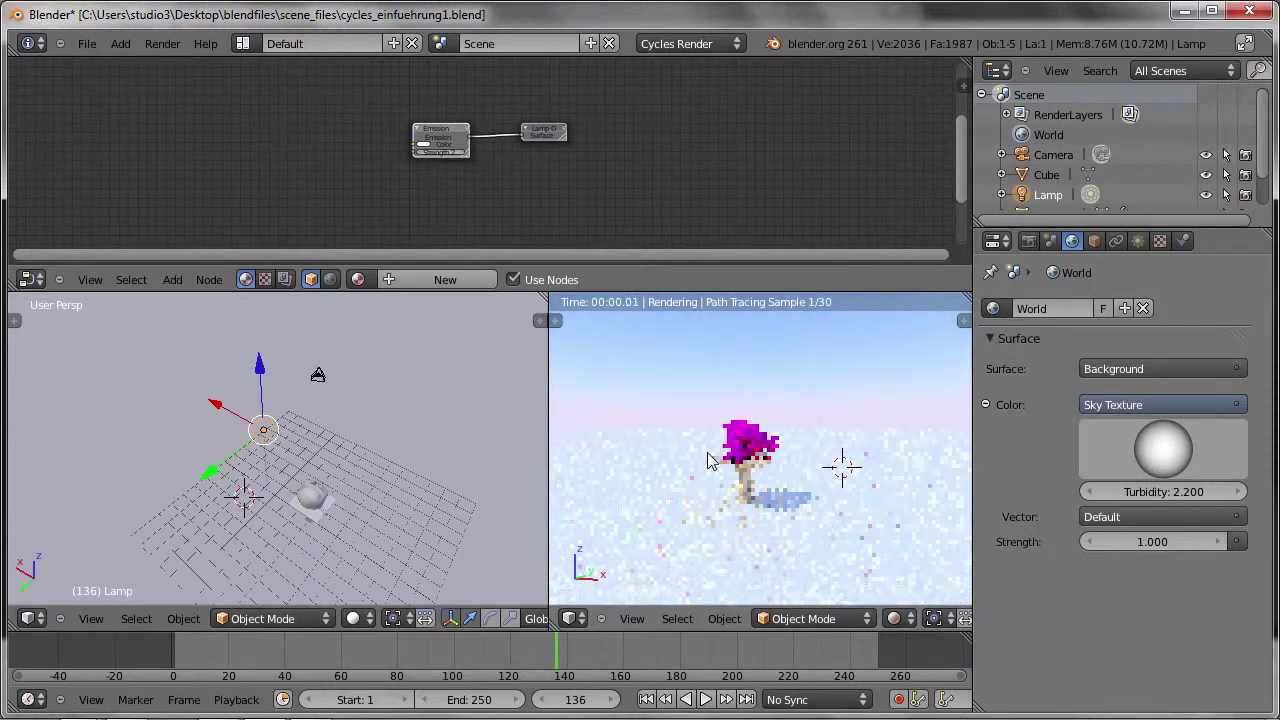
{"action": "scroll", "coordinate": [727, 444], "scroll_direction": "up", "scroll_amount": 3}
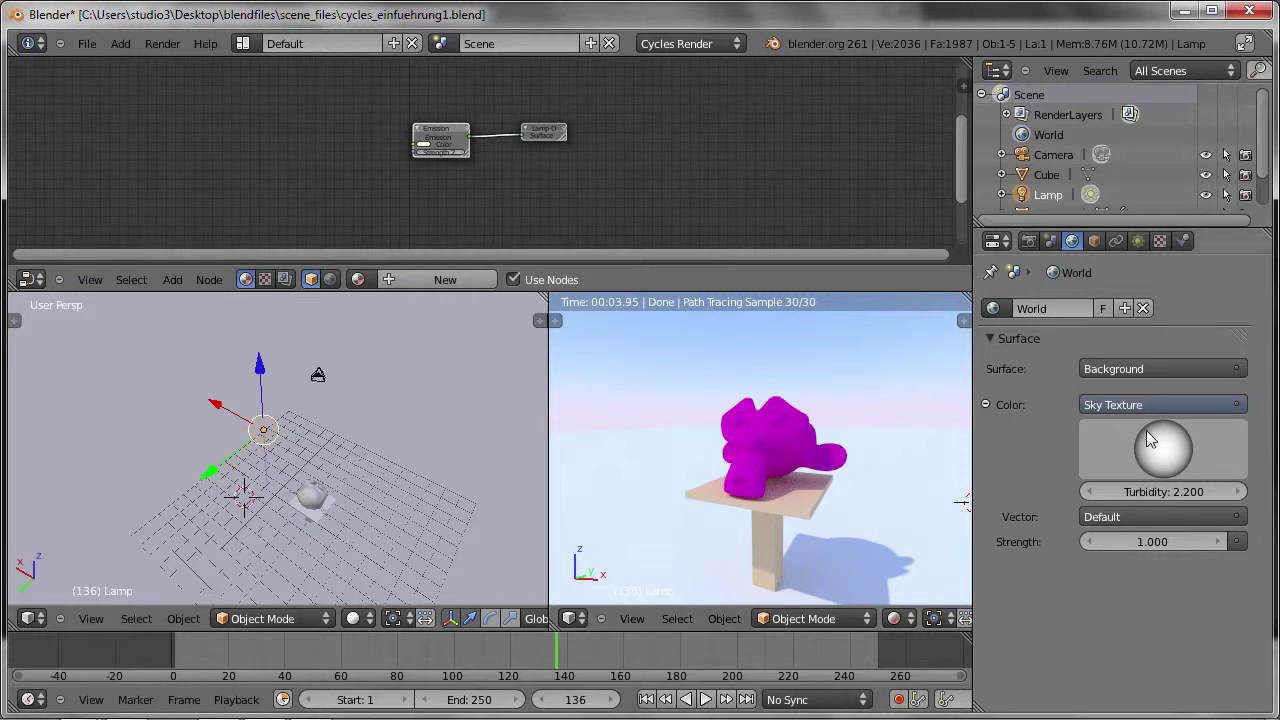
Zoom and orbit the rendered view around the monkey down toward the horizon
{"action": "scroll", "coordinate": [792, 432], "scroll_direction": "up", "scroll_amount": 1}
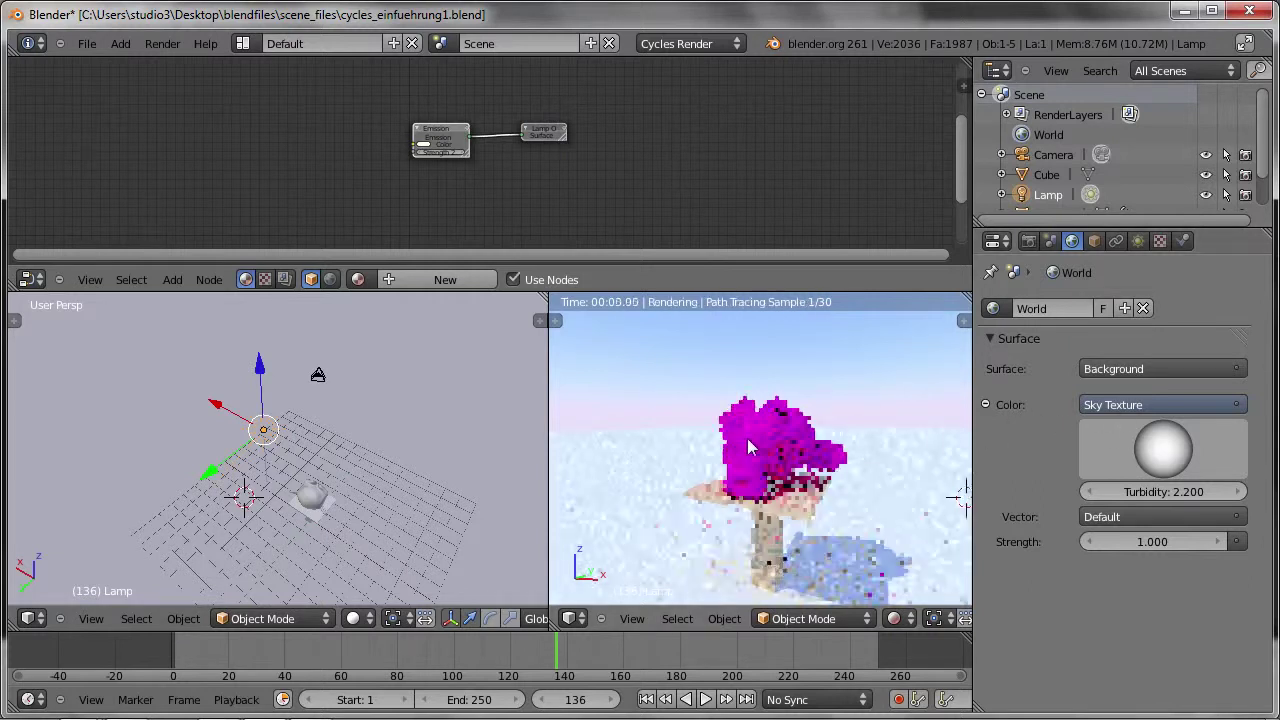
{"action": "scroll", "coordinate": [796, 433], "scroll_direction": "up", "scroll_amount": 2}
{"action": "scroll", "coordinate": [802, 435], "scroll_direction": "up", "scroll_amount": 2}
{"action": "scroll", "coordinate": [808, 437], "scroll_direction": "up", "scroll_amount": 2}
{"action": "mouse_move", "coordinate": [808, 437]}
{"action": "middle_mouse_down"}
{"action": "mouse_move", "coordinate": [867, 436]}
{"action": "mouse_move", "coordinate": [858, 423]}
{"action": "middle_mouse_up"}
{"action": "scroll", "coordinate": [858, 423], "scroll_direction": "down", "scroll_amount": 3}
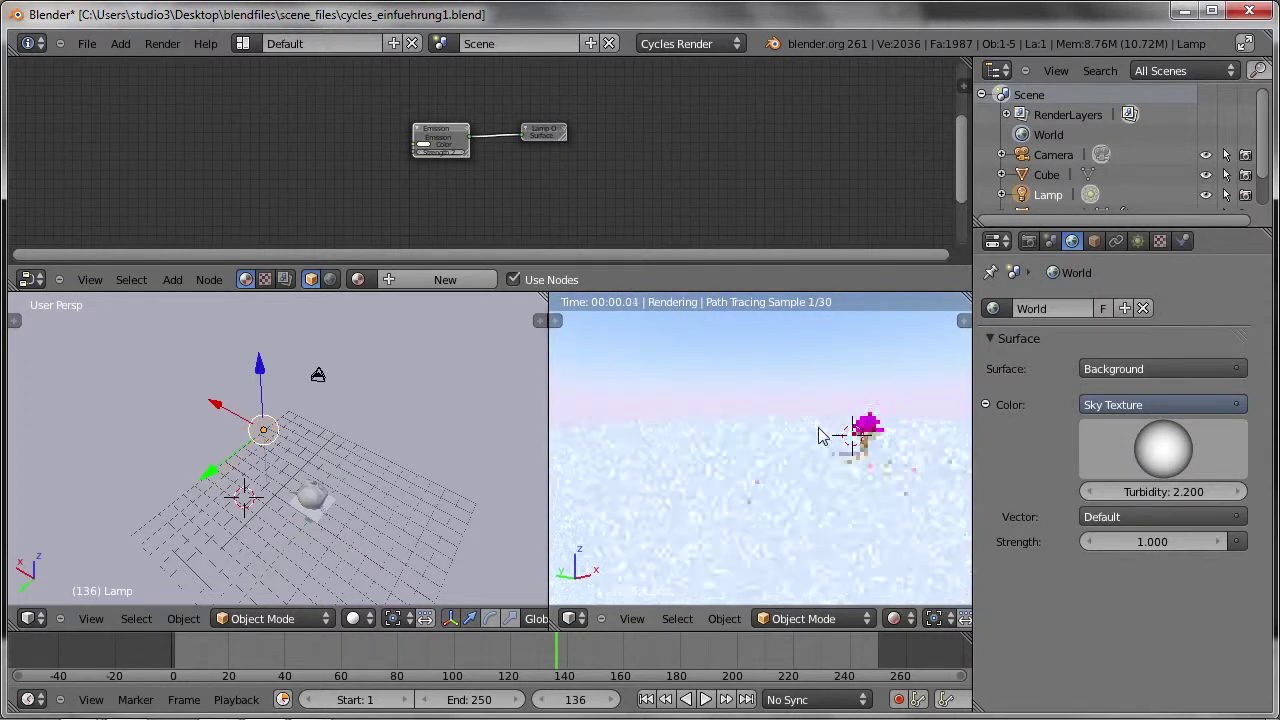
{"action": "scroll", "coordinate": [858, 421], "scroll_direction": "down", "scroll_amount": 2}
{"action": "middle_click_drag", "start_coordinate": [858, 424], "coordinate": [808, 520]}
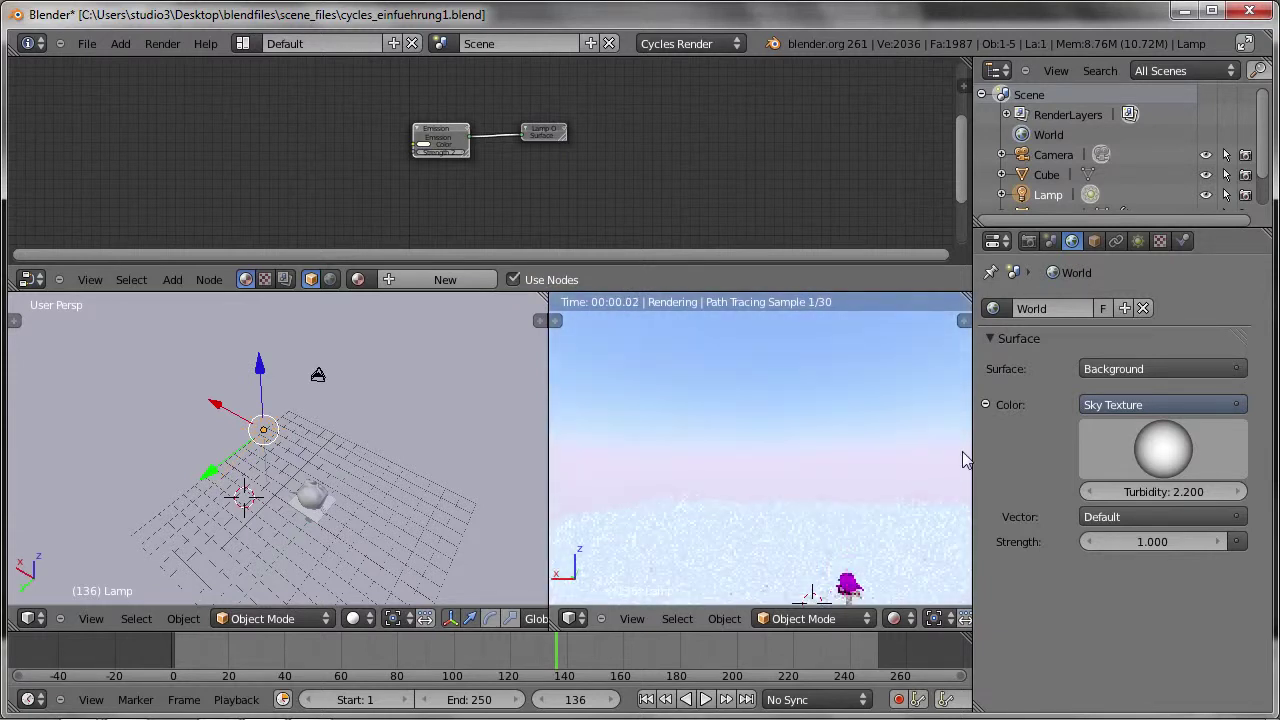
{"action": "mouse_move", "coordinate": [890, 472]}
{"action": "middle_mouse_down"}
{"action": "mouse_move", "coordinate": [894, 460]}
{"action": "mouse_move", "coordinate": [800, 440]}
{"action": "mouse_move", "coordinate": [811, 475]}
{"action": "middle_mouse_up"}
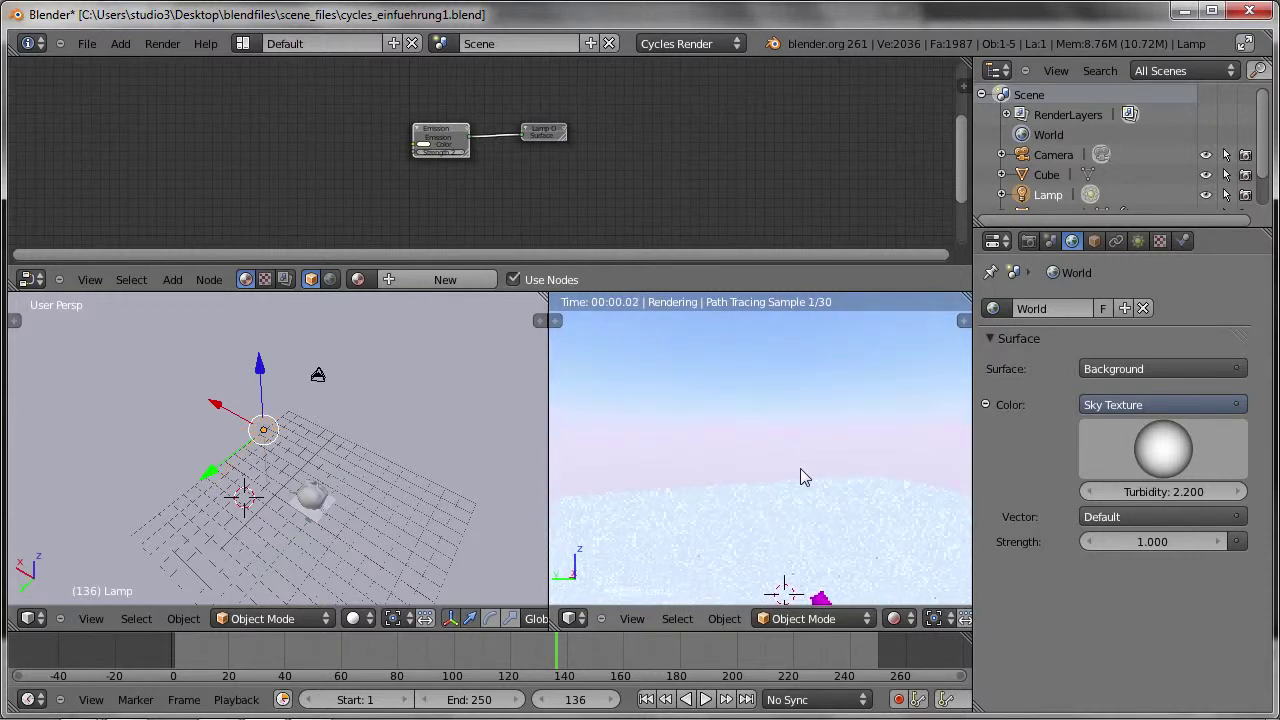
Drag the Sky Texture direction sphere to a new sun direction with a glow above the horizon
{"action": "mouse_move", "coordinate": [1158, 446]}
{"action": "left_mouse_down"}
{"action": "mouse_move", "coordinate": [1176, 458]}
{"action": "mouse_move", "coordinate": [1163, 432]}
{"action": "left_mouse_up"}
{"action": "mouse_move", "coordinate": [1218, 560]}
{"action": "left_mouse_down"}
{"action": "mouse_move", "coordinate": [1237, 551]}
{"action": "mouse_move", "coordinate": [1276, 566]}
{"action": "left_mouse_up"}
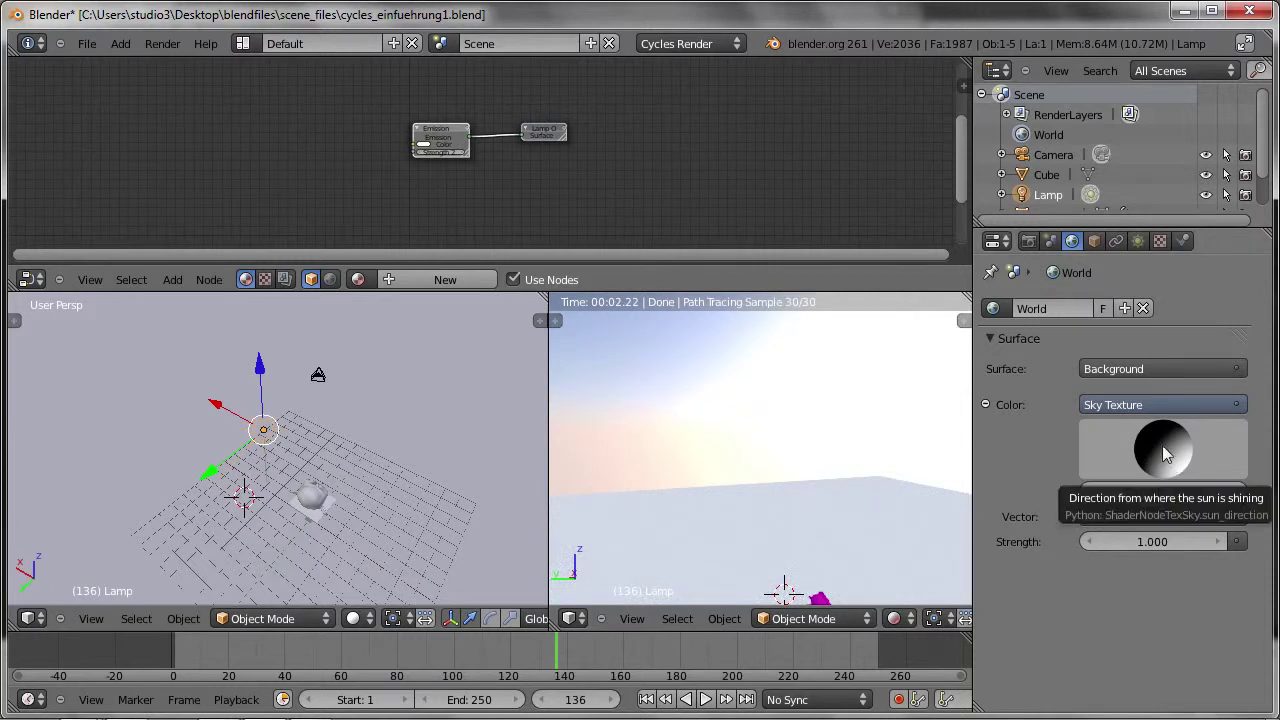
{"action": "mouse_move", "coordinate": [1175, 468]}
{"action": "left_mouse_down"}
{"action": "mouse_move", "coordinate": [1213, 448]}
{"action": "mouse_move", "coordinate": [1140, 312]}
{"action": "mouse_move", "coordinate": [1160, 440]}
{"action": "mouse_move", "coordinate": [1148, 425]}
{"action": "mouse_move", "coordinate": [1096, 428]}
{"action": "left_mouse_up"}
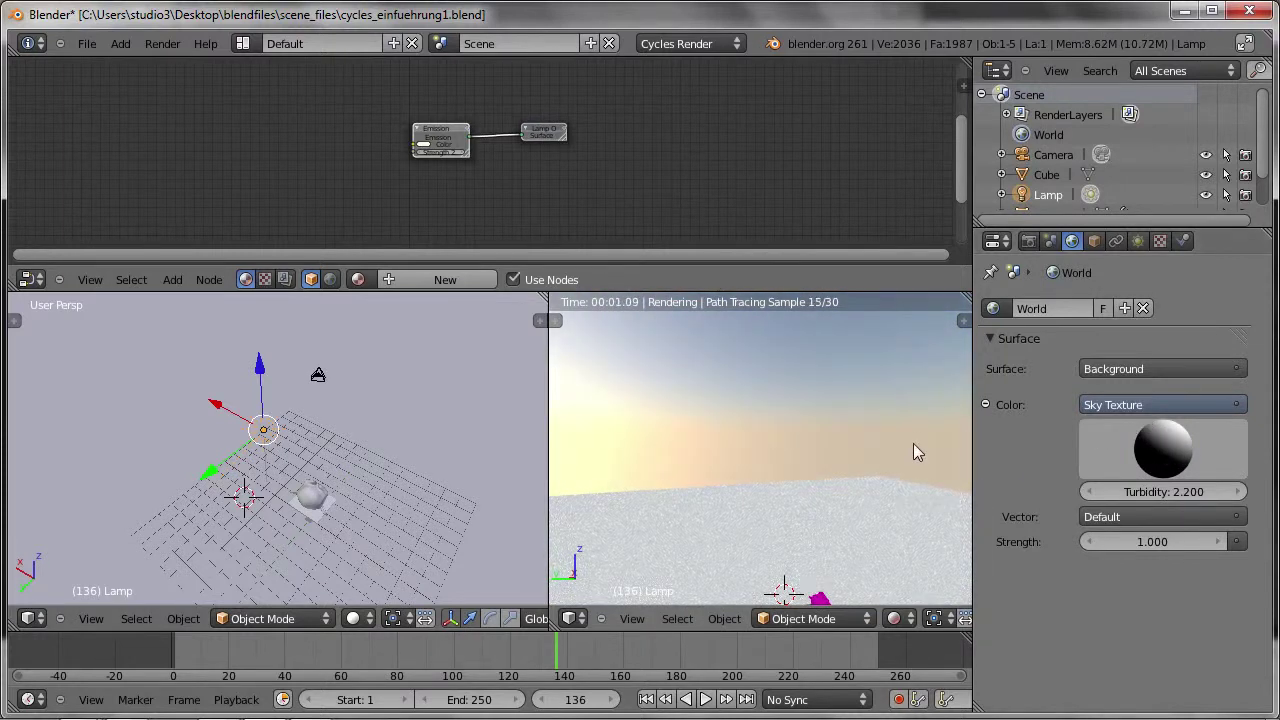
{"action": "mouse_move", "coordinate": [869, 444]}
{"action": "middle_mouse_down"}
{"action": "mouse_move", "coordinate": [757, 429]}
{"action": "mouse_move", "coordinate": [746, 457]}
{"action": "mouse_move", "coordinate": [636, 456]}
{"action": "middle_mouse_up"}
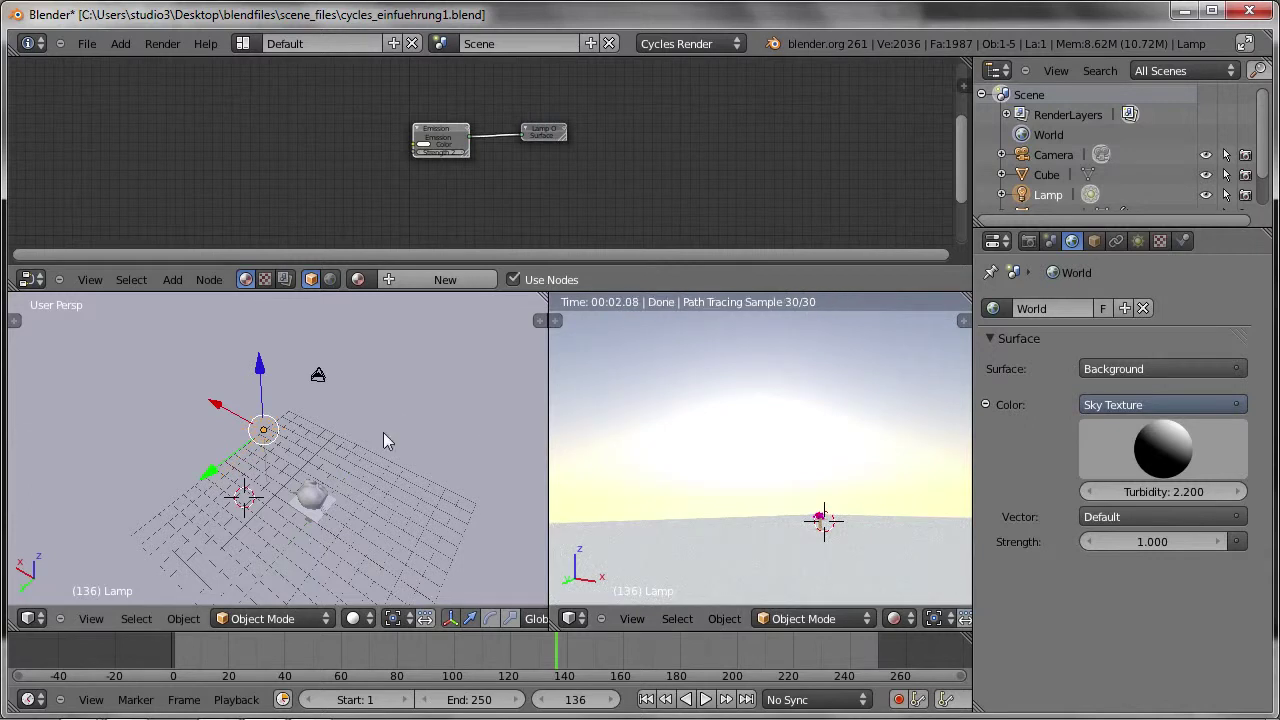
{"action": "middle_click_drag", "start_coordinate": [238, 458], "coordinate": [255, 383]}
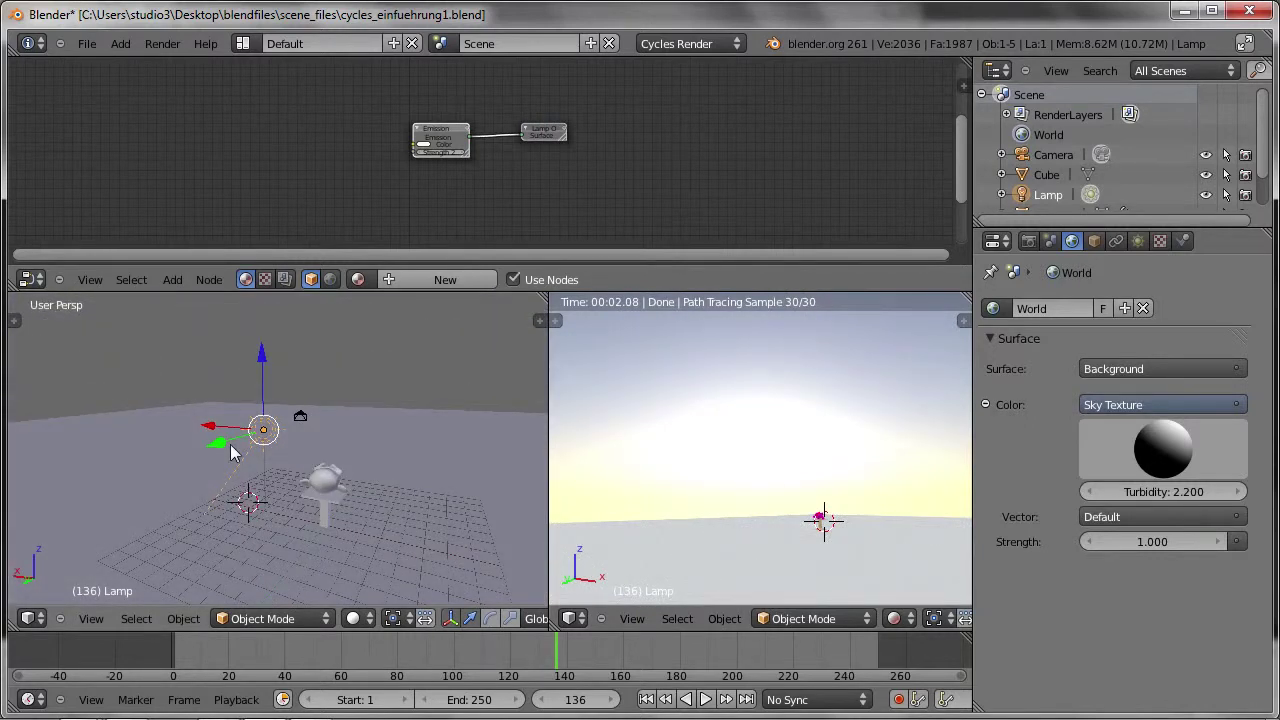
Rotate the lamp about 49° around the Z axis
{"action": "middle_click_drag", "start_coordinate": [231, 453], "coordinate": [243, 416]}
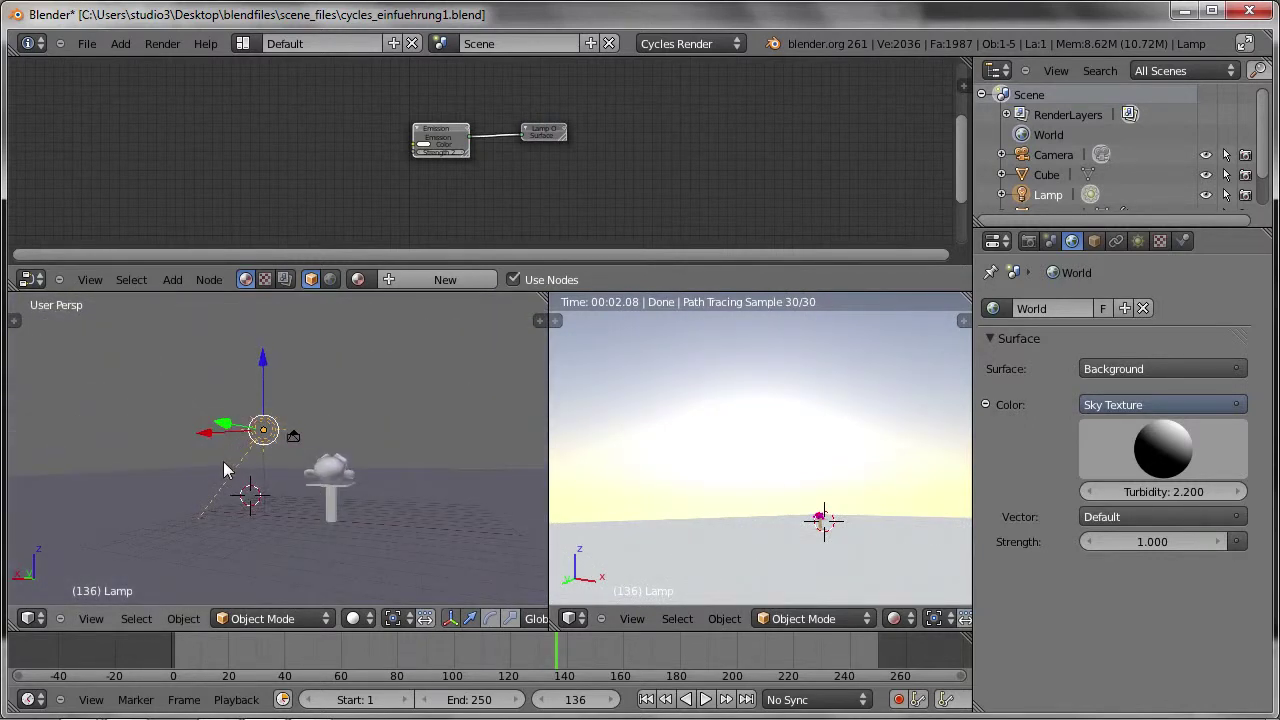
{"action": "key", "text": "r"}
{"action": "key", "text": "z"}
{"action": "left_click", "coordinate": [291, 382]}
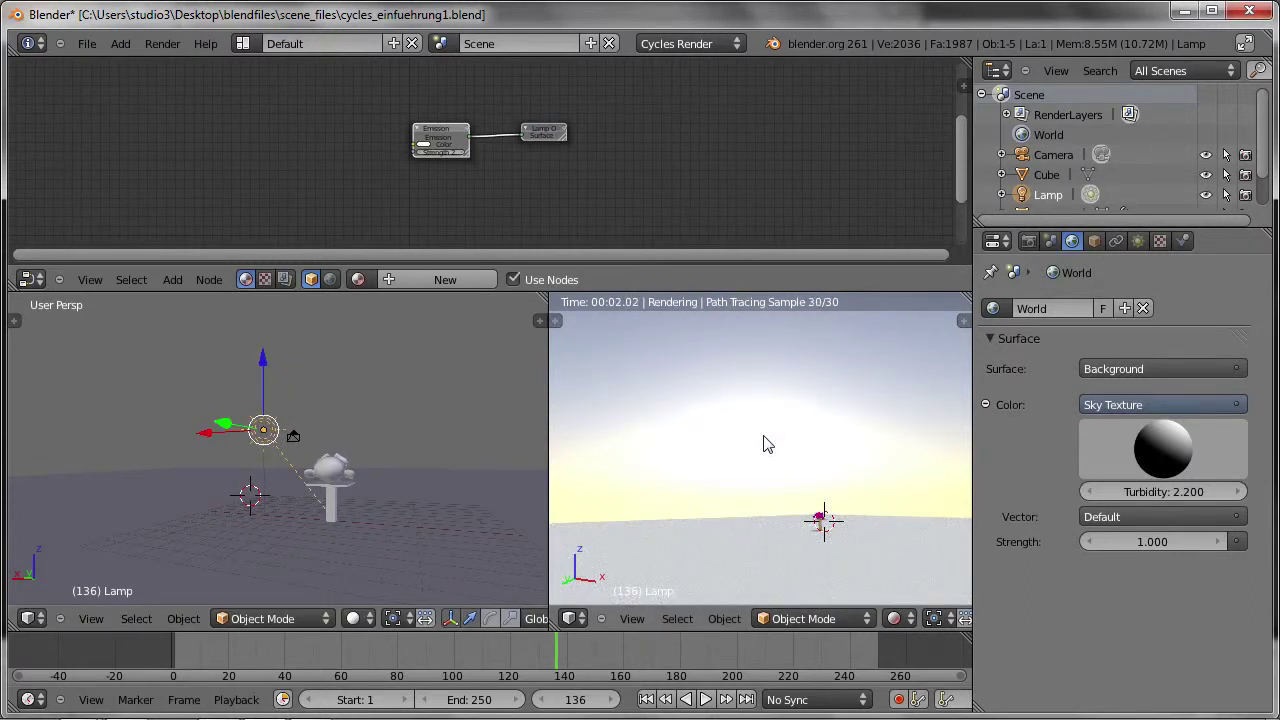
{"action": "middle_click_drag", "start_coordinate": [726, 437], "coordinate": [759, 463]}
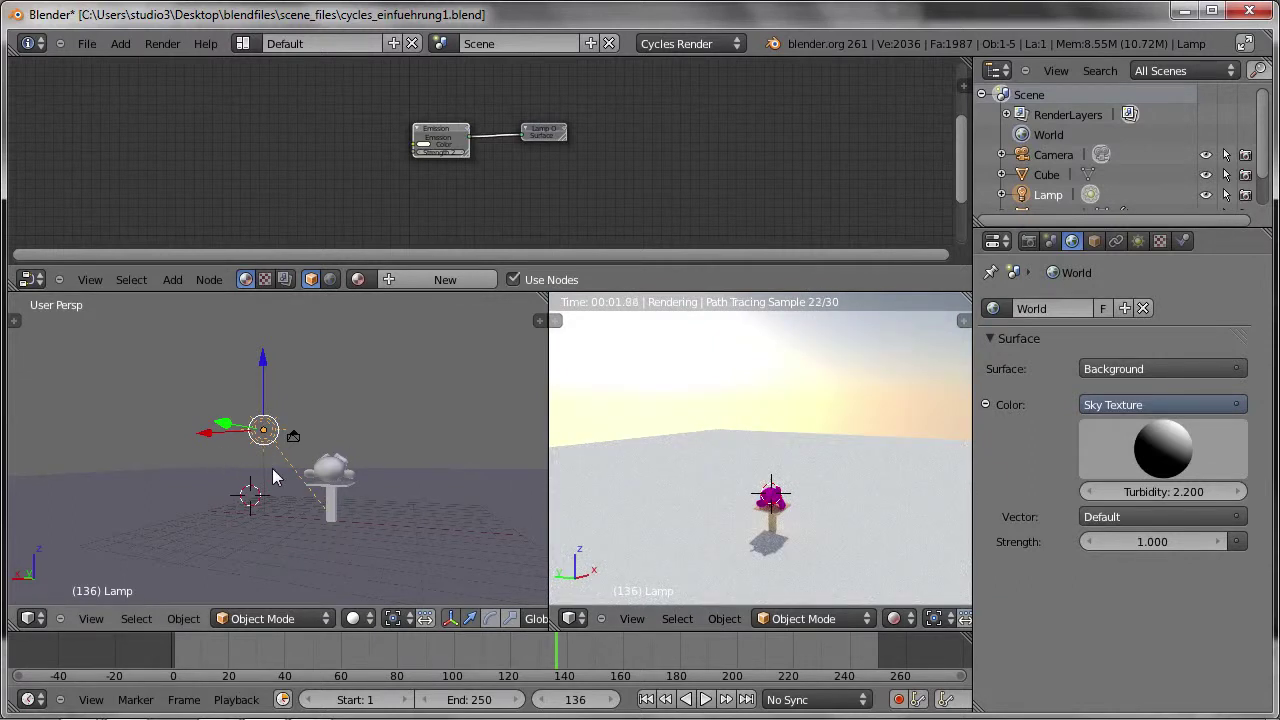
{"action": "key", "text": "r"}
{"action": "key", "text": "z"}
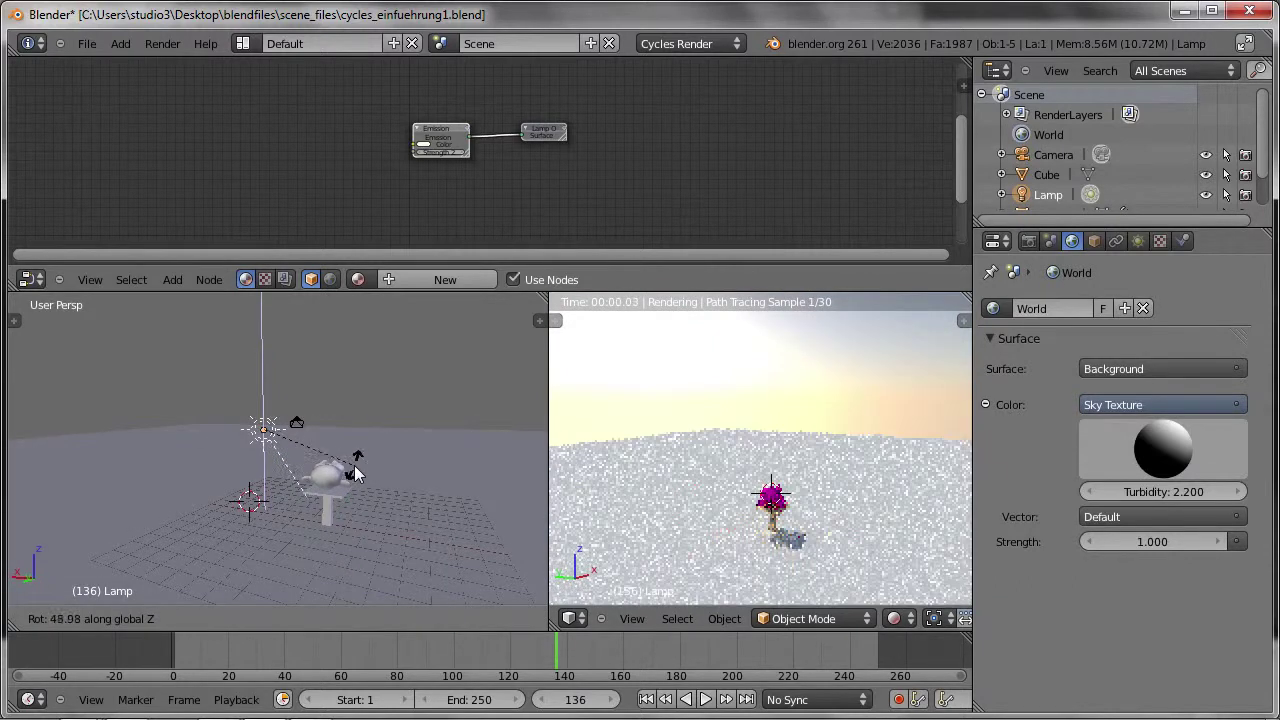
{"action": "left_click", "coordinate": [355, 471]}
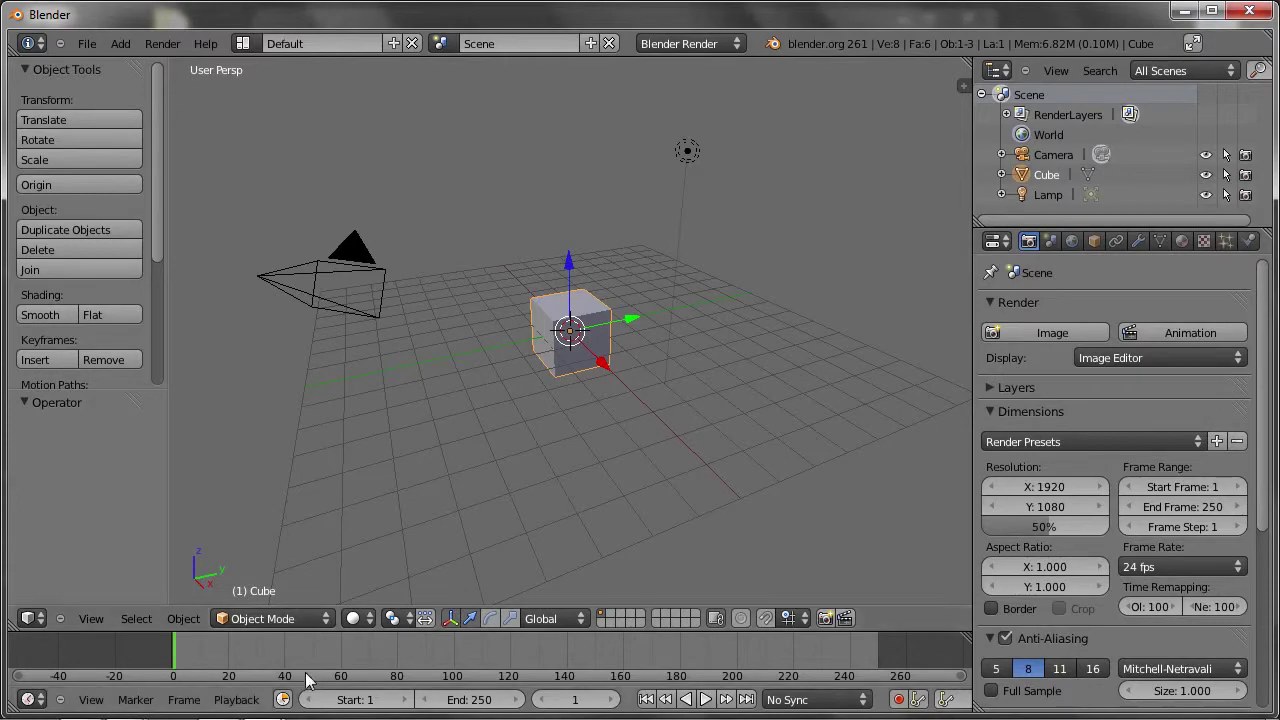
In Firefox, go from blender.org's Download page to the Blender 2.61 demo files page
{"action": "left_click", "coordinate": [75, 708]}
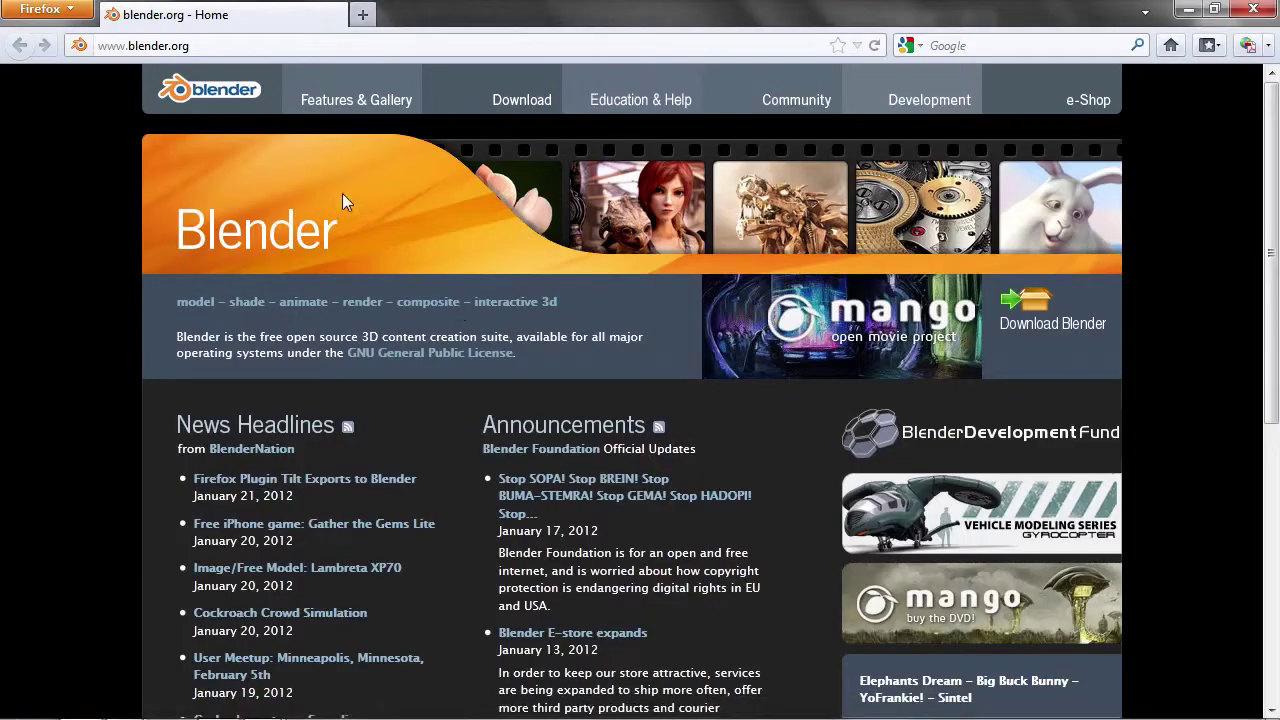
{"action": "left_click", "coordinate": [1045, 328]}
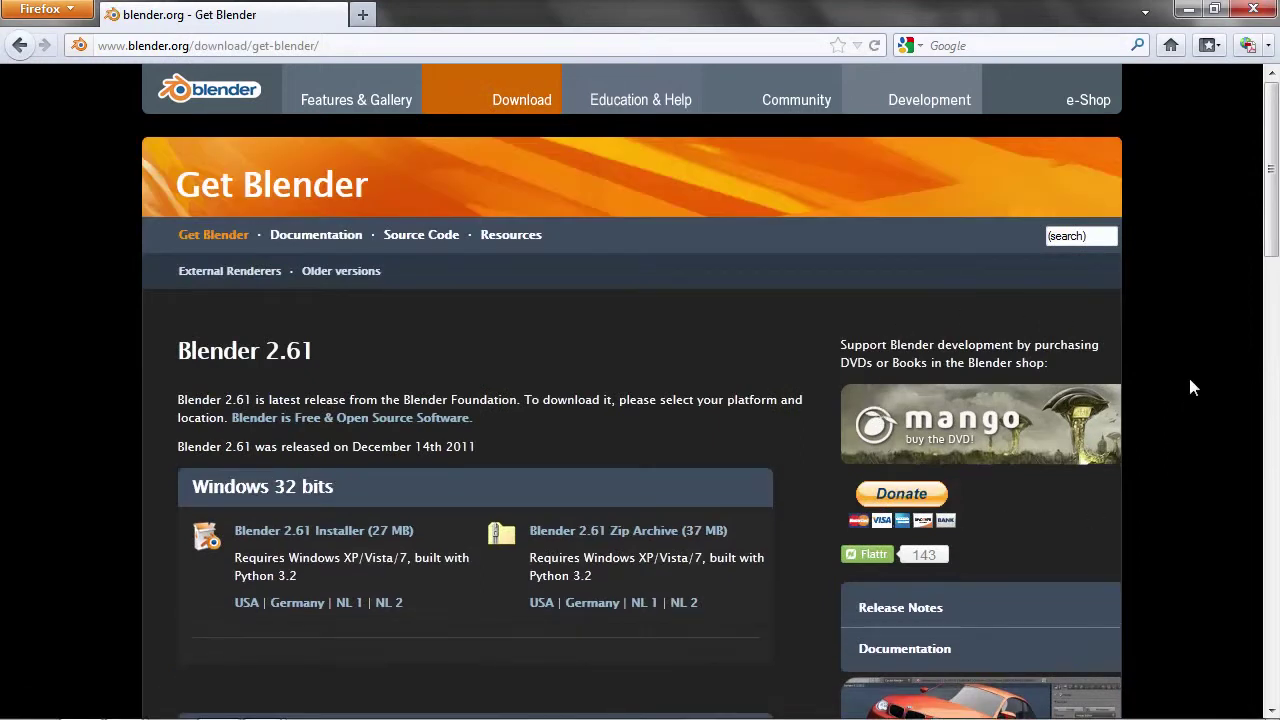
{"action": "scroll", "coordinate": [1190, 387], "scroll_direction": "down", "scroll_amount": 5}
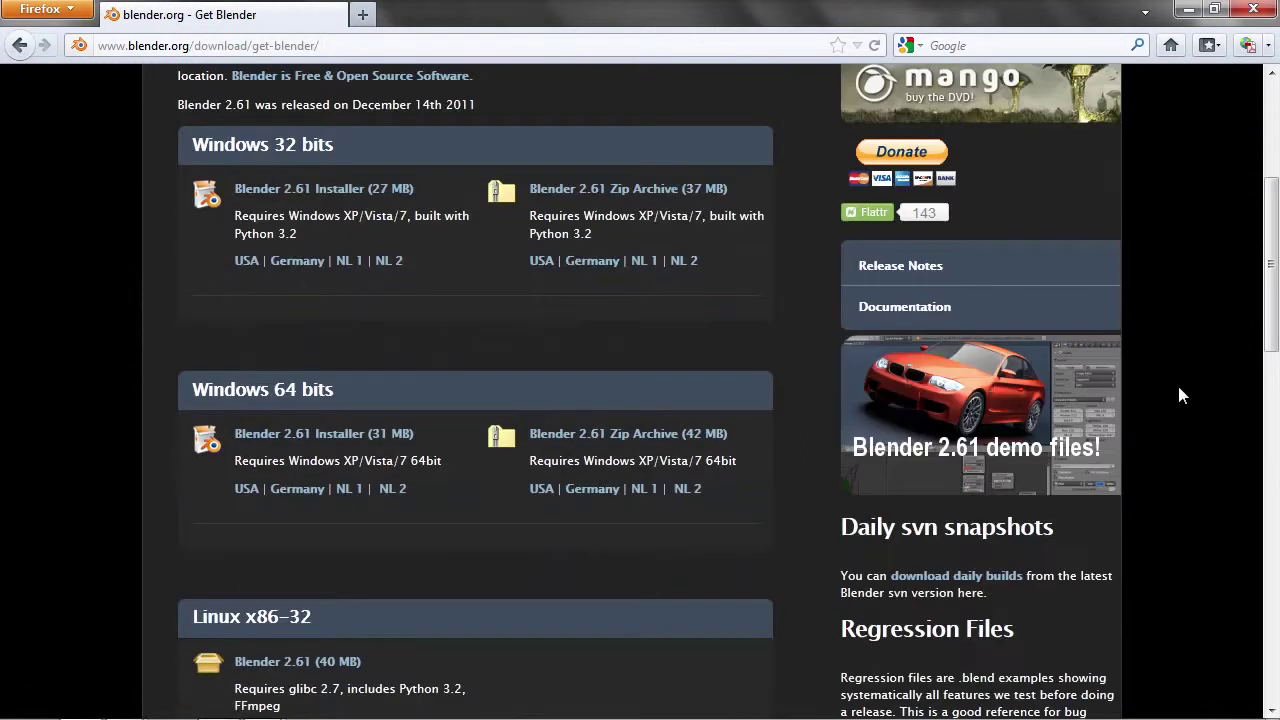
{"action": "left_click", "coordinate": [960, 441]}
{"action": "scroll", "coordinate": [949, 438], "scroll_direction": "down", "scroll_amount": 10}
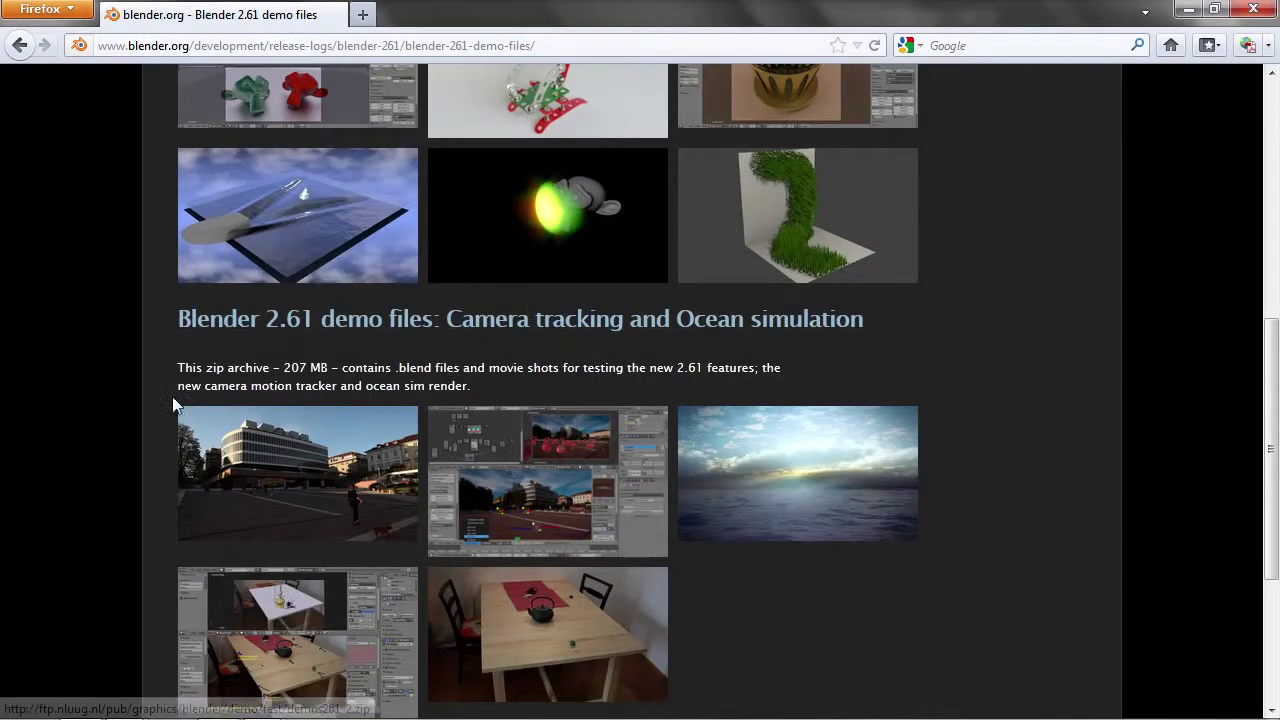
{"action": "scroll", "coordinate": [104, 408], "scroll_direction": "up", "scroll_amount": 7}
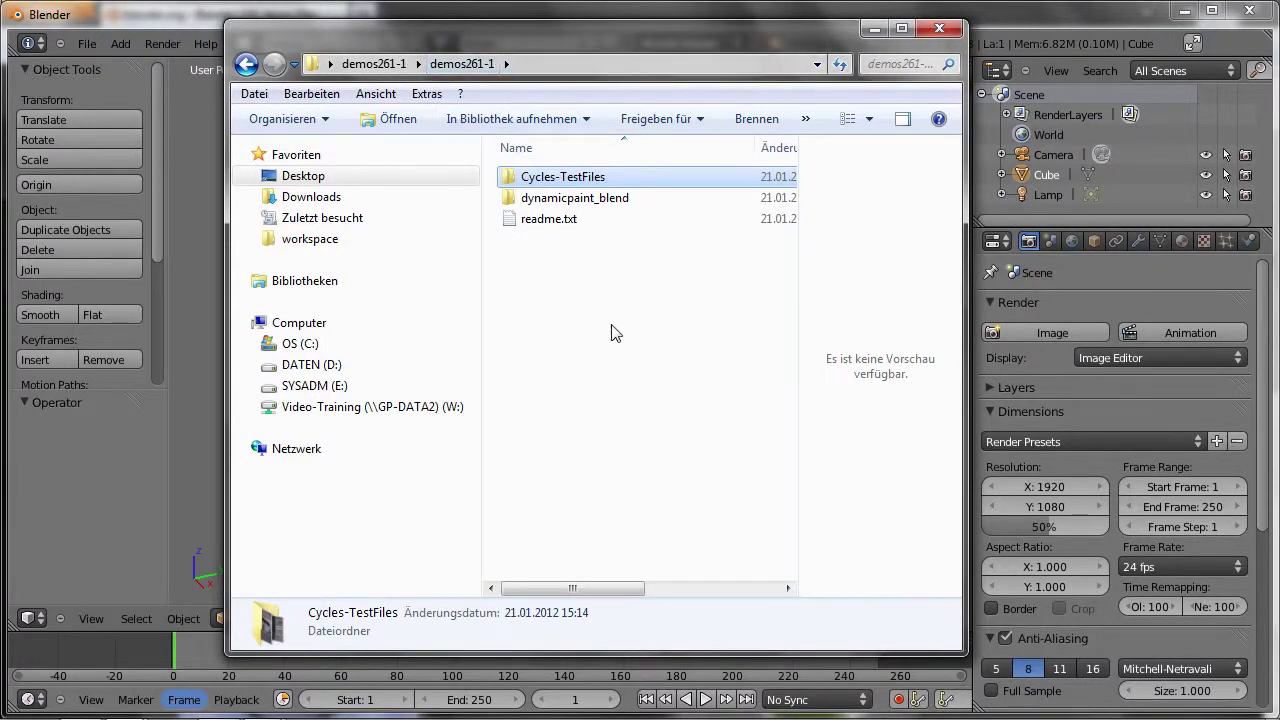
Open BMW-MikePan.blend from the Cycles-TestFiles folder in Blender
{"action": "double_click", "coordinate": [530, 180]}
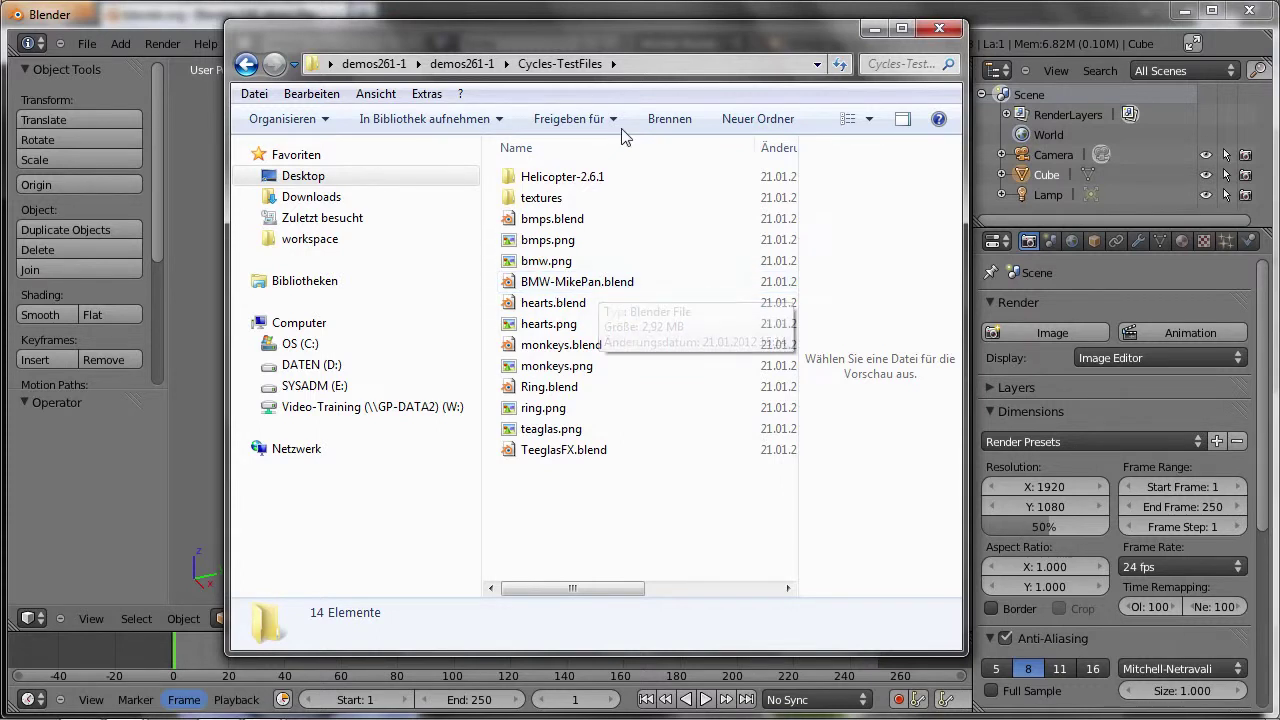
{"action": "double_click", "coordinate": [539, 285]}
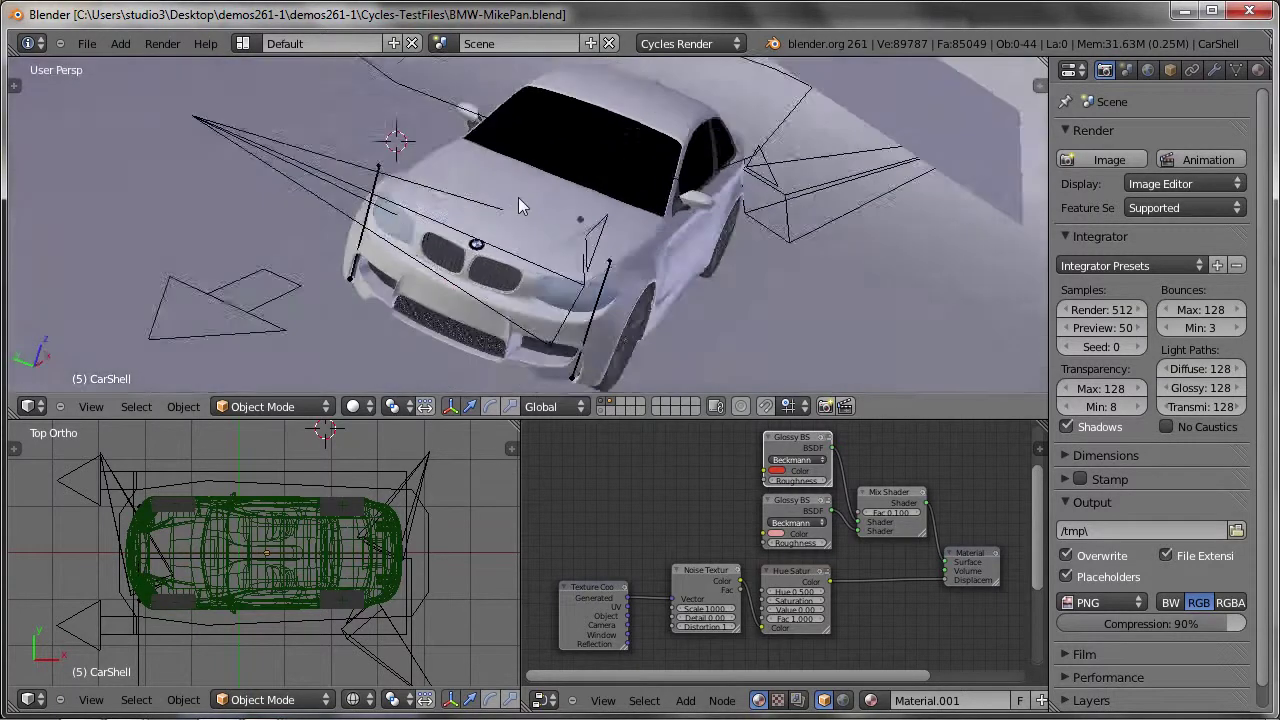
Select the BMW rig's steering controller and rotate it to turn the front wheels
{"action": "mouse_move", "coordinate": [502, 173]}
{"action": "middle_mouse_down"}
{"action": "mouse_move", "coordinate": [571, 193]}
{"action": "mouse_move", "coordinate": [492, 162]}
{"action": "middle_mouse_up"}
{"action": "right_click", "coordinate": [490, 165]}
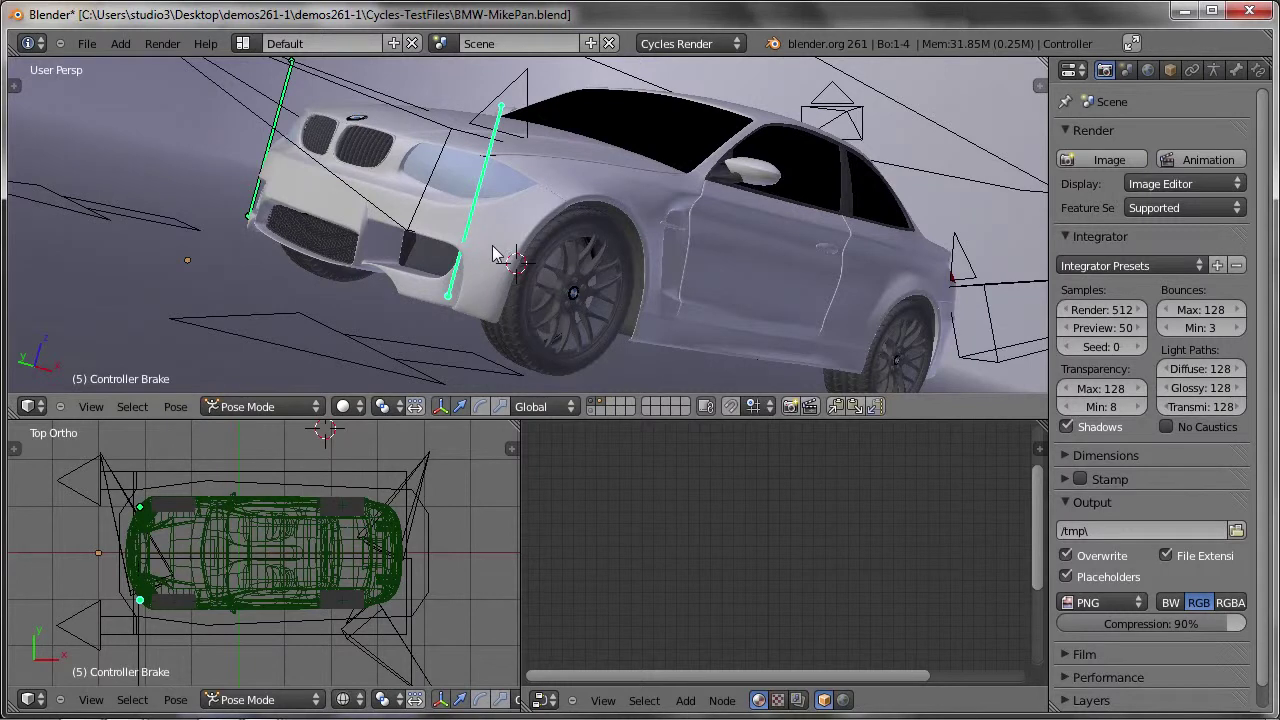
{"action": "right_click", "coordinate": [384, 367]}
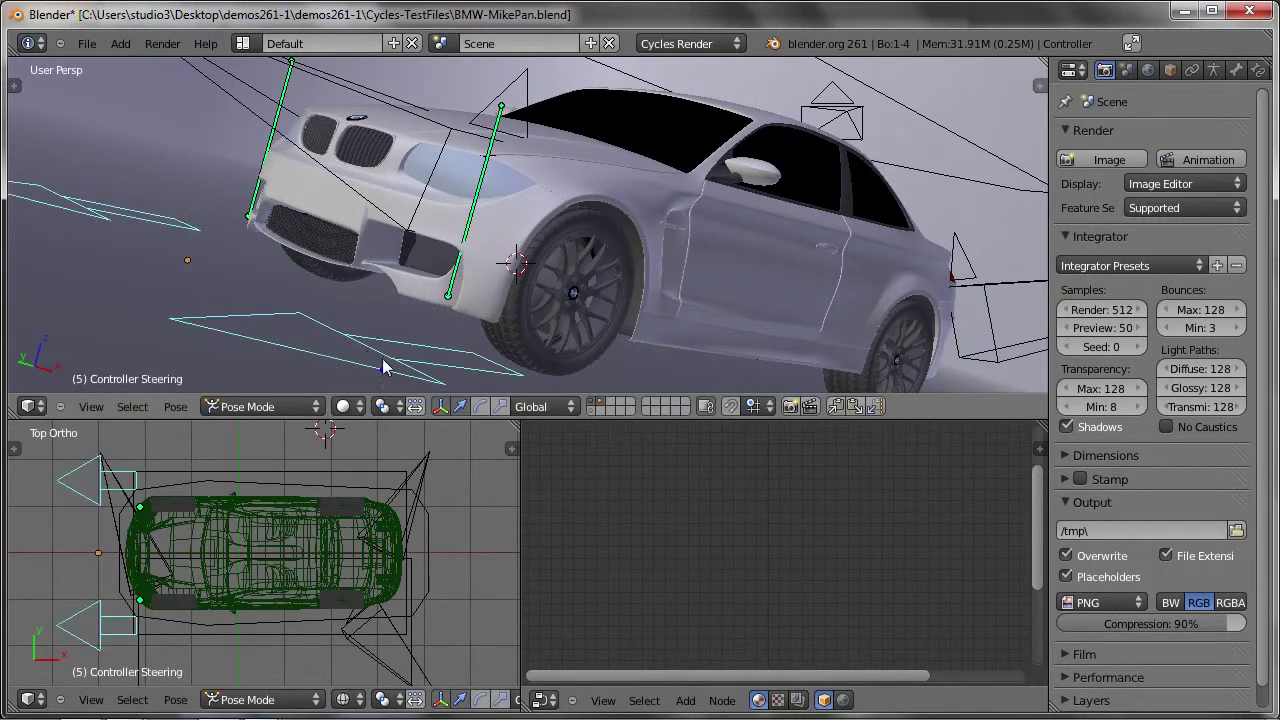
{"action": "middle_click_drag", "start_coordinate": [384, 367], "coordinate": [371, 337]}
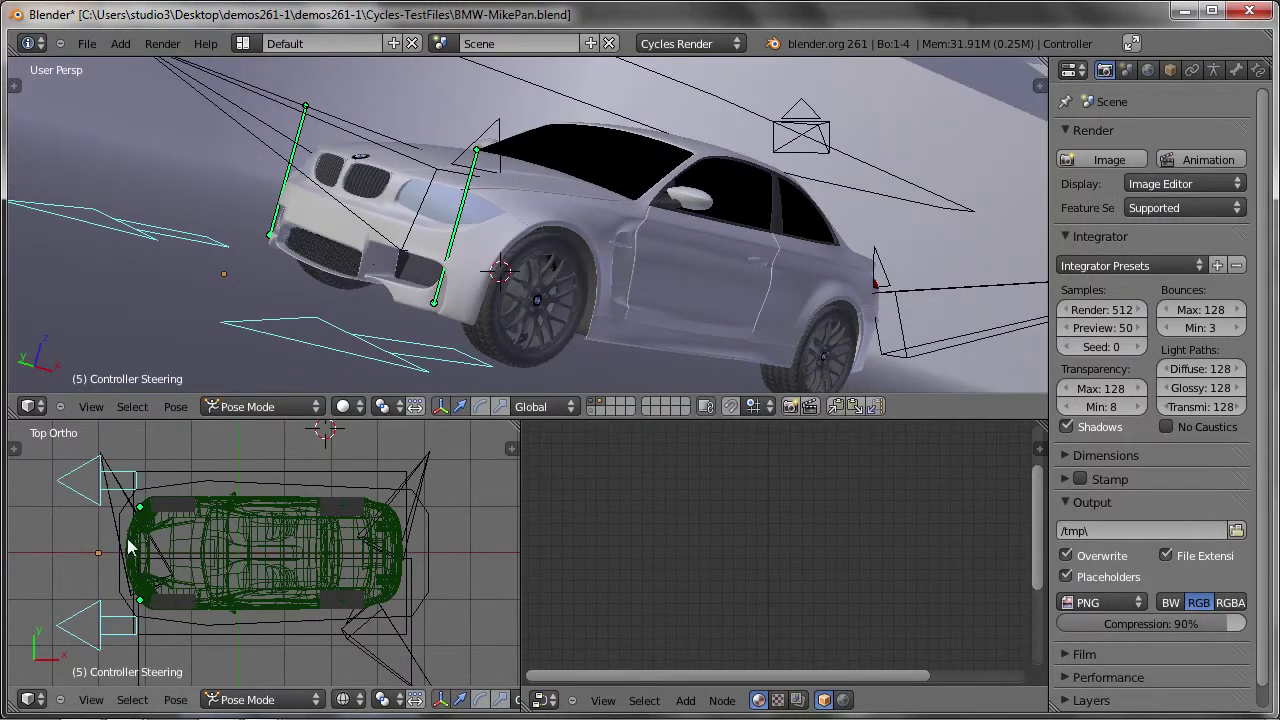
{"action": "key", "text": "r"}
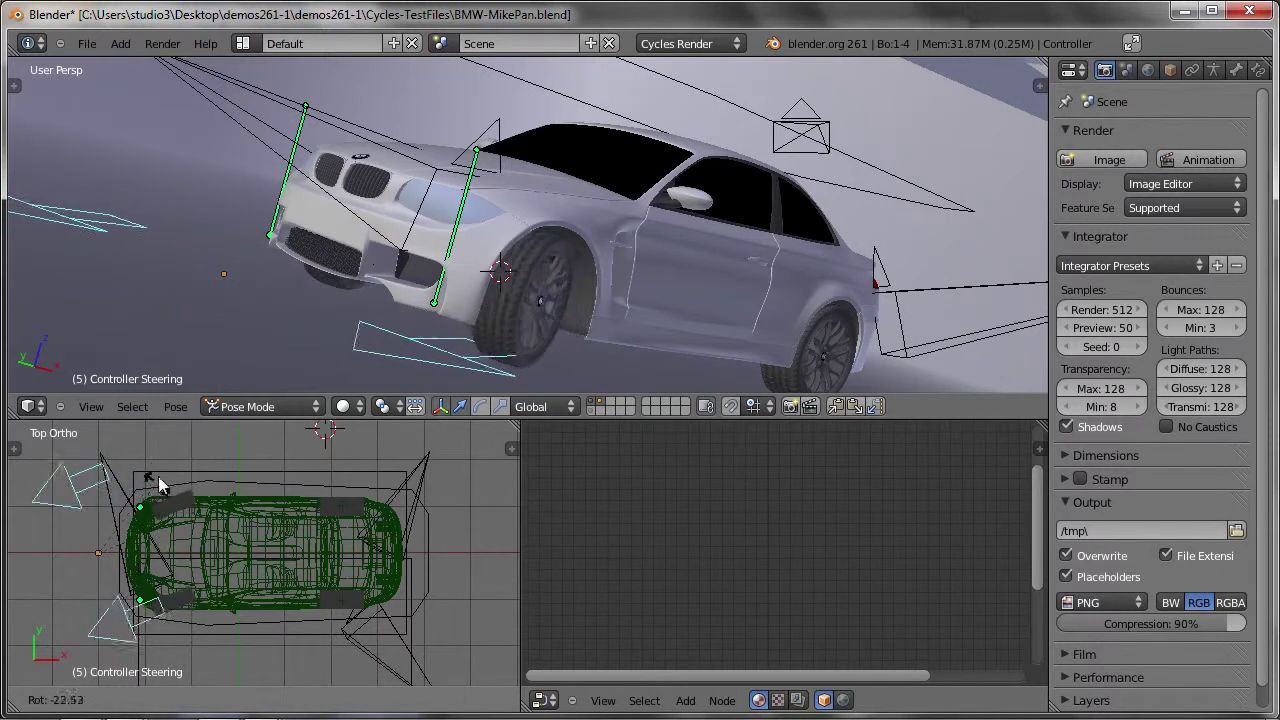
{"action": "left_click", "coordinate": [166, 499]}
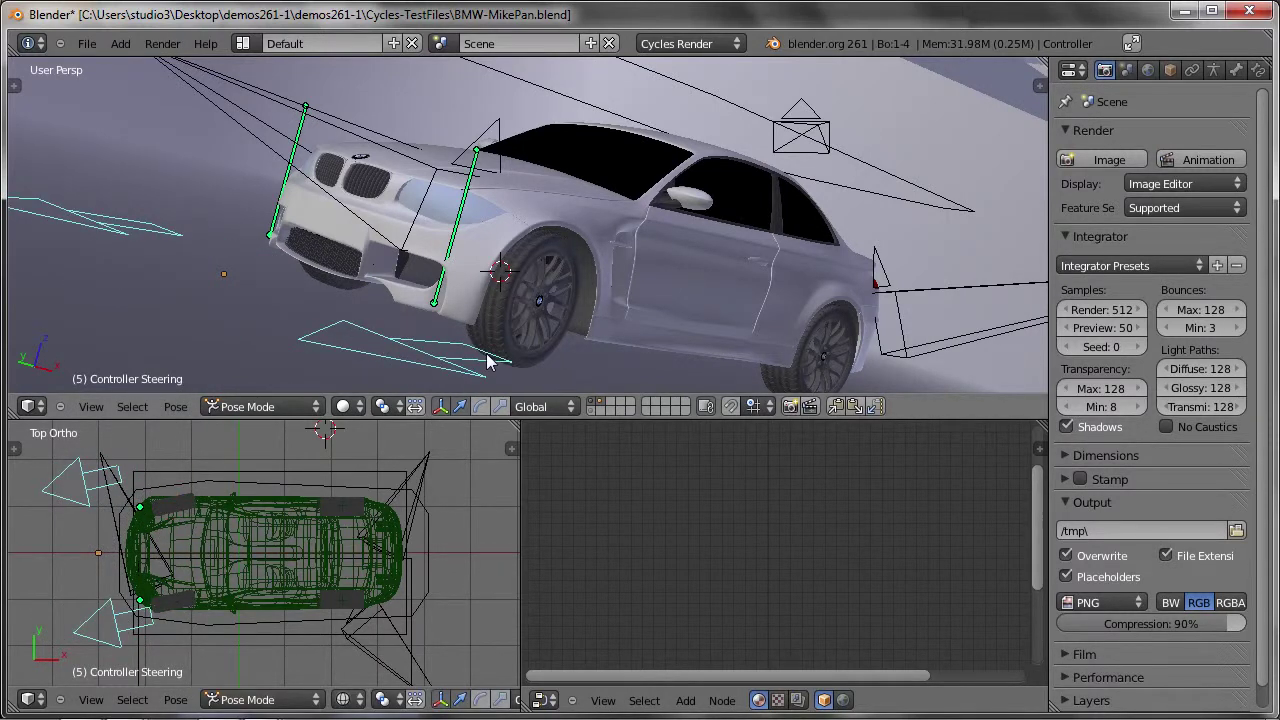
{"action": "middle_click_drag", "start_coordinate": [500, 345], "coordinate": [414, 270]}
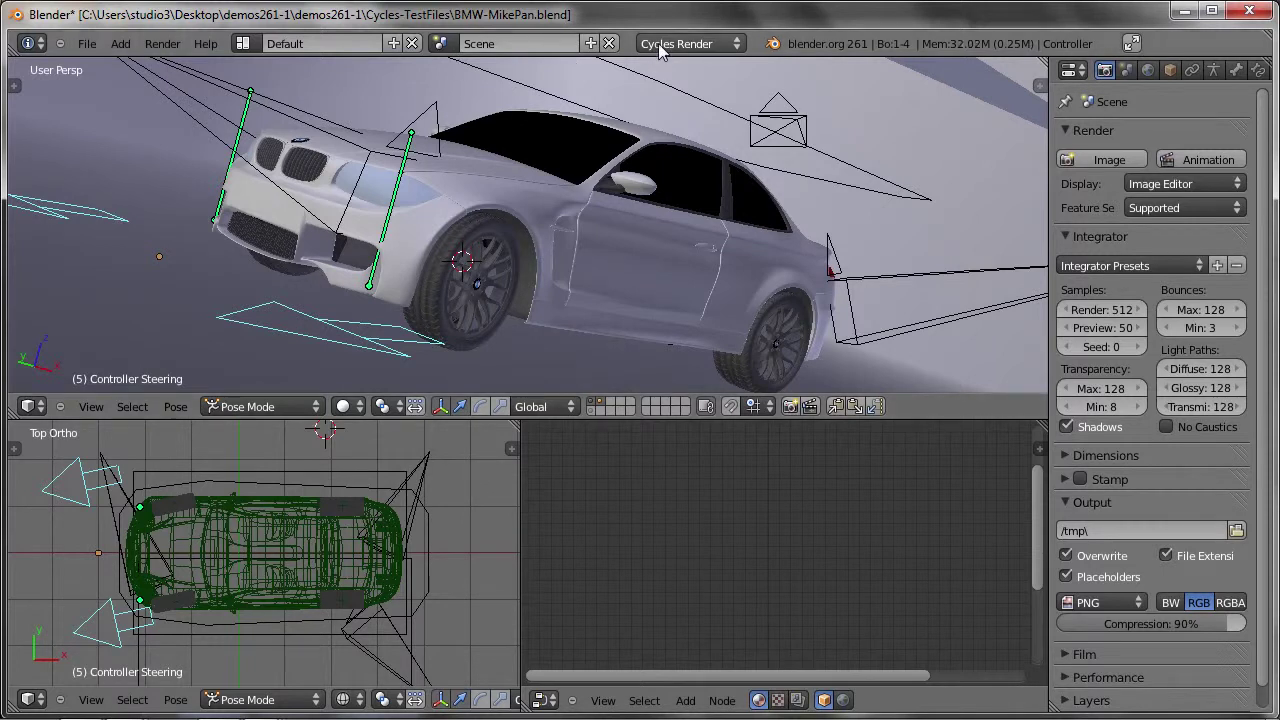
Switch the top 3D view to Rendered shading and zoom around the car
{"action": "left_click", "coordinate": [341, 410]}
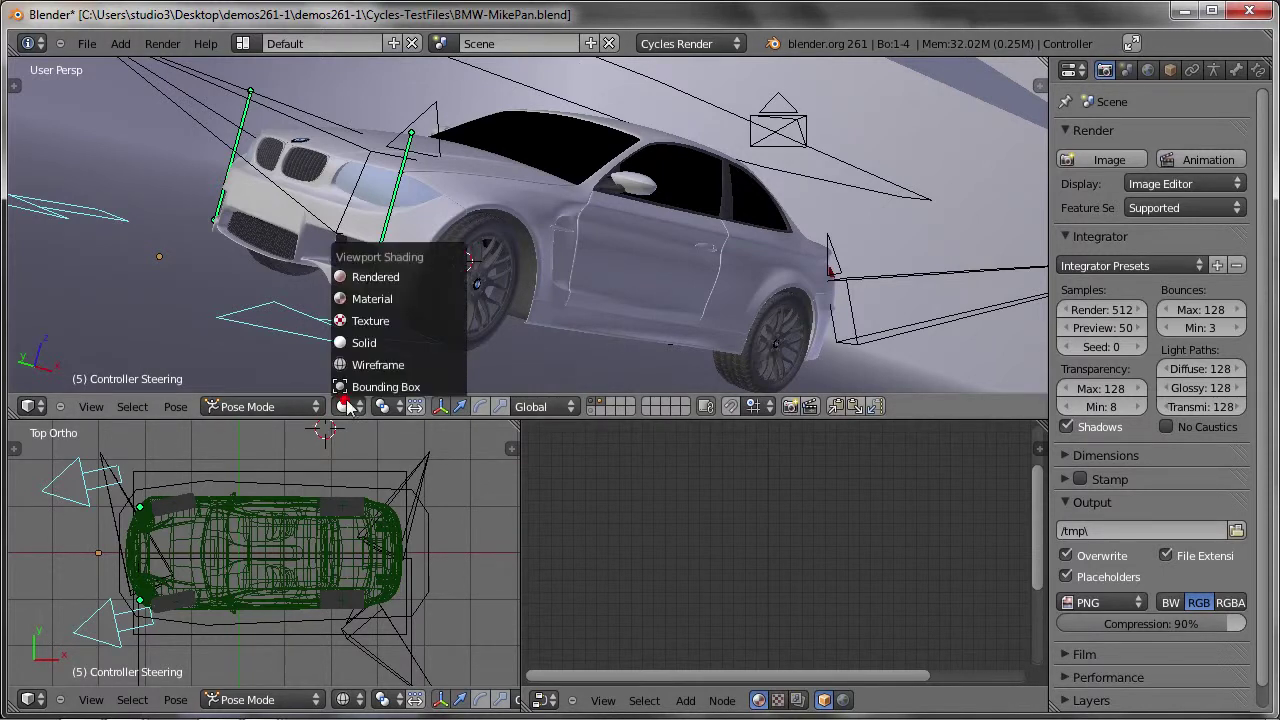
{"action": "left_click", "coordinate": [381, 281]}
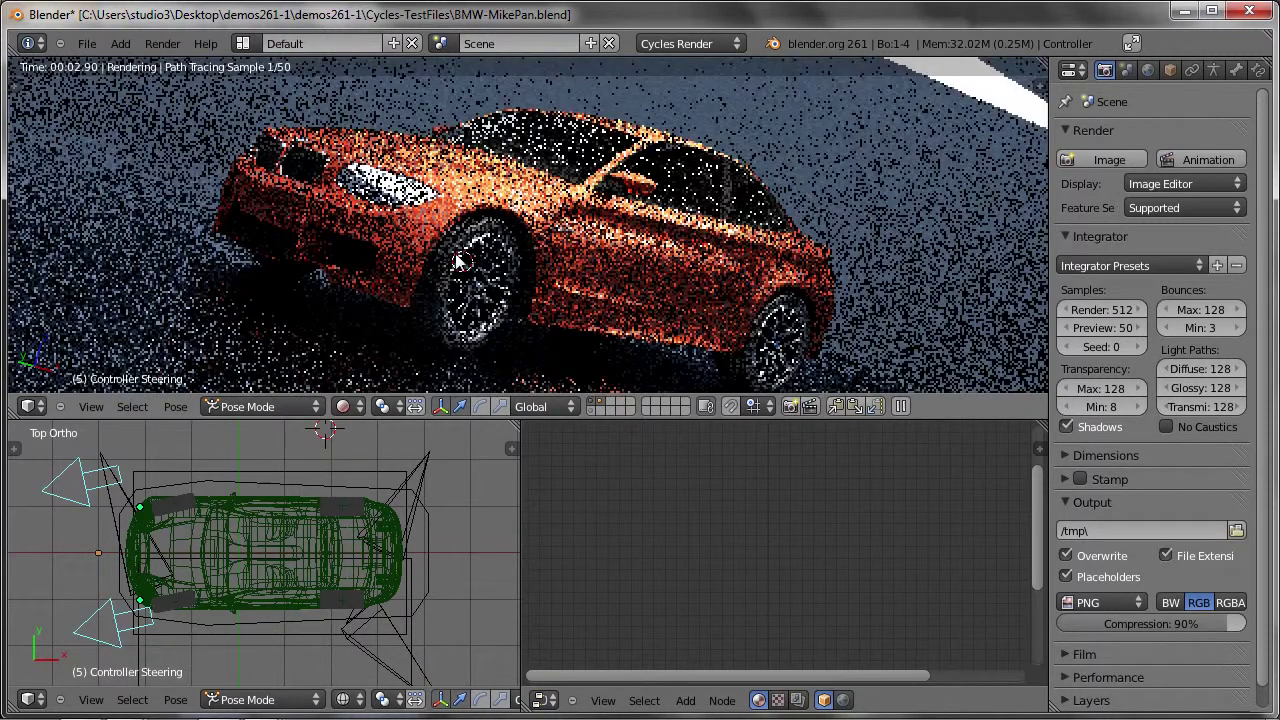
{"action": "scroll", "coordinate": [731, 271], "scroll_direction": "up", "scroll_amount": 4}
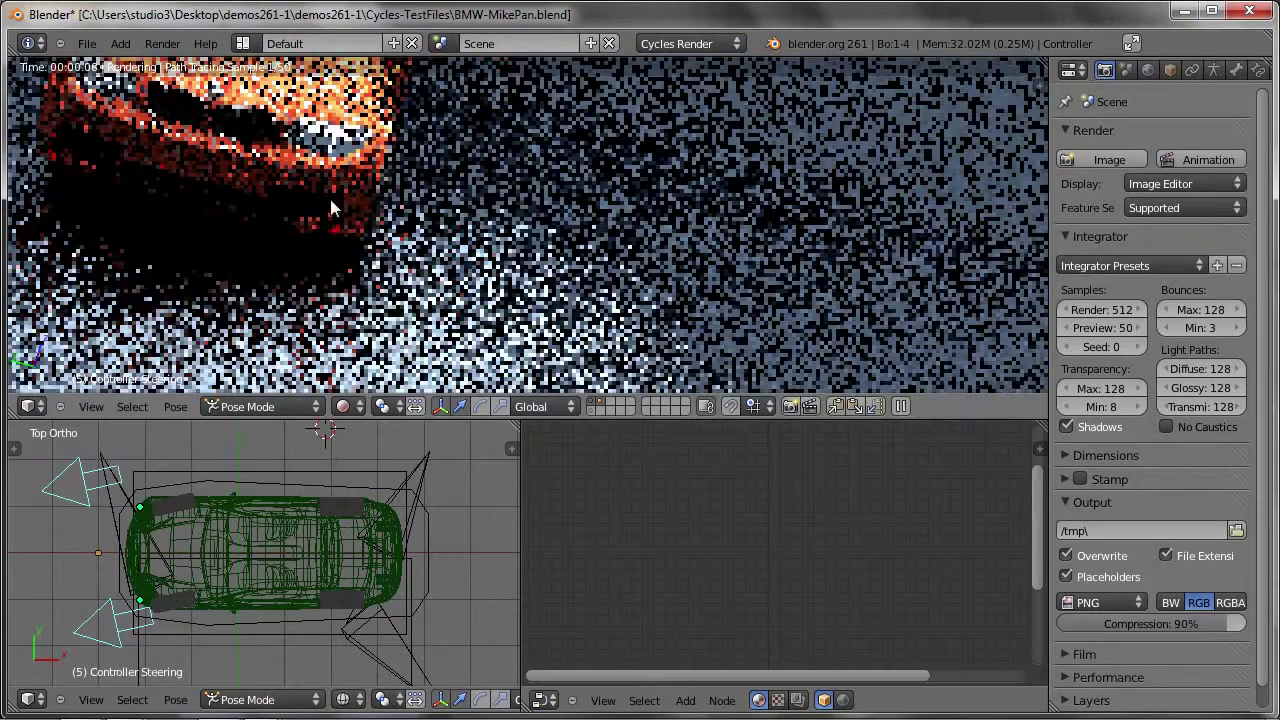
{"action": "mouse_move", "coordinate": [590, 352]}
{"action": "middle_mouse_down"}
{"action": "mouse_move", "coordinate": [560, 260]}
{"action": "mouse_move", "coordinate": [500, 300]}
{"action": "middle_mouse_up"}
{"action": "scroll", "coordinate": [548, 231], "scroll_direction": "up", "scroll_amount": 4}
{"action": "scroll", "coordinate": [548, 231], "scroll_direction": "down", "scroll_amount": 4}
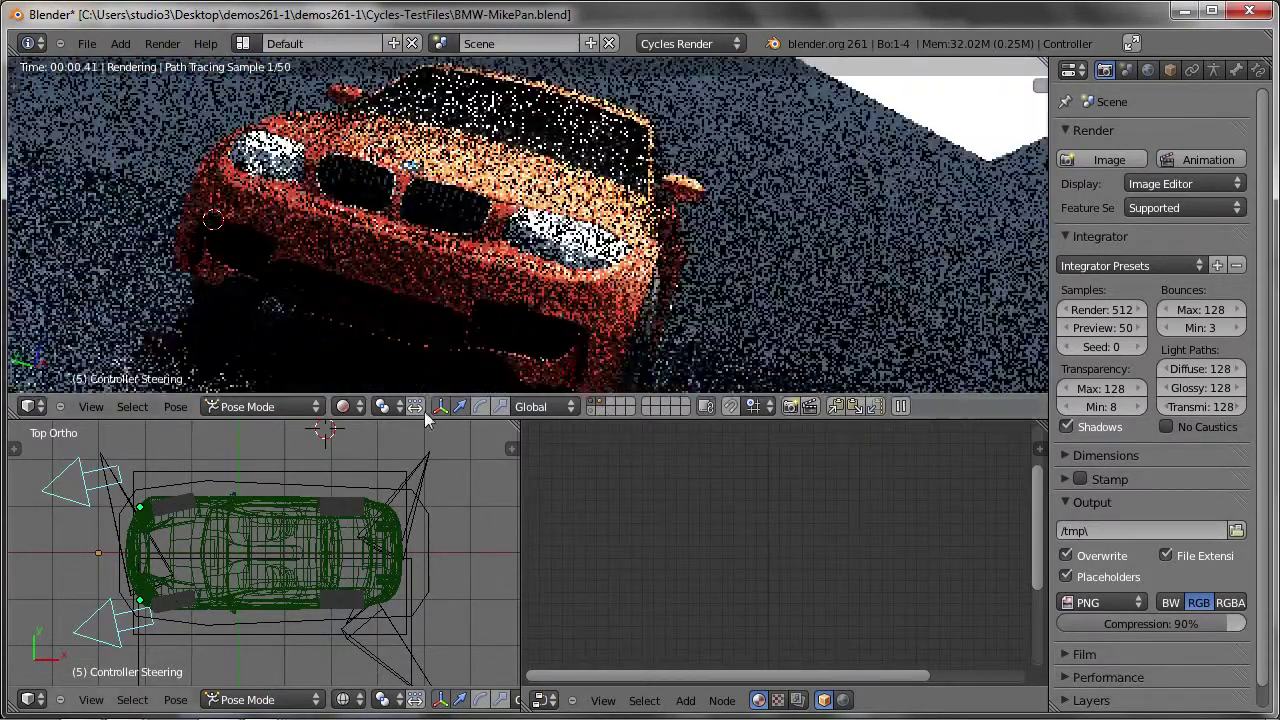
Rotate the steering control again to turn the front wheels sharply
{"action": "key", "text": "r"}
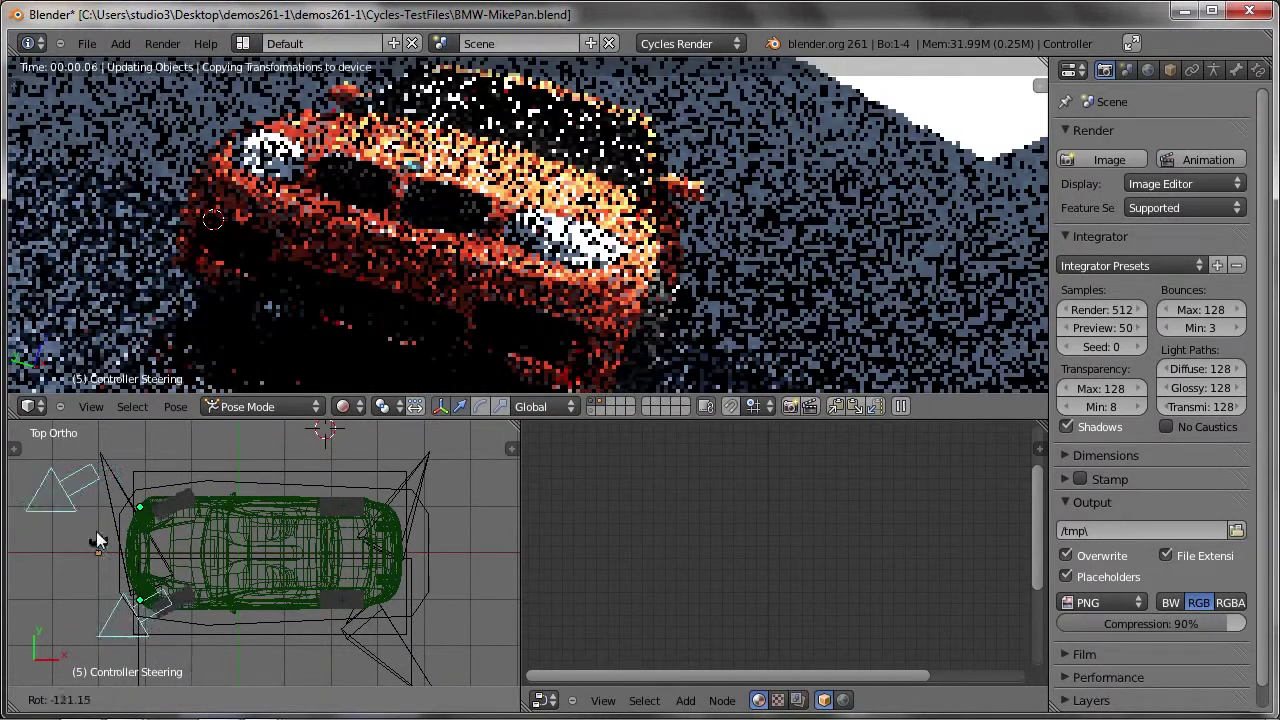
{"action": "left_click", "coordinate": [97, 527]}
{"action": "mouse_move", "coordinate": [701, 247]}
{"action": "middle_mouse_down"}
{"action": "mouse_move", "coordinate": [687, 260]}
{"action": "mouse_move", "coordinate": [535, 252]}
{"action": "mouse_move", "coordinate": [532, 296]}
{"action": "mouse_move", "coordinate": [537, 275]}
{"action": "mouse_move", "coordinate": [634, 290]}
{"action": "middle_mouse_up"}
Maximize the rendered 3D view, switch to camera view, and orbit around the car
{"action": "key", "text": "ctrl+Up"}
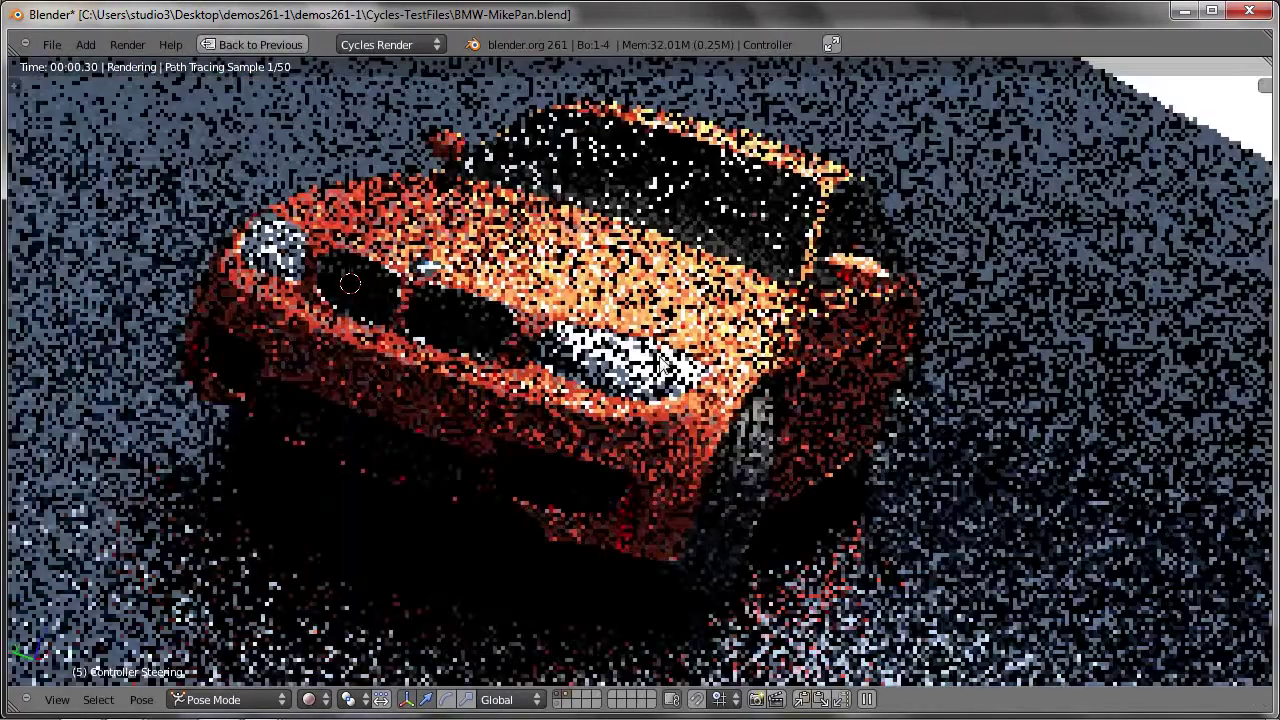
{"action": "mouse_move", "coordinate": [648, 357]}
{"action": "middle_mouse_down"}
{"action": "mouse_move", "coordinate": [728, 382]}
{"action": "mouse_move", "coordinate": [704, 377]}
{"action": "middle_mouse_up"}
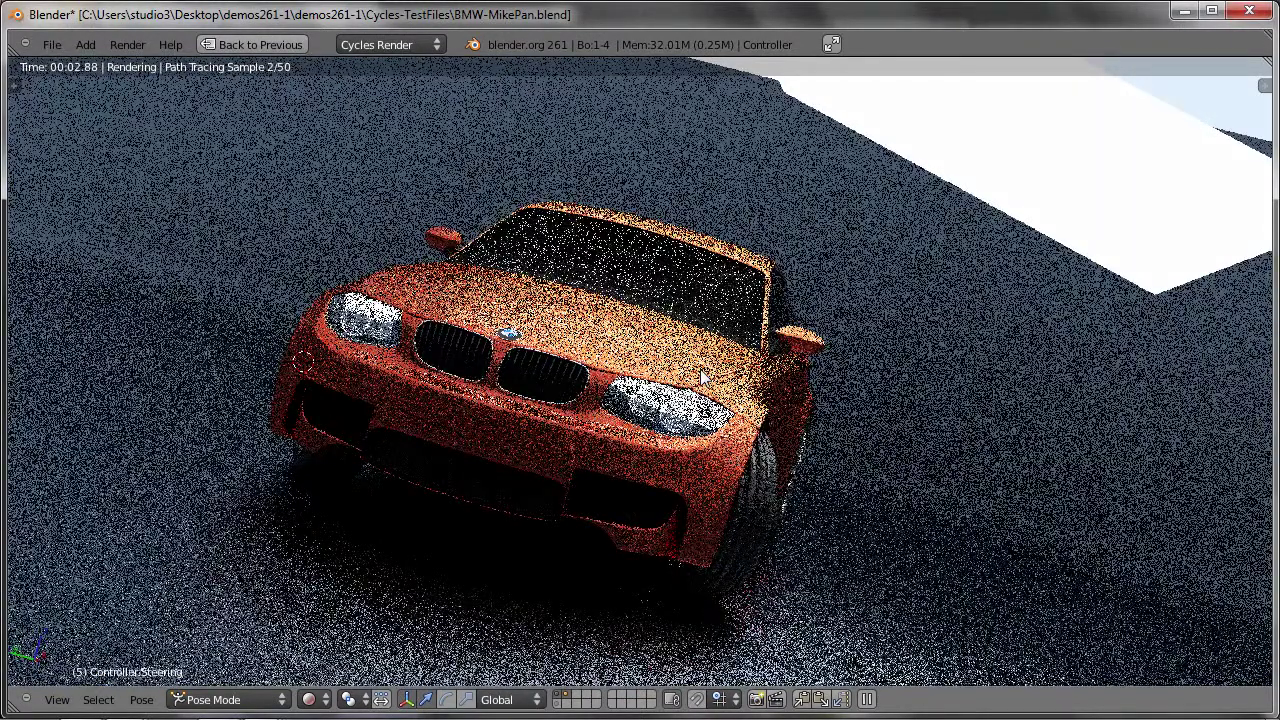
{"action": "key", "text": "KP_0"}
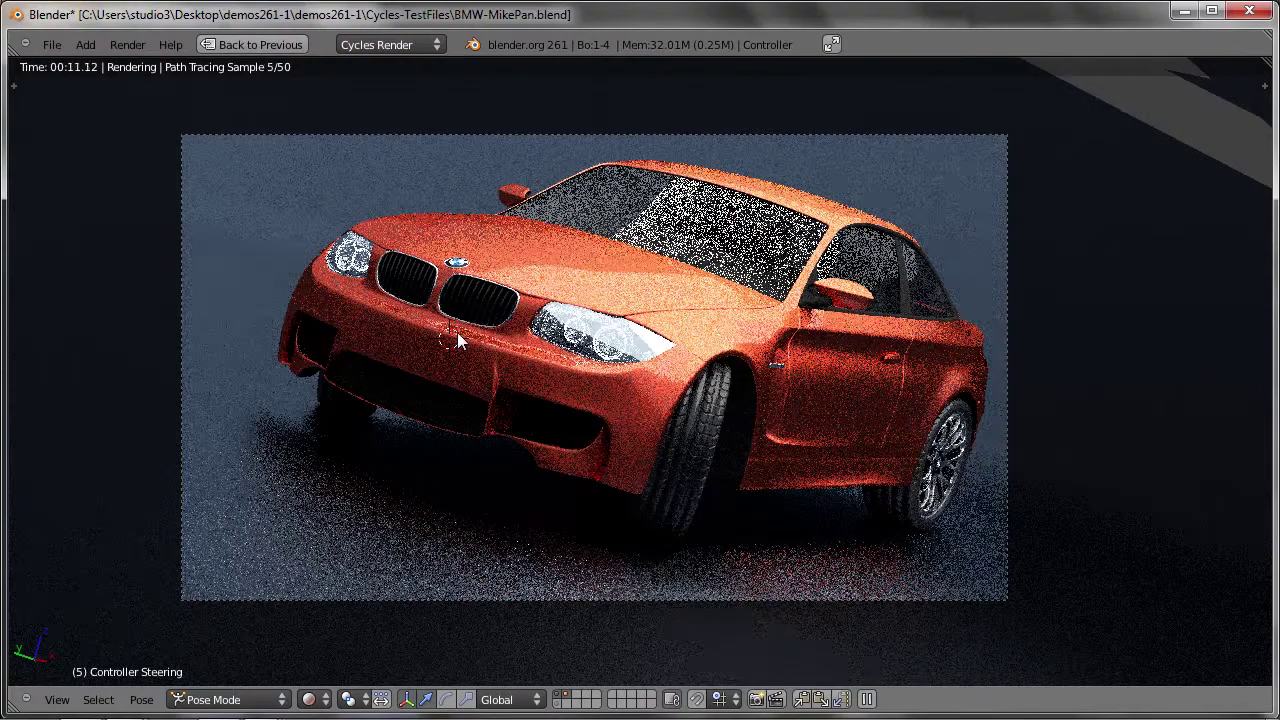
{"action": "middle_click_drag", "start_coordinate": [457, 332], "coordinate": [475, 344]}
{"action": "middle_click_drag", "start_coordinate": [530, 398], "coordinate": [527, 420]}
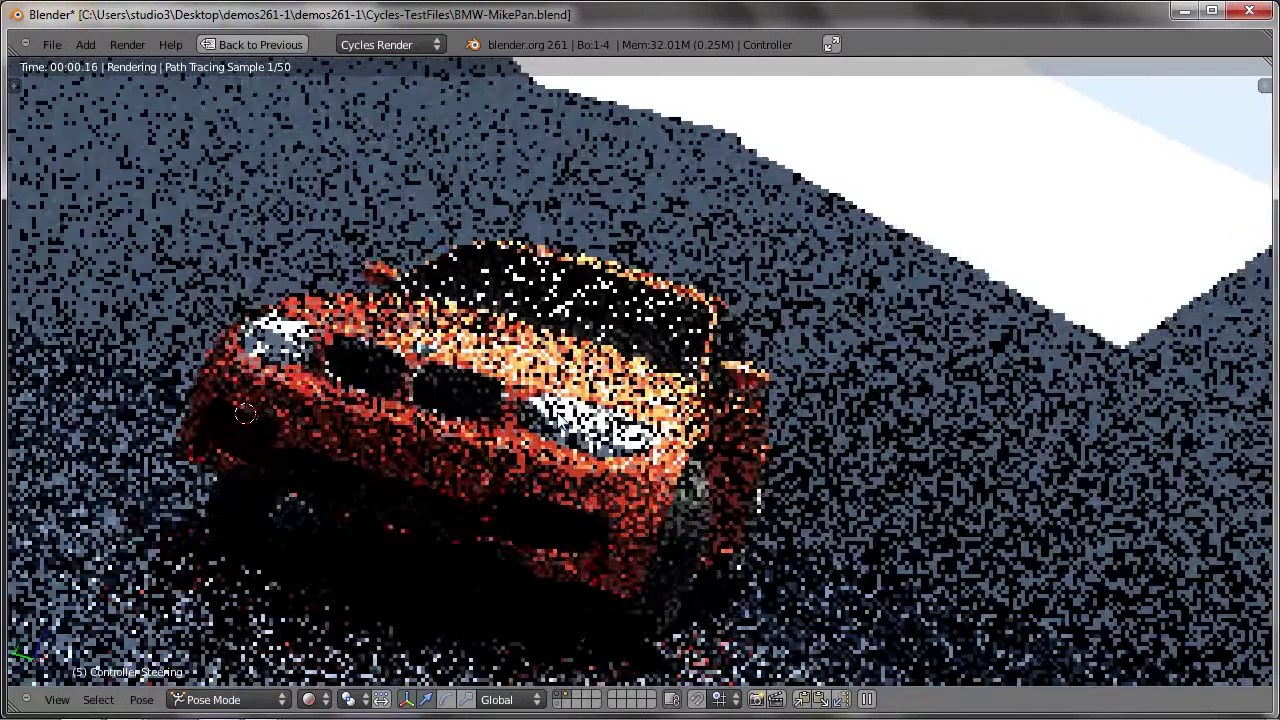
{"action": "middle_click_drag", "start_coordinate": [527, 410], "coordinate": [566, 402]}
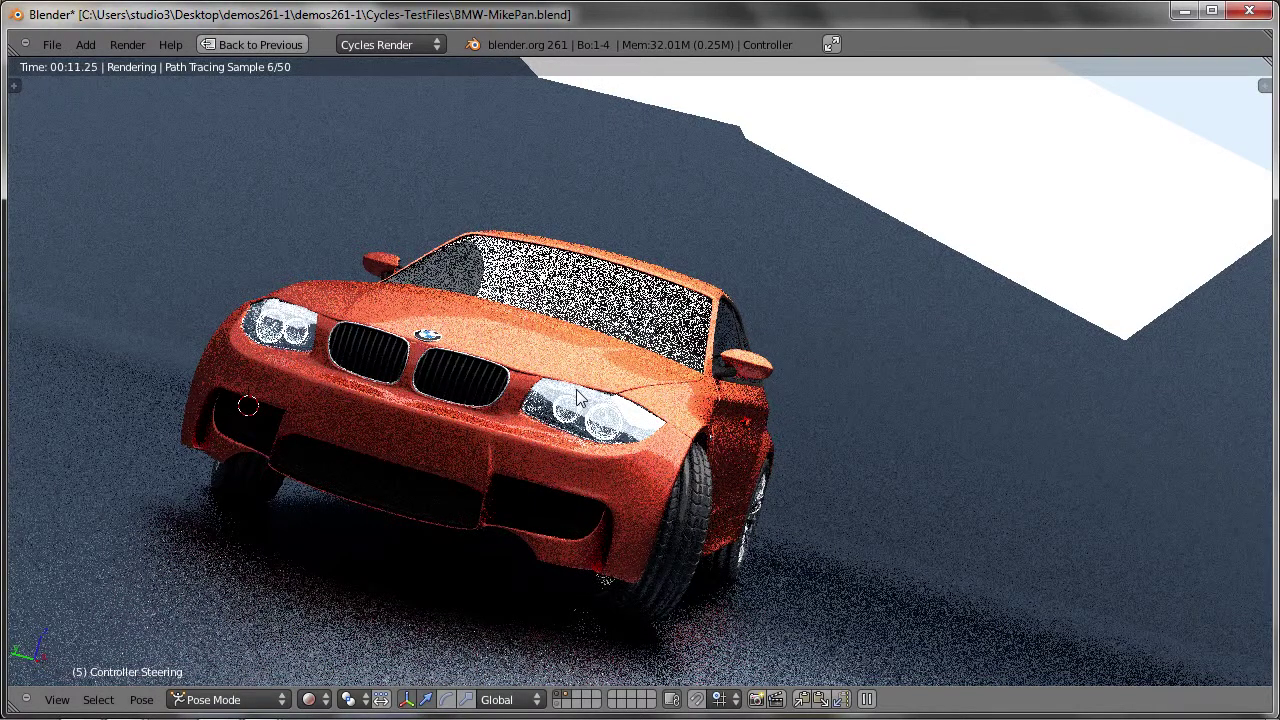
Align the view to the active camera and enable Lock Camera to View in the sidebar
{"action": "left_click", "coordinate": [58, 698]}
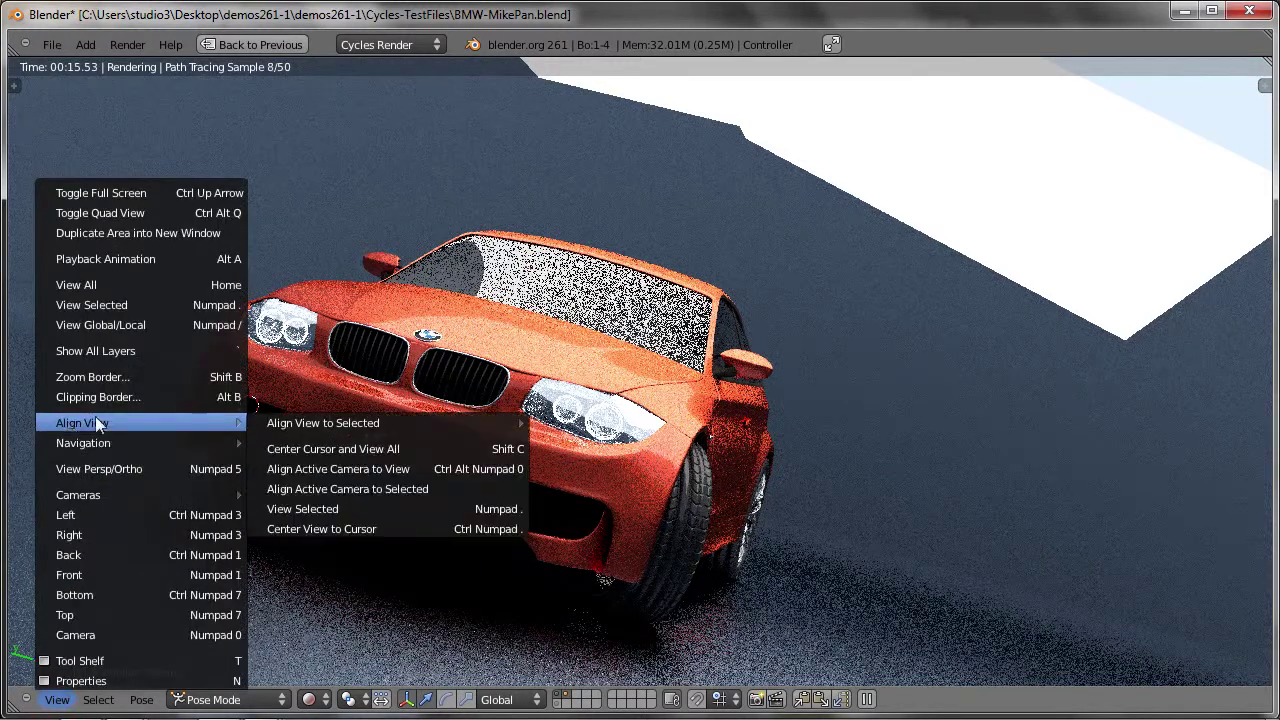
{"action": "left_click", "coordinate": [378, 470]}
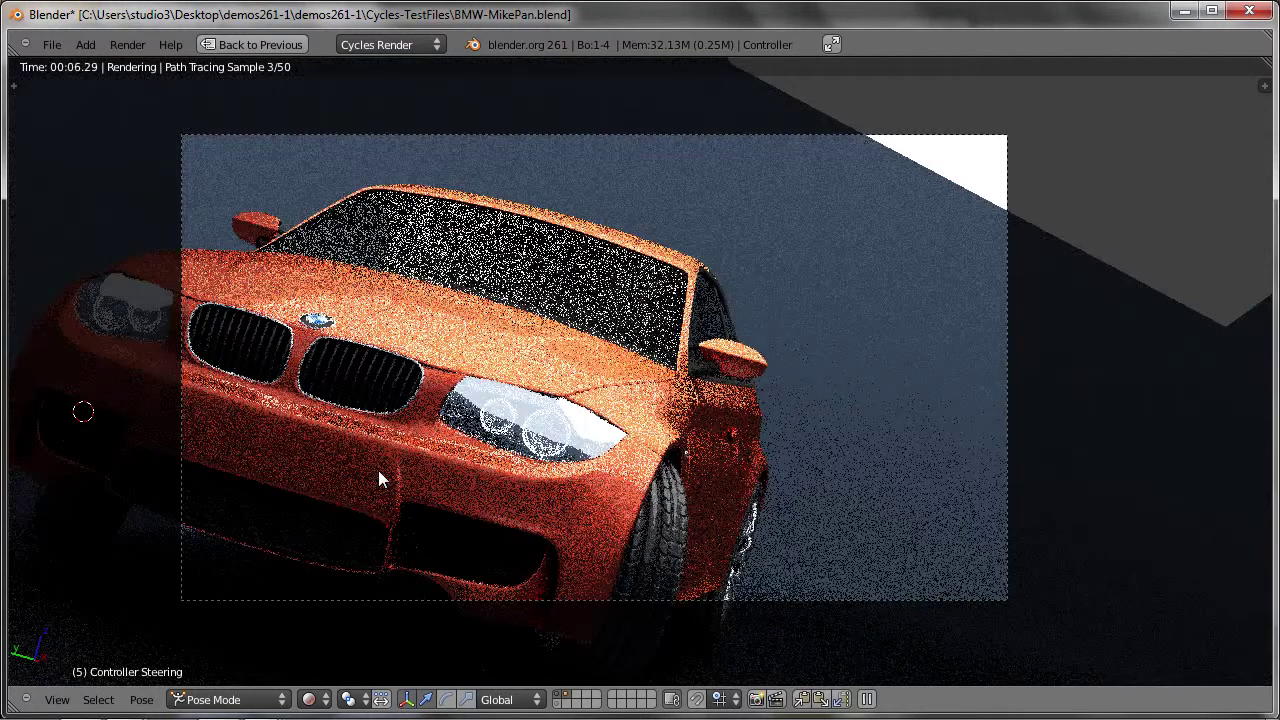
{"action": "key", "text": "n"}
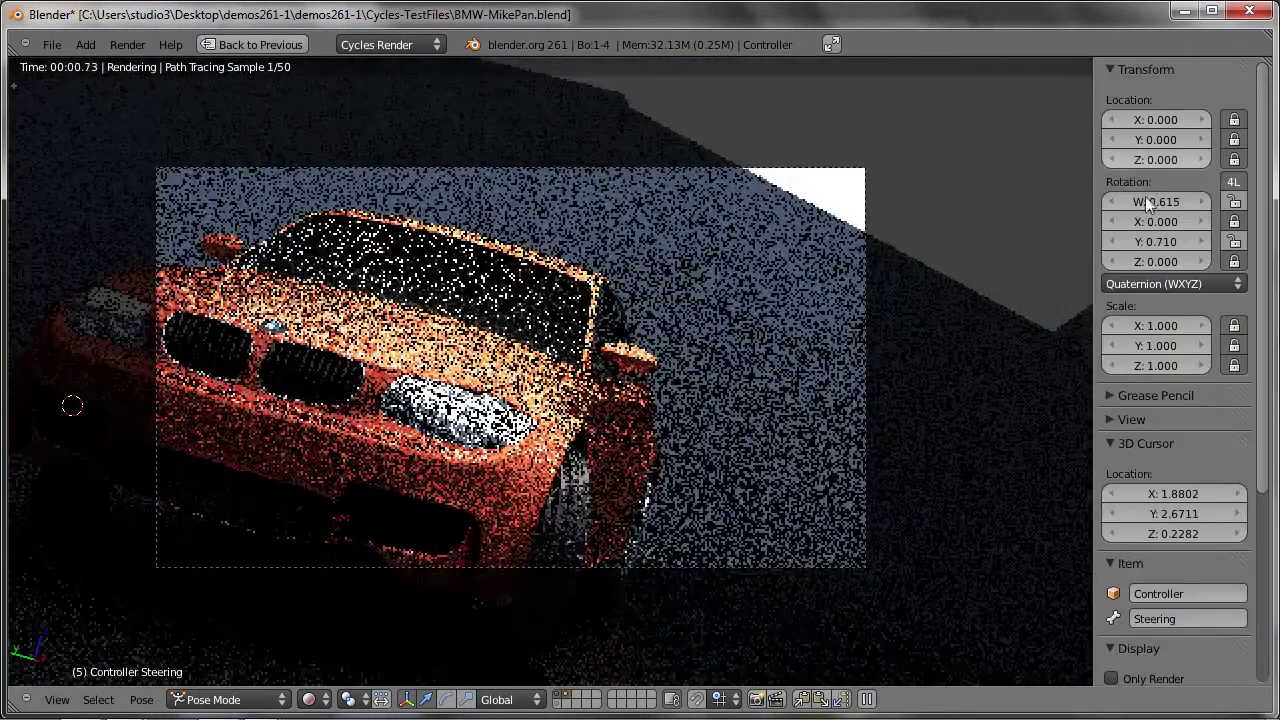
{"action": "left_click", "coordinate": [1110, 420]}
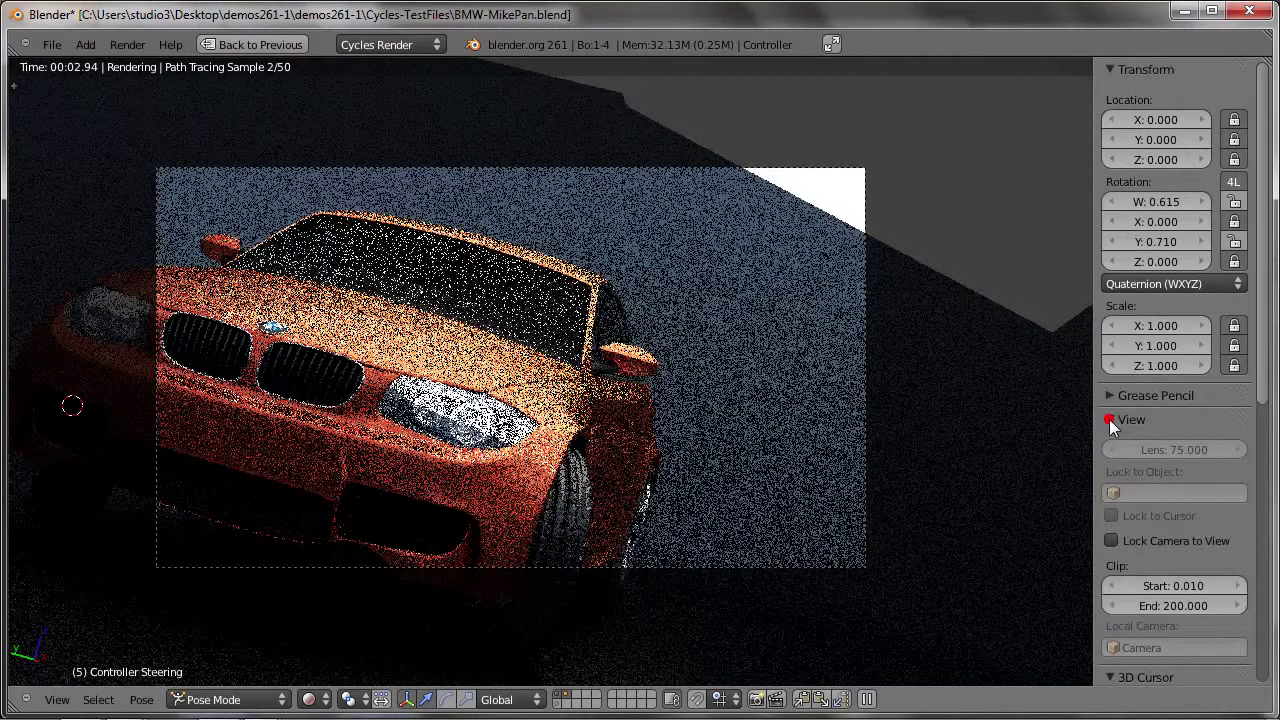
{"action": "left_click", "coordinate": [1112, 541]}
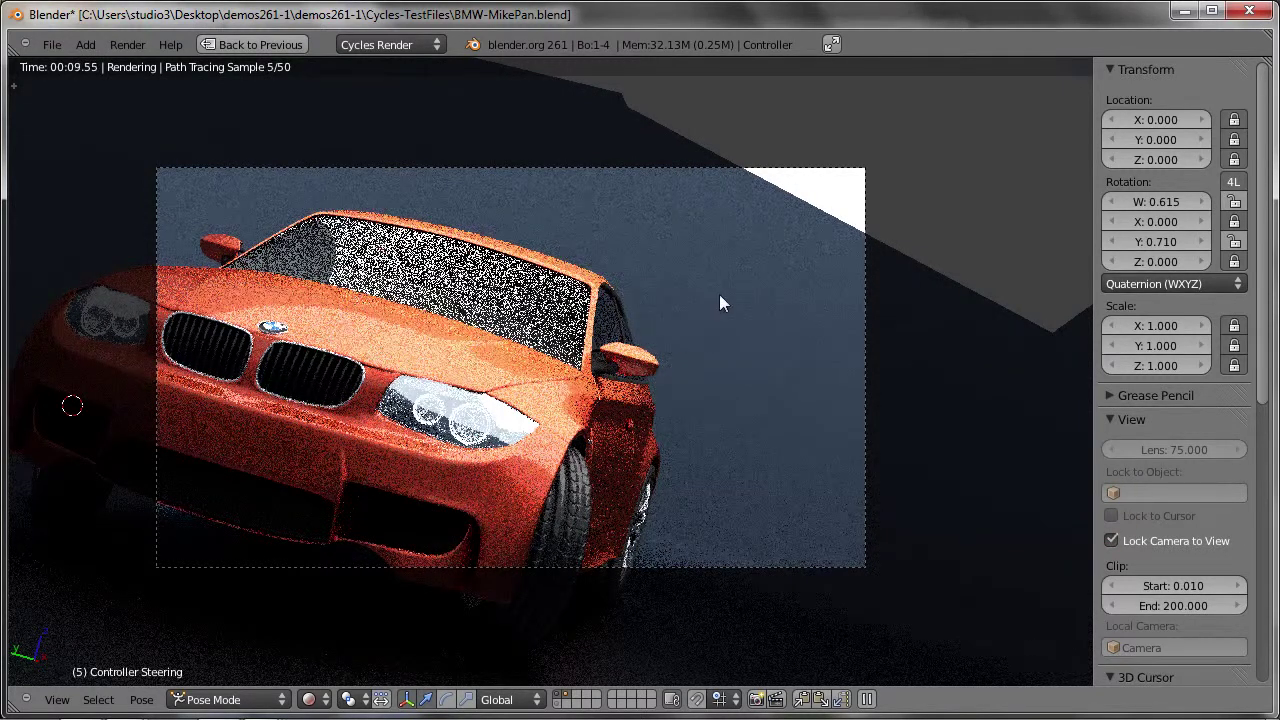
Move the camera to frame the whole car from a three-quarter front angle
{"action": "scroll", "coordinate": [792, 338], "scroll_direction": "up", "scroll_amount": 1}
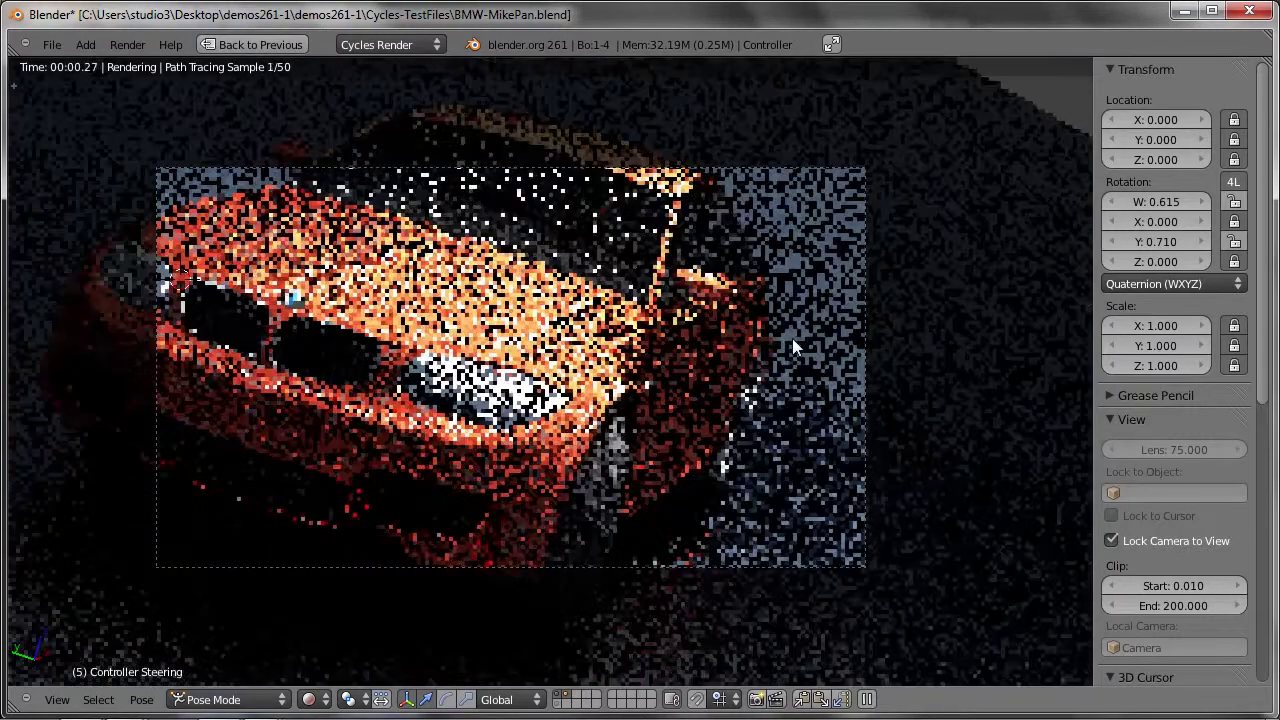
{"action": "mouse_move", "coordinate": [779, 355]}
{"action": "middle_mouse_down"}
{"action": "mouse_move", "coordinate": [696, 355]}
{"action": "mouse_move", "coordinate": [780, 389]}
{"action": "mouse_move", "coordinate": [660, 395]}
{"action": "middle_mouse_up"}
{"action": "middle_click_drag", "start_coordinate": [600, 430], "coordinate": [567, 422]}
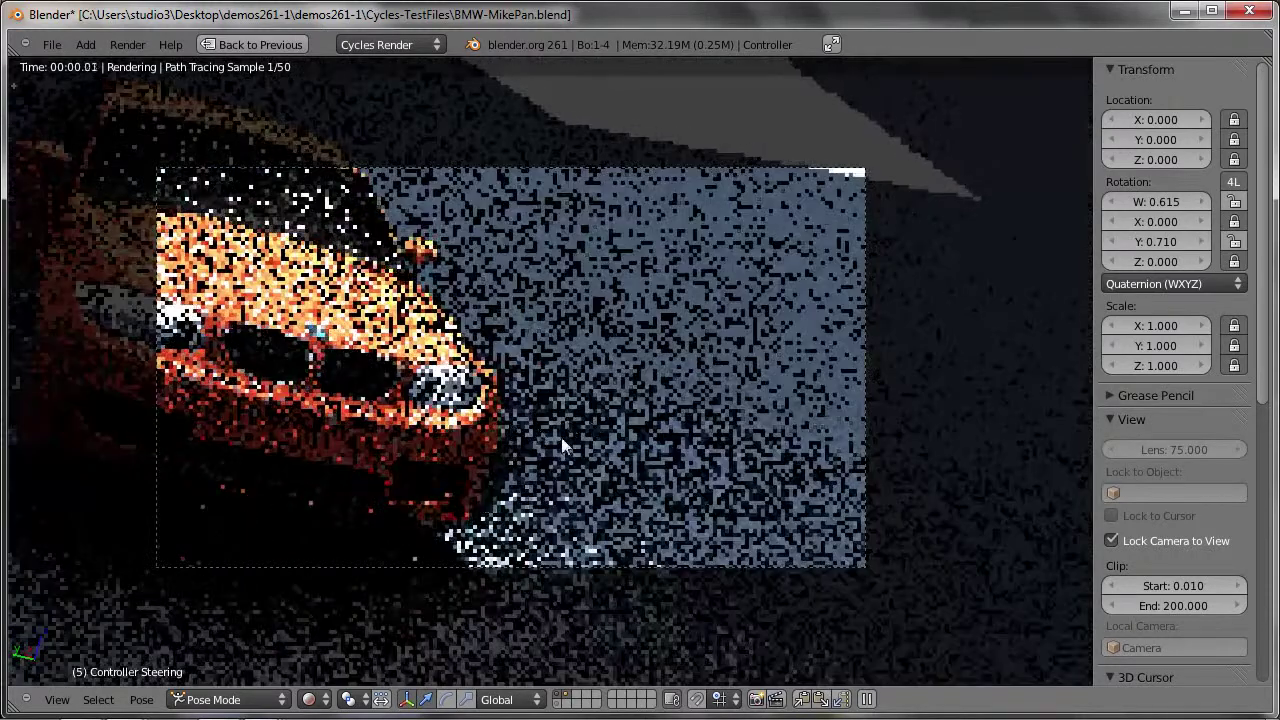
{"action": "mouse_move", "coordinate": [708, 494]}
{"action": "middle_mouse_down"}
{"action": "mouse_move", "coordinate": [533, 380]}
{"action": "mouse_move", "coordinate": [545, 423]}
{"action": "mouse_move", "coordinate": [622, 425]}
{"action": "mouse_move", "coordinate": [765, 520]}
{"action": "mouse_move", "coordinate": [813, 520]}
{"action": "middle_mouse_up"}
{"action": "middle_click_drag", "start_coordinate": [678, 422], "coordinate": [690, 462]}
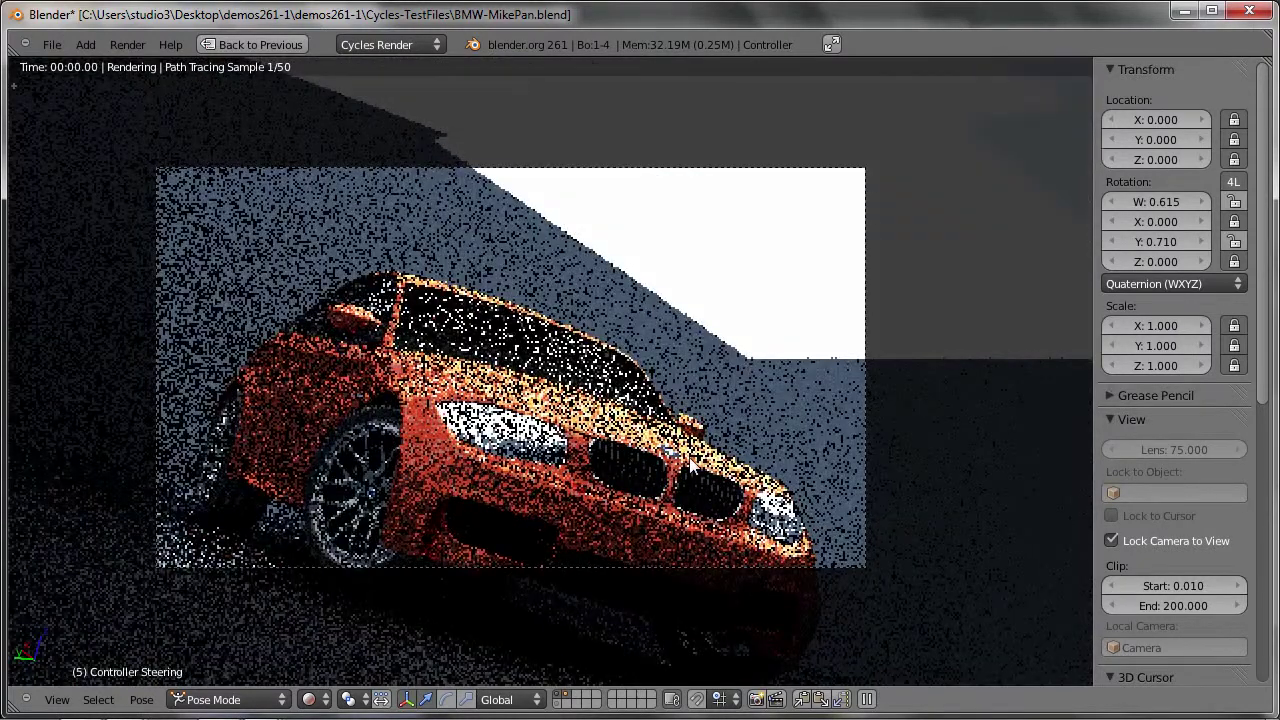
{"action": "scroll", "coordinate": [690, 463], "scroll_direction": "up", "scroll_amount": 3}
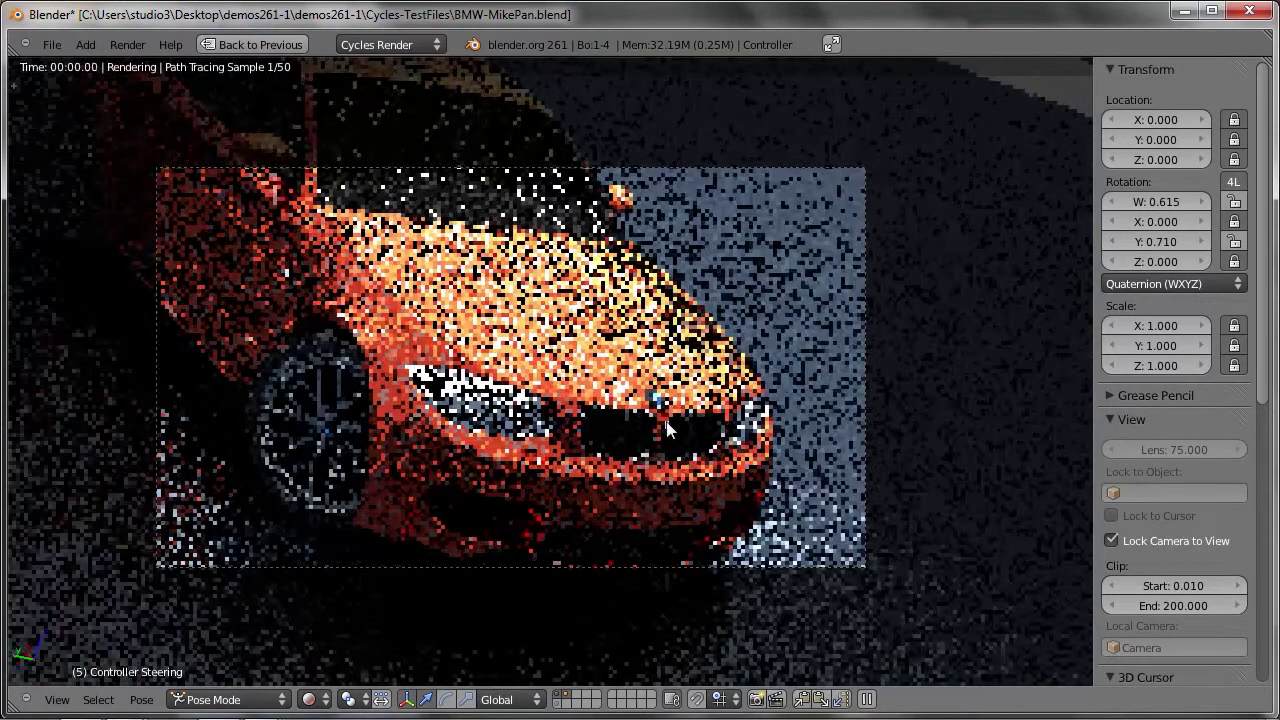
{"action": "scroll", "coordinate": [666, 421], "scroll_direction": "down", "scroll_amount": 3}
{"action": "mouse_move", "coordinate": [666, 421]}
{"action": "middle_mouse_down"}
{"action": "mouse_move", "coordinate": [680, 428]}
{"action": "mouse_move", "coordinate": [660, 432]}
{"action": "middle_mouse_up"}
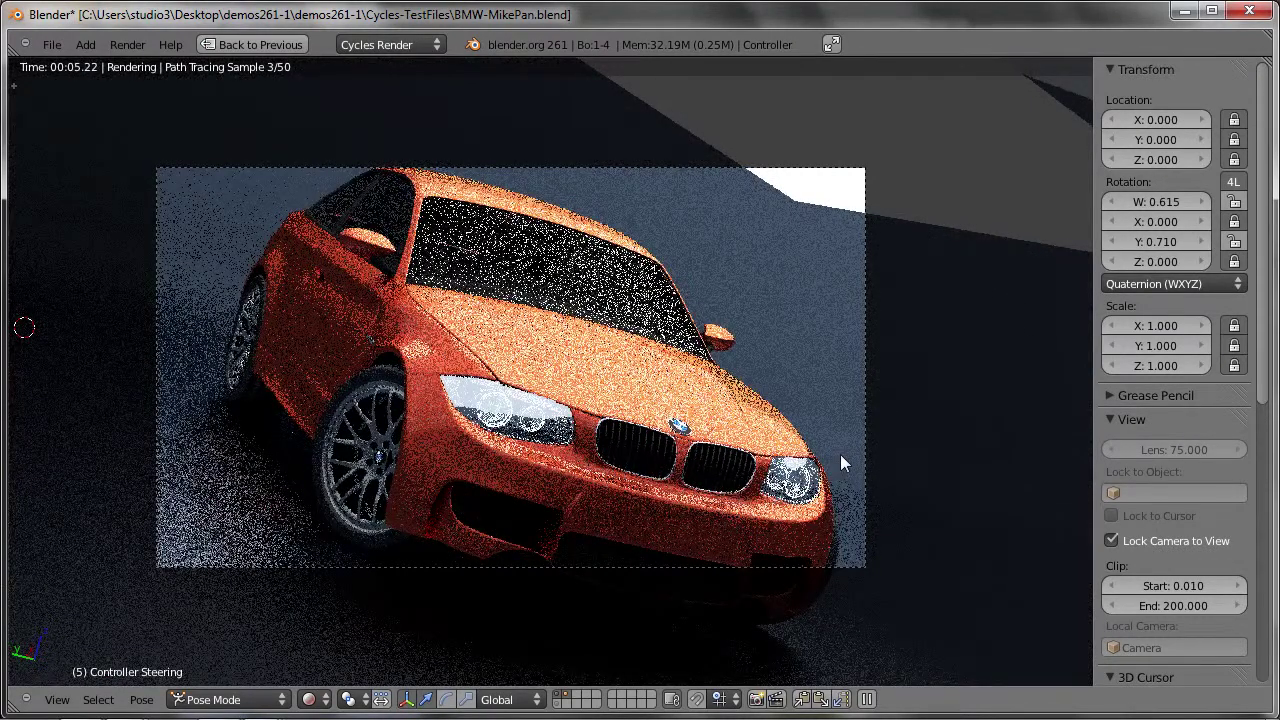
Try and cancel Z-axis camera rotations, then turn Lock Camera to View off
{"action": "key", "text": "r"}
{"action": "key", "text": "z"}
{"action": "key", "text": "z"}
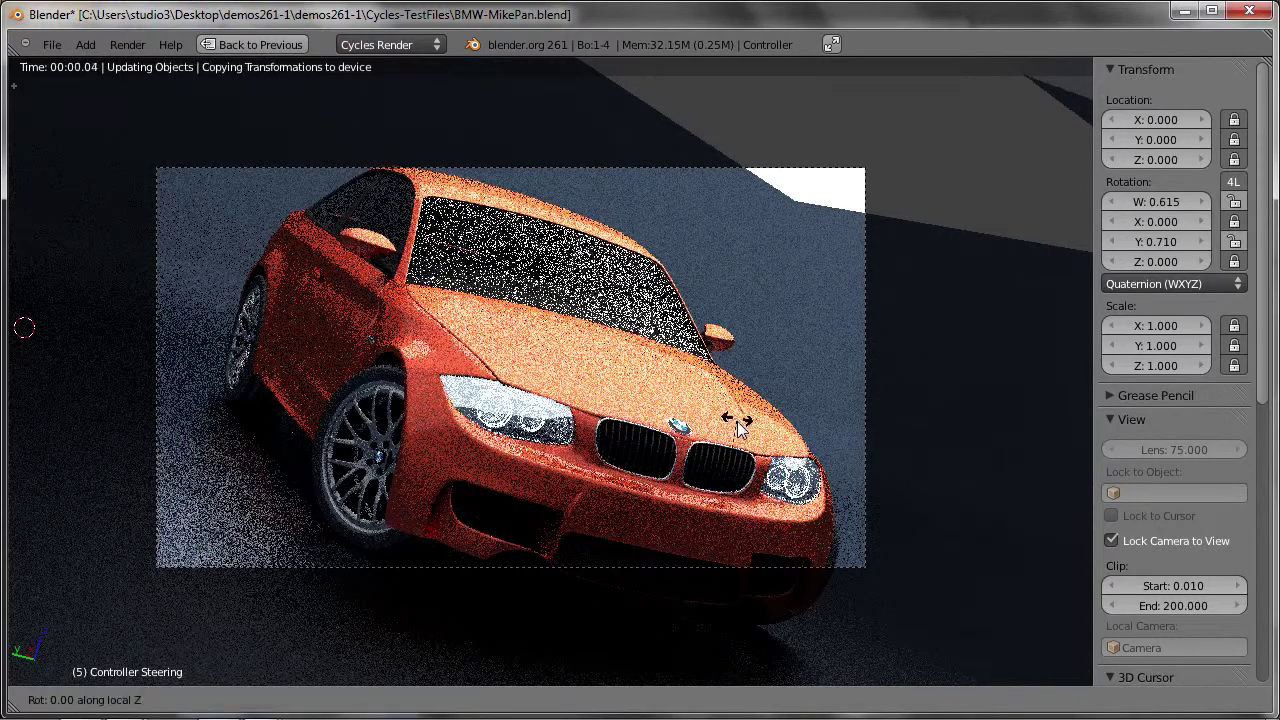
{"action": "key", "text": "Escape"}
{"action": "key", "text": "r"}
{"action": "key", "text": "z"}
{"action": "key", "text": "z"}
{"action": "key", "text": "Escape"}
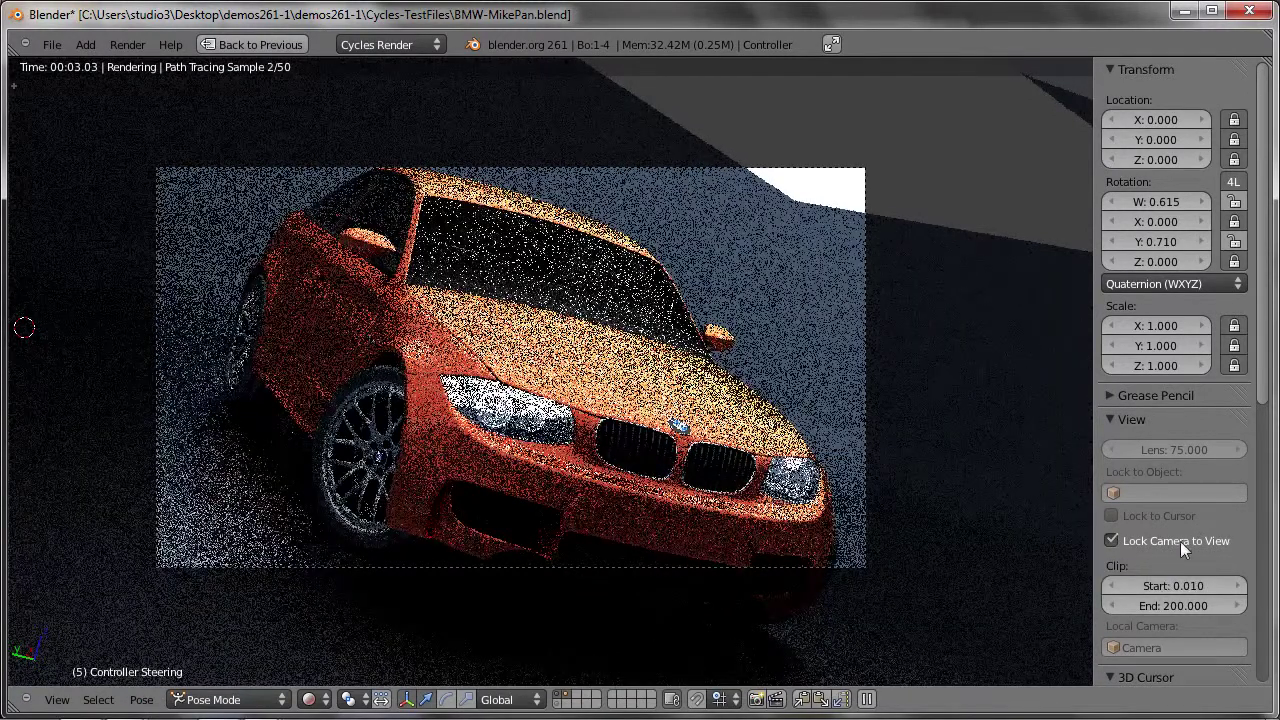
{"action": "left_click", "coordinate": [1112, 540]}
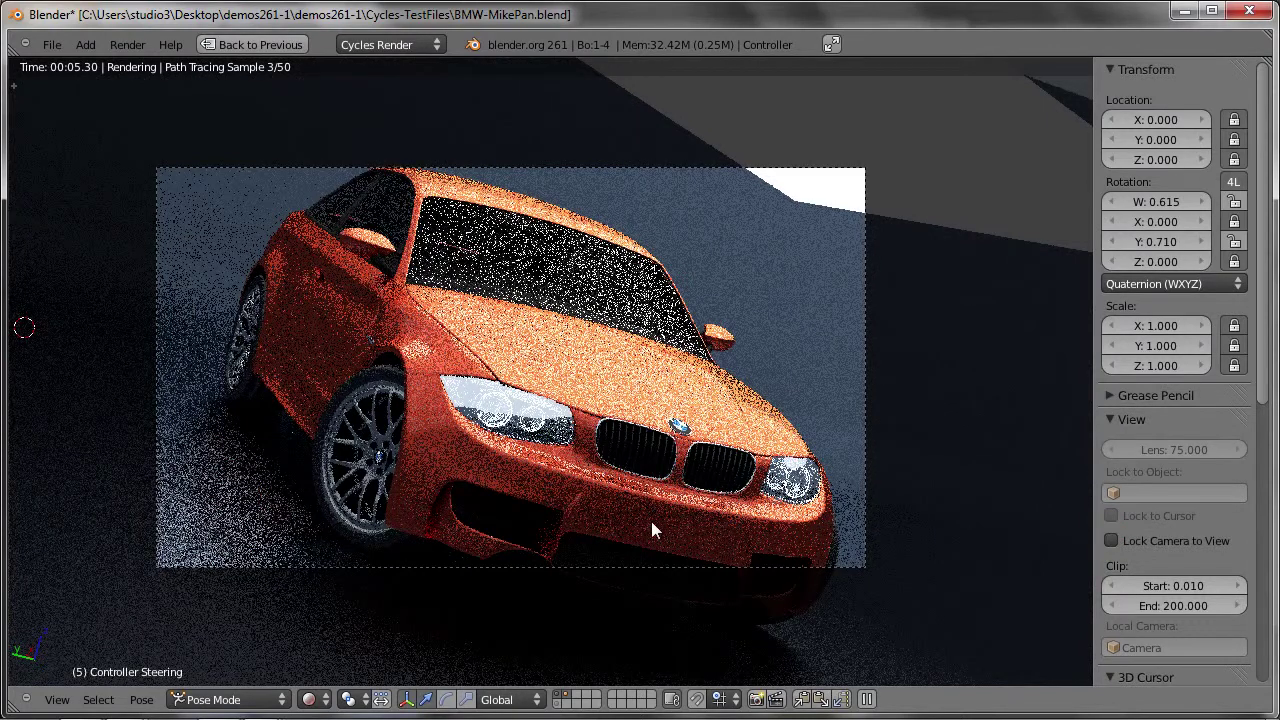
Restore the multi-panel layout and select the car body to show its material nodes
{"action": "key", "text": "ctrl+Up"}
{"action": "right_click", "coordinate": [447, 207]}
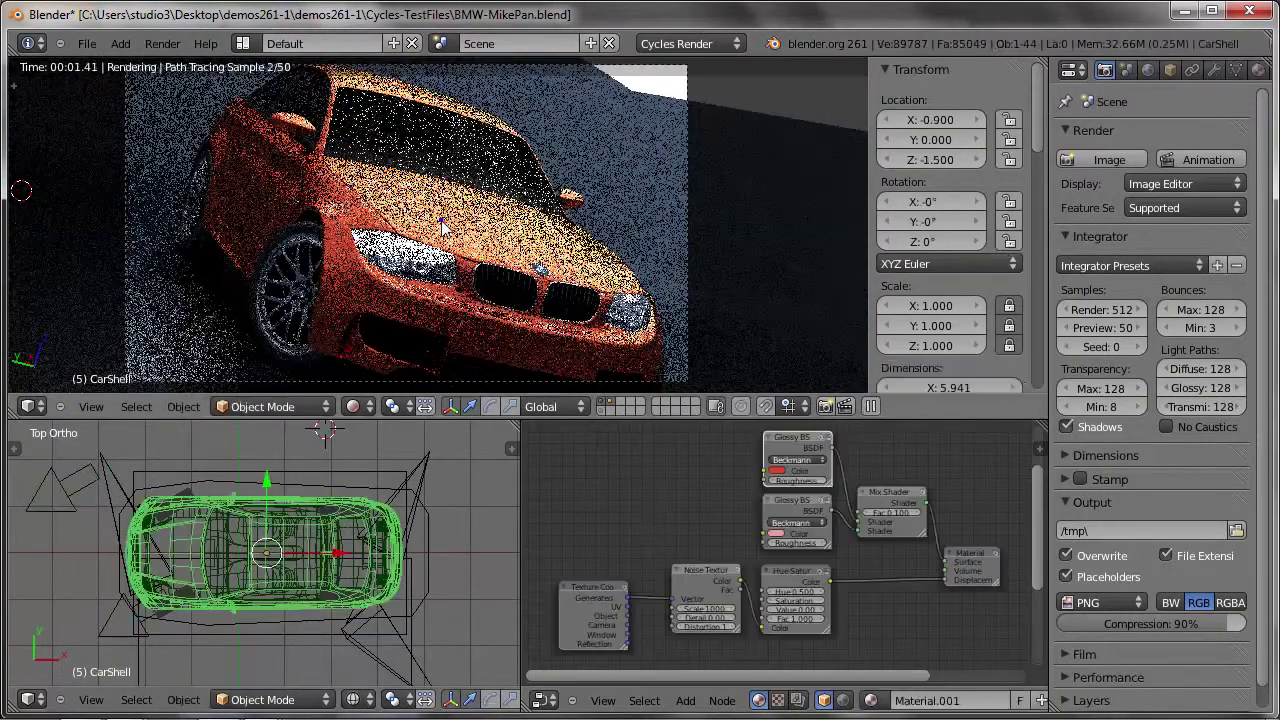
{"action": "mouse_move", "coordinate": [875, 583]}
{"action": "middle_mouse_down"}
{"action": "mouse_move", "coordinate": [827, 581]}
{"action": "mouse_move", "coordinate": [893, 590]}
{"action": "middle_mouse_up"}
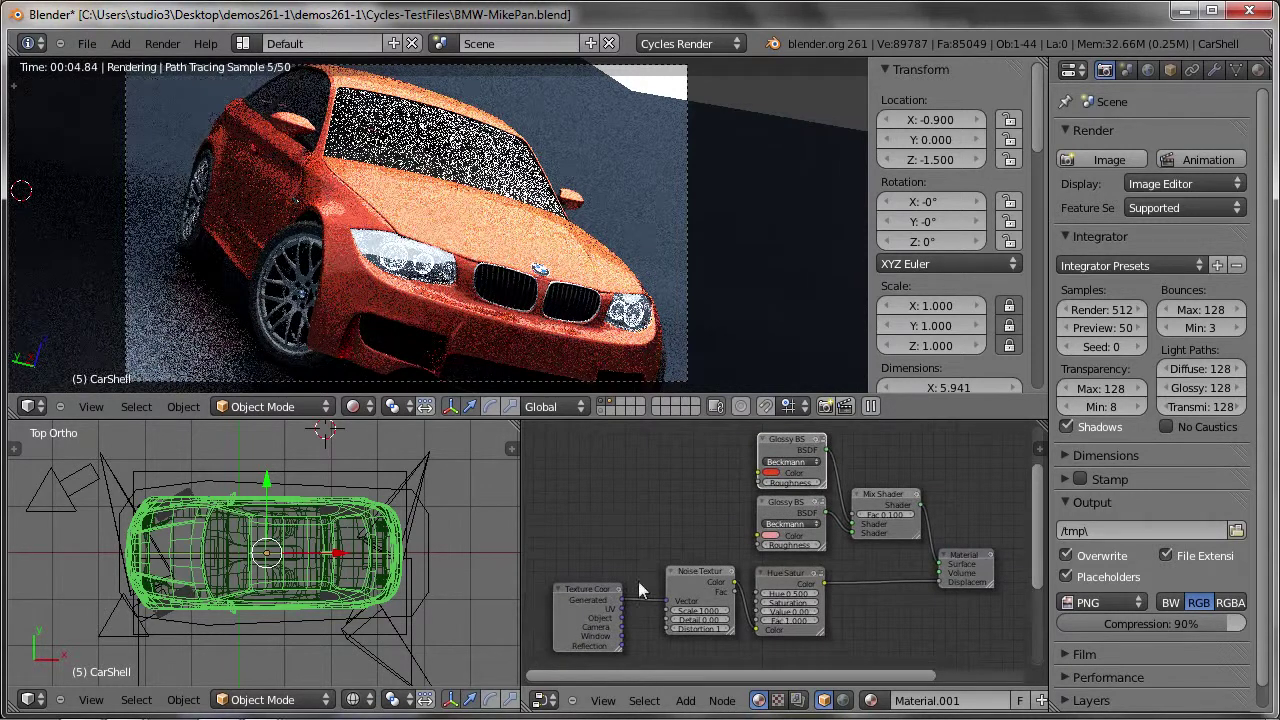
Tidy the Noise Texture, Glossy, Mix Shader and Output nodes, then show the Window's Glass material
{"action": "left_click_drag", "start_coordinate": [703, 575], "coordinate": [692, 587]}
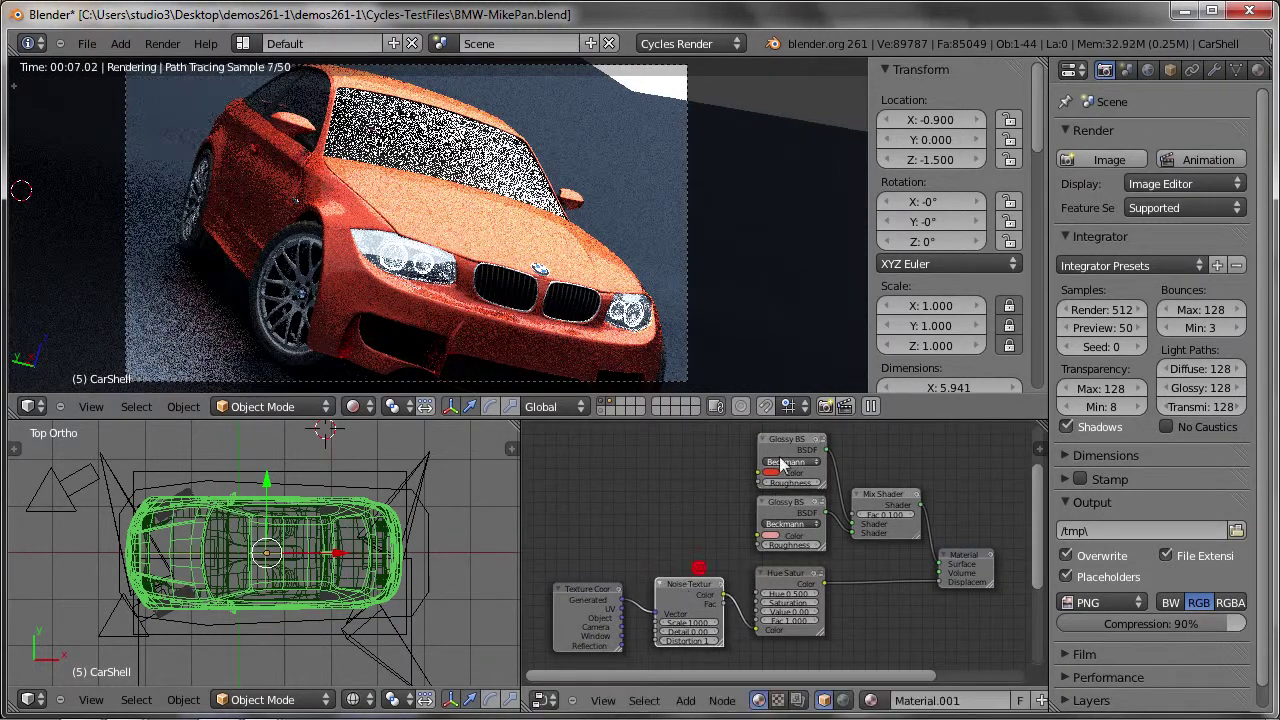
{"action": "left_click_drag", "start_coordinate": [765, 450], "coordinate": [768, 442]}
{"action": "scroll", "coordinate": [767, 442], "scroll_direction": "up", "scroll_amount": 2}
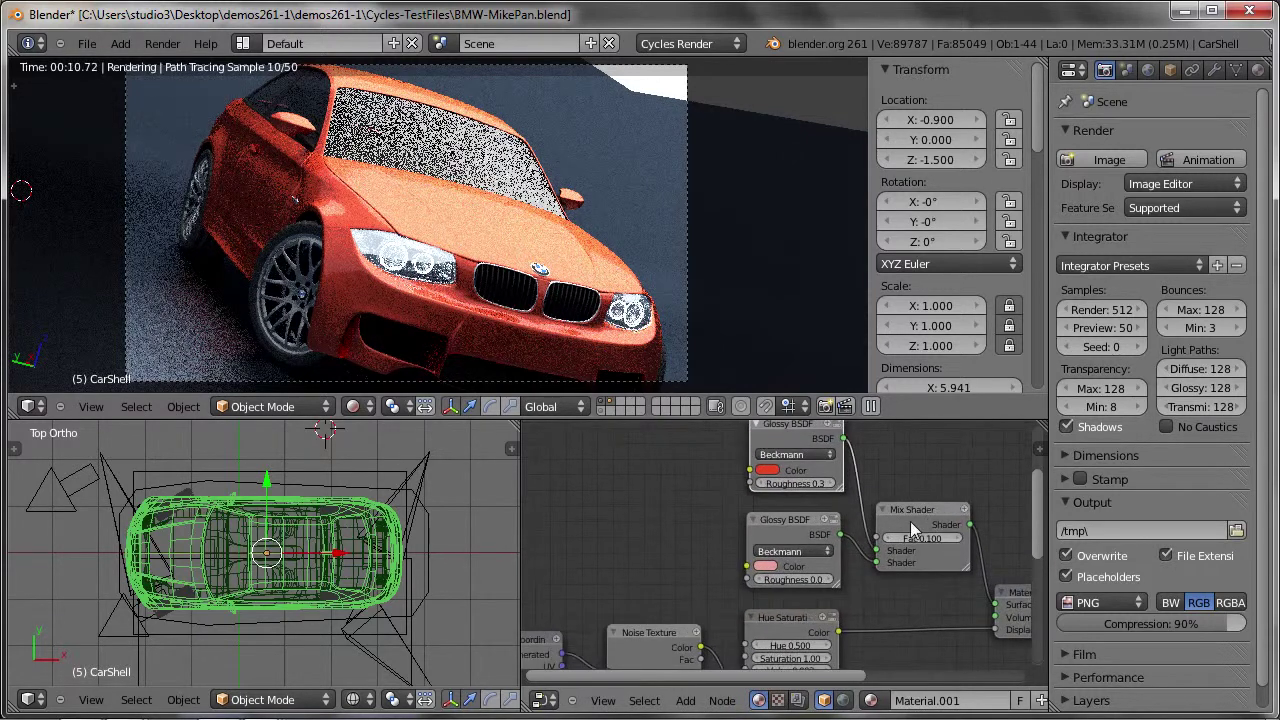
{"action": "left_click_drag", "start_coordinate": [910, 521], "coordinate": [935, 505]}
{"action": "middle_click_drag", "start_coordinate": [845, 538], "coordinate": [638, 505]}
{"action": "left_click_drag", "start_coordinate": [815, 561], "coordinate": [845, 561]}
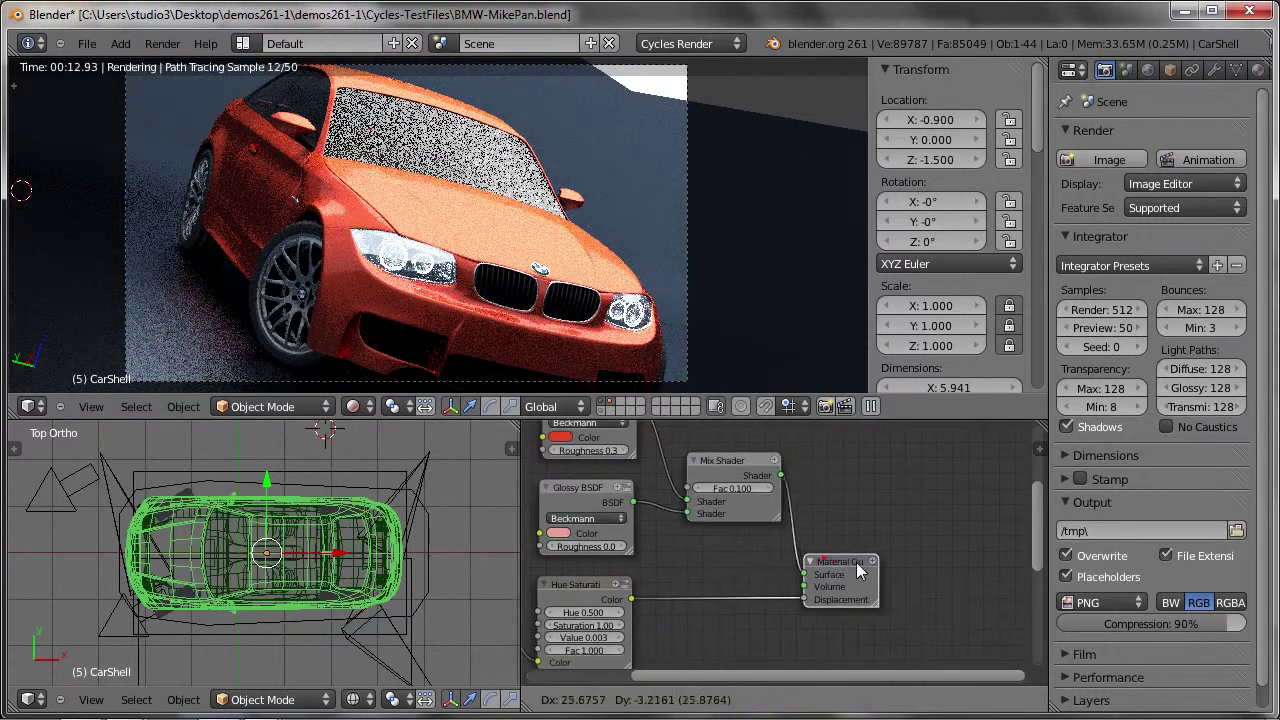
{"action": "right_click", "coordinate": [500, 195]}
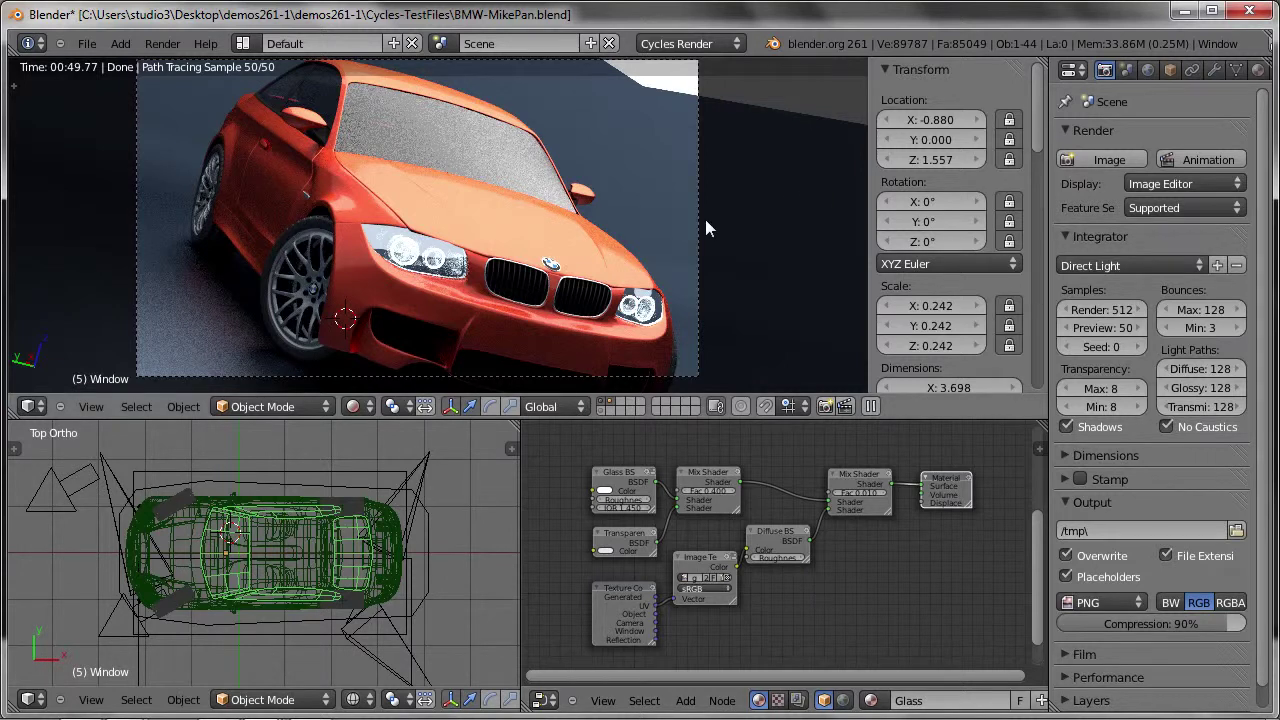
Look through the scene camera and show its lens and depth of field settings
{"action": "key", "text": "KP_0"}
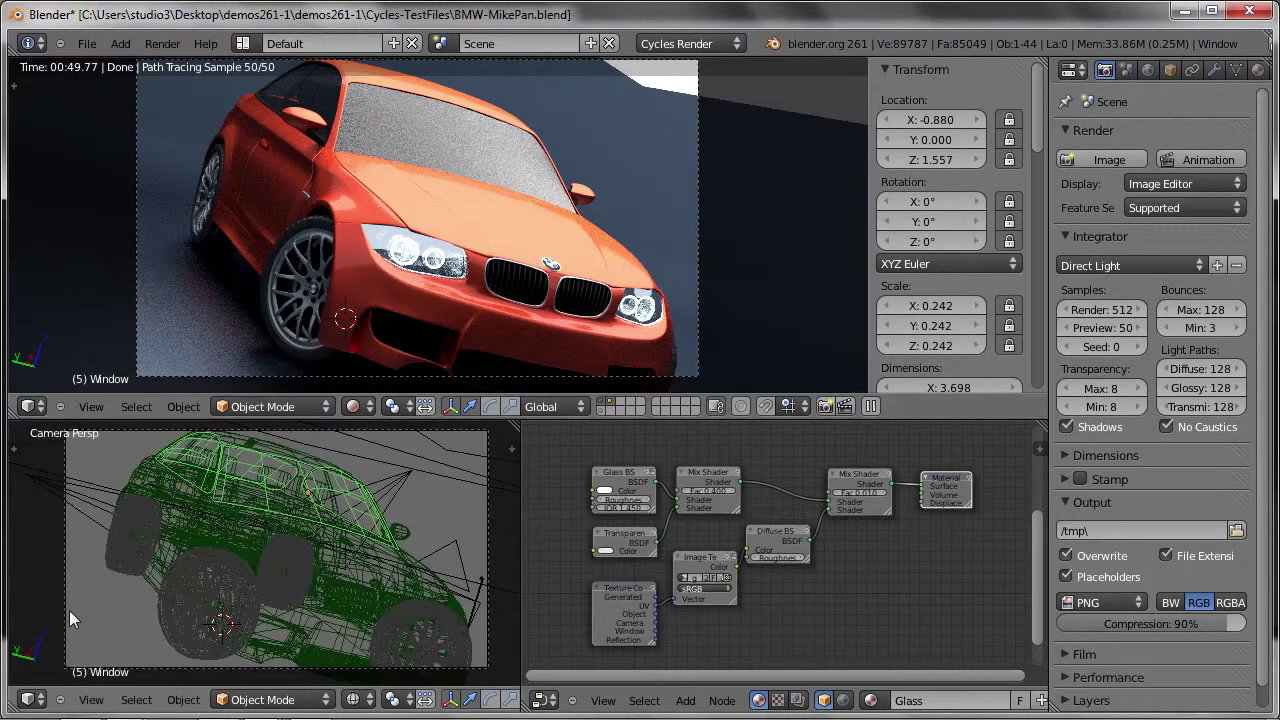
{"action": "right_click", "coordinate": [69, 610]}
{"action": "left_click", "coordinate": [1214, 70]}
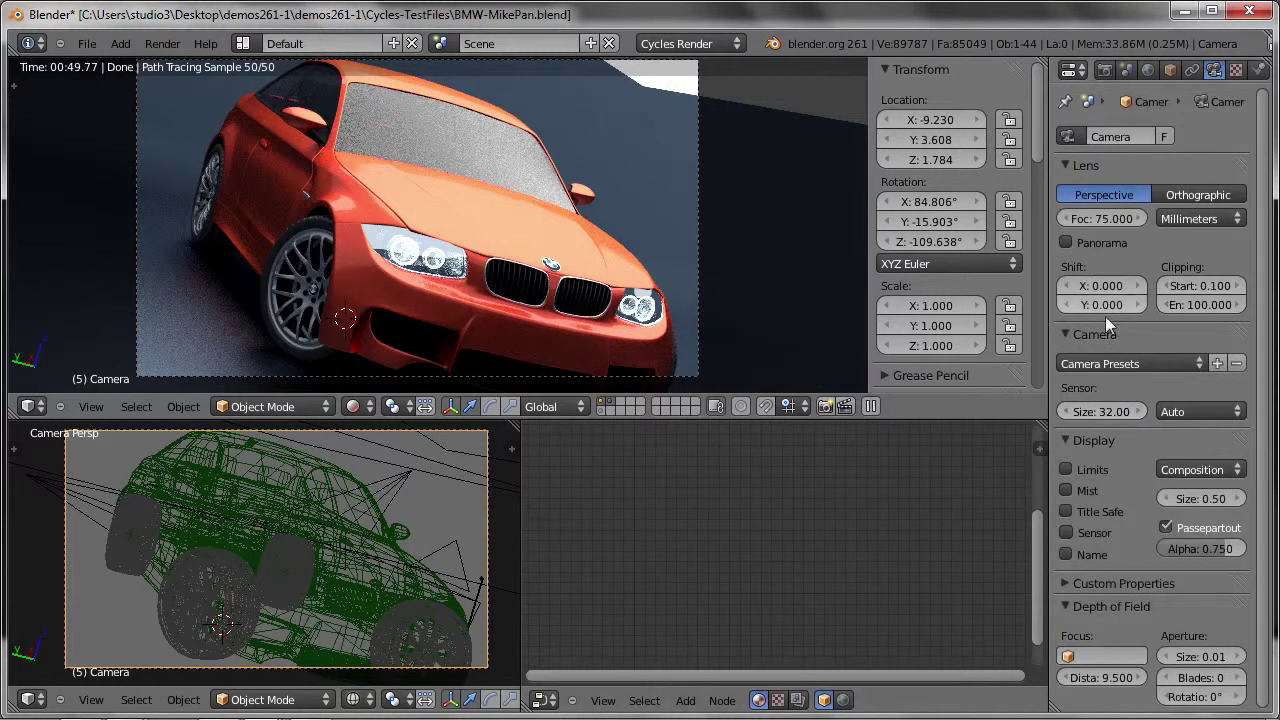
{"action": "scroll", "coordinate": [1130, 488], "scroll_direction": "down", "scroll_amount": 1}
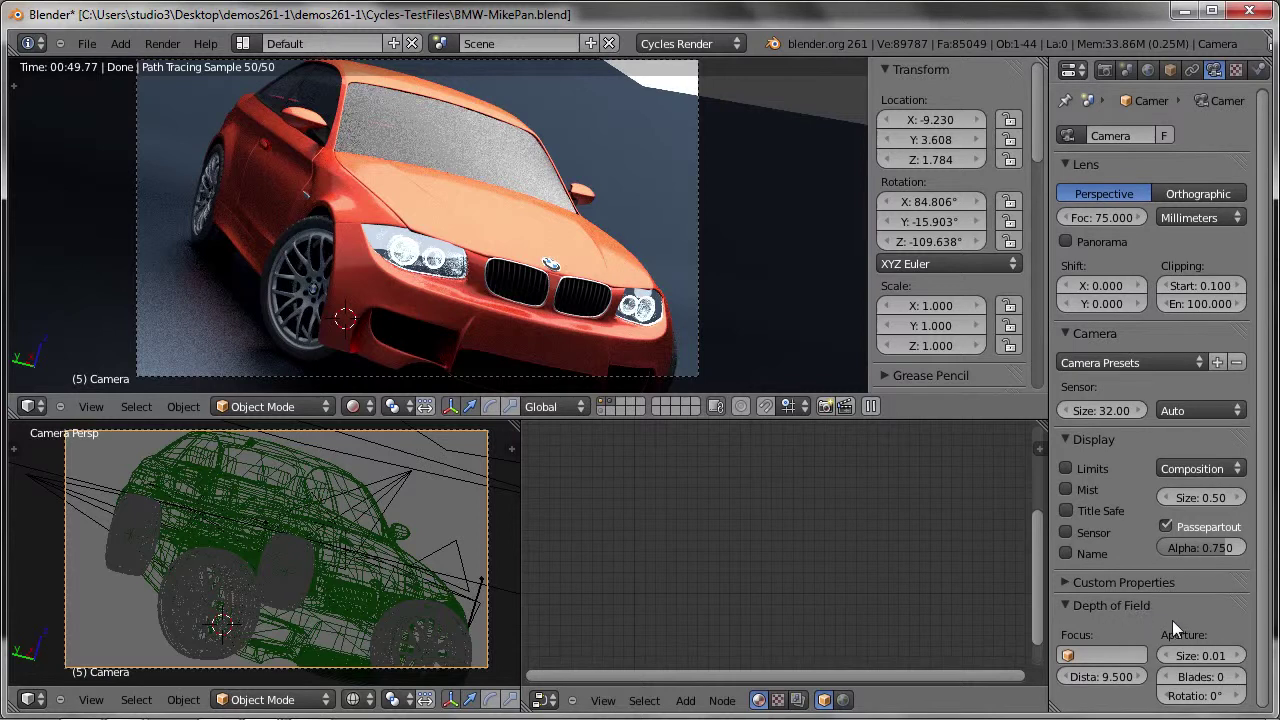
Check the front tire's name, then set the camera's depth of field focus to Tire1
{"action": "right_click", "coordinate": [193, 567]}
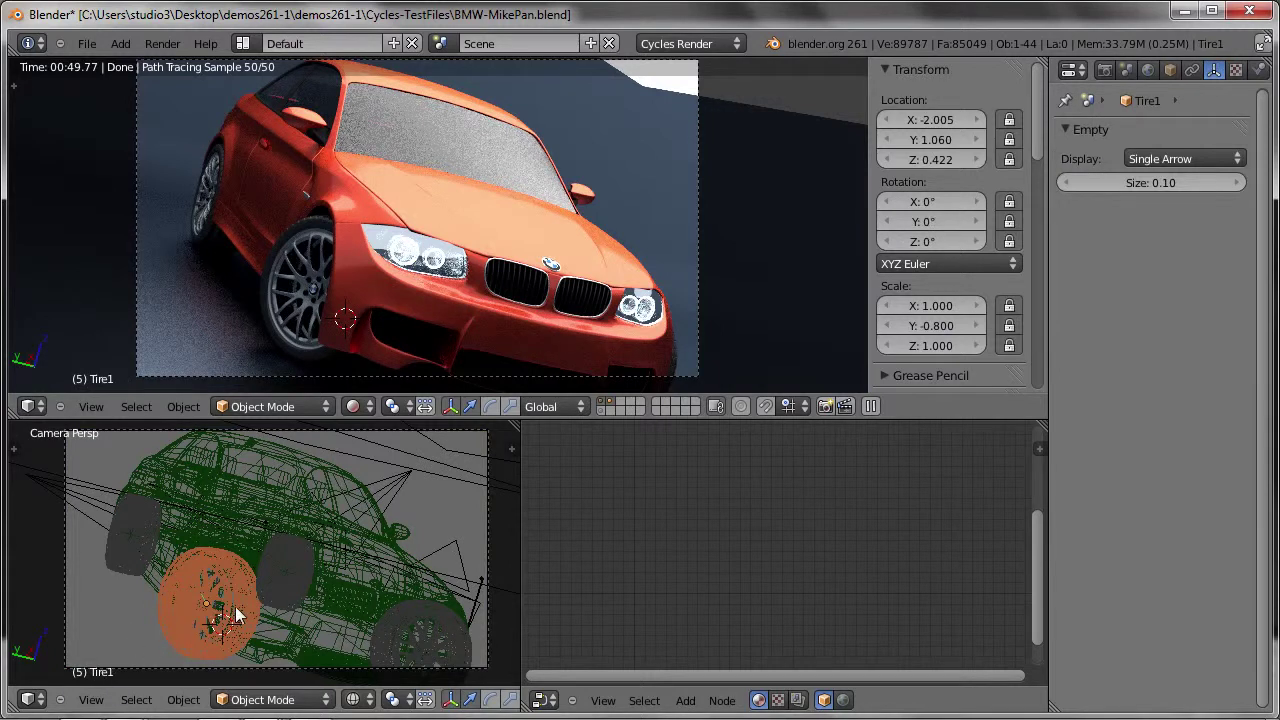
{"action": "right_click", "coordinate": [489, 446]}
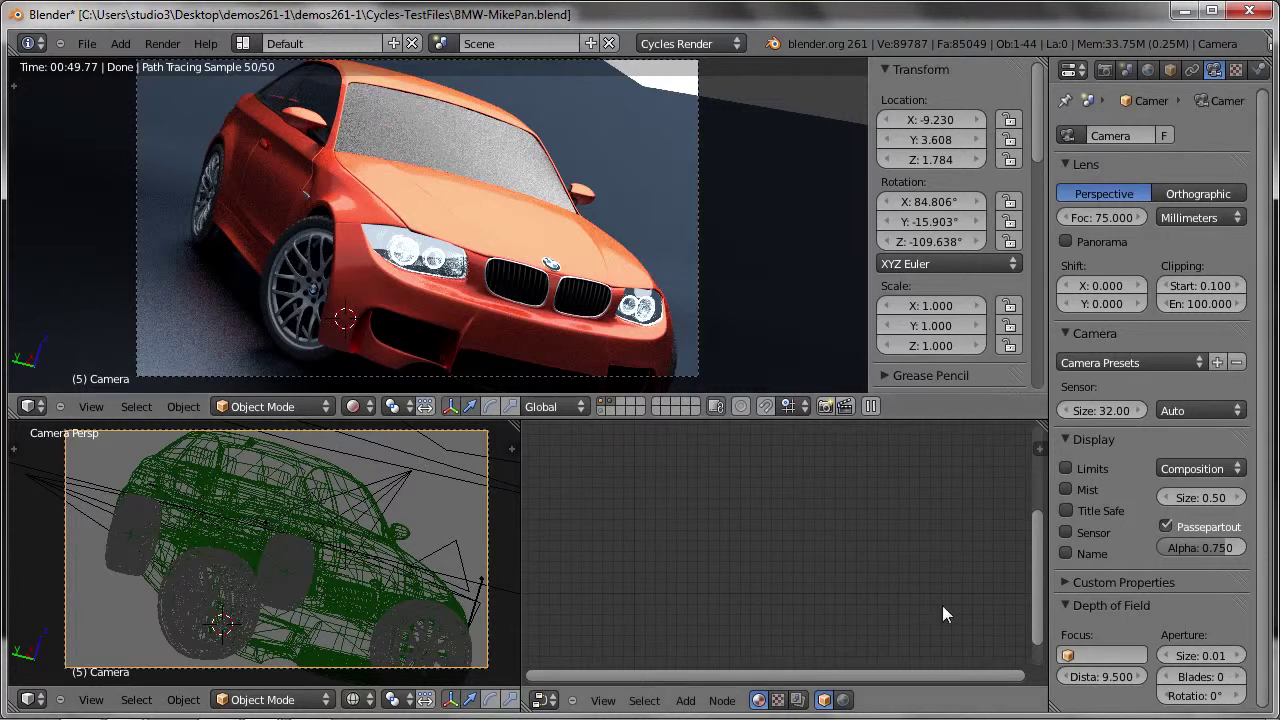
{"action": "left_click", "coordinate": [1086, 650]}
{"action": "type", "text": "ti"}
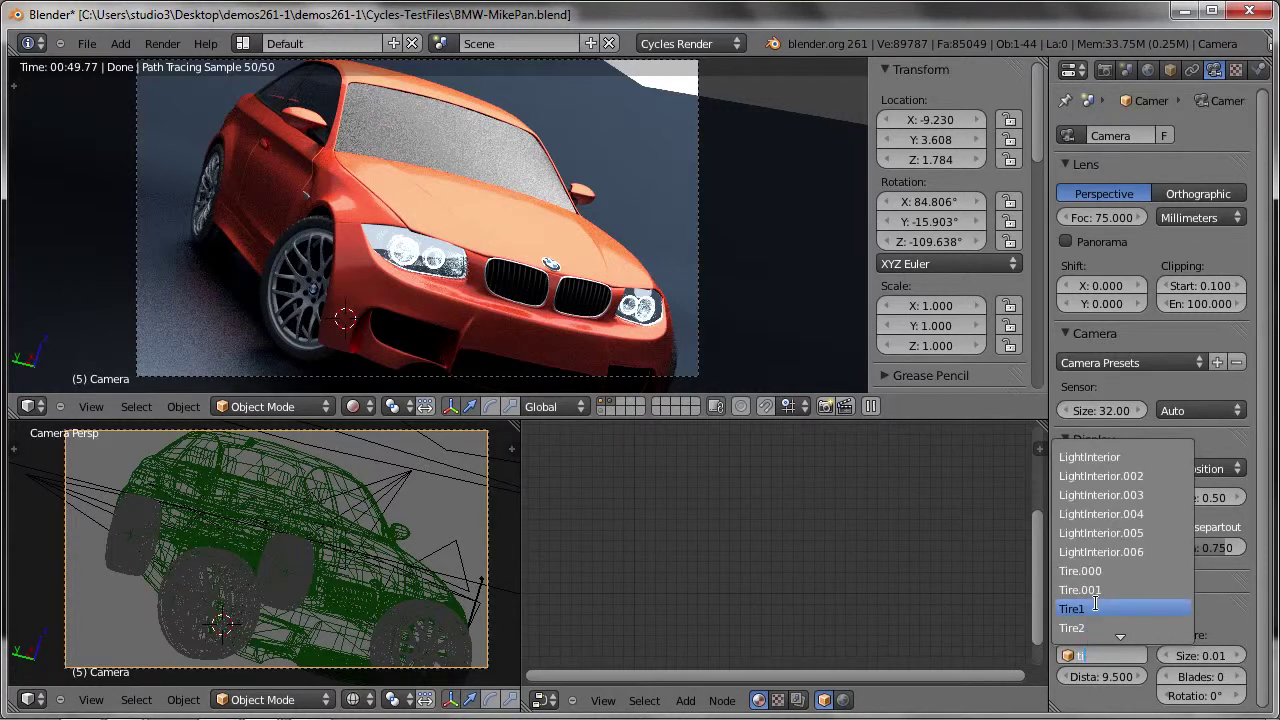
{"action": "left_click", "coordinate": [1095, 604]}
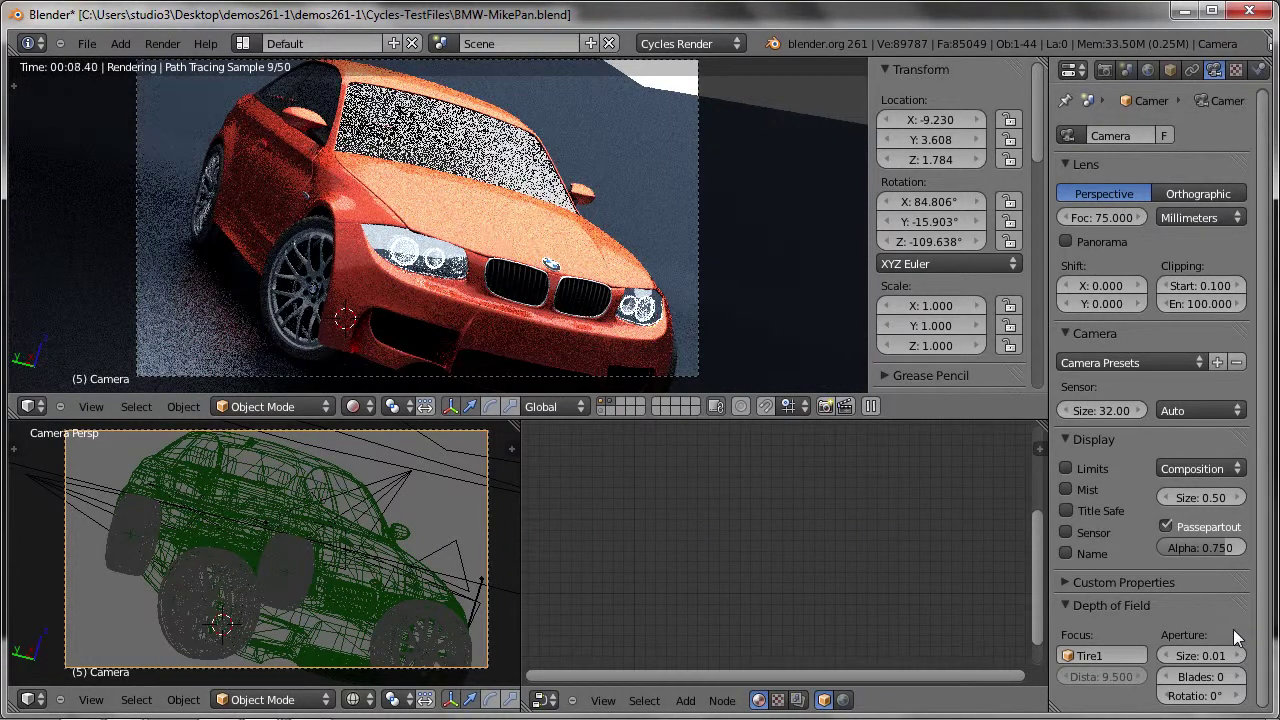
Test a larger blur, then set the camera's aperture size to 0.1
{"action": "left_click_drag", "start_coordinate": [1235, 655], "coordinate": [1253, 660]}
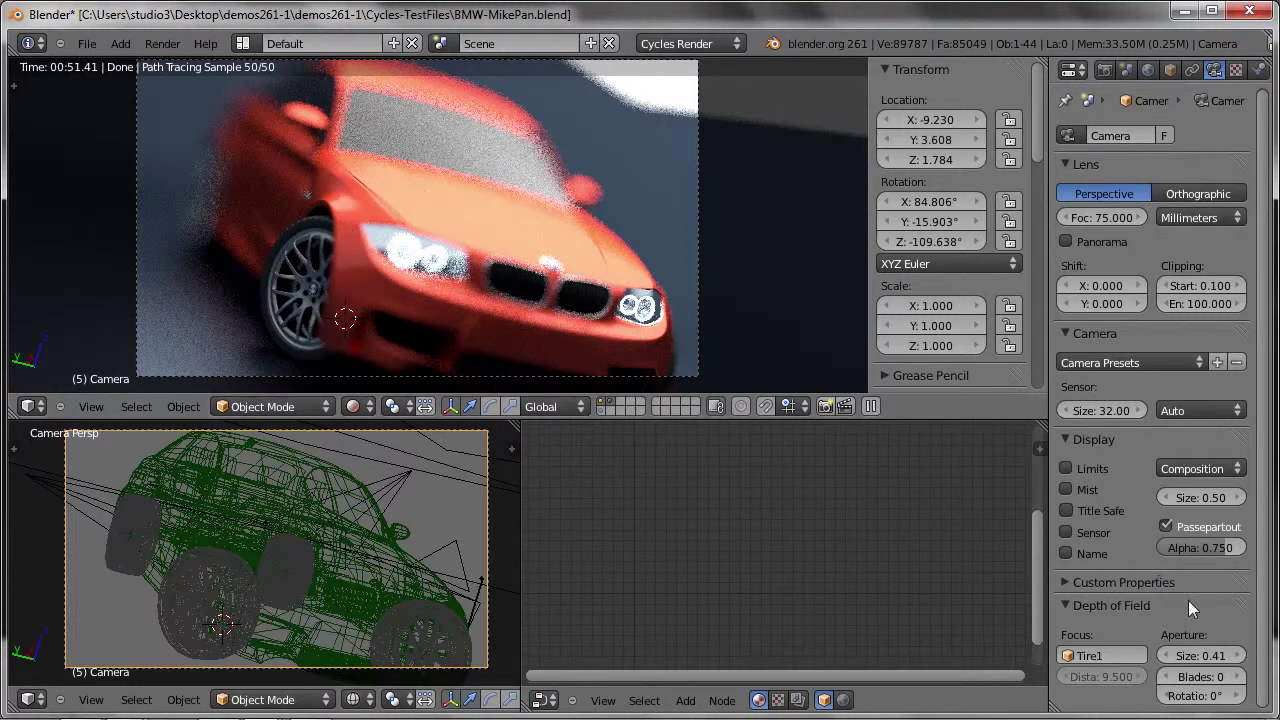
{"action": "left_click", "coordinate": [1210, 652]}
{"action": "type", "text": "0.1"}
{"action": "key", "text": "Return"}
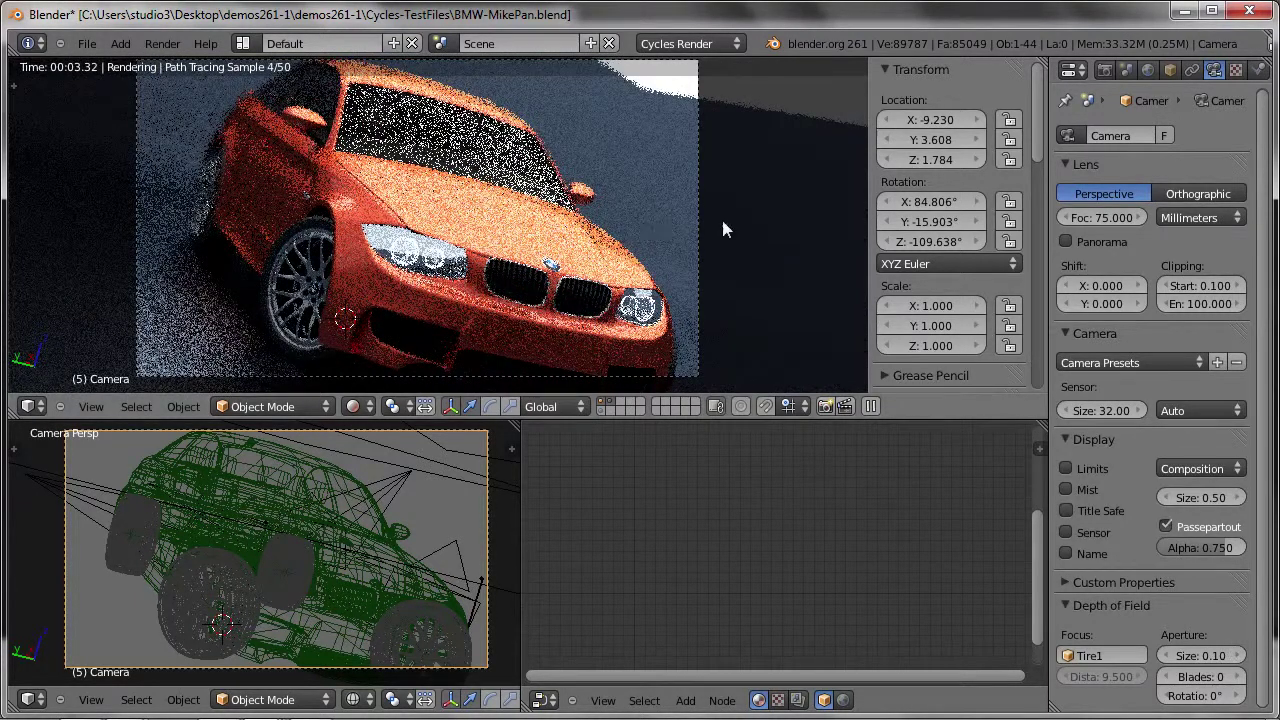
Orbit around the car, then set the camera's focal length to 17 mm
{"action": "key", "text": "KP_0"}
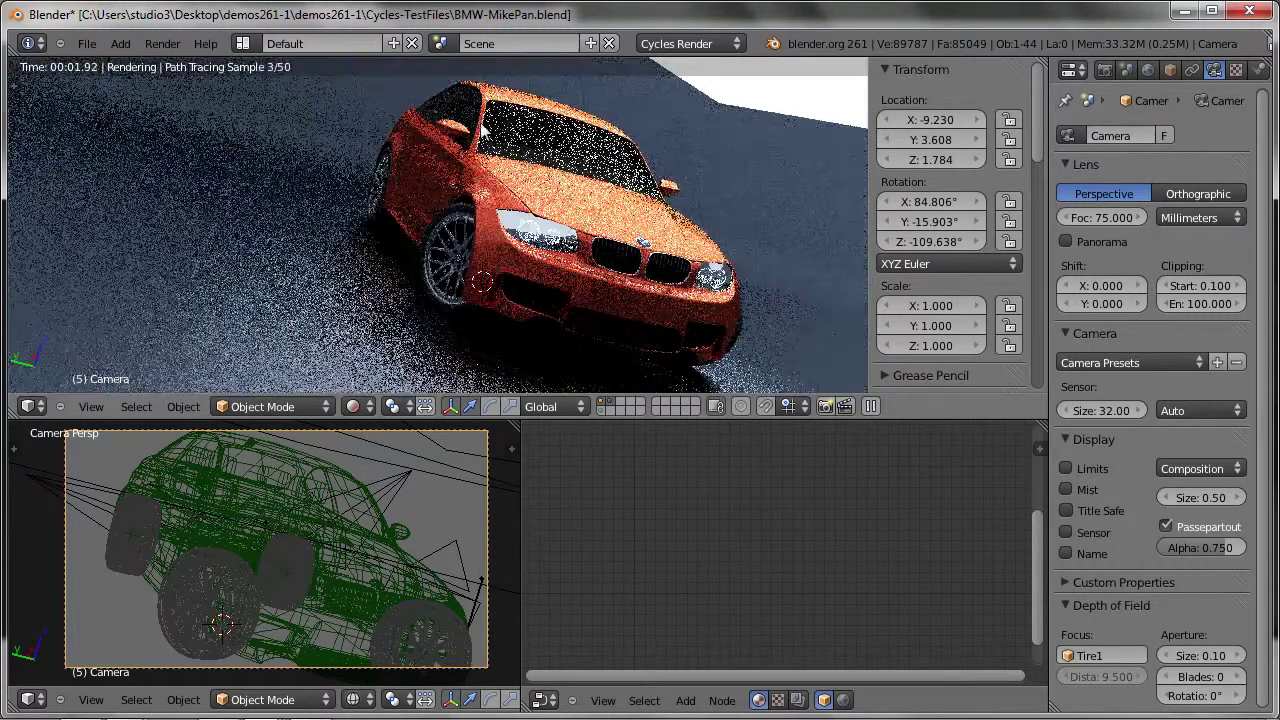
{"action": "middle_click_drag", "start_coordinate": [520, 175], "coordinate": [508, 180]}
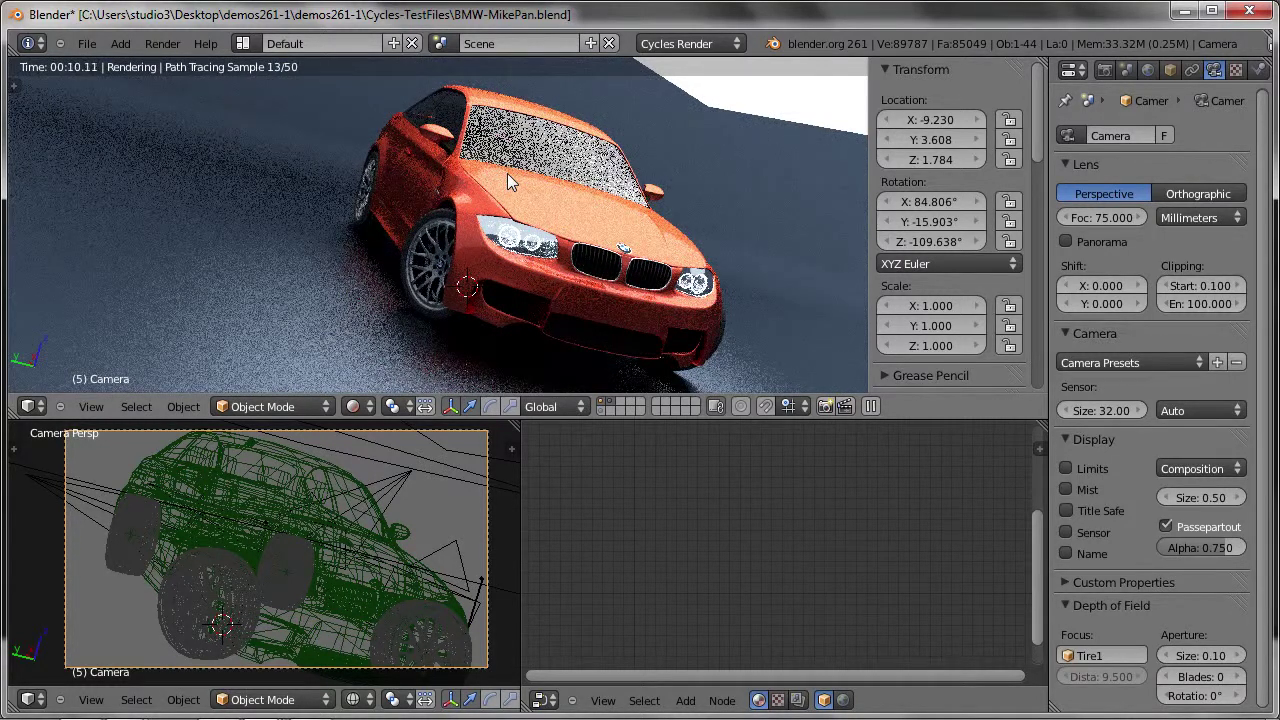
{"action": "key", "text": "KP_0"}
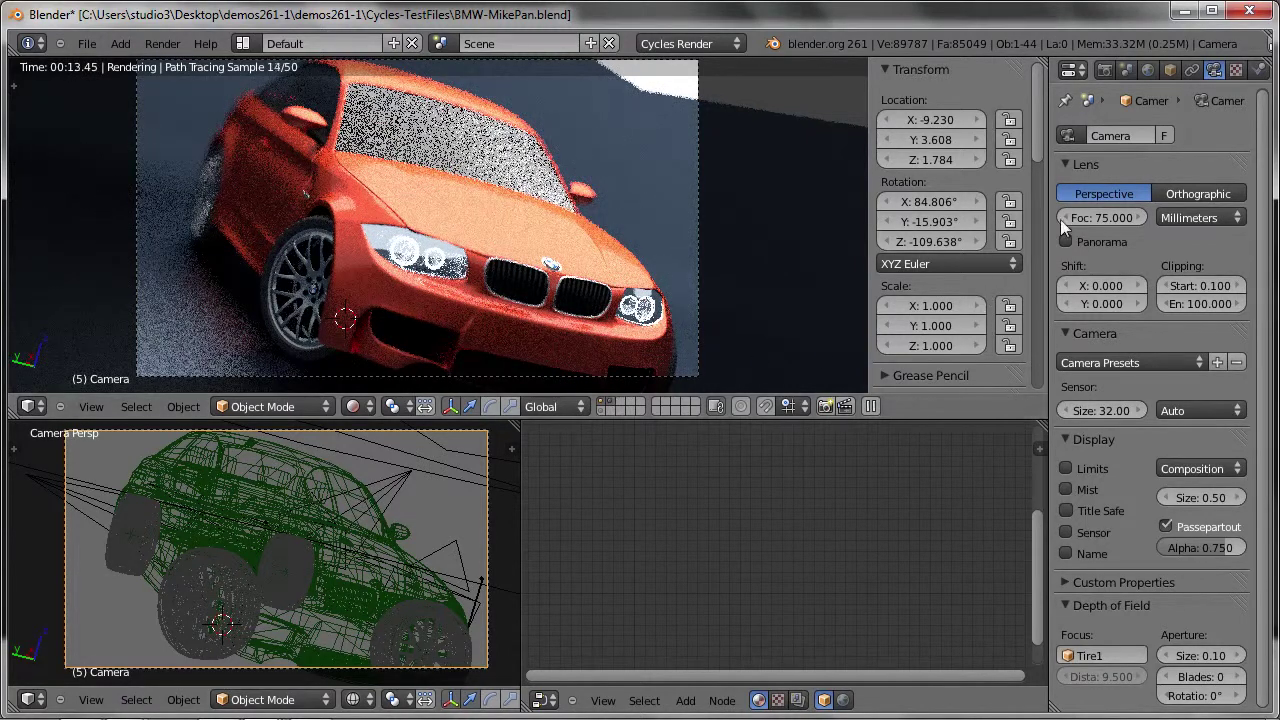
{"action": "left_click_drag", "start_coordinate": [1098, 217], "coordinate": [1198, 210]}
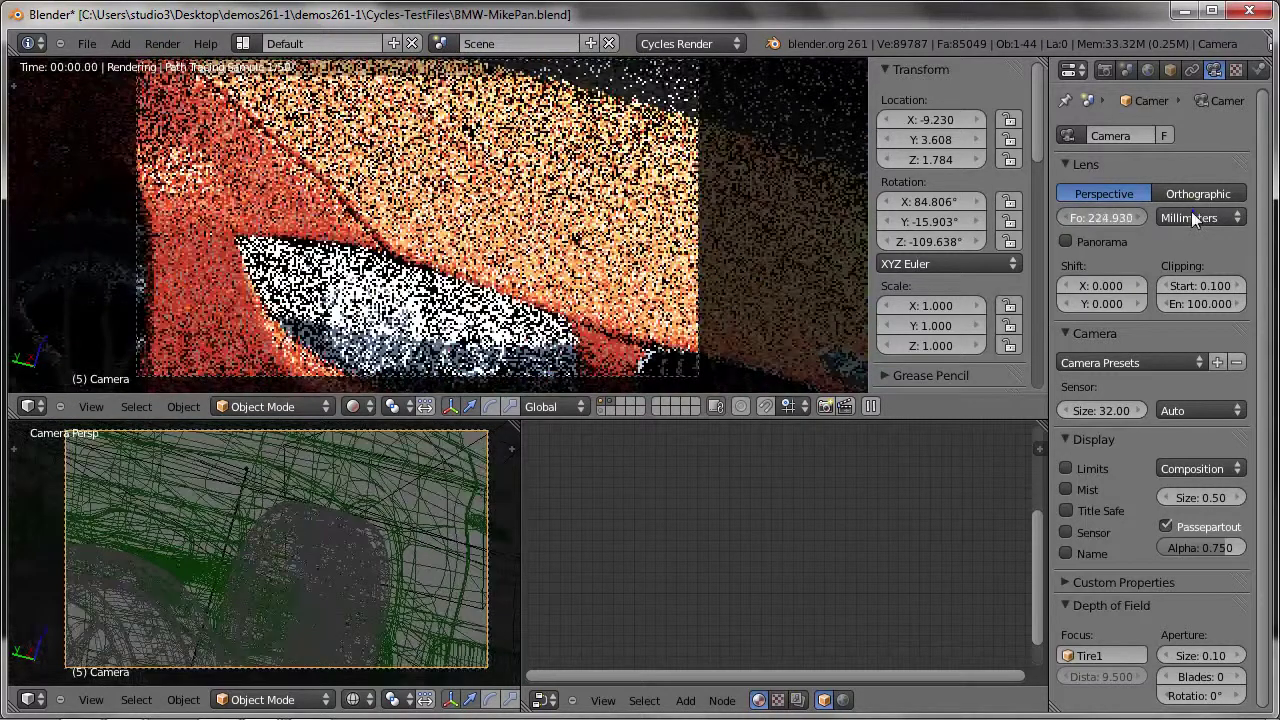
{"action": "left_click_drag", "start_coordinate": [1198, 210], "coordinate": [1145, 221]}
{"action": "left_click", "coordinate": [1145, 221]}
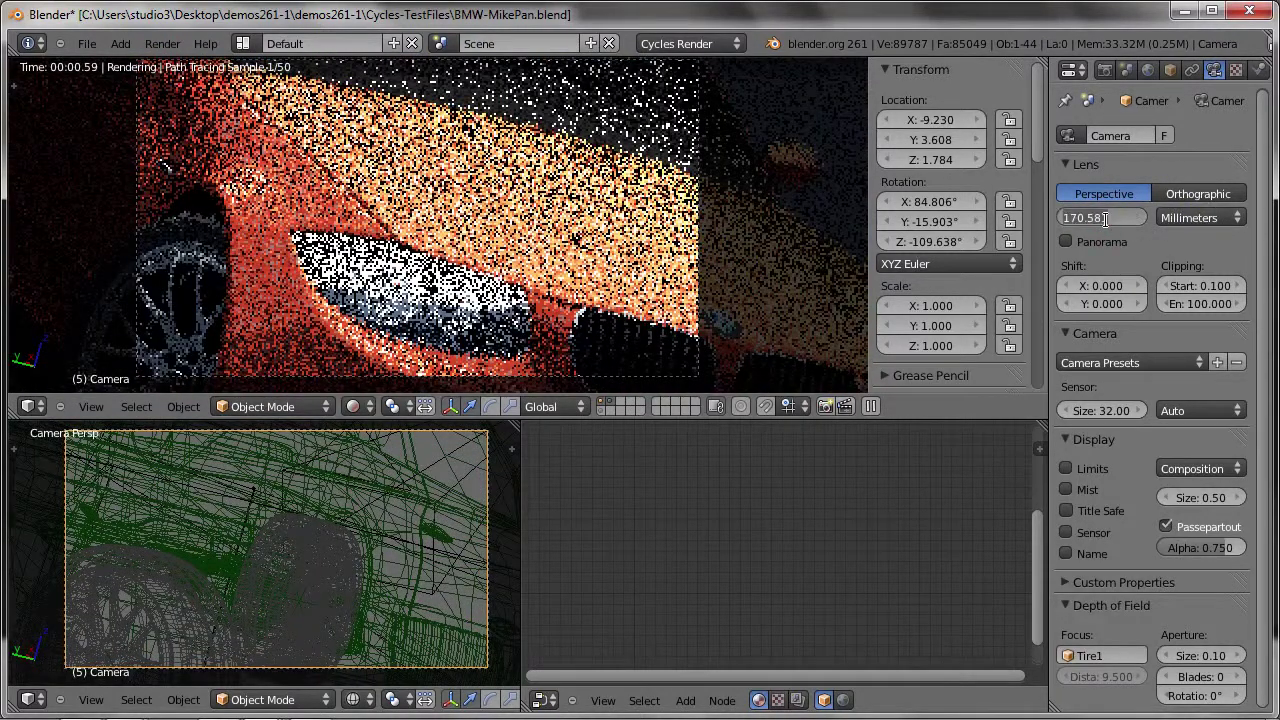
{"action": "type", "text": "17"}
{"action": "key", "text": "Return"}
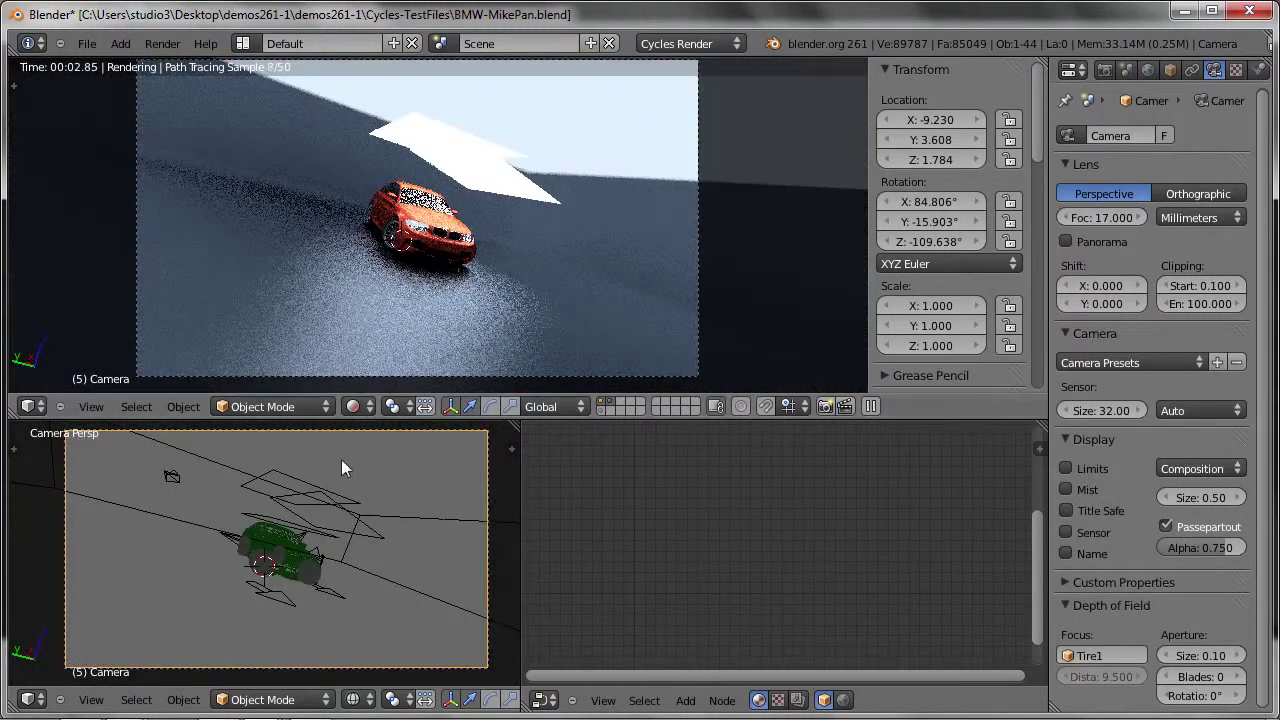
Move the camera along its local Z axis closer to the car
{"action": "key", "text": "g"}
{"action": "key", "text": "z"}
{"action": "key", "text": "z"}
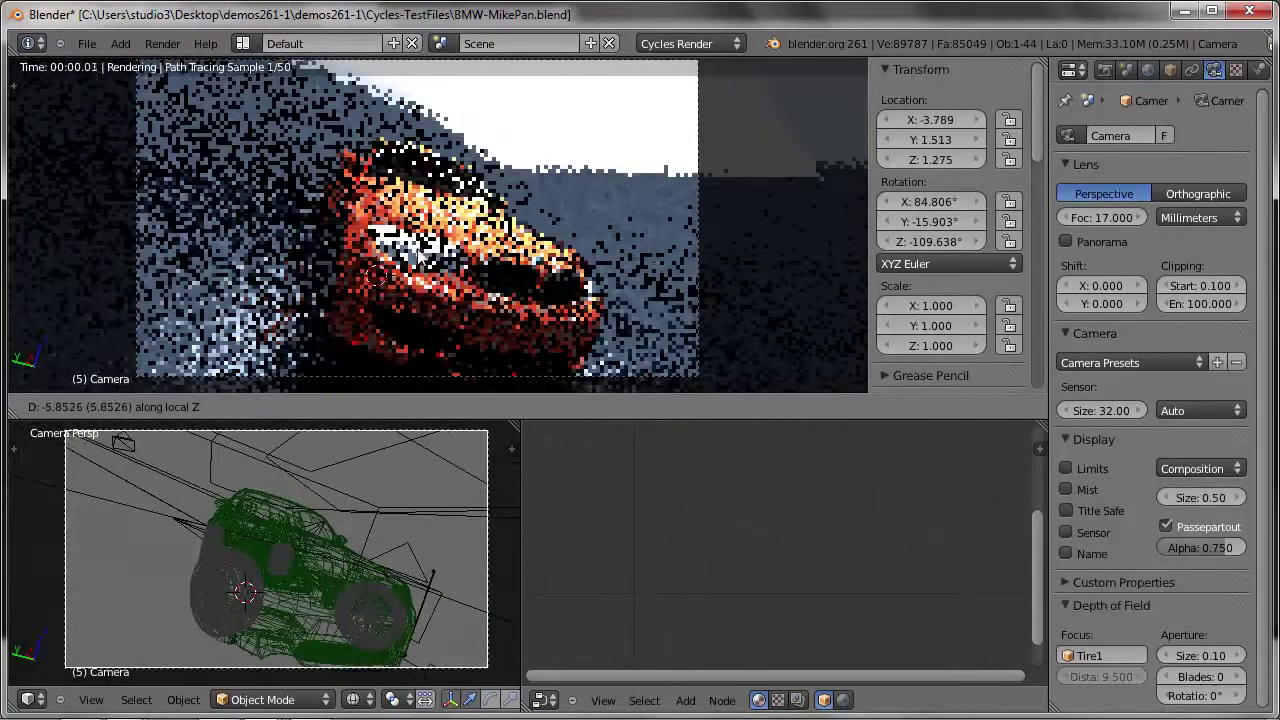
{"action": "left_click", "coordinate": [432, 268]}
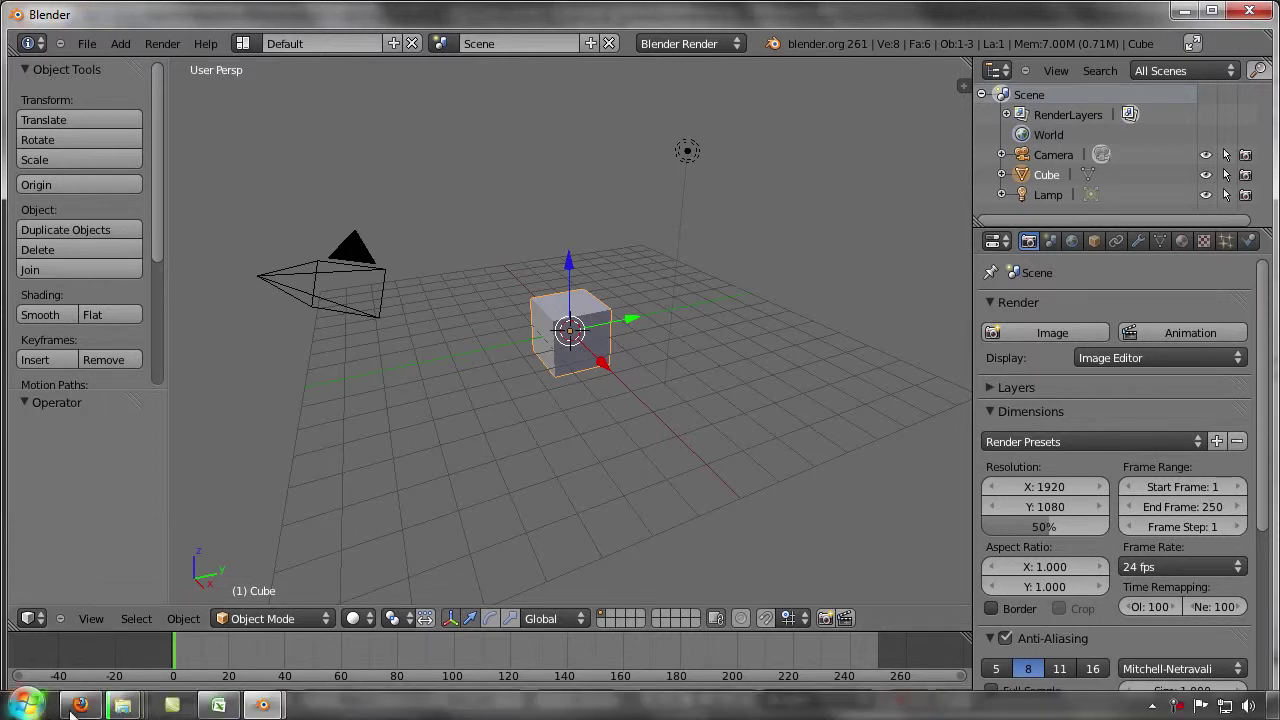
Switch to Firefox and scroll through the Blend Swap homepage
{"action": "left_click", "coordinate": [80, 705]}
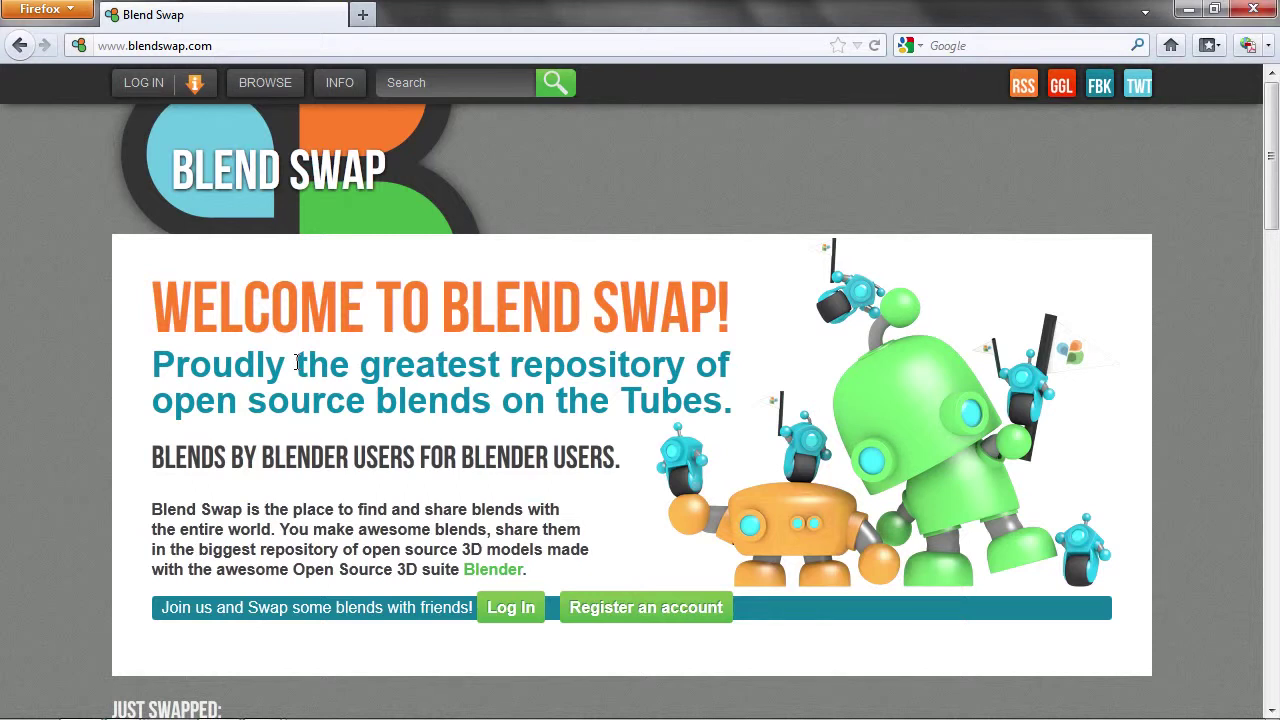
{"action": "scroll", "coordinate": [330, 367], "scroll_direction": "down", "scroll_amount": 4}
{"action": "scroll", "coordinate": [390, 330], "scroll_direction": "down", "scroll_amount": 1}
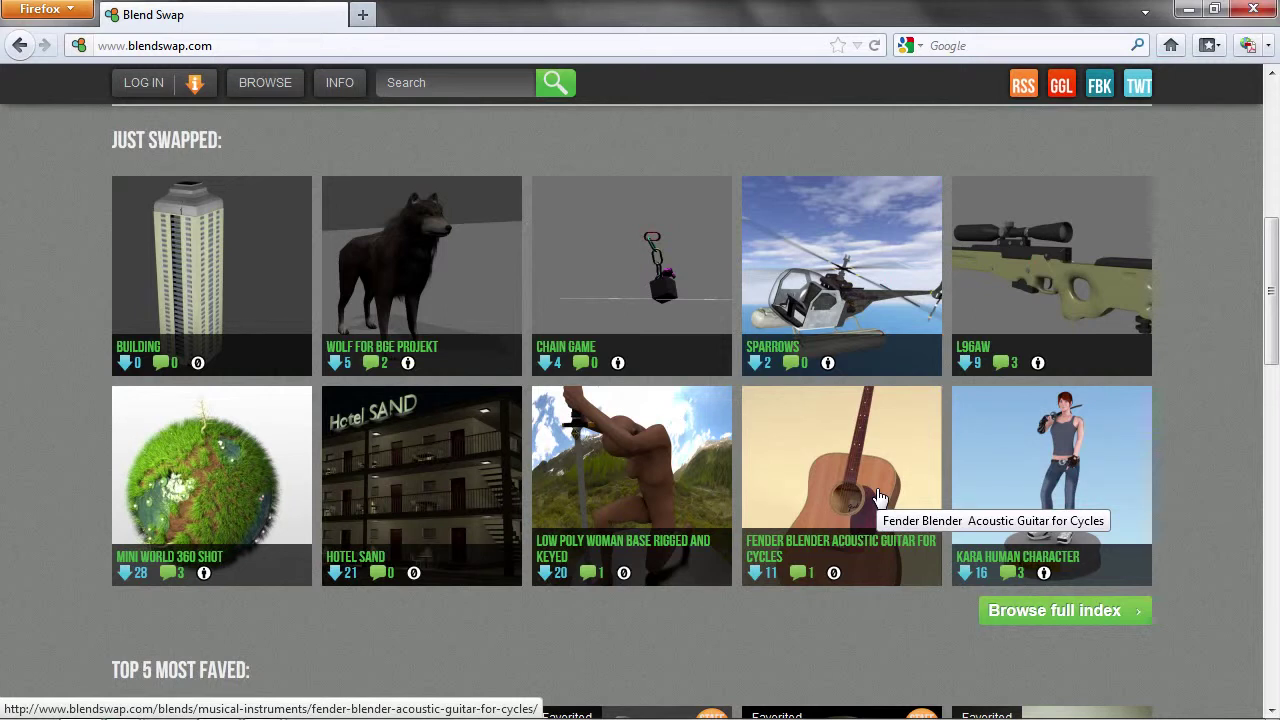
{"action": "scroll", "coordinate": [343, 340], "scroll_direction": "up", "scroll_amount": 5}
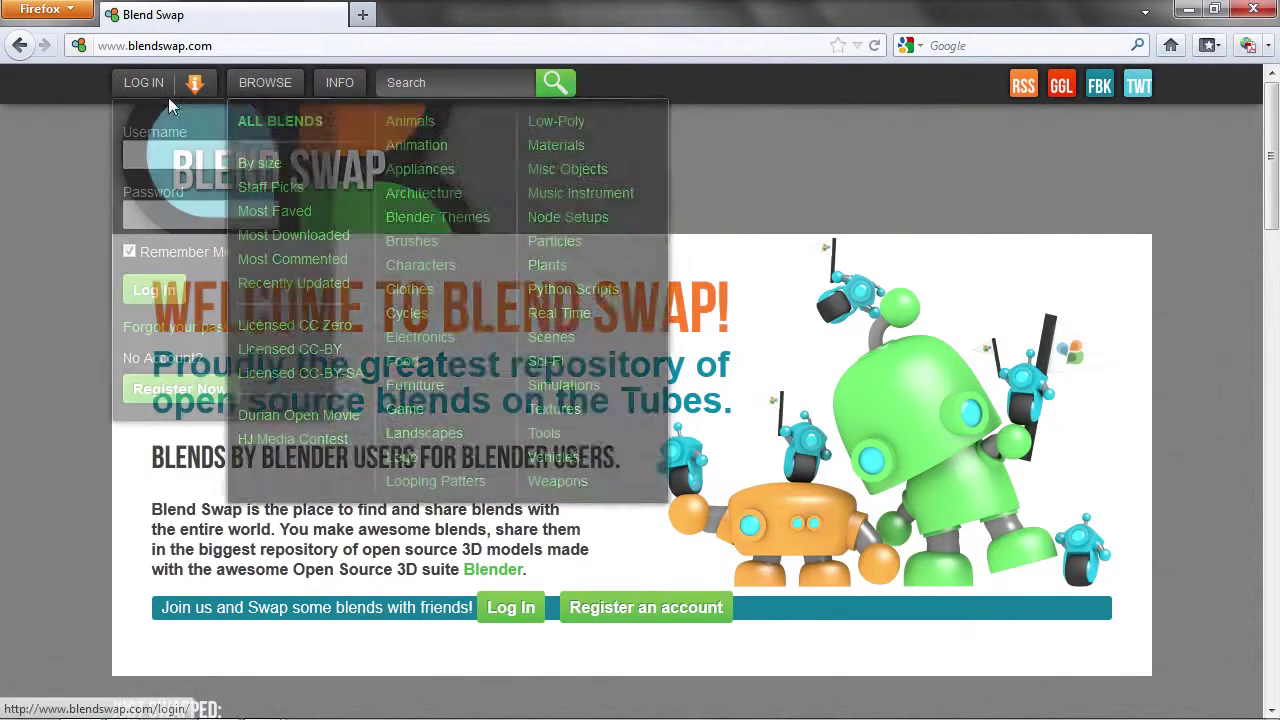
Browse the blends in Blend Swap's Animation category
{"action": "left_click", "coordinate": [400, 148]}
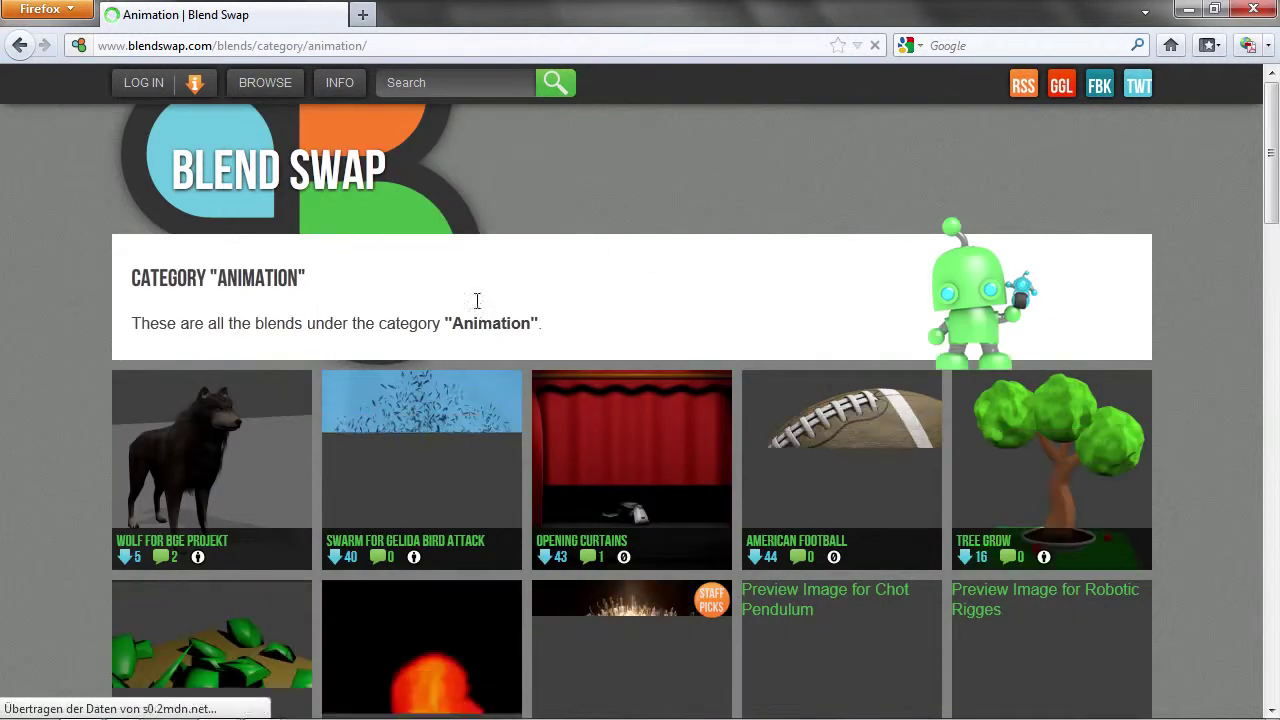
{"action": "scroll", "coordinate": [258, 467], "scroll_direction": "down", "scroll_amount": 4}
{"action": "scroll", "coordinate": [258, 467], "scroll_direction": "down", "scroll_amount": 6}
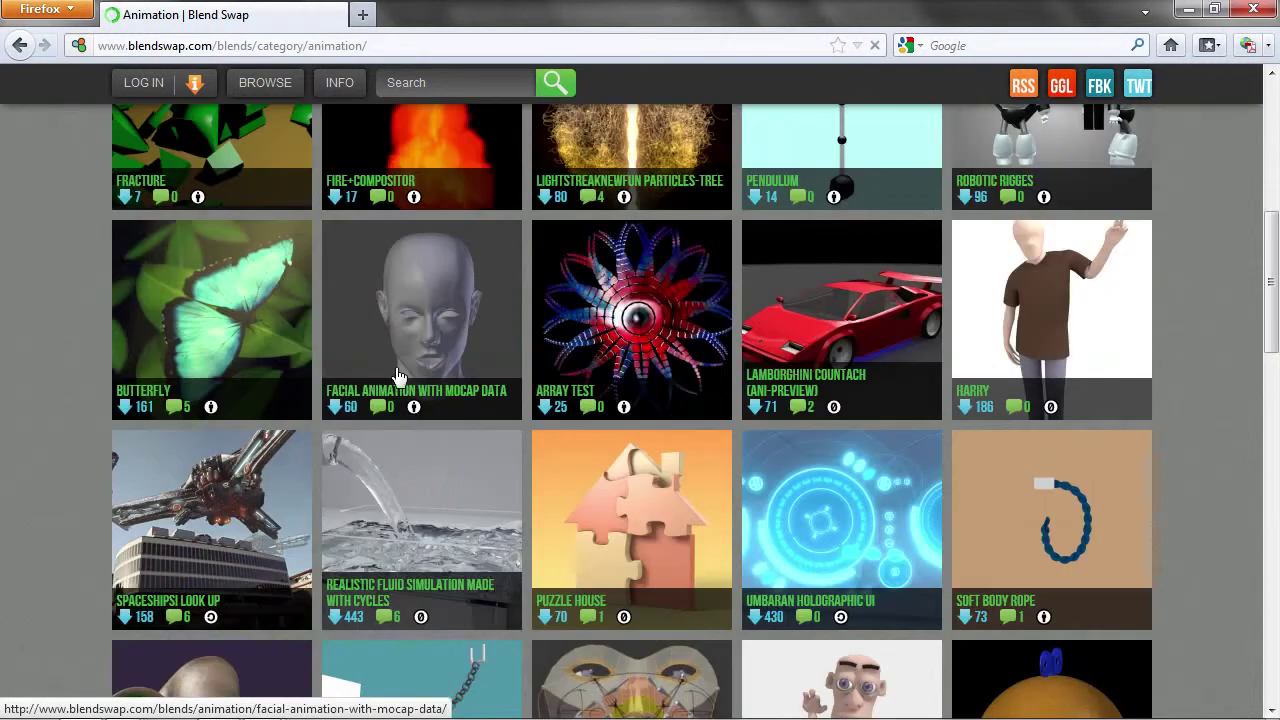
{"action": "scroll", "coordinate": [480, 458], "scroll_direction": "down", "scroll_amount": 4}
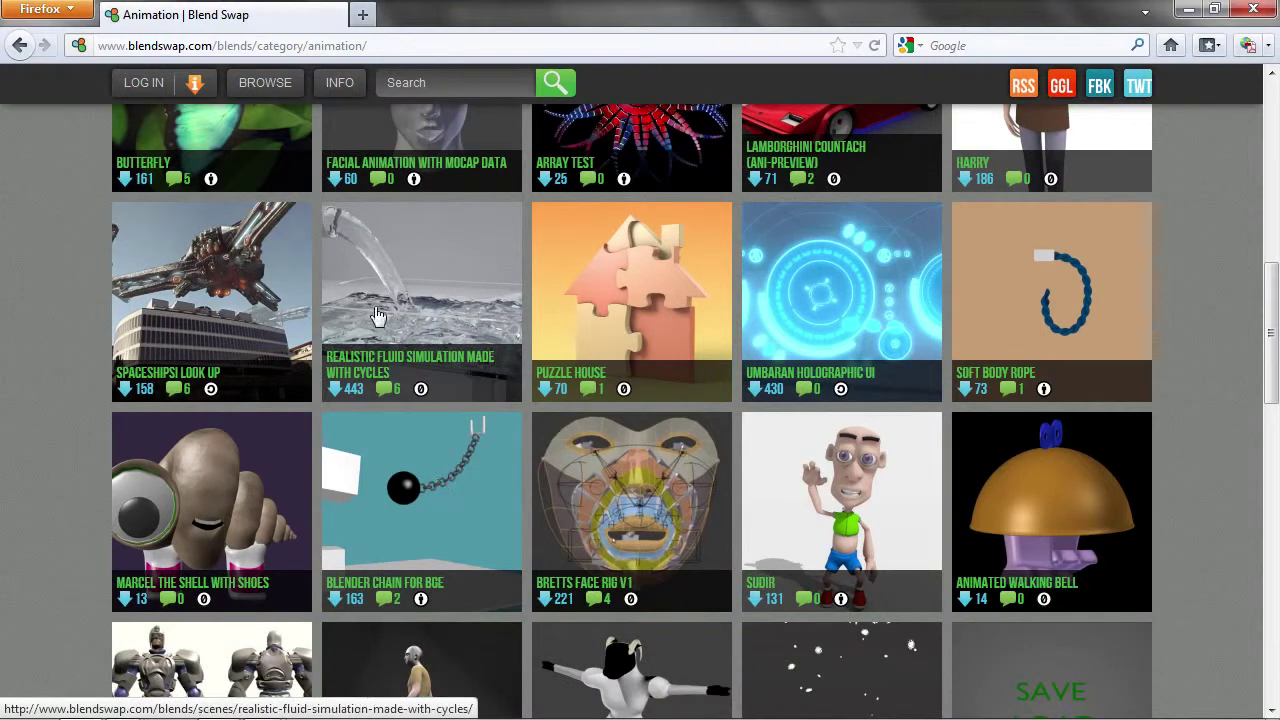
{"action": "scroll", "coordinate": [812, 470], "scroll_direction": "down", "scroll_amount": 6}
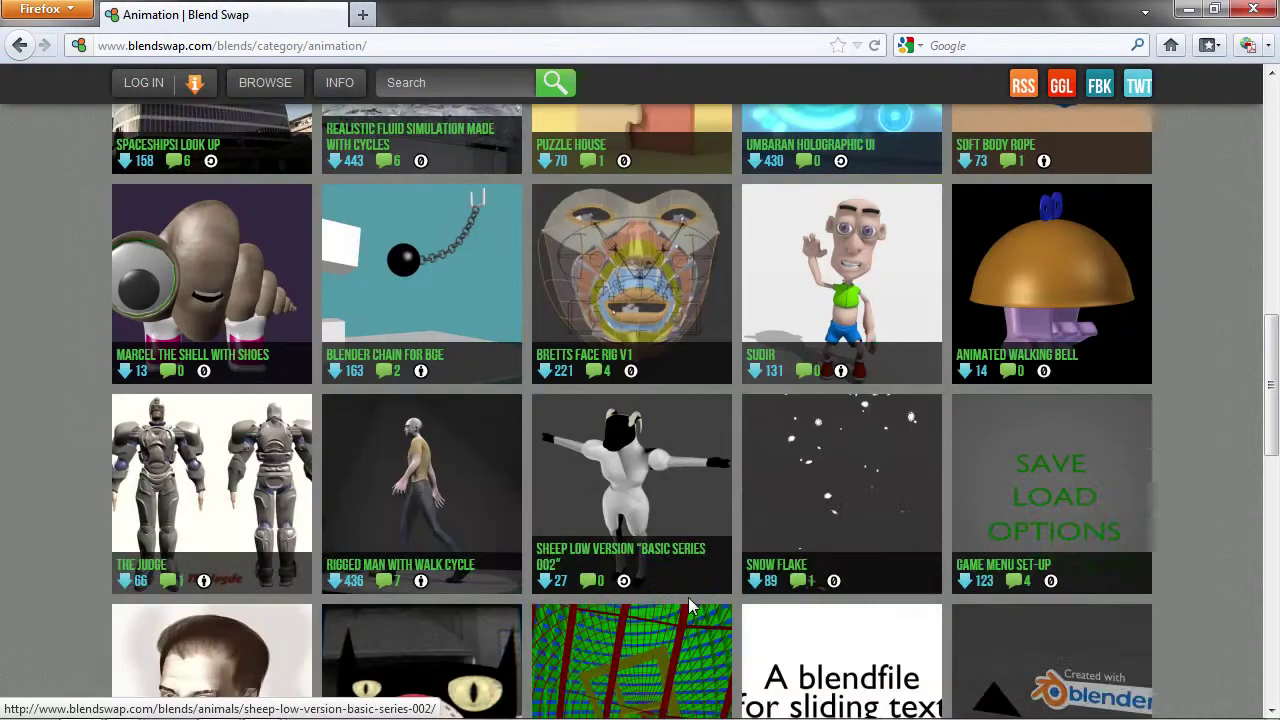
{"action": "scroll", "coordinate": [390, 545], "scroll_direction": "up", "scroll_amount": 14}
{"action": "scroll", "coordinate": [379, 536], "scroll_direction": "up", "scroll_amount": 8}
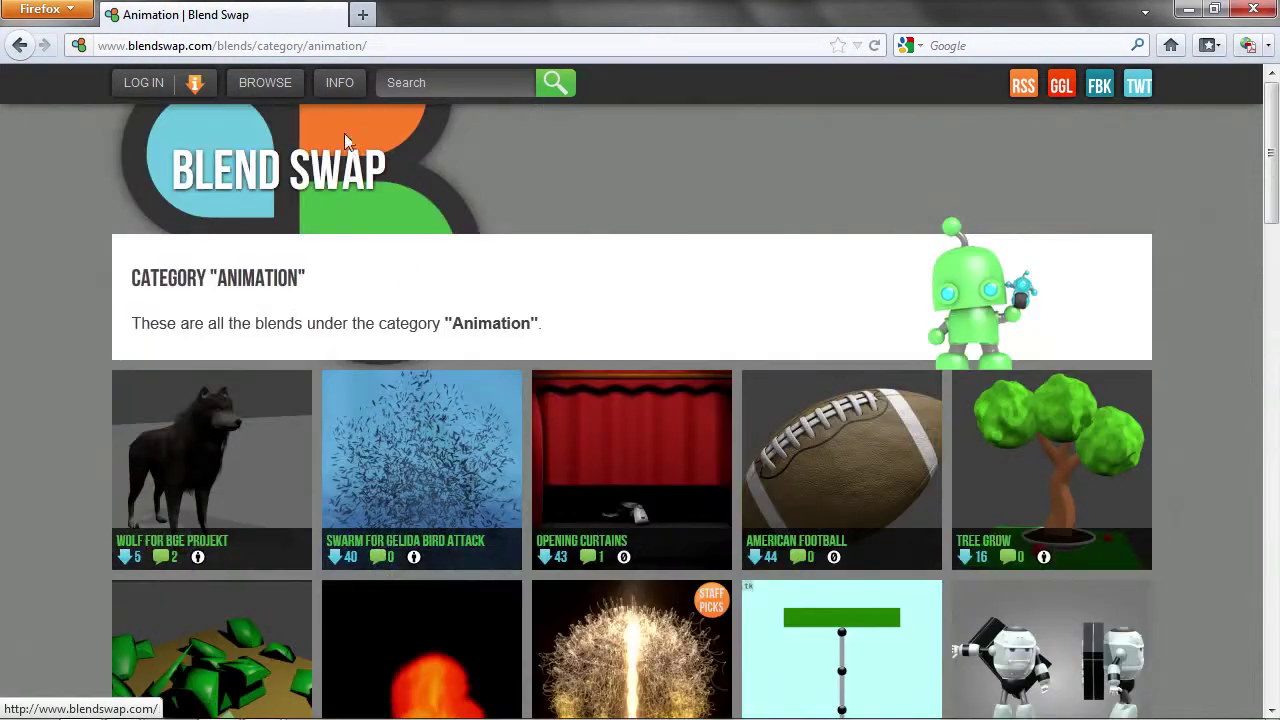
{"action": "left_click", "coordinate": [380, 45]}
{"action": "type", "text": "www.graphicall.org"}
{"action": "key", "text": "Return"}
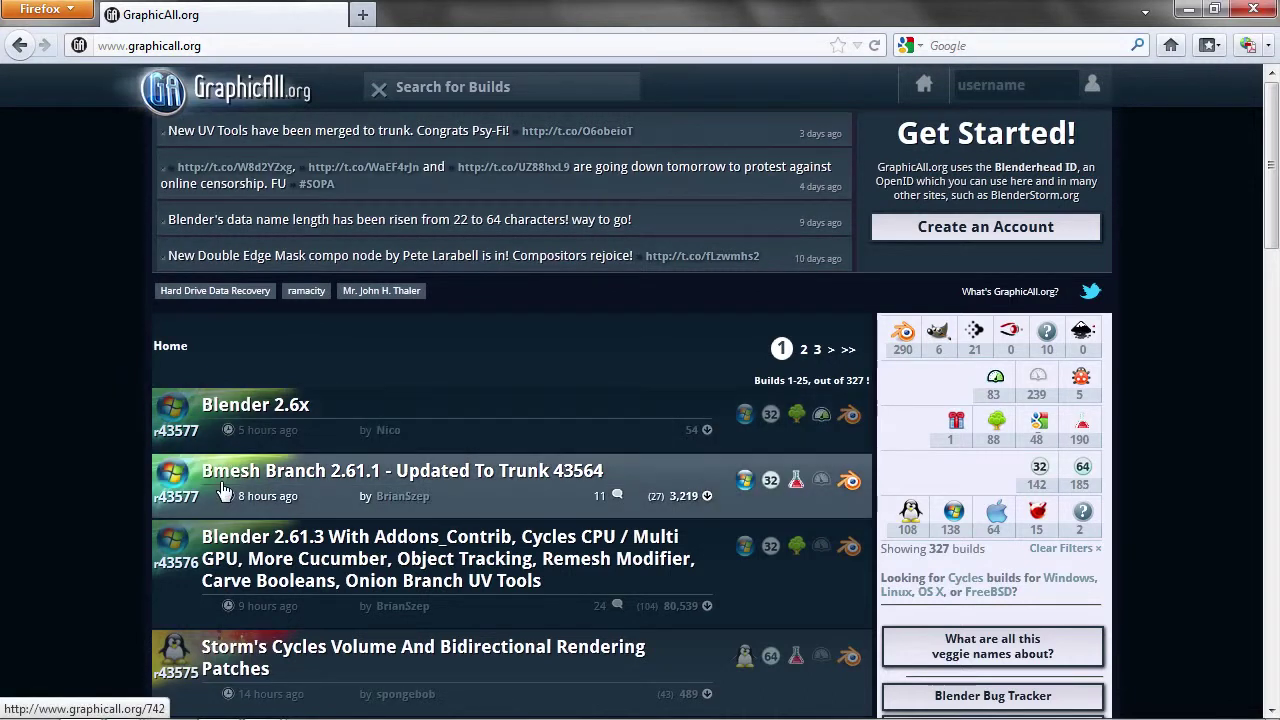
Scroll through the GraphicAll.org Blender build list, then close Firefox
{"action": "scroll", "coordinate": [214, 550], "scroll_direction": "down", "scroll_amount": 3}
{"action": "scroll", "coordinate": [227, 468], "scroll_direction": "down", "scroll_amount": 2}
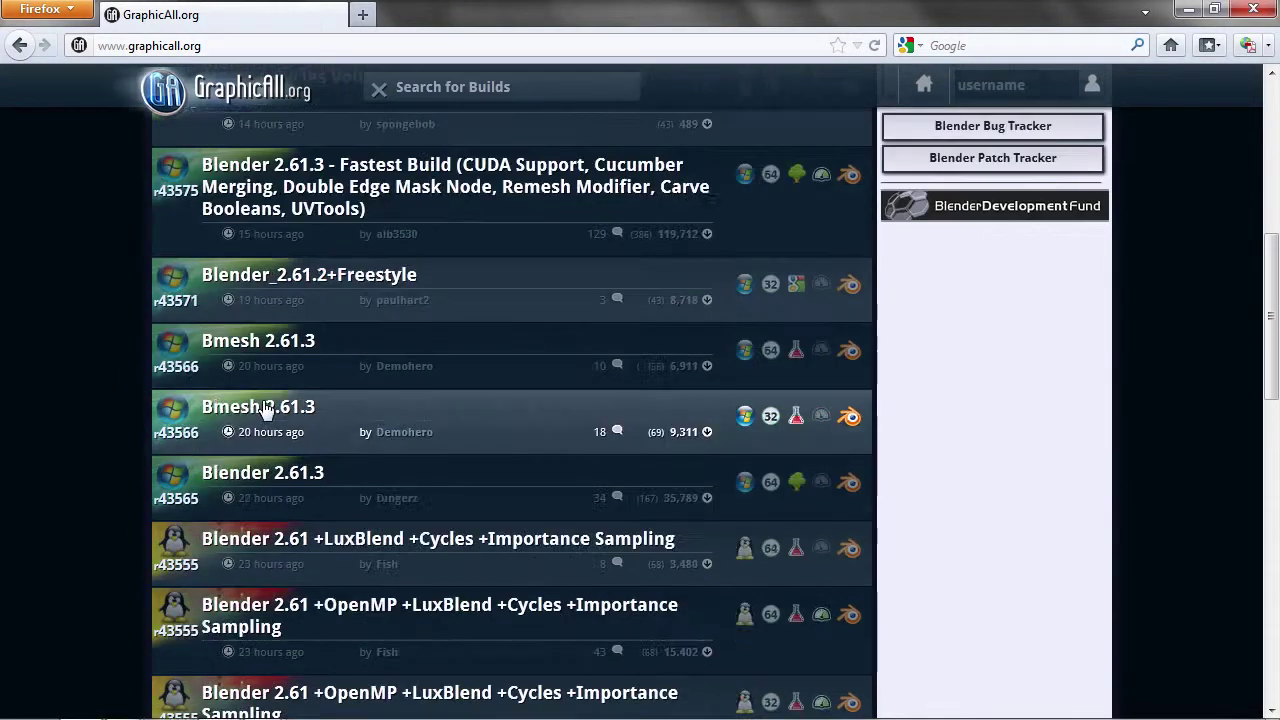
{"action": "scroll", "coordinate": [266, 408], "scroll_direction": "down", "scroll_amount": 3}
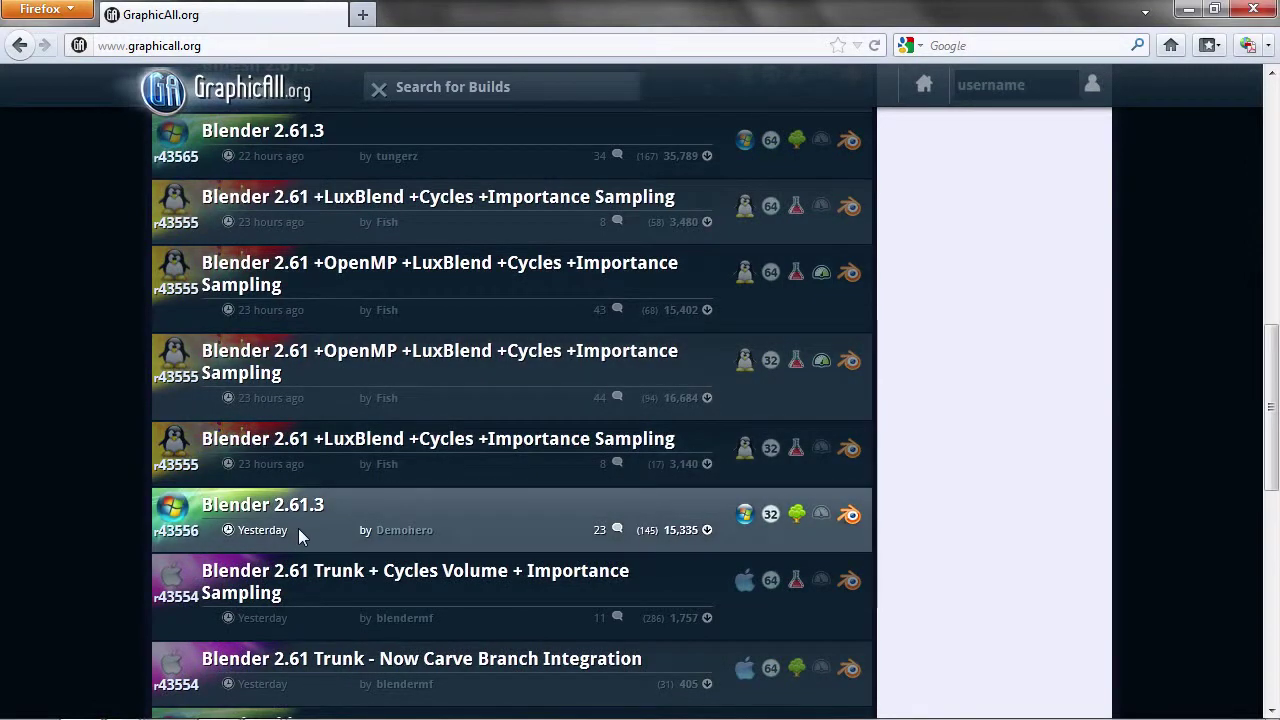
{"action": "scroll", "coordinate": [298, 528], "scroll_direction": "up", "scroll_amount": 3}
{"action": "scroll", "coordinate": [309, 380], "scroll_direction": "down", "scroll_amount": 1}
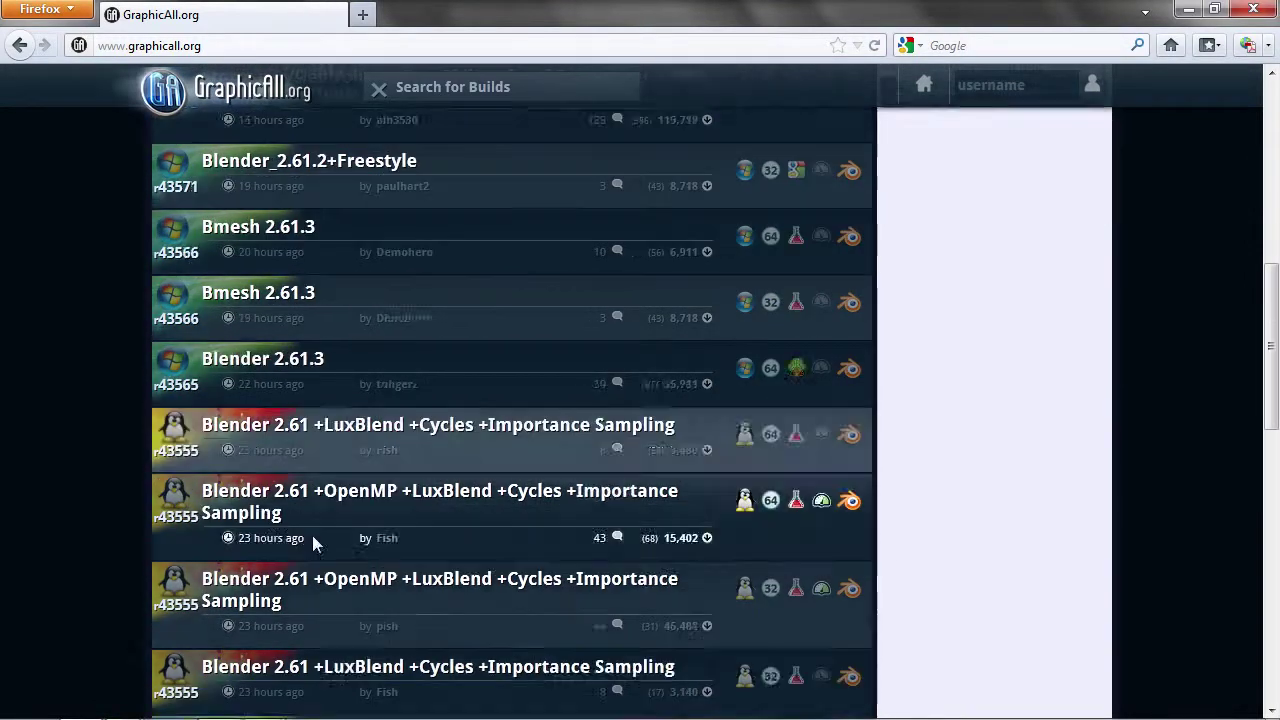
{"action": "scroll", "coordinate": [312, 535], "scroll_direction": "down", "scroll_amount": 2}
{"action": "scroll", "coordinate": [246, 480], "scroll_direction": "down", "scroll_amount": 3}
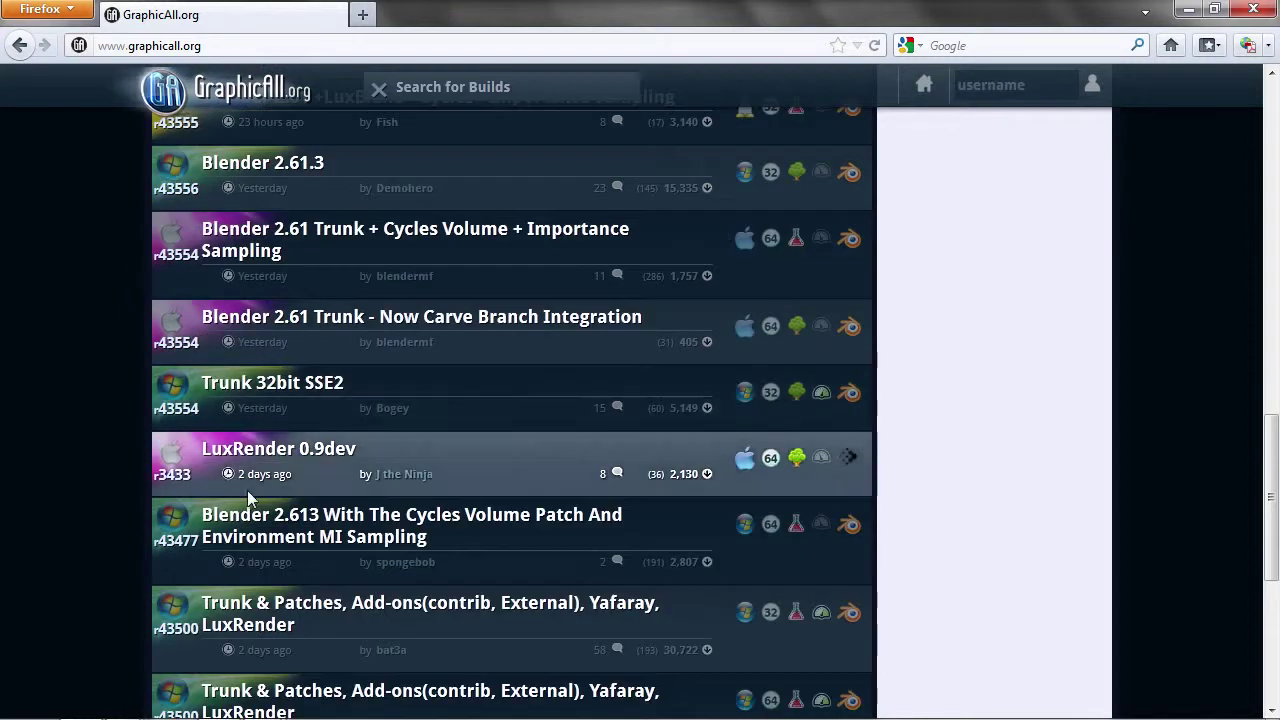
{"action": "scroll", "coordinate": [320, 452], "scroll_direction": "down", "scroll_amount": 3}
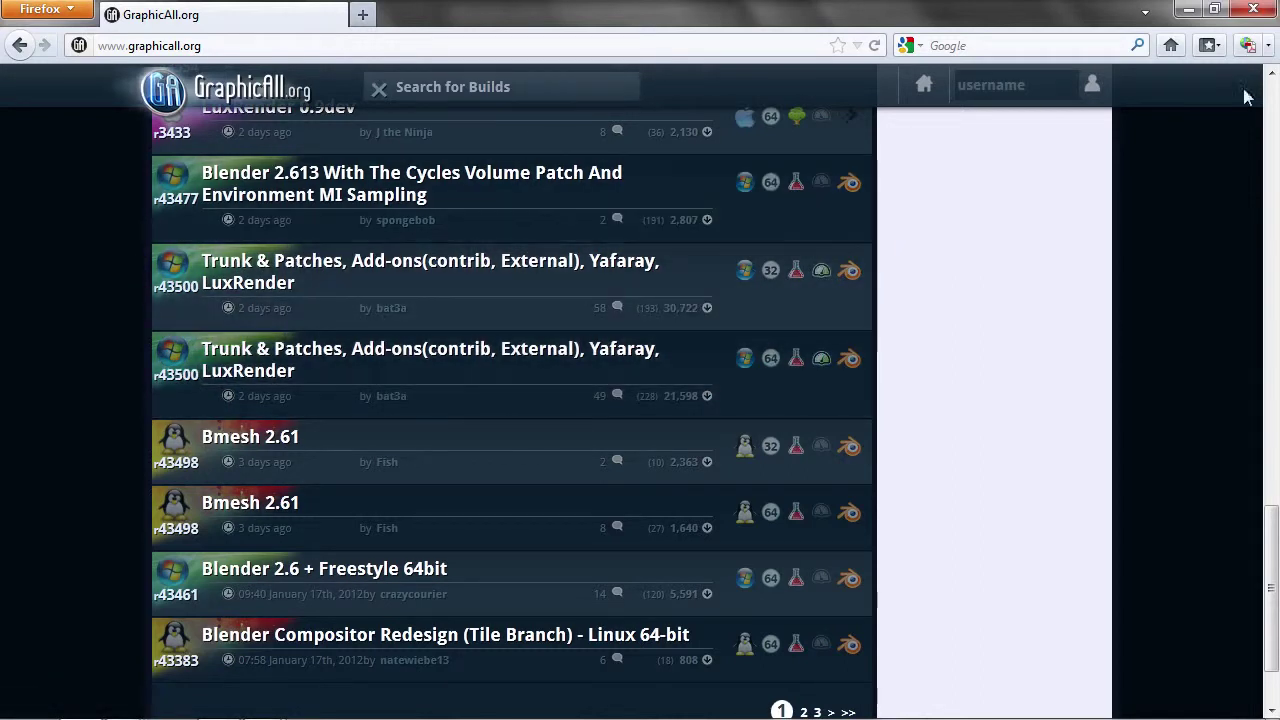
{"action": "left_click", "coordinate": [1253, 10]}
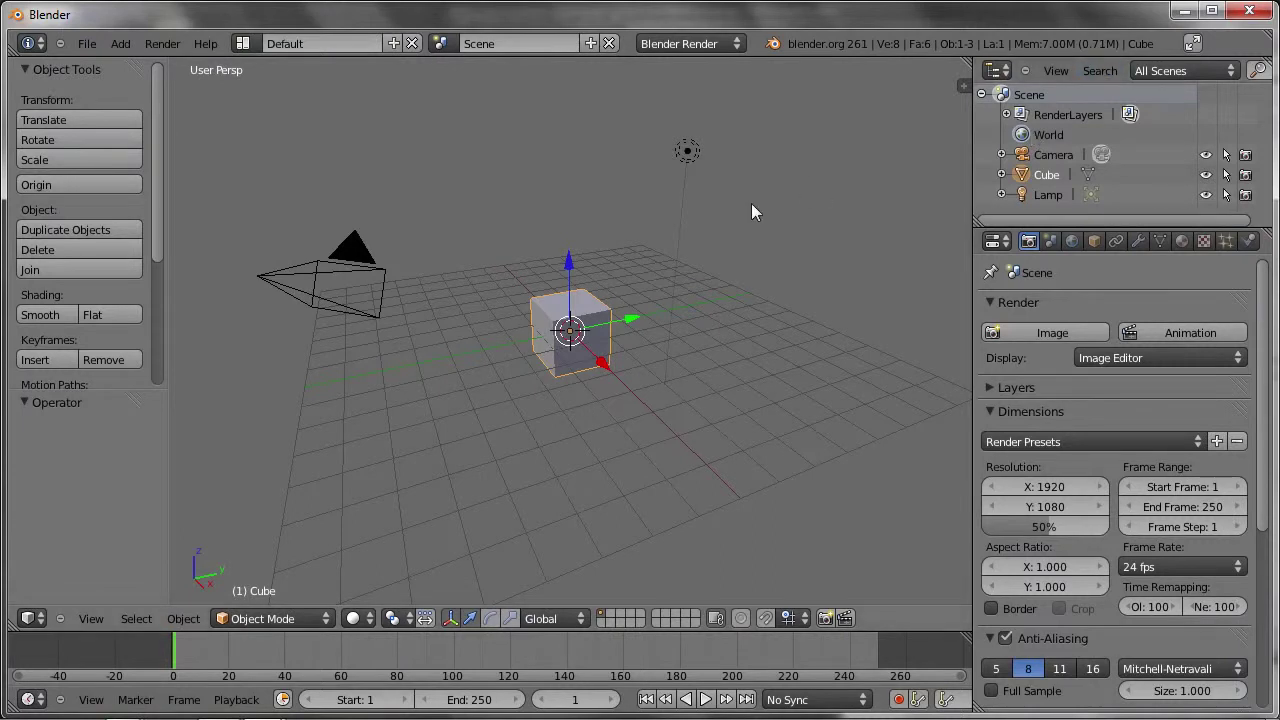
Close Blender and relaunch blender.exe from the Blender 2.61 folder, dismissing the splash screen
{"action": "left_click", "coordinate": [1248, 12]}
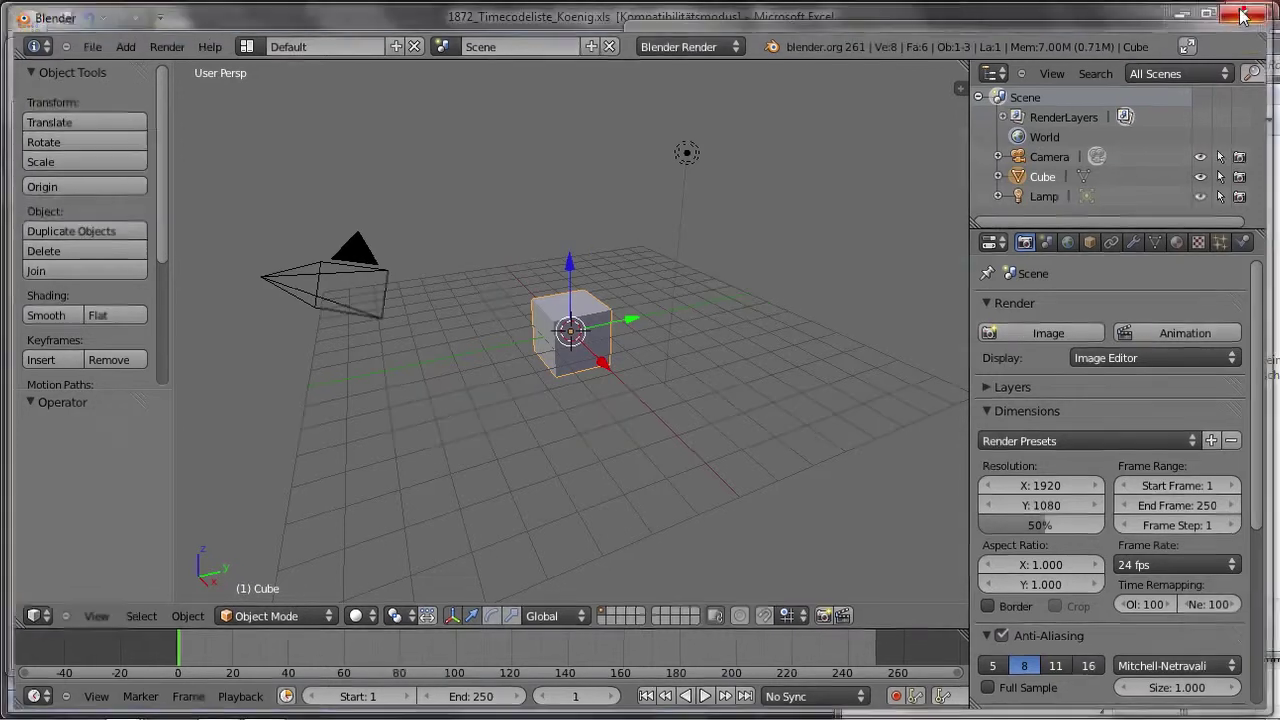
{"action": "double_click", "coordinate": [170, 222]}
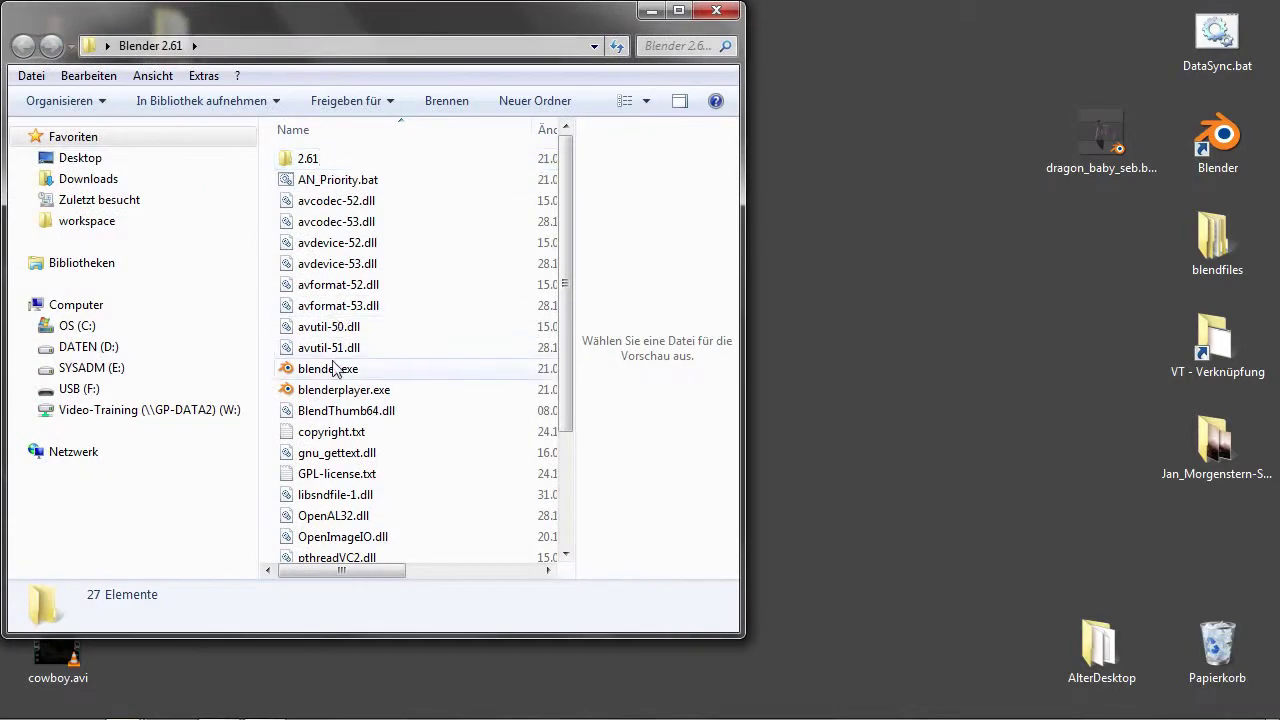
{"action": "left_click", "coordinate": [333, 370]}
{"action": "double_click", "coordinate": [333, 370]}
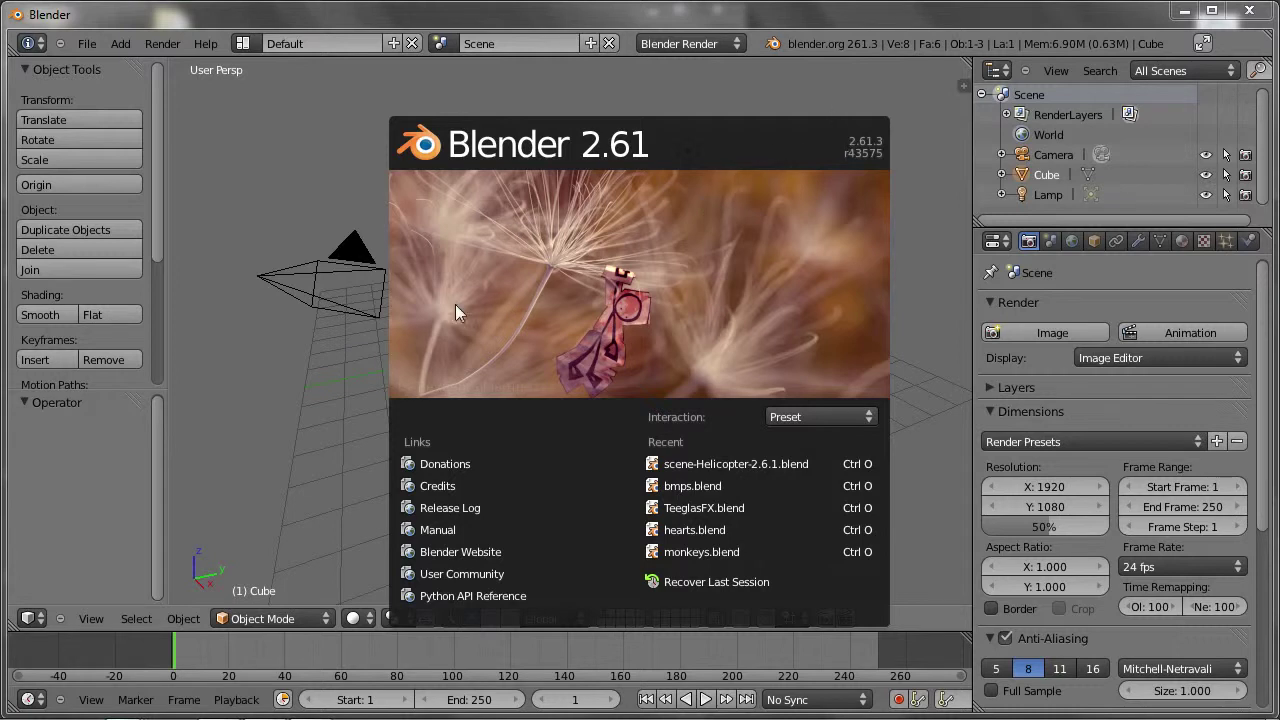
{"action": "left_click", "coordinate": [369, 419]}
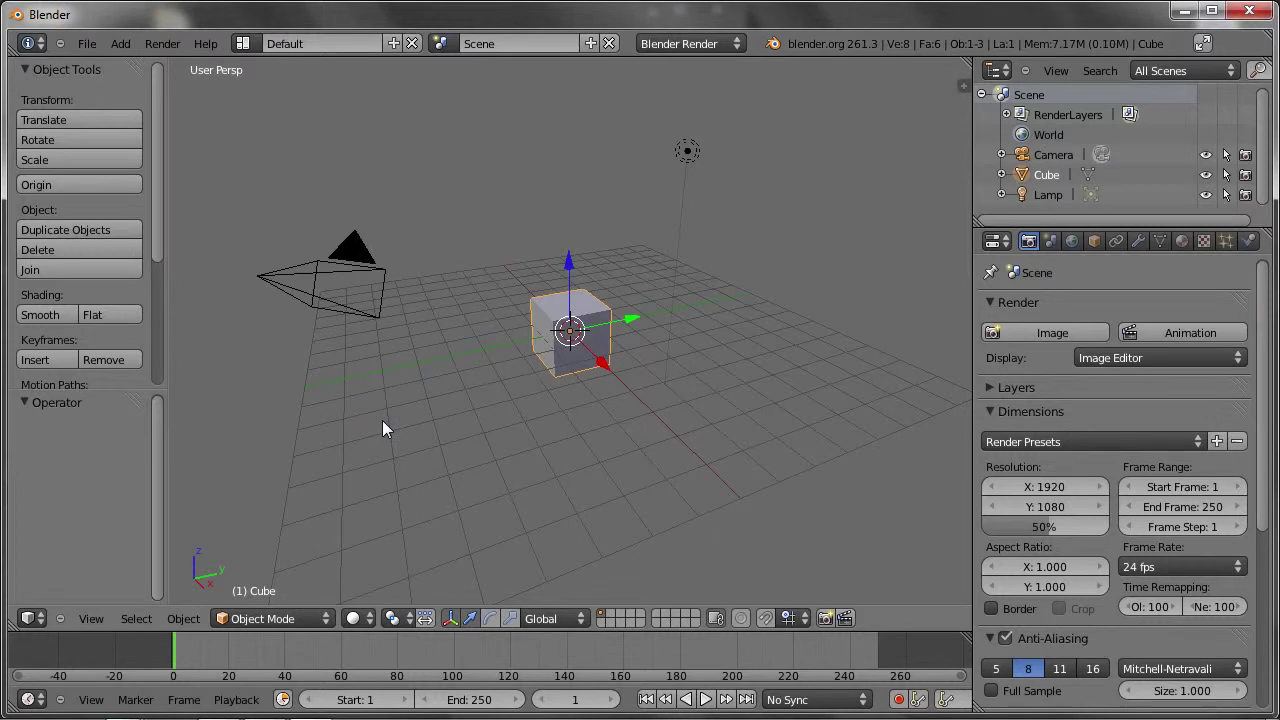
In the Compositing layout, enable Use Nodes and Backdrop and spread out the nodes
{"action": "key", "text": "ctrl+Left"}
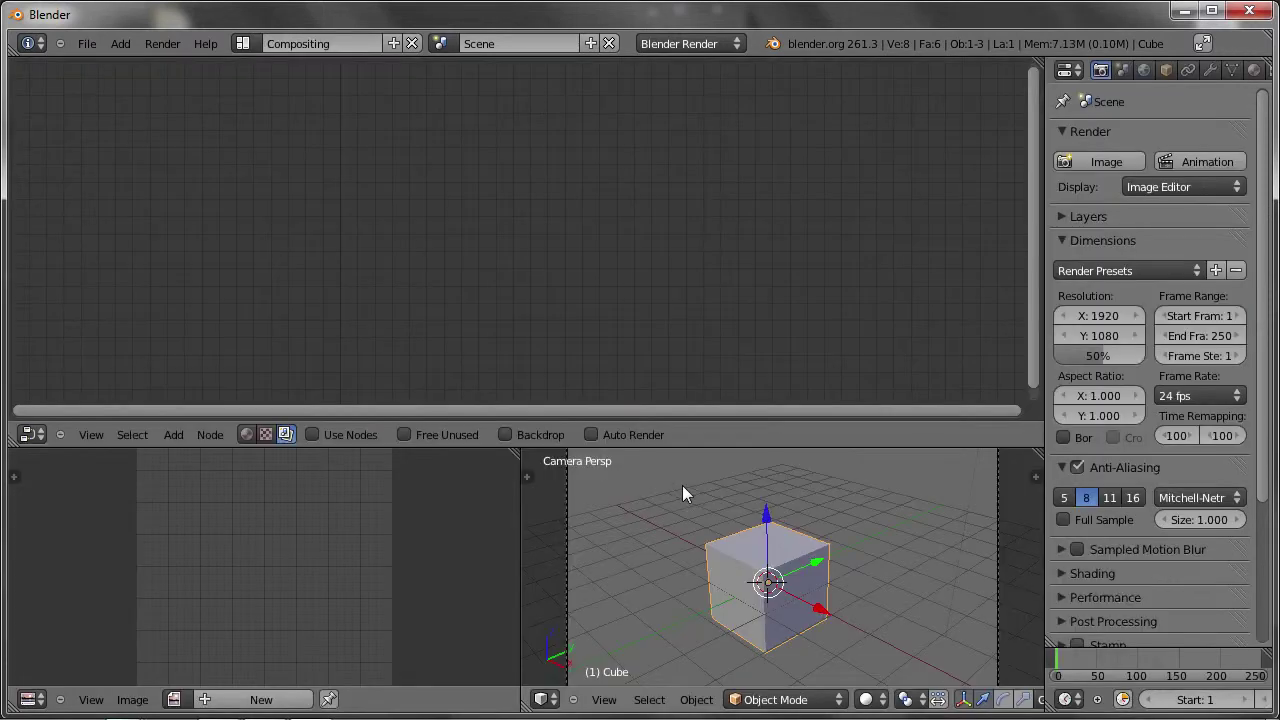
{"action": "left_click", "coordinate": [312, 434]}
{"action": "left_click", "coordinate": [504, 434]}
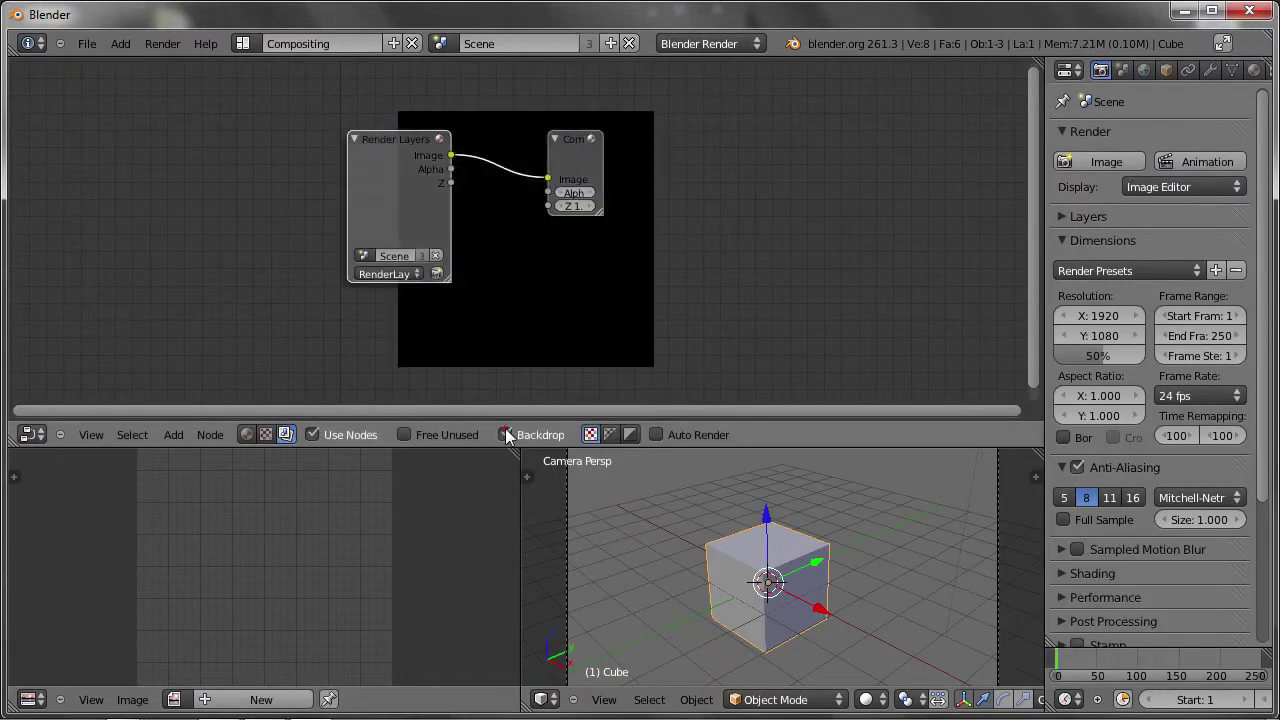
{"action": "left_click_drag", "start_coordinate": [592, 172], "coordinate": [646, 190]}
{"action": "left_click_drag", "start_coordinate": [394, 184], "coordinate": [212, 152]}
Insert an RGB Curves node between Render Layers and Composite and arrange the nodes
{"action": "key", "text": "shift+a"}
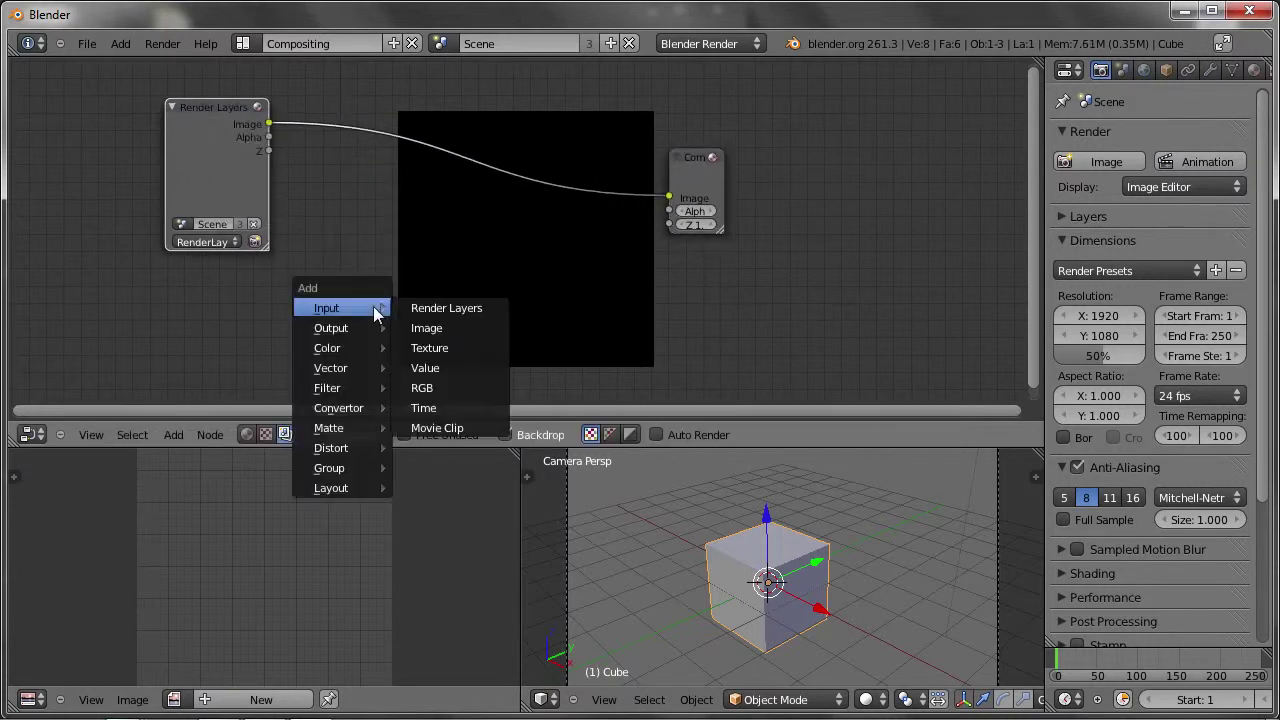
{"action": "left_click", "coordinate": [460, 350]}
{"action": "left_click", "coordinate": [473, 191]}
{"action": "scroll", "coordinate": [473, 191], "scroll_direction": "up", "scroll_amount": 2}
{"action": "left_click_drag", "start_coordinate": [495, 175], "coordinate": [432, 152]}
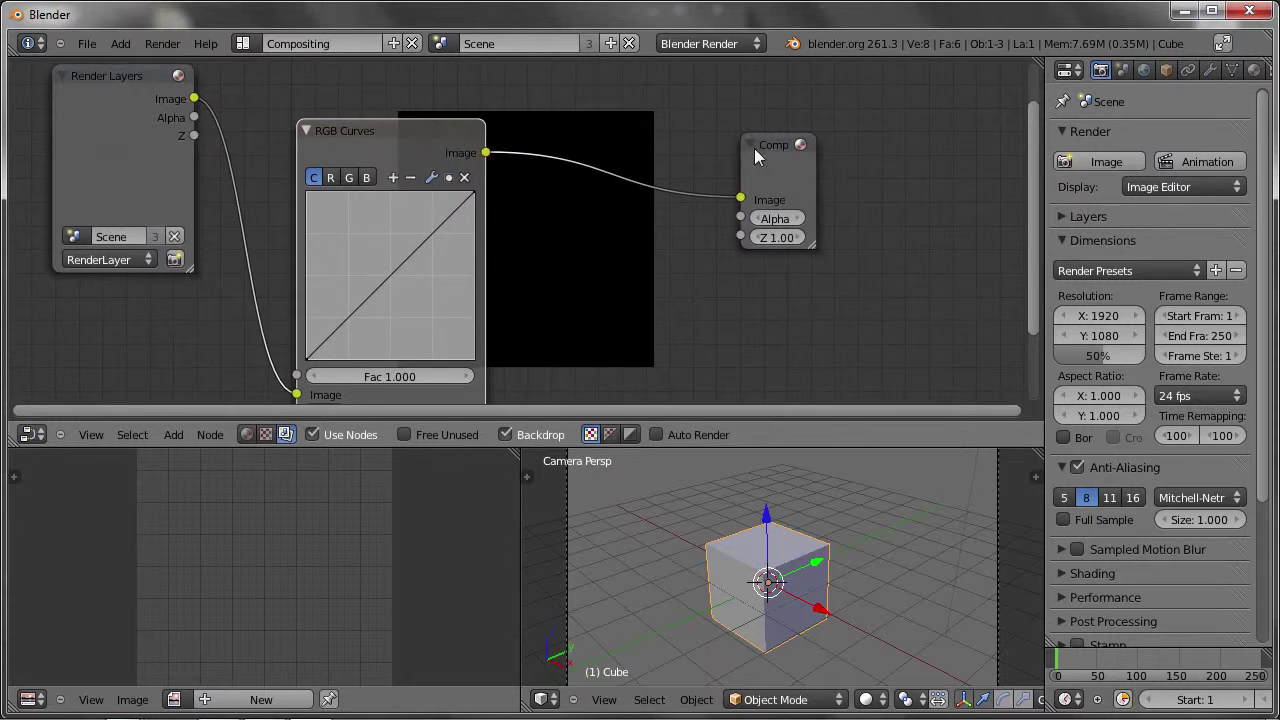
{"action": "left_click_drag", "start_coordinate": [780, 147], "coordinate": [797, 146]}
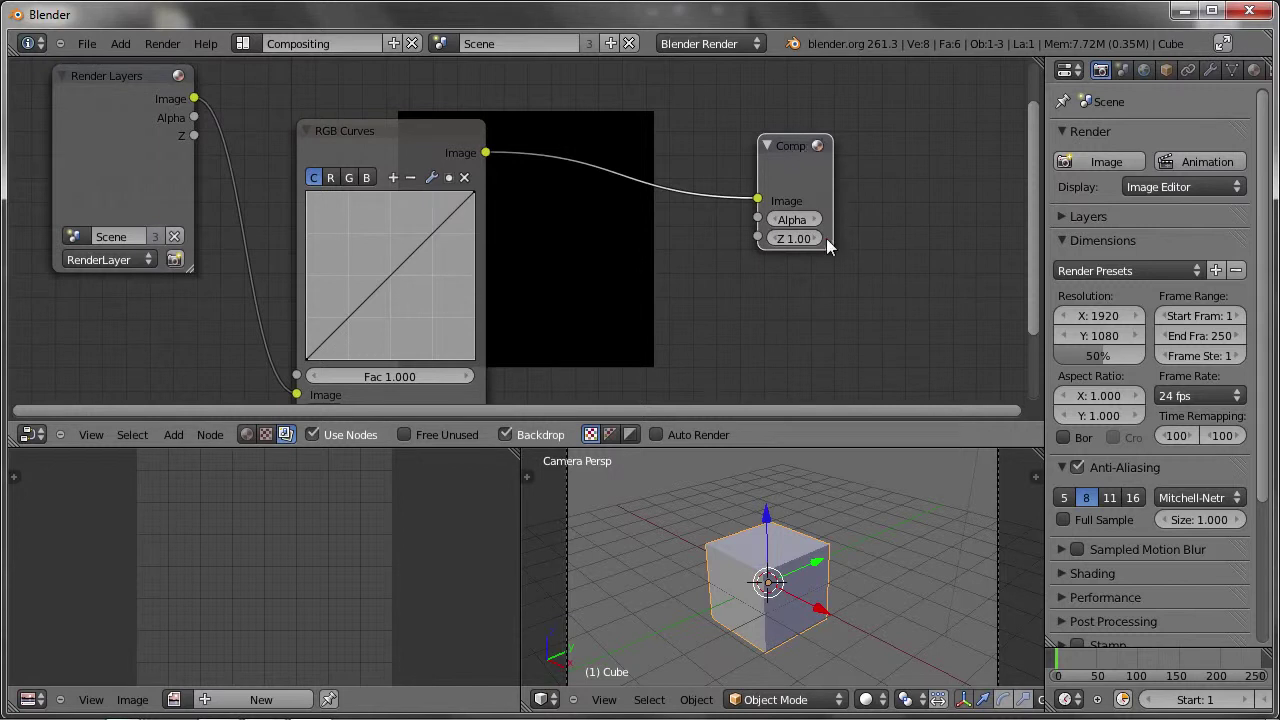
{"action": "left_click_drag", "start_coordinate": [827, 240], "coordinate": [886, 248]}
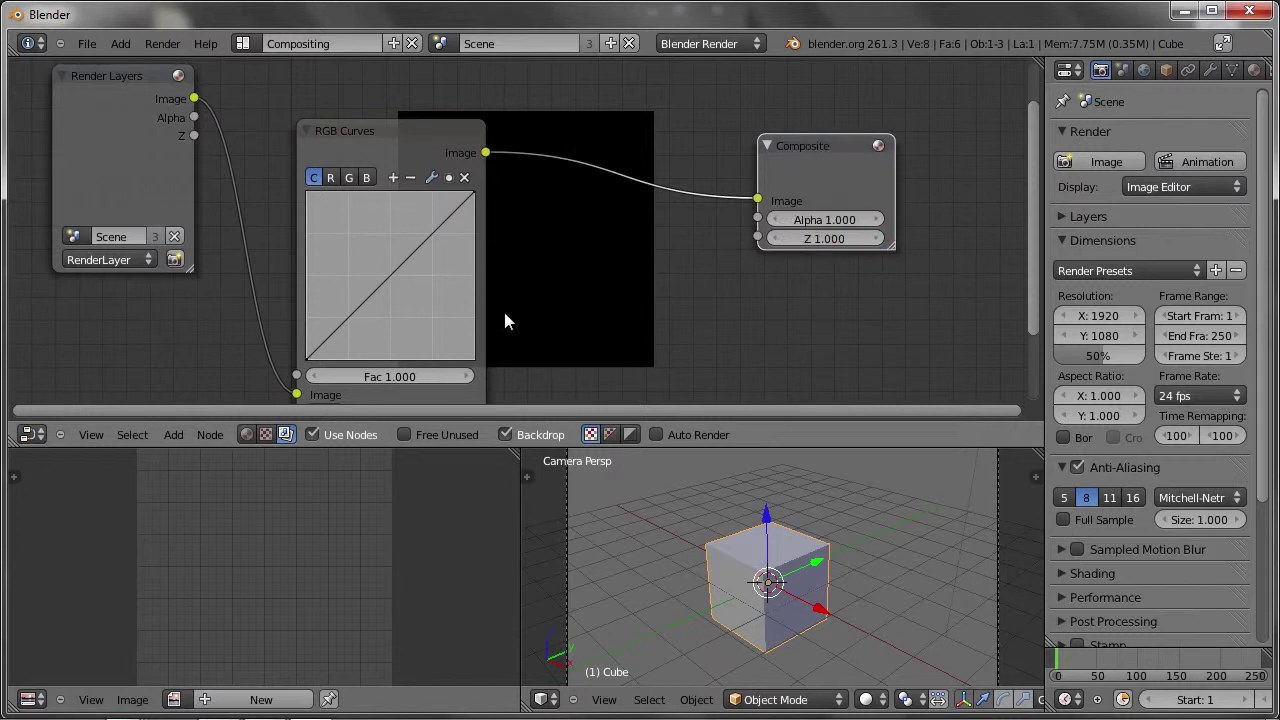
{"action": "scroll", "coordinate": [505, 320], "scroll_direction": "down", "scroll_amount": 1}
{"action": "scroll", "coordinate": [505, 320], "scroll_direction": "down", "scroll_amount": 1}
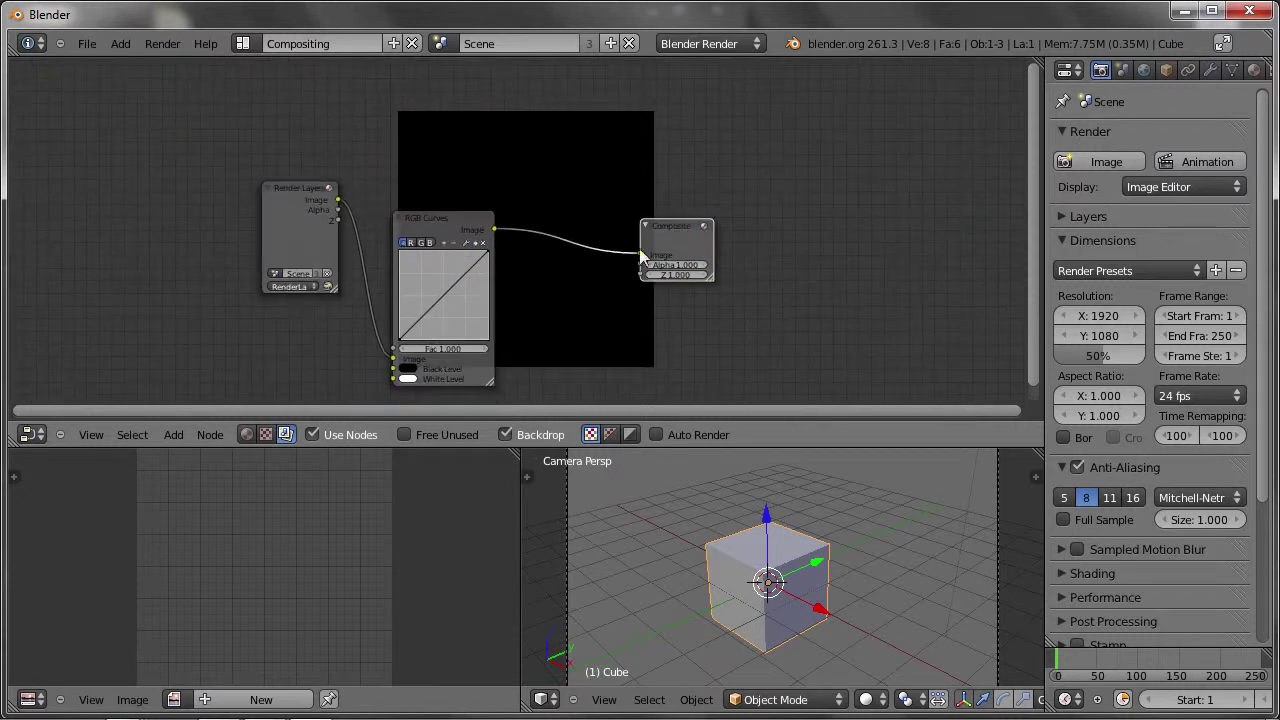
{"action": "left_click_drag", "start_coordinate": [676, 231], "coordinate": [763, 214]}
{"action": "left_click_drag", "start_coordinate": [431, 224], "coordinate": [465, 187]}
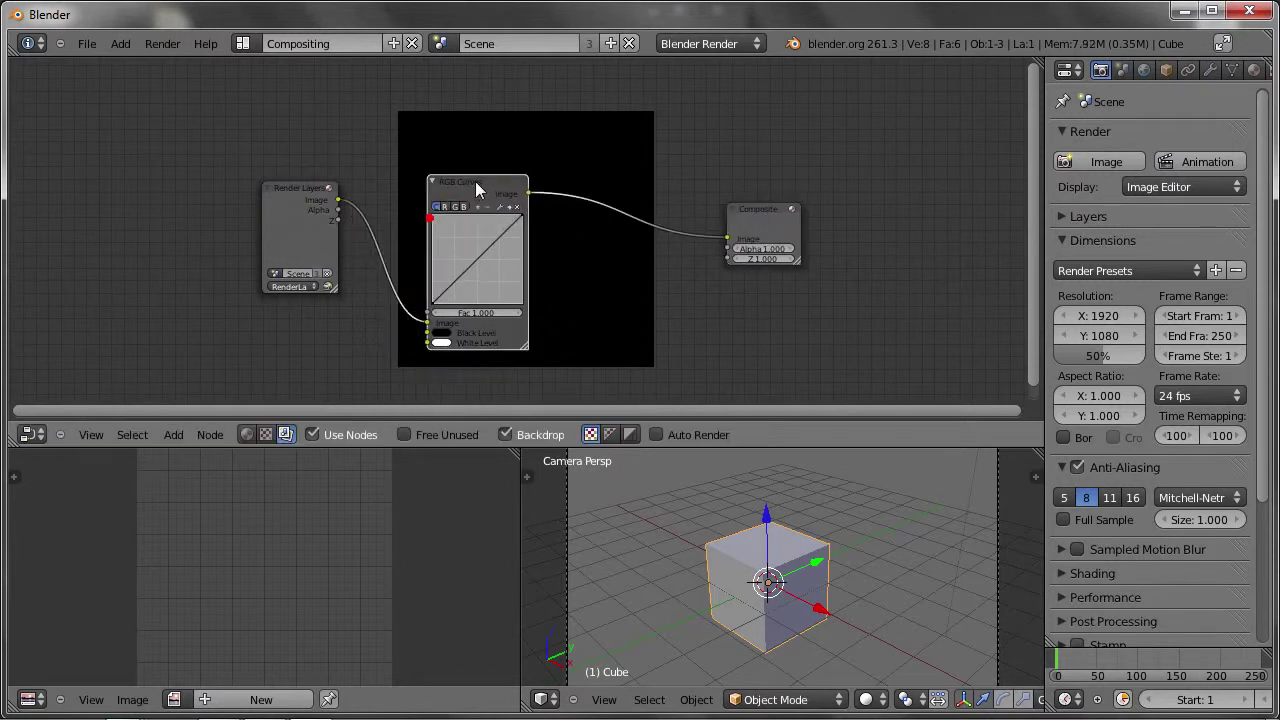
Collapse the RGB Curves node and chain a duplicate before Composite
{"action": "key", "text": "h"}
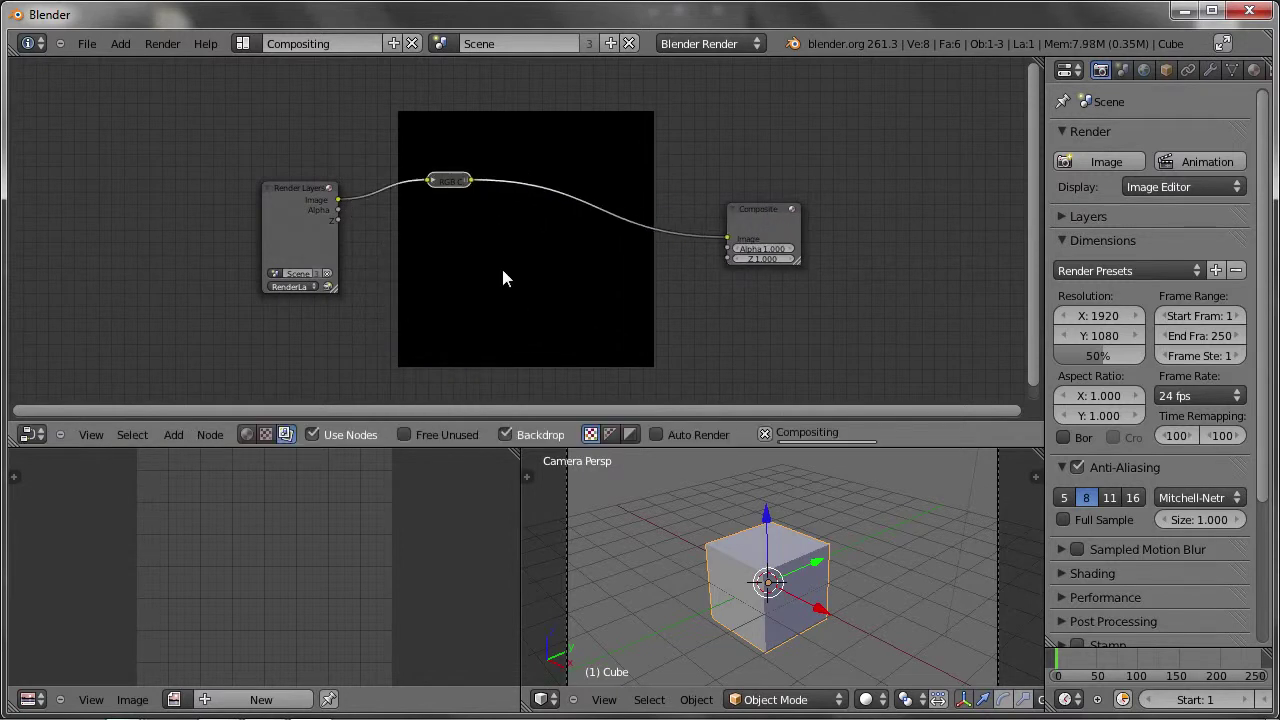
{"action": "scroll", "coordinate": [456, 189], "scroll_direction": "up", "scroll_amount": 2}
{"action": "left_click_drag", "start_coordinate": [447, 180], "coordinate": [473, 188]}
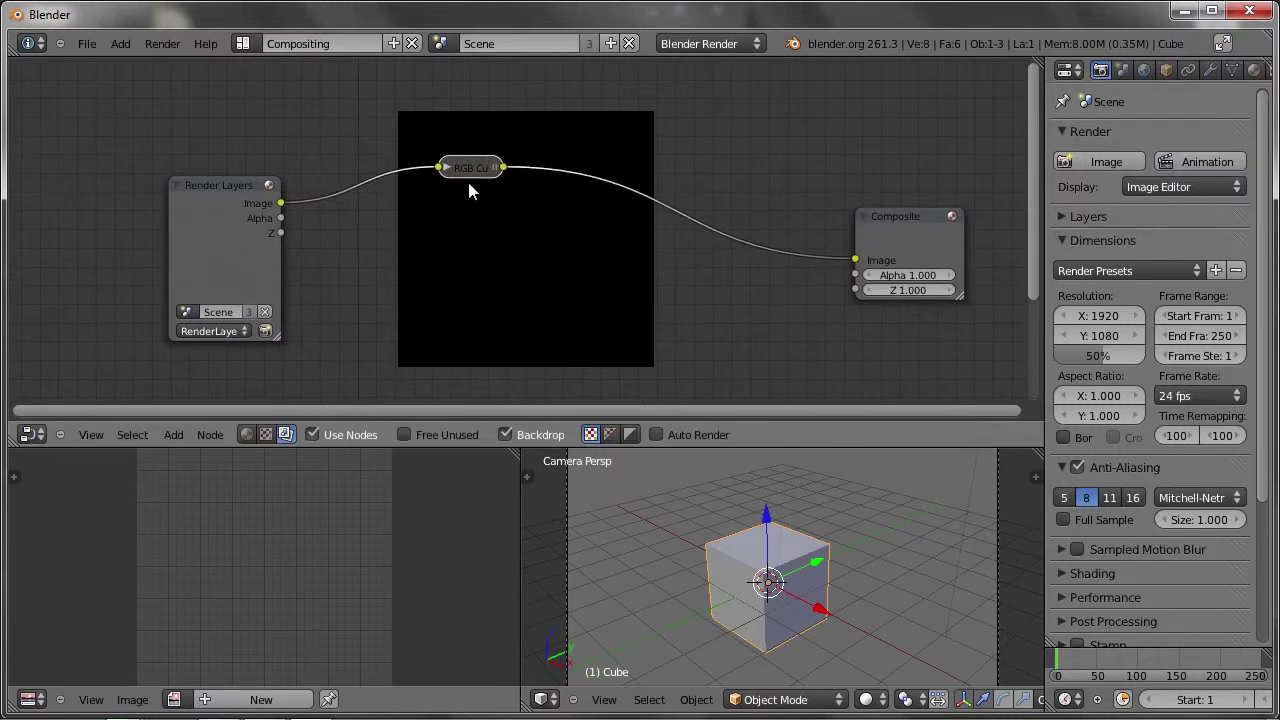
{"action": "key", "text": "shift+d"}
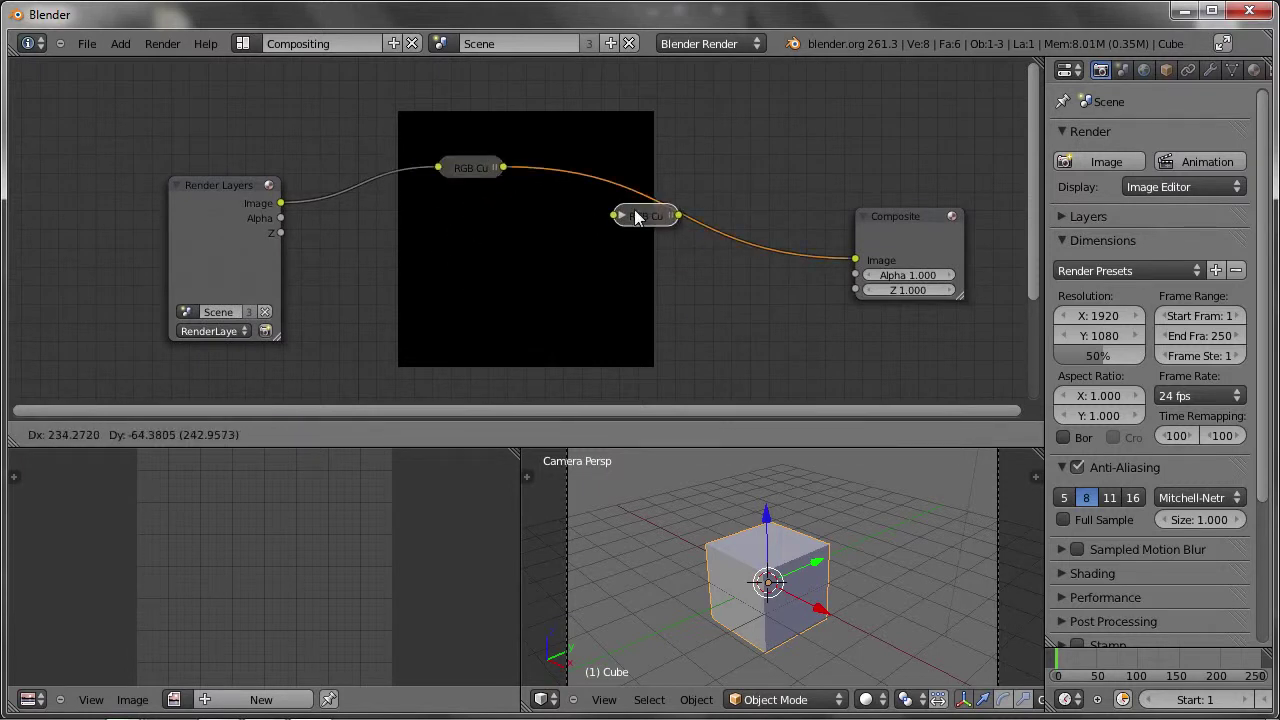
{"action": "left_click", "coordinate": [652, 208]}
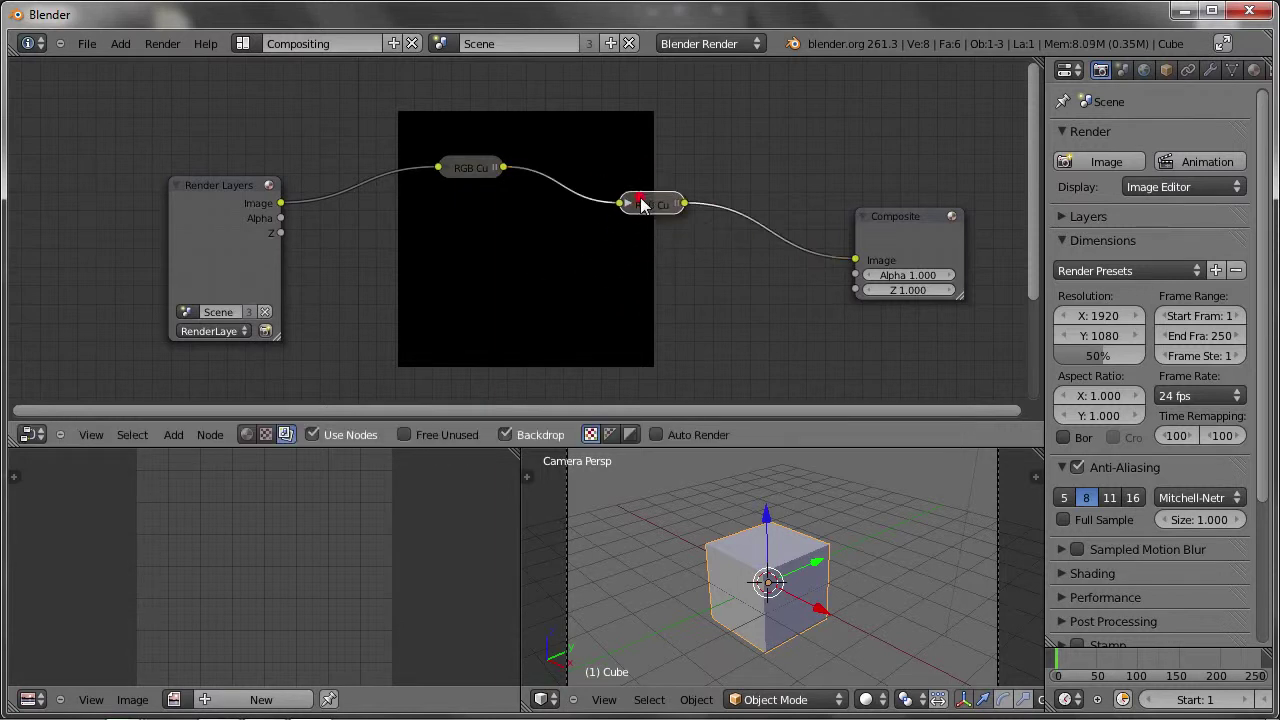
Try expanding and socket-hiding on the first RGB Curves node, then return to the default layout
{"action": "left_click", "coordinate": [468, 173]}
{"action": "key", "text": "h"}
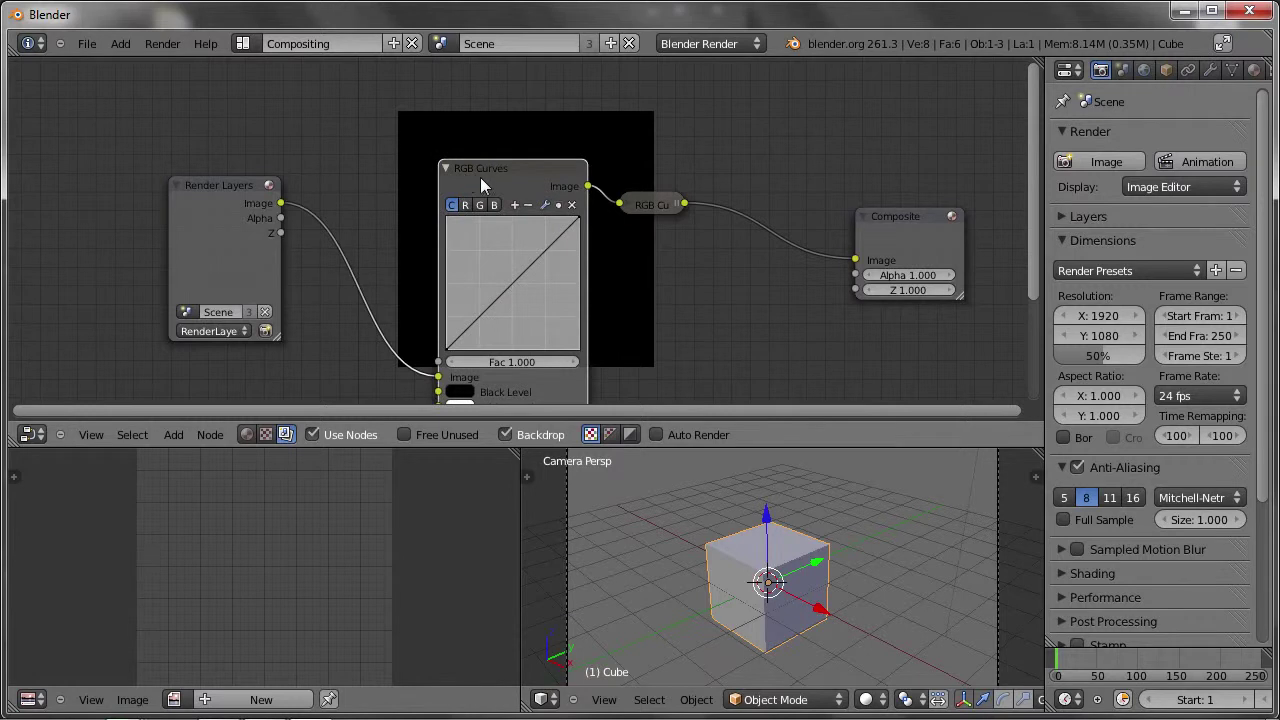
{"action": "scroll", "coordinate": [483, 240], "scroll_direction": "down", "scroll_amount": 2}
{"action": "key", "text": "ctrl+h"}
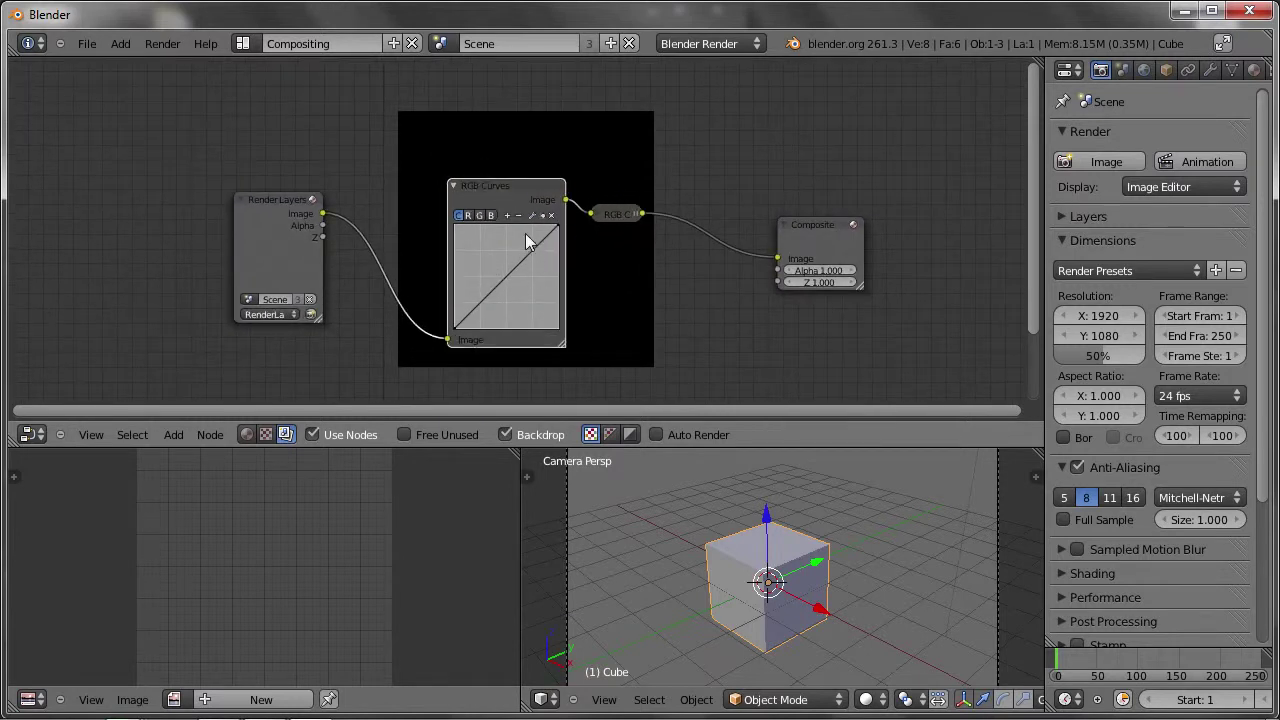
{"action": "key", "text": "ctrl+h"}
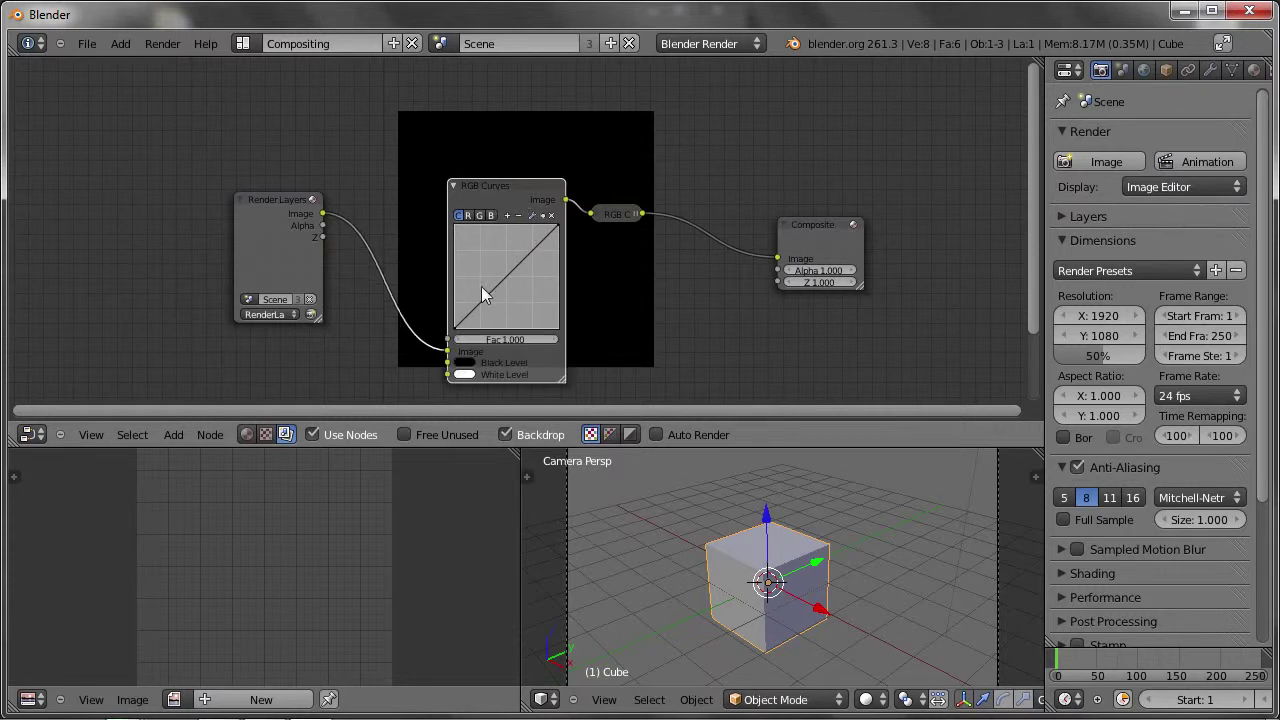
{"action": "key", "text": "h"}
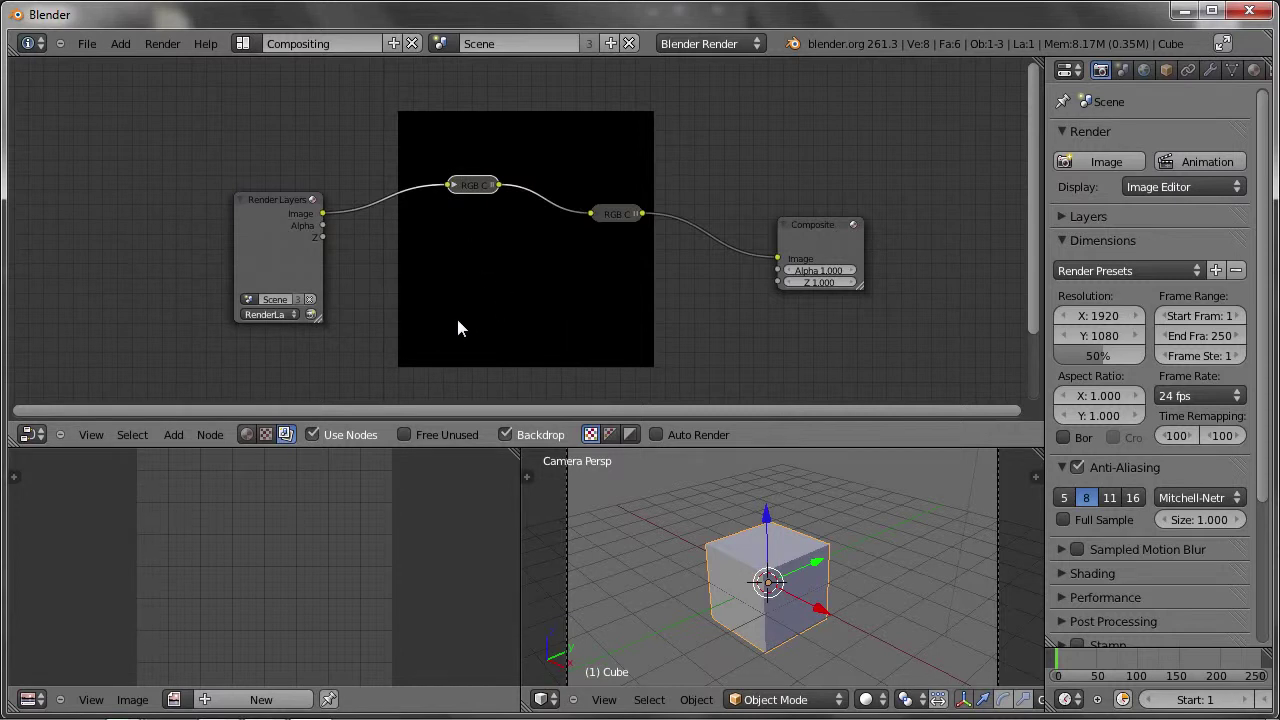
{"action": "key", "text": "ctrl+Right"}
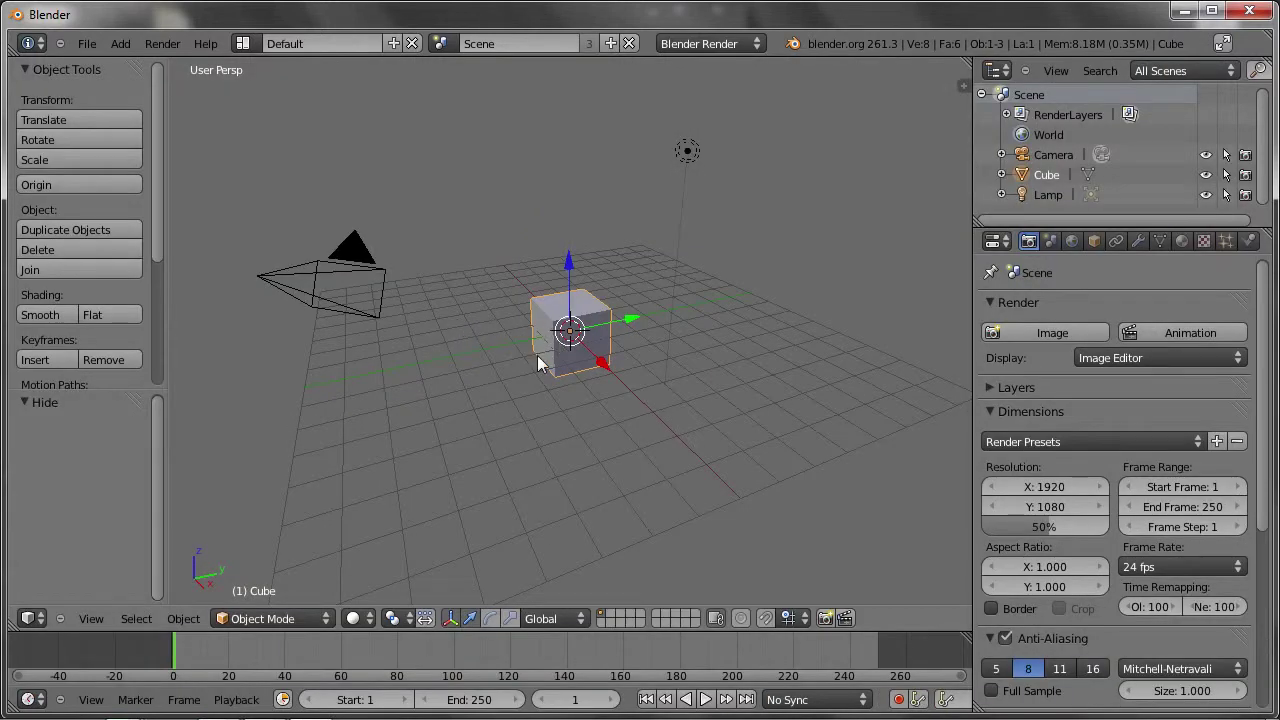
Delete the default cube and add a Monkey mesh
{"action": "key", "text": "x"}
{"action": "left_click", "coordinate": [537, 362]}
{"action": "key", "text": "shift+a"}
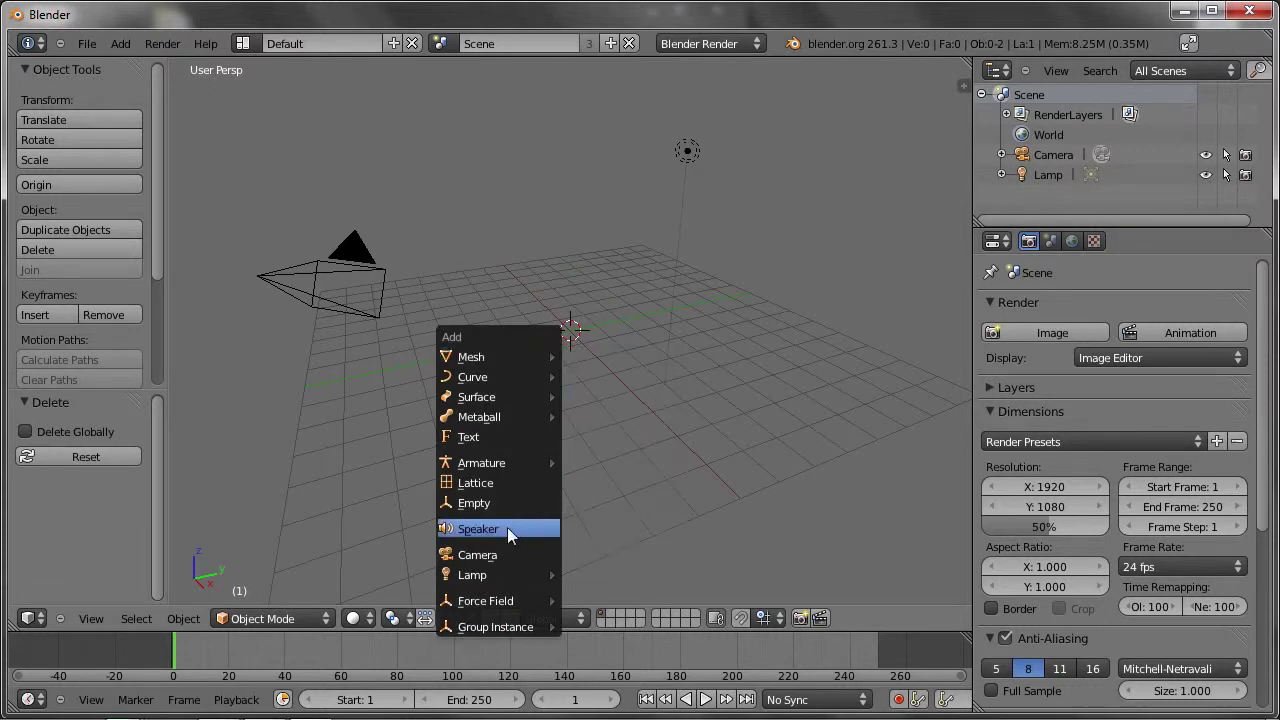
{"action": "left_click", "coordinate": [609, 531]}
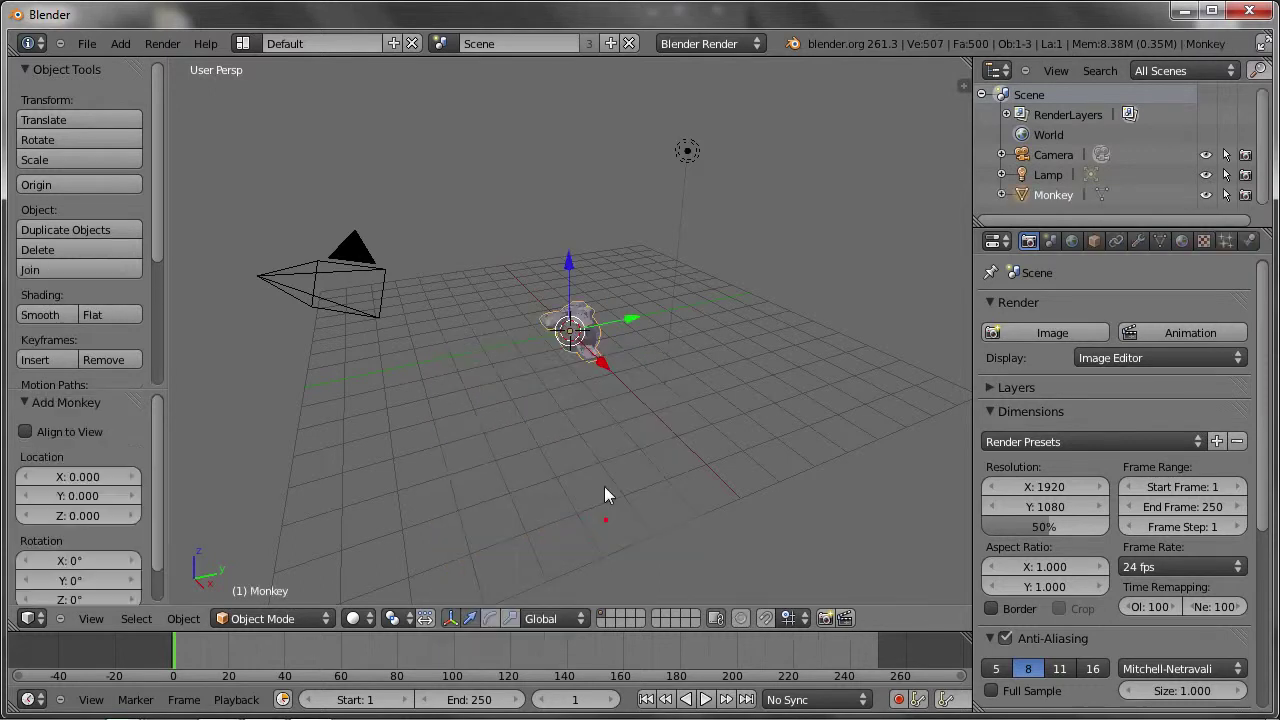
Enlarge the Monkey and rotate it to face the front
{"action": "key", "text": "r"}
{"action": "left_click", "coordinate": [686, 268]}
{"action": "key", "text": "s"}
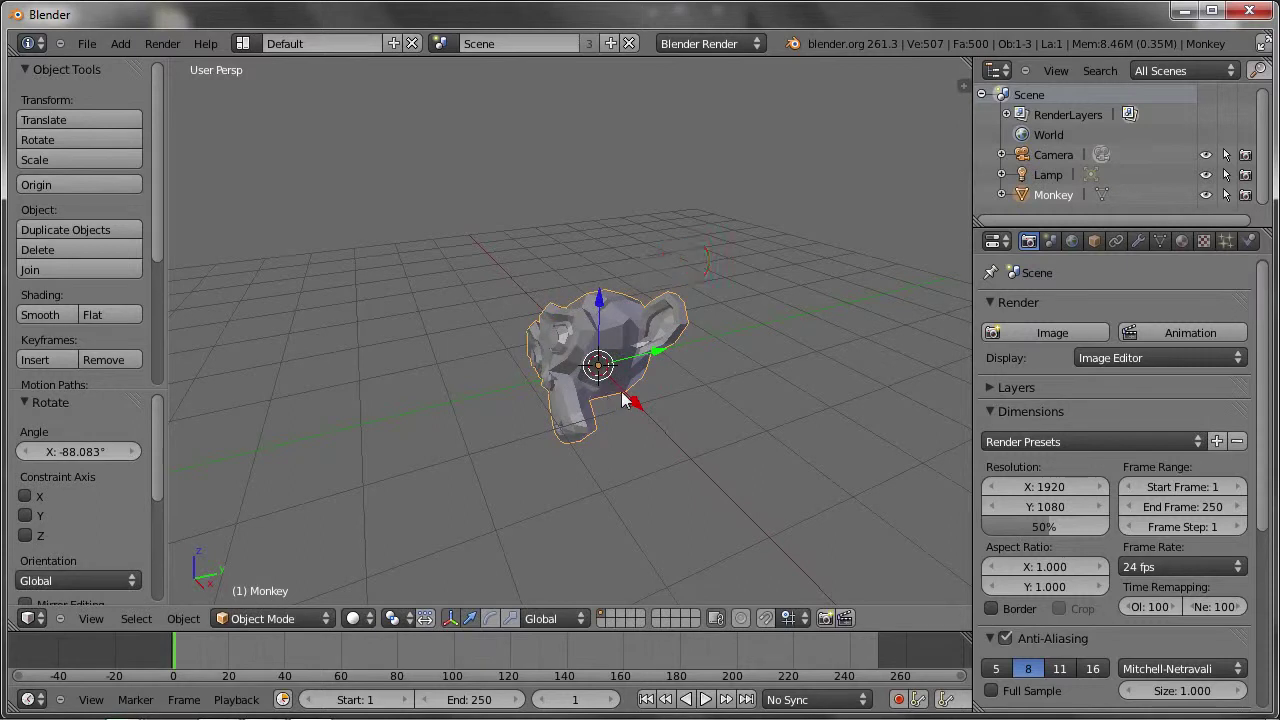
{"action": "left_click", "coordinate": [660, 410]}
{"action": "key", "text": "r"}
{"action": "left_click", "coordinate": [748, 473]}
{"action": "key", "text": "r"}
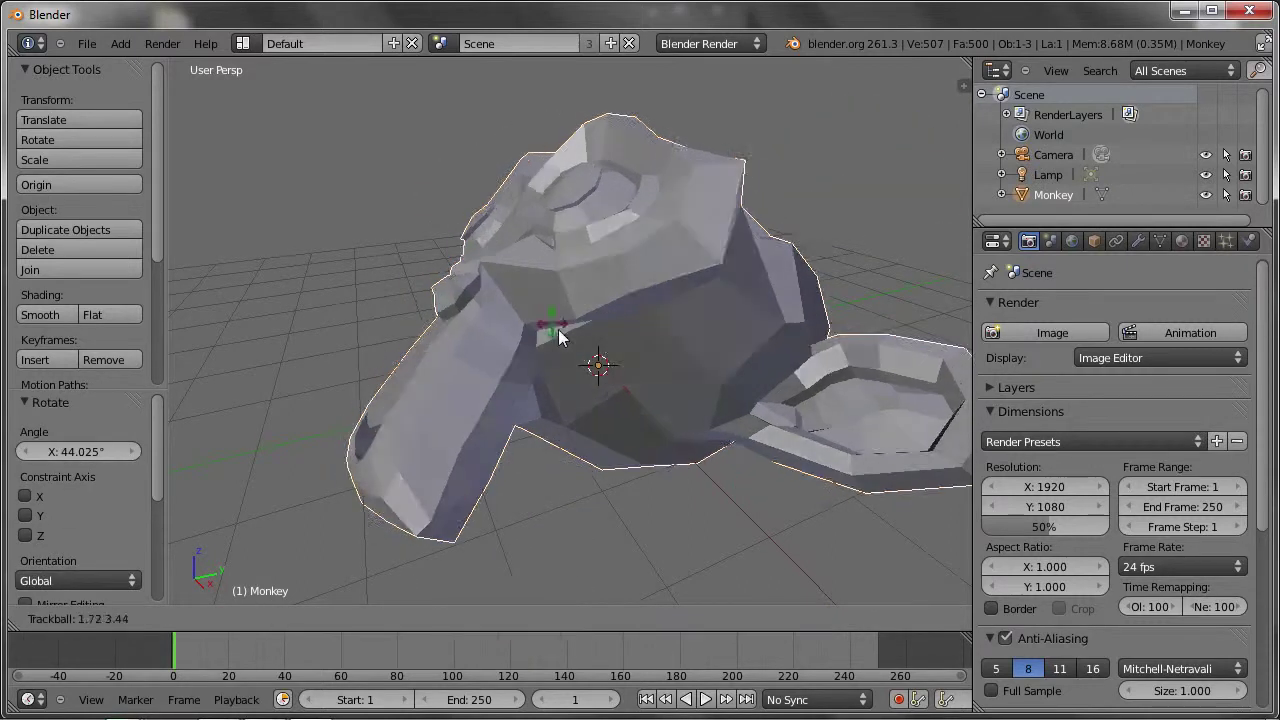
{"action": "left_click", "coordinate": [630, 387]}
Add a Remesh modifier to the Monkey and set its mode to Smooth
{"action": "left_click", "coordinate": [1137, 241]}
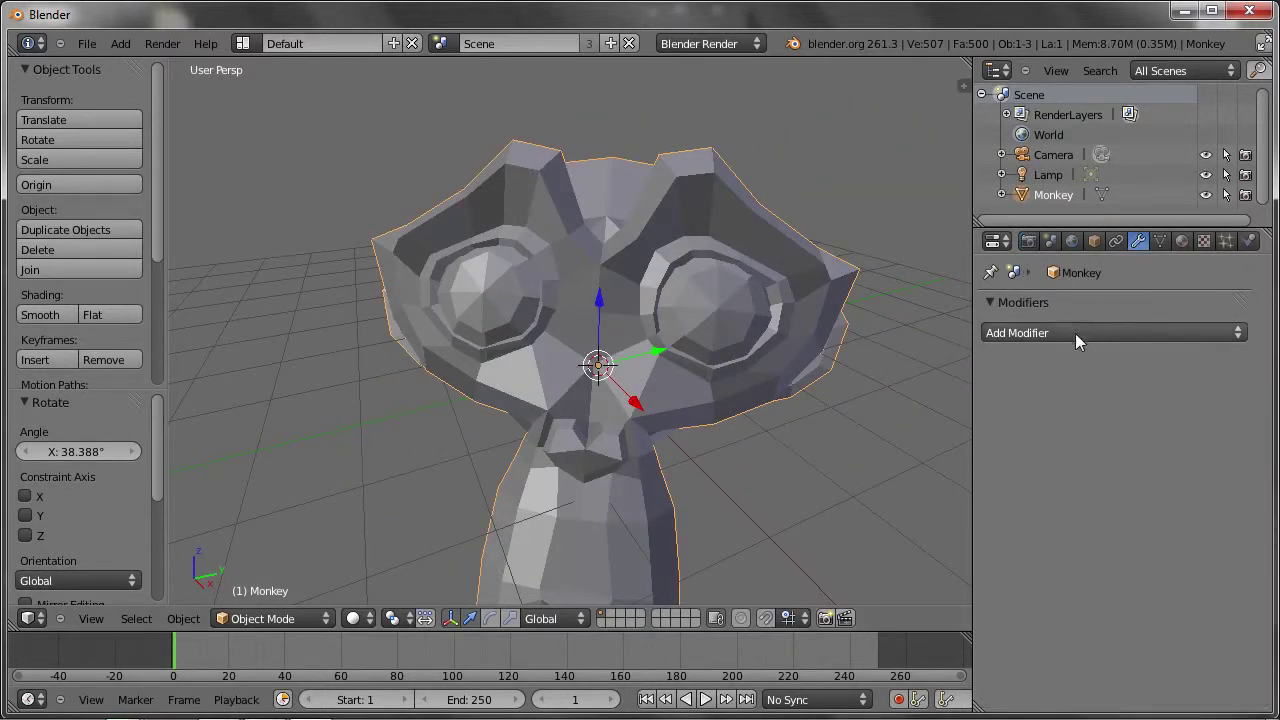
{"action": "left_click", "coordinate": [995, 333]}
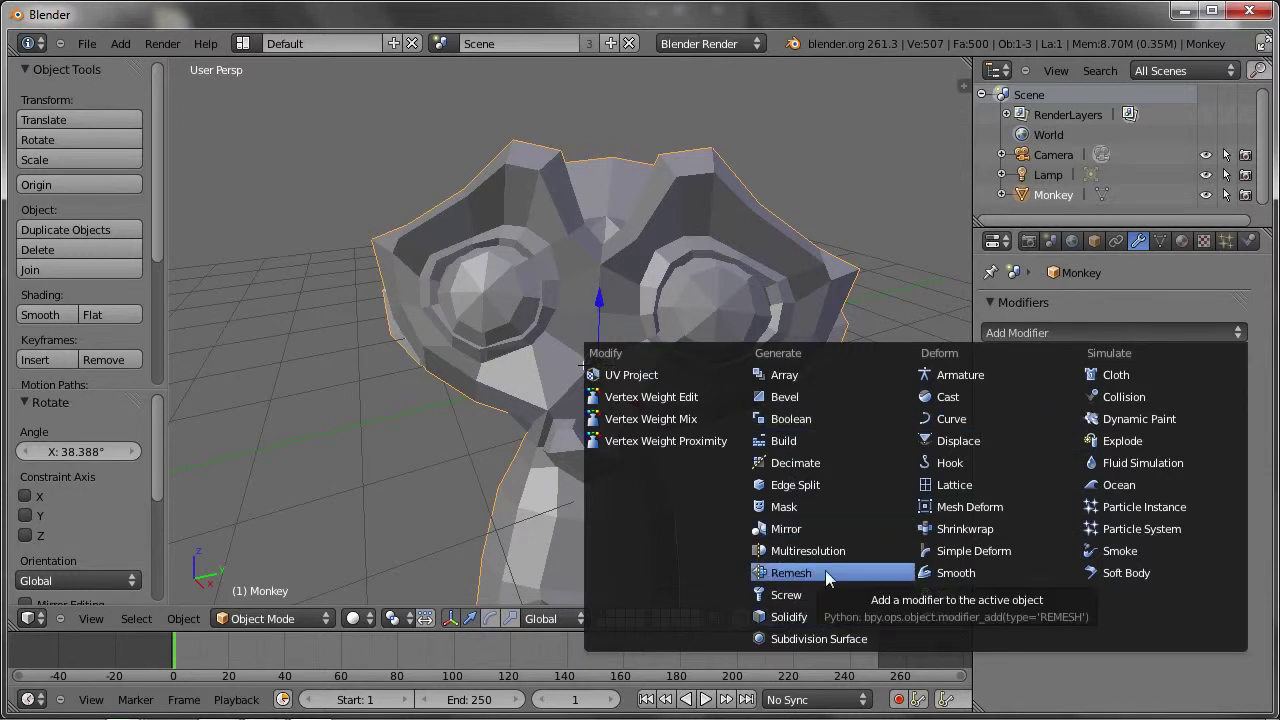
{"action": "left_click", "coordinate": [825, 574]}
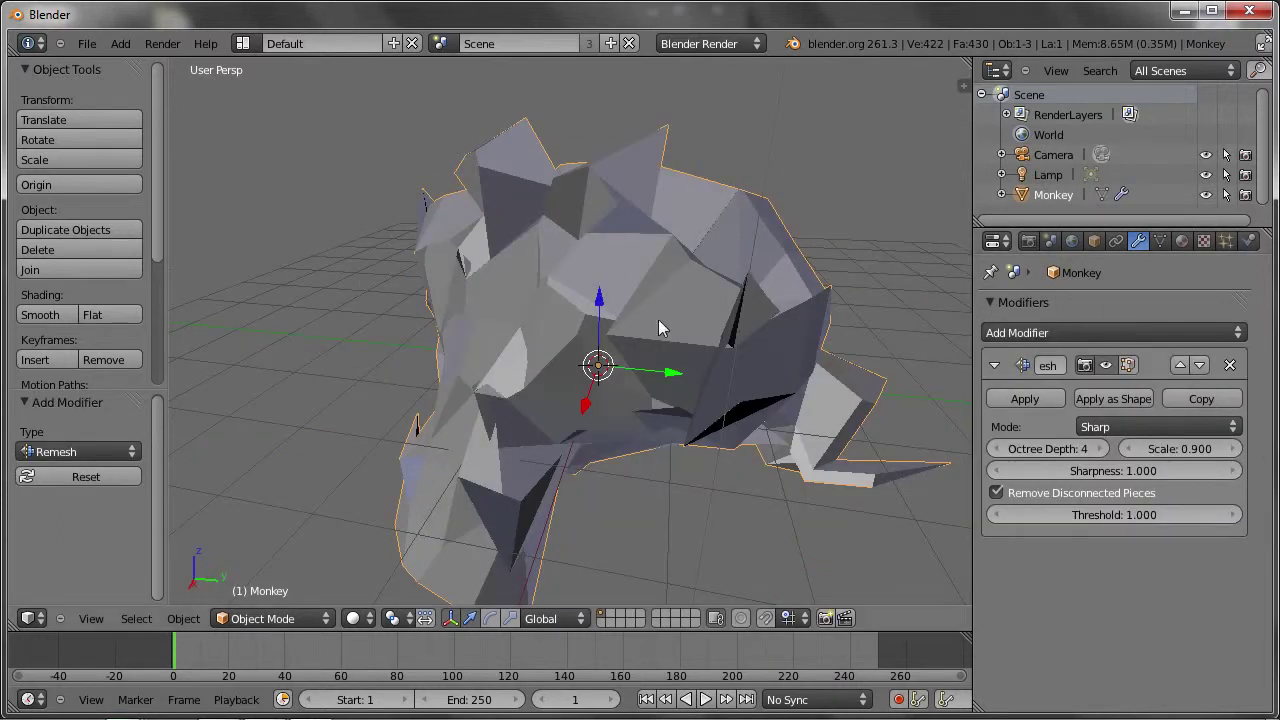
{"action": "middle_click_drag", "start_coordinate": [658, 328], "coordinate": [490, 331]}
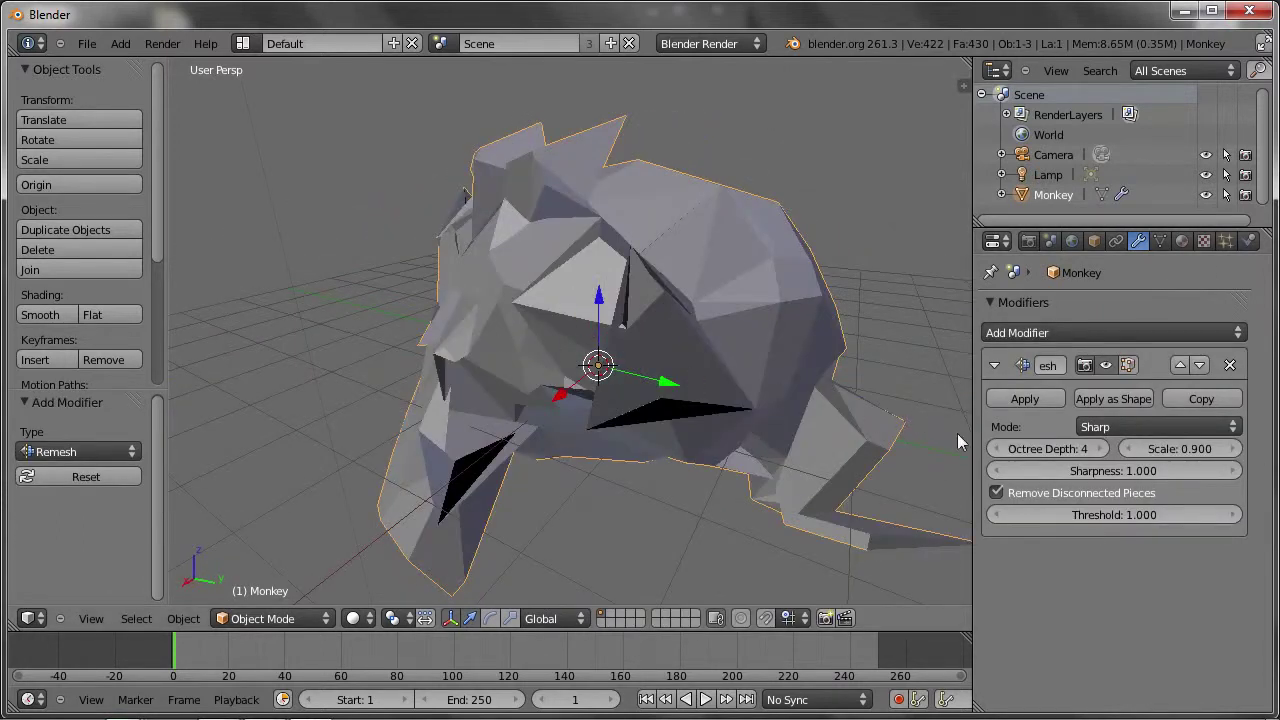
{"action": "left_click", "coordinate": [1131, 427]}
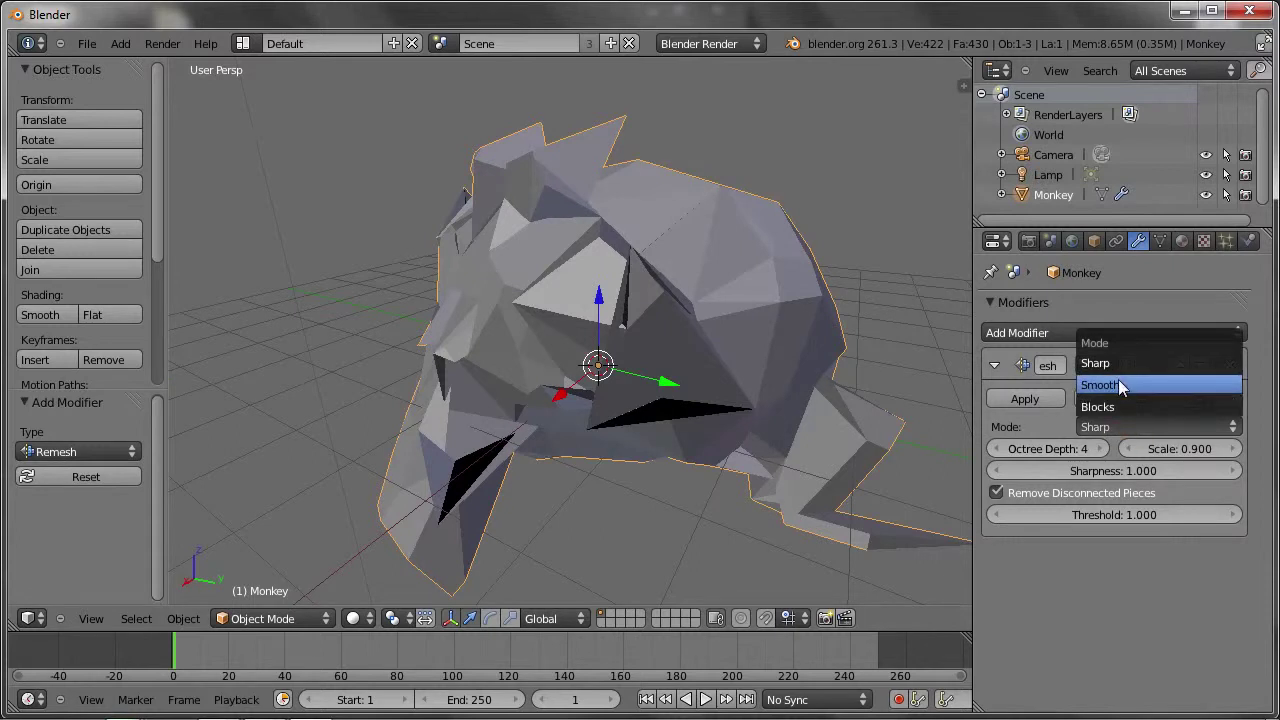
{"action": "left_click", "coordinate": [1120, 387]}
{"action": "mouse_move", "coordinate": [570, 282]}
{"action": "middle_mouse_down"}
{"action": "mouse_move", "coordinate": [554, 325]}
{"action": "mouse_move", "coordinate": [667, 303]}
{"action": "mouse_move", "coordinate": [610, 222]}
{"action": "mouse_move", "coordinate": [606, 297]}
{"action": "mouse_move", "coordinate": [650, 232]}
{"action": "mouse_move", "coordinate": [533, 264]}
{"action": "mouse_move", "coordinate": [617, 275]}
{"action": "mouse_move", "coordinate": [469, 338]}
{"action": "mouse_move", "coordinate": [502, 399]}
{"action": "mouse_move", "coordinate": [600, 366]}
{"action": "mouse_move", "coordinate": [597, 242]}
{"action": "mouse_move", "coordinate": [594, 283]}
{"action": "middle_mouse_up"}
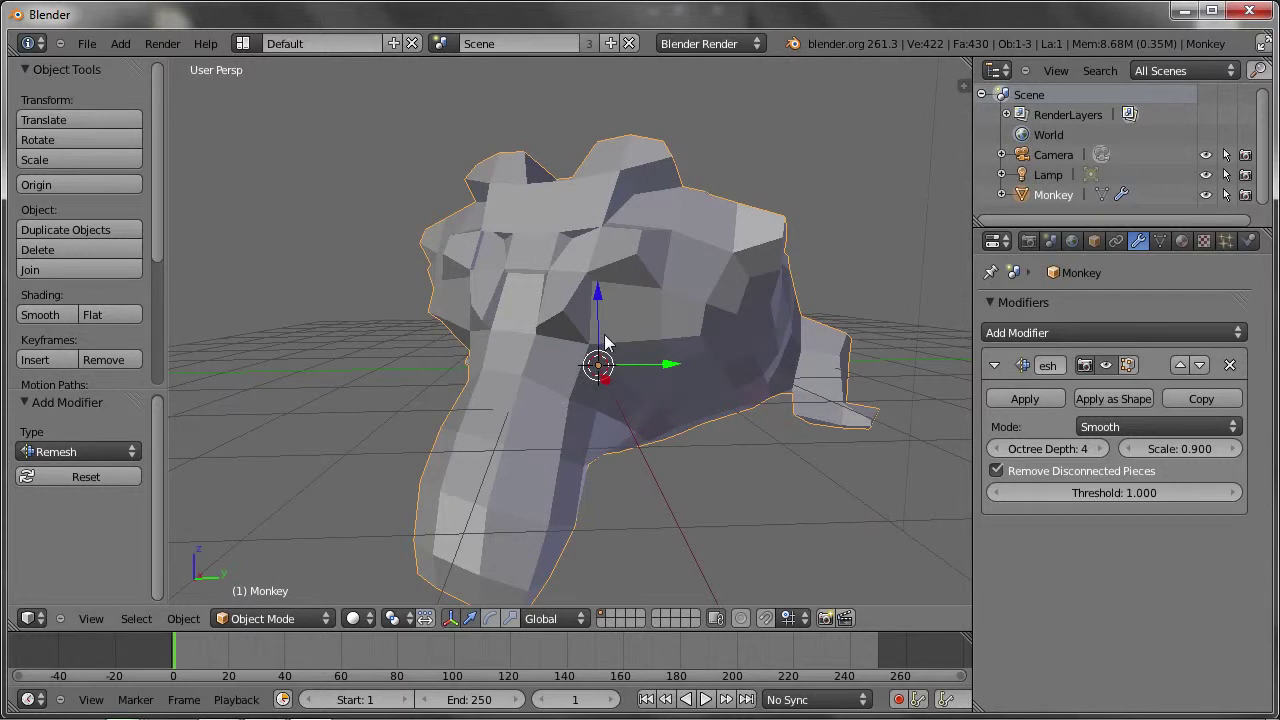
{"action": "scroll", "coordinate": [628, 333], "scroll_direction": "down", "scroll_amount": 3}
Replace the Monkey with a metaball ball at the 3D cursor
{"action": "scroll", "coordinate": [628, 333], "scroll_direction": "down", "scroll_amount": 2}
{"action": "key", "text": "x"}
{"action": "left_click", "coordinate": [605, 334]}
{"action": "key", "text": "shift+a"}
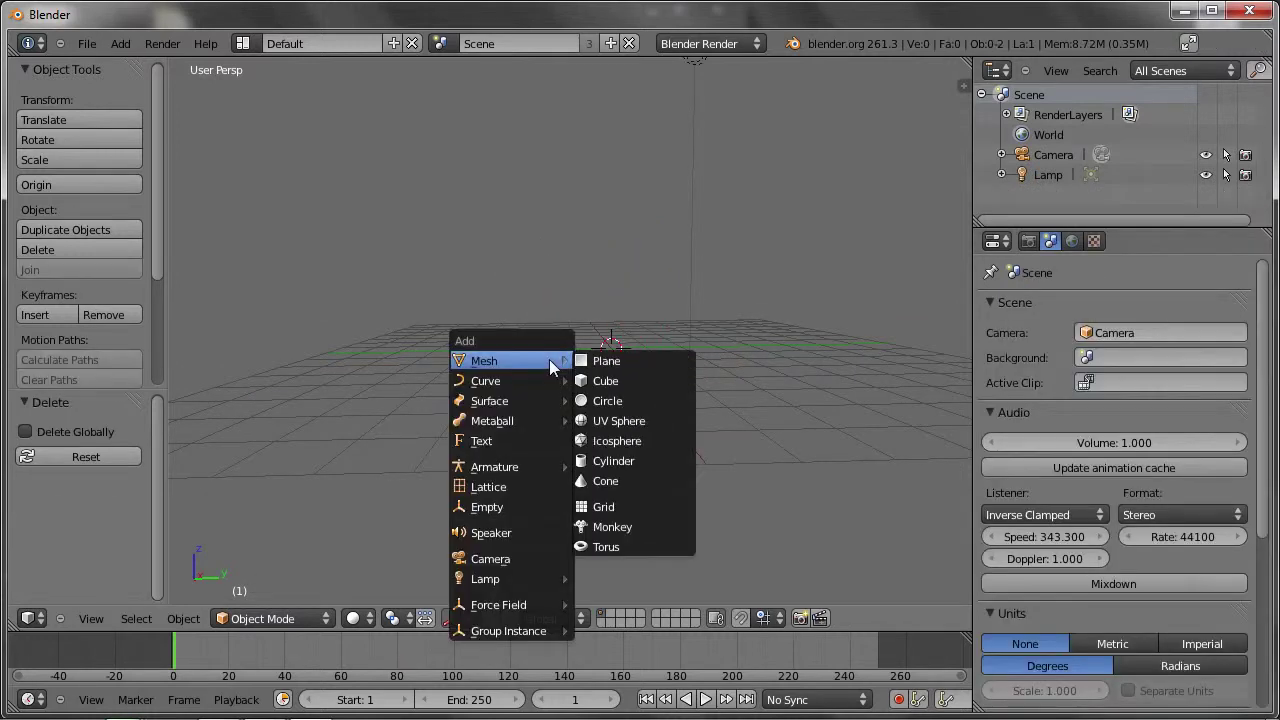
{"action": "left_click", "coordinate": [620, 421]}
Duplicate the metaball repeatedly into a blobby chain, ending with Mball.008 at the top
{"action": "key", "text": "shift+d"}
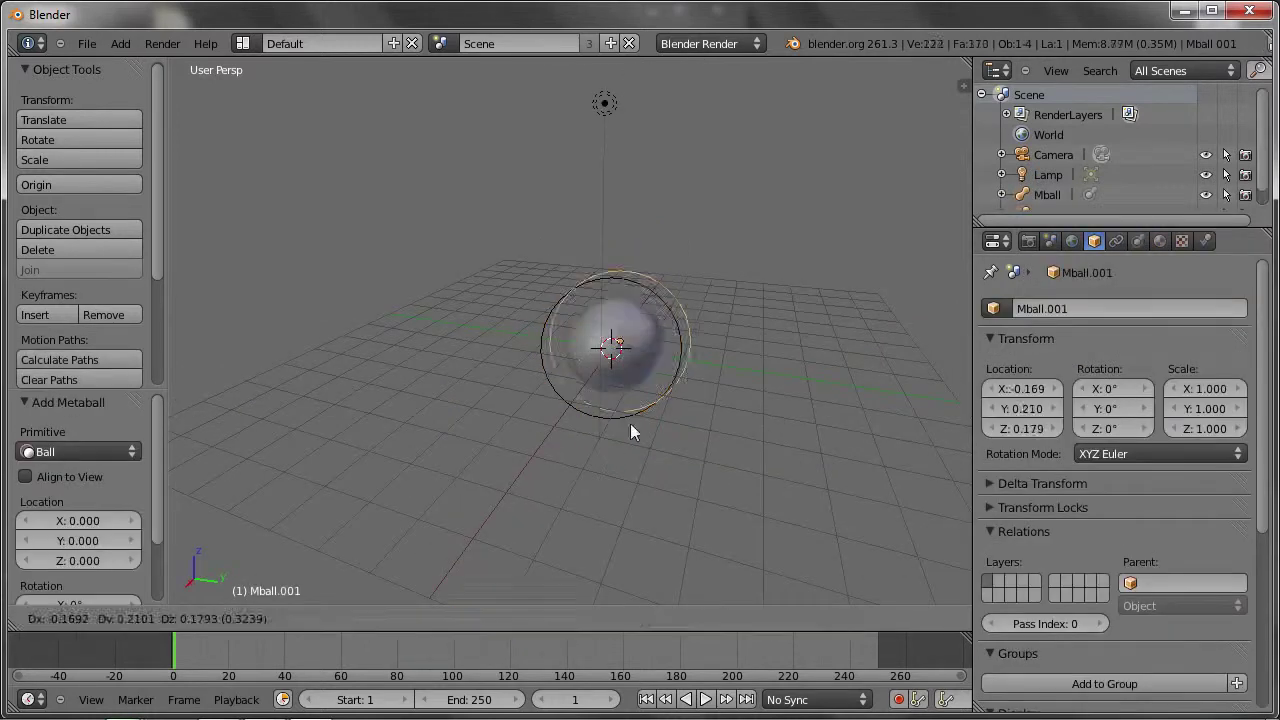
{"action": "left_click", "coordinate": [594, 365]}
{"action": "key", "text": "shift+d"}
{"action": "left_click", "coordinate": [532, 379]}
{"action": "key", "text": "shift+d"}
{"action": "left_click", "coordinate": [680, 500]}
{"action": "key", "text": "shift+d"}
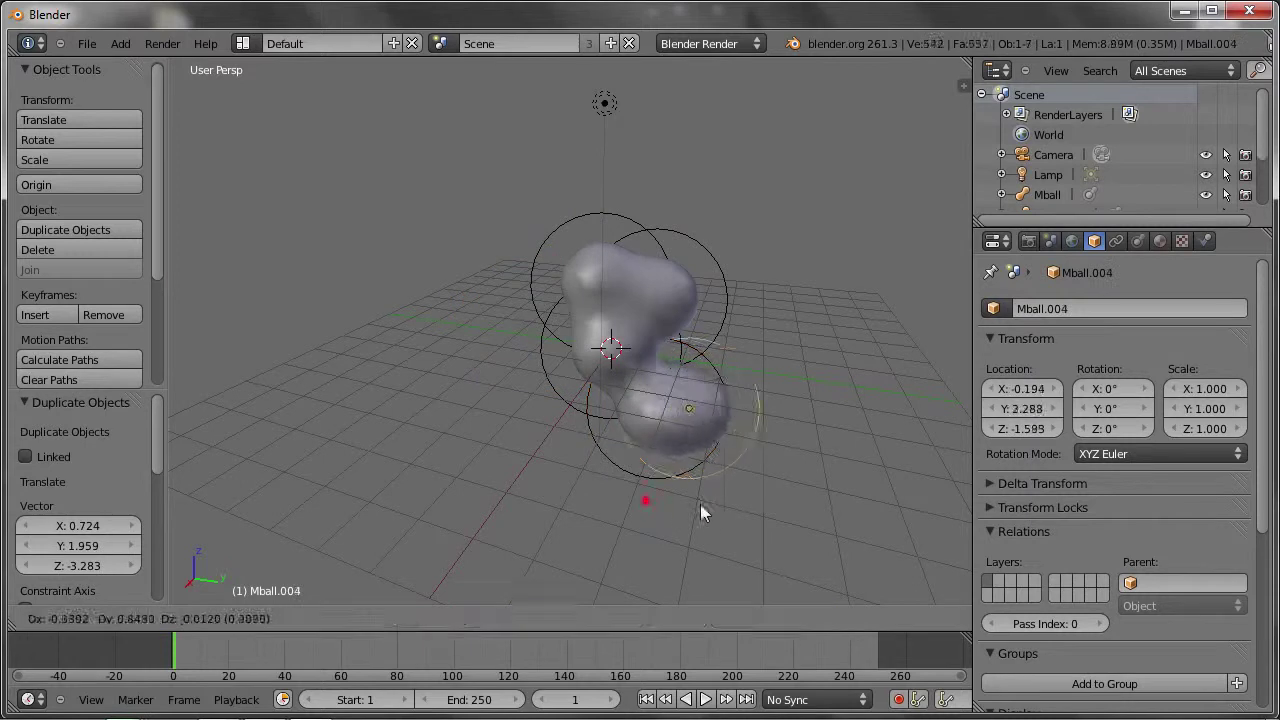
{"action": "left_click", "coordinate": [751, 513]}
{"action": "key", "text": "shift+d"}
{"action": "left_click", "coordinate": [788, 526]}
{"action": "left_click", "coordinate": [813, 568]}
{"action": "key", "text": "shift+d"}
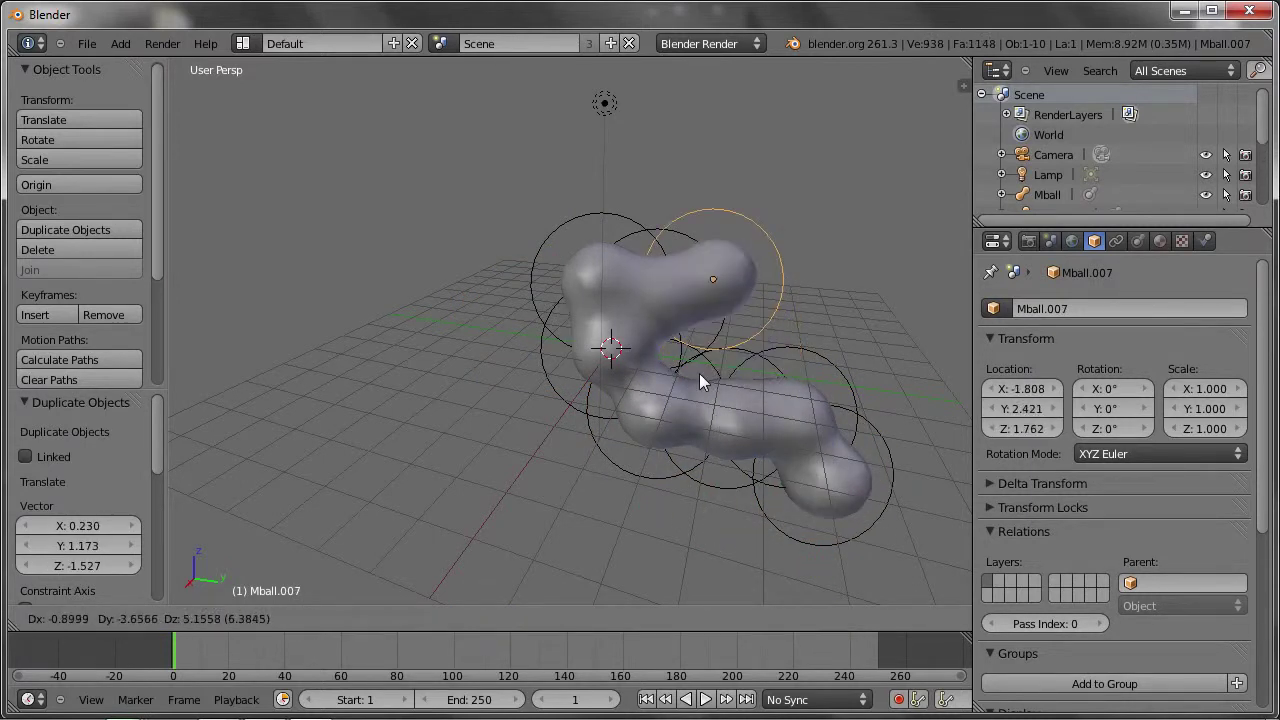
{"action": "left_click", "coordinate": [672, 318]}
{"action": "key", "text": "shift+d"}
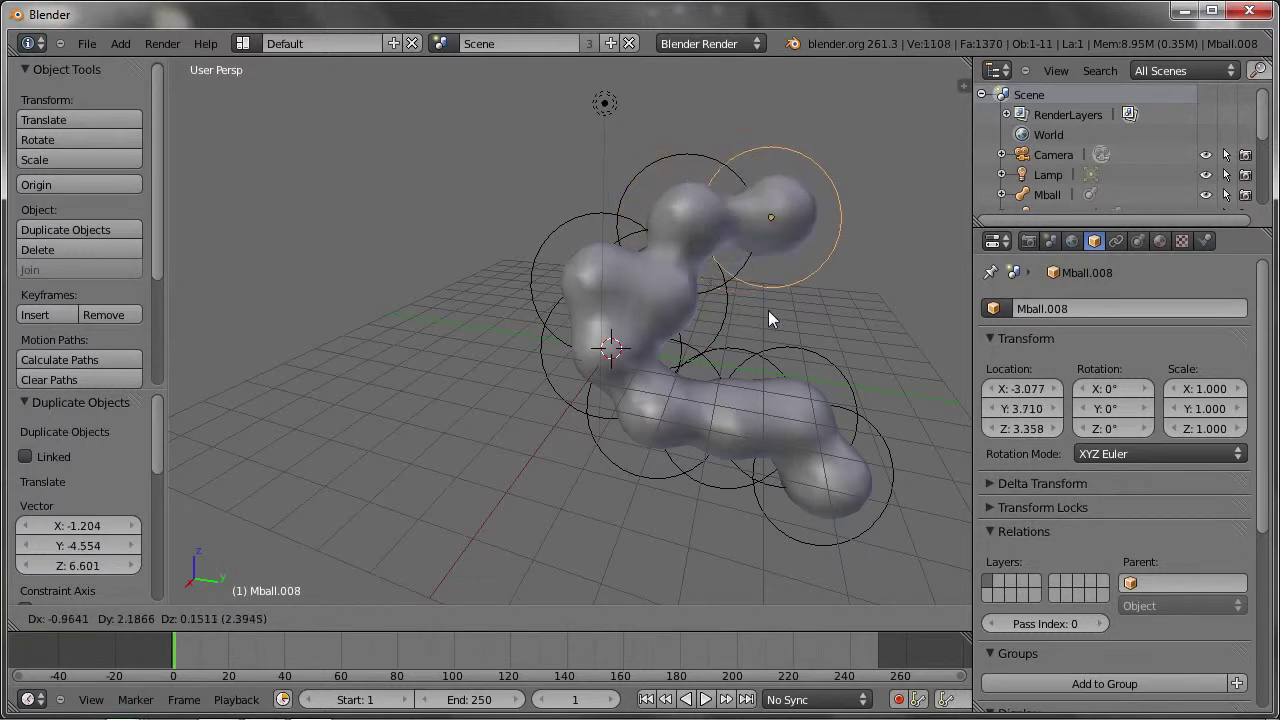
{"action": "left_click", "coordinate": [768, 312]}
Convert the metaballs into the mesh Mball.009 and inspect its vertices in Edit Mode
{"action": "key", "text": "alt+c"}
{"action": "left_click", "coordinate": [651, 400]}
{"action": "key", "text": "Tab"}
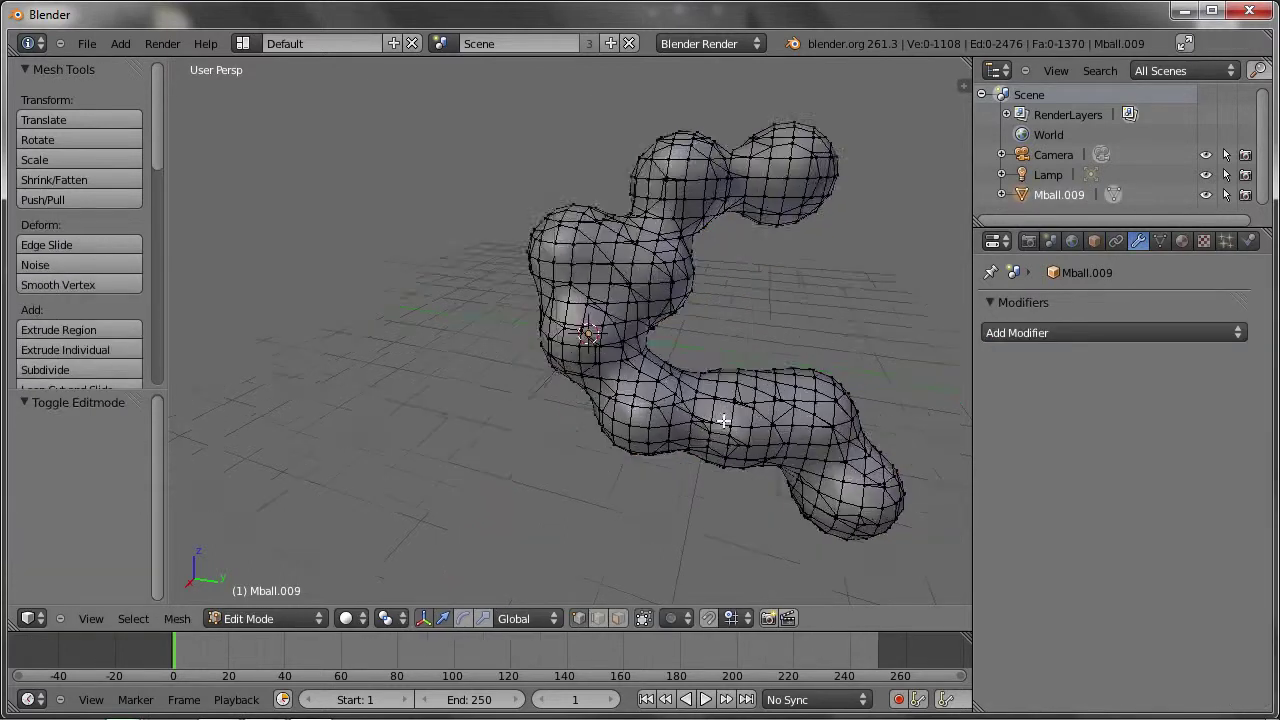
{"action": "scroll", "coordinate": [640, 380], "scroll_direction": "up", "scroll_amount": 5}
{"action": "right_click", "coordinate": [595, 348]}
{"action": "right_click", "coordinate": [512, 408]}
{"action": "right_click", "coordinate": [540, 405], "text": "shift"}
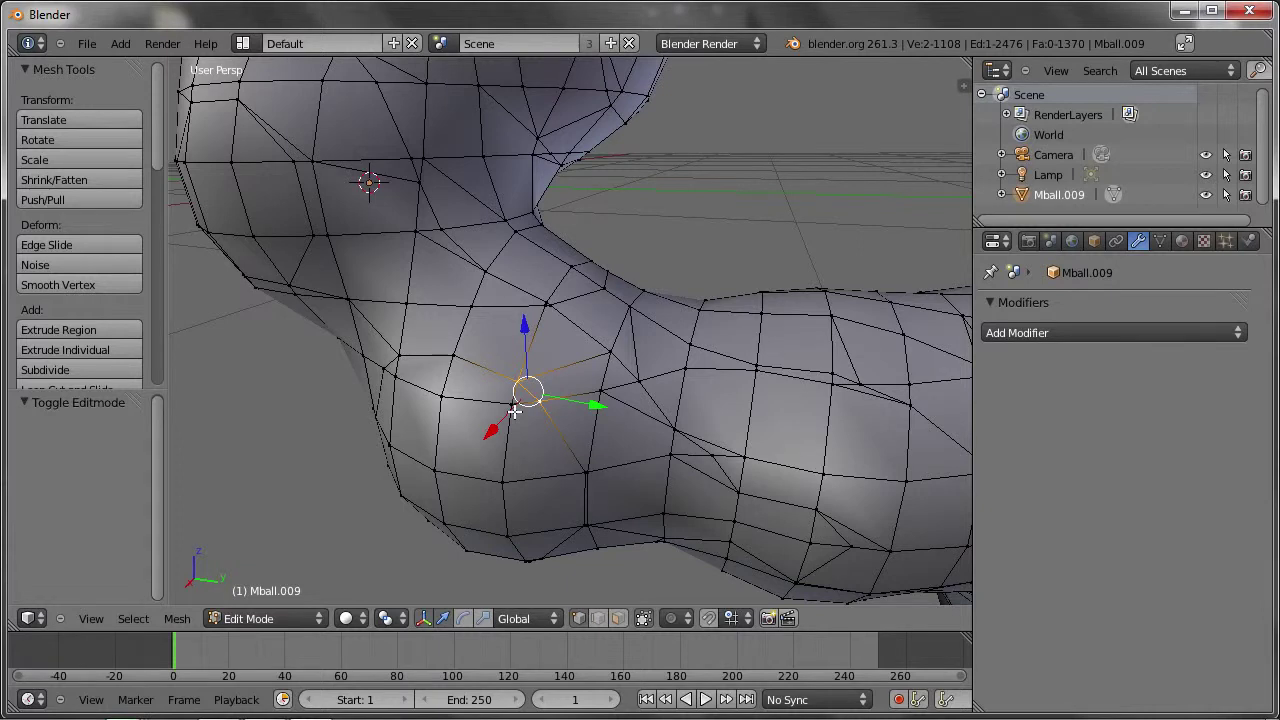
{"action": "key", "text": "Tab"}
{"action": "scroll", "coordinate": [519, 407], "scroll_direction": "down", "scroll_amount": 3}
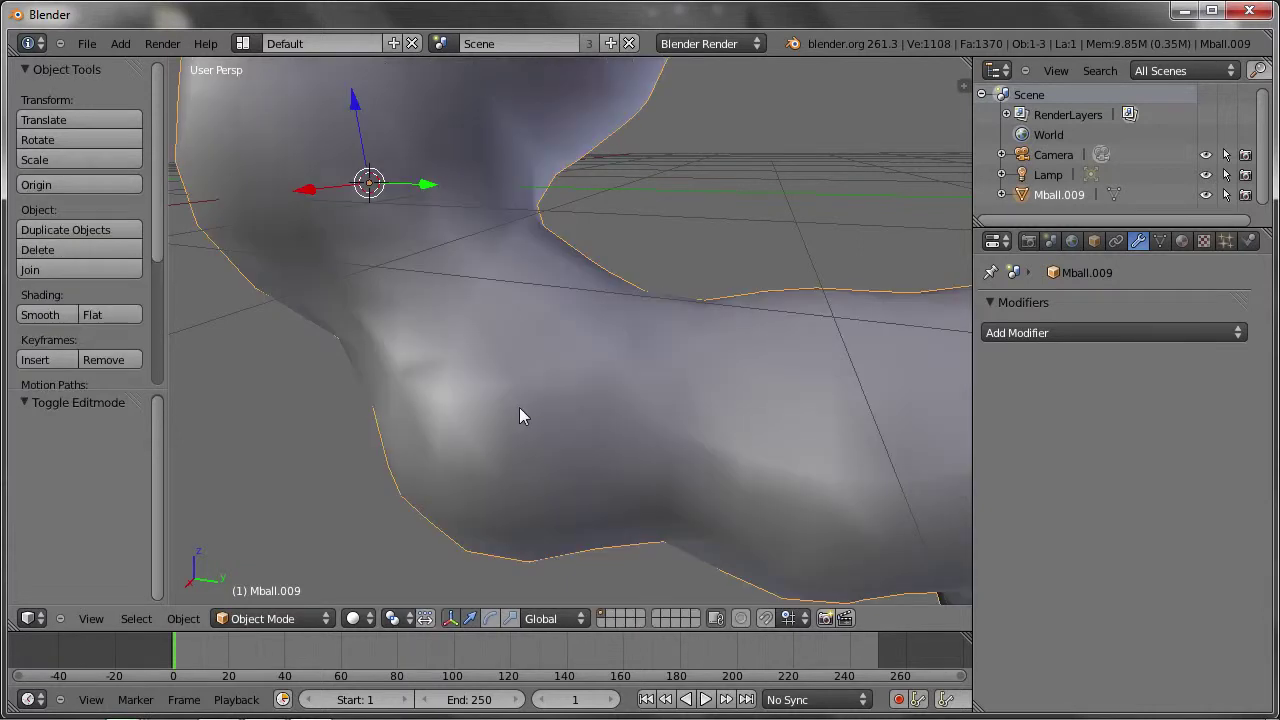
{"action": "scroll", "coordinate": [506, 359], "scroll_direction": "down", "scroll_amount": 3}
{"action": "scroll", "coordinate": [525, 348], "scroll_direction": "down", "scroll_amount": 2}
{"action": "mouse_move", "coordinate": [525, 348]}
{"action": "middle_mouse_down"}
{"action": "mouse_move", "coordinate": [698, 330]}
{"action": "mouse_move", "coordinate": [443, 323]}
{"action": "middle_mouse_up"}
{"action": "key", "text": "Tab"}
{"action": "key", "text": "Tab"}
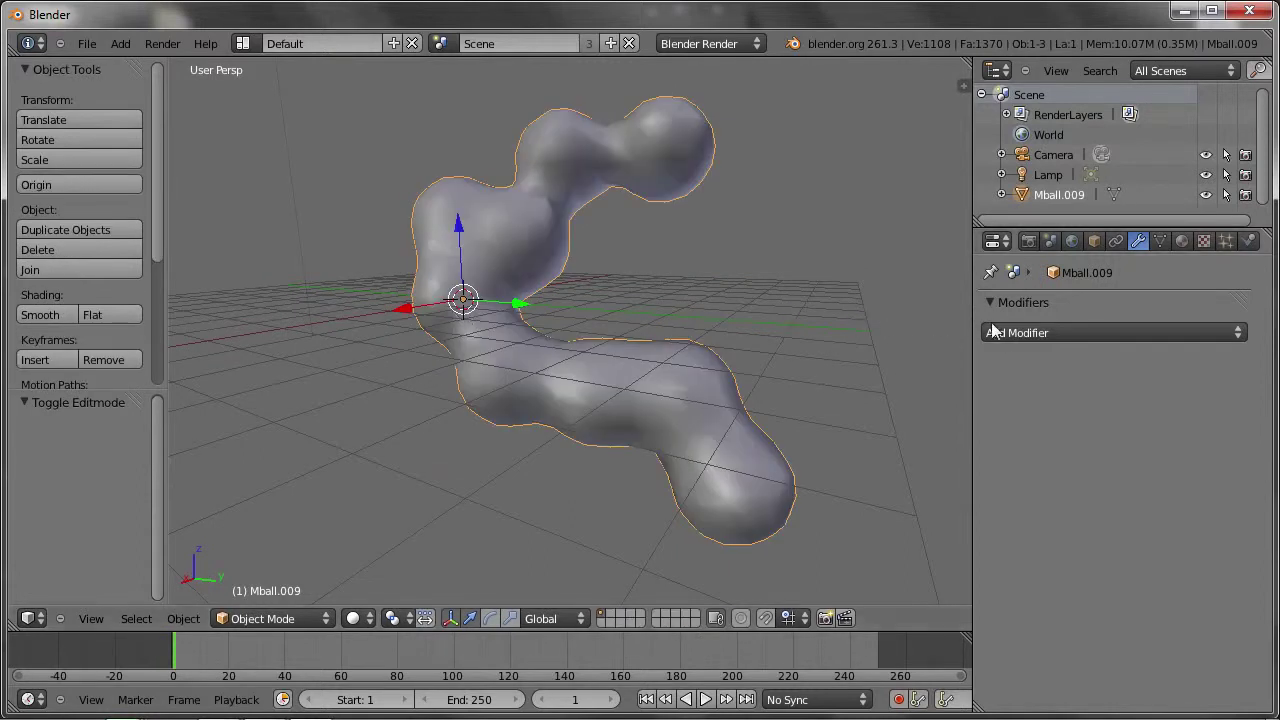
Add a Remesh modifier set to Smooth mode with Octree Depth 6
{"action": "left_click", "coordinate": [1000, 333]}
{"action": "left_click", "coordinate": [775, 573]}
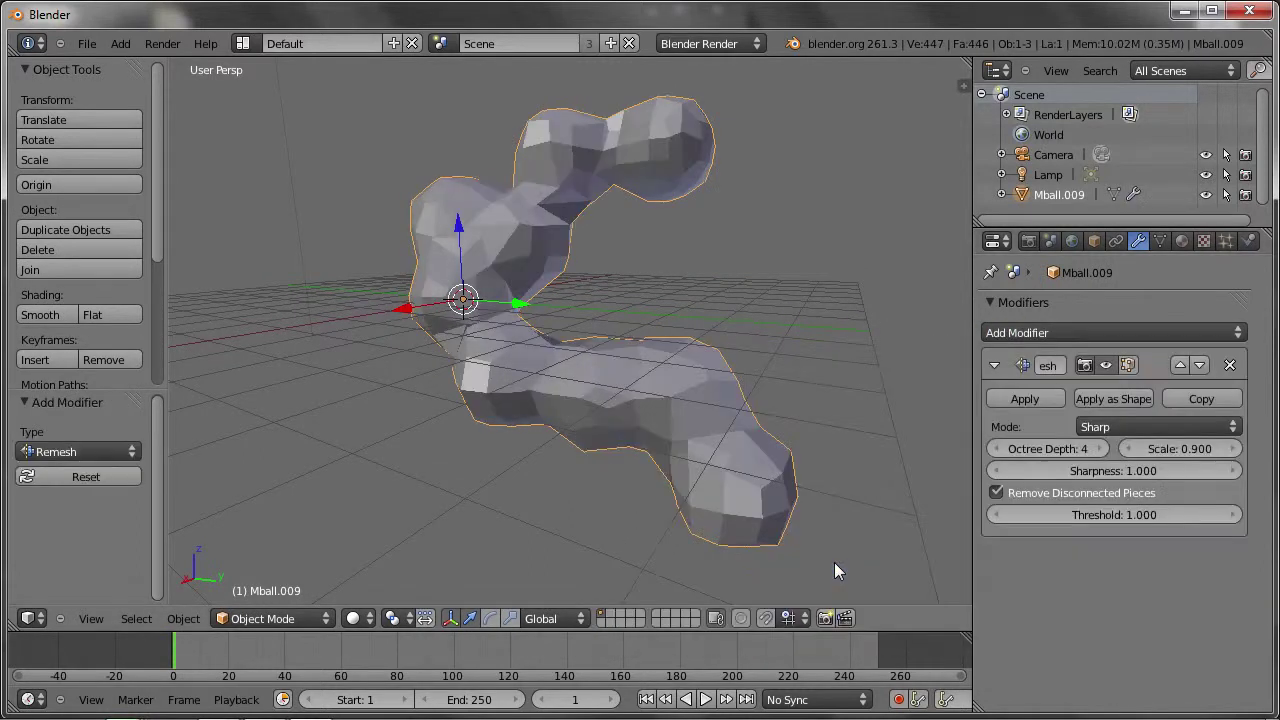
{"action": "mouse_move", "coordinate": [531, 404]}
{"action": "middle_mouse_down"}
{"action": "mouse_move", "coordinate": [499, 371]}
{"action": "mouse_move", "coordinate": [613, 420]}
{"action": "mouse_move", "coordinate": [610, 334]}
{"action": "mouse_move", "coordinate": [489, 392]}
{"action": "mouse_move", "coordinate": [560, 391]}
{"action": "mouse_move", "coordinate": [528, 354]}
{"action": "mouse_move", "coordinate": [573, 418]}
{"action": "mouse_move", "coordinate": [555, 335]}
{"action": "middle_mouse_up"}
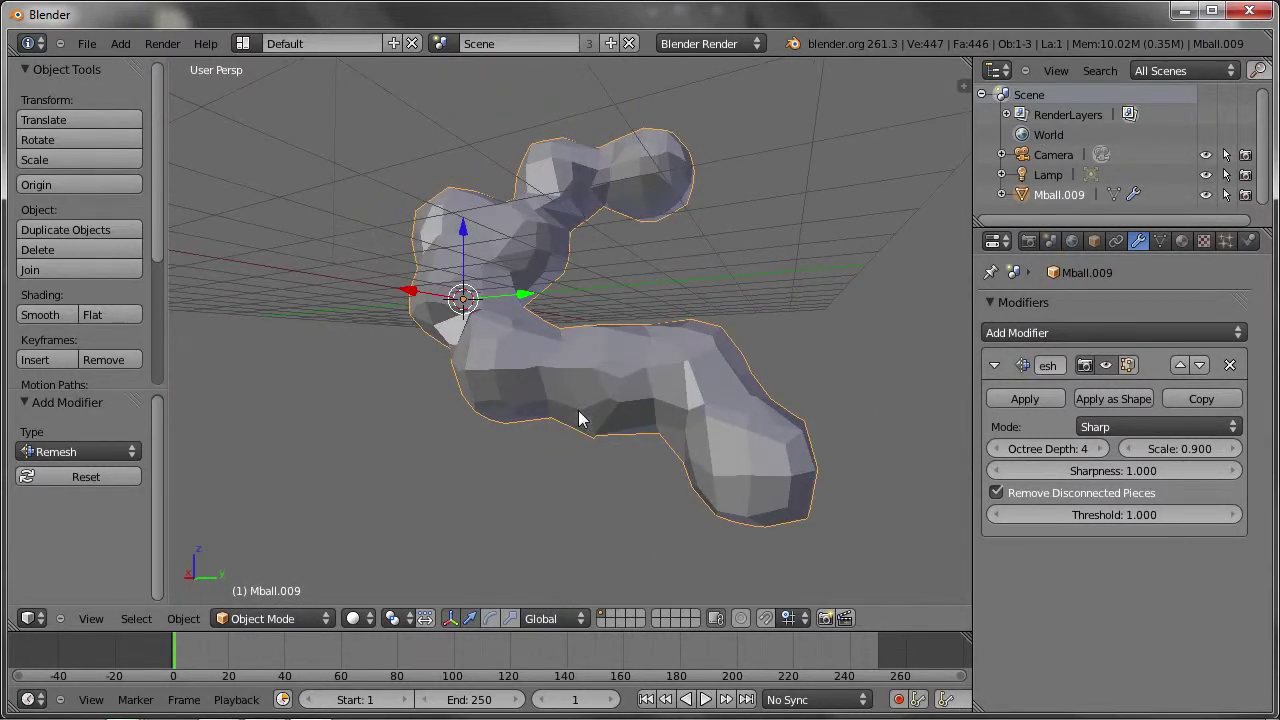
{"action": "left_click", "coordinate": [1121, 424]}
{"action": "left_click", "coordinate": [1113, 385]}
{"action": "mouse_move", "coordinate": [520, 300]}
{"action": "middle_mouse_down"}
{"action": "mouse_move", "coordinate": [550, 314]}
{"action": "mouse_move", "coordinate": [605, 400]}
{"action": "mouse_move", "coordinate": [474, 355]}
{"action": "mouse_move", "coordinate": [598, 333]}
{"action": "mouse_move", "coordinate": [525, 316]}
{"action": "middle_mouse_up"}
{"action": "scroll", "coordinate": [523, 320], "scroll_direction": "up", "scroll_amount": 2}
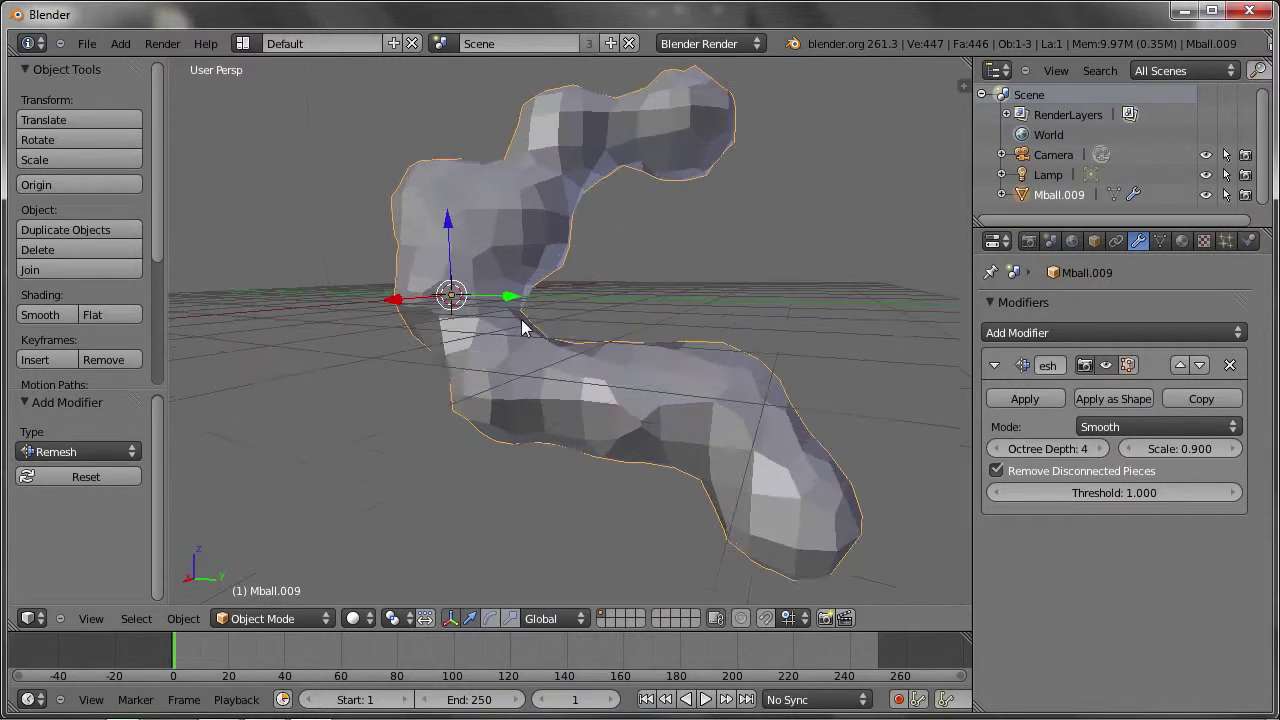
{"action": "left_click", "coordinate": [1103, 452]}
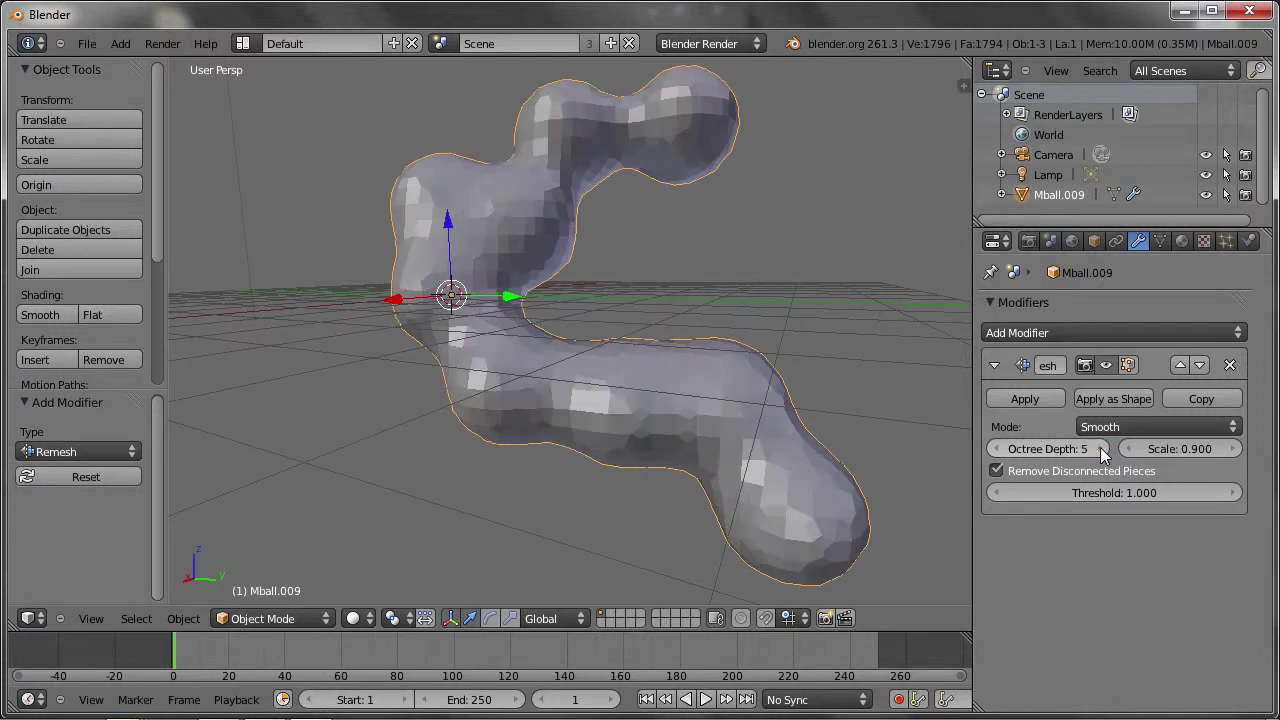
{"action": "left_click", "coordinate": [1103, 452]}
{"action": "mouse_move", "coordinate": [426, 355]}
{"action": "middle_mouse_down"}
{"action": "mouse_move", "coordinate": [450, 377]}
{"action": "mouse_move", "coordinate": [537, 323]}
{"action": "mouse_move", "coordinate": [514, 371]}
{"action": "middle_mouse_up"}
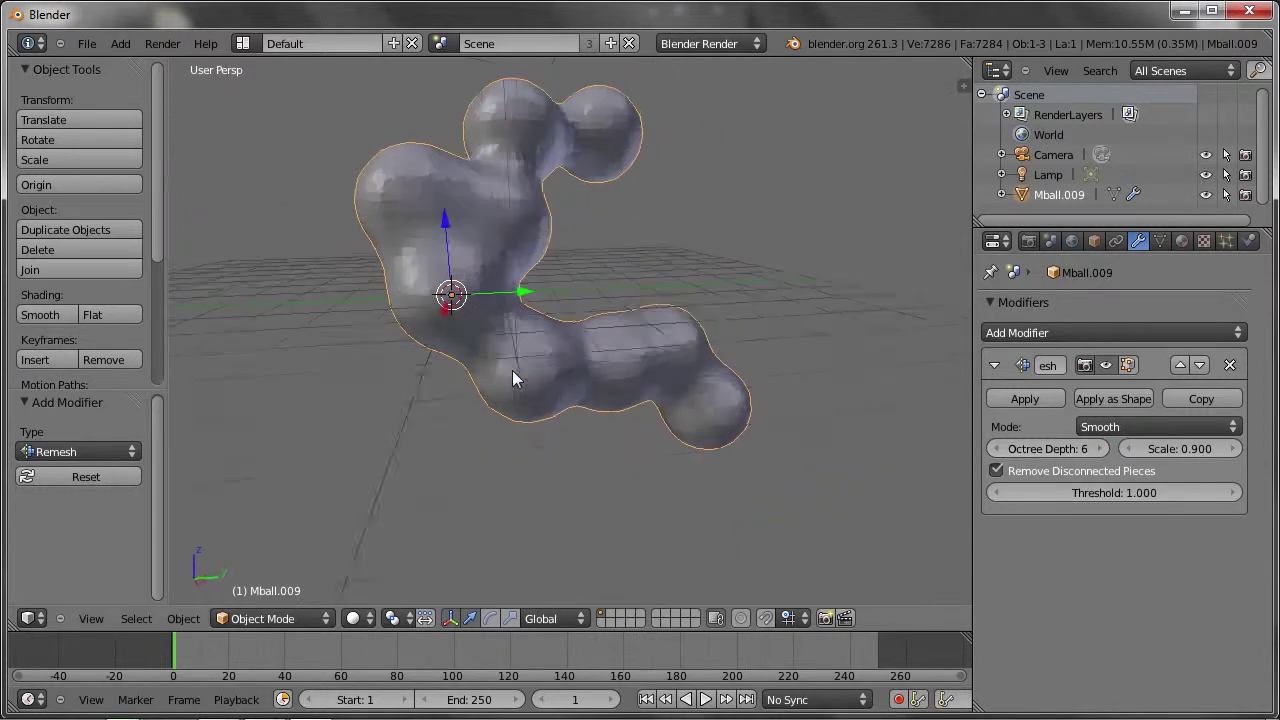
Apply the Remesh and inspect the new quad topology with a loop-cut preview
{"action": "left_click", "coordinate": [1031, 397]}
{"action": "key", "text": "Tab"}
{"action": "scroll", "coordinate": [490, 343], "scroll_direction": "up", "scroll_amount": 3}
{"action": "scroll", "coordinate": [515, 337], "scroll_direction": "up", "scroll_amount": 2}
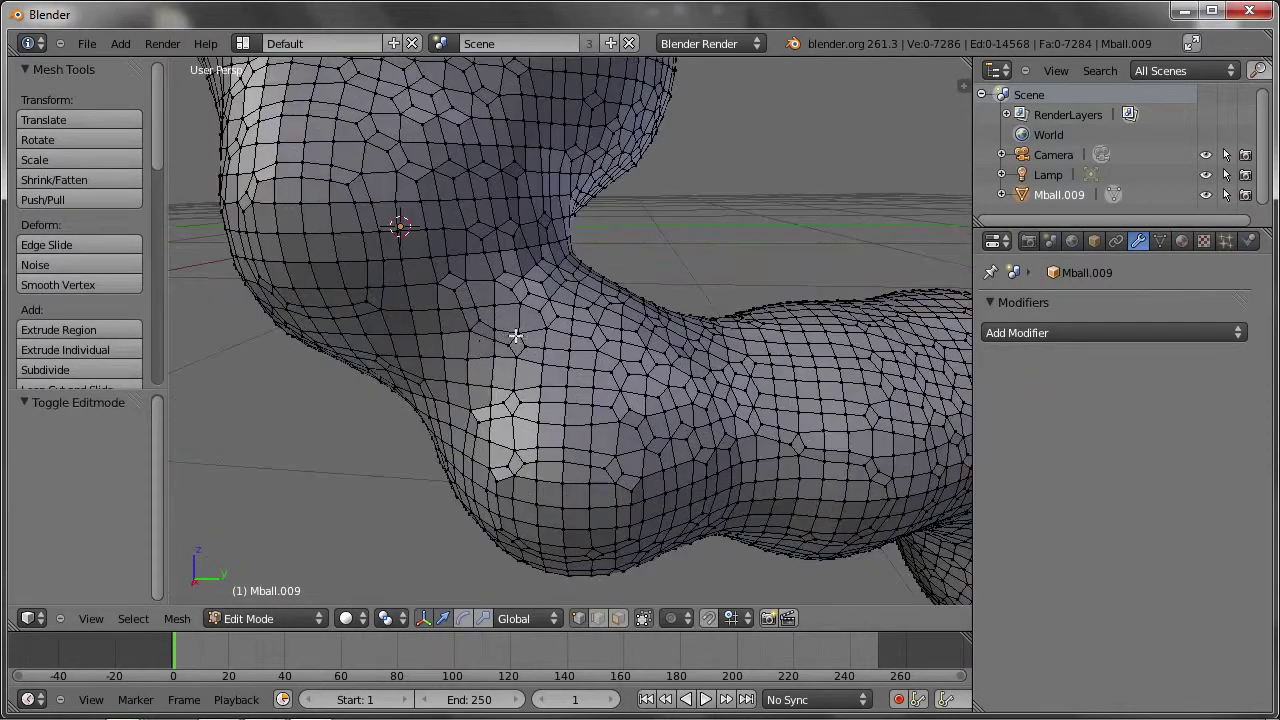
{"action": "scroll", "coordinate": [515, 337], "scroll_direction": "up", "scroll_amount": 1}
{"action": "scroll", "coordinate": [520, 336], "scroll_direction": "up", "scroll_amount": 1}
{"action": "scroll", "coordinate": [715, 388], "scroll_direction": "up", "scroll_amount": 2}
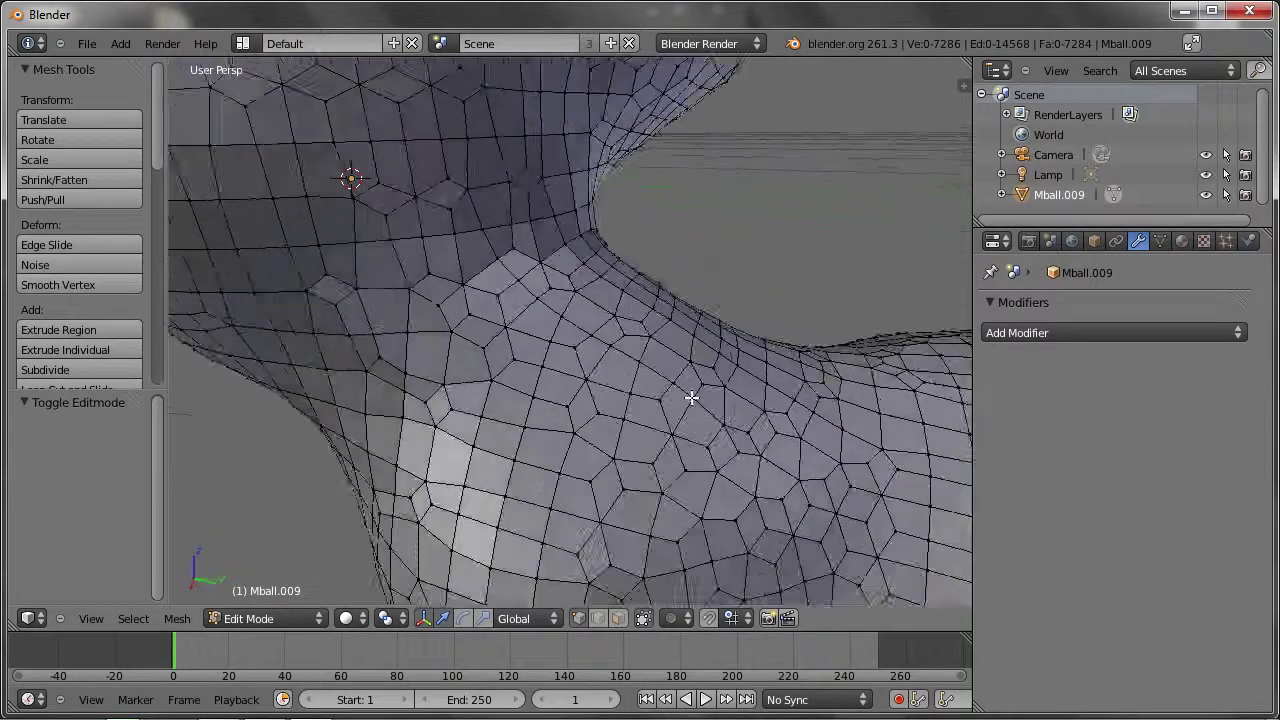
{"action": "middle_click_drag", "start_coordinate": [691, 397], "coordinate": [551, 383]}
{"action": "key", "text": "ctrl+r"}
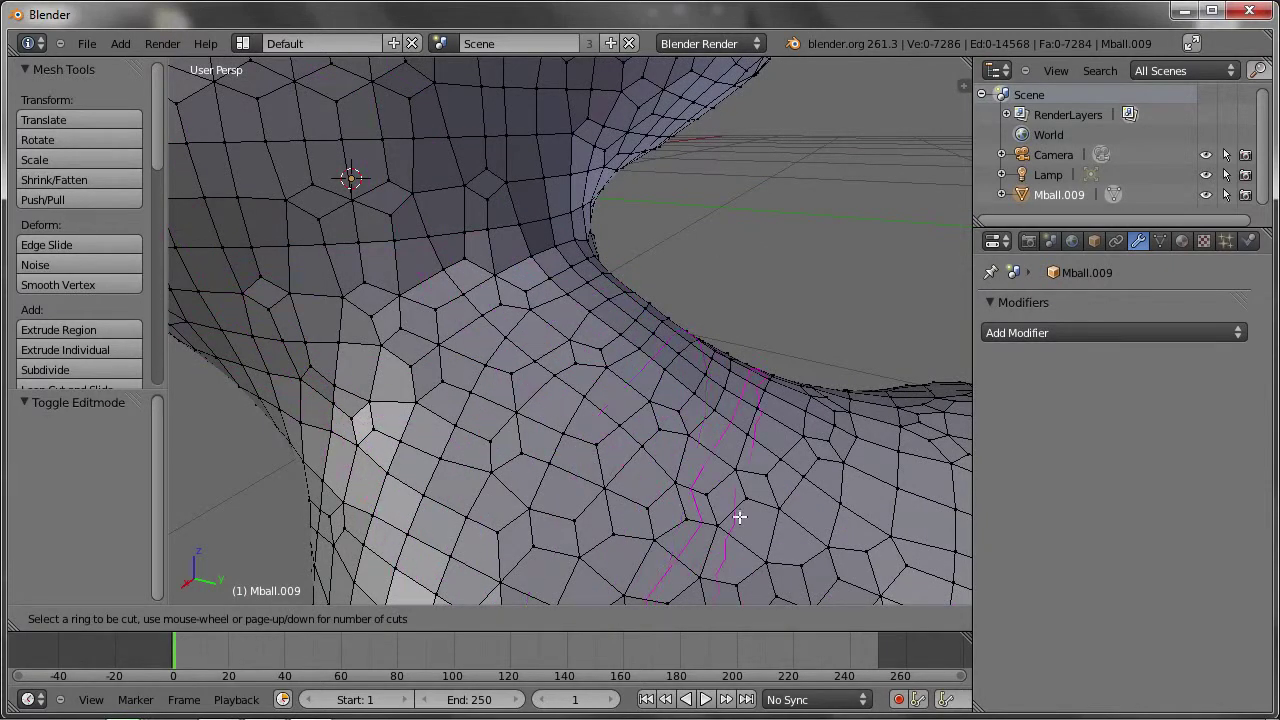
{"action": "key", "text": "Escape"}
{"action": "key", "text": "Tab"}
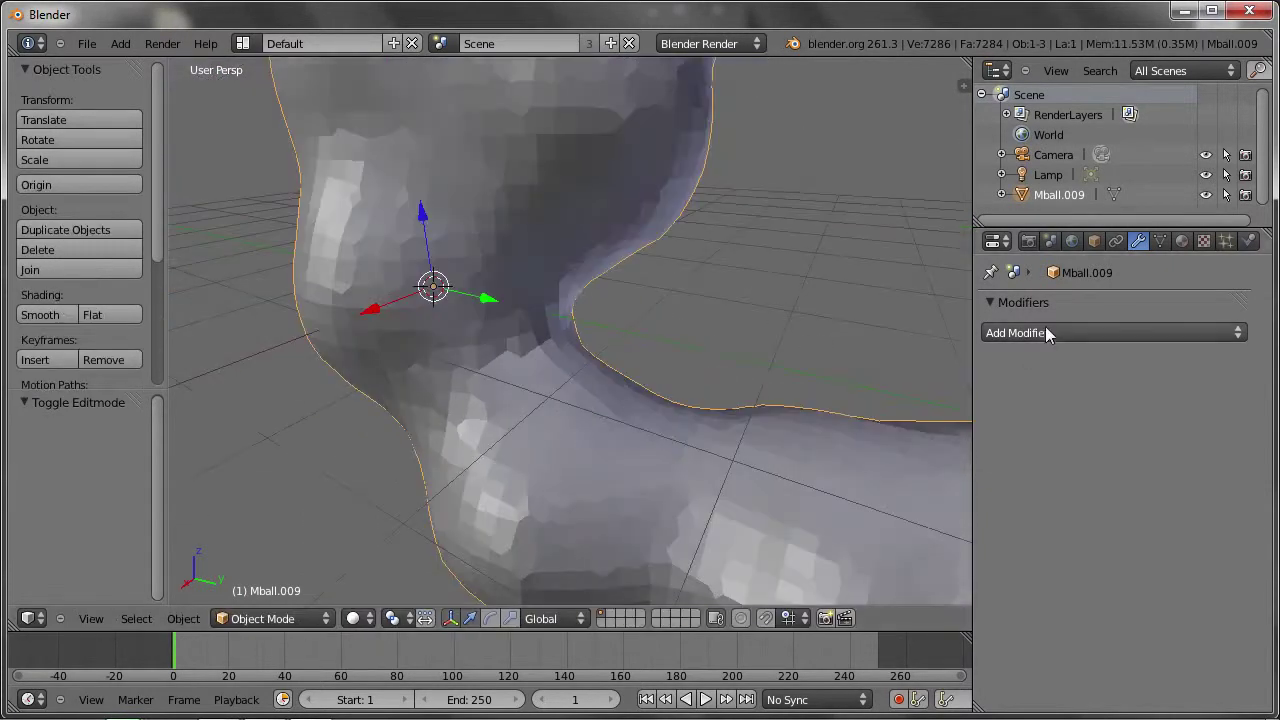
Add a Subdivision Surface modifier and shade the blob smooth
{"action": "left_click", "coordinate": [1045, 333]}
{"action": "left_click", "coordinate": [838, 637]}
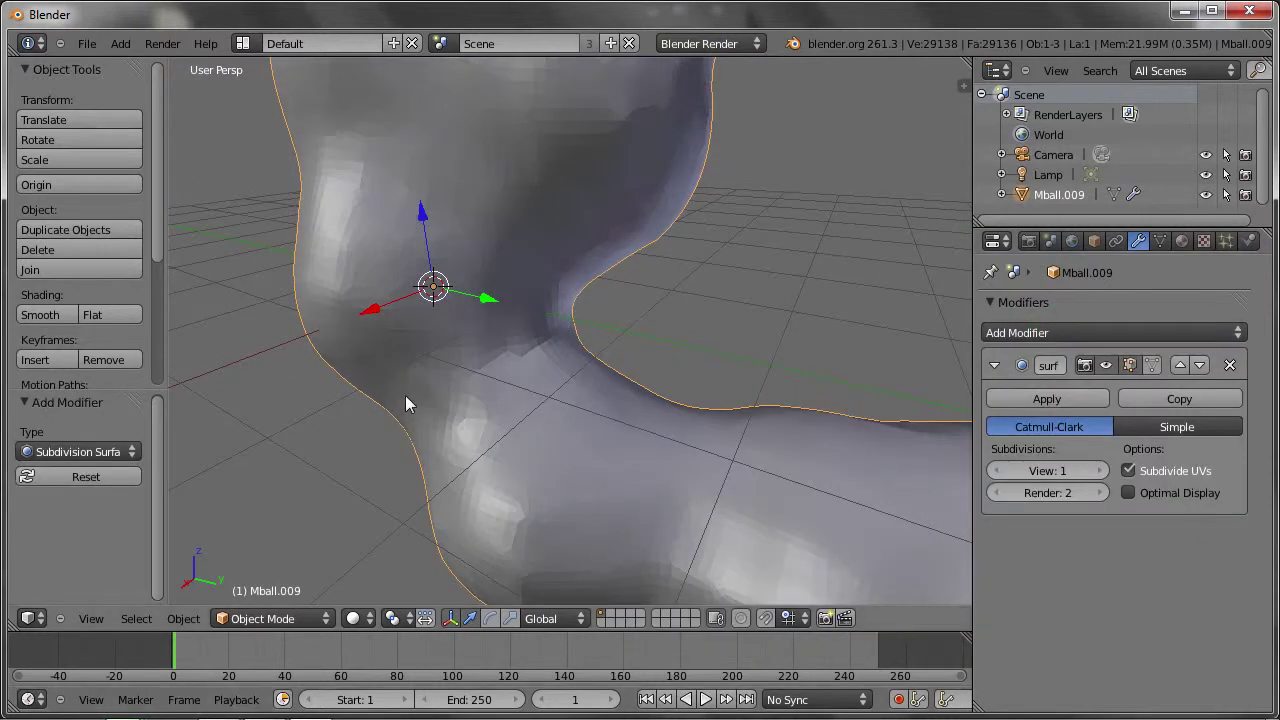
{"action": "left_click", "coordinate": [47, 319]}
{"action": "mouse_move", "coordinate": [380, 390]}
{"action": "middle_mouse_down"}
{"action": "mouse_move", "coordinate": [462, 420]}
{"action": "mouse_move", "coordinate": [520, 308]}
{"action": "mouse_move", "coordinate": [806, 368]}
{"action": "middle_mouse_up"}
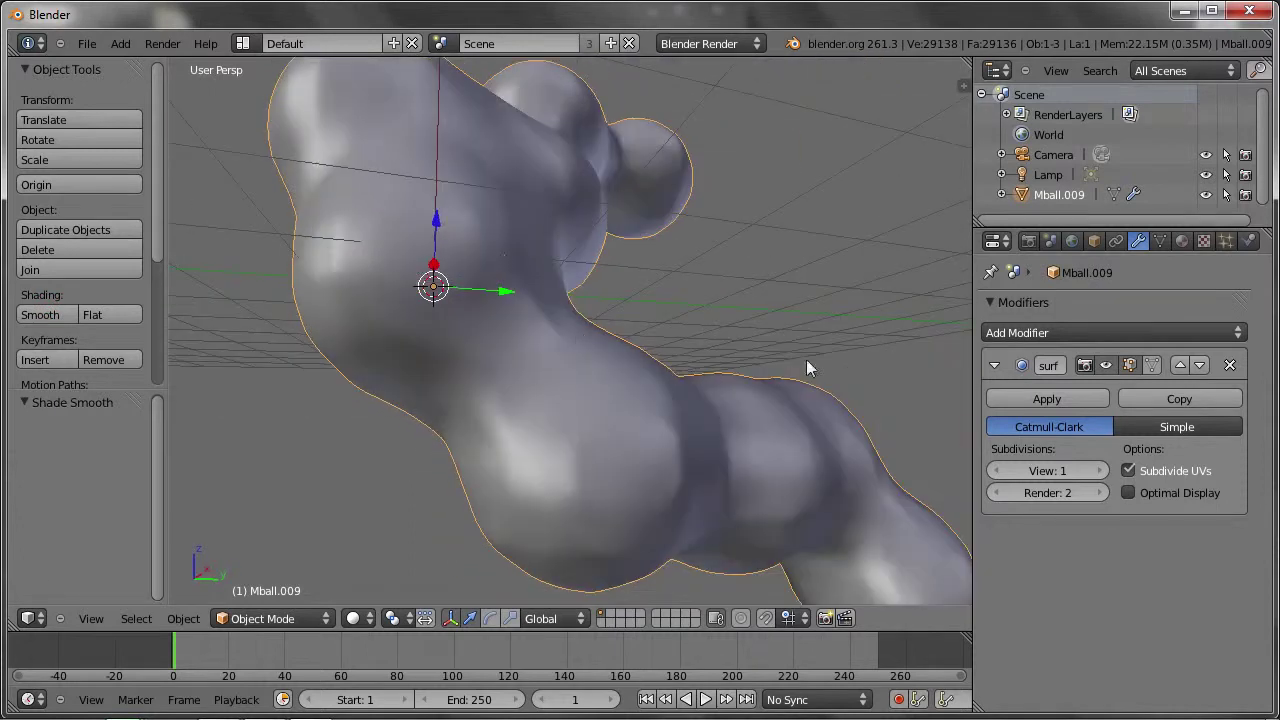
Remove the Subdivision Surface modifier and check the dense wireframe in Edit Mode
{"action": "left_click", "coordinate": [1230, 364]}
{"action": "scroll", "coordinate": [467, 411], "scroll_direction": "up", "scroll_amount": 2}
{"action": "middle_click_drag", "start_coordinate": [467, 411], "coordinate": [521, 396]}
{"action": "key", "text": "Tab"}
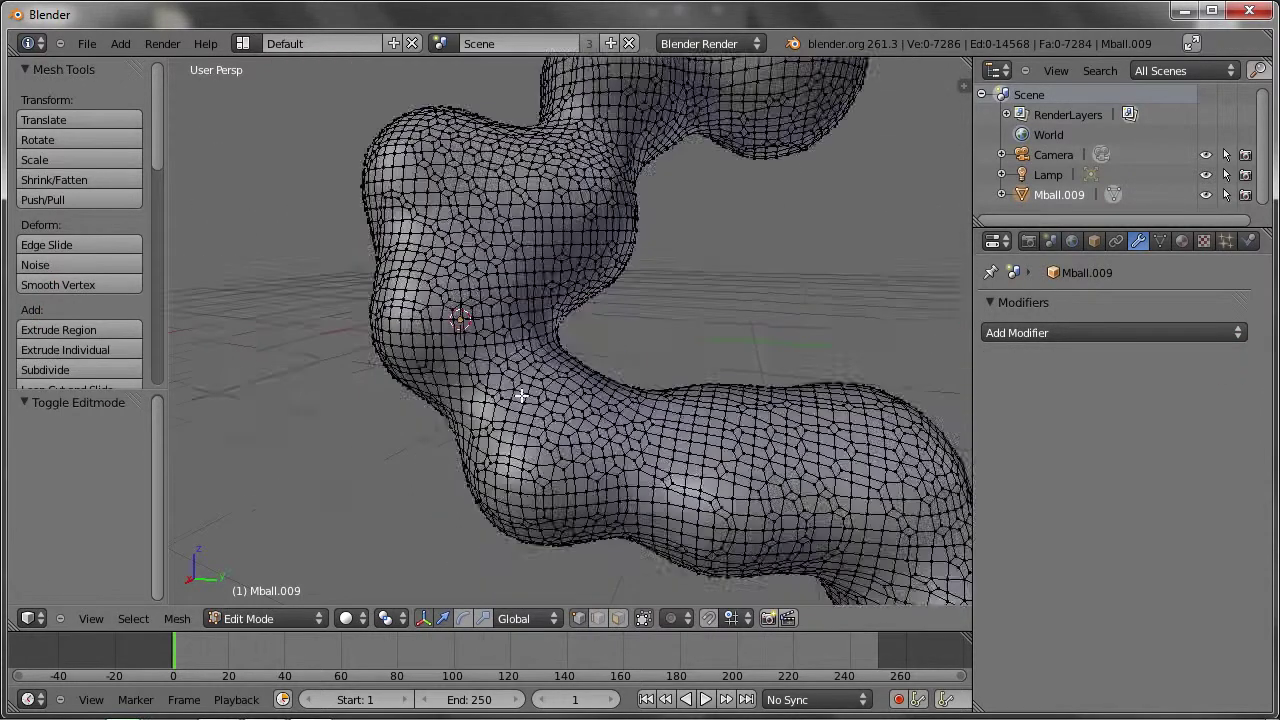
{"action": "key", "text": "Tab"}
{"action": "scroll", "coordinate": [521, 396], "scroll_direction": "down", "scroll_amount": 4}
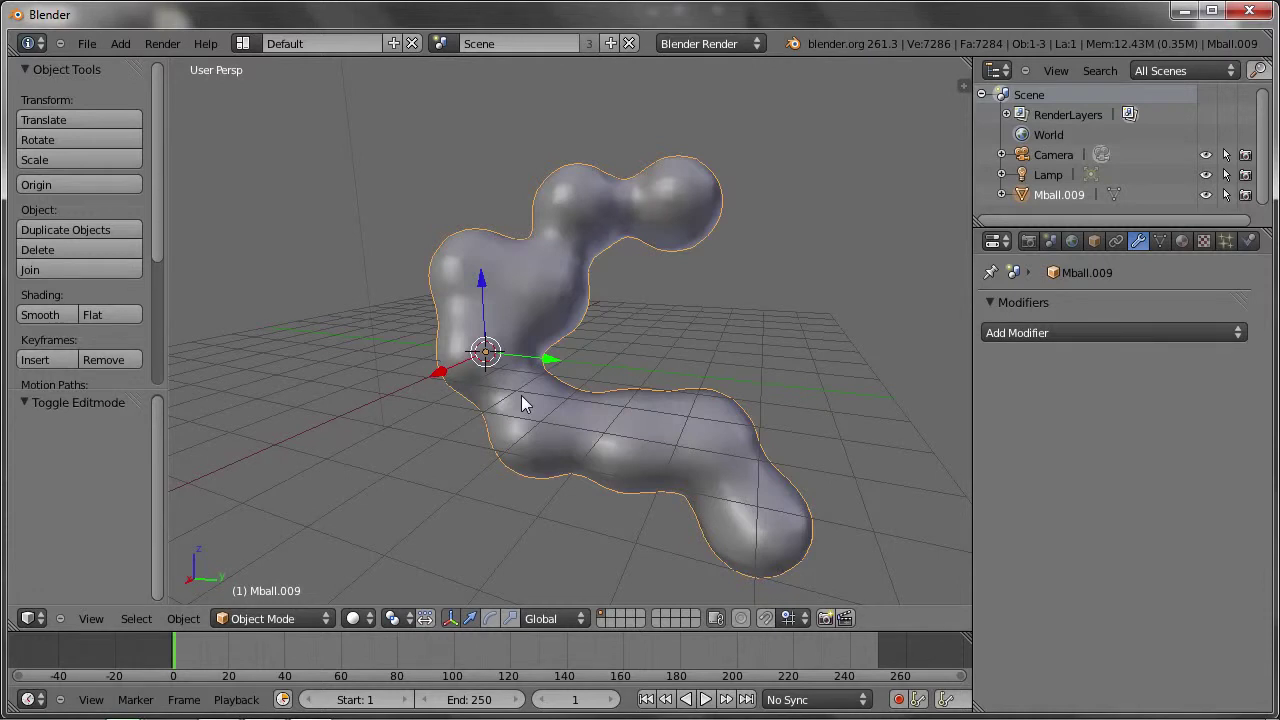
Switch the 3D View to a Movie Clip Editor and load table_sequence starting at table_001.jpg
{"action": "left_click", "coordinate": [40, 618]}
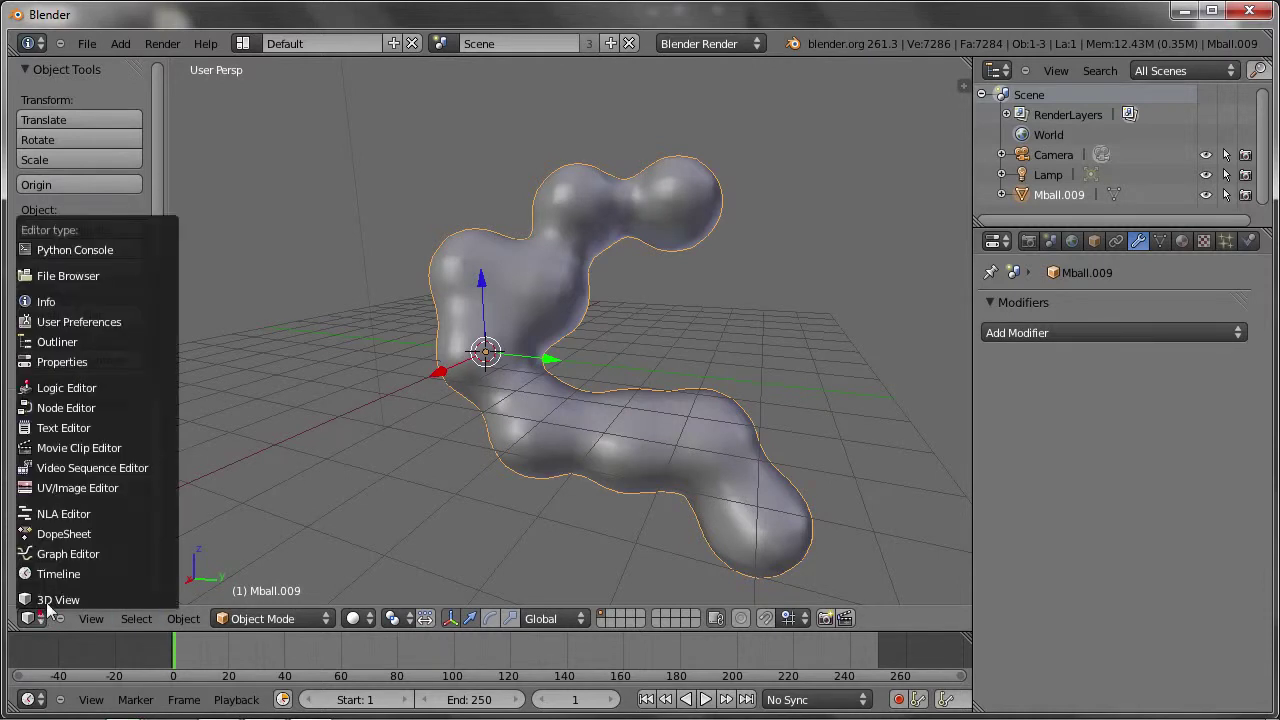
{"action": "left_click", "coordinate": [50, 446]}
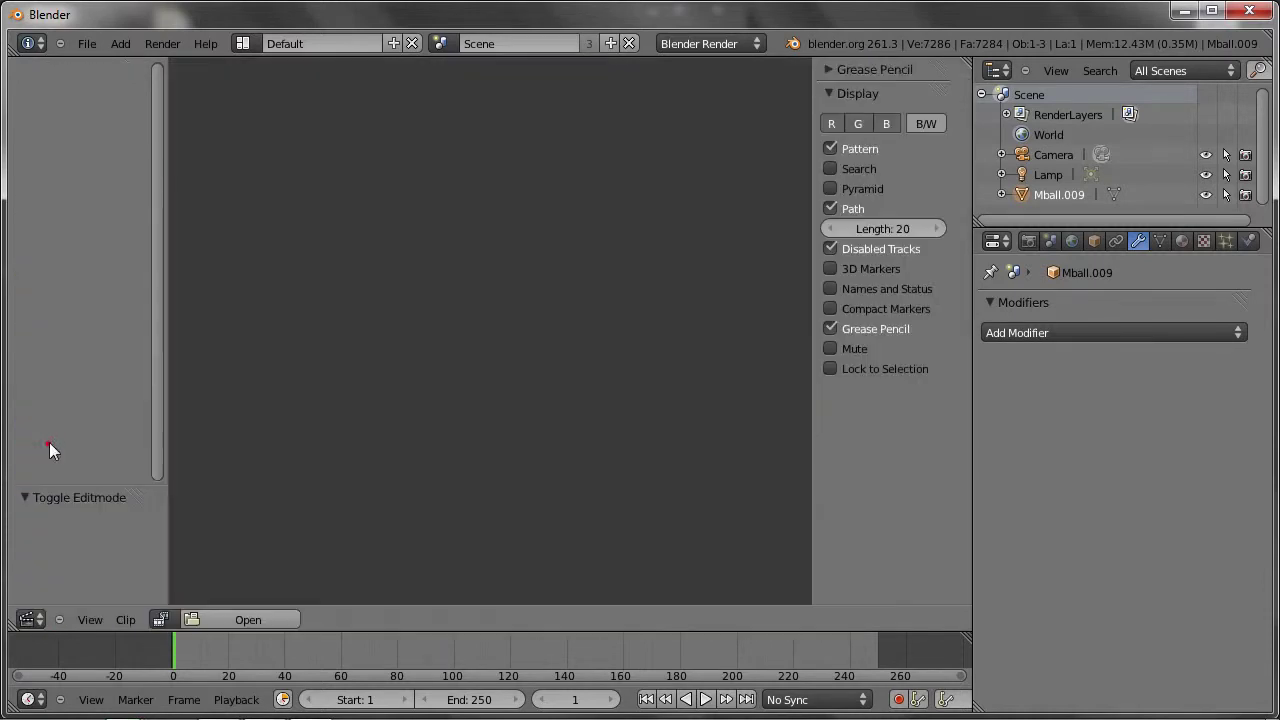
{"action": "left_click", "coordinate": [256, 617]}
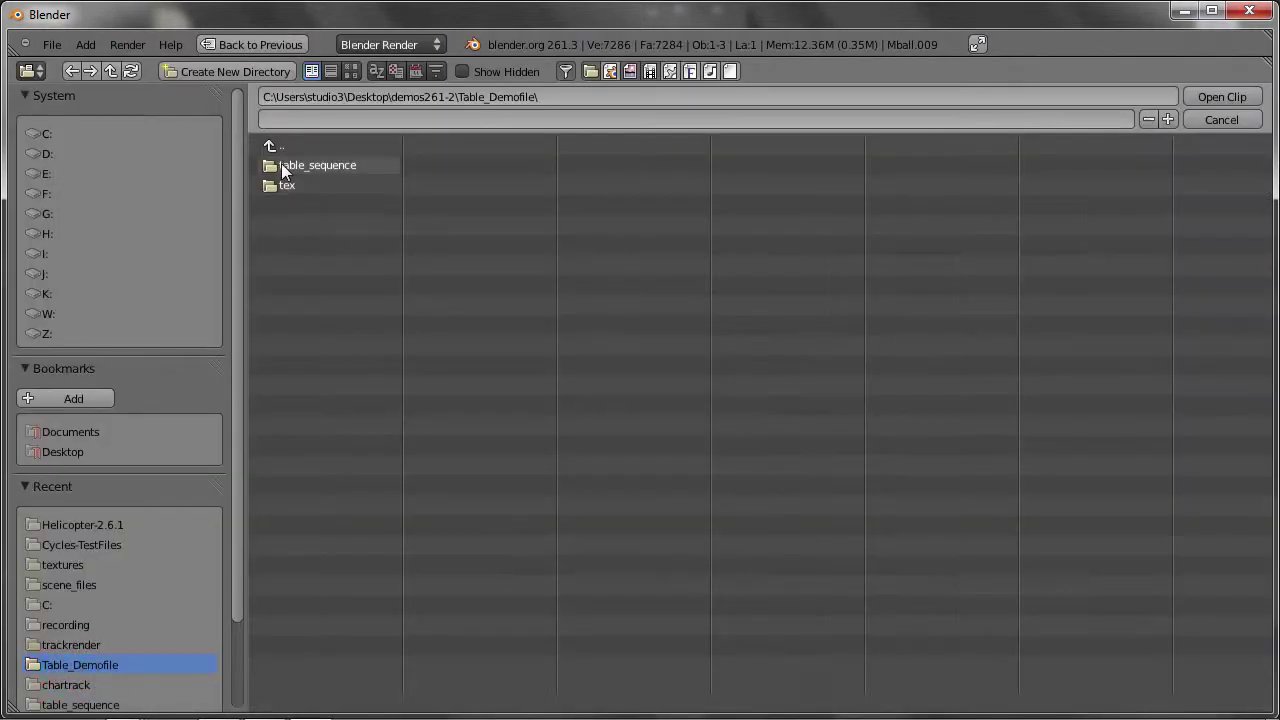
{"action": "left_click", "coordinate": [282, 167]}
{"action": "left_click", "coordinate": [290, 167]}
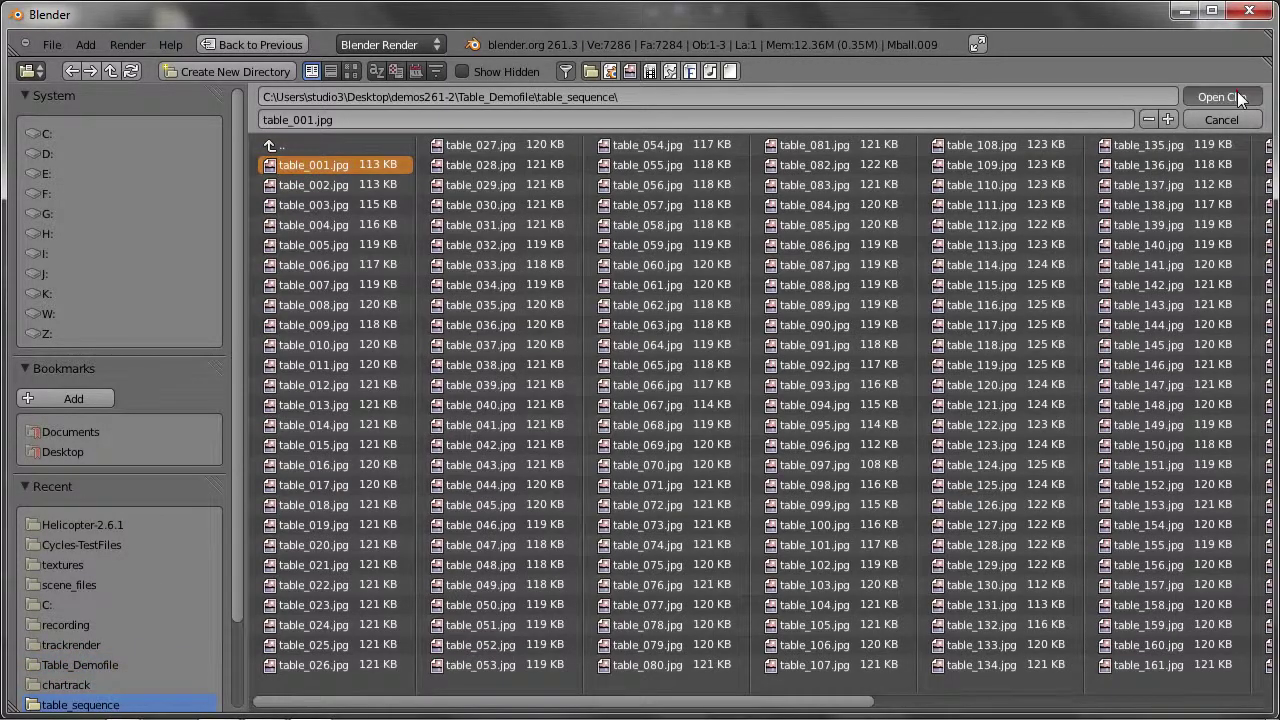
{"action": "left_click", "coordinate": [1240, 97]}
{"action": "scroll", "coordinate": [519, 314], "scroll_direction": "down", "scroll_amount": 3}
{"action": "scroll", "coordinate": [530, 328], "scroll_direction": "down", "scroll_amount": 1}
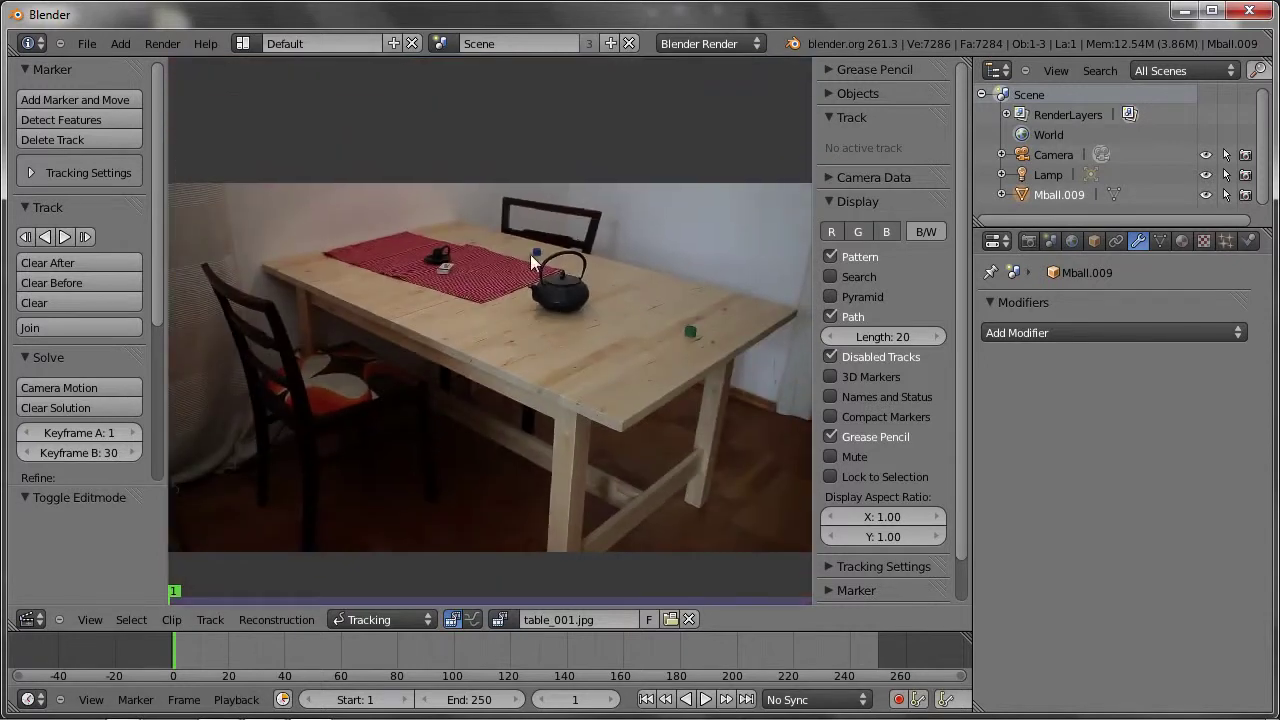
Place four camera tracking markers on the table and red tablecloth
{"action": "left_click", "coordinate": [826, 93]}
{"action": "left_click", "coordinate": [264, 266], "text": "ctrl"}
{"action": "left_click", "coordinate": [552, 384], "text": "ctrl"}
{"action": "left_click", "coordinate": [671, 331], "text": "ctrl"}
{"action": "left_click", "coordinate": [431, 273], "text": "ctrl"}
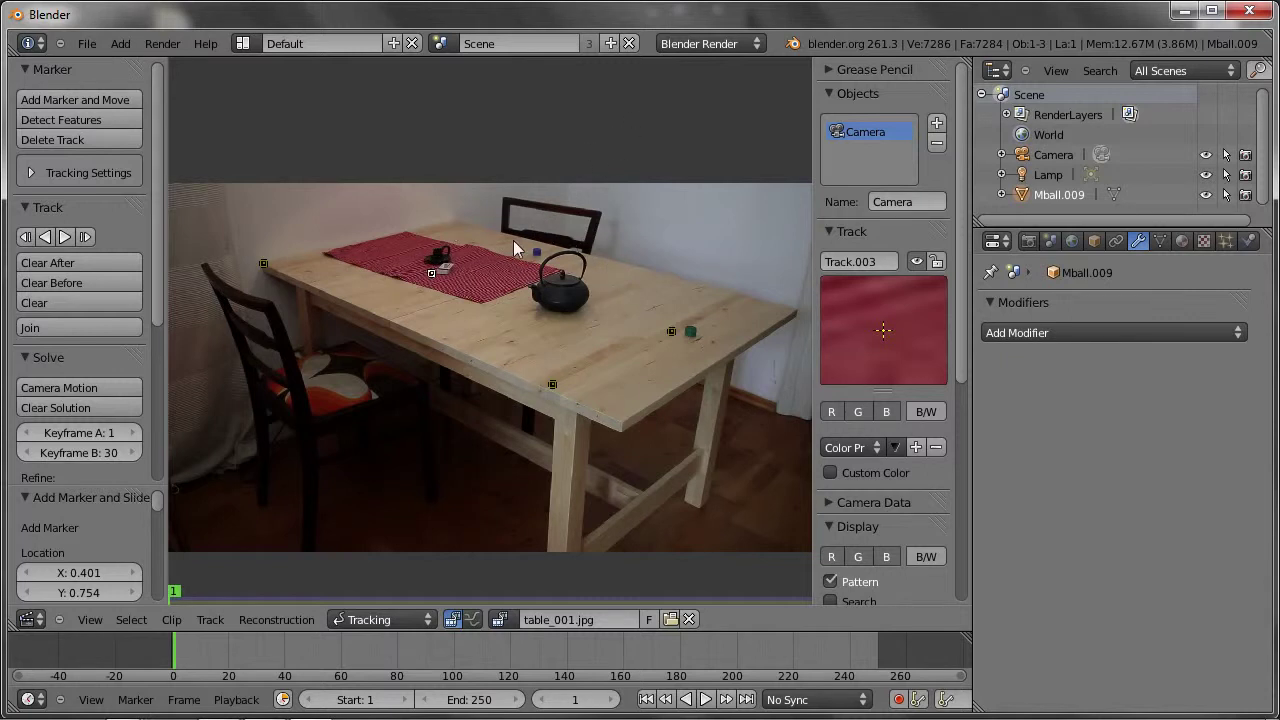
Add a new tracking object with five markers on the table, all selected
{"action": "left_click", "coordinate": [936, 124]}
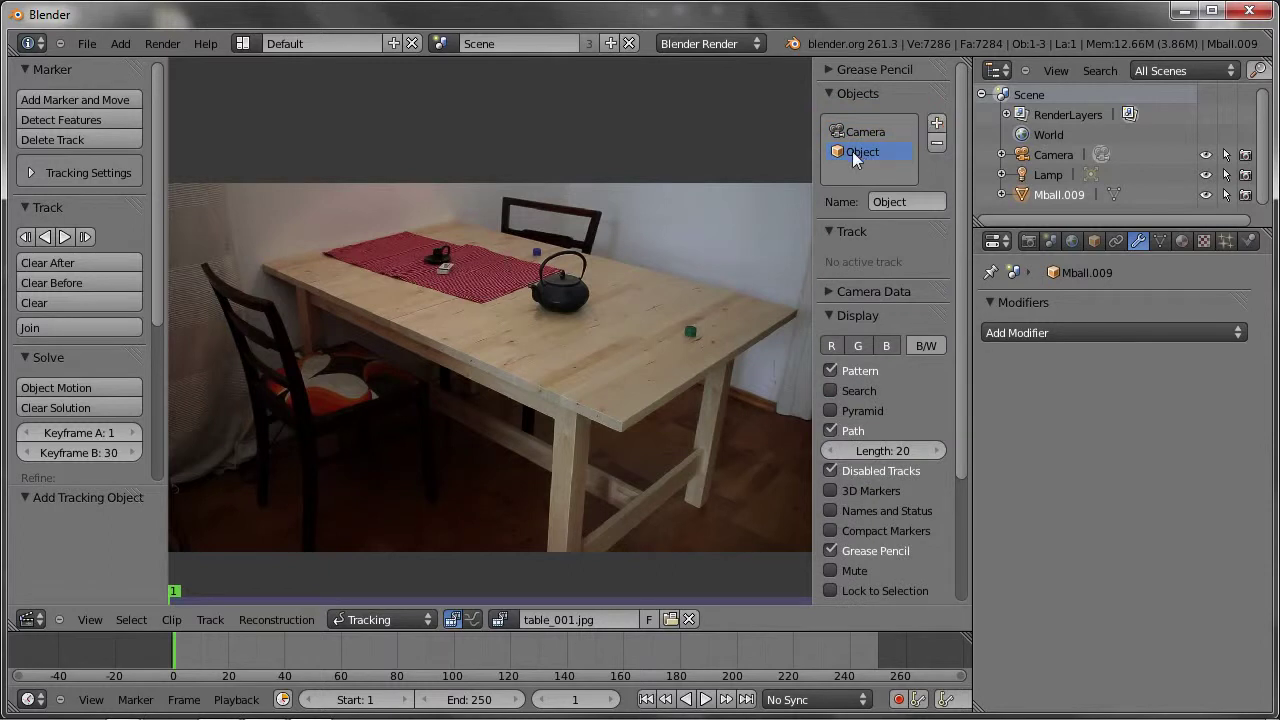
{"action": "left_click", "coordinate": [473, 311], "text": "ctrl"}
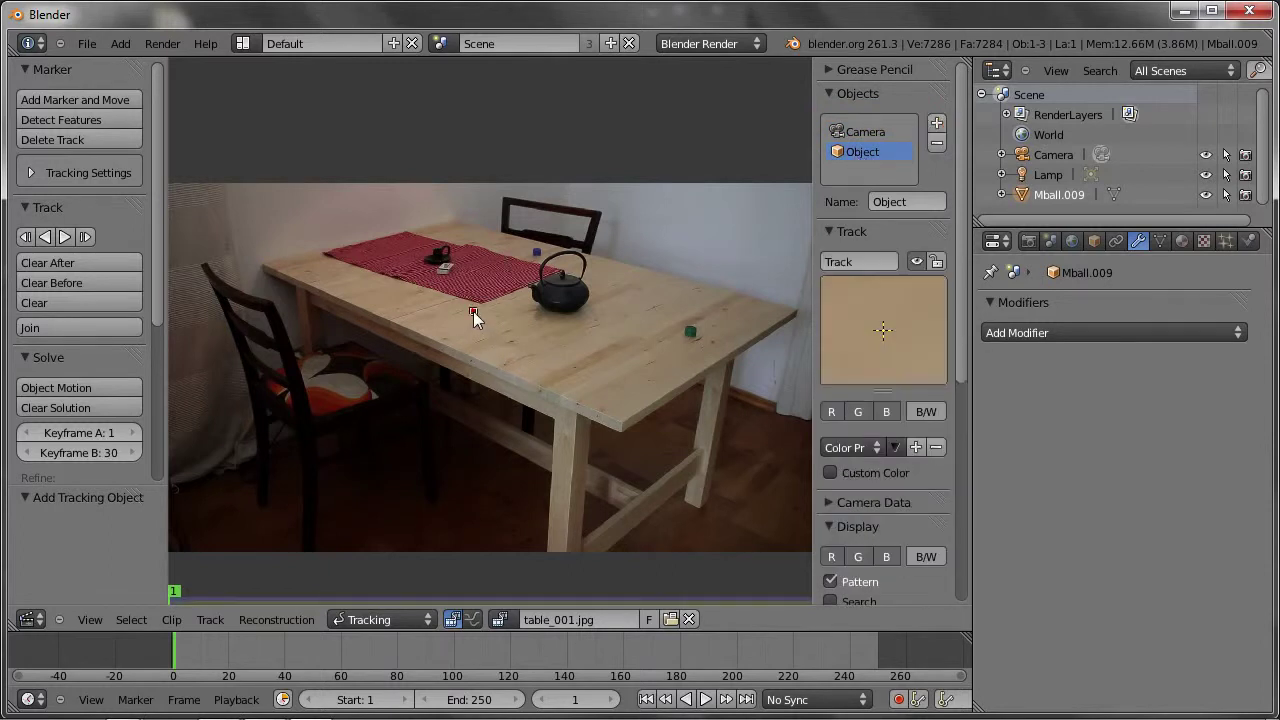
{"action": "left_click", "coordinate": [589, 375], "text": "ctrl"}
{"action": "left_click", "coordinate": [613, 310], "text": "ctrl"}
{"action": "left_click", "coordinate": [499, 245], "text": "ctrl"}
{"action": "left_click", "coordinate": [361, 278], "text": "ctrl"}
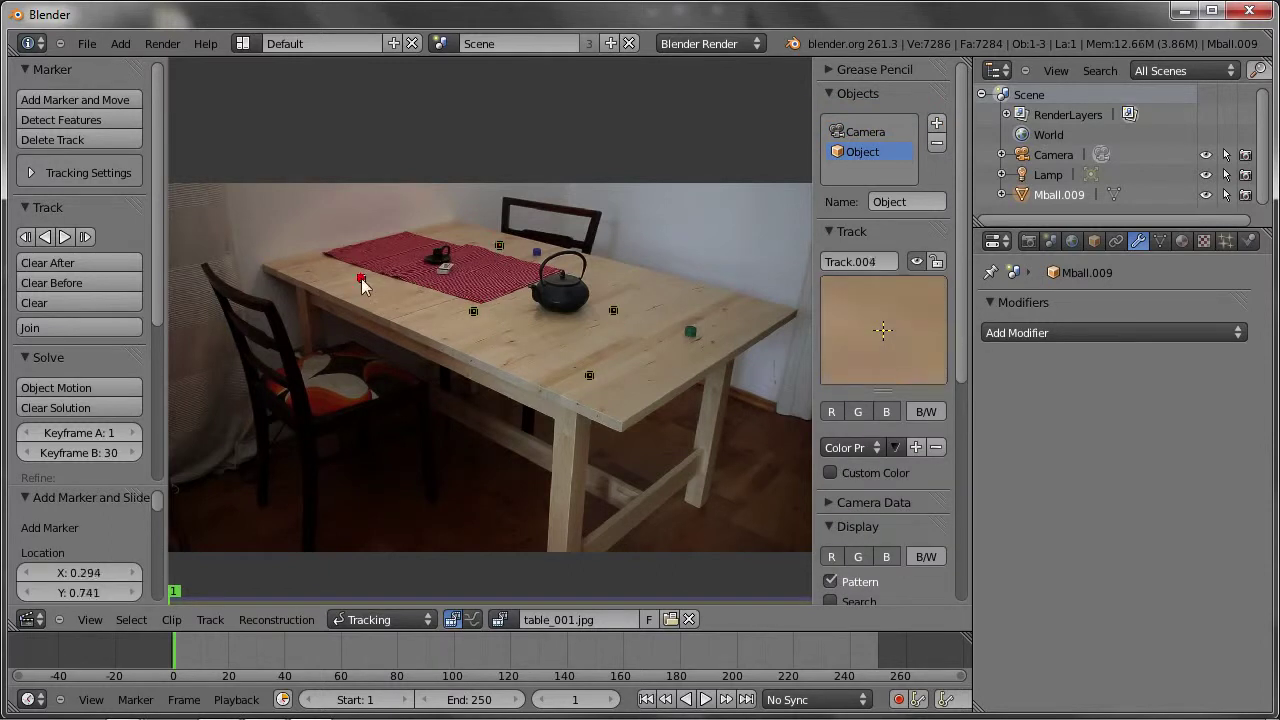
{"action": "key", "text": "a"}
{"action": "key", "text": "a"}
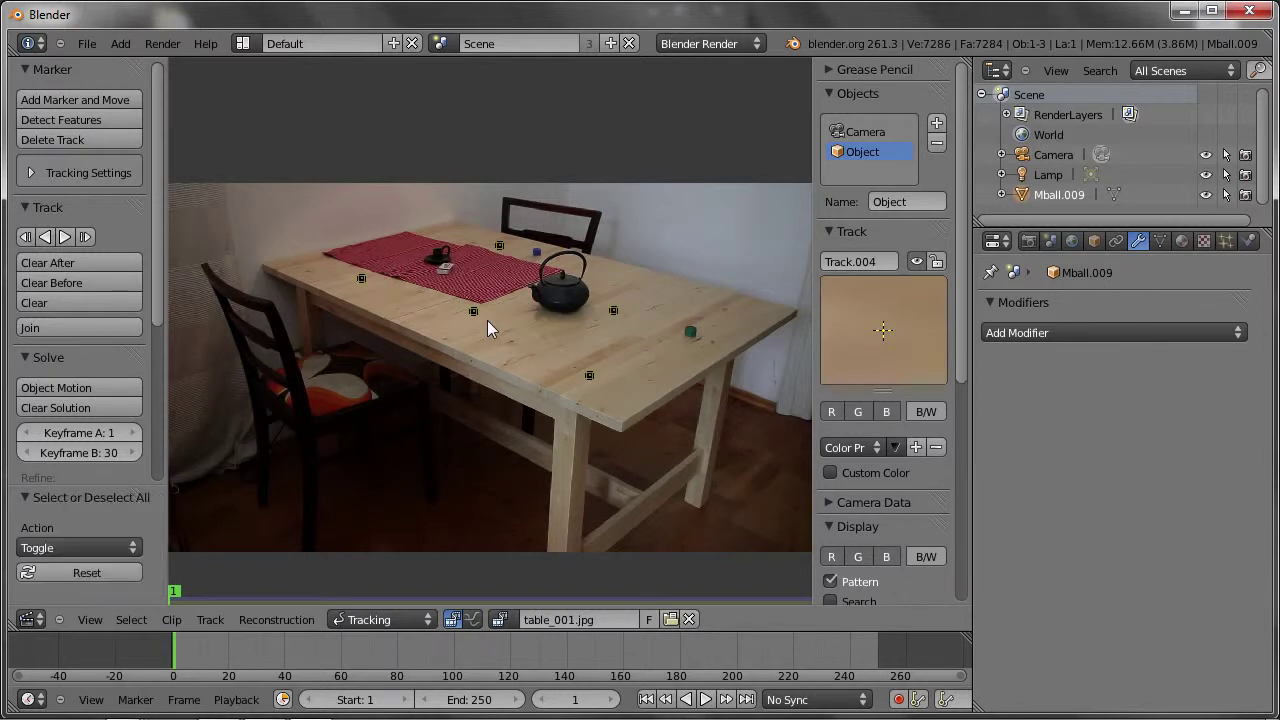
Toggle between the Camera and Object track sets to compare their markers
{"action": "left_click", "coordinate": [848, 132]}
{"action": "left_click", "coordinate": [849, 151]}
{"action": "left_click", "coordinate": [849, 132]}
{"action": "left_click", "coordinate": [851, 152]}
{"action": "left_click", "coordinate": [850, 132]}
{"action": "left_click", "coordinate": [852, 152]}
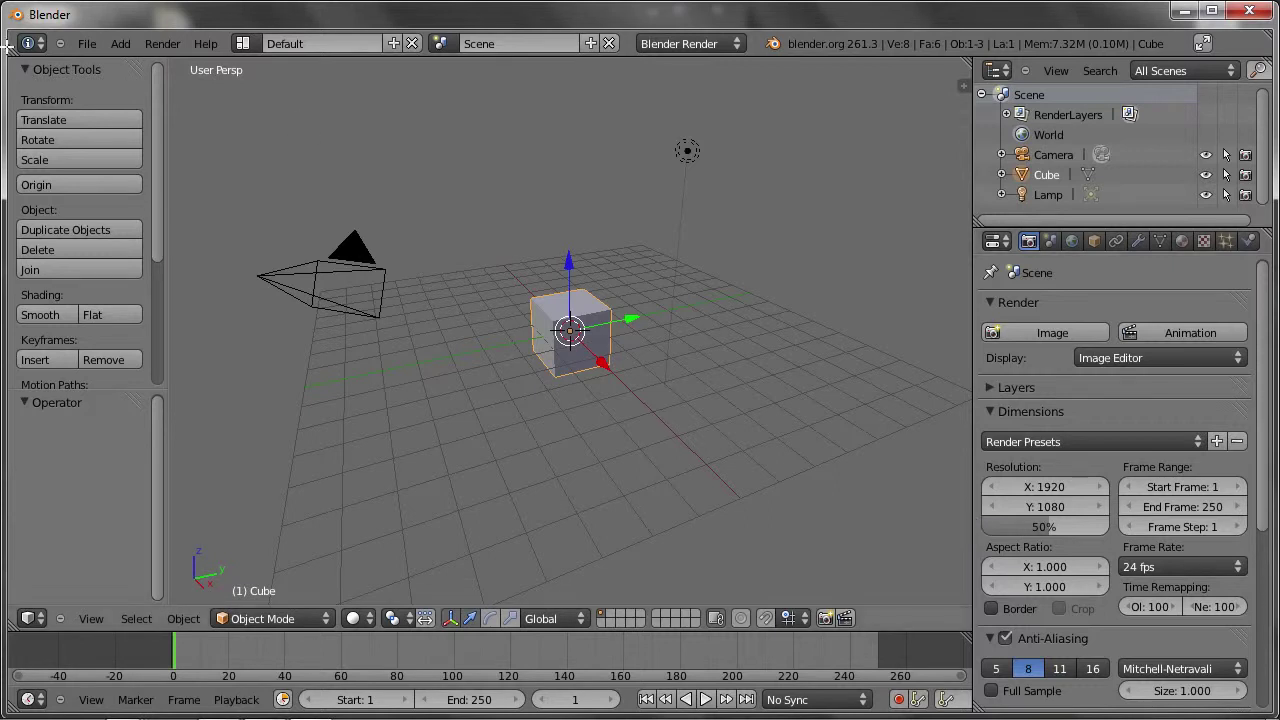
Enable the 3D View: Copy Attributes Menu add-on in the User Preferences Addons list
{"action": "left_click", "coordinate": [74, 41]}
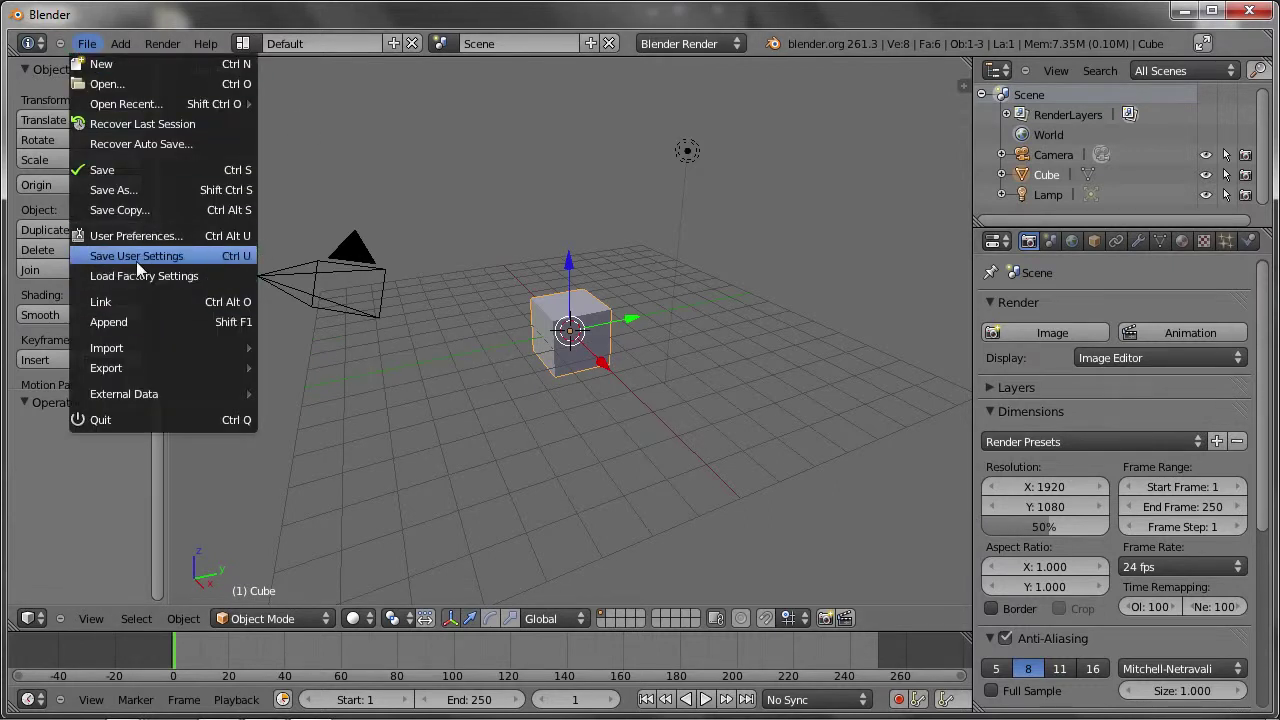
{"action": "left_click", "coordinate": [130, 236]}
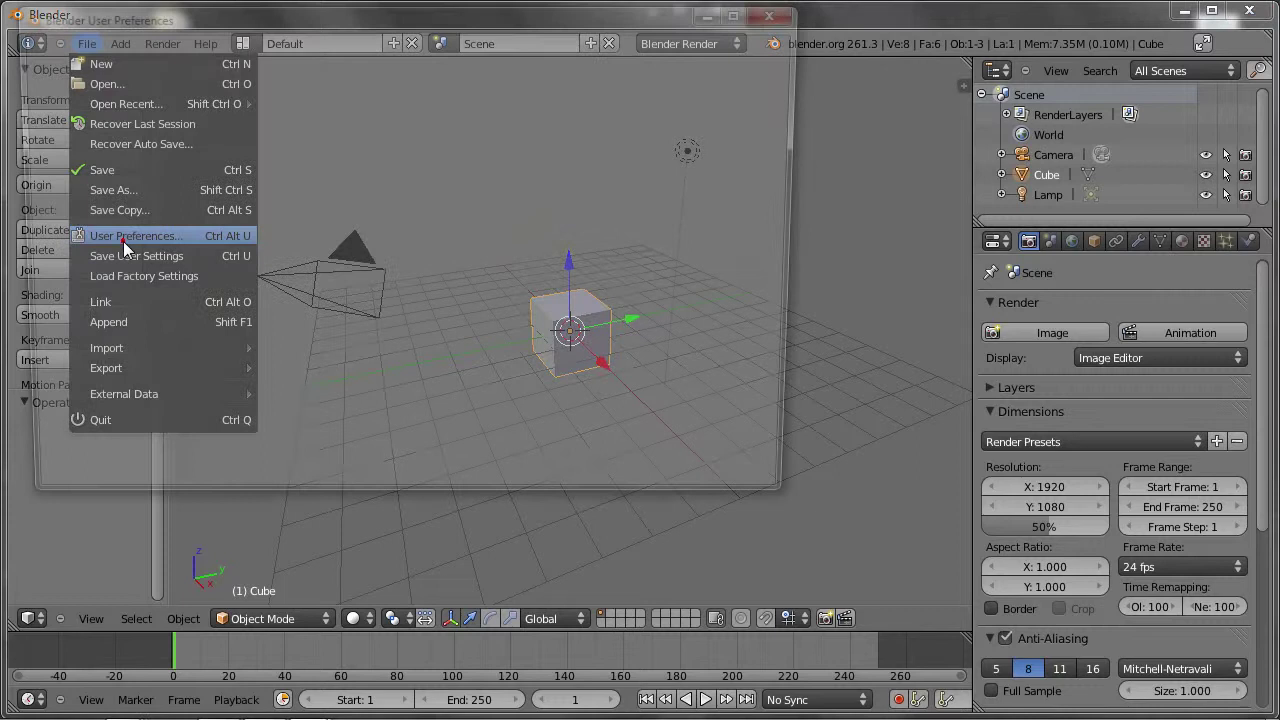
{"action": "left_click", "coordinate": [400, 47]}
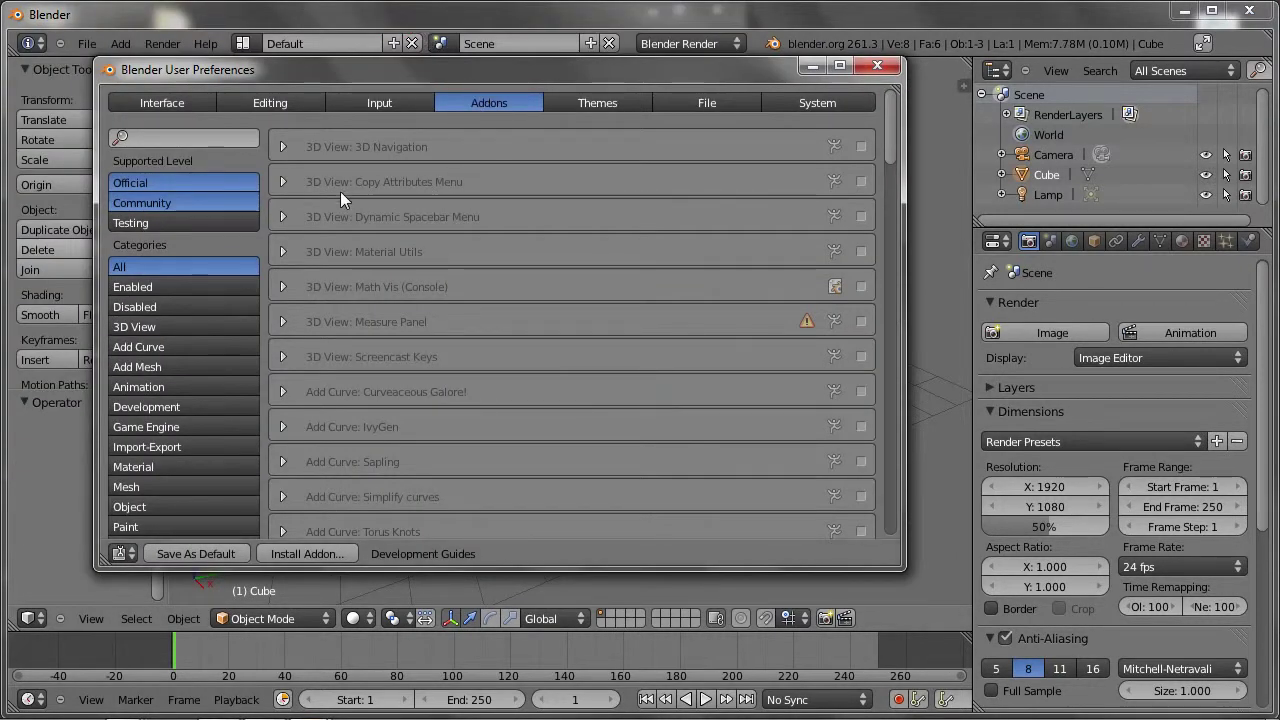
{"action": "left_click", "coordinate": [861, 181]}
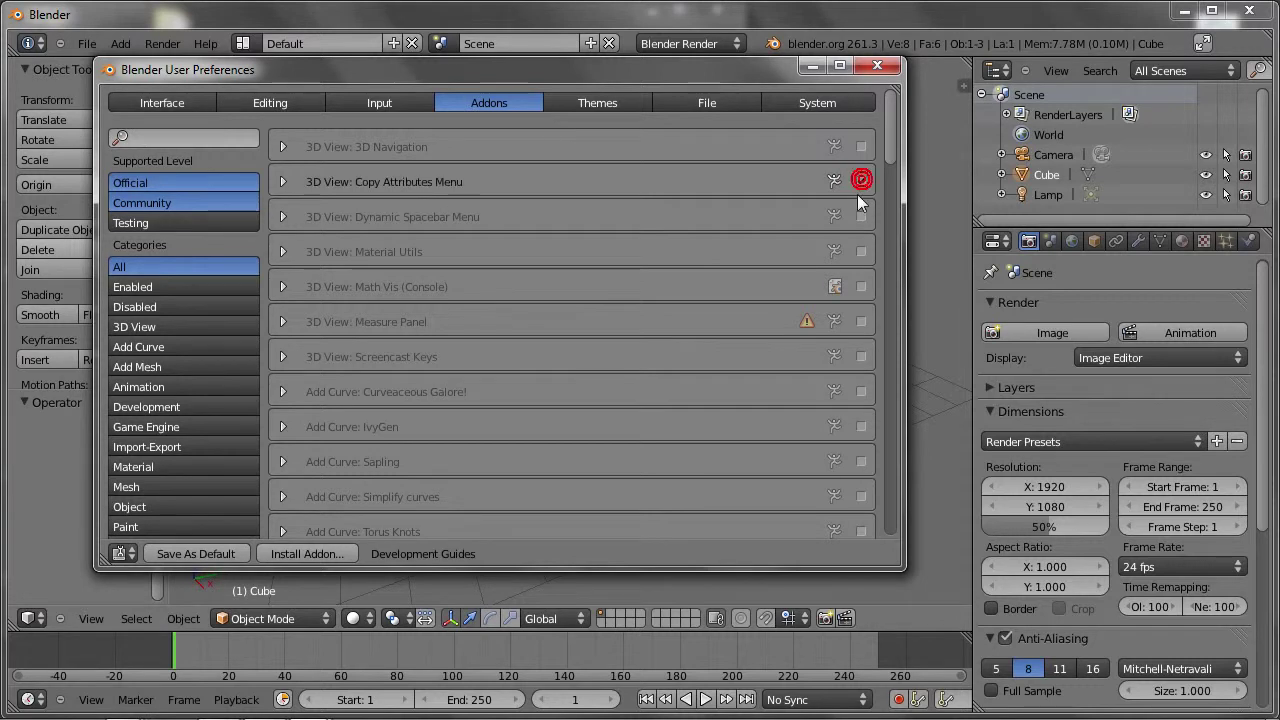
{"action": "left_click", "coordinate": [933, 246]}
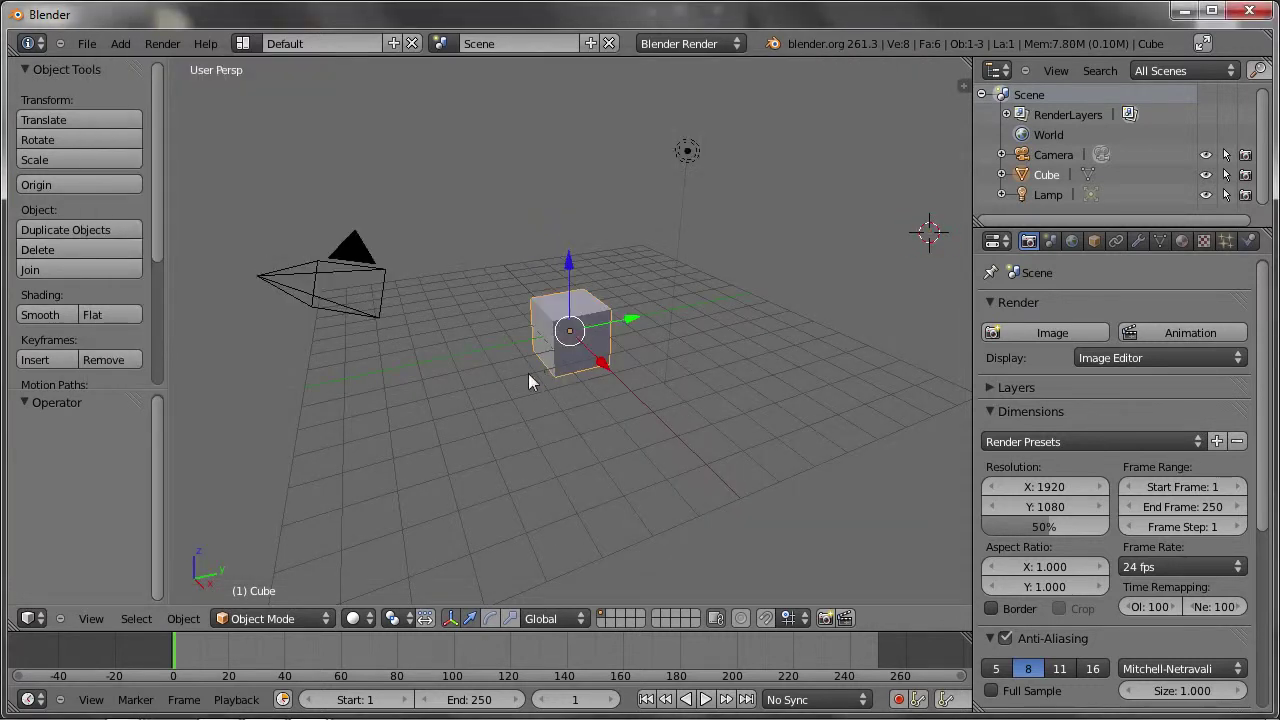
Delete the default cube and its accidental duplicate
{"action": "key", "text": "shift+d"}
{"action": "left_click", "coordinate": [697, 304]}
{"action": "key", "text": "x"}
{"action": "left_click", "coordinate": [748, 314]}
{"action": "right_click", "coordinate": [565, 355]}
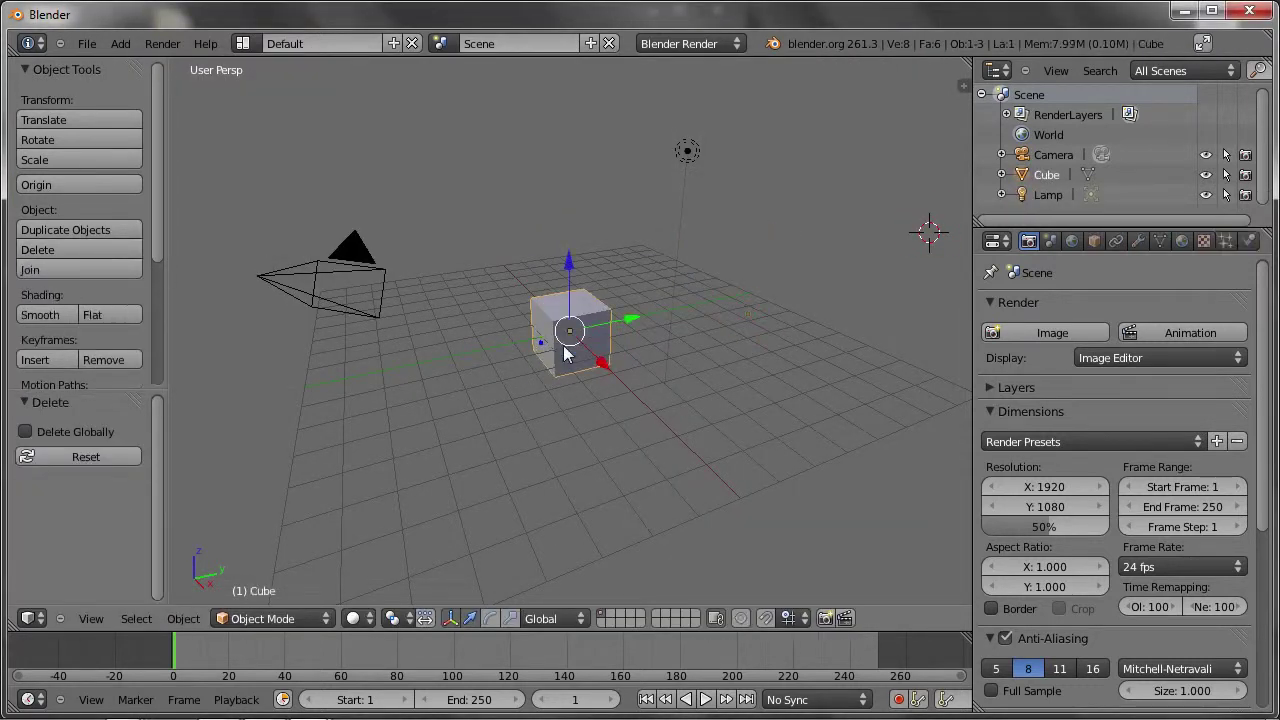
{"action": "key", "text": "x"}
{"action": "left_click", "coordinate": [540, 345]}
Add an empty and a duplicate placed up near the camera
{"action": "key", "text": "shift+a"}
{"action": "left_click", "coordinate": [440, 437]}
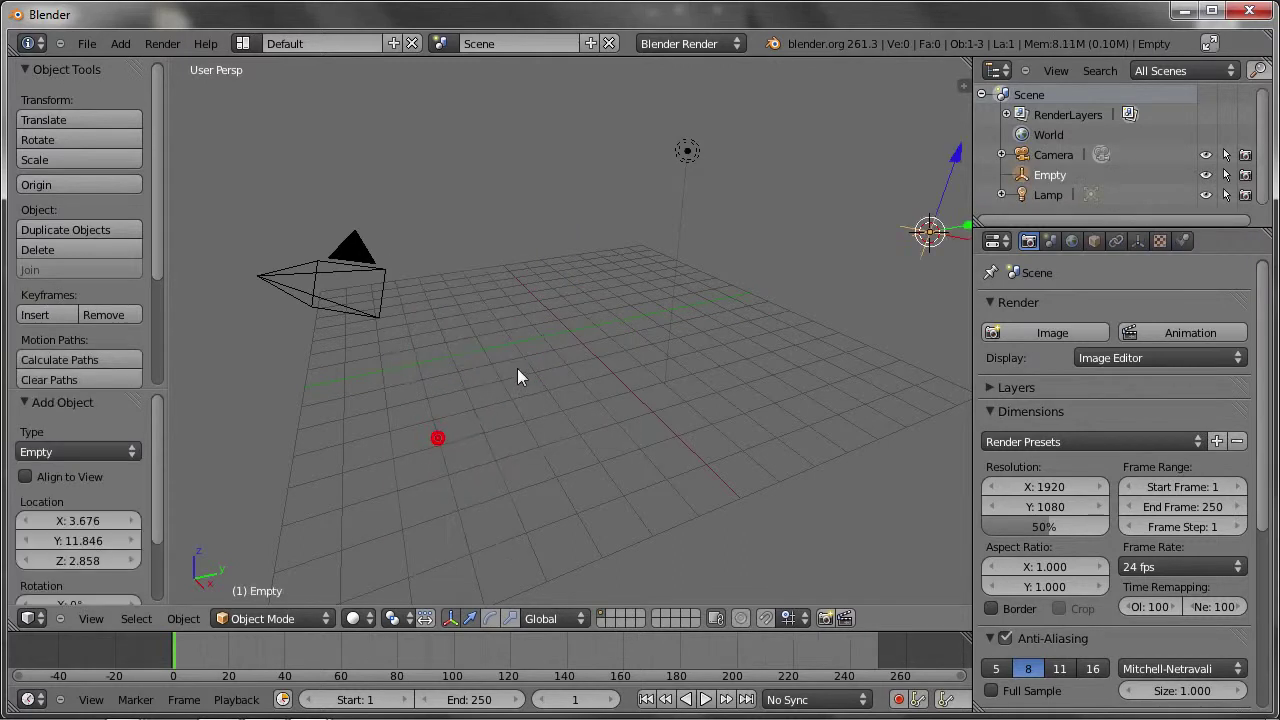
{"action": "key", "text": "shift+d"}
{"action": "left_click", "coordinate": [412, 346]}
{"action": "key", "text": "shift+d"}
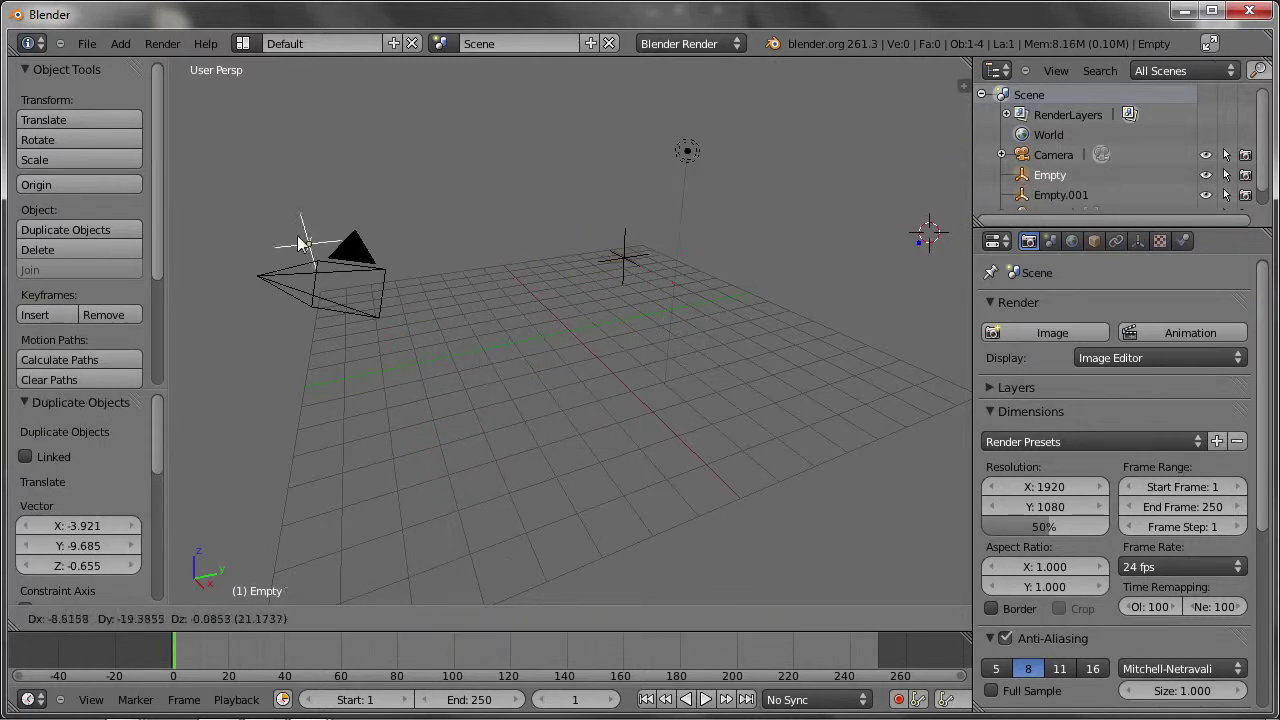
{"action": "left_click", "coordinate": [490, 128]}
{"action": "mouse_move", "coordinate": [488, 162]}
{"action": "middle_mouse_down"}
{"action": "mouse_move", "coordinate": [473, 232]}
{"action": "mouse_move", "coordinate": [524, 240]}
{"action": "mouse_move", "coordinate": [540, 217]}
{"action": "mouse_move", "coordinate": [516, 272]}
{"action": "middle_mouse_up"}
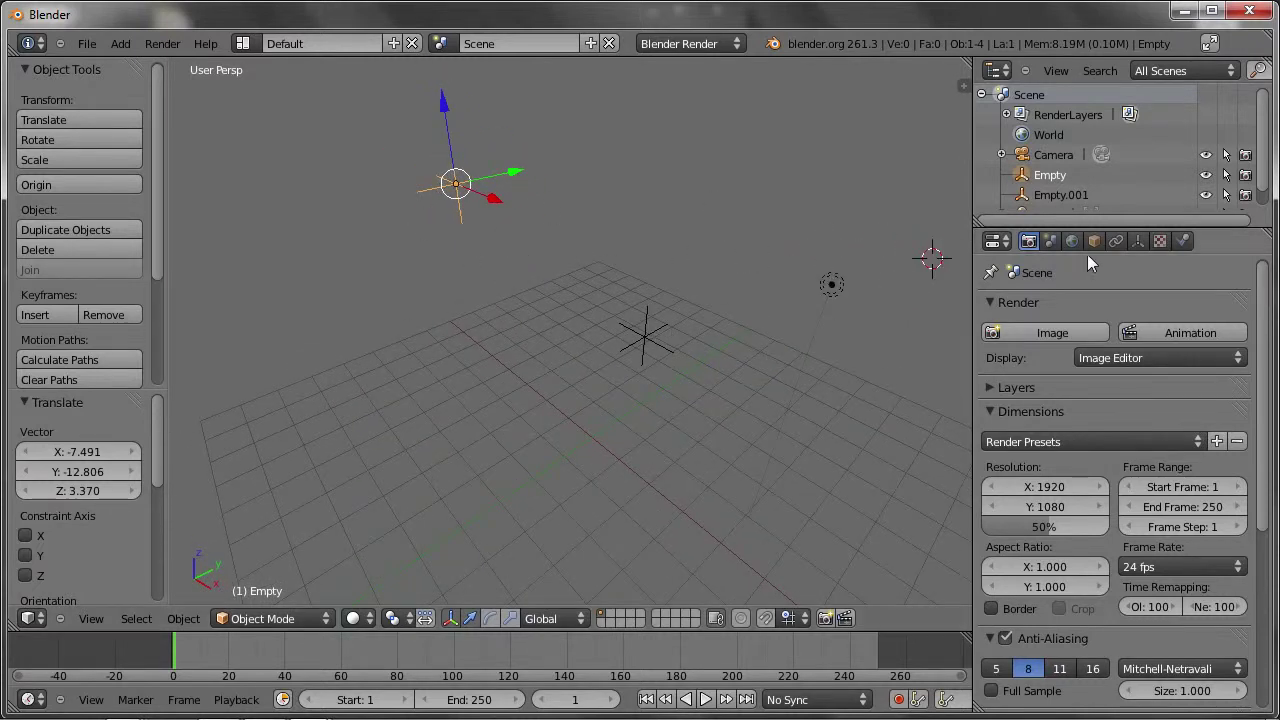
Set the empty's Display type to Cube
{"action": "left_click", "coordinate": [1137, 241]}
{"action": "left_click", "coordinate": [1136, 325]}
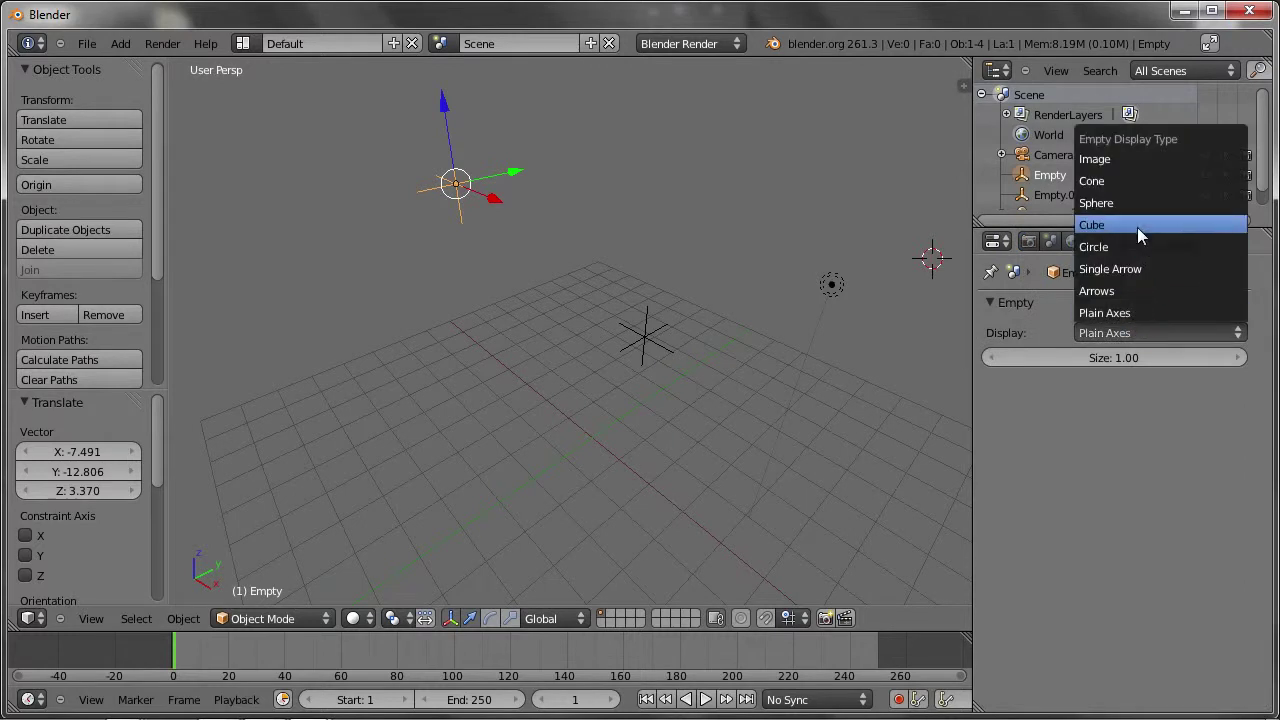
{"action": "left_click", "coordinate": [1137, 225]}
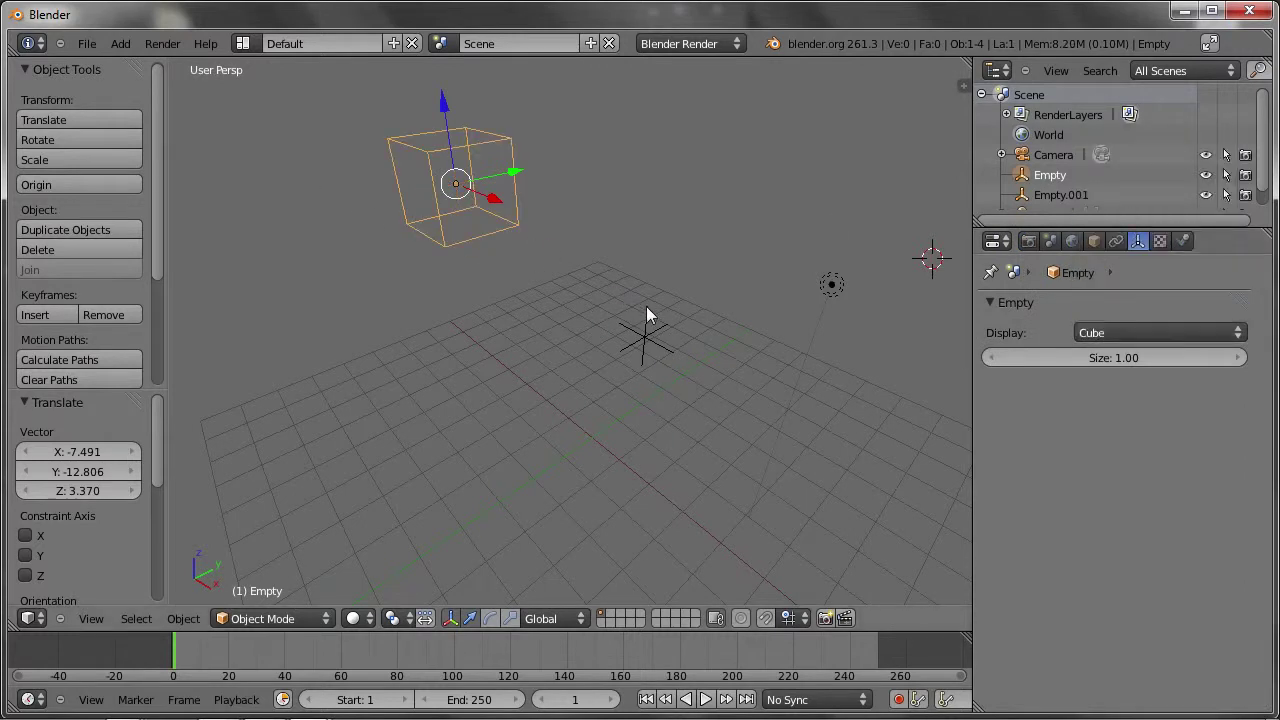
Duplicate the plain-axes empty three more times across the grid
{"action": "right_click", "coordinate": [651, 343]}
{"action": "key", "text": "shift+d"}
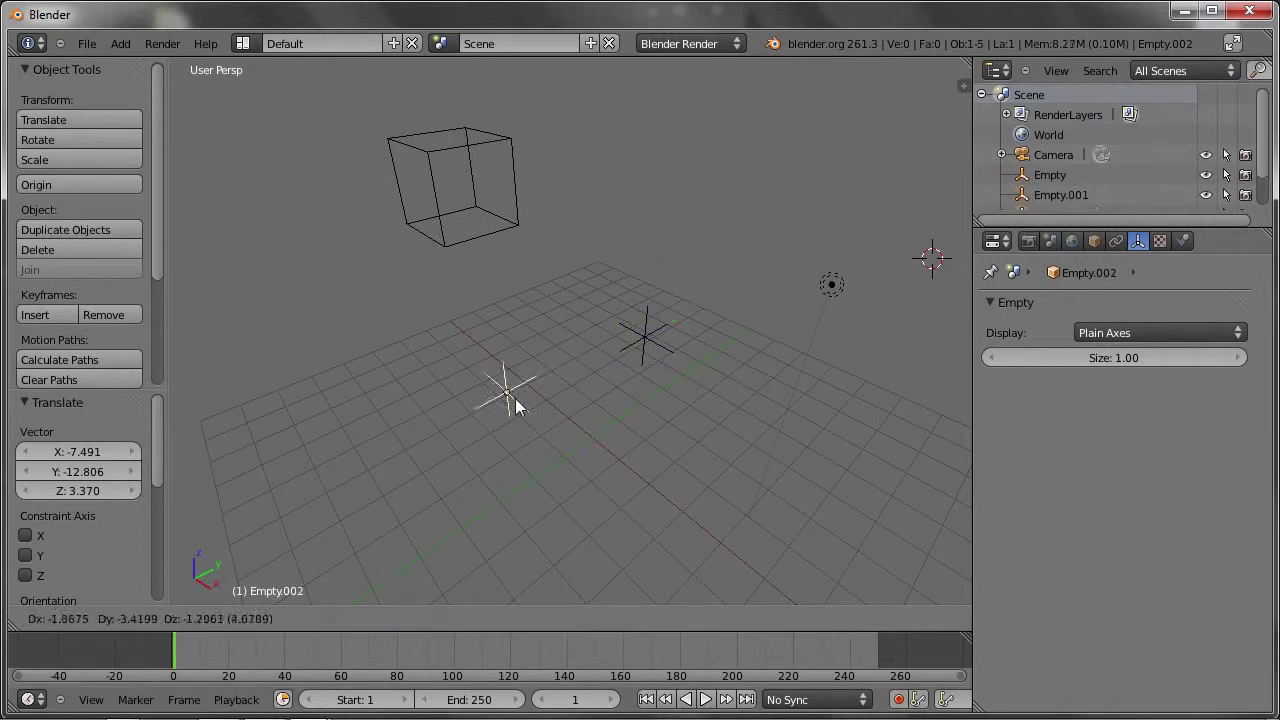
{"action": "left_click", "coordinate": [514, 403]}
{"action": "key", "text": "shift+d"}
{"action": "left_click", "coordinate": [395, 395]}
{"action": "key", "text": "shift+d"}
{"action": "left_click", "coordinate": [466, 521]}
{"action": "mouse_move", "coordinate": [466, 521]}
{"action": "middle_mouse_down"}
{"action": "mouse_move", "coordinate": [532, 474]}
{"action": "mouse_move", "coordinate": [569, 504]}
{"action": "middle_mouse_up"}
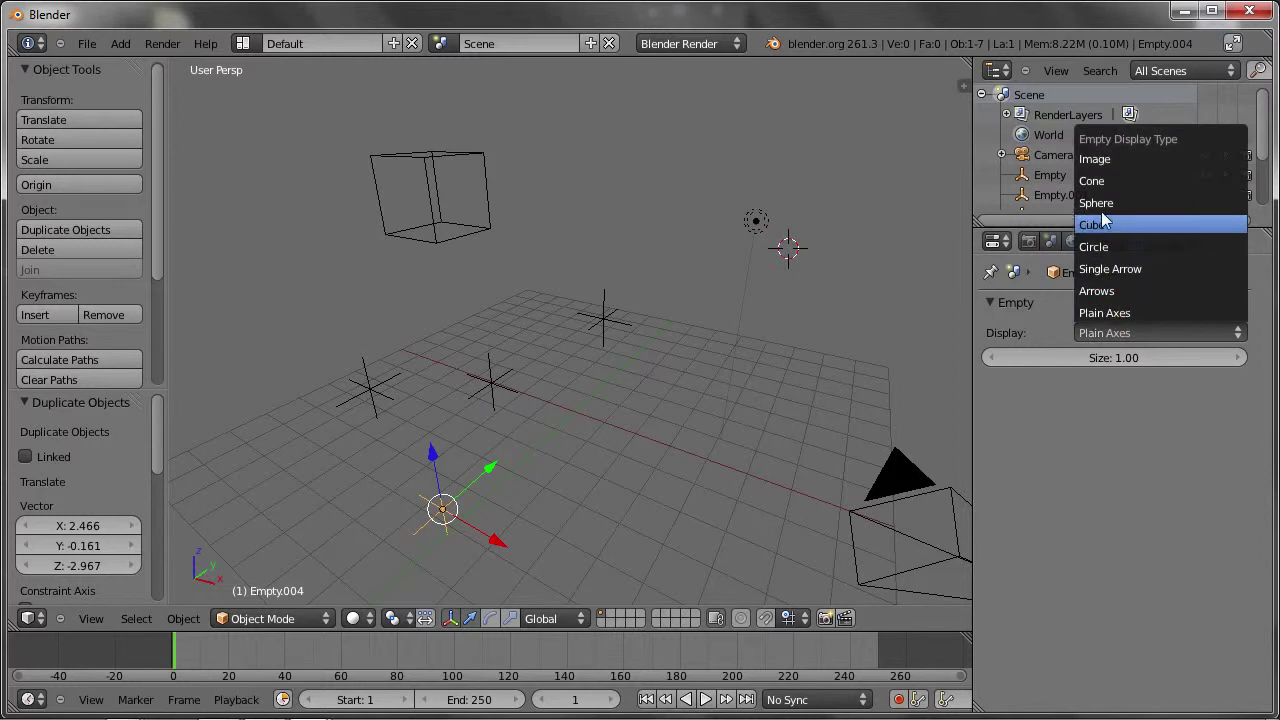
Select the other empties, with the cube-shaped Empty as active
{"action": "right_click", "coordinate": [370, 390], "text": "shift"}
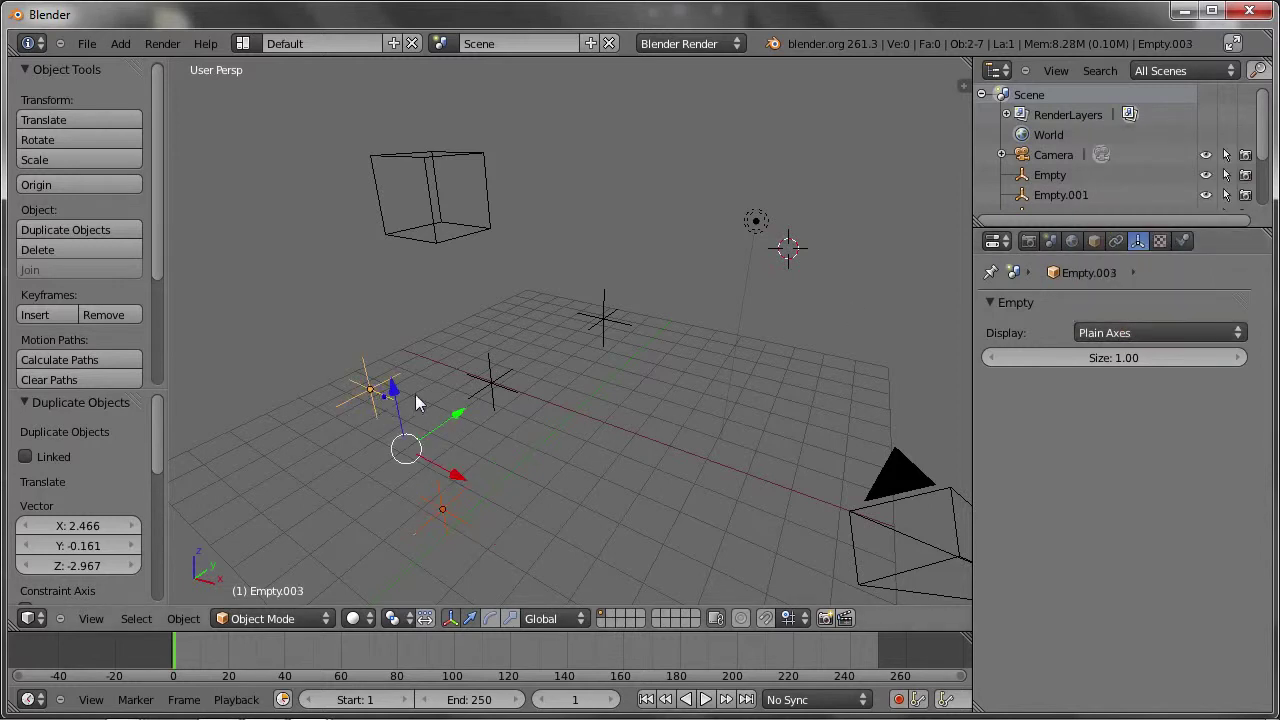
{"action": "right_click", "coordinate": [490, 381], "text": "shift"}
{"action": "right_click", "coordinate": [604, 318], "text": "shift"}
{"action": "right_click", "coordinate": [446, 260], "text": "shift"}
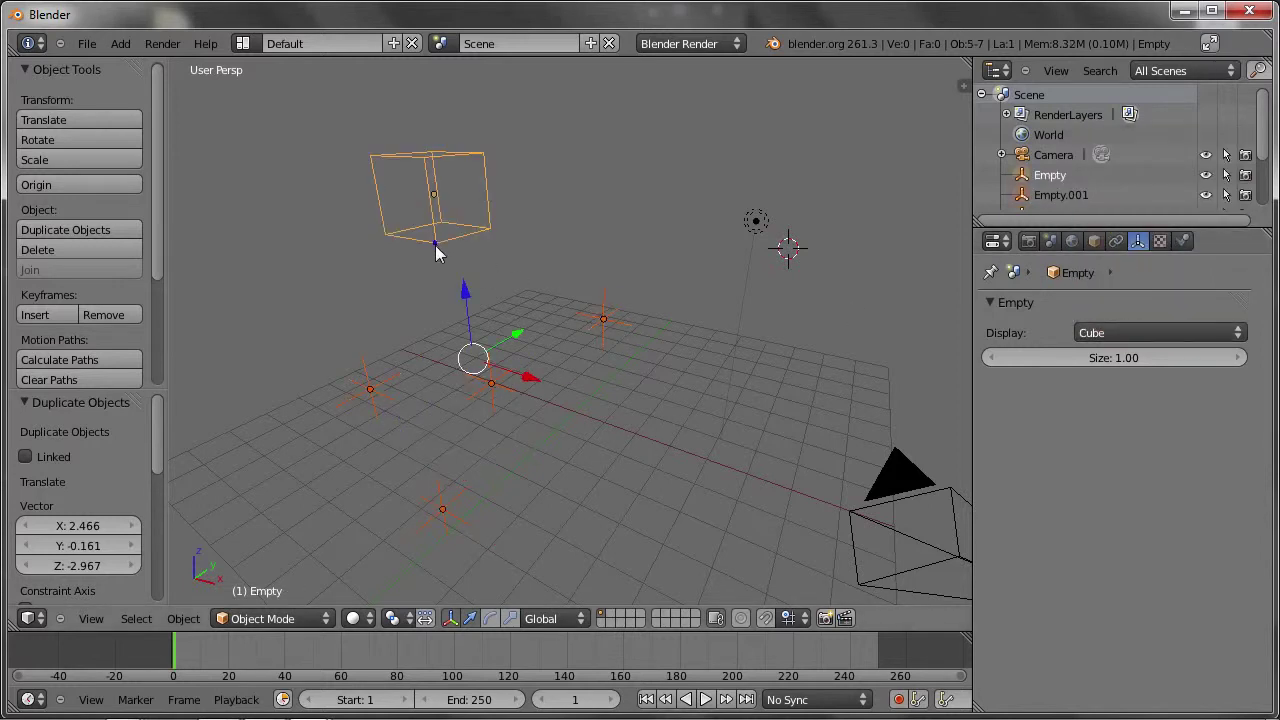
Copy the cube display type to all the selected empties
{"action": "key", "text": "ctrl+c"}
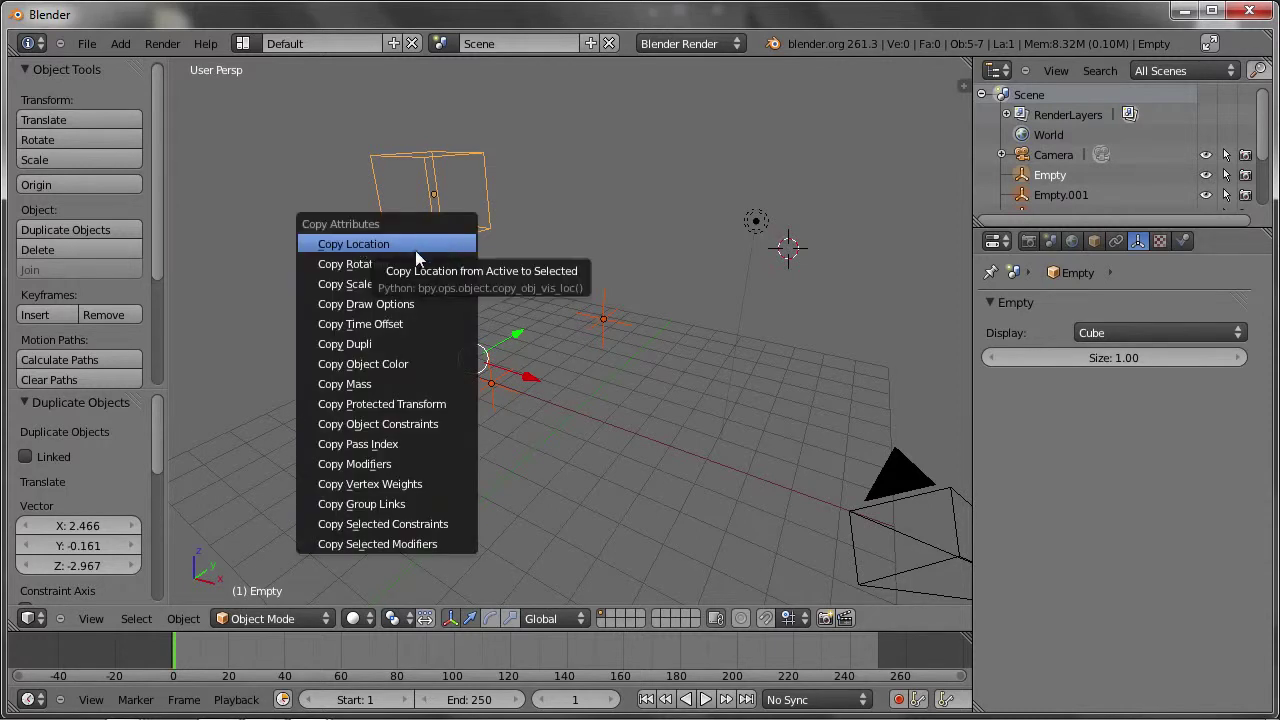
{"action": "left_click", "coordinate": [369, 302]}
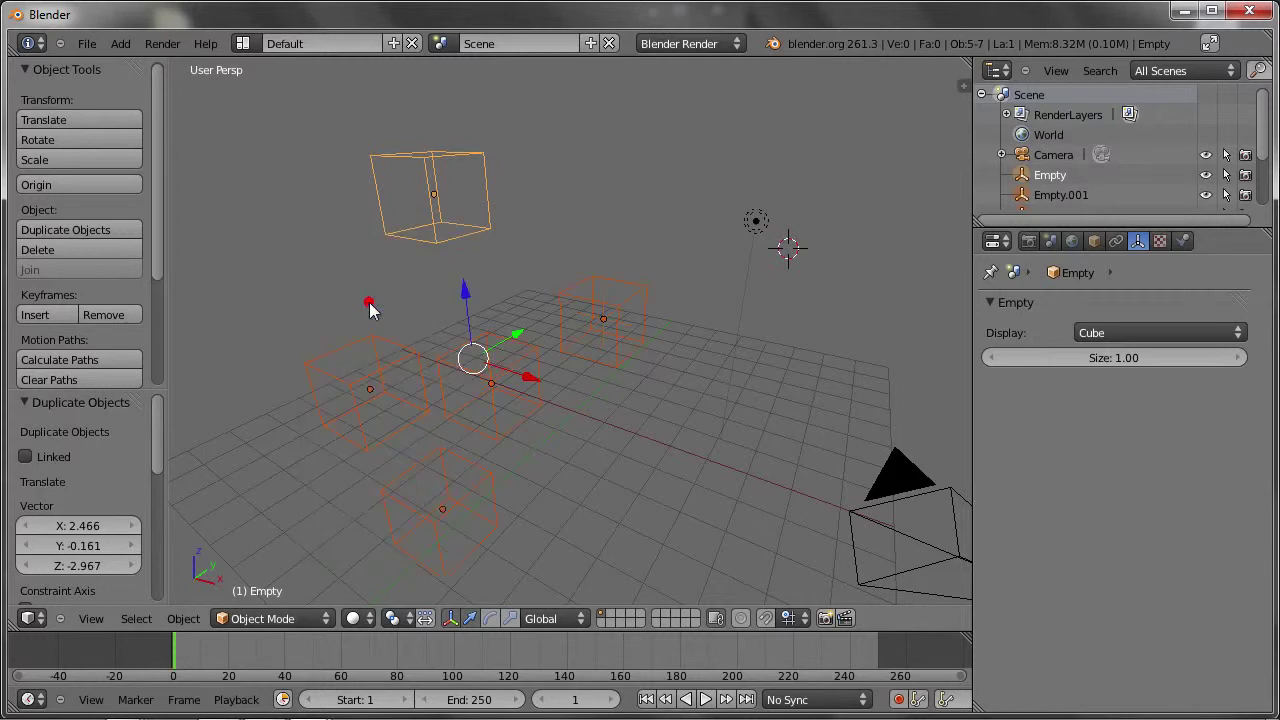
{"action": "right_click", "coordinate": [526, 402]}
{"action": "mouse_move", "coordinate": [544, 420]}
{"action": "middle_mouse_down"}
{"action": "mouse_move", "coordinate": [560, 414]}
{"action": "mouse_move", "coordinate": [461, 443]}
{"action": "middle_mouse_up"}
Snap the right-hand empty to the active empty's location, then move it to the right
{"action": "key", "text": "ctrl+space"}
{"action": "right_click", "coordinate": [764, 449], "text": "shift"}
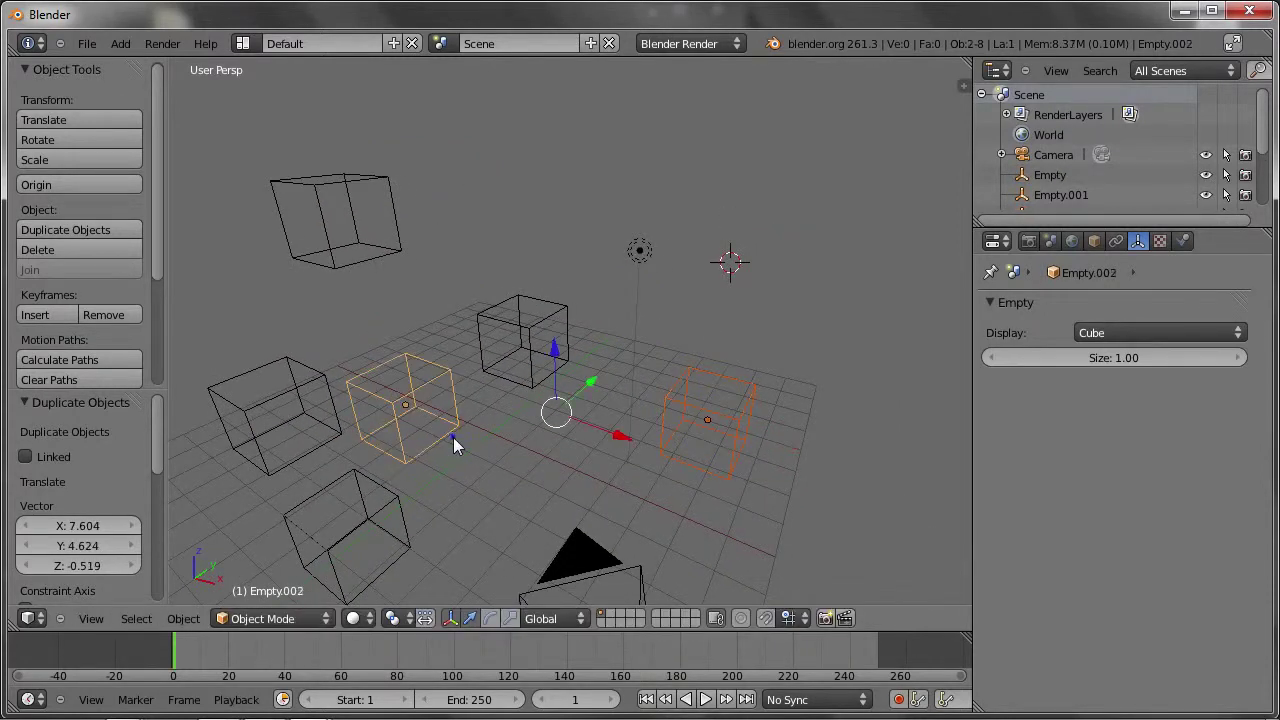
{"action": "key", "text": "ctrl+c"}
{"action": "left_click", "coordinate": [384, 376]}
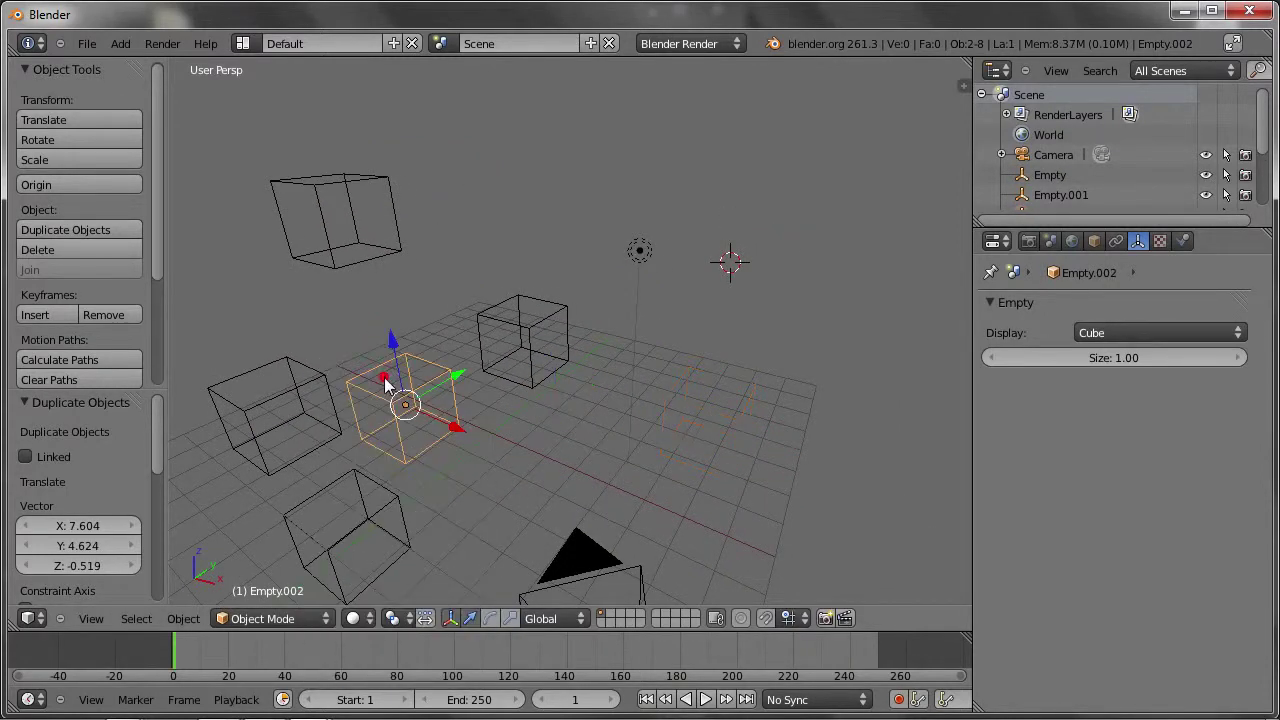
{"action": "key", "text": "g"}
{"action": "left_click", "coordinate": [749, 334]}
Tilt a cube empty and copy its rotation to the right-hand empty
{"action": "right_click", "coordinate": [535, 318]}
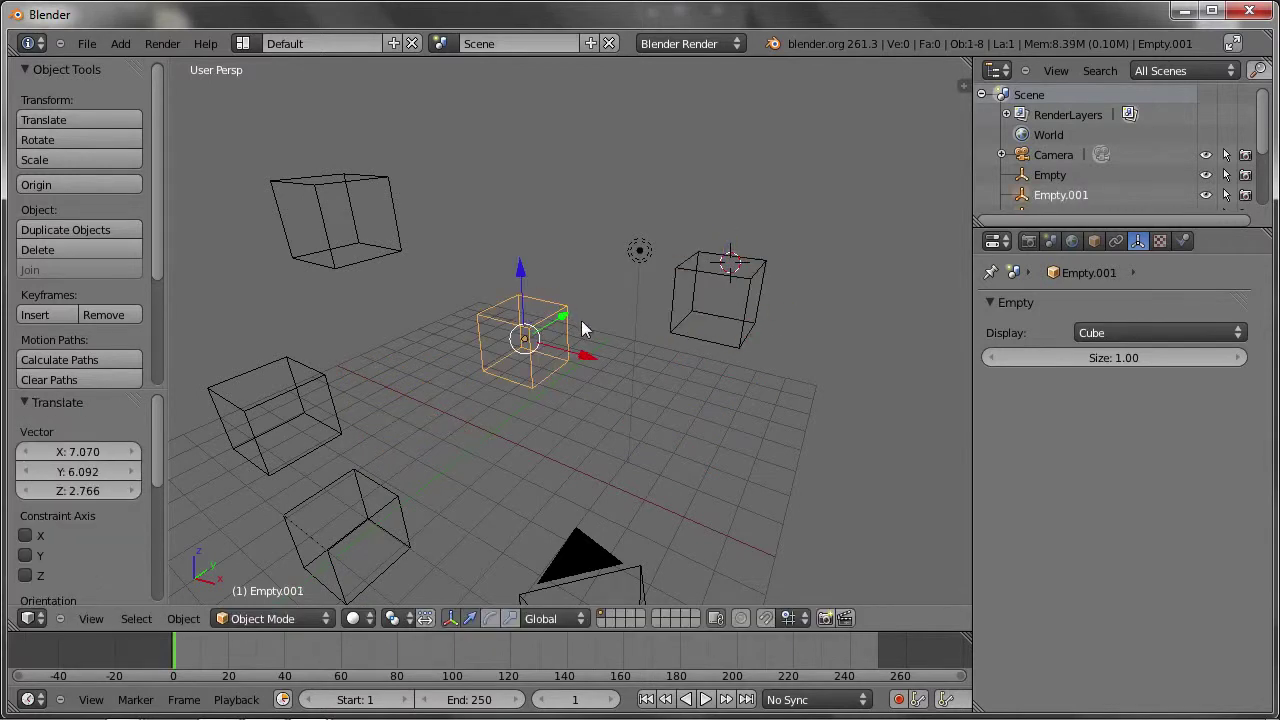
{"action": "key", "text": "r"}
{"action": "left_click", "coordinate": [675, 340]}
{"action": "right_click", "coordinate": [675, 340]}
{"action": "right_click", "coordinate": [573, 342], "text": "shift"}
{"action": "key", "text": "ctrl+c"}
{"action": "left_click", "coordinate": [508, 371]}
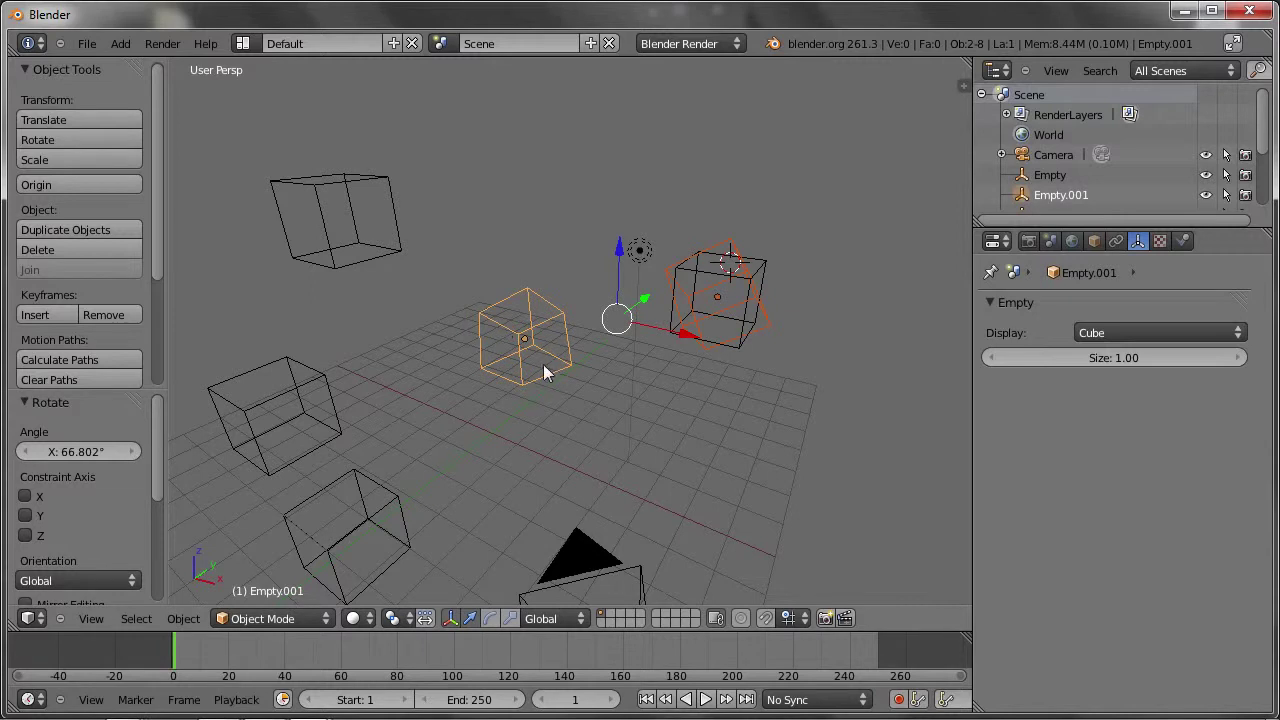
In User Preferences, enable the Rigging: Rigify add-on under the Rigging category, then return to the 3D view
{"action": "left_click", "coordinate": [90, 42]}
{"action": "left_click", "coordinate": [145, 238]}
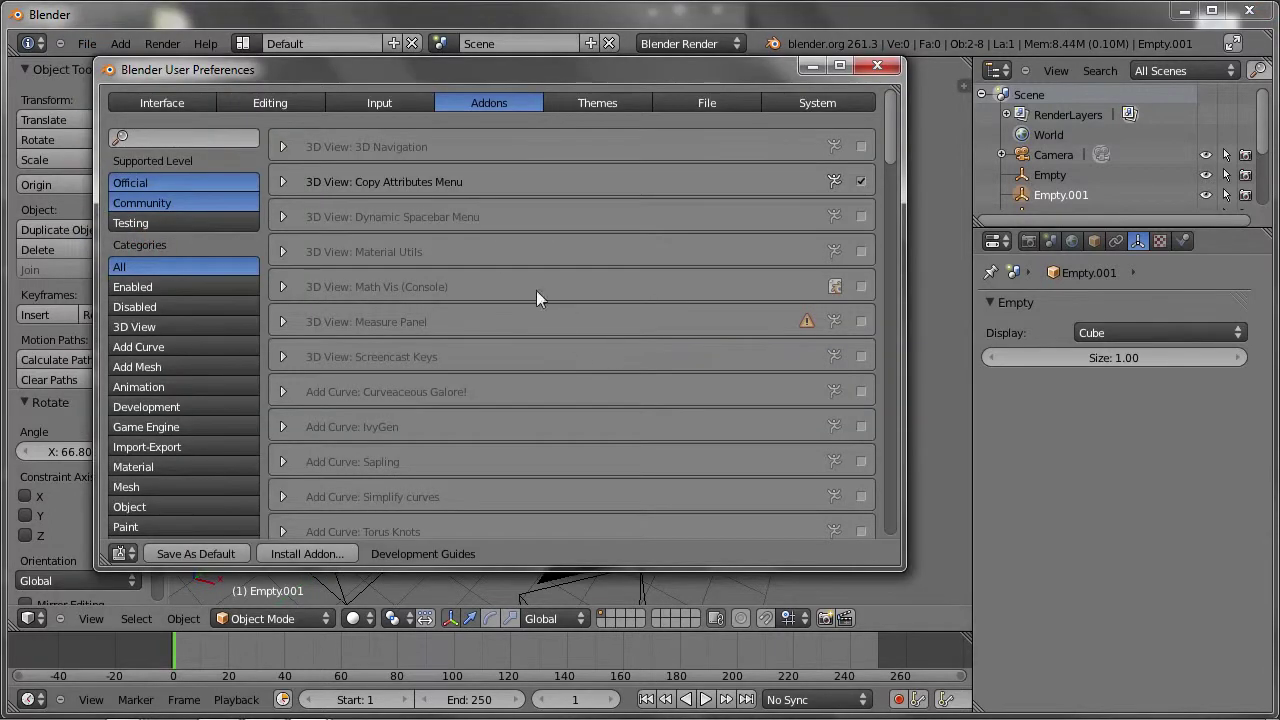
{"action": "scroll", "coordinate": [150, 400], "scroll_direction": "down", "scroll_amount": 2}
{"action": "scroll", "coordinate": [158, 418], "scroll_direction": "down", "scroll_amount": 1}
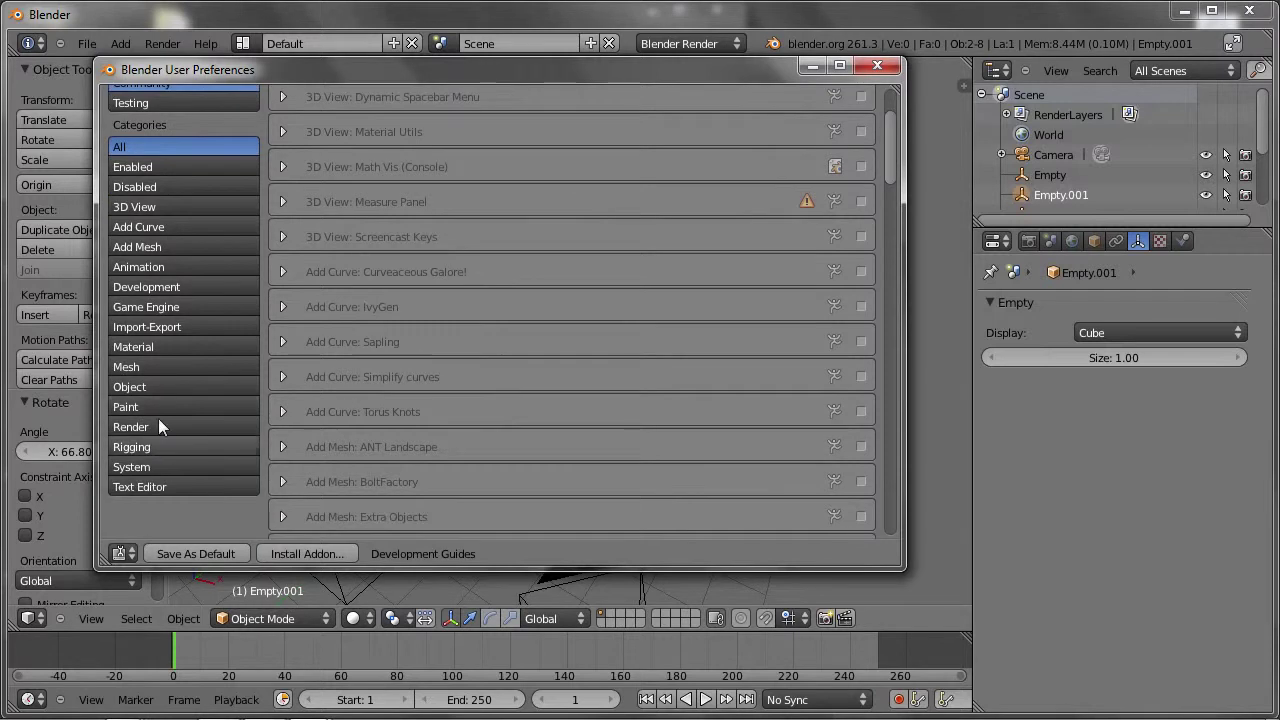
{"action": "left_click", "coordinate": [156, 447]}
{"action": "scroll", "coordinate": [713, 212], "scroll_direction": "up", "scroll_amount": 3}
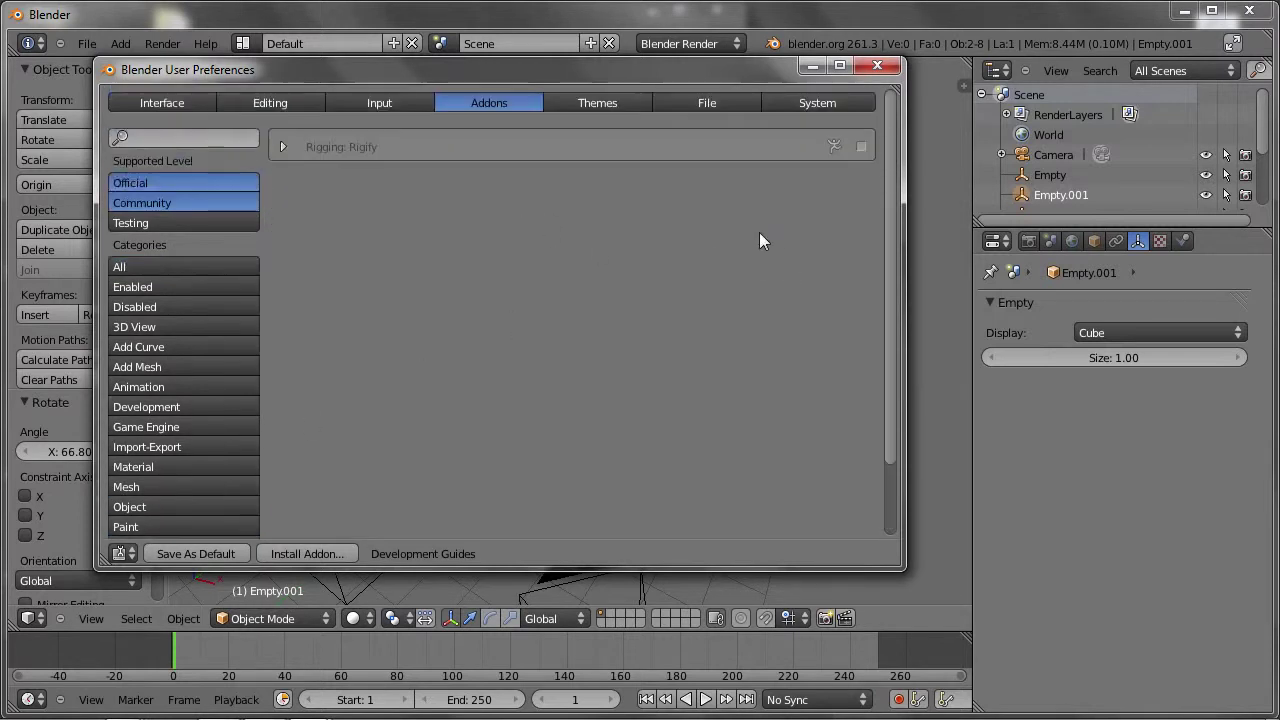
{"action": "left_click", "coordinate": [862, 147]}
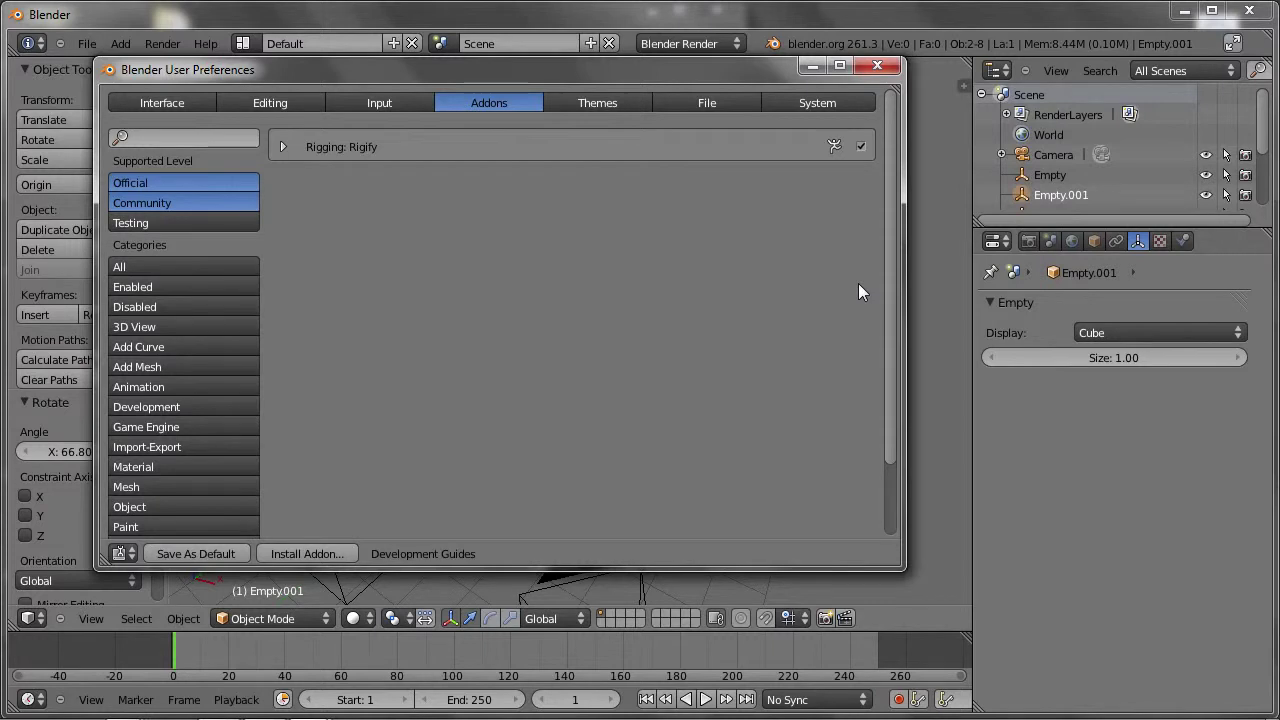
{"action": "left_click", "coordinate": [935, 282]}
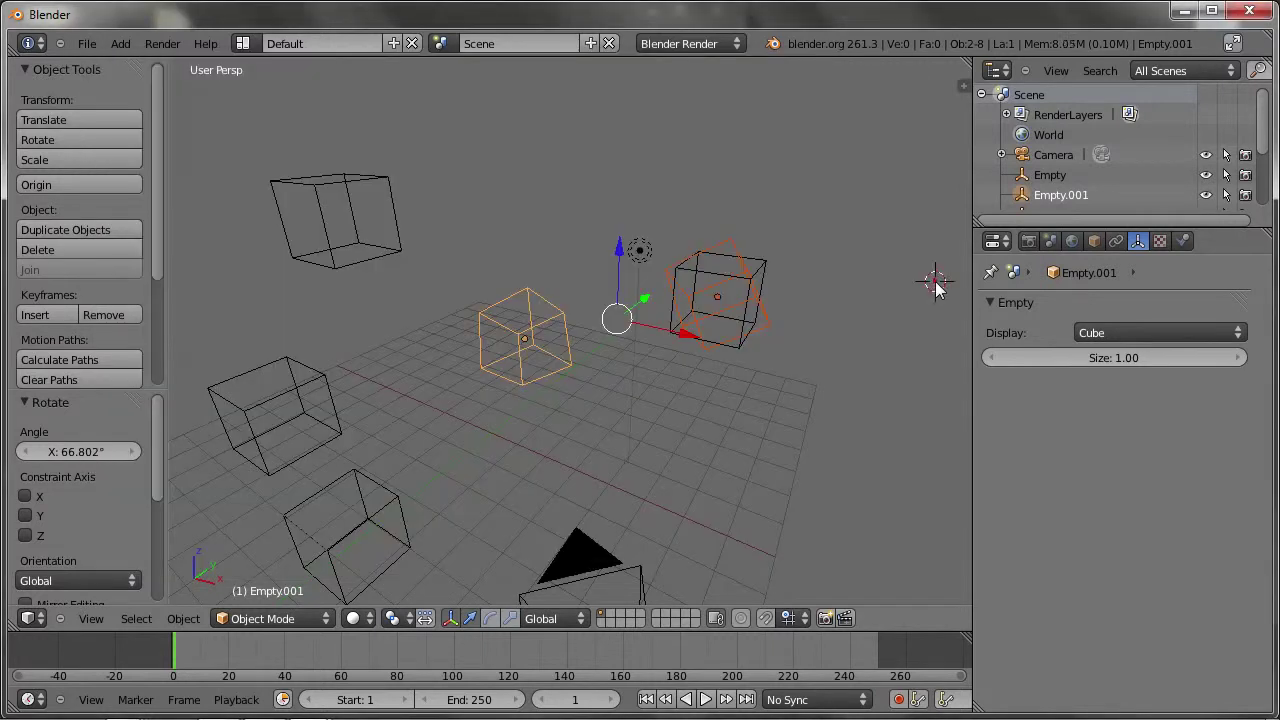
Add a Human (Meta-Rig) armature and clear its location back to the scene origin
{"action": "middle_click_drag", "start_coordinate": [547, 371], "coordinate": [509, 352]}
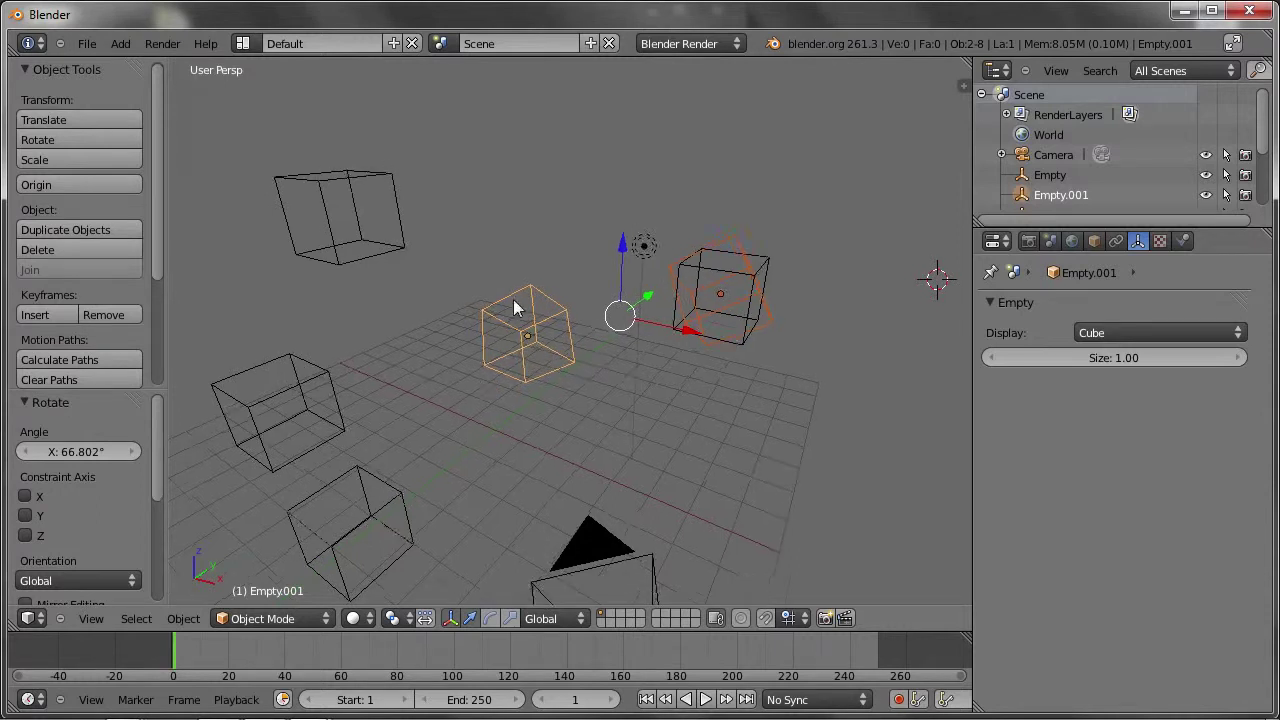
{"action": "left_click", "coordinate": [508, 350]}
{"action": "key", "text": "shift+a"}
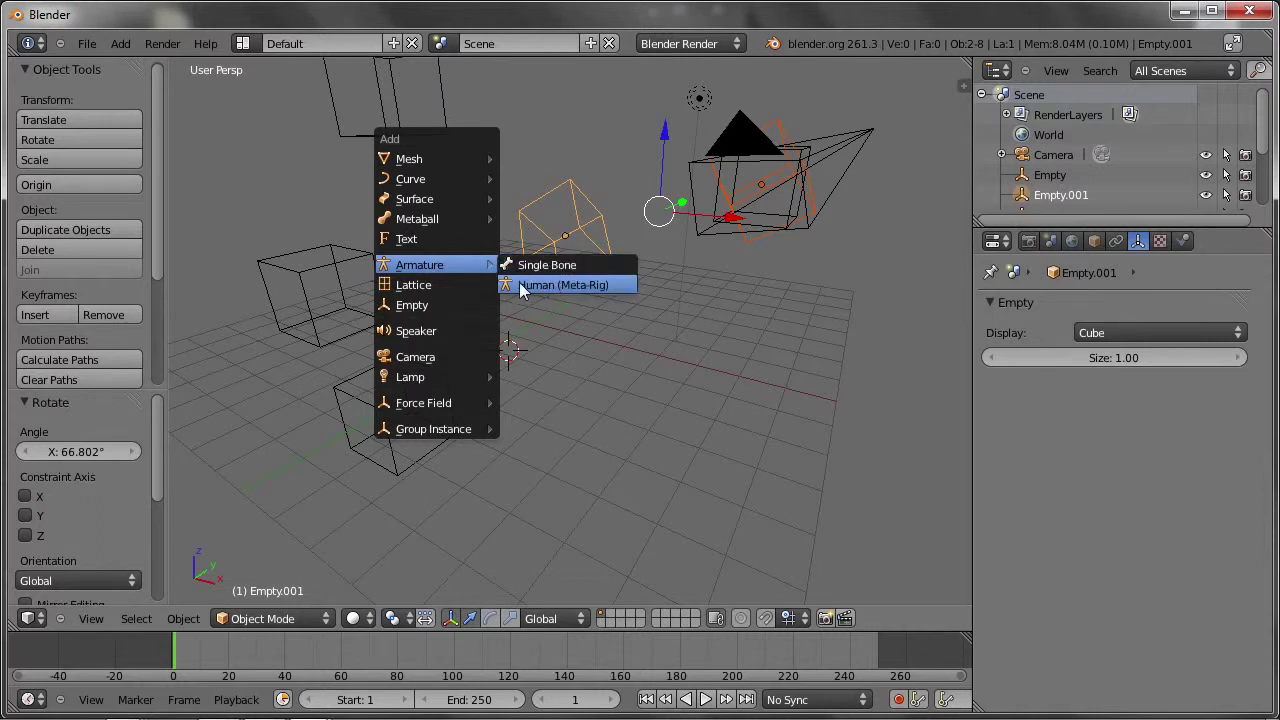
{"action": "left_click", "coordinate": [527, 286]}
{"action": "middle_click_drag", "start_coordinate": [527, 286], "coordinate": [528, 357]}
{"action": "key", "text": "g"}
{"action": "key", "text": "z"}
{"action": "left_click", "coordinate": [523, 292]}
{"action": "mouse_move", "coordinate": [523, 292]}
{"action": "middle_mouse_down"}
{"action": "mouse_move", "coordinate": [592, 298]}
{"action": "mouse_move", "coordinate": [682, 243]}
{"action": "mouse_move", "coordinate": [540, 481]}
{"action": "middle_mouse_up"}
{"action": "key", "text": "alt+g"}
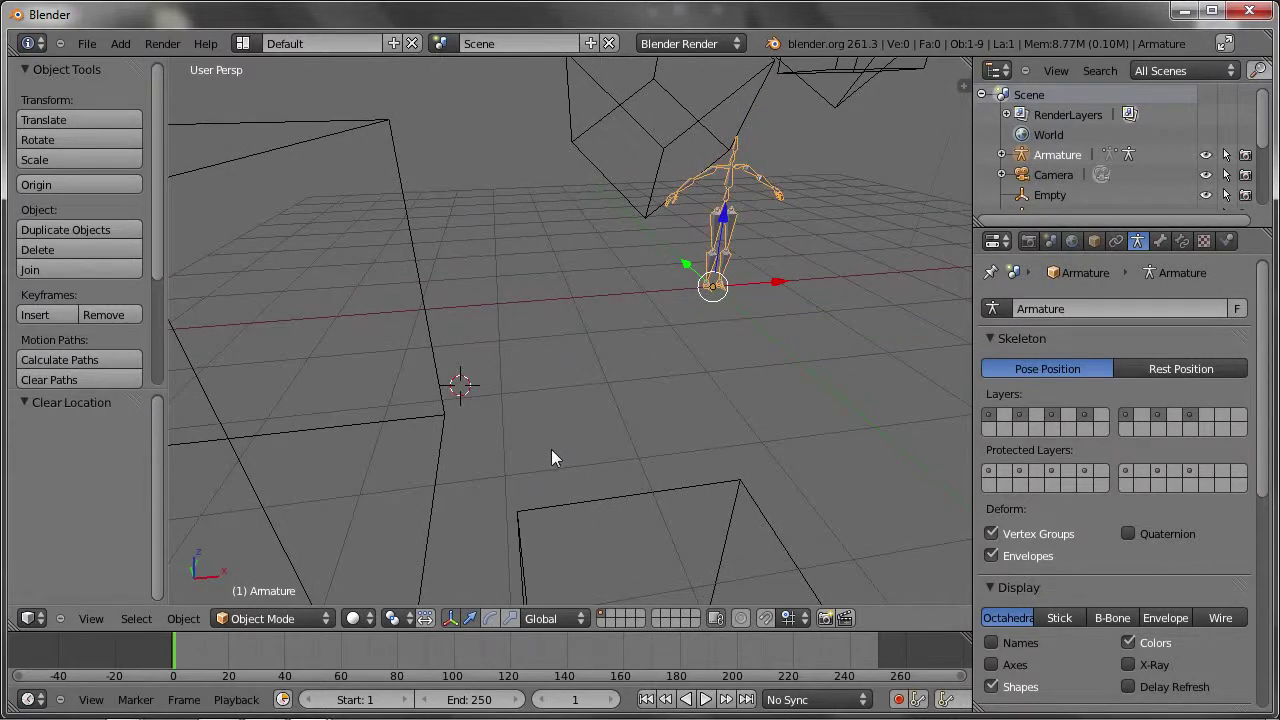
{"action": "key", "text": "KP_Decimal"}
{"action": "mouse_move", "coordinate": [648, 409]}
{"action": "middle_mouse_down"}
{"action": "mouse_move", "coordinate": [609, 374]}
{"action": "mouse_move", "coordinate": [664, 316]}
{"action": "mouse_move", "coordinate": [697, 353]}
{"action": "middle_mouse_up"}
{"action": "mouse_move", "coordinate": [654, 173]}
{"action": "middle_mouse_down"}
{"action": "mouse_move", "coordinate": [677, 260]}
{"action": "mouse_move", "coordinate": [580, 251]}
{"action": "mouse_move", "coordinate": [606, 324]}
{"action": "mouse_move", "coordinate": [594, 251]}
{"action": "middle_mouse_up"}
{"action": "scroll", "coordinate": [593, 268], "scroll_direction": "down", "scroll_amount": 3}
In Edit Mode, box-select the arm bones, rotate and raise them, then return to Object Mode
{"action": "key", "text": "Tab"}
{"action": "key", "text": "a"}
{"action": "key", "text": "b"}
{"action": "left_click_drag", "start_coordinate": [587, 240], "coordinate": [737, 377]}
{"action": "key", "text": "r"}
{"action": "left_click", "coordinate": [757, 329]}
{"action": "key", "text": "g"}
{"action": "left_click", "coordinate": [755, 229]}
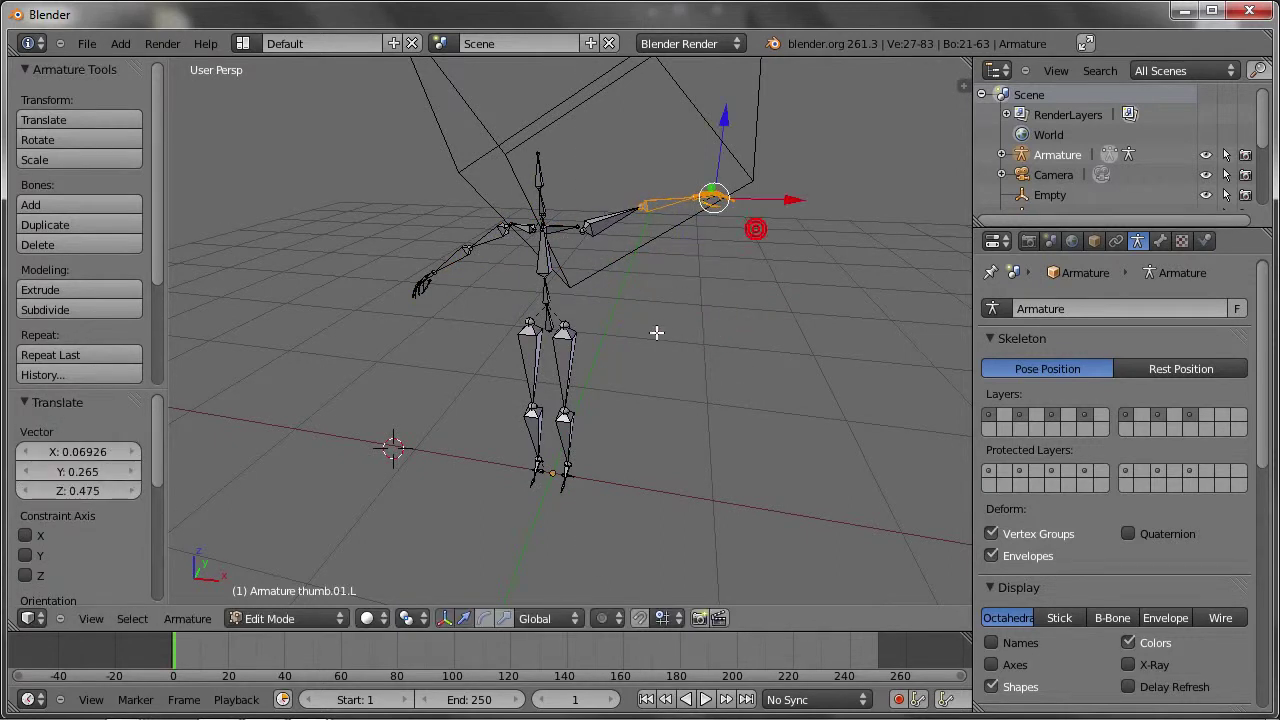
{"action": "key", "text": "Tab"}
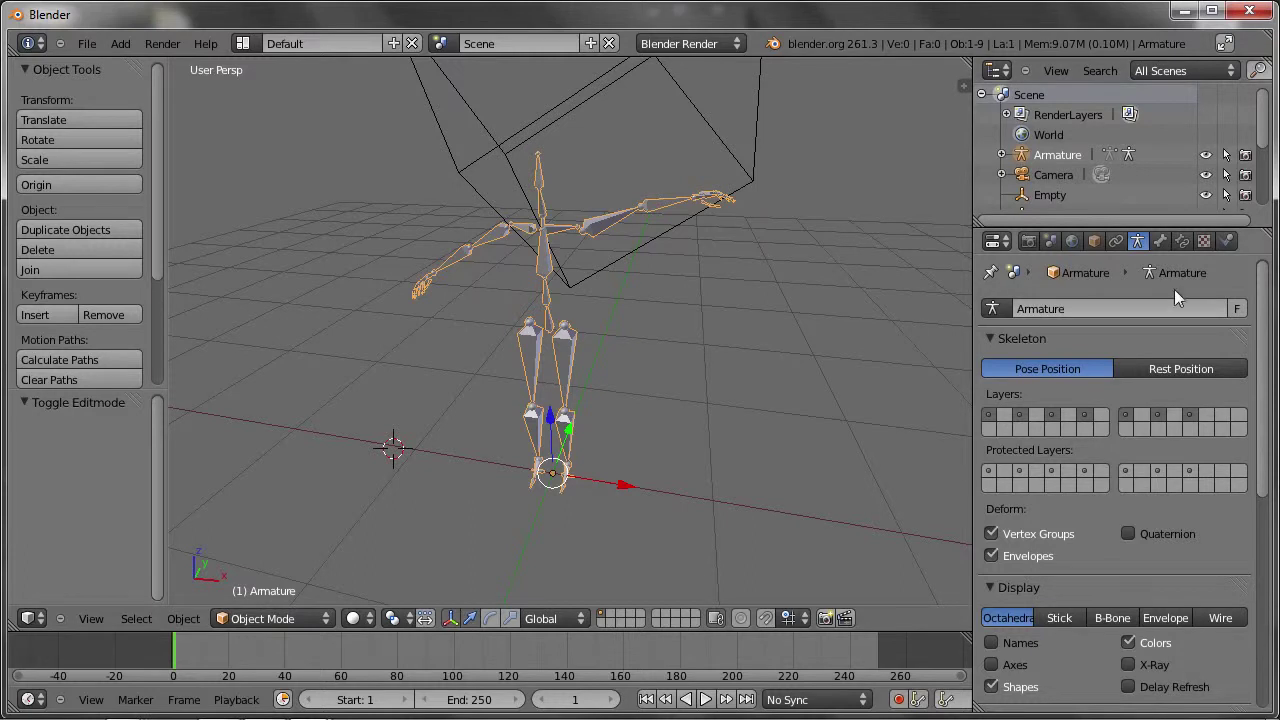
Generate the full Rigify control rig from the meta-rig
{"action": "scroll", "coordinate": [1080, 409], "scroll_direction": "down", "scroll_amount": 6}
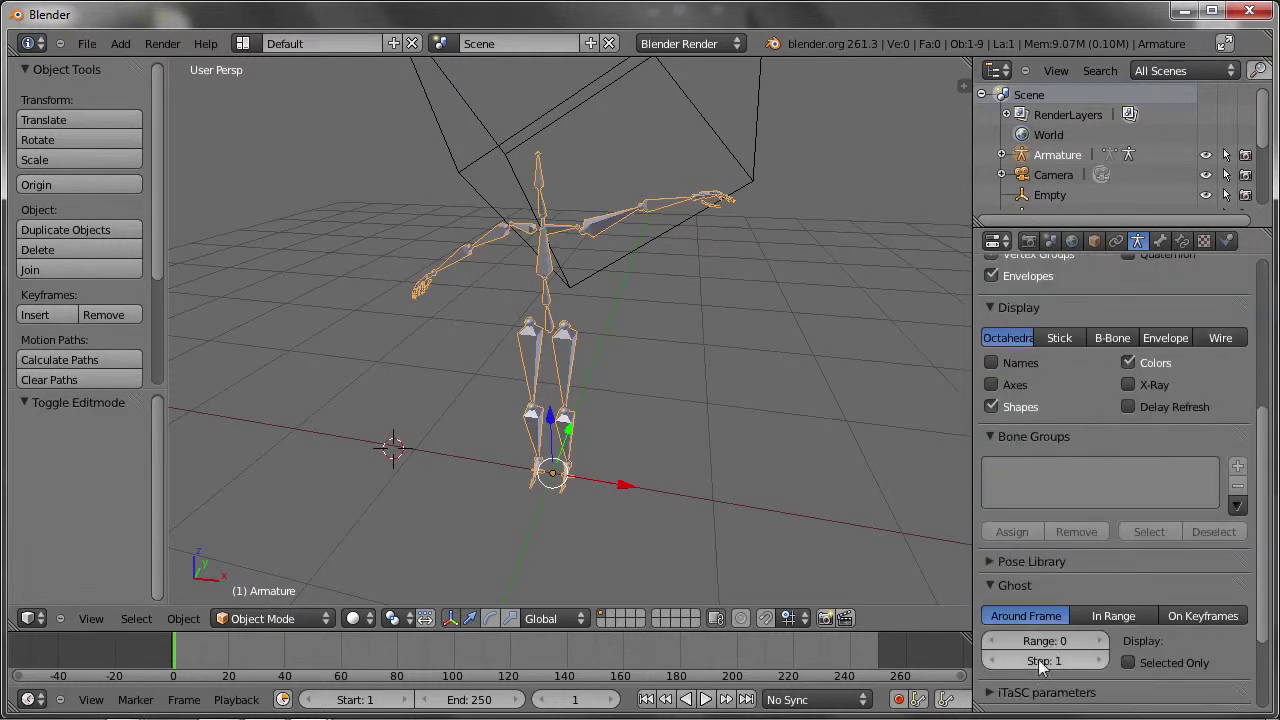
{"action": "scroll", "coordinate": [1010, 566], "scroll_direction": "down", "scroll_amount": 3}
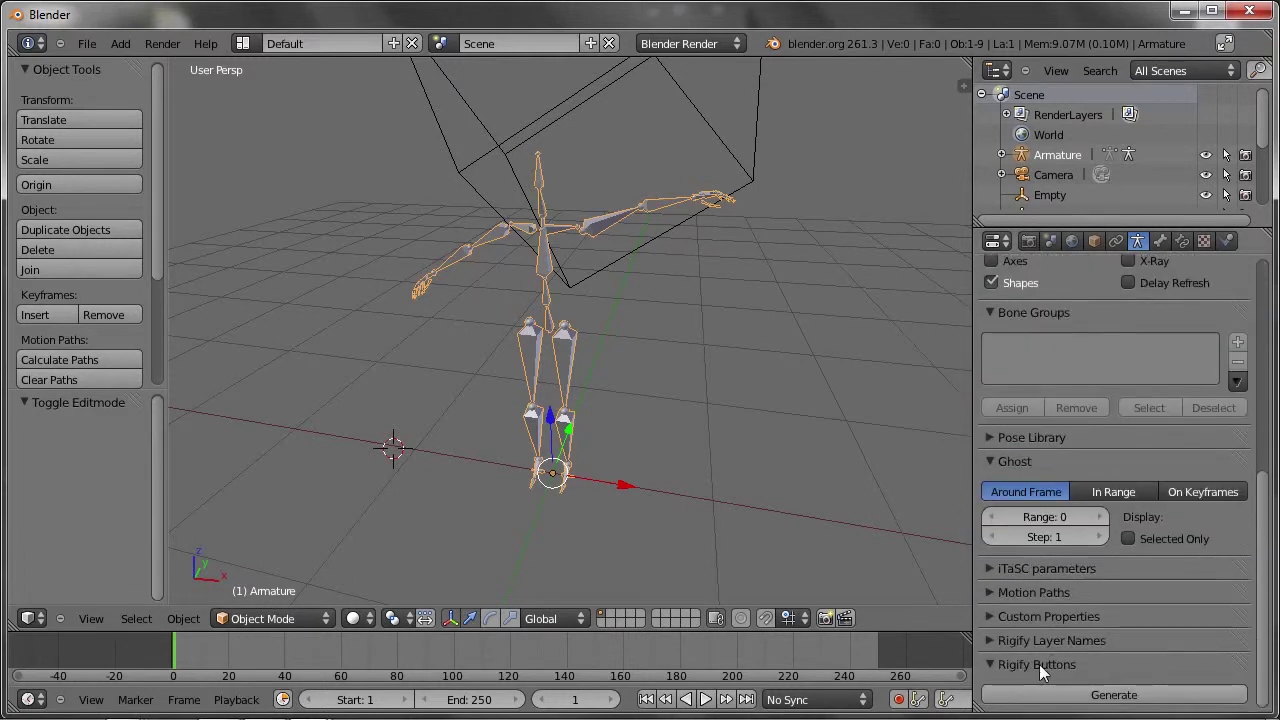
{"action": "left_click", "coordinate": [1066, 694]}
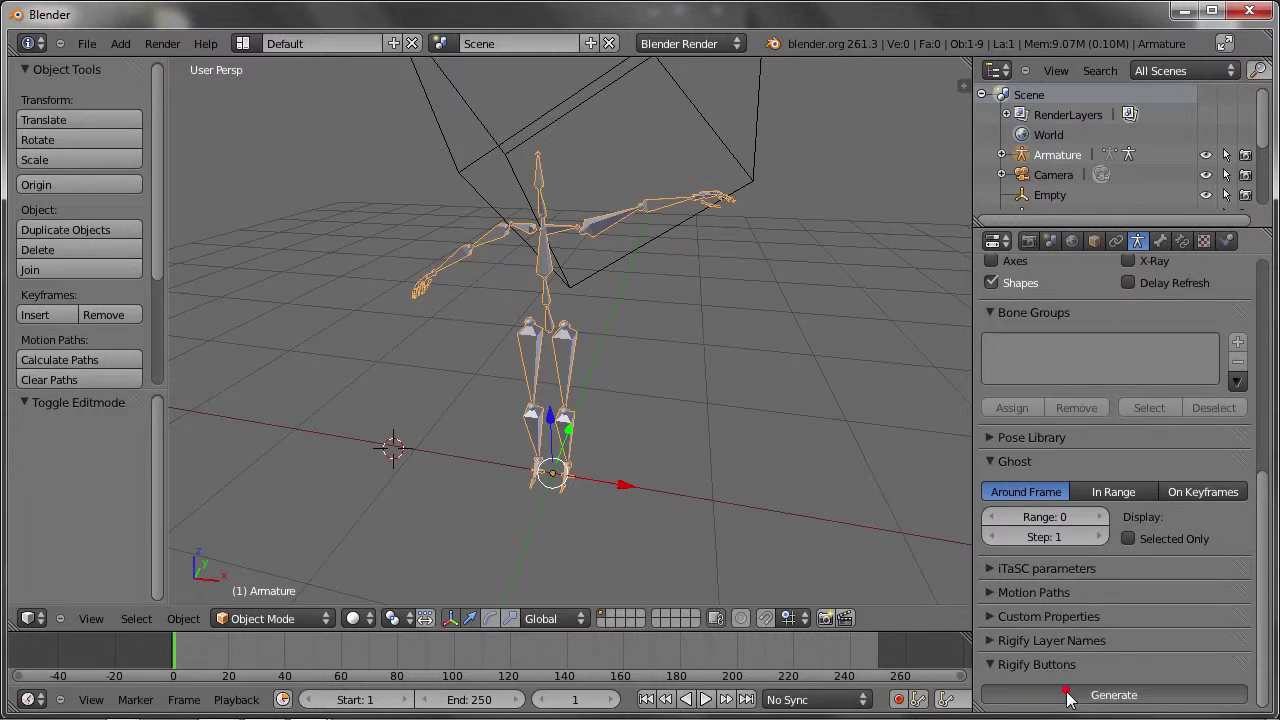
Delete the original metarig, select the generated rig, and switch it to Pose Mode
{"action": "right_click", "coordinate": [578, 362]}
{"action": "key", "text": "x"}
{"action": "left_click", "coordinate": [571, 360]}
{"action": "right_click", "coordinate": [700, 442]}
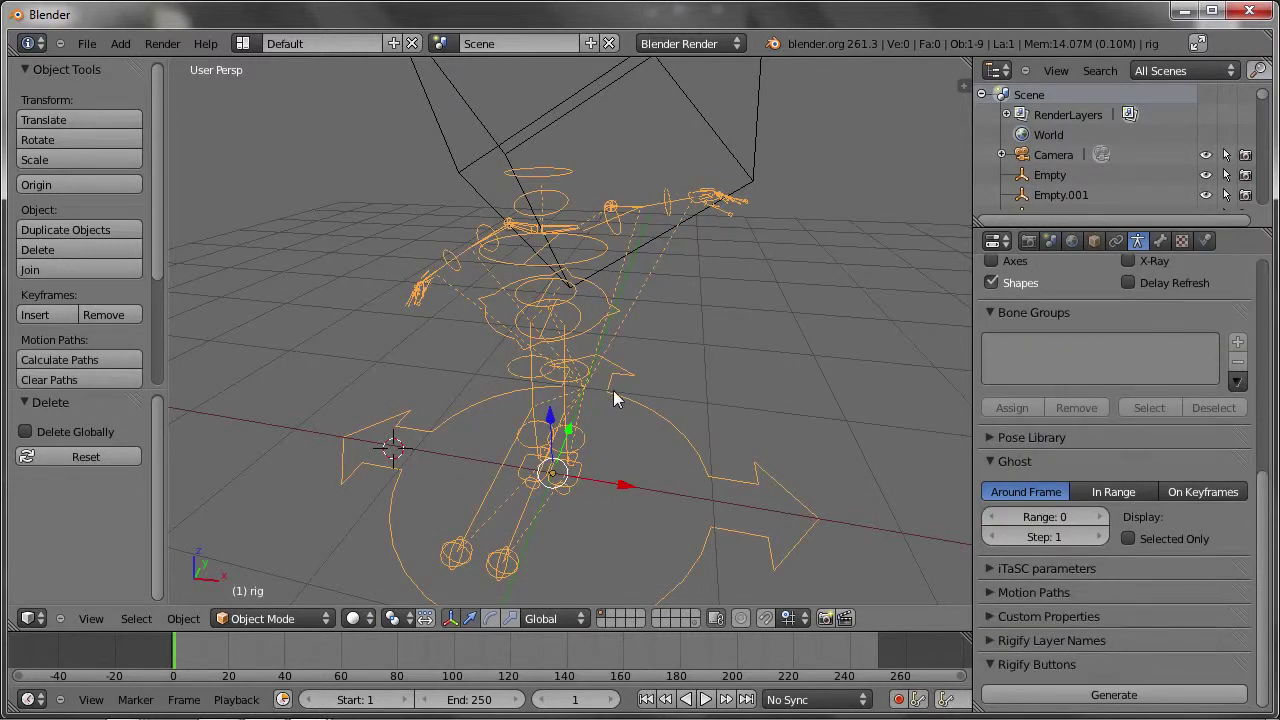
{"action": "mouse_move", "coordinate": [585, 345]}
{"action": "middle_mouse_down"}
{"action": "mouse_move", "coordinate": [569, 363]}
{"action": "mouse_move", "coordinate": [591, 319]}
{"action": "middle_mouse_up"}
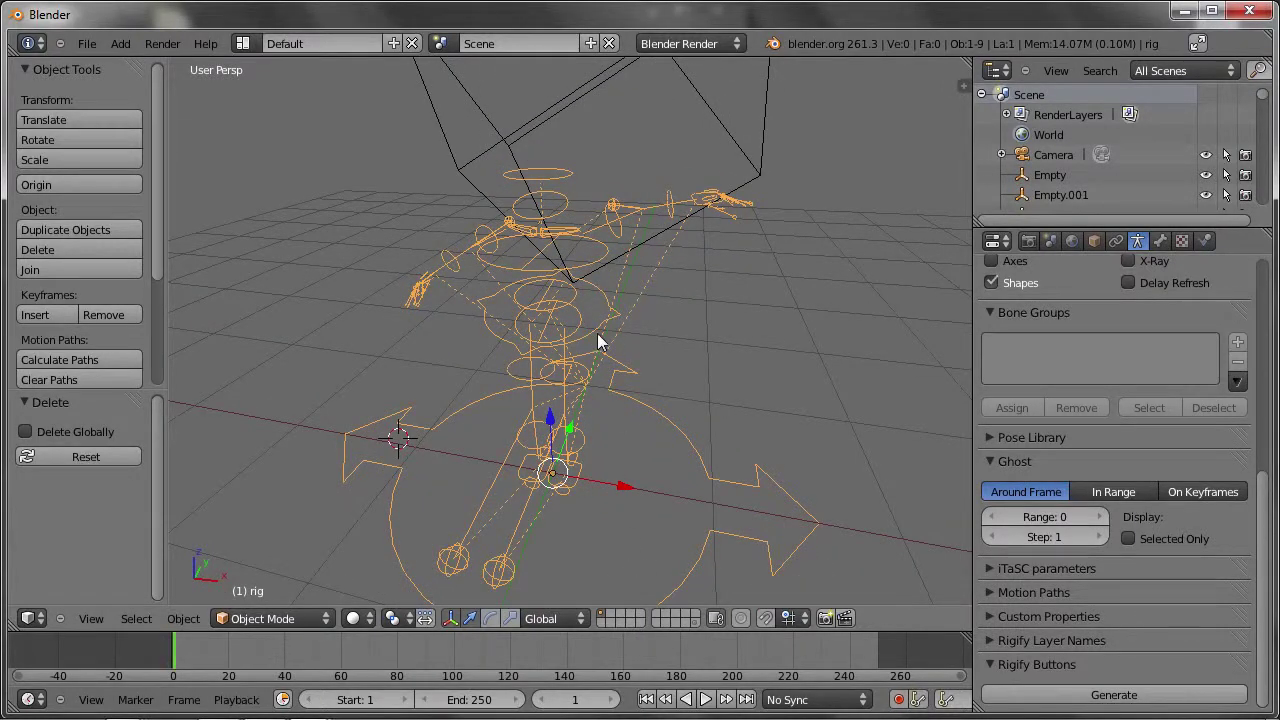
{"action": "key", "text": "ctrl+Tab"}
{"action": "right_click", "coordinate": [591, 333]}
Pose the rig by moving the left forearm bone and nudging the hips
{"action": "key", "text": "r"}
{"action": "right_click", "coordinate": [638, 290]}
{"action": "mouse_move", "coordinate": [638, 290]}
{"action": "middle_mouse_down"}
{"action": "mouse_move", "coordinate": [640, 337]}
{"action": "mouse_move", "coordinate": [674, 215]}
{"action": "middle_mouse_up"}
{"action": "right_click_drag", "start_coordinate": [674, 215], "coordinate": [697, 294]}
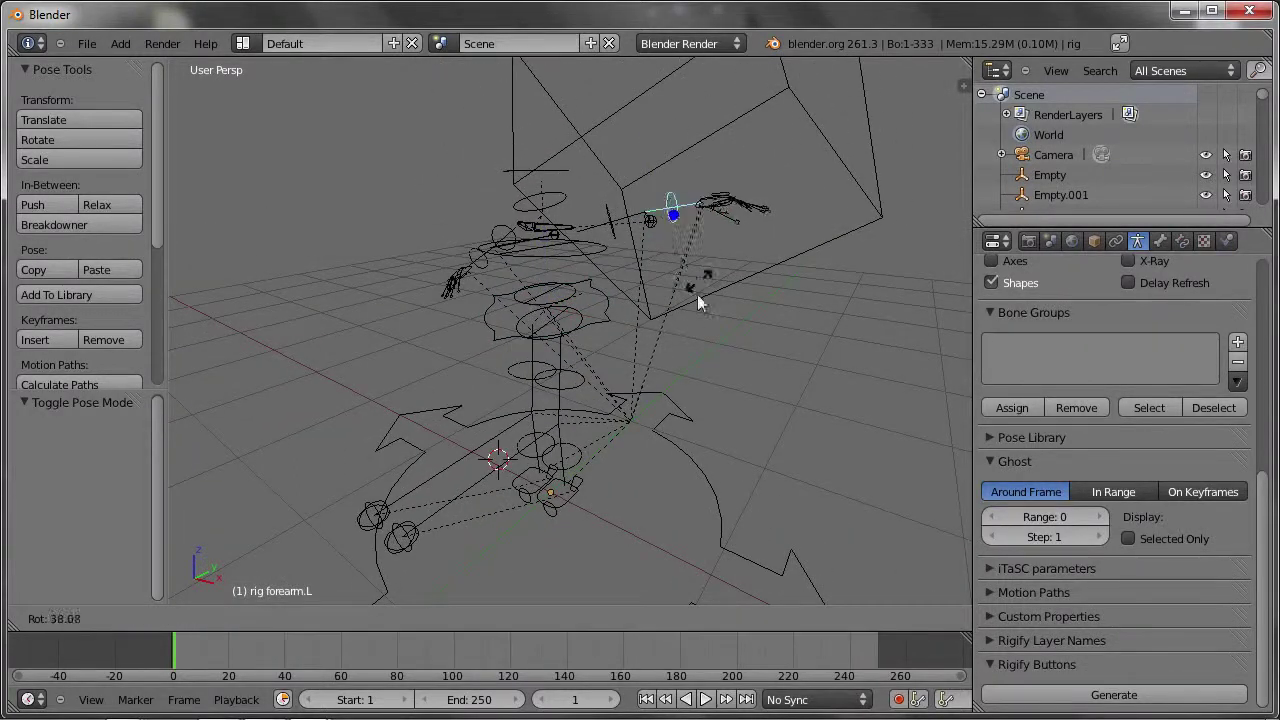
{"action": "right_click_drag", "start_coordinate": [697, 213], "coordinate": [698, 264]}
{"action": "right_click", "coordinate": [557, 368]}
{"action": "right_click_drag", "start_coordinate": [513, 333], "coordinate": [492, 327]}
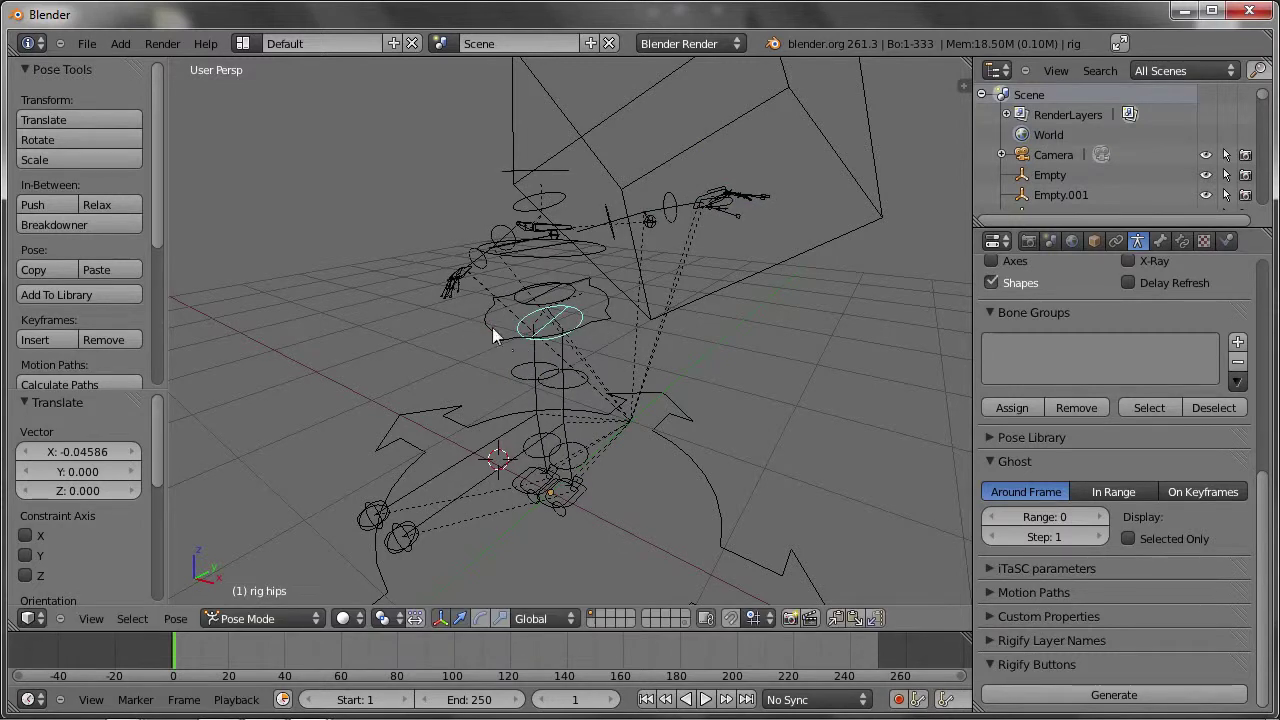
Turn on extra bone layers to show the green and yellow bones
{"action": "scroll", "coordinate": [1070, 485], "scroll_direction": "up", "scroll_amount": 4}
{"action": "scroll", "coordinate": [1067, 452], "scroll_direction": "down", "scroll_amount": 2}
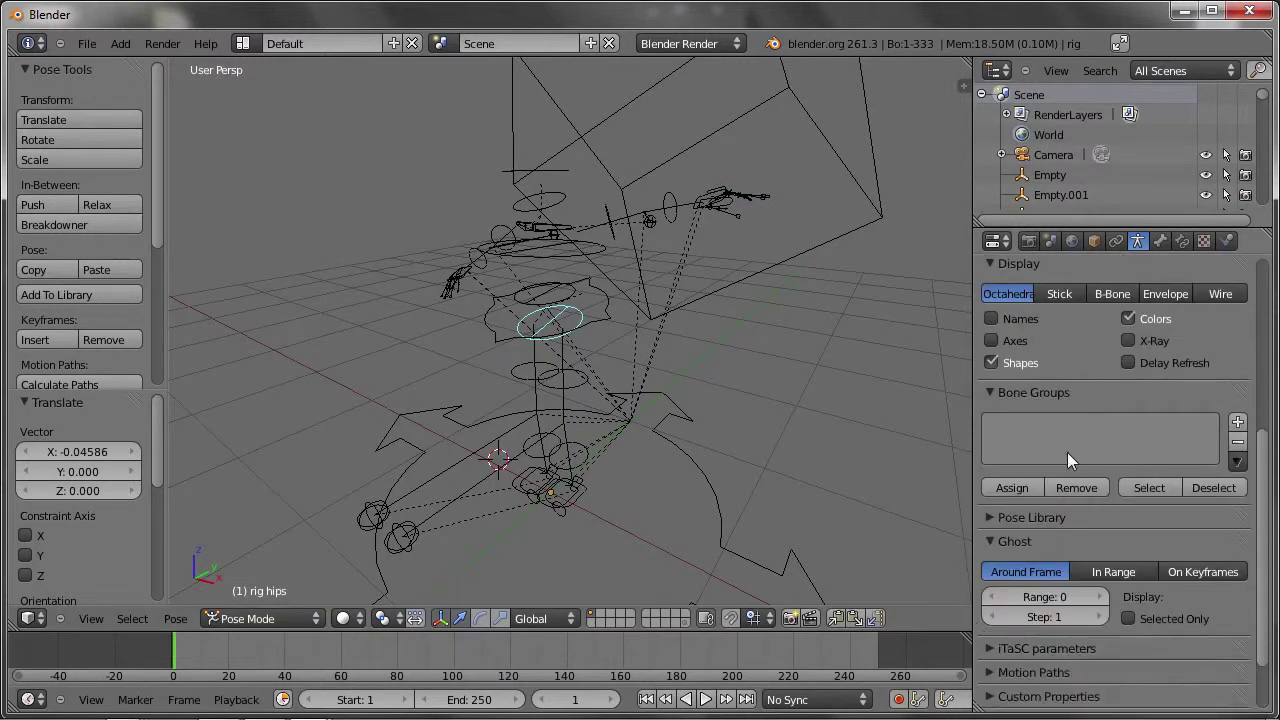
{"action": "scroll", "coordinate": [1059, 497], "scroll_direction": "down", "scroll_amount": 2}
{"action": "scroll", "coordinate": [995, 590], "scroll_direction": "up", "scroll_amount": 4}
{"action": "scroll", "coordinate": [1008, 530], "scroll_direction": "up", "scroll_amount": 5}
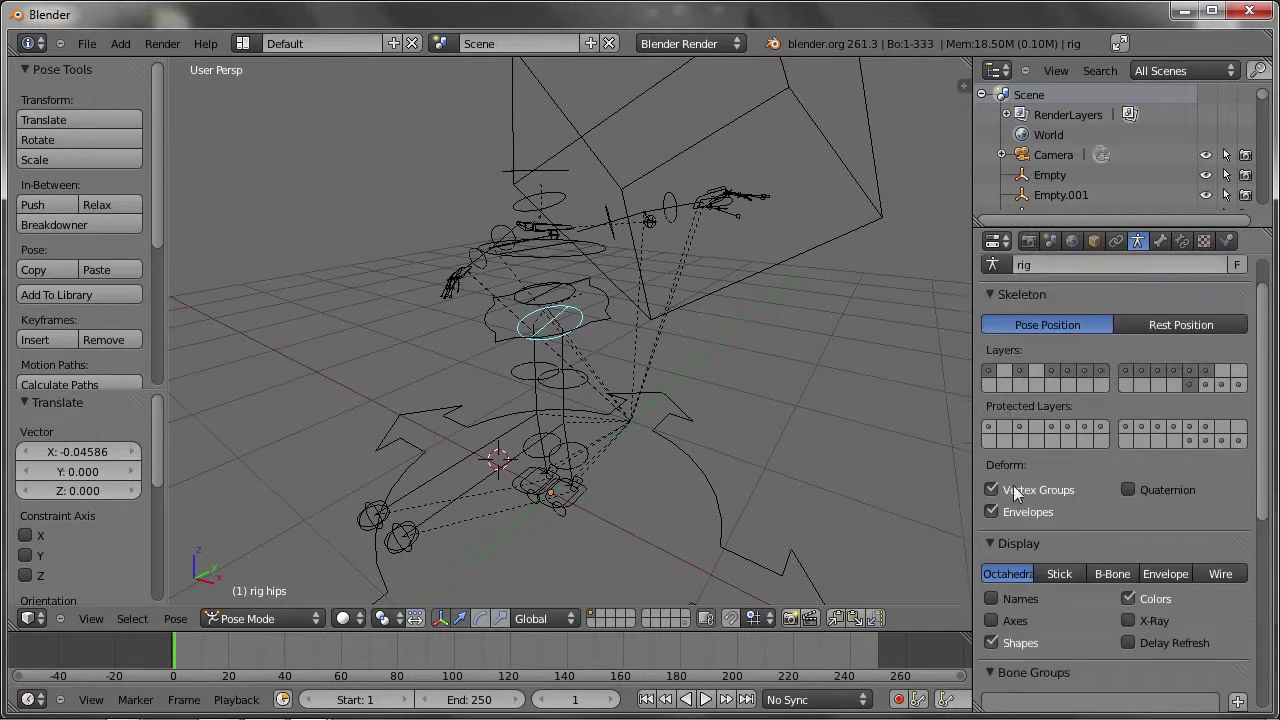
{"action": "left_click", "coordinate": [1209, 384], "text": "shift"}
{"action": "left_click", "coordinate": [1237, 385], "text": "shift"}
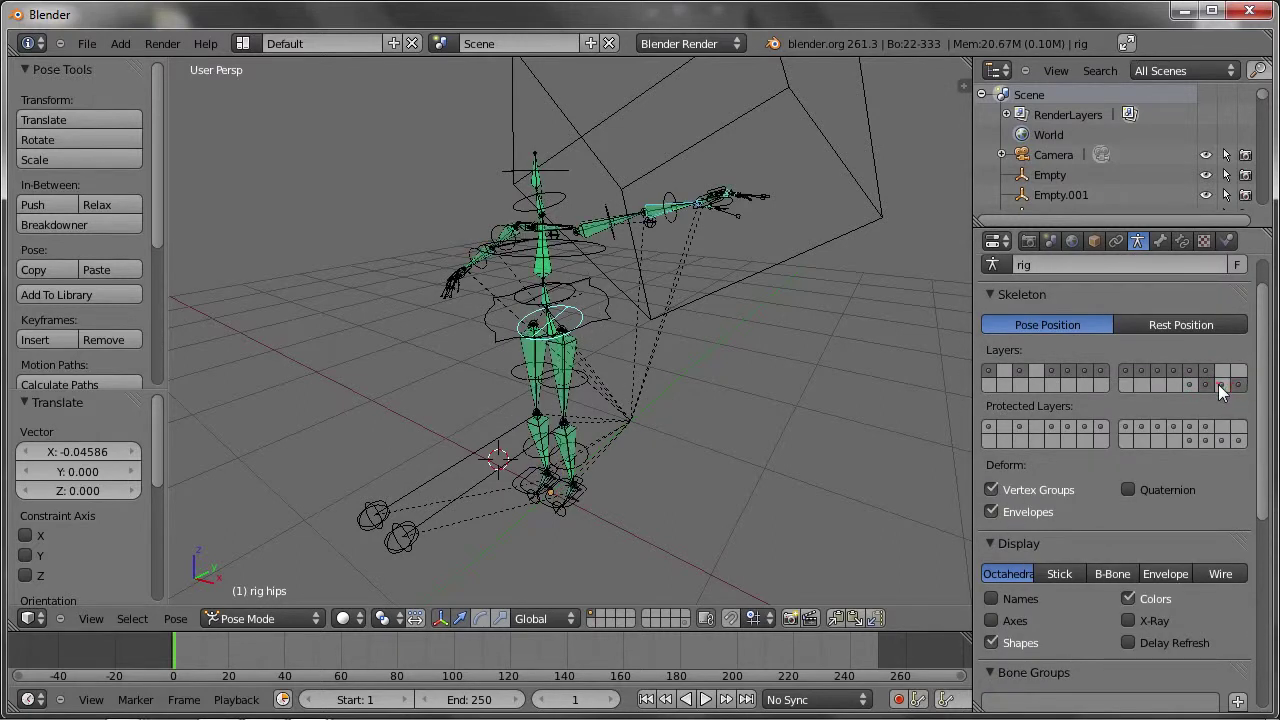
{"action": "left_click", "coordinate": [1217, 382], "text": "shift"}
Select the ribs control bone and orbit to view the rig from above
{"action": "middle_click_drag", "start_coordinate": [846, 392], "coordinate": [726, 390]}
{"action": "scroll", "coordinate": [726, 390], "scroll_direction": "up", "scroll_amount": 2}
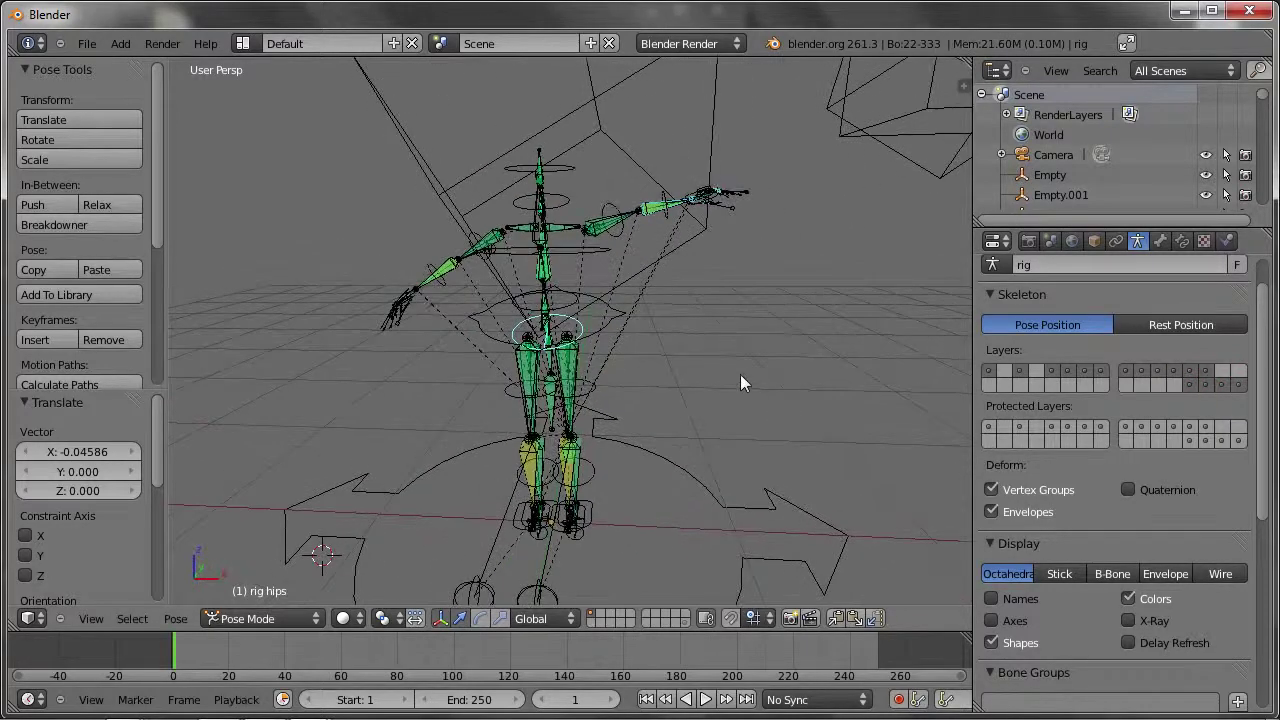
{"action": "scroll", "coordinate": [608, 264], "scroll_direction": "up", "scroll_amount": 3}
{"action": "right_click", "coordinate": [517, 192]}
{"action": "middle_click_drag", "start_coordinate": [535, 215], "coordinate": [700, 357]}
{"action": "scroll", "coordinate": [671, 323], "scroll_direction": "down", "scroll_amount": 2}
{"action": "scroll", "coordinate": [572, 358], "scroll_direction": "down", "scroll_amount": 4}
{"action": "mouse_move", "coordinate": [572, 358]}
{"action": "middle_mouse_down"}
{"action": "mouse_move", "coordinate": [679, 387]}
{"action": "mouse_move", "coordinate": [654, 385]}
{"action": "middle_mouse_up"}
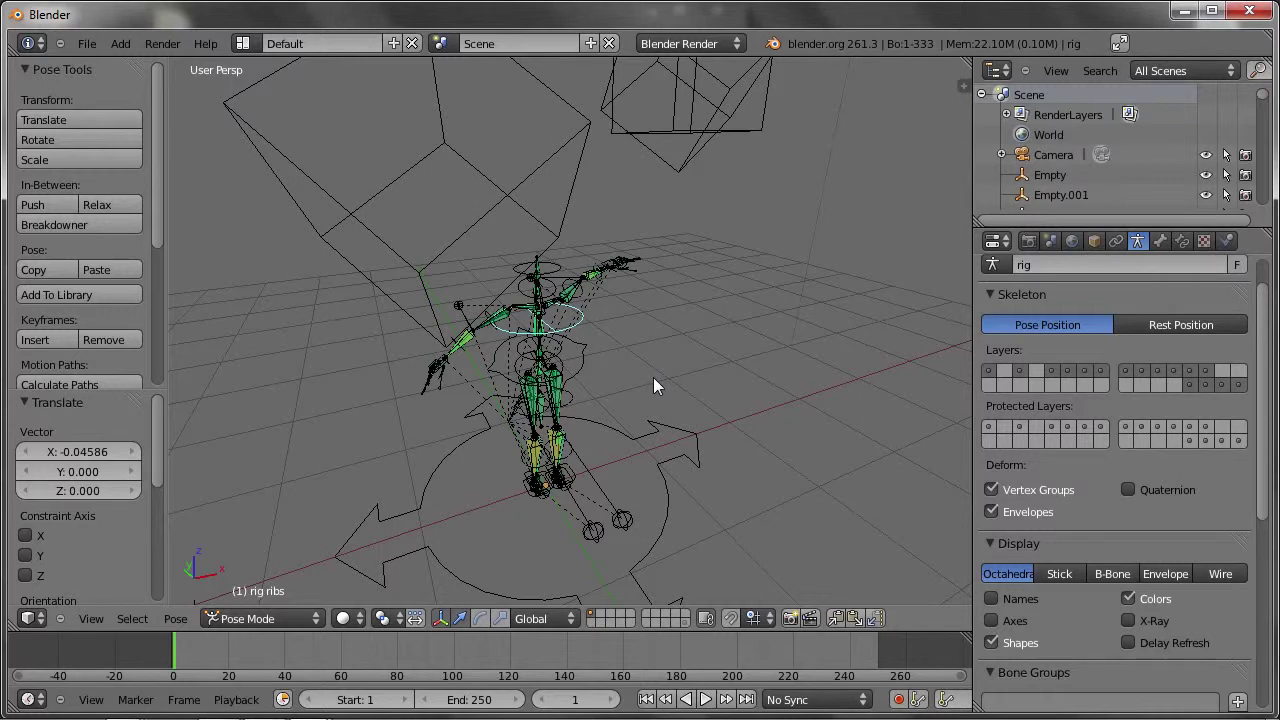
Close User Preferences and reload the default start-up scene
{"action": "left_click", "coordinate": [87, 43]}
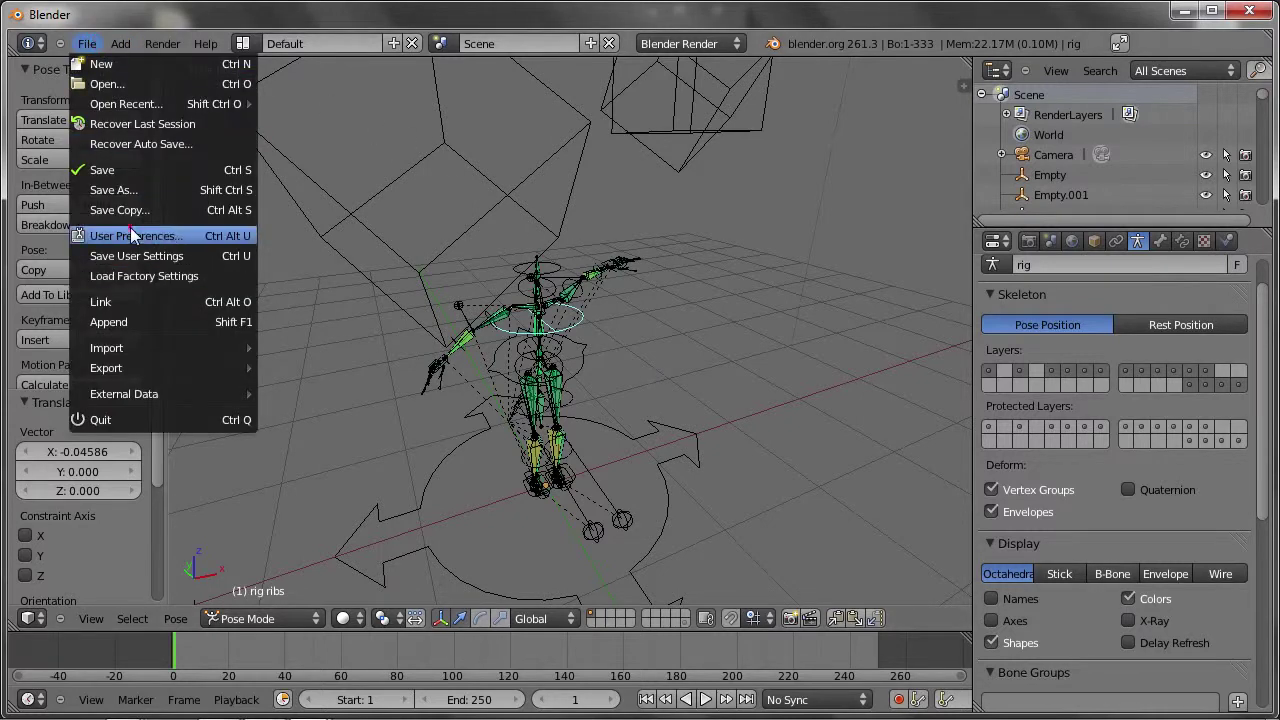
{"action": "left_click", "coordinate": [150, 236]}
{"action": "left_click", "coordinate": [876, 66]}
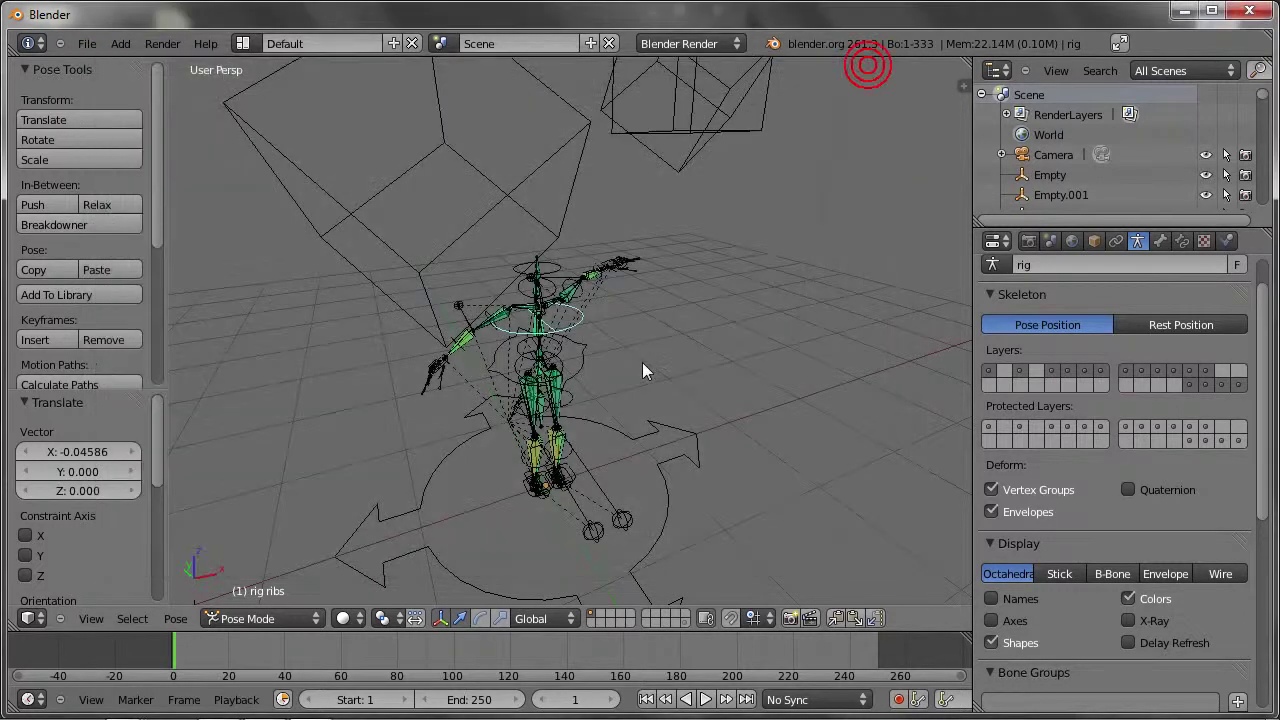
{"action": "key", "text": "ctrl+n"}
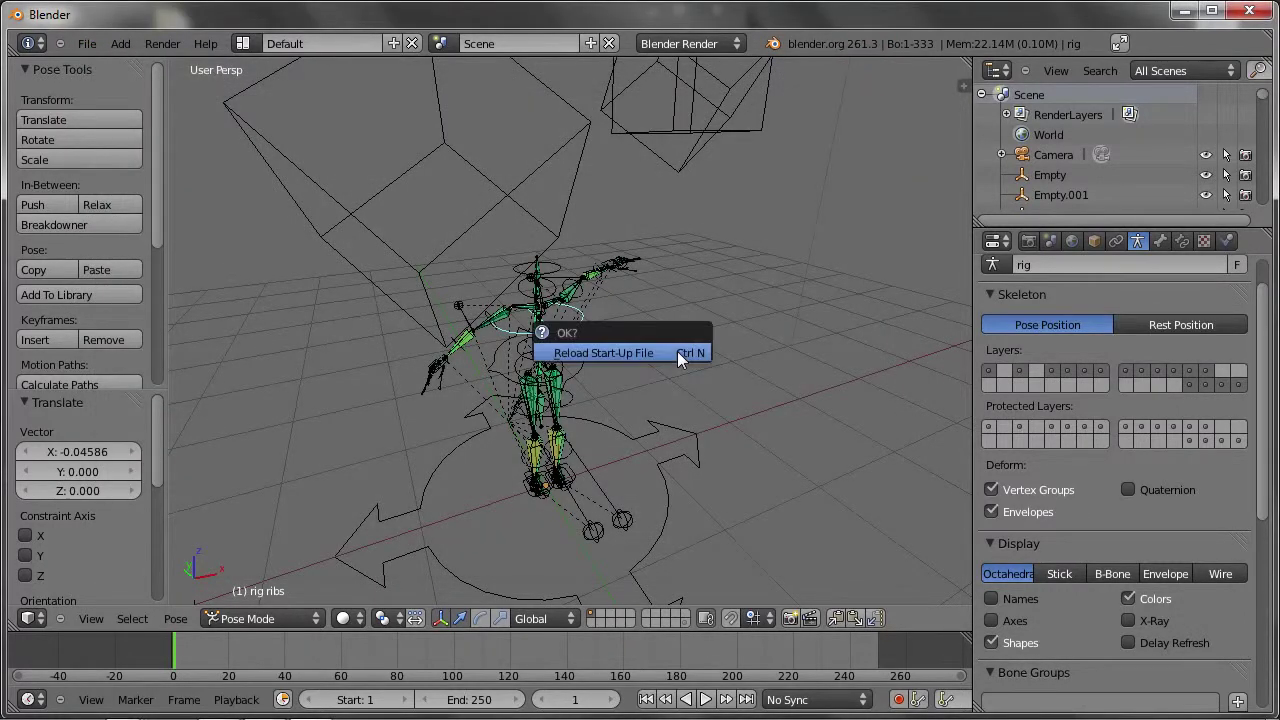
{"action": "left_click", "coordinate": [677, 351]}
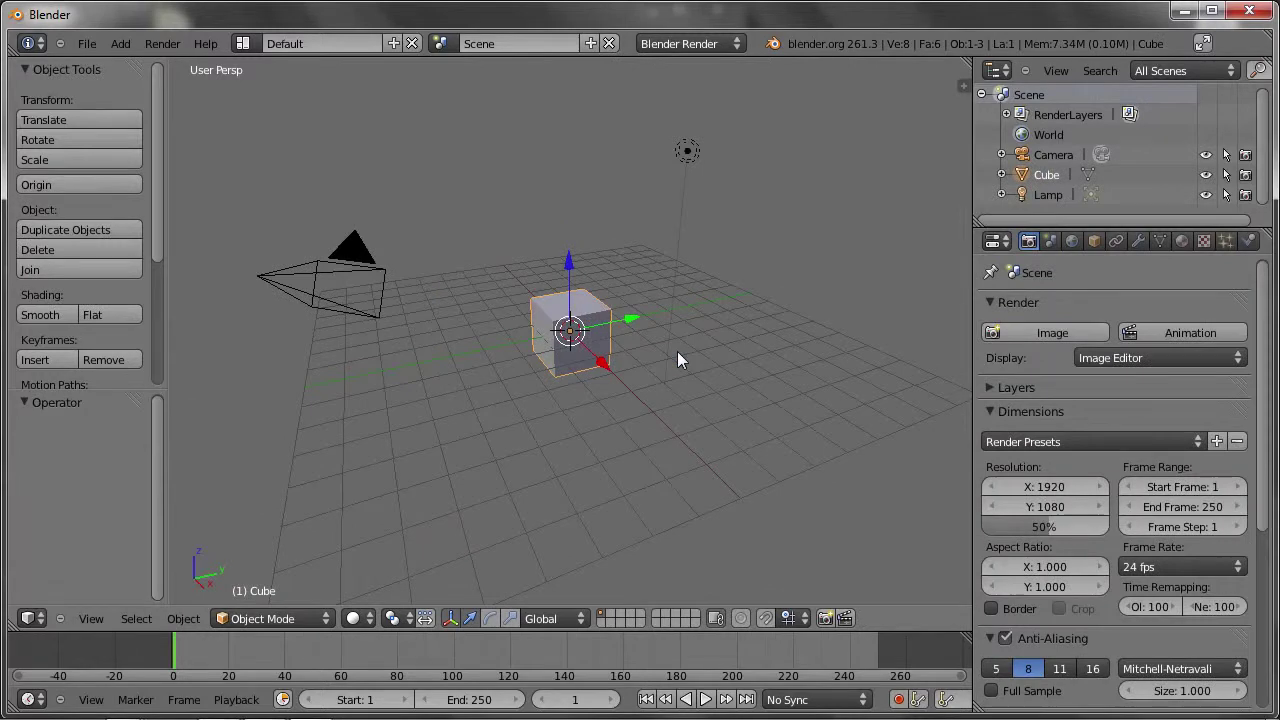
Add a rotated Speaker beside the cube, check its sound settings, and move it over the far grid
{"action": "scroll", "coordinate": [677, 351], "scroll_direction": "down", "scroll_amount": 3}
{"action": "middle_click_drag", "start_coordinate": [678, 317], "coordinate": [361, 300]}
{"action": "left_click", "coordinate": [361, 300]}
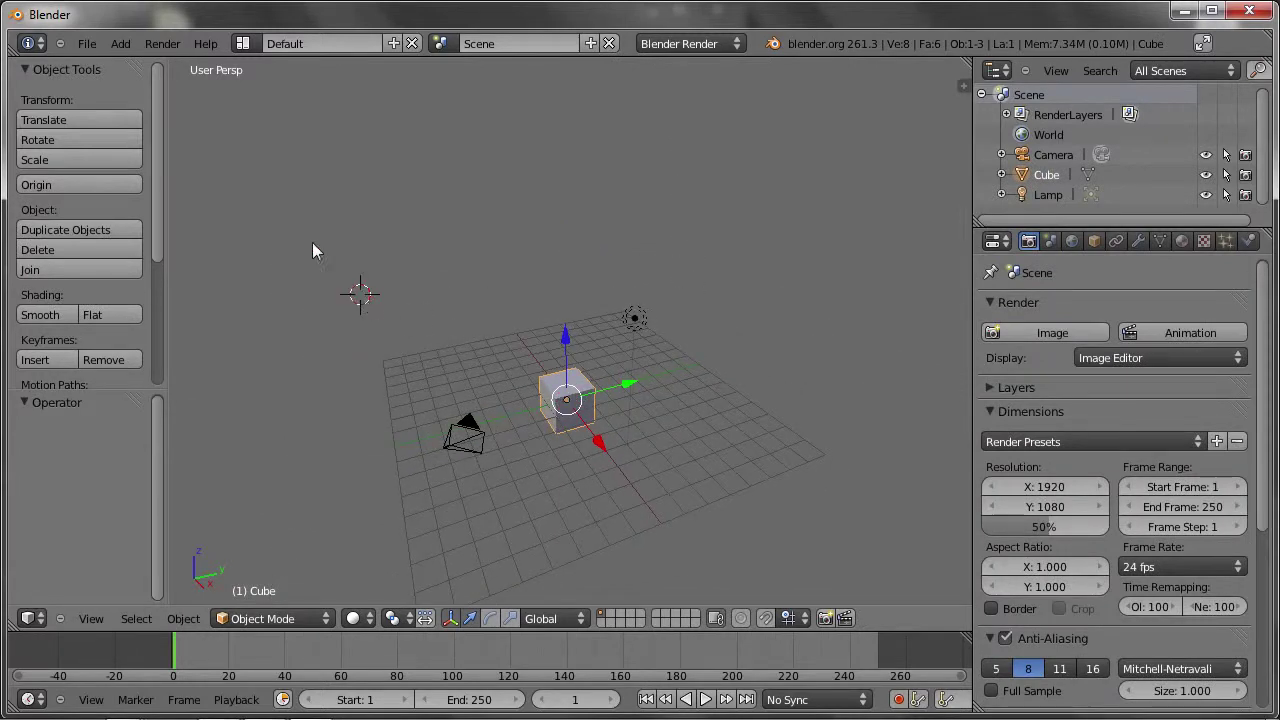
{"action": "key", "text": "shift+a"}
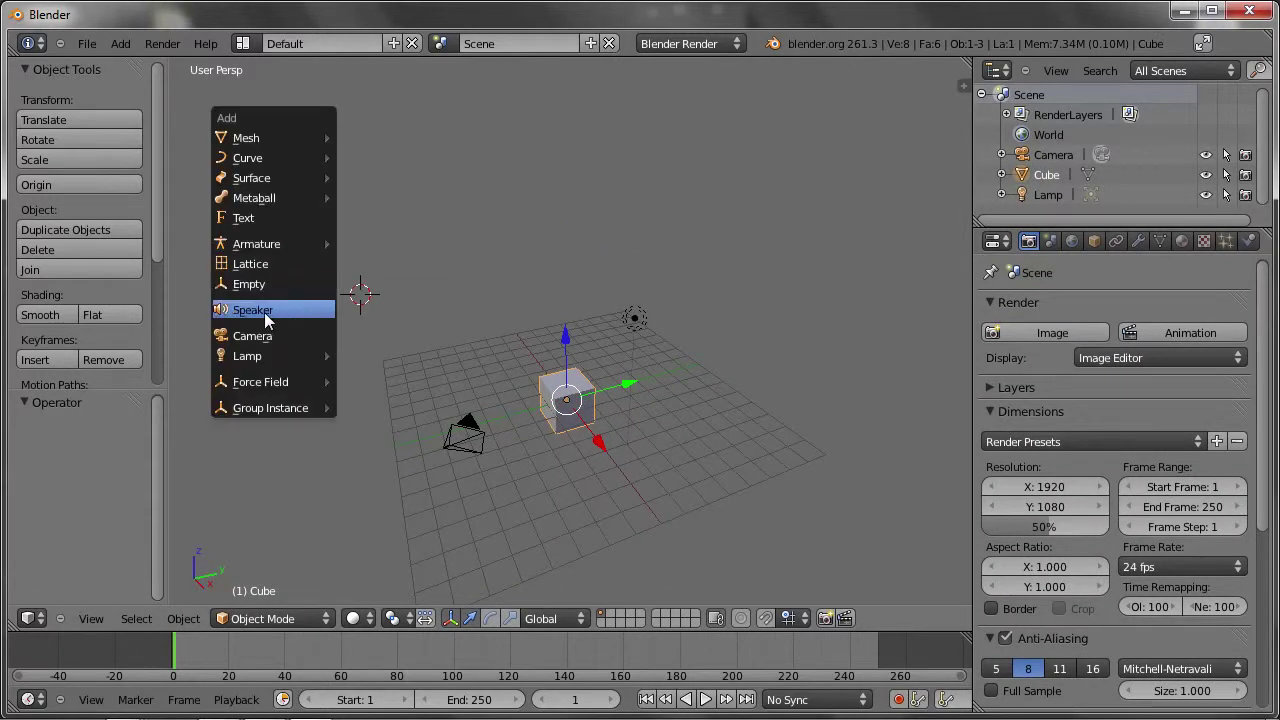
{"action": "left_click", "coordinate": [265, 313]}
{"action": "key", "text": "r"}
{"action": "key", "text": "r"}
{"action": "left_click", "coordinate": [348, 312]}
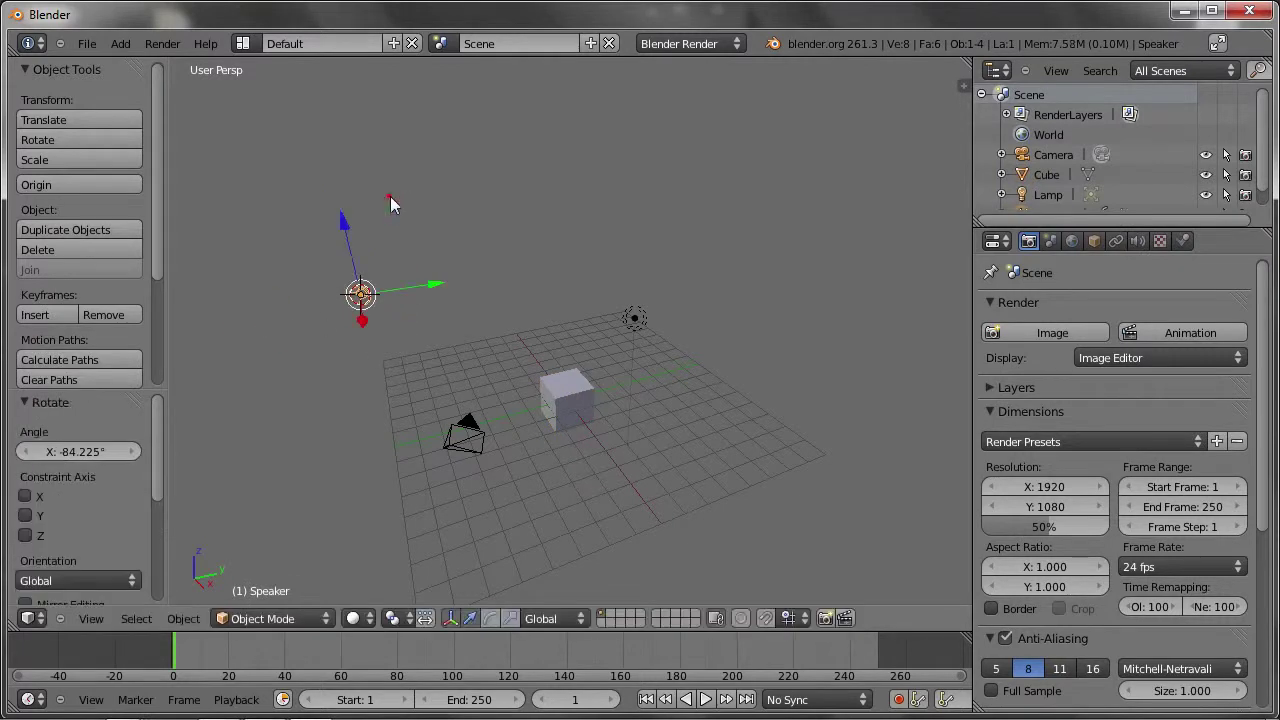
{"action": "scroll", "coordinate": [348, 312], "scroll_direction": "up", "scroll_amount": 3}
{"action": "mouse_move", "coordinate": [354, 302]}
{"action": "middle_mouse_down"}
{"action": "mouse_move", "coordinate": [396, 349]}
{"action": "mouse_move", "coordinate": [565, 374]}
{"action": "mouse_move", "coordinate": [439, 440]}
{"action": "mouse_move", "coordinate": [382, 377]}
{"action": "middle_mouse_up"}
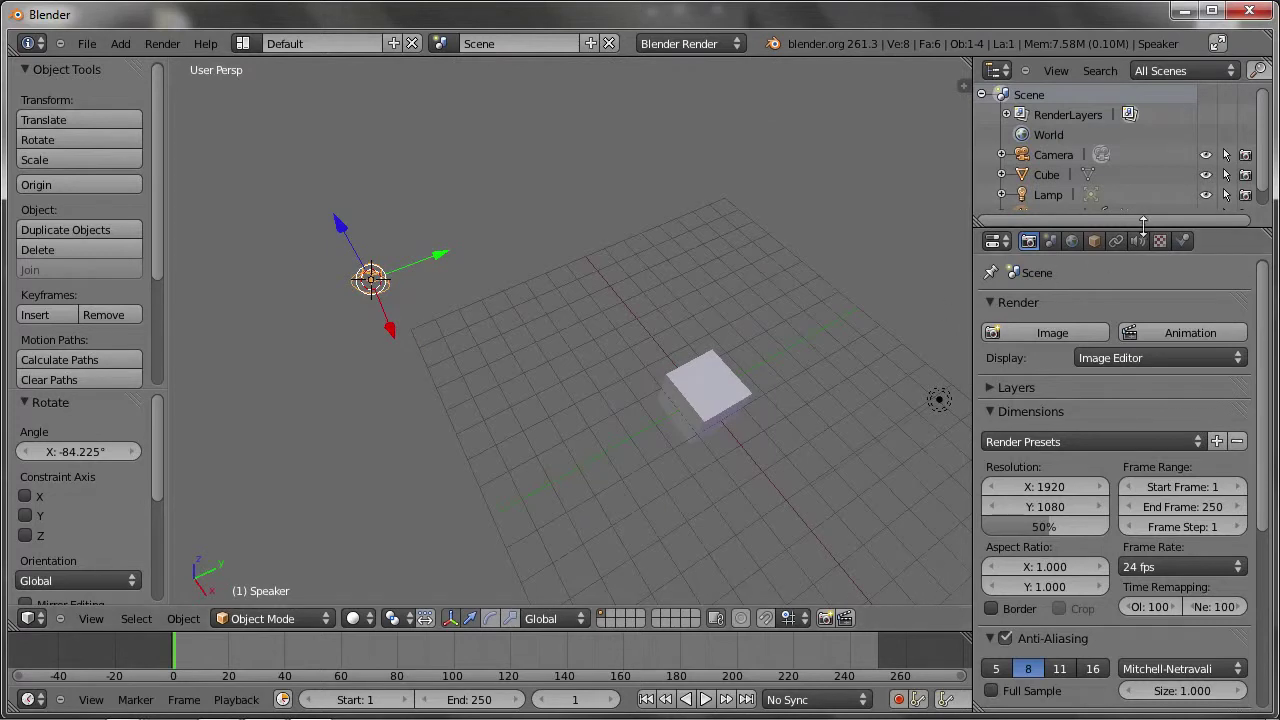
{"action": "left_click", "coordinate": [1137, 241]}
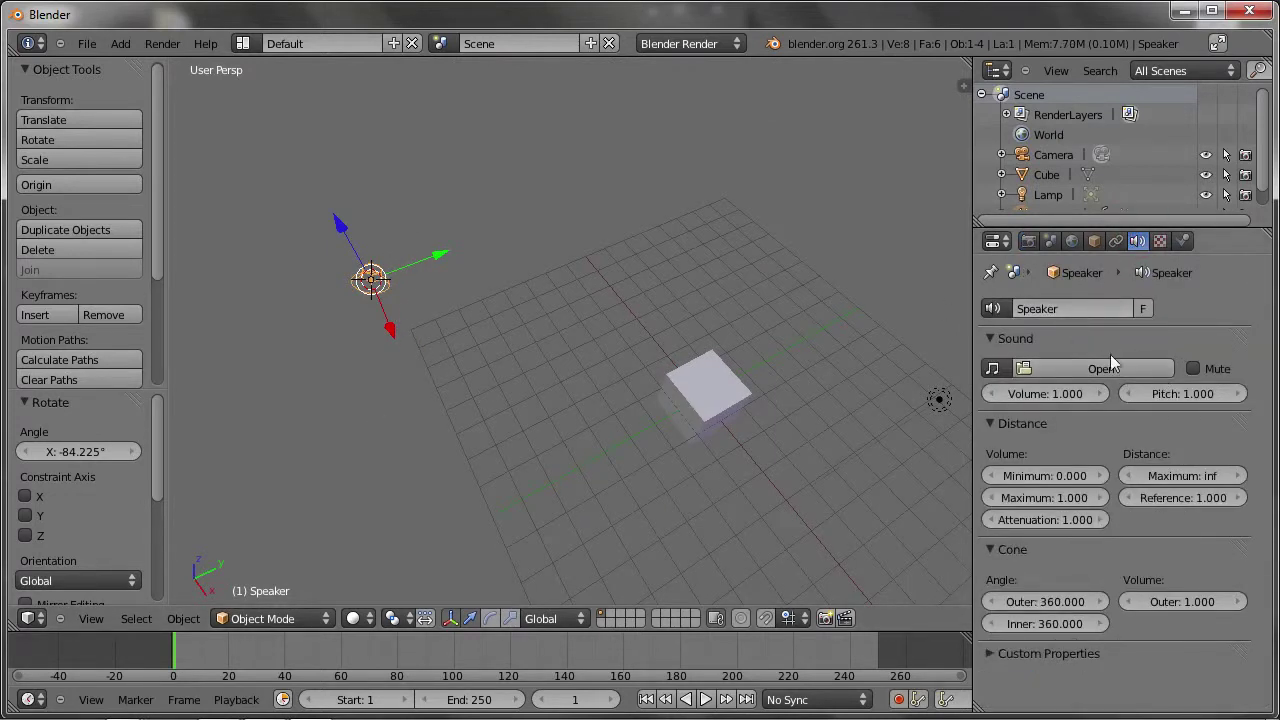
{"action": "key", "text": "g"}
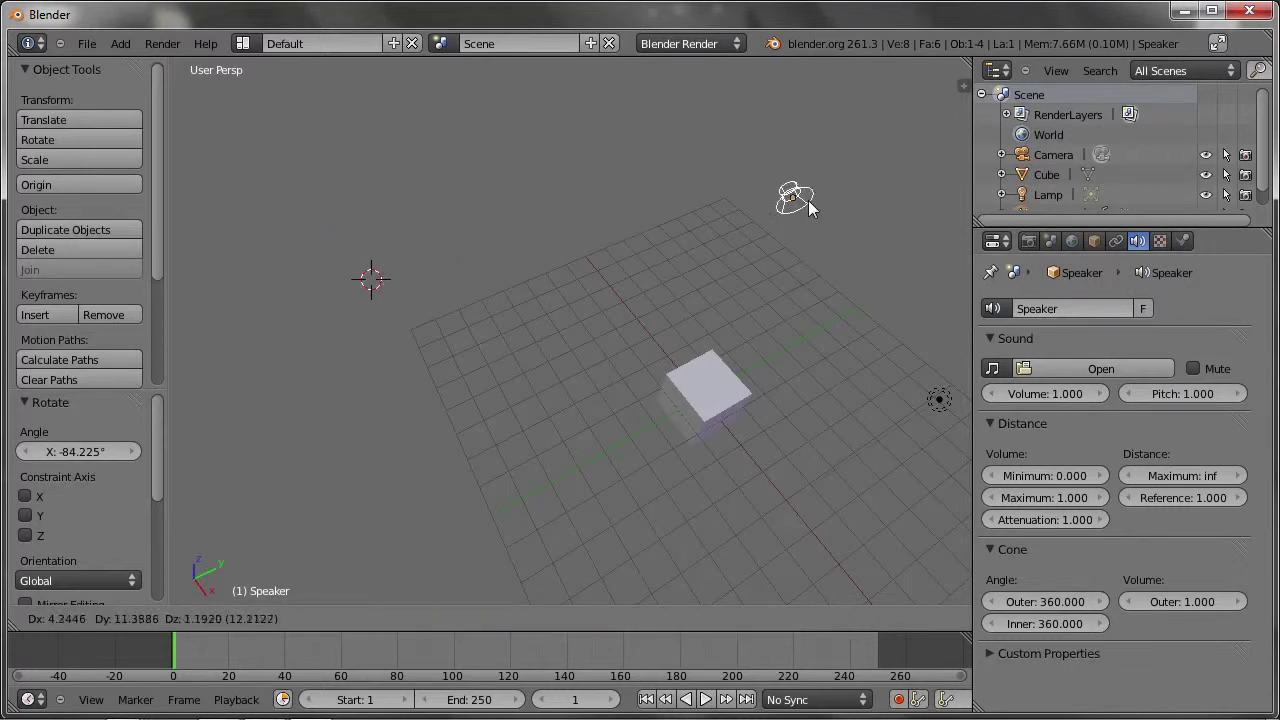
{"action": "left_click", "coordinate": [846, 195]}
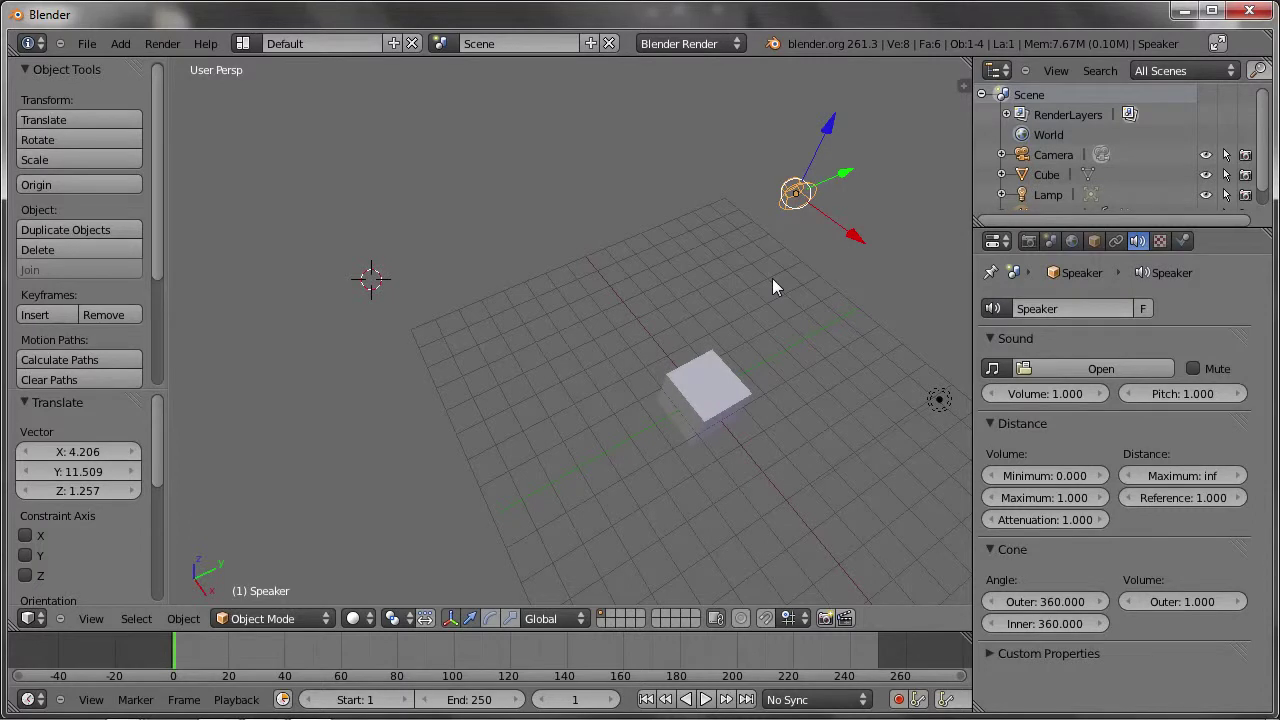
Duplicate the speaker as Speaker.001 near the 3D cursor and rotate it 21.515° on X
{"action": "key", "text": "shift+d"}
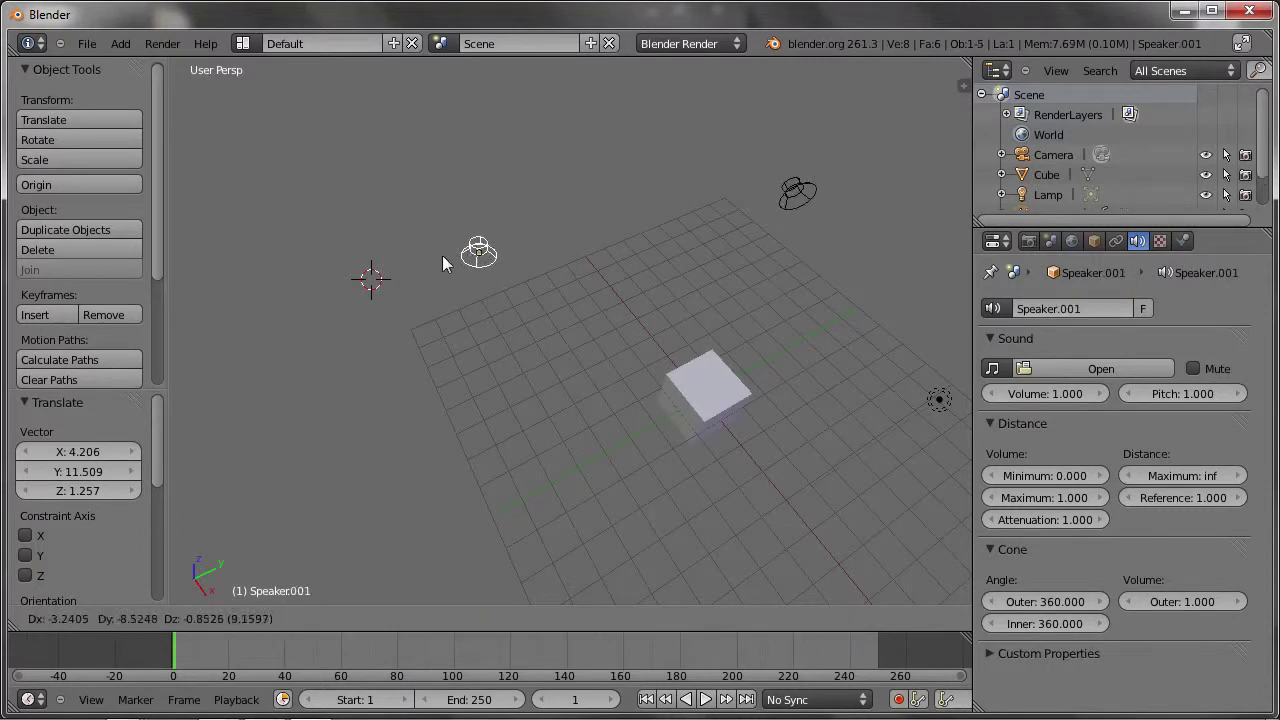
{"action": "left_click", "coordinate": [313, 326]}
{"action": "key", "text": "r"}
{"action": "left_click", "coordinate": [571, 257]}
{"action": "middle_click_drag", "start_coordinate": [432, 281], "coordinate": [534, 230]}
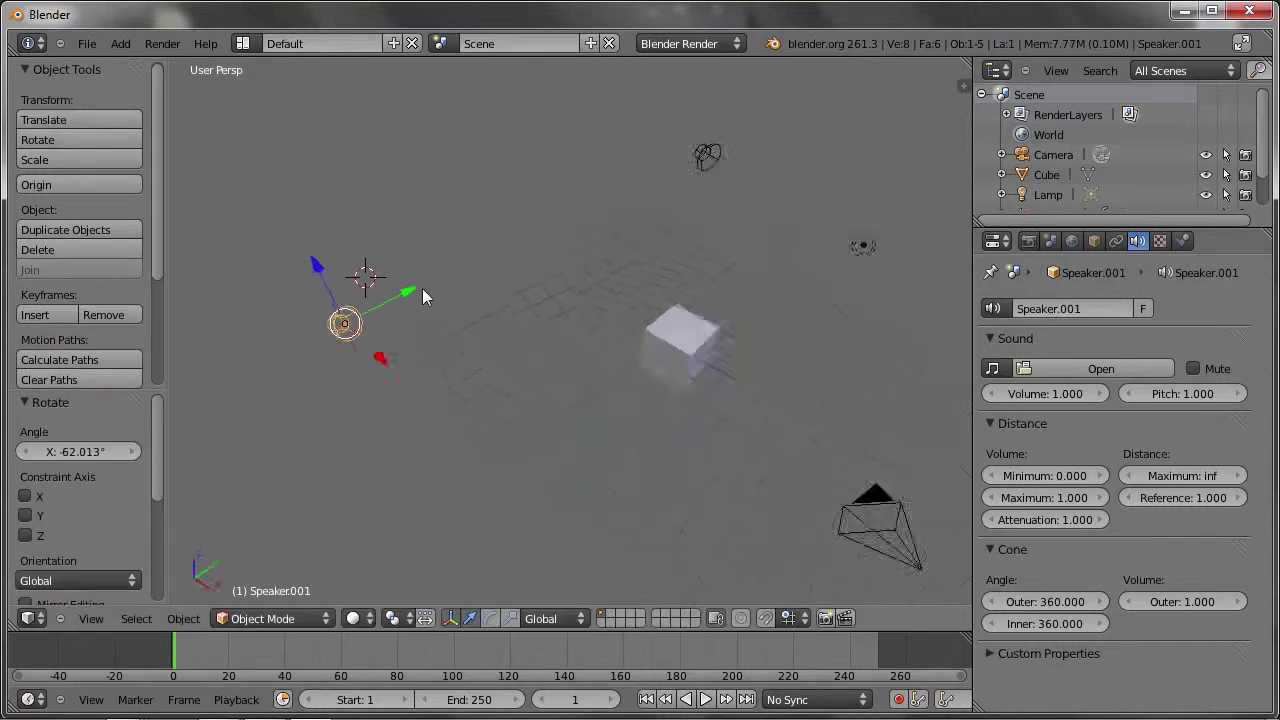
{"action": "mouse_move", "coordinate": [513, 314]}
{"action": "middle_mouse_down"}
{"action": "mouse_move", "coordinate": [384, 417]}
{"action": "mouse_move", "coordinate": [584, 382]}
{"action": "mouse_move", "coordinate": [440, 374]}
{"action": "mouse_move", "coordinate": [451, 323]}
{"action": "mouse_move", "coordinate": [578, 323]}
{"action": "mouse_move", "coordinate": [536, 347]}
{"action": "mouse_move", "coordinate": [517, 342]}
{"action": "middle_mouse_up"}
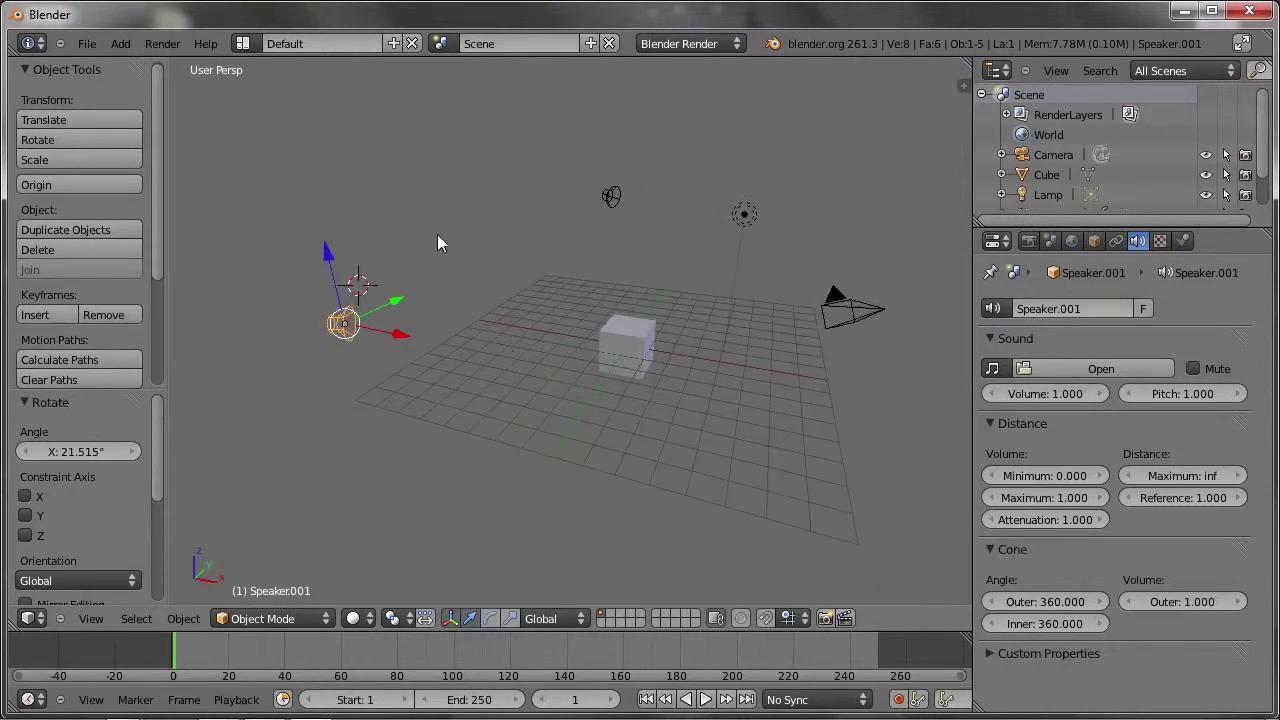